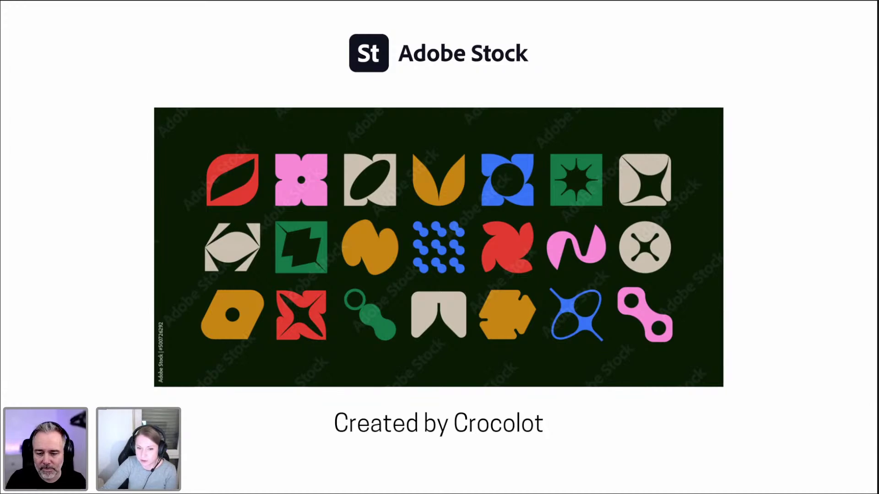
Switch to patterns.ai in Illustrator and select the green striped shape in the beige artboard's first row.
{"action": "key", "text": "Right"}
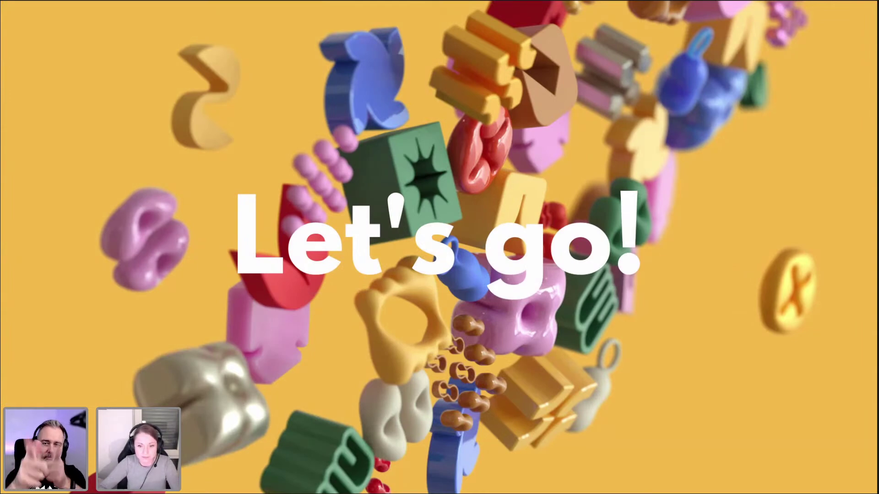
{"action": "key", "text": "alt+Tab"}
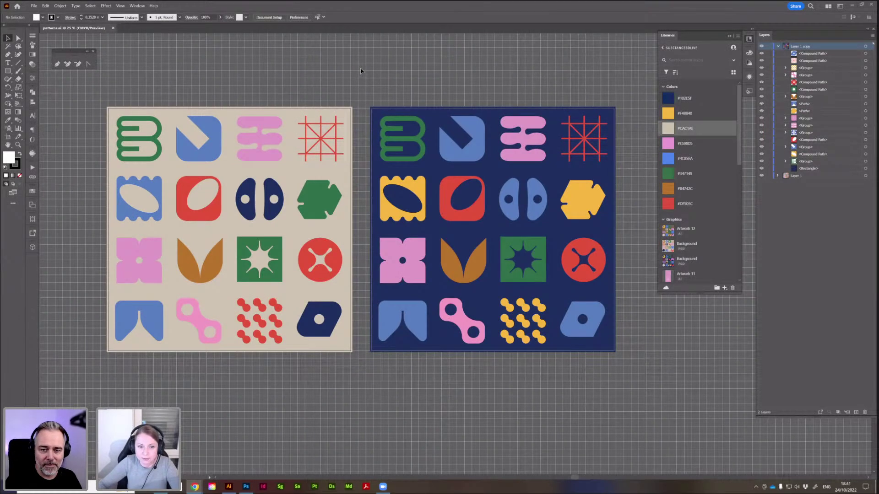
{"action": "left_click_drag", "start_coordinate": [348, 71], "coordinate": [345, 75]}
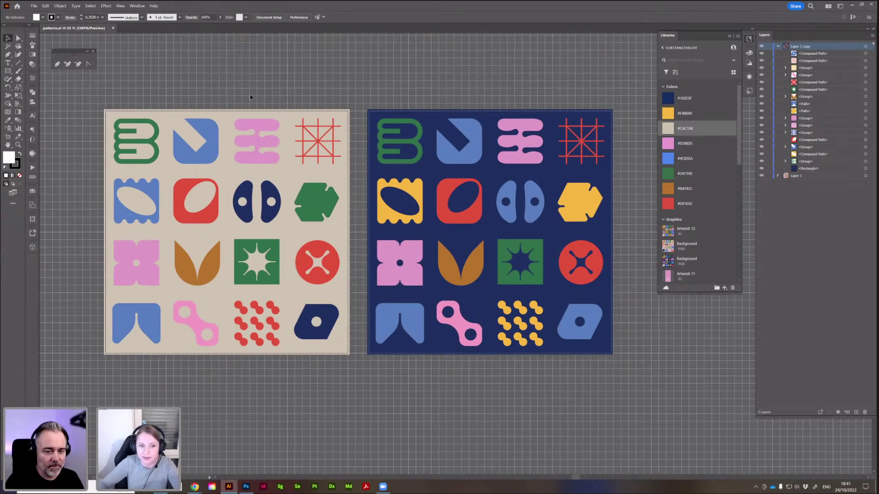
{"action": "left_click_drag", "start_coordinate": [278, 79], "coordinate": [282, 91]}
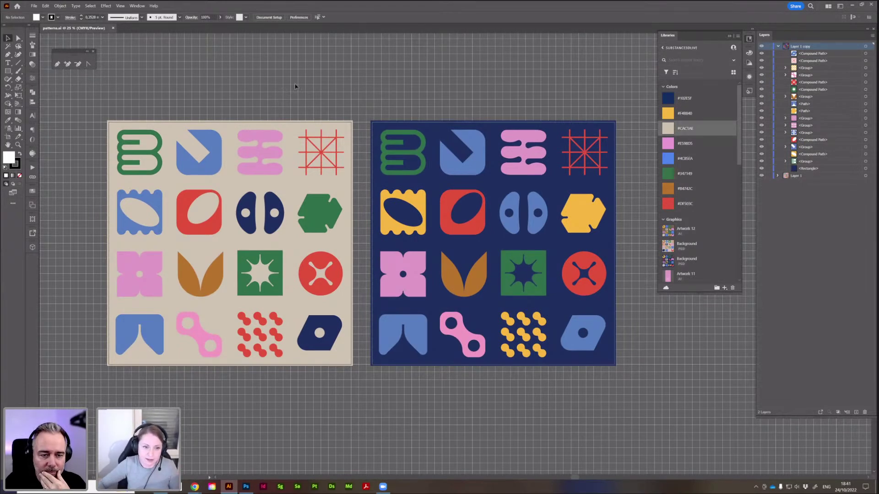
{"action": "left_click", "coordinate": [156, 158]}
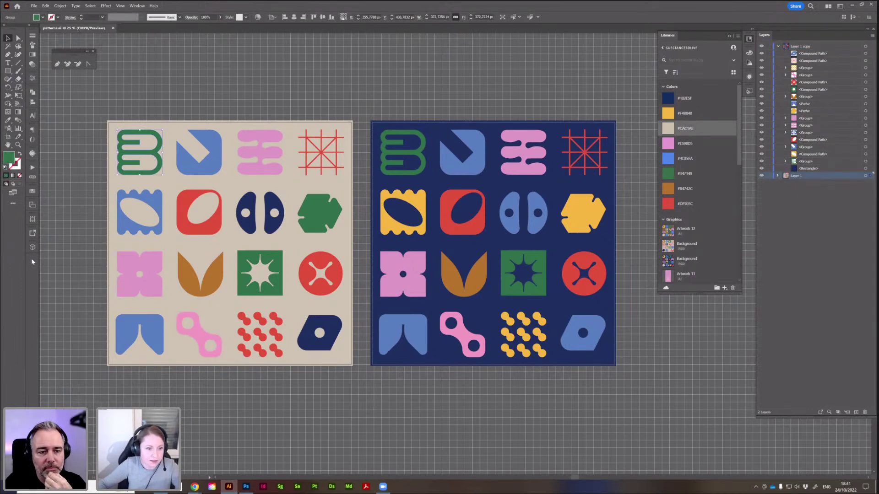
{"action": "left_click_drag", "start_coordinate": [82, 239], "coordinate": [90, 238]}
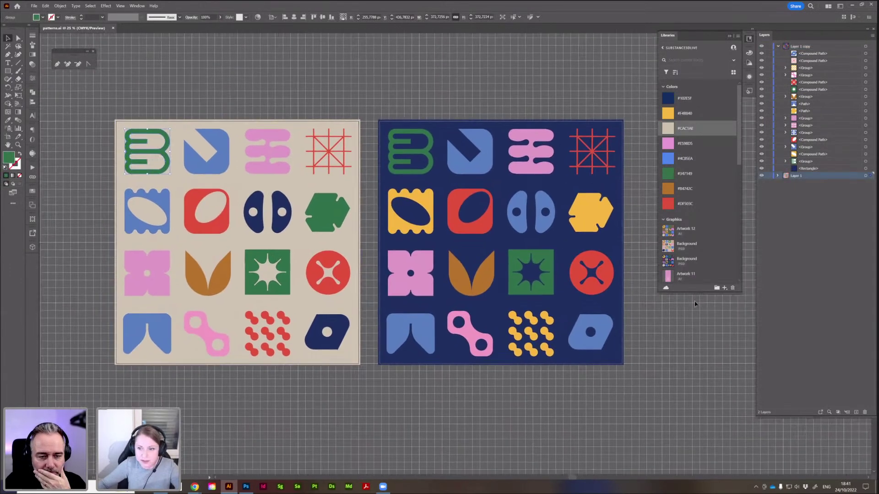
Lengthen the library list and look through its stored colors, graphics and materials.
{"action": "left_click_drag", "start_coordinate": [703, 292], "coordinate": [689, 442]}
{"action": "scroll", "coordinate": [667, 318], "scroll_direction": "down", "scroll_amount": 3}
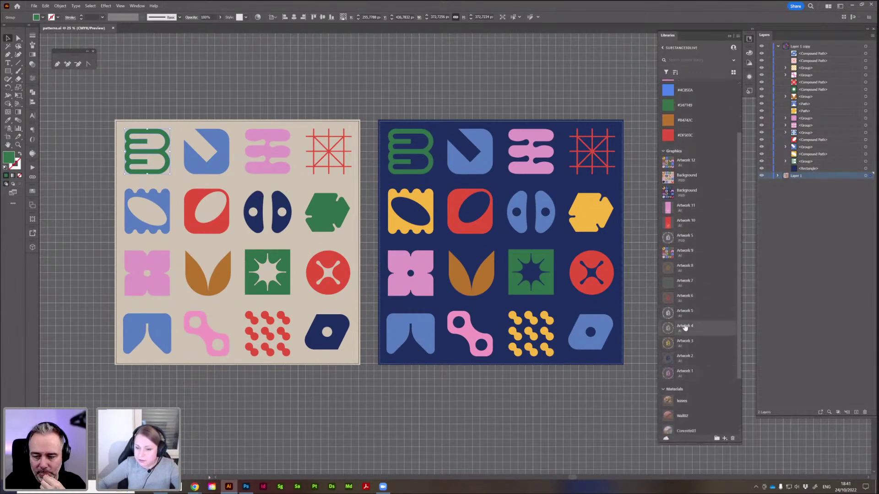
{"action": "scroll", "coordinate": [668, 339], "scroll_direction": "down", "scroll_amount": 1}
{"action": "scroll", "coordinate": [668, 329], "scroll_direction": "down", "scroll_amount": 1}
{"action": "scroll", "coordinate": [671, 320], "scroll_direction": "up", "scroll_amount": 3}
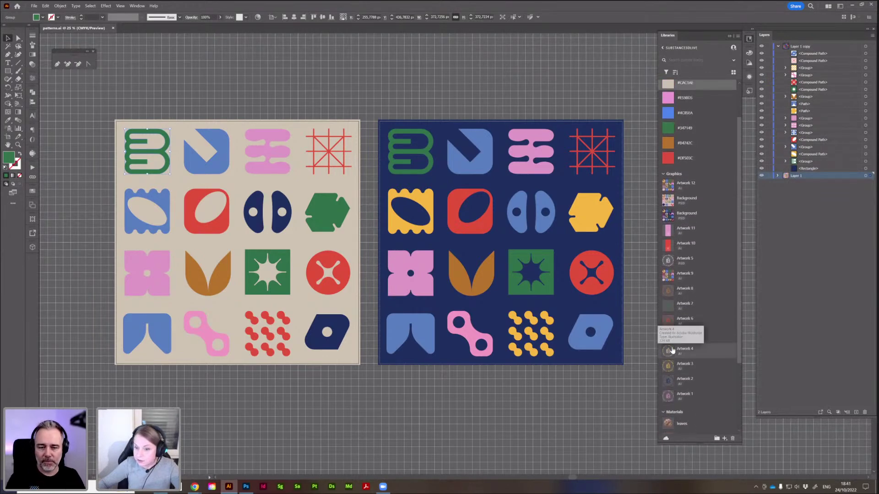
{"action": "scroll", "coordinate": [709, 197], "scroll_direction": "up", "scroll_amount": 2}
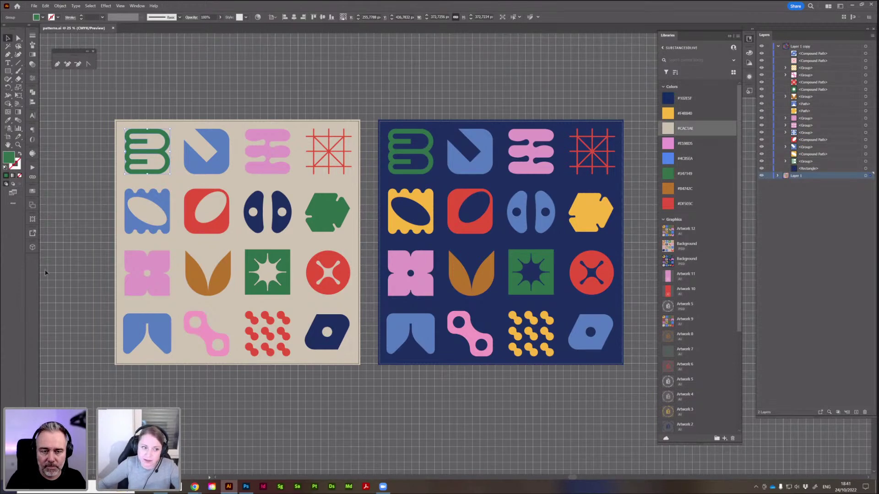
Open the 3D and Materials settings and float them beside the beige artboard.
{"action": "left_click", "coordinate": [33, 247]}
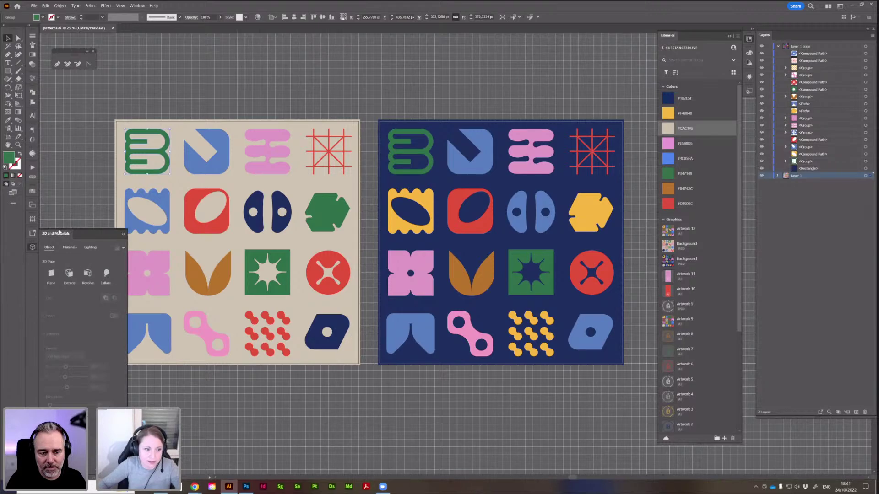
{"action": "left_click_drag", "start_coordinate": [58, 232], "coordinate": [75, 88]}
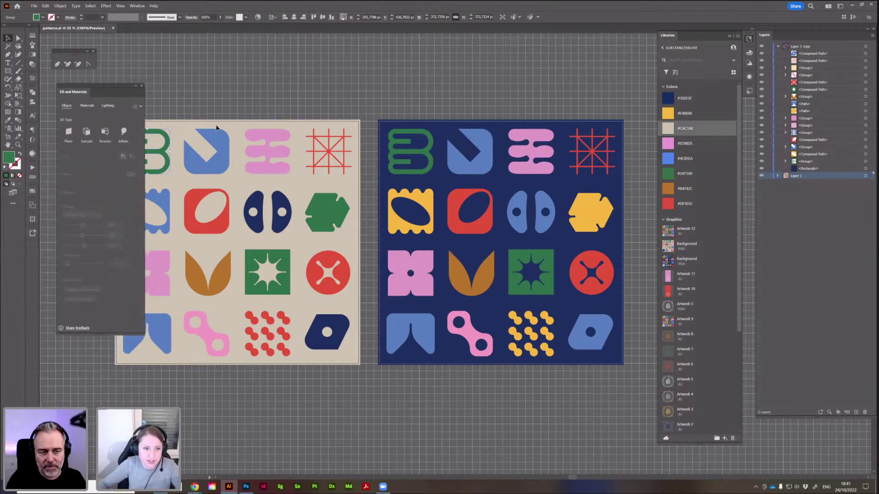
{"action": "left_click_drag", "start_coordinate": [212, 104], "coordinate": [255, 92]}
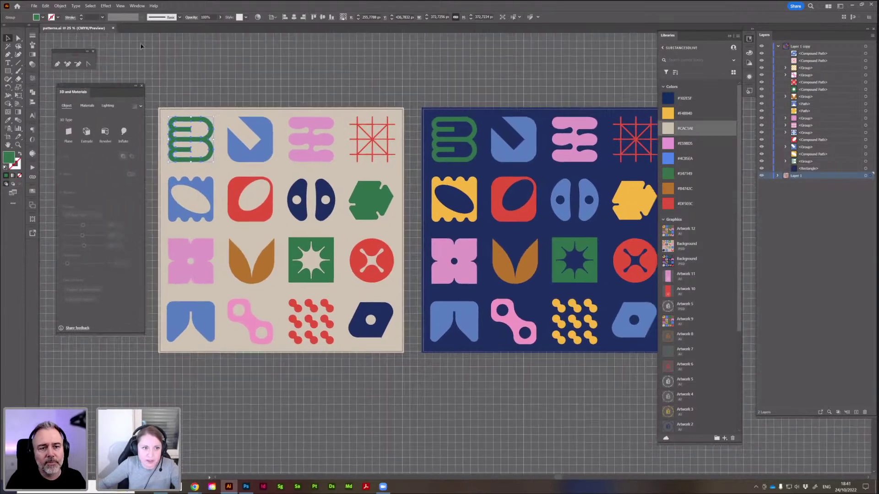
{"action": "left_click", "coordinate": [136, 6]}
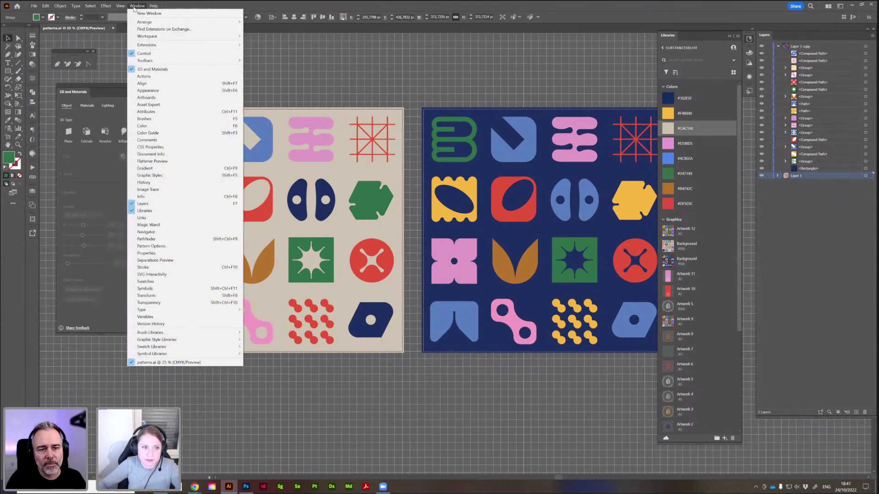
{"action": "left_click", "coordinate": [137, 6]}
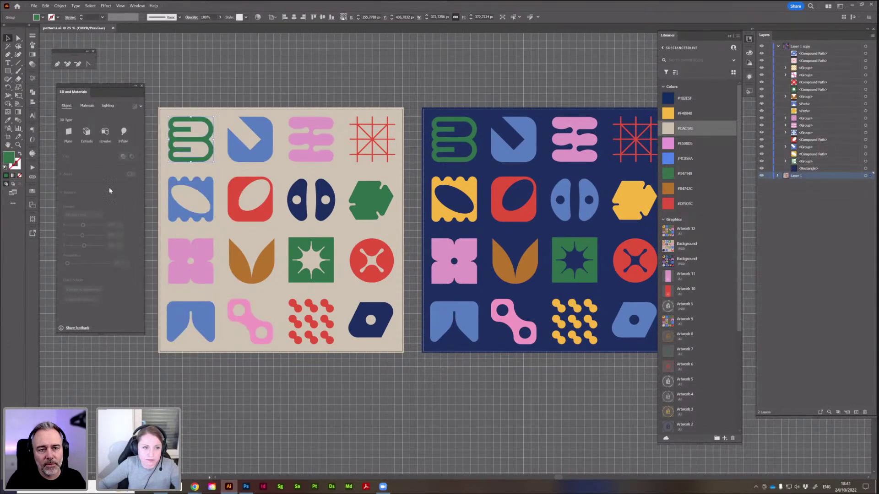
Open Asset Export and arrange it next to the 3D and Materials settings, clear of the beige artboard.
{"action": "left_click", "coordinate": [33, 236]}
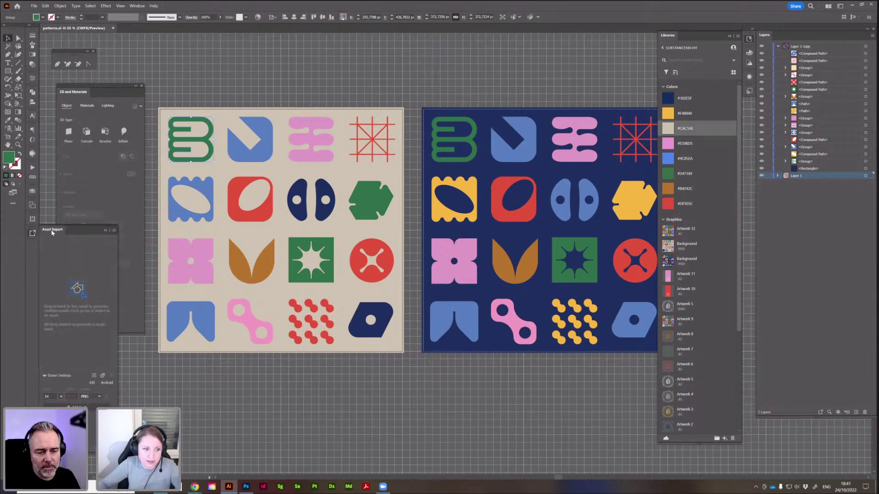
{"action": "left_click_drag", "start_coordinate": [53, 233], "coordinate": [318, 202]}
{"action": "left_click_drag", "start_coordinate": [118, 95], "coordinate": [96, 96]}
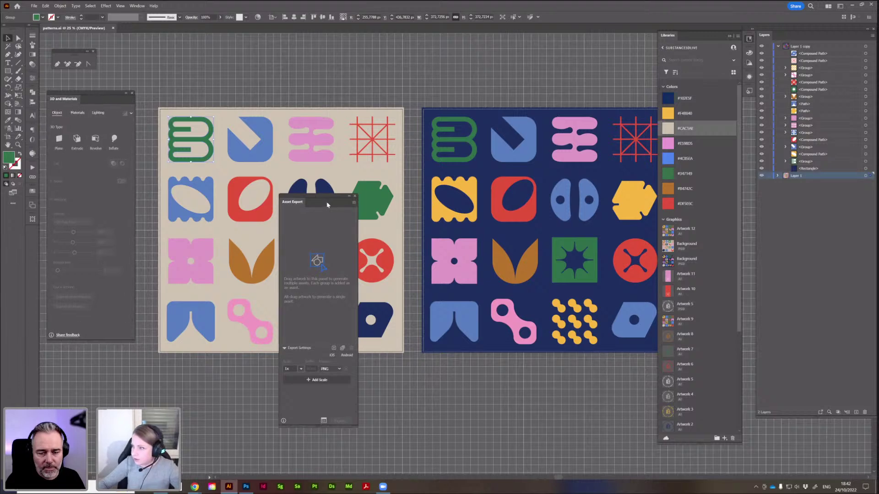
{"action": "left_click_drag", "start_coordinate": [327, 204], "coordinate": [175, 194]}
{"action": "left_click_drag", "start_coordinate": [332, 140], "coordinate": [408, 134]}
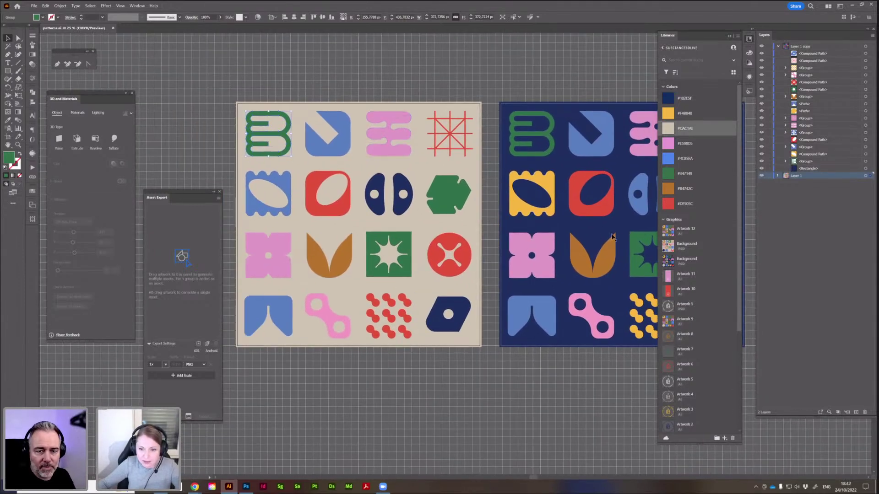
{"action": "left_click_drag", "start_coordinate": [456, 316], "coordinate": [467, 343]}
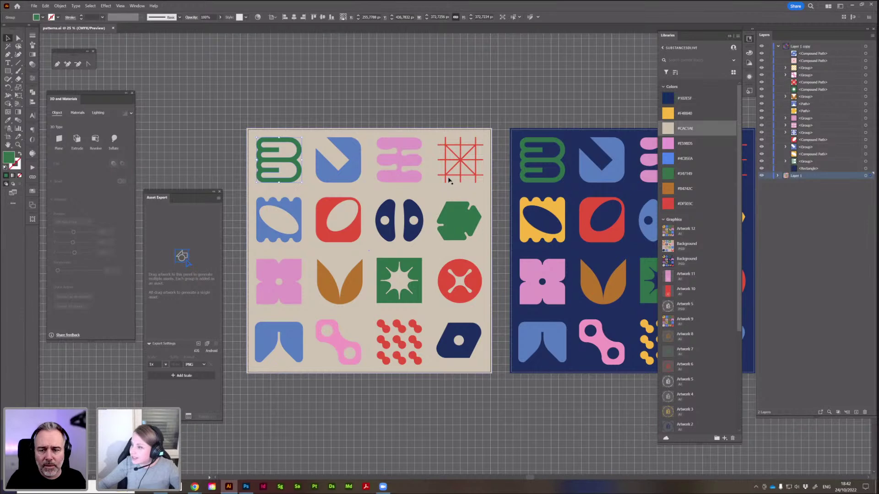
{"action": "left_click_drag", "start_coordinate": [487, 133], "coordinate": [489, 112]}
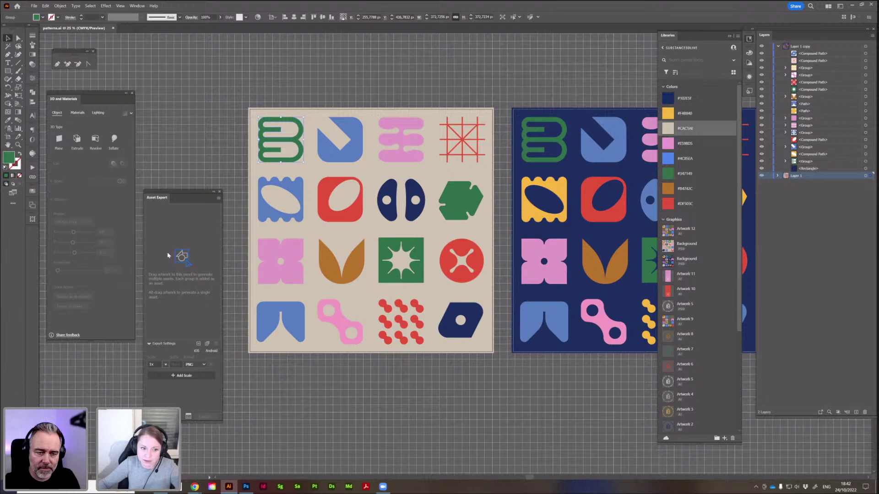
{"action": "left_click_drag", "start_coordinate": [161, 198], "coordinate": [157, 162]}
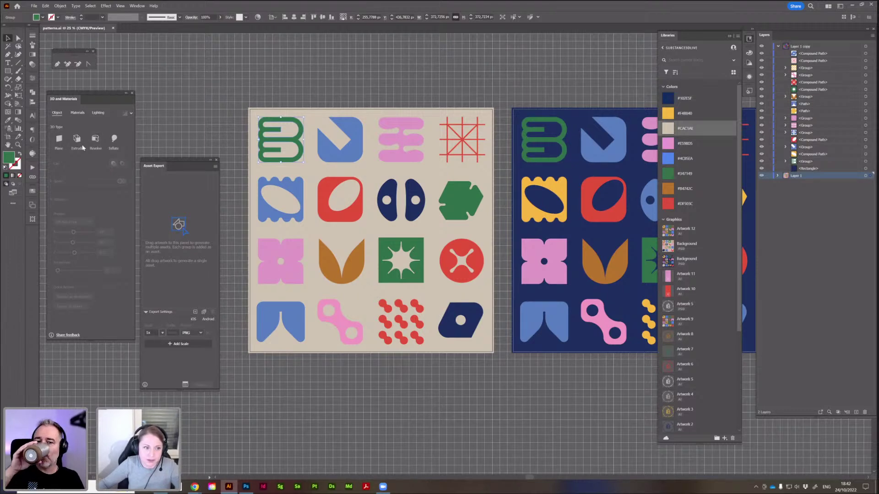
Extrude the selected green shape in 3D with a depth of about 213 px.
{"action": "left_click", "coordinate": [77, 139]}
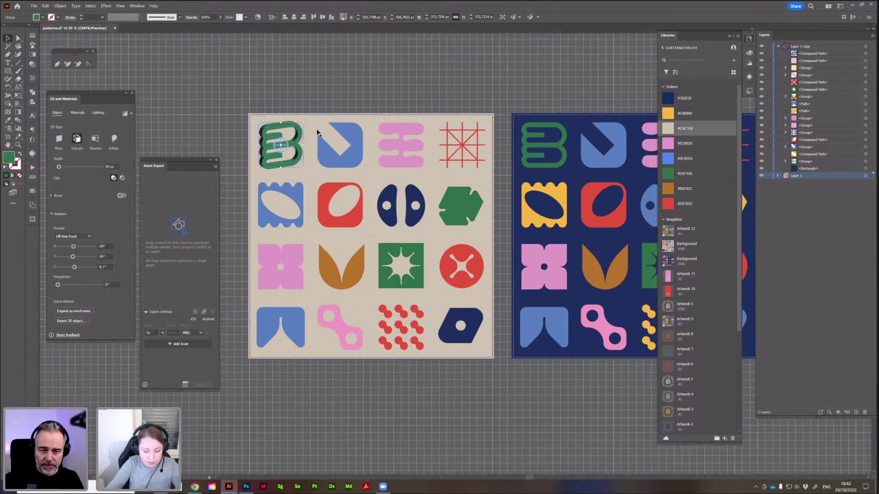
{"action": "key", "text": "ctrl+plus"}
{"action": "key", "text": "ctrl+plus"}
{"action": "key", "text": "ctrl+plus"}
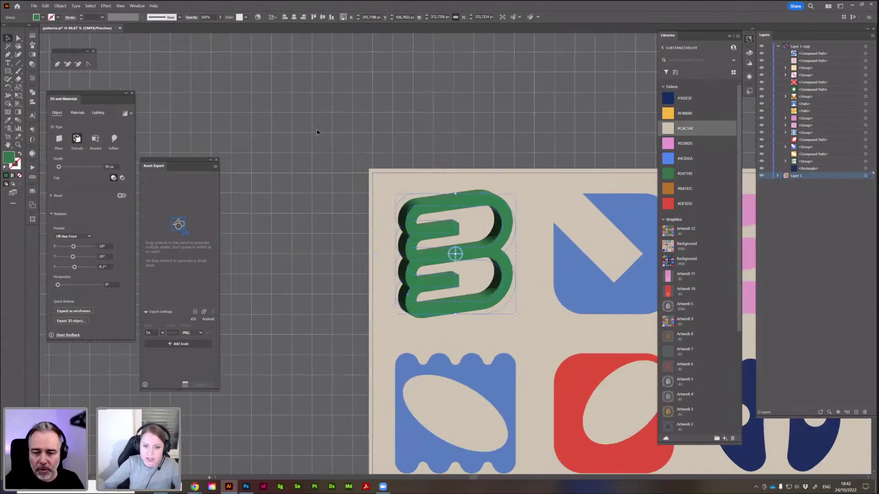
{"action": "left_click_drag", "start_coordinate": [374, 126], "coordinate": [276, 80]}
{"action": "scroll", "coordinate": [273, 118], "scroll_direction": "down", "scroll_amount": 1}
{"action": "scroll", "coordinate": [273, 118], "scroll_direction": "left", "scroll_amount": 1}
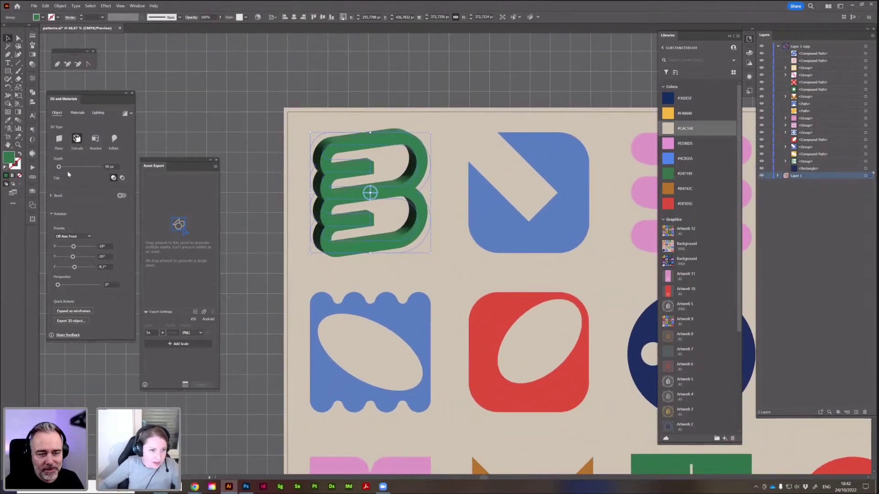
{"action": "left_click_drag", "start_coordinate": [58, 166], "coordinate": [62, 168]}
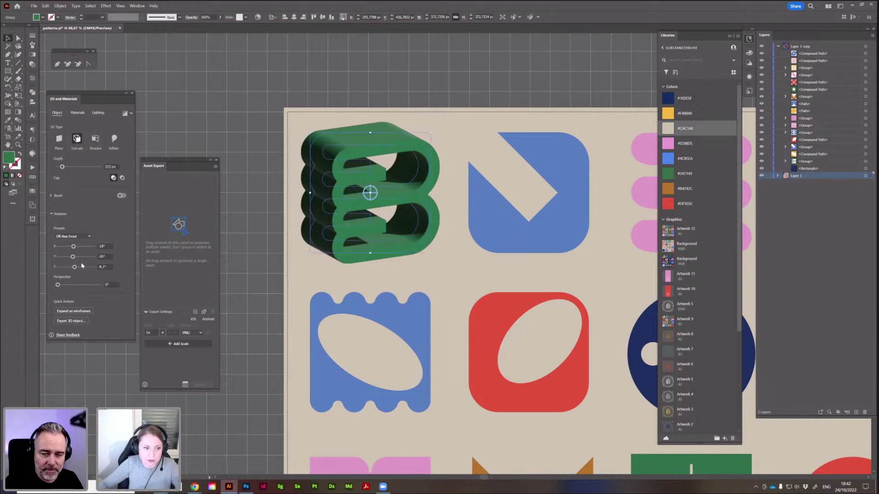
Try a custom Y rotation and the Off-Axis Back and Front presets on the extruded shape, returning to Off-Axis Front.
{"action": "left_click_drag", "start_coordinate": [73, 257], "coordinate": [73, 257]}
{"action": "left_click", "coordinate": [88, 237]}
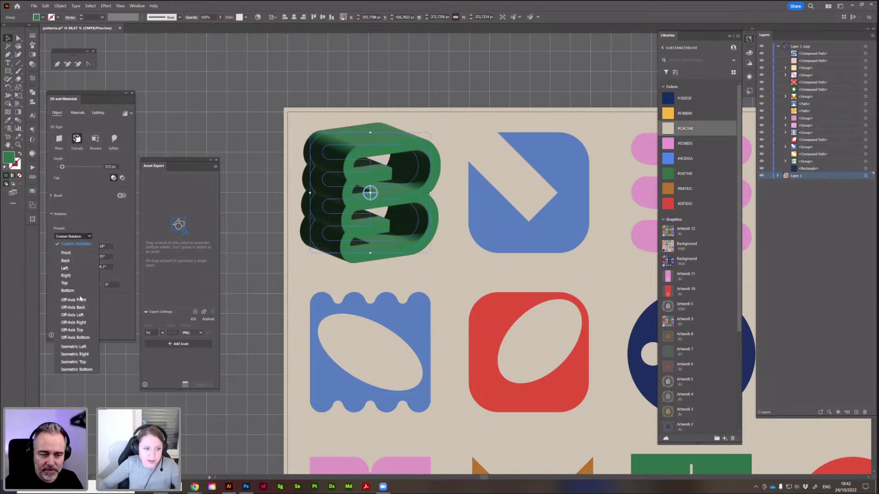
{"action": "left_click", "coordinate": [75, 301]}
{"action": "left_click", "coordinate": [87, 237]}
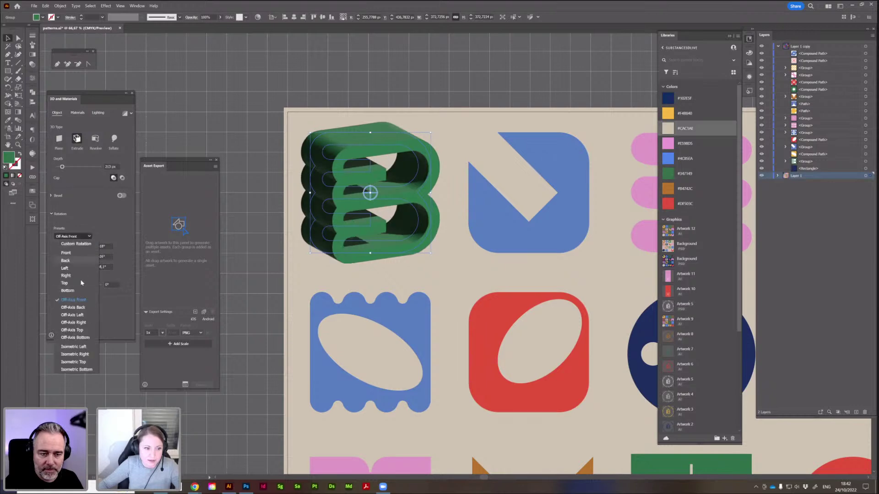
{"action": "left_click", "coordinate": [84, 311]}
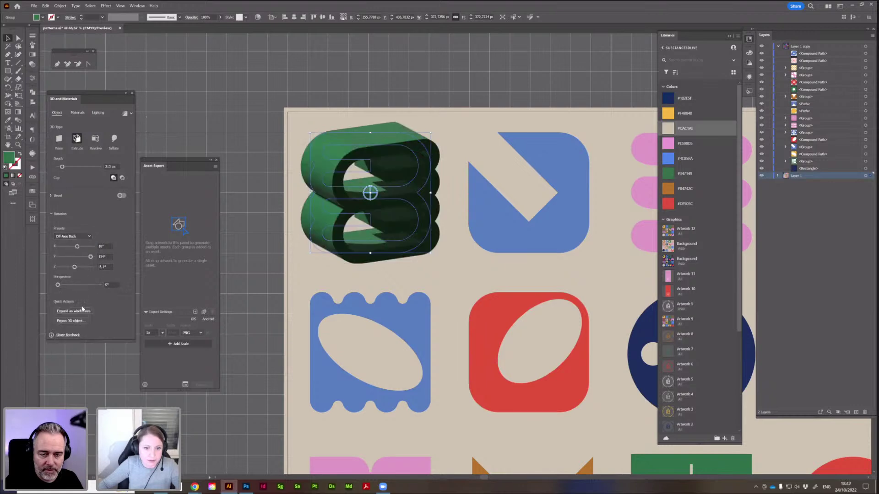
{"action": "left_click", "coordinate": [85, 237]}
{"action": "left_click", "coordinate": [84, 248]}
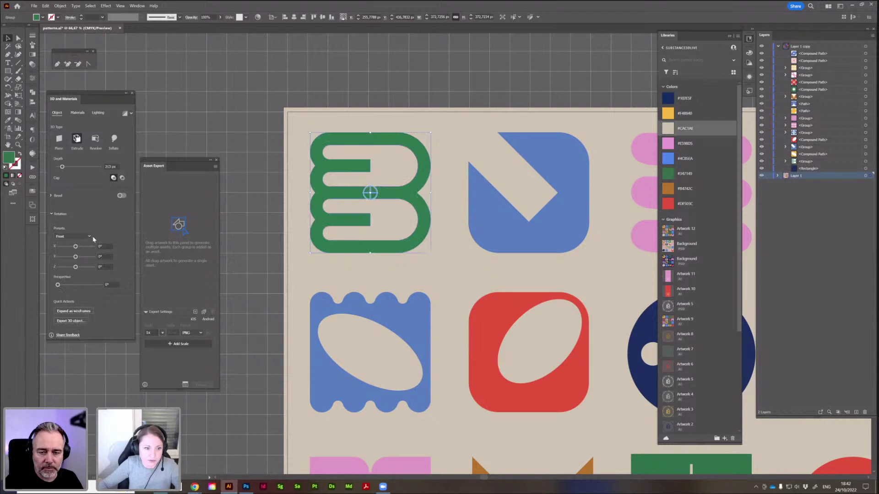
{"action": "left_click", "coordinate": [86, 236]}
{"action": "left_click", "coordinate": [76, 300]}
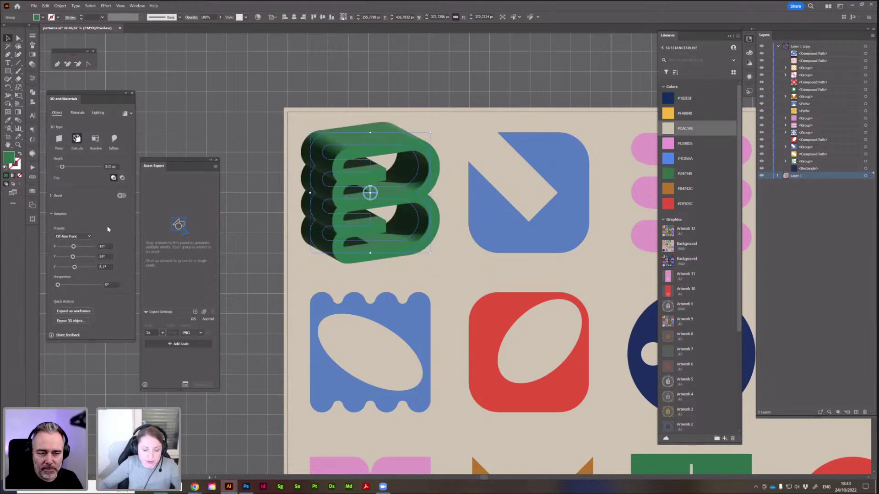
Add a Classic bevel to the extruded green shape and apply it to both sides.
{"action": "left_click", "coordinate": [52, 196]}
{"action": "left_click", "coordinate": [121, 197]}
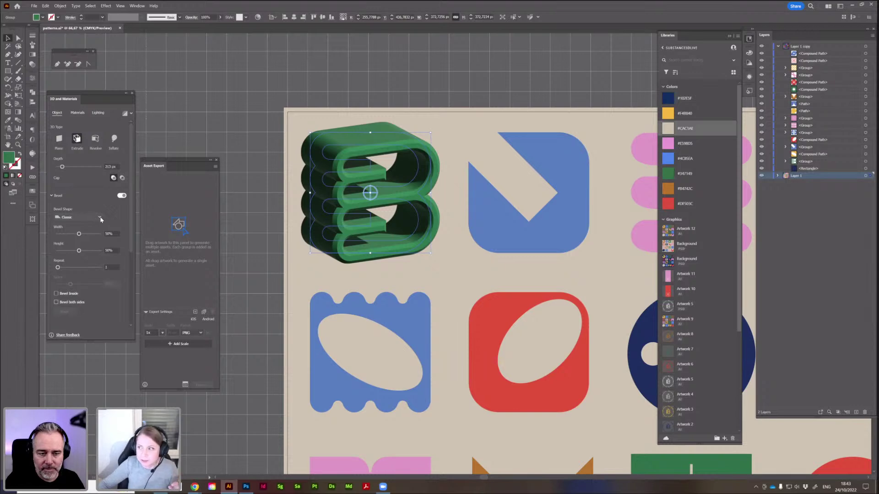
{"action": "left_click", "coordinate": [121, 195]}
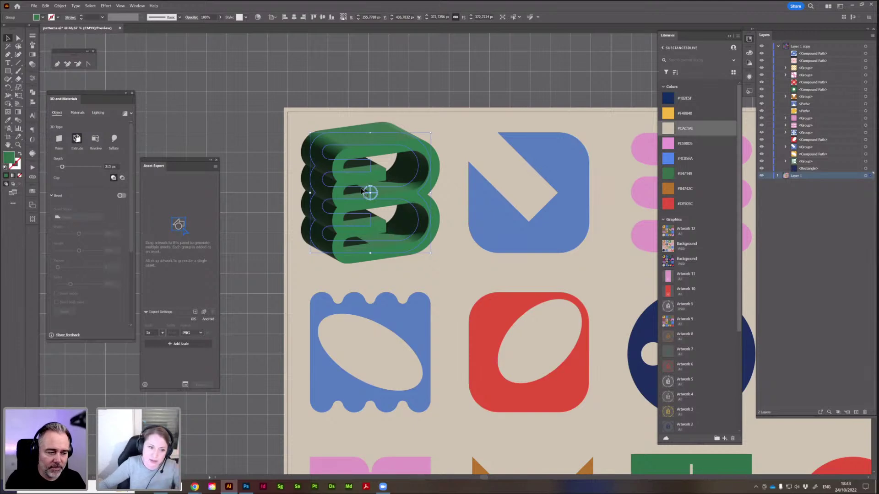
{"action": "left_click", "coordinate": [123, 196]}
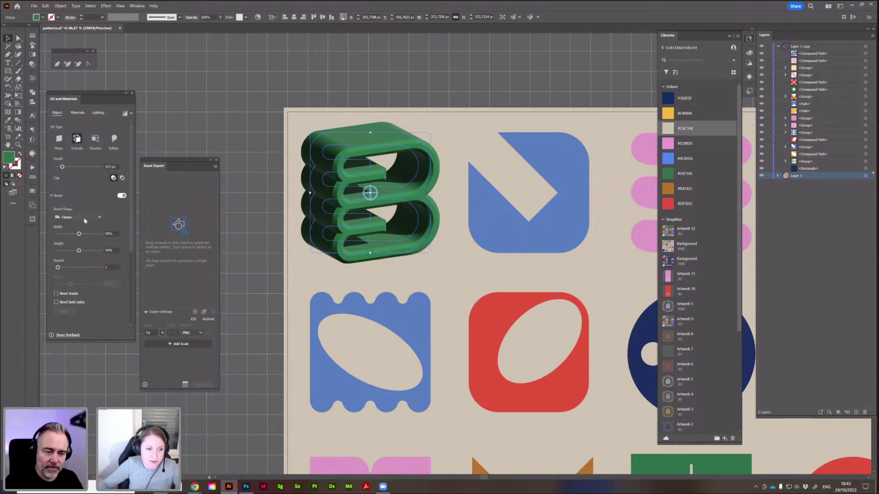
{"action": "left_click", "coordinate": [56, 302]}
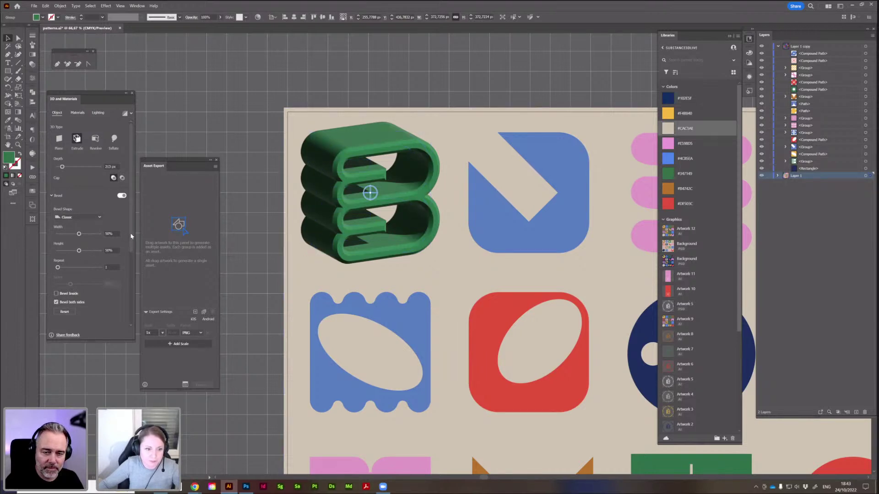
Rotate the beveled green shape to about -40° around the Y axis.
{"action": "scroll", "coordinate": [131, 236], "scroll_direction": "down", "scroll_amount": 4}
{"action": "mouse_move", "coordinate": [73, 287]}
{"action": "left_mouse_down"}
{"action": "mouse_move", "coordinate": [87, 287]}
{"action": "mouse_move", "coordinate": [71, 287]}
{"action": "left_mouse_up"}
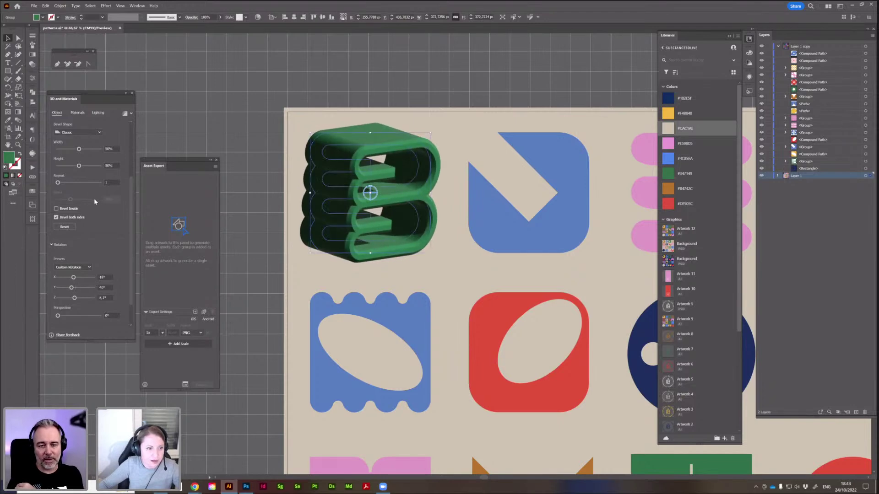
{"action": "scroll", "coordinate": [80, 217], "scroll_direction": "up", "scroll_amount": 3}
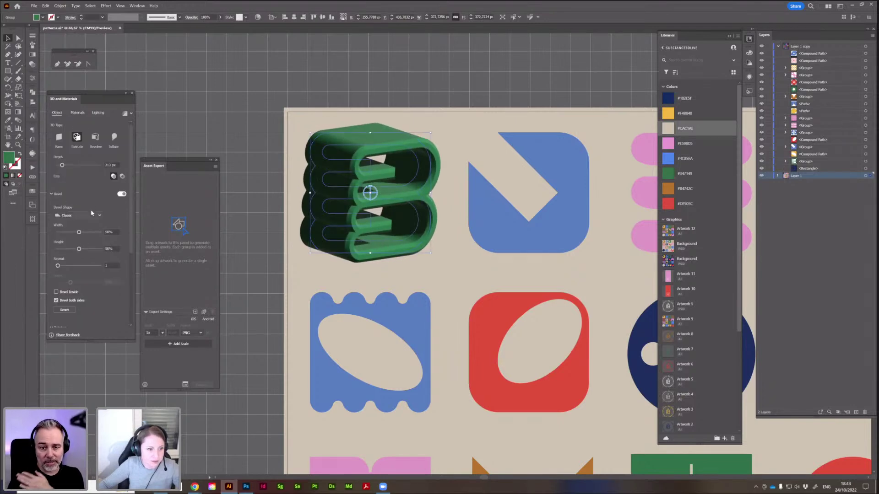
Change the green object's bevel shape to Round with a width of about 25% and deselect it.
{"action": "left_click", "coordinate": [79, 215]}
{"action": "left_click", "coordinate": [79, 232]}
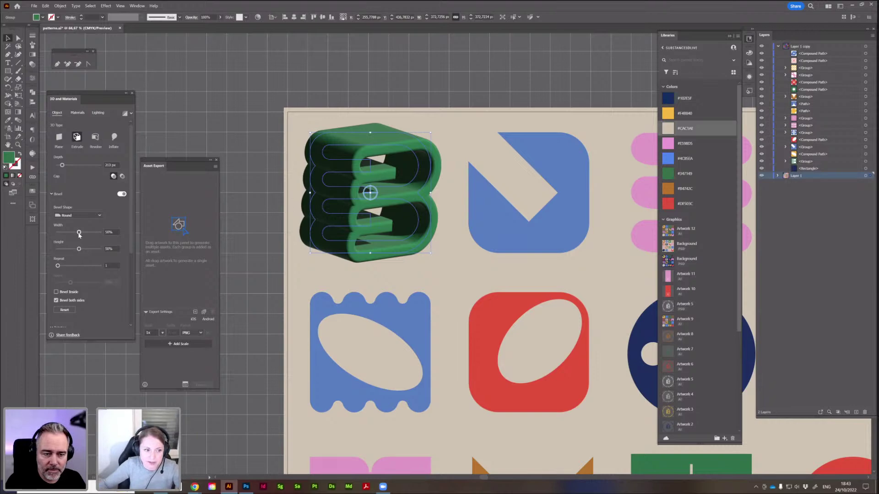
{"action": "left_click_drag", "start_coordinate": [79, 233], "coordinate": [70, 236]}
{"action": "mouse_move", "coordinate": [74, 236]}
{"action": "left_mouse_down"}
{"action": "mouse_move", "coordinate": [88, 233]}
{"action": "mouse_move", "coordinate": [70, 235]}
{"action": "left_mouse_up"}
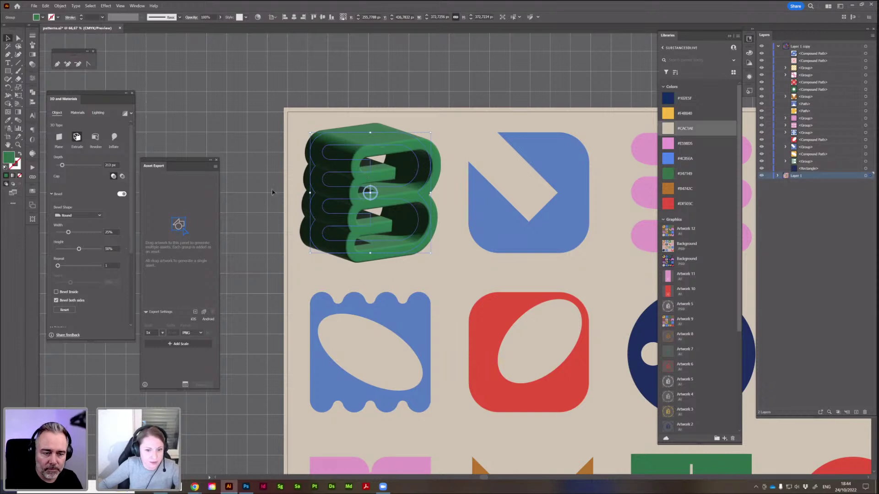
{"action": "left_click_drag", "start_coordinate": [259, 137], "coordinate": [243, 136]}
{"action": "left_click", "coordinate": [244, 136]}
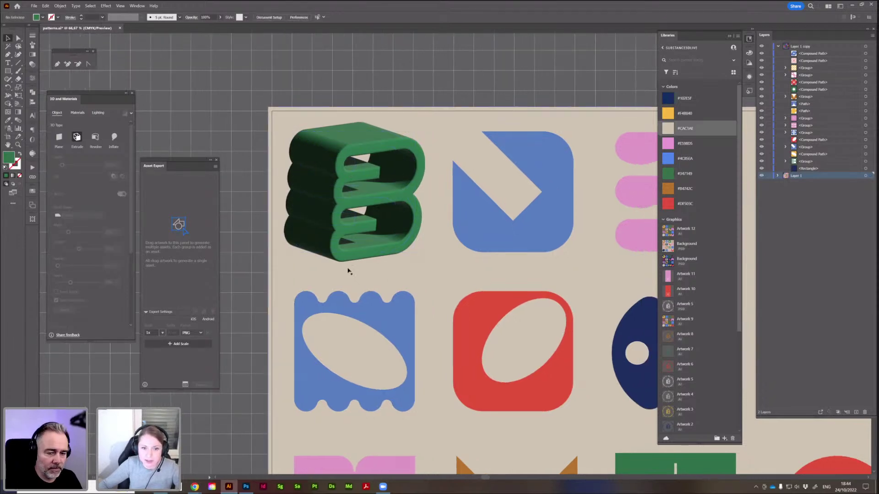
Inflate the red rounded square in 3D to a depth of about 183 px and orient it with the Off-Axis Front preset.
{"action": "left_click_drag", "start_coordinate": [486, 319], "coordinate": [437, 253]}
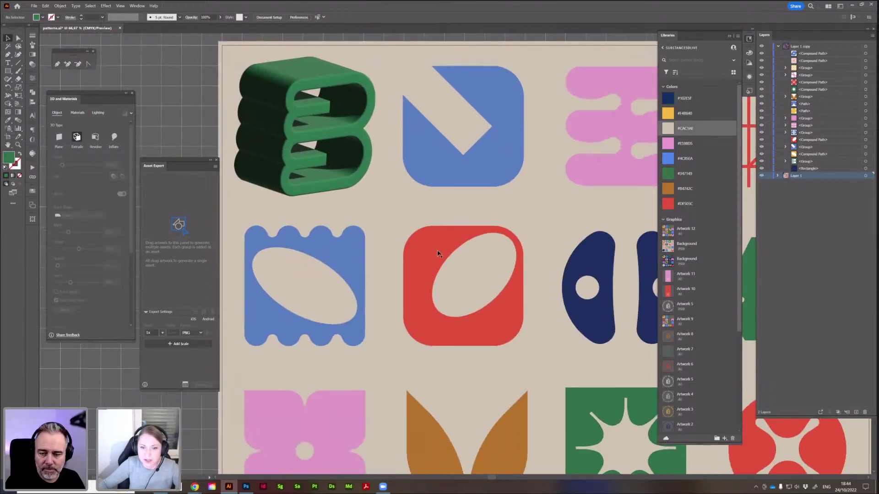
{"action": "left_click", "coordinate": [437, 251]}
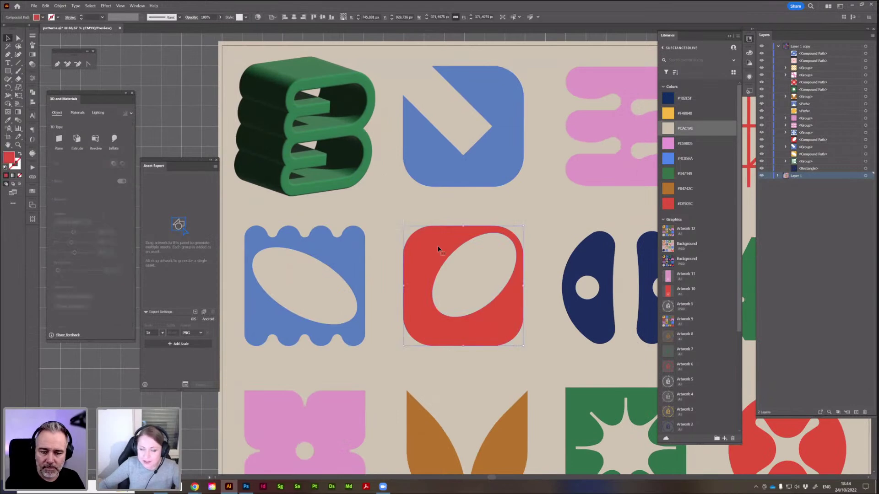
{"action": "left_click", "coordinate": [115, 139]}
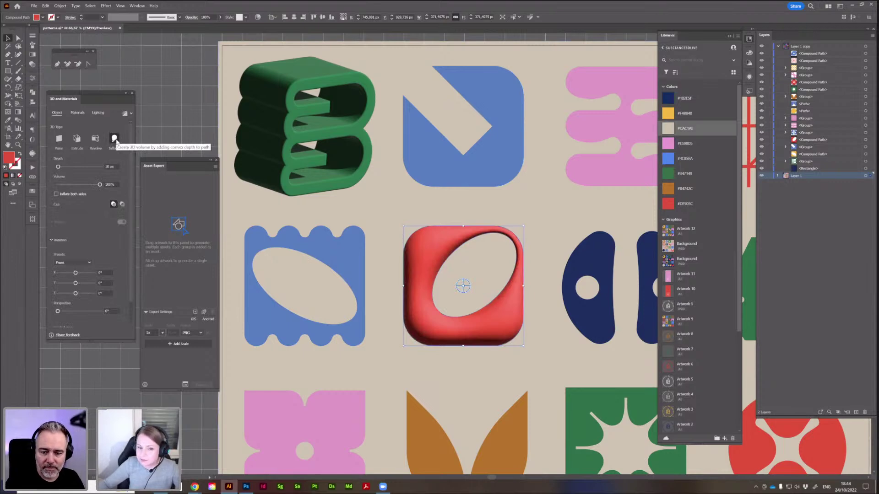
{"action": "left_click_drag", "start_coordinate": [58, 168], "coordinate": [62, 167]}
{"action": "left_click", "coordinate": [73, 263]}
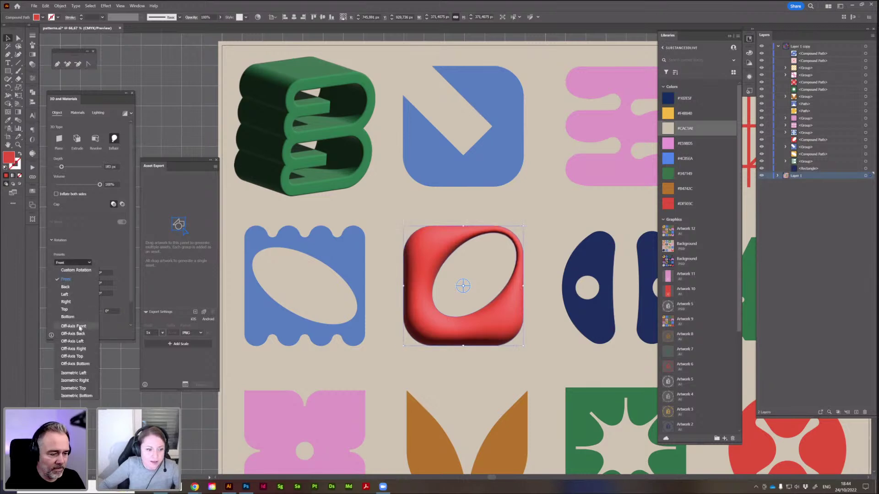
{"action": "left_click", "coordinate": [79, 326]}
{"action": "left_click", "coordinate": [378, 216]}
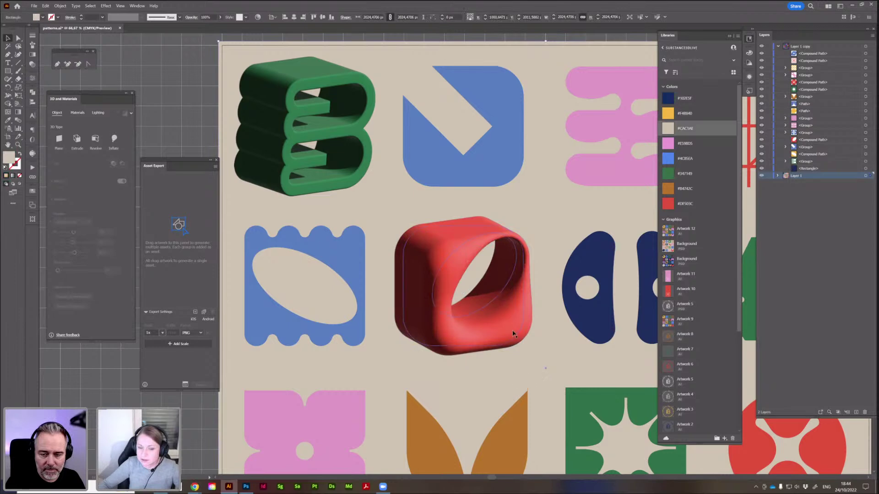
Inflate the blue scalloped shape on both sides with a depth of about 335 px.
{"action": "scroll", "coordinate": [483, 188], "scroll_direction": "right", "scroll_amount": 3}
{"action": "scroll", "coordinate": [483, 188], "scroll_direction": "down", "scroll_amount": 1}
{"action": "scroll", "coordinate": [483, 187], "scroll_direction": "left", "scroll_amount": 3}
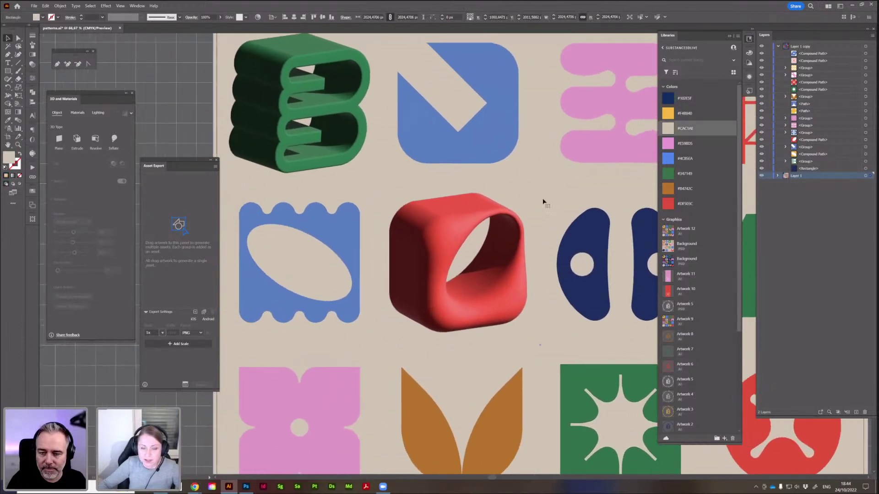
{"action": "left_click", "coordinate": [339, 237]}
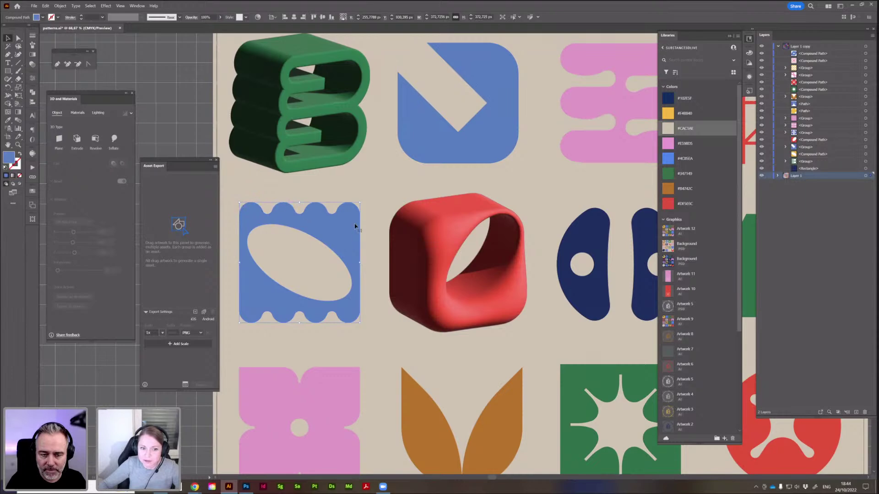
{"action": "left_click", "coordinate": [114, 140]}
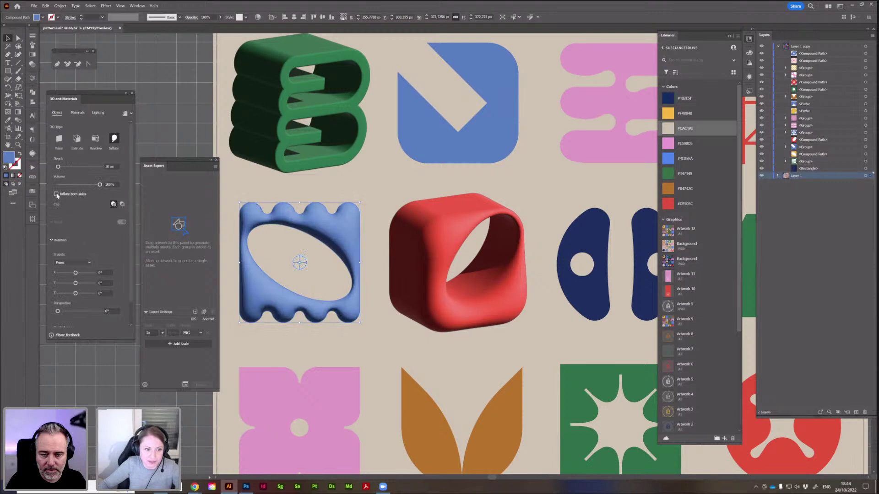
{"action": "left_click", "coordinate": [56, 194]}
{"action": "left_click_drag", "start_coordinate": [61, 168], "coordinate": [65, 168]}
Orient the inflated blue shape with the Off-Axis Front preset and set its depth to about 248 px.
{"action": "left_click_drag", "start_coordinate": [76, 283], "coordinate": [73, 283]}
{"action": "left_click", "coordinate": [80, 264]}
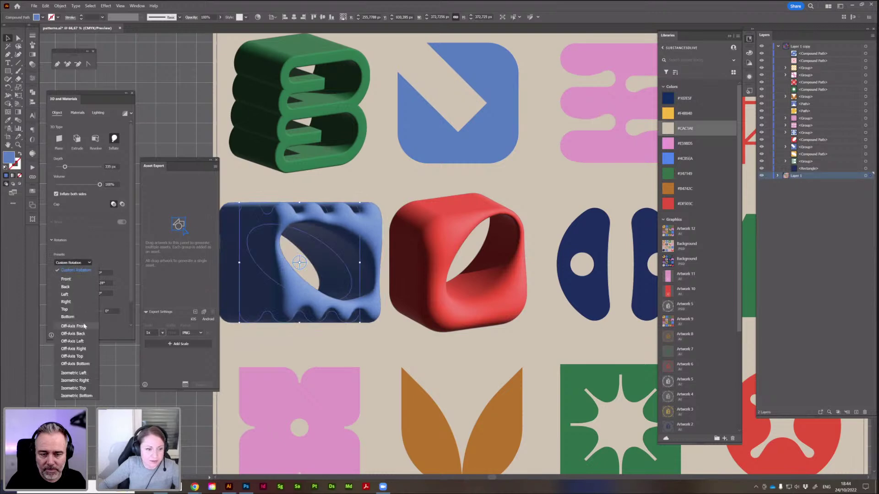
{"action": "left_click", "coordinate": [68, 270]}
{"action": "scroll", "coordinate": [319, 255], "scroll_direction": "down", "scroll_amount": 1}
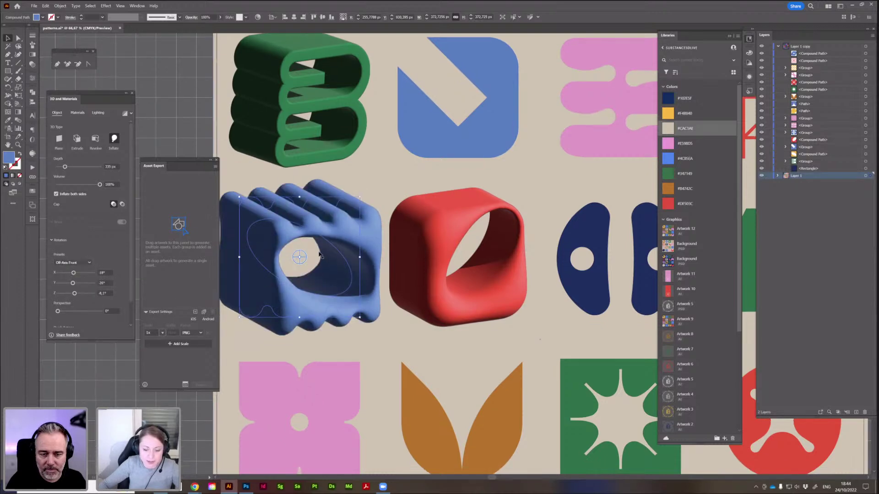
{"action": "key", "text": "ctrl+minus"}
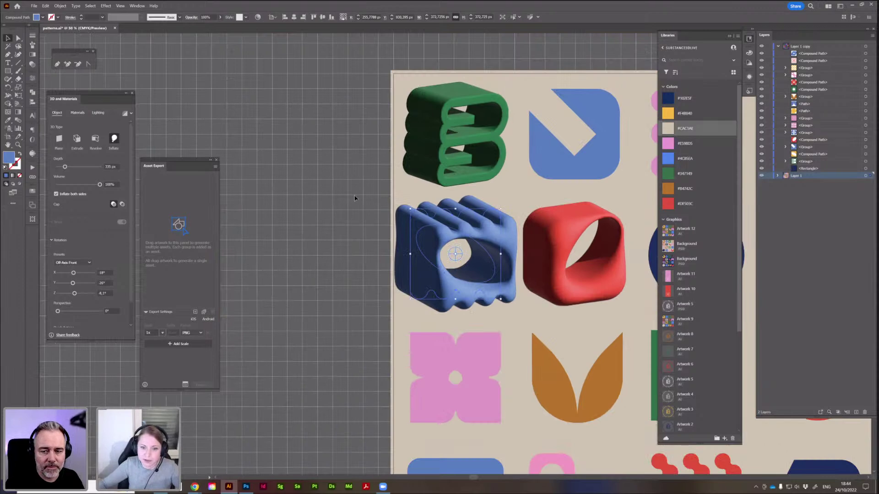
{"action": "left_click", "coordinate": [317, 188]}
{"action": "left_click_drag", "start_coordinate": [317, 188], "coordinate": [227, 187]}
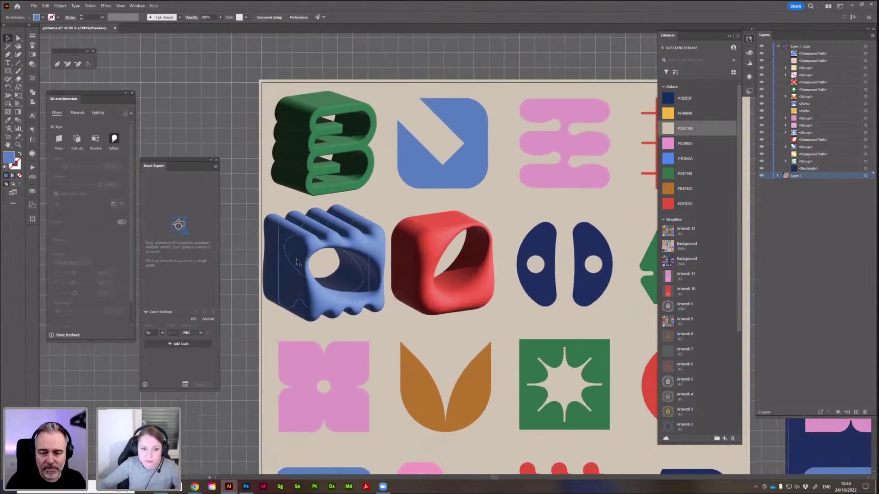
{"action": "left_click", "coordinate": [284, 285]}
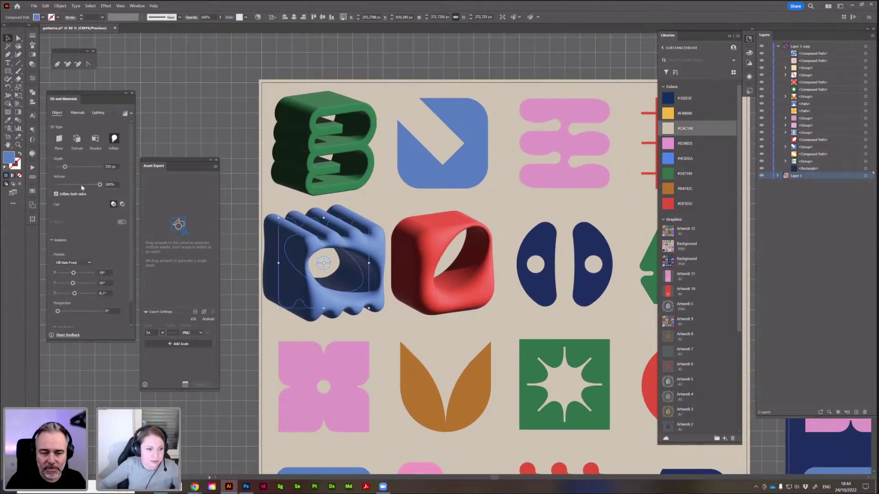
{"action": "left_click_drag", "start_coordinate": [65, 168], "coordinate": [64, 170]}
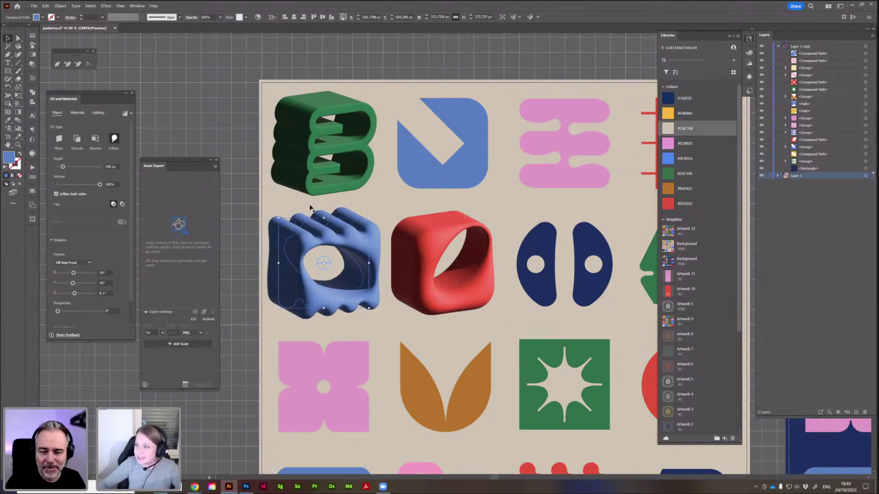
Extrude the blue arrow-like shape in the upper row in 3D and turn on its bevel.
{"action": "left_click", "coordinate": [472, 135]}
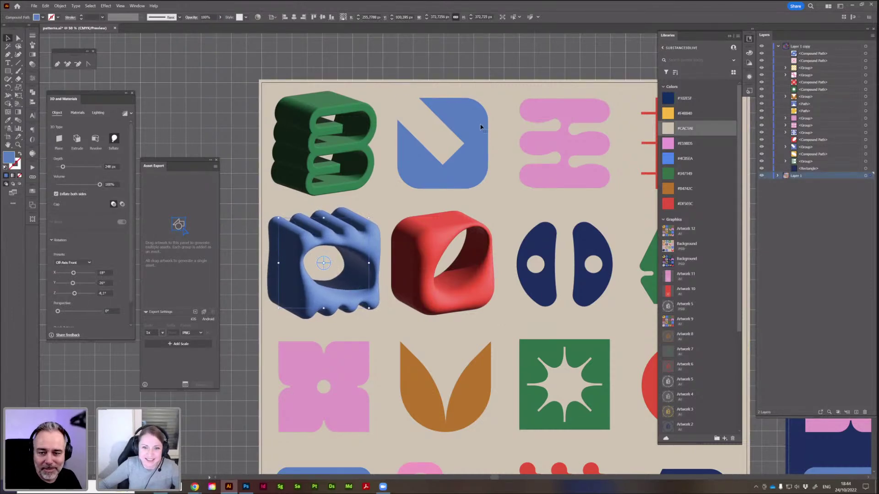
{"action": "left_click", "coordinate": [77, 139]}
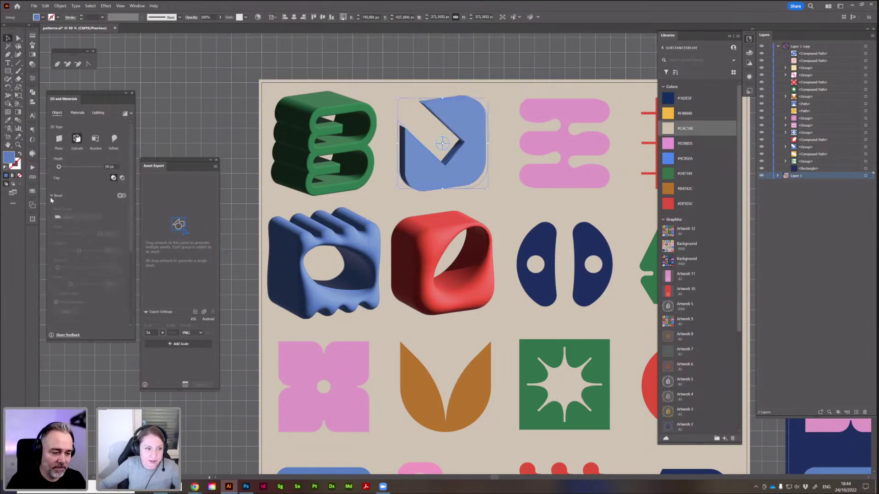
{"action": "left_click", "coordinate": [121, 196]}
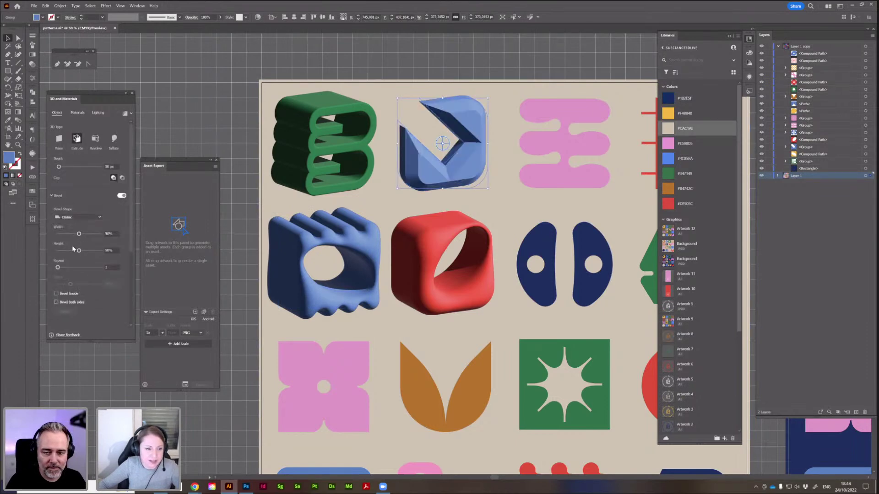
Try a grooved bevel shape on the blue arrow-like object with a width of about 25% and extra repeats.
{"action": "left_click", "coordinate": [77, 217]}
{"action": "left_click", "coordinate": [72, 243]}
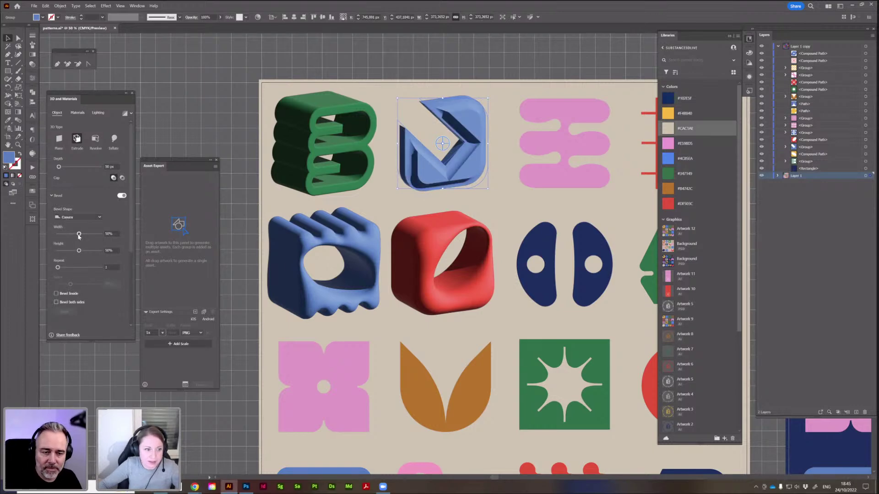
{"action": "left_click_drag", "start_coordinate": [78, 236], "coordinate": [68, 236]}
{"action": "mouse_move", "coordinate": [58, 268]}
{"action": "left_mouse_down"}
{"action": "mouse_move", "coordinate": [66, 269]}
{"action": "mouse_move", "coordinate": [59, 269]}
{"action": "left_mouse_up"}
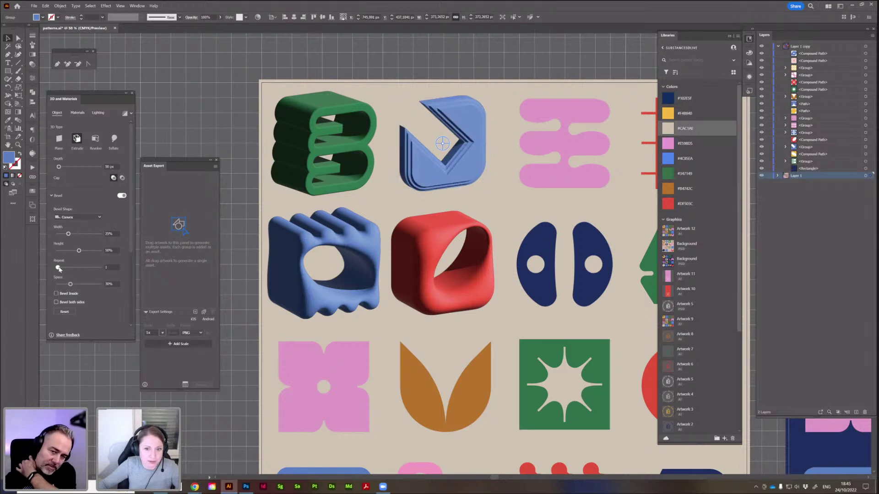
Give the blue arrow-like object a Round bevel with a width of about 18% and a single repeat.
{"action": "left_click", "coordinate": [78, 217]}
{"action": "left_click", "coordinate": [73, 233]}
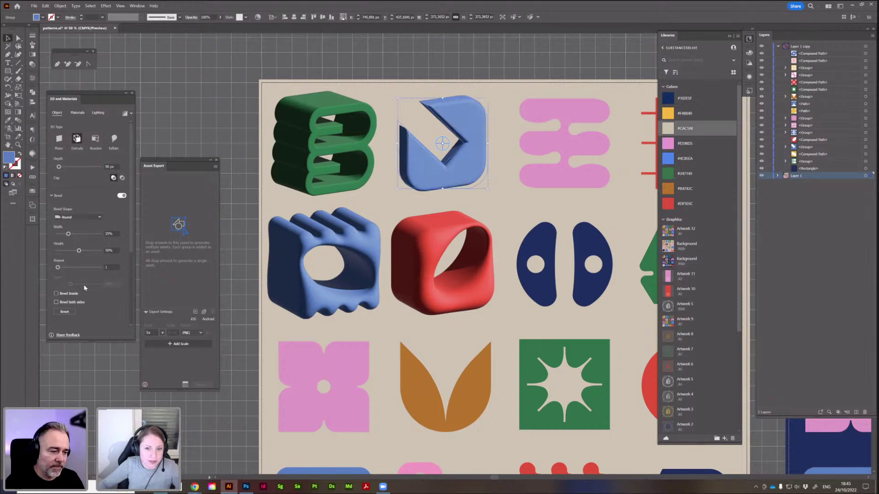
{"action": "mouse_move", "coordinate": [59, 268]}
{"action": "left_mouse_down"}
{"action": "mouse_move", "coordinate": [68, 269]}
{"action": "mouse_move", "coordinate": [53, 270]}
{"action": "left_mouse_up"}
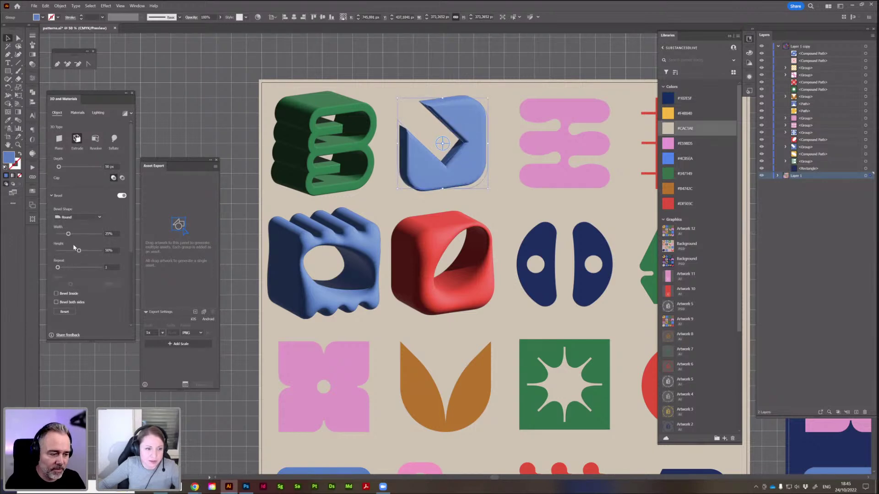
{"action": "left_click_drag", "start_coordinate": [69, 235], "coordinate": [67, 236]}
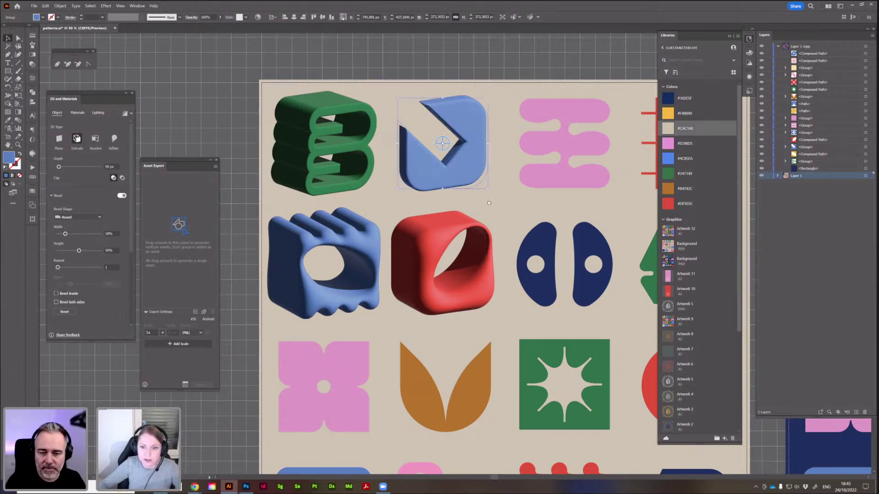
Bevel both sides of the blue arrow-like object and deepen its extrusion to about 200 px.
{"action": "left_click_drag", "start_coordinate": [485, 204], "coordinate": [390, 216]}
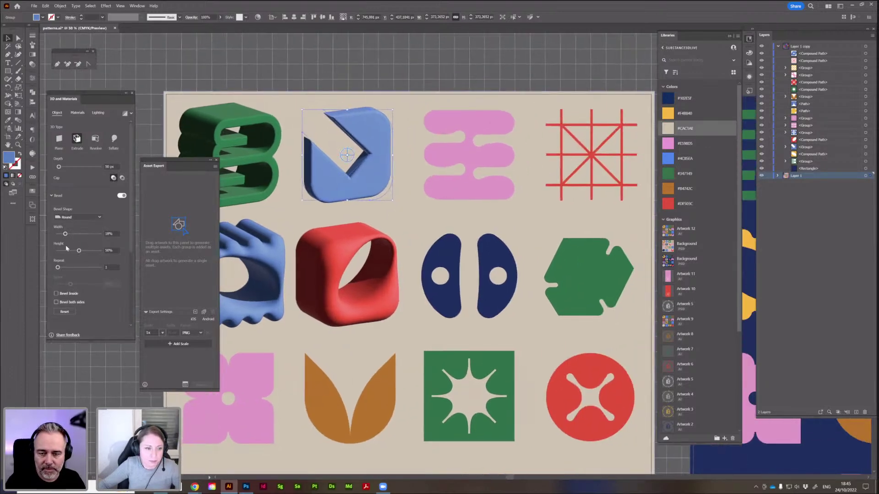
{"action": "left_click", "coordinate": [56, 303]}
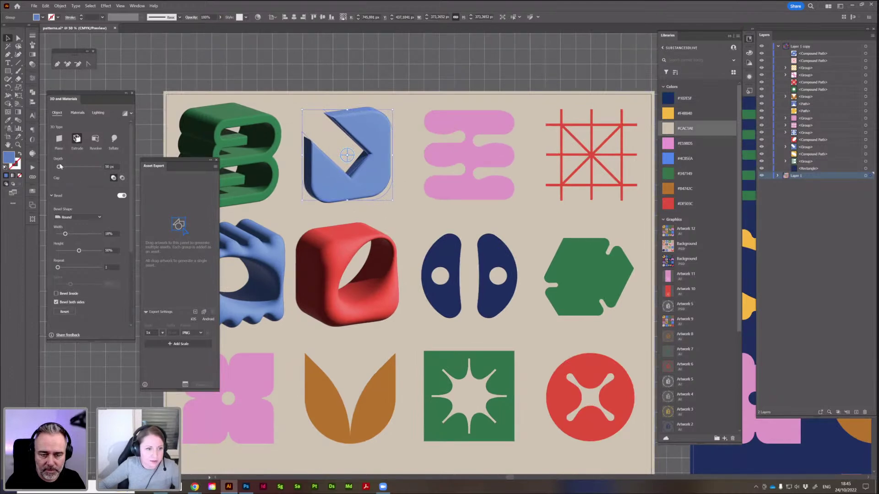
{"action": "left_click_drag", "start_coordinate": [60, 167], "coordinate": [62, 167]}
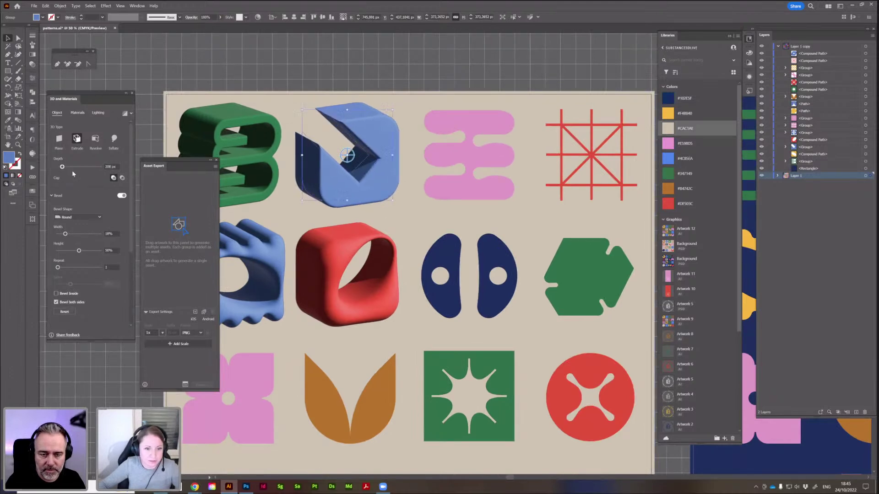
Inflate the pink three-bar shape in the upper row and orient it with the Off-Axis Front preset.
{"action": "left_click", "coordinate": [458, 130]}
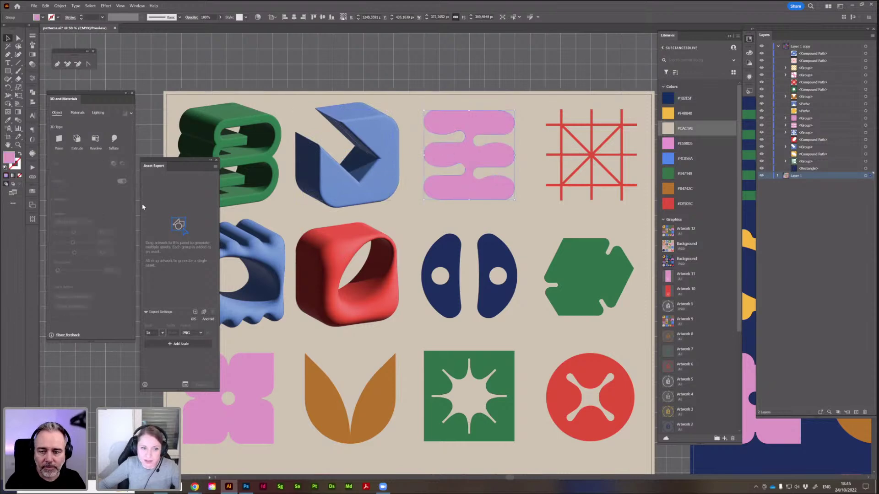
{"action": "left_click", "coordinate": [115, 140]}
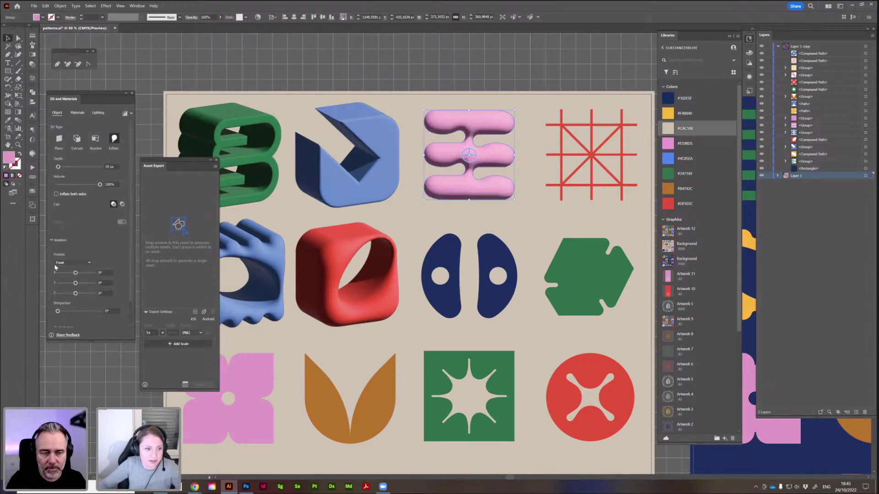
{"action": "left_click", "coordinate": [73, 263]}
{"action": "left_click", "coordinate": [82, 321]}
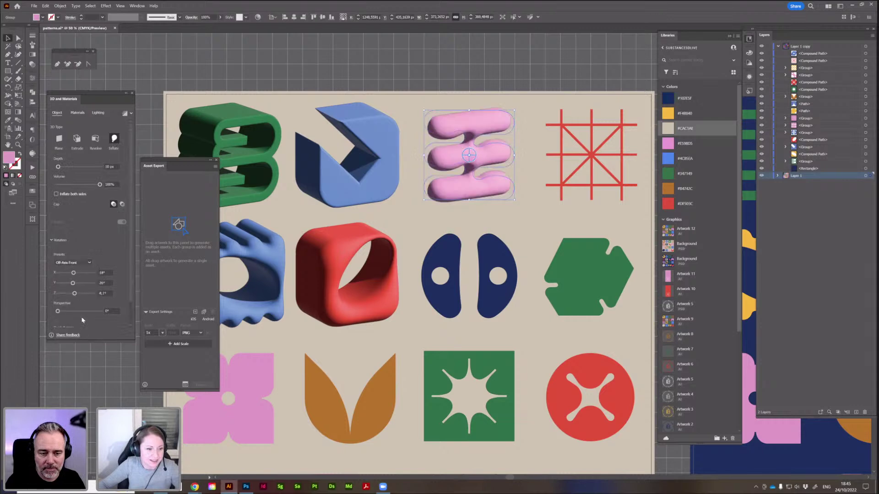
Set the pink object's inflate depth to about 205 px and inflate both of its sides.
{"action": "left_click_drag", "start_coordinate": [58, 167], "coordinate": [63, 168]}
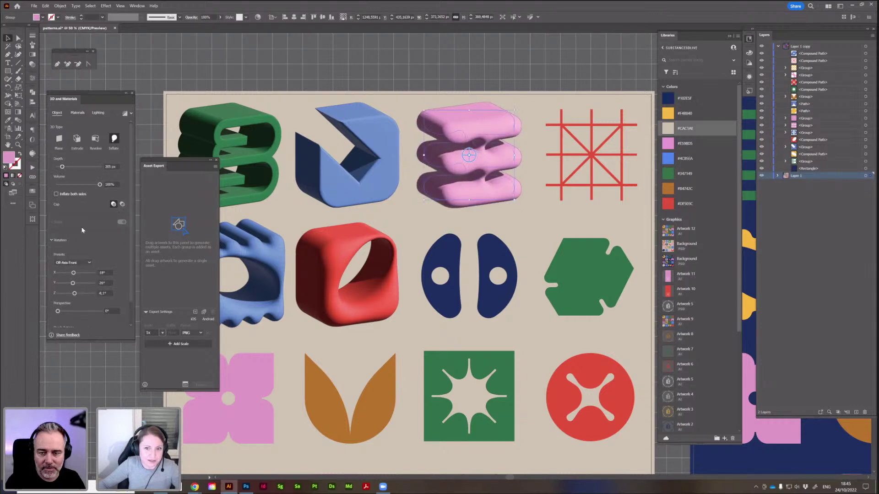
{"action": "scroll", "coordinate": [102, 232], "scroll_direction": "down", "scroll_amount": 1}
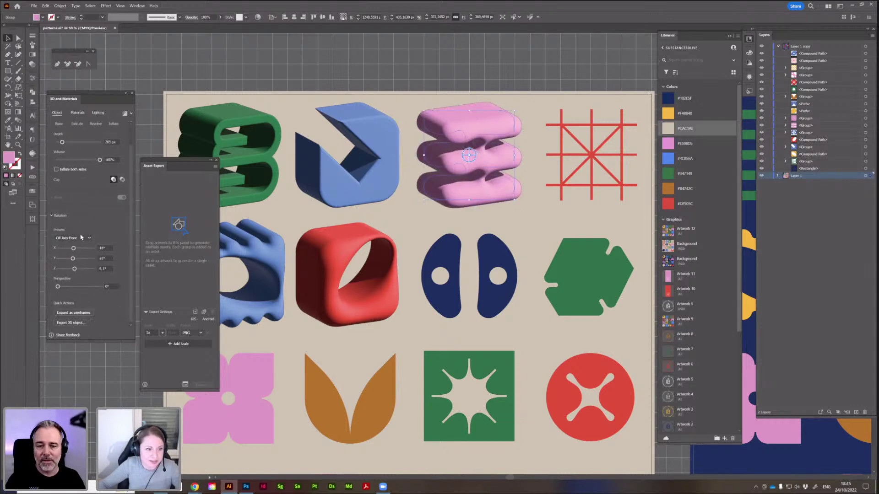
{"action": "scroll", "coordinate": [101, 232], "scroll_direction": "up", "scroll_amount": 1}
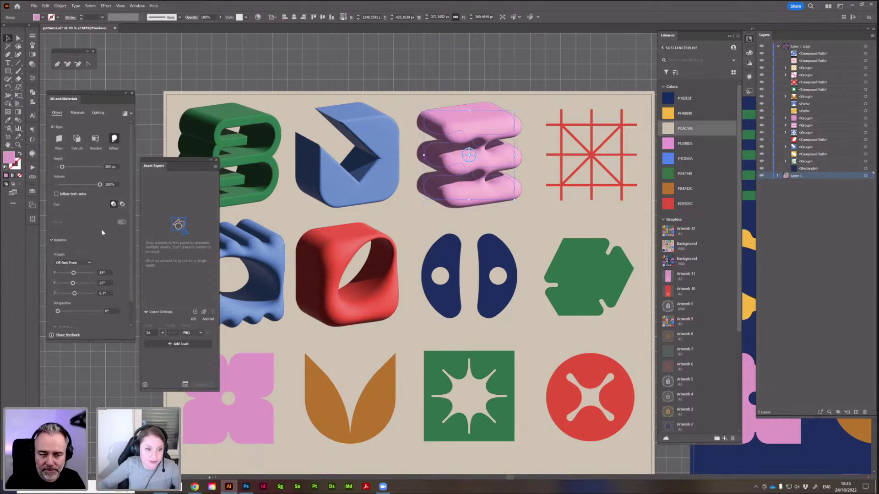
{"action": "left_click", "coordinate": [56, 195]}
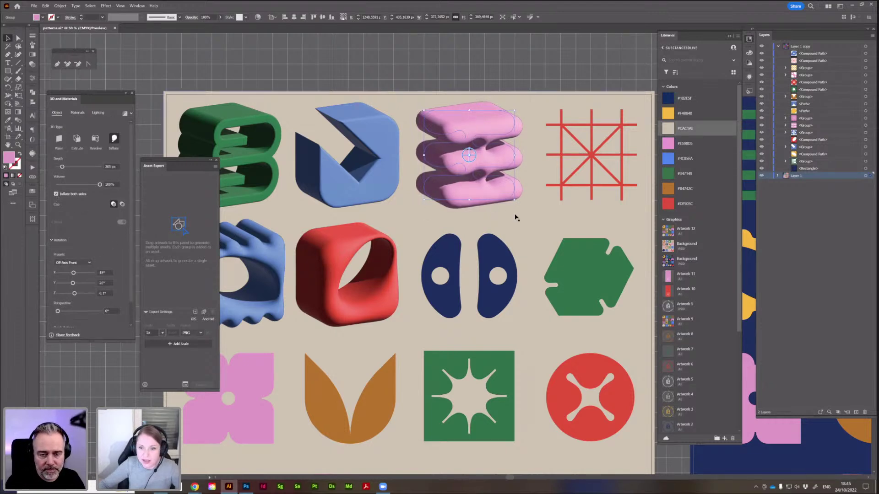
Extrude the red grid shape in the upper row to a depth of about 330 px.
{"action": "left_click", "coordinate": [544, 183]}
{"action": "left_click_drag", "start_coordinate": [470, 187], "coordinate": [373, 197]}
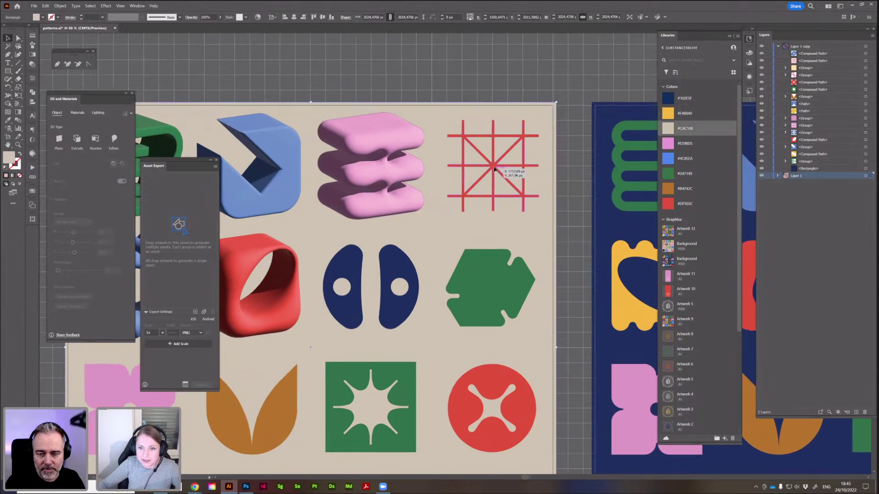
{"action": "left_click", "coordinate": [503, 175]}
{"action": "left_click", "coordinate": [75, 139]}
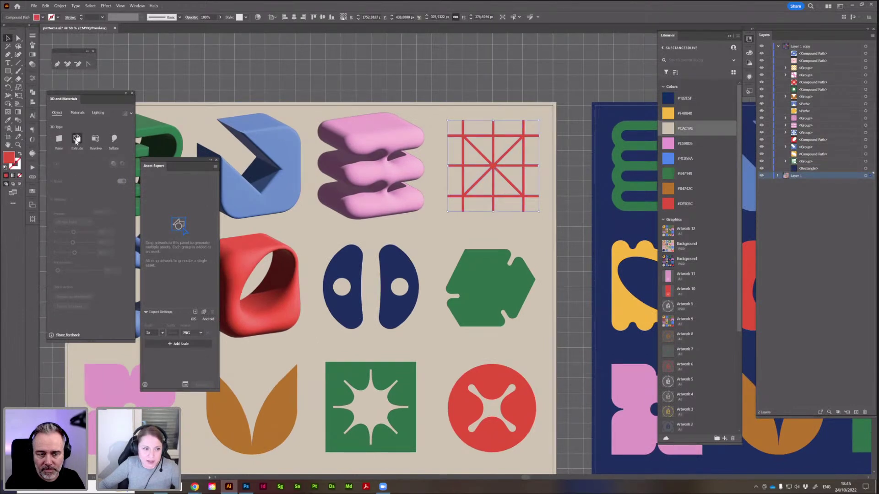
{"action": "left_click_drag", "start_coordinate": [58, 169], "coordinate": [65, 167]}
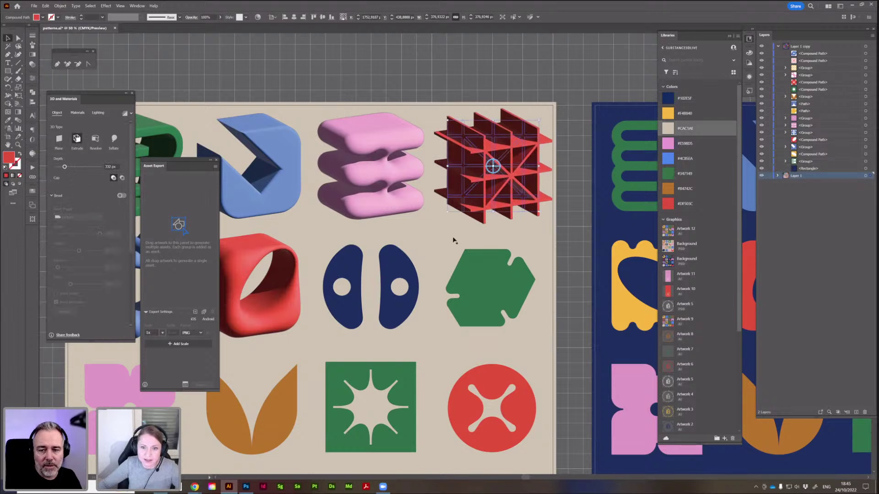
{"action": "left_click", "coordinate": [490, 185]}
{"action": "left_click", "coordinate": [484, 192]}
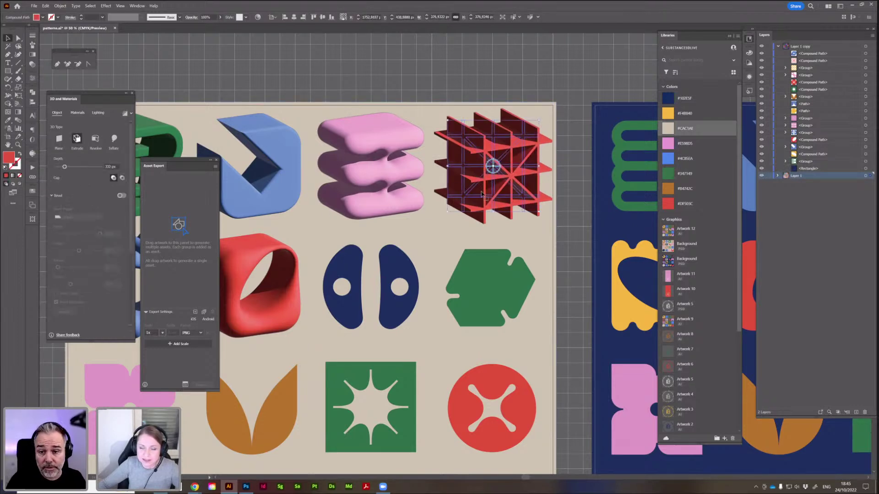
Inflate the dark blue pair of curved shapes and rotate it to about -14° around the Y axis.
{"action": "left_click_drag", "start_coordinate": [266, 281], "coordinate": [382, 240]}
{"action": "left_click", "coordinate": [455, 230]}
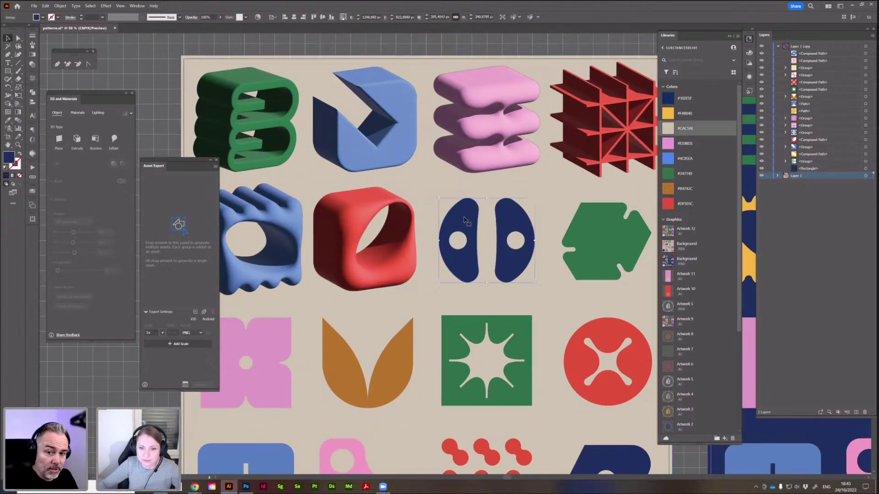
{"action": "left_click", "coordinate": [114, 140]}
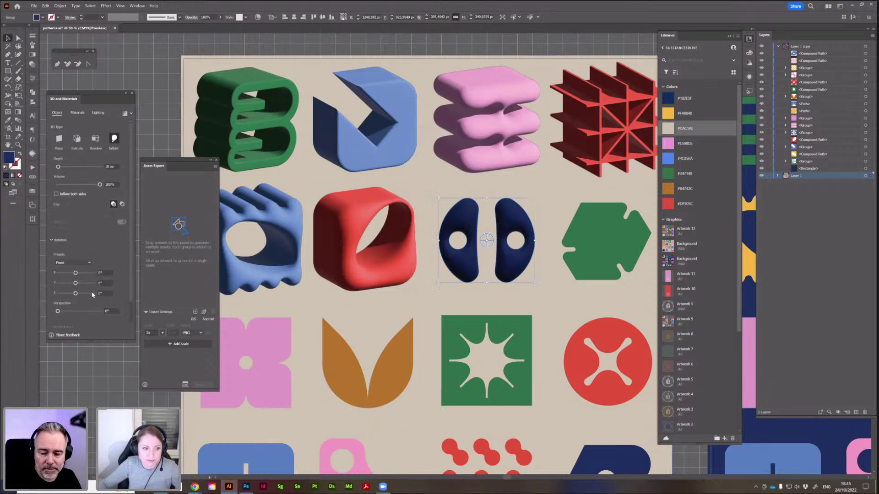
{"action": "left_click_drag", "start_coordinate": [76, 283], "coordinate": [73, 283]}
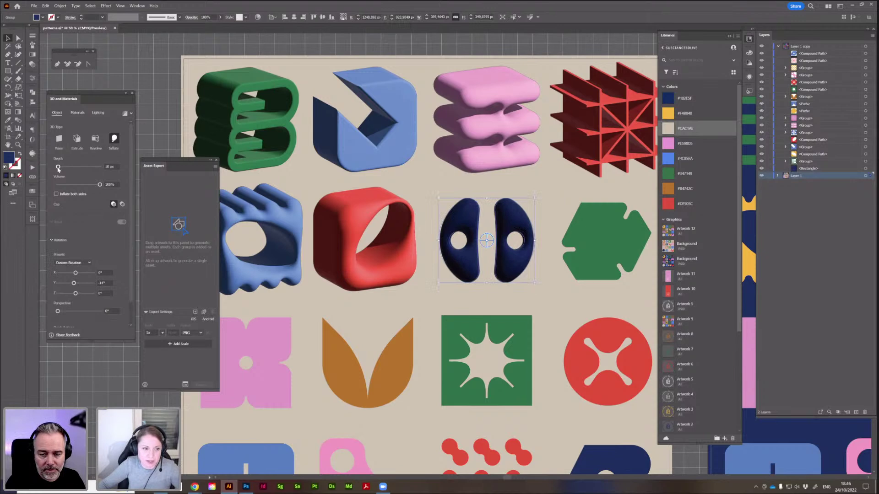
Set the dark blue pair's inflate depth to about 183 px and inflate both of its sides.
{"action": "left_click_drag", "start_coordinate": [61, 167], "coordinate": [65, 167]}
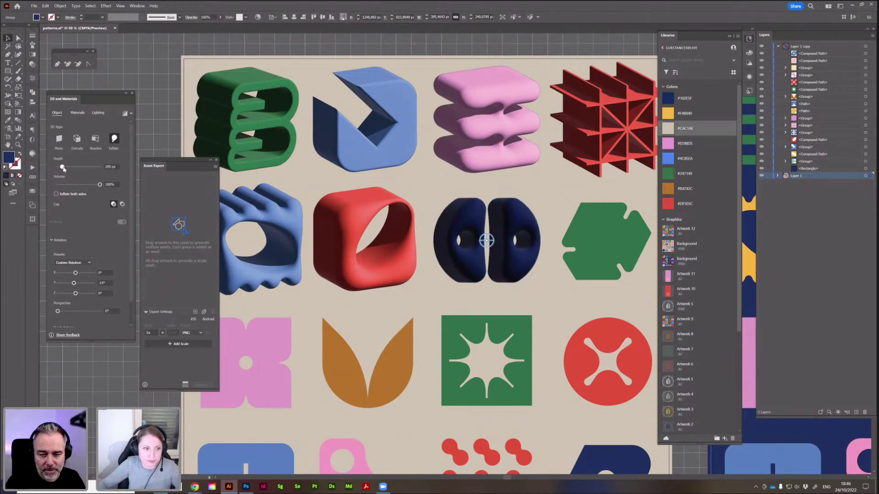
{"action": "scroll", "coordinate": [77, 237], "scroll_direction": "down", "scroll_amount": 1}
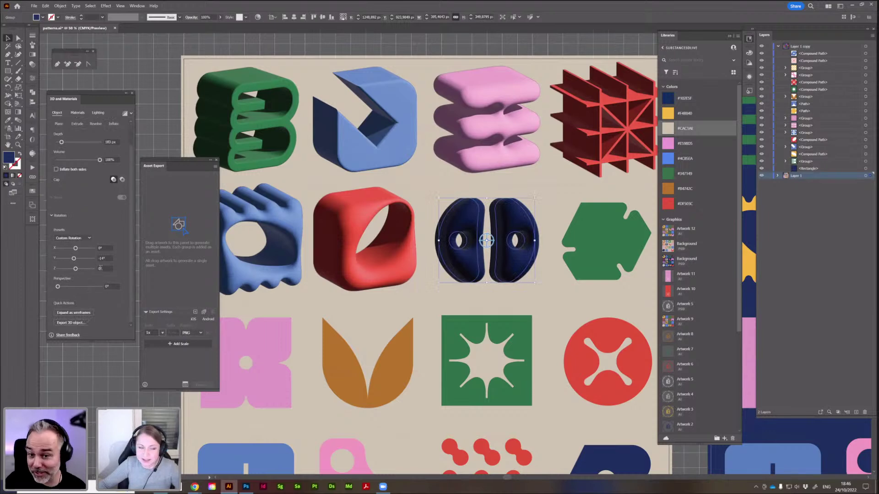
{"action": "left_click", "coordinate": [56, 169]}
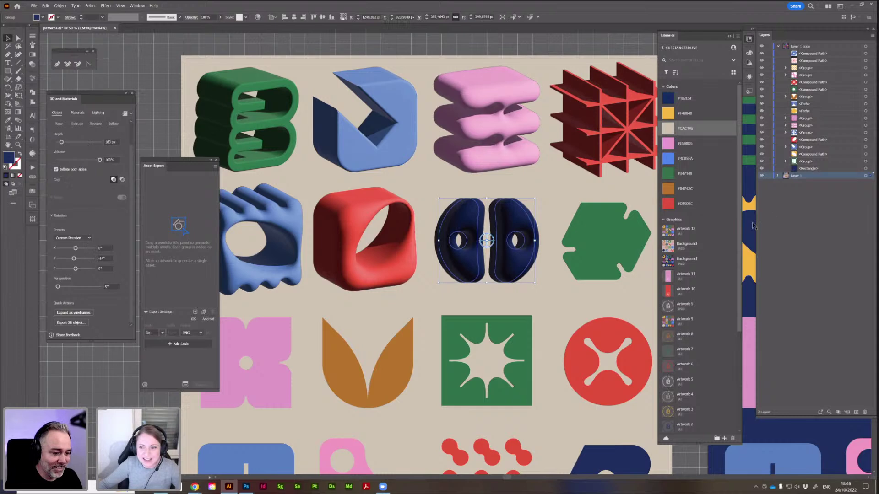
Try the library's blue color and a black (000000) fill on the inflated pair of curved shapes.
{"action": "left_click", "coordinate": [669, 159]}
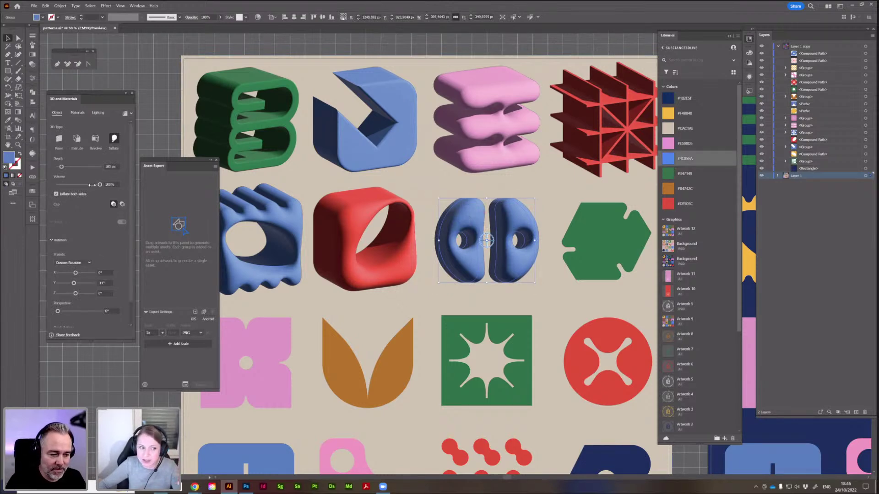
{"action": "double_click", "coordinate": [9, 158]}
{"action": "left_click", "coordinate": [317, 220]}
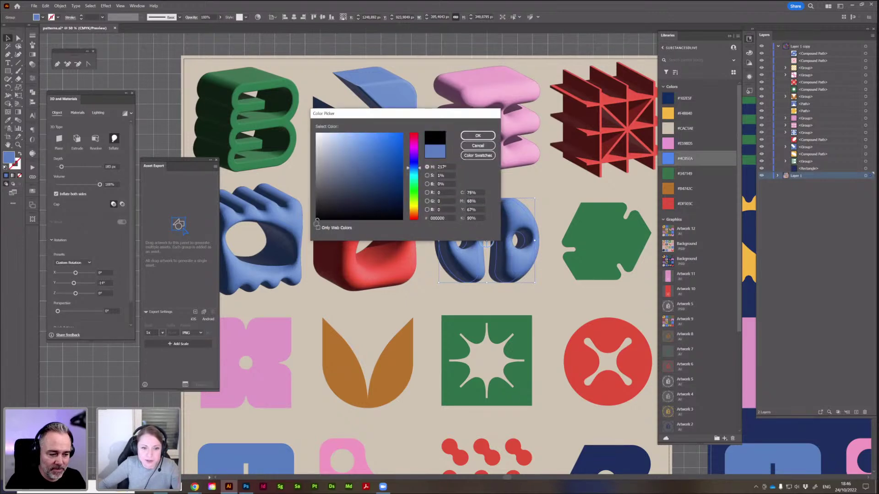
{"action": "left_click", "coordinate": [477, 136]}
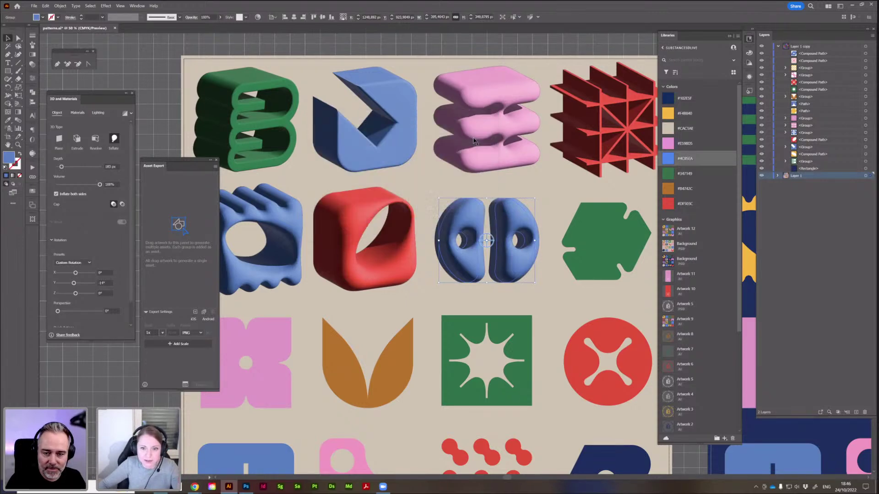
{"action": "left_click", "coordinate": [428, 194]}
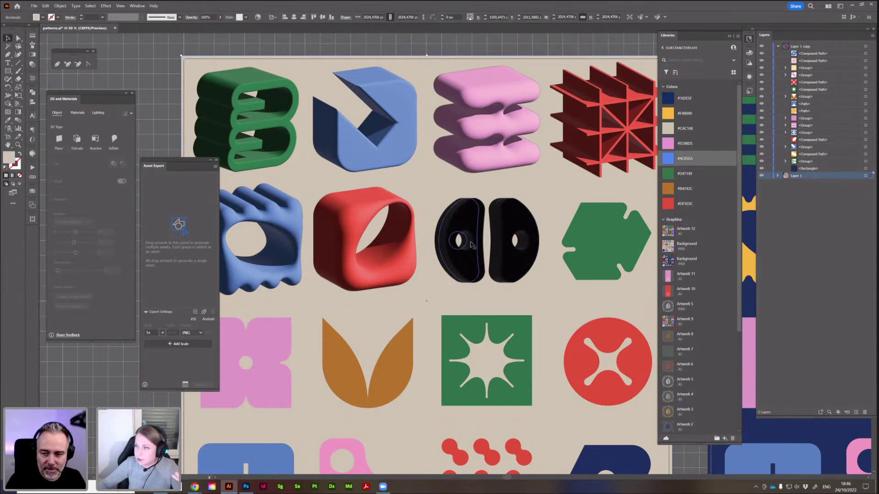
Recolor the inflated pair of curved shapes with the library's blue color.
{"action": "left_click", "coordinate": [508, 225]}
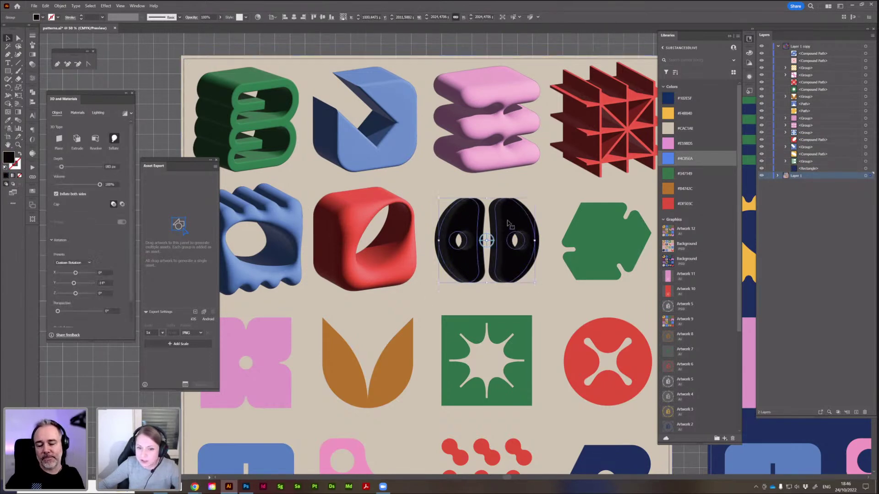
{"action": "left_click", "coordinate": [669, 159]}
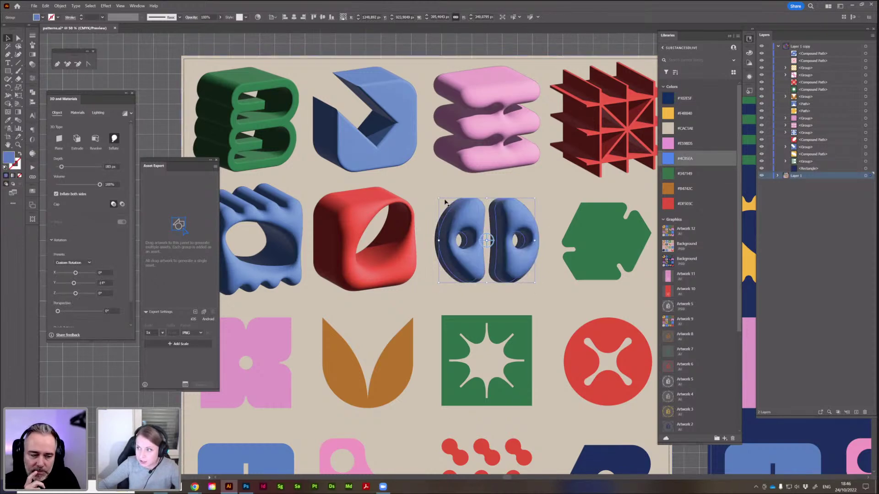
{"action": "left_click", "coordinate": [418, 292]}
Extrude the green notched hexagonal shape in the second row to a depth of about 202 px.
{"action": "left_click_drag", "start_coordinate": [613, 237], "coordinate": [524, 231]}
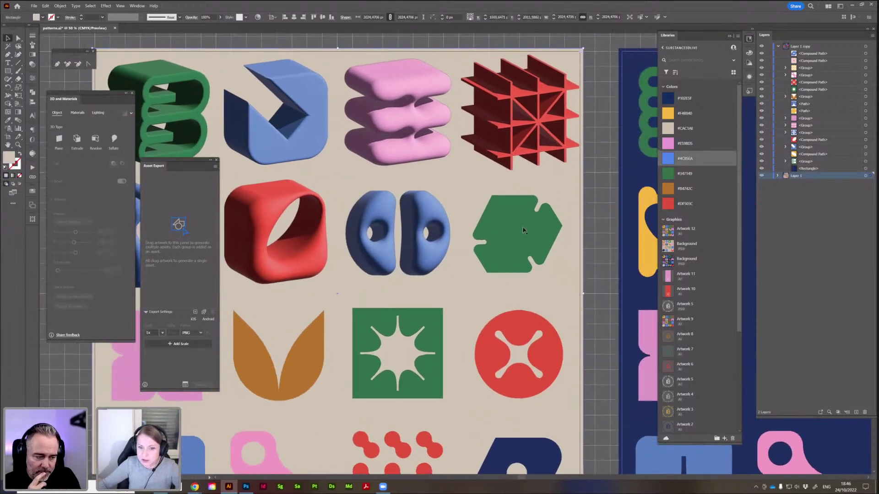
{"action": "left_click", "coordinate": [524, 230]}
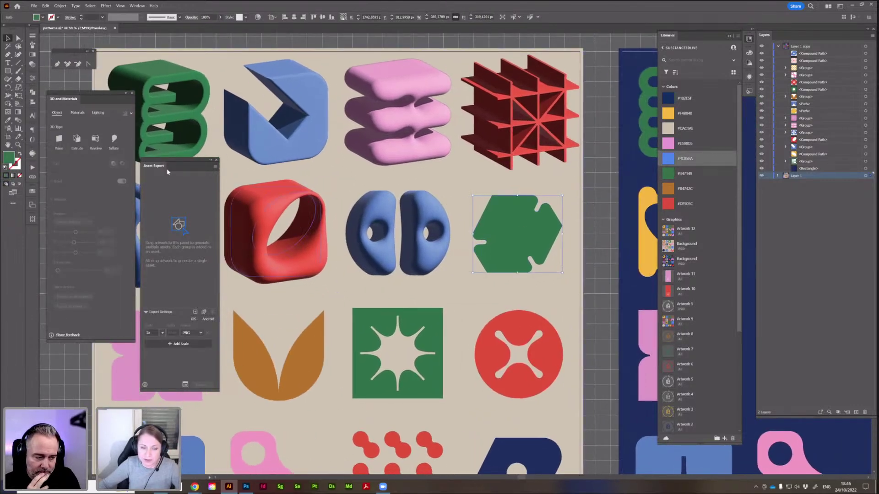
{"action": "left_click", "coordinate": [77, 138]}
{"action": "left_click_drag", "start_coordinate": [61, 167], "coordinate": [64, 169]}
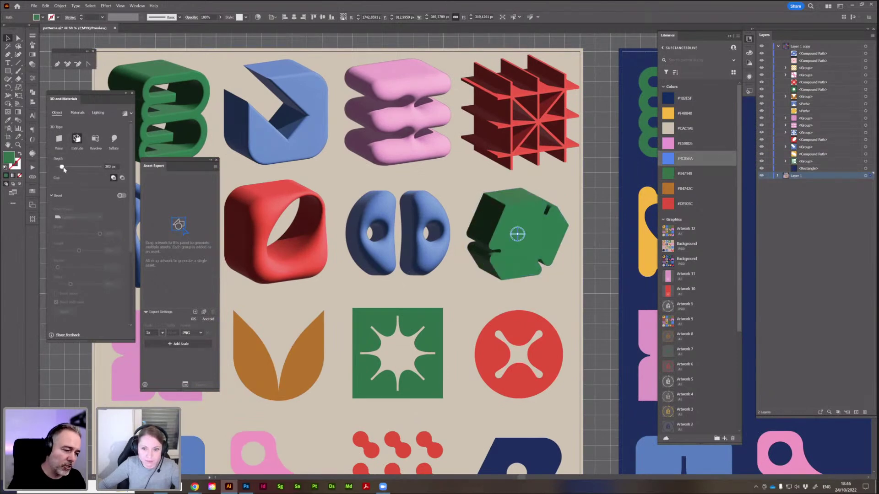
Give the green hexagonal object a Round bevel about 13% wide on both sides.
{"action": "left_click", "coordinate": [122, 197]}
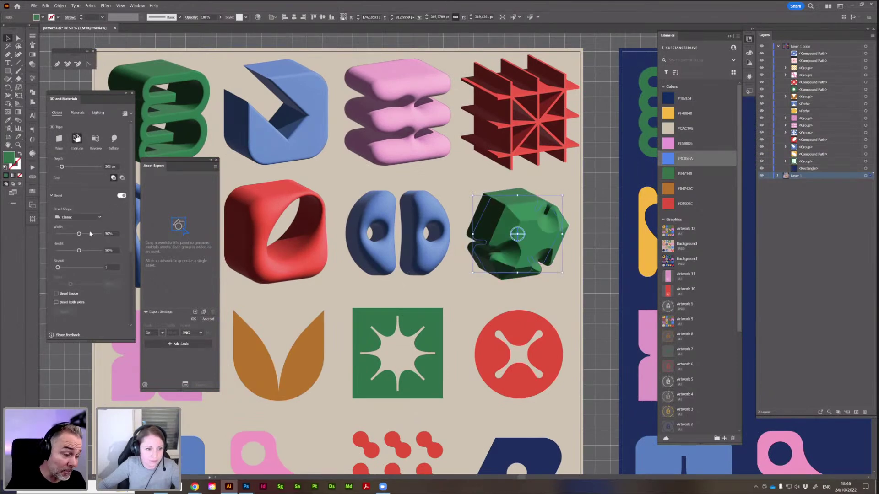
{"action": "left_click_drag", "start_coordinate": [79, 235], "coordinate": [63, 234]}
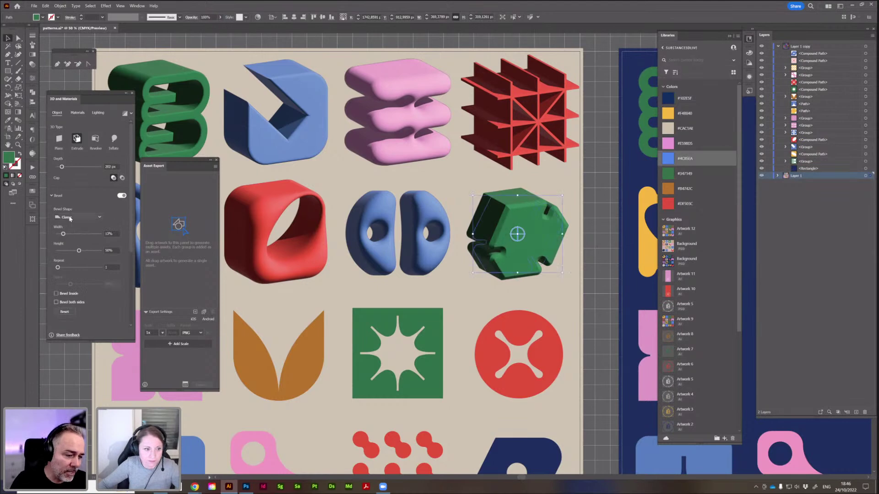
{"action": "left_click", "coordinate": [77, 217]}
{"action": "left_click", "coordinate": [72, 232]}
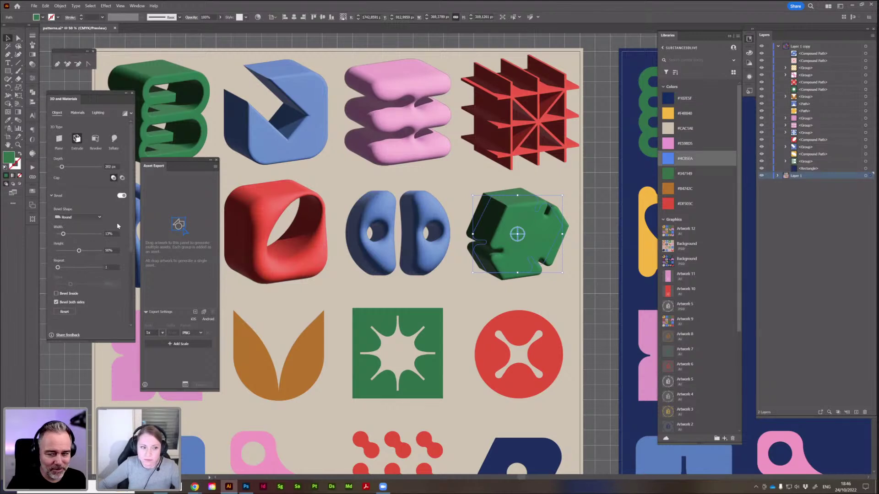
{"action": "left_click", "coordinate": [340, 282]}
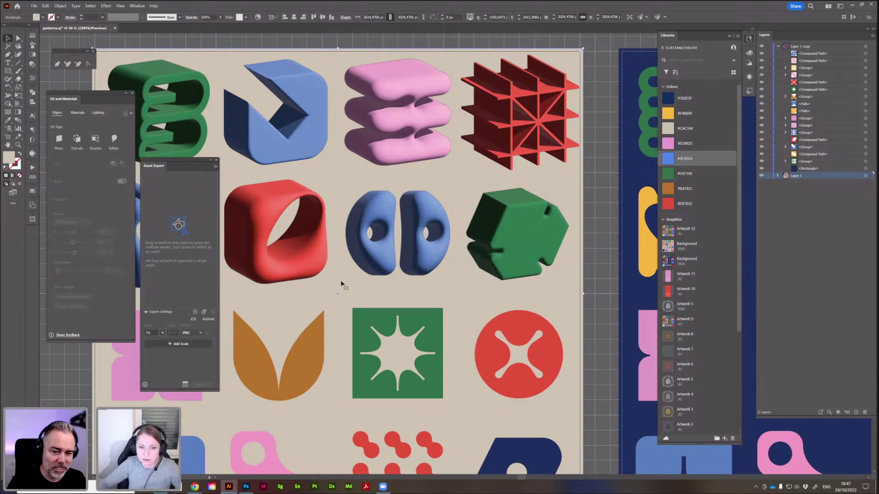
Switch the green hexagonal object's bevel off and back on to compare its edges.
{"action": "left_click_drag", "start_coordinate": [343, 284], "coordinate": [401, 269]}
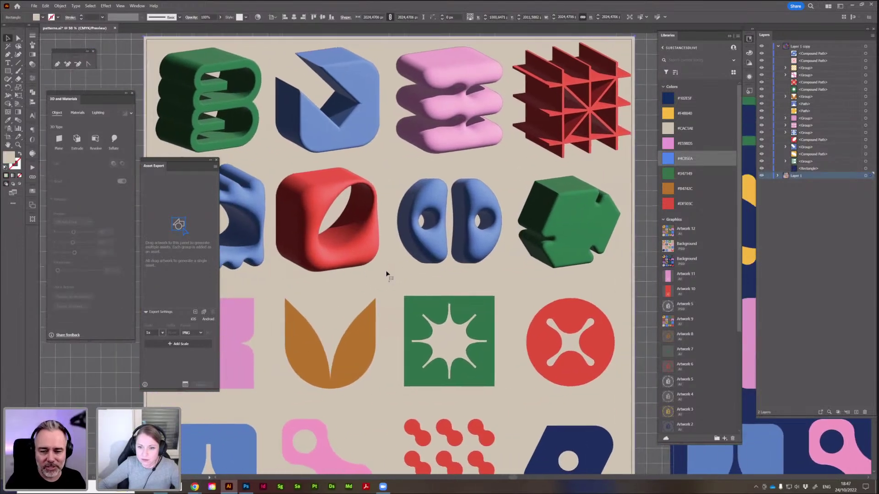
{"action": "left_click", "coordinate": [578, 220]}
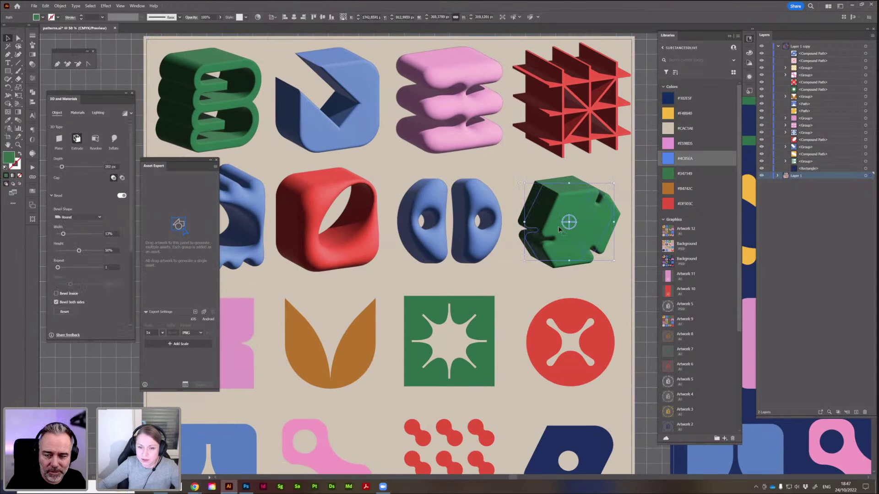
{"action": "left_click", "coordinate": [121, 196]}
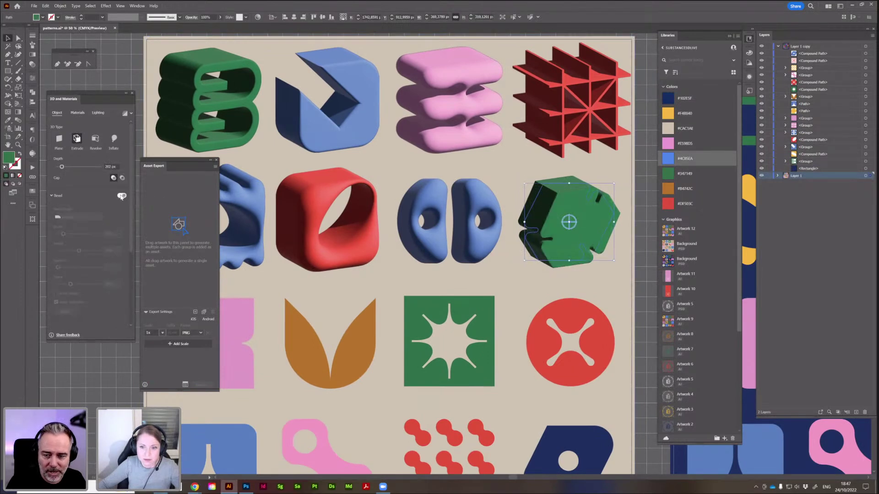
{"action": "left_click", "coordinate": [121, 196]}
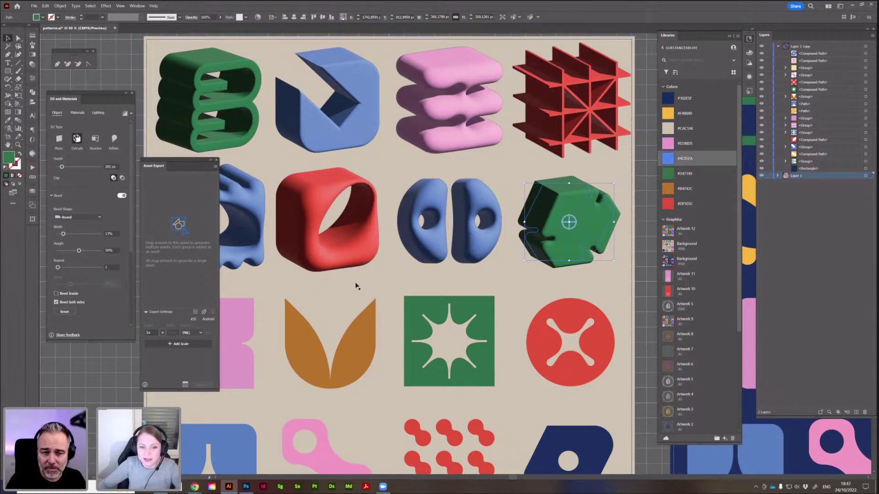
{"action": "left_click", "coordinate": [382, 277]}
Inflate the pink four-petal shape in the third row on both sides with a depth of about 255 px.
{"action": "left_click_drag", "start_coordinate": [400, 258], "coordinate": [475, 227]}
{"action": "left_click", "coordinate": [299, 300]}
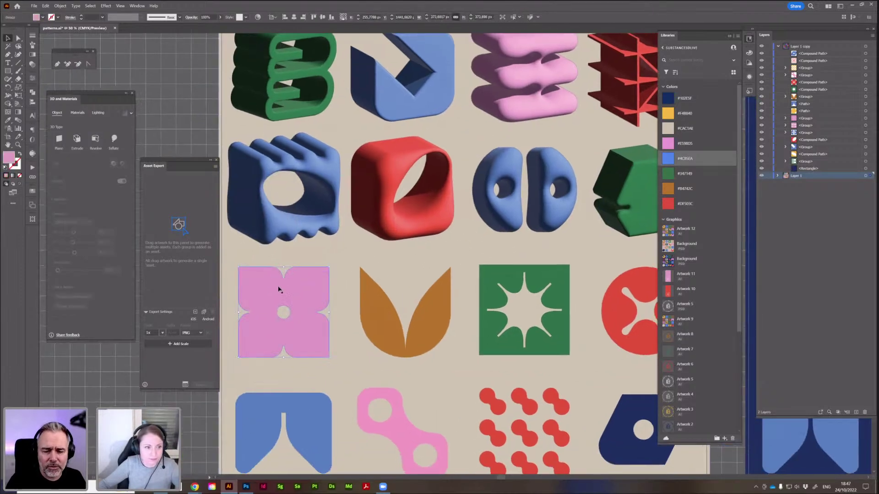
{"action": "left_click", "coordinate": [119, 140]}
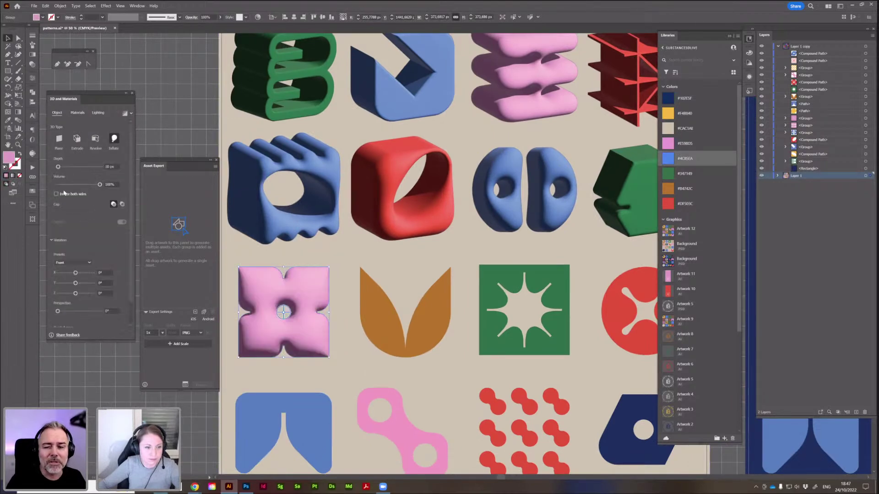
{"action": "left_click_drag", "start_coordinate": [58, 167], "coordinate": [63, 167]}
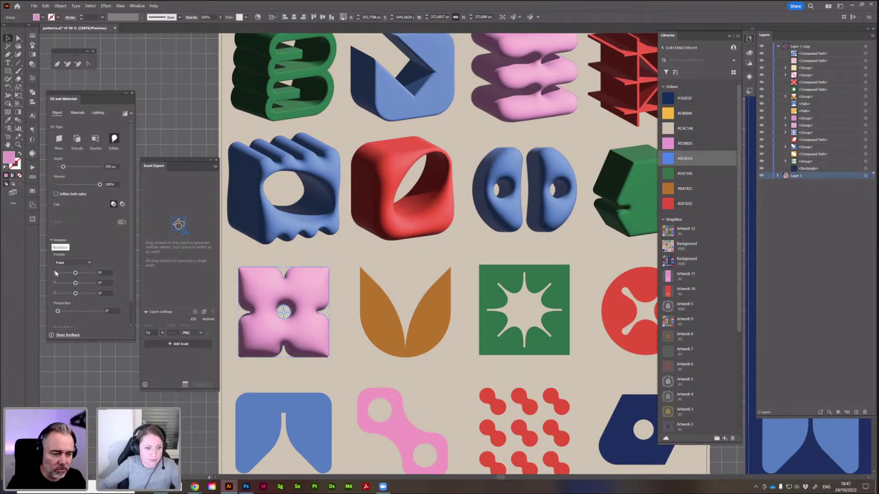
{"action": "left_click", "coordinate": [56, 194]}
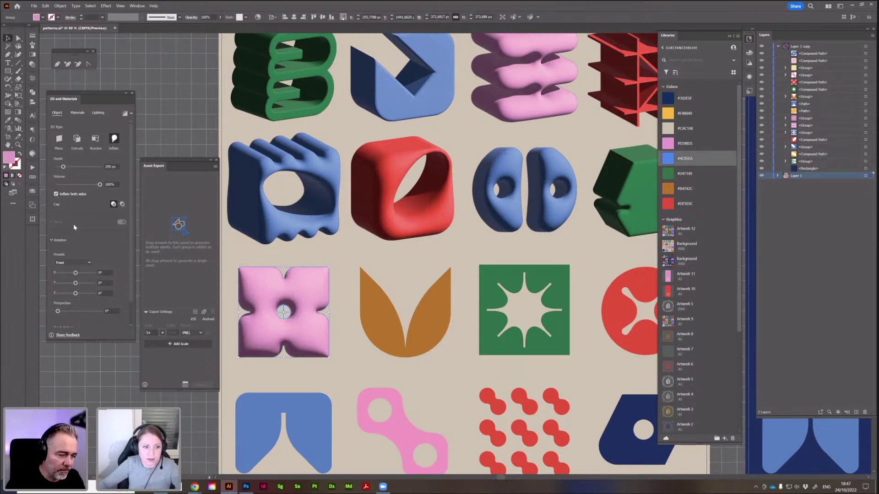
Orient the pink four-petal object with the Off-Axis Front preset and reduce its inflate depth to about 181 px.
{"action": "left_click_drag", "start_coordinate": [79, 283], "coordinate": [72, 287]}
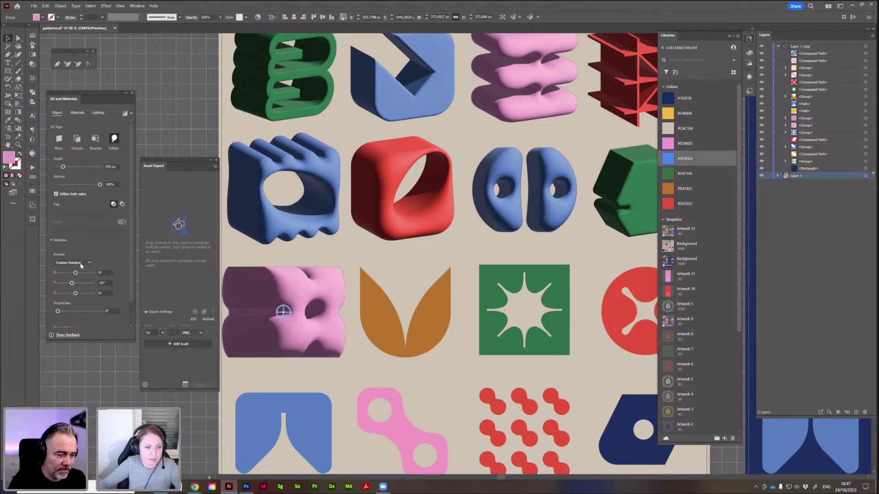
{"action": "left_click", "coordinate": [73, 263]}
{"action": "left_click", "coordinate": [78, 326]}
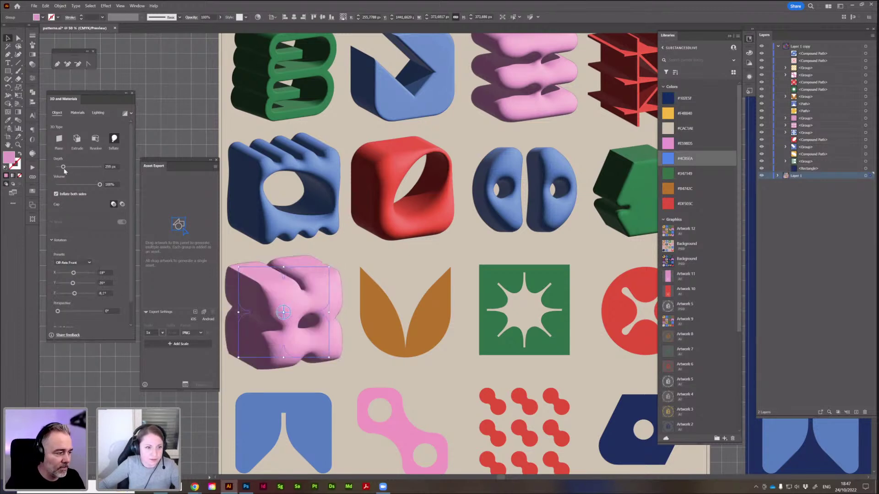
{"action": "left_click_drag", "start_coordinate": [64, 168], "coordinate": [61, 168]}
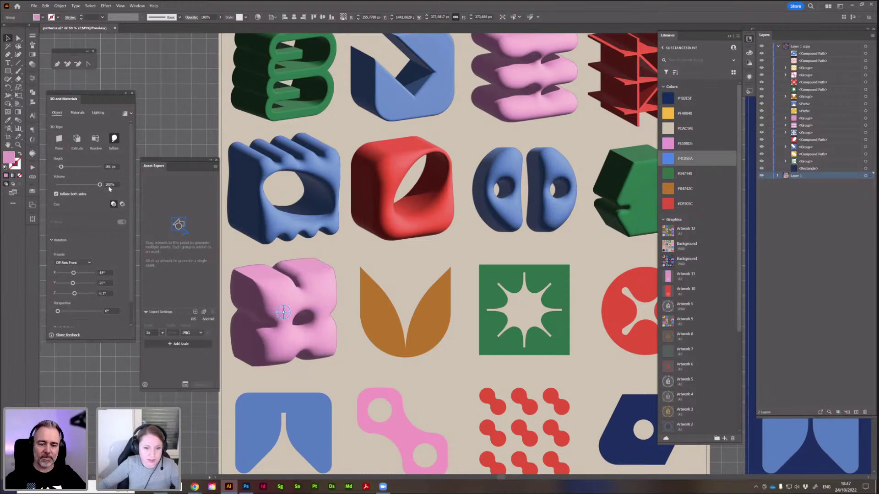
Extrude the orange two-leaf shape in the third row to a depth of about 170 px.
{"action": "left_click_drag", "start_coordinate": [379, 304], "coordinate": [346, 228]}
{"action": "left_click", "coordinate": [343, 240]}
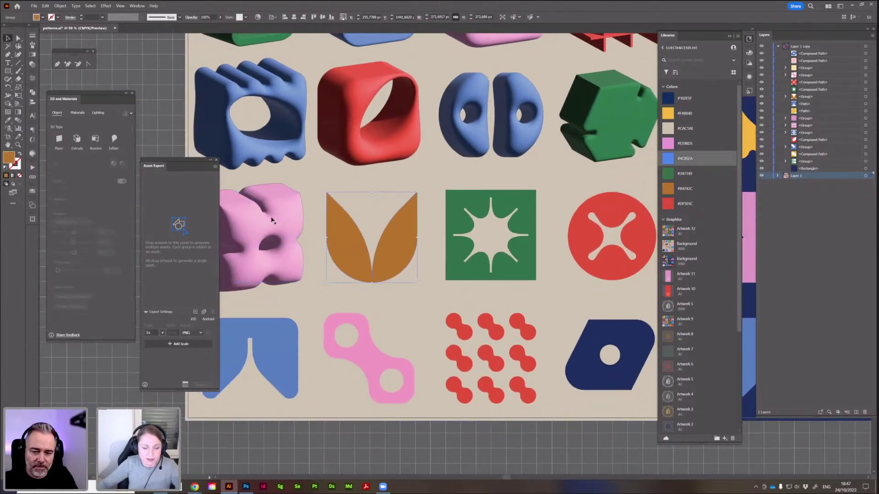
{"action": "left_click", "coordinate": [77, 139]}
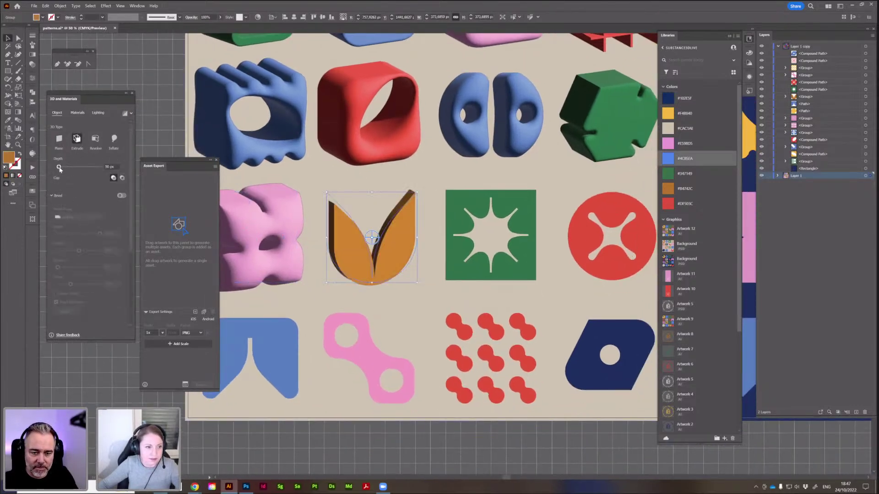
{"action": "left_click_drag", "start_coordinate": [59, 169], "coordinate": [63, 169]}
Give the orange leaf object a Round bevel about 16% wide.
{"action": "left_click", "coordinate": [121, 195]}
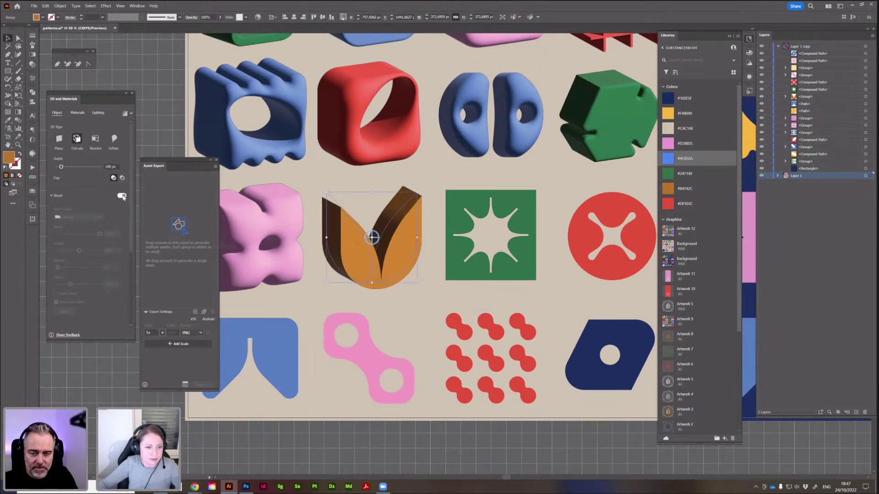
{"action": "left_click", "coordinate": [94, 218]}
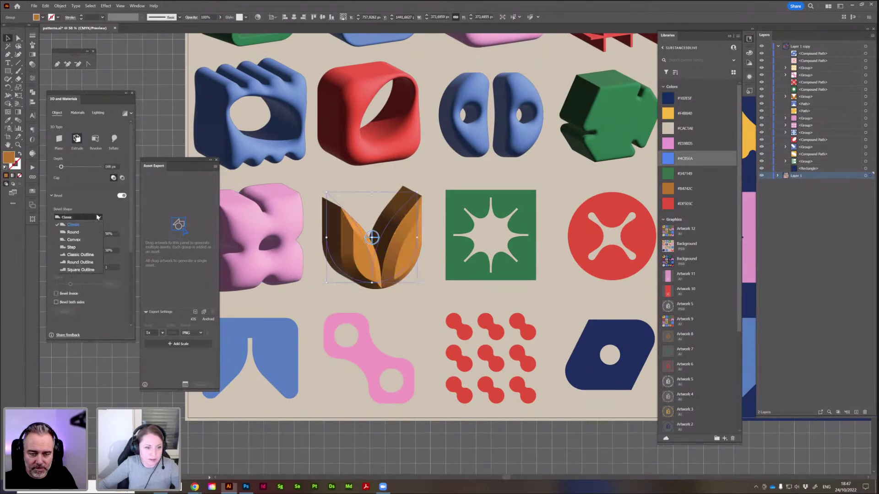
{"action": "left_click", "coordinate": [74, 237]}
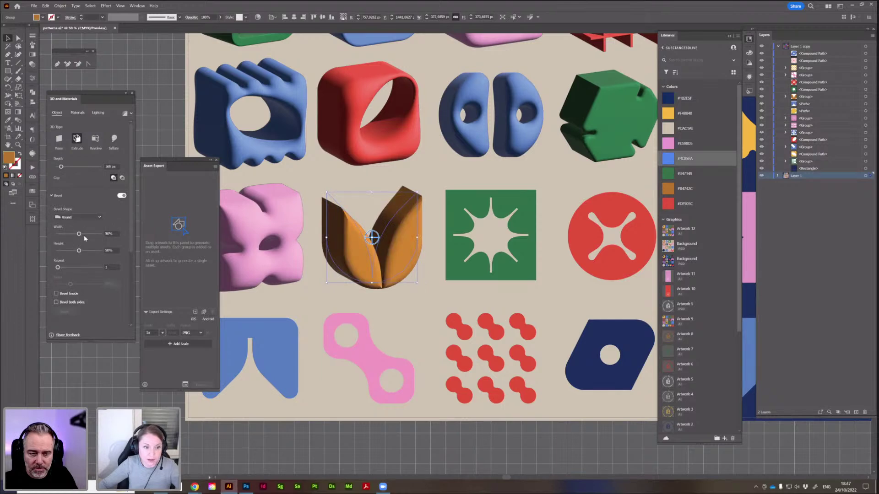
{"action": "left_click_drag", "start_coordinate": [79, 234], "coordinate": [65, 235]}
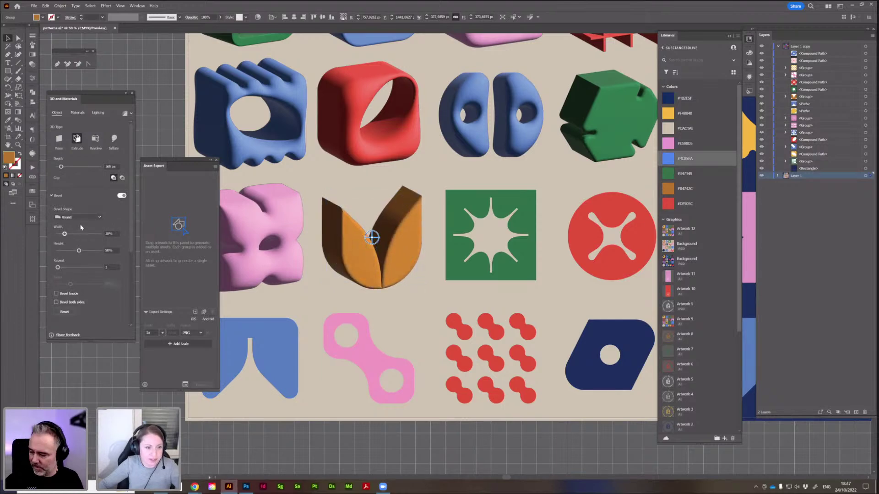
Try the Classic Outline and Round Outline bevel shapes on the orange leaf object, deselecting it to inspect each result.
{"action": "left_click", "coordinate": [78, 217]}
{"action": "left_click", "coordinate": [75, 259]}
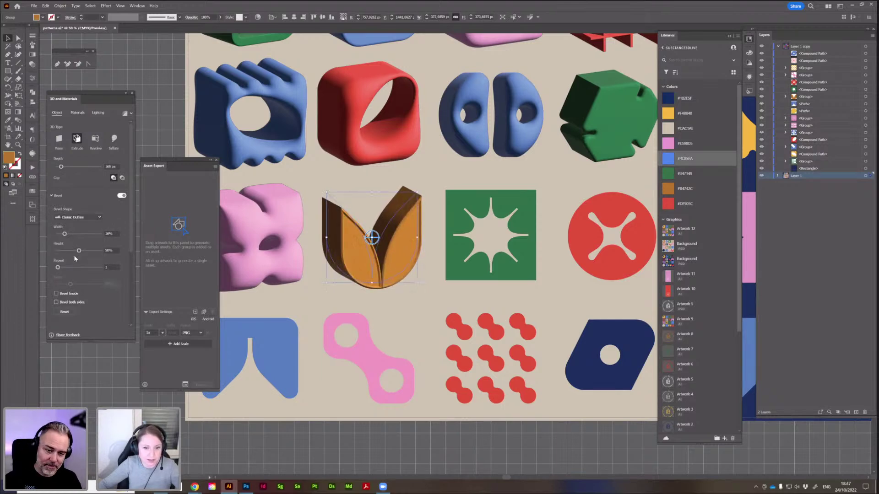
{"action": "left_click", "coordinate": [379, 304]}
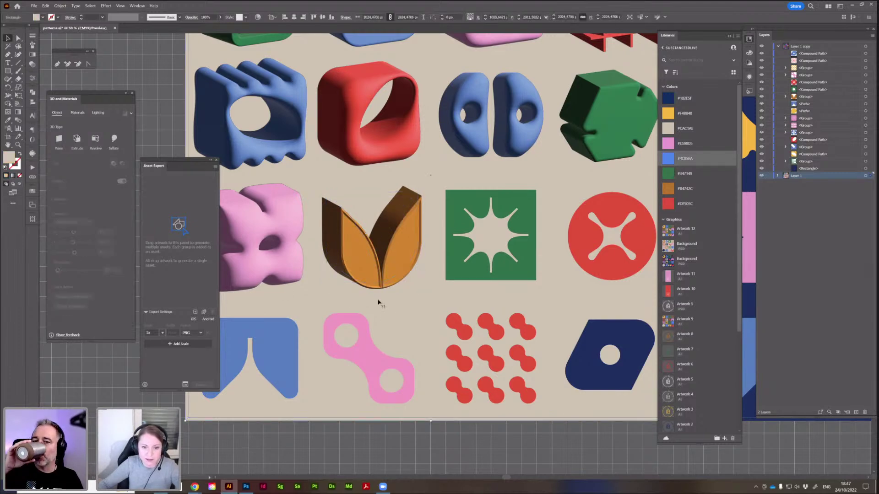
{"action": "left_click", "coordinate": [383, 263]}
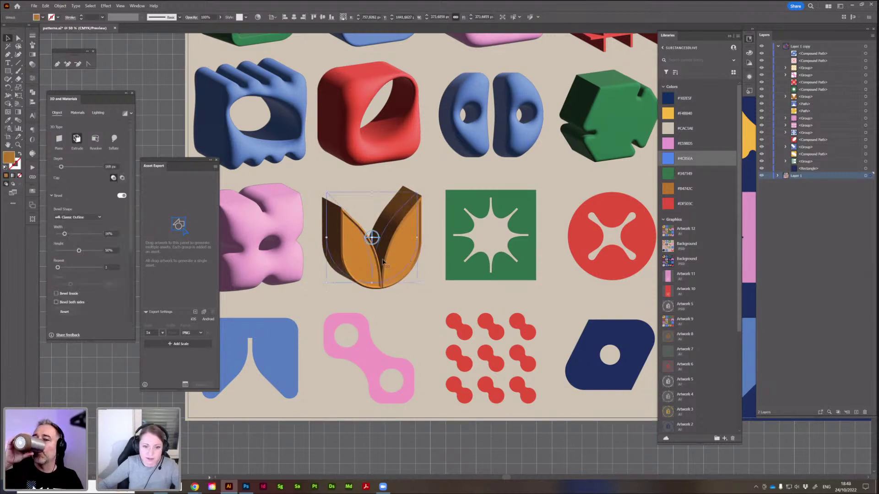
{"action": "left_click", "coordinate": [79, 217]}
{"action": "left_click", "coordinate": [80, 265]}
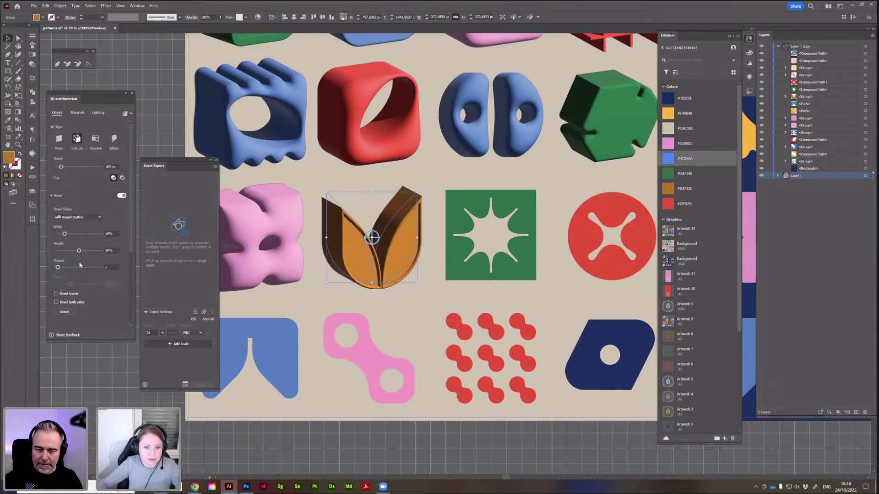
{"action": "left_click", "coordinate": [388, 304]}
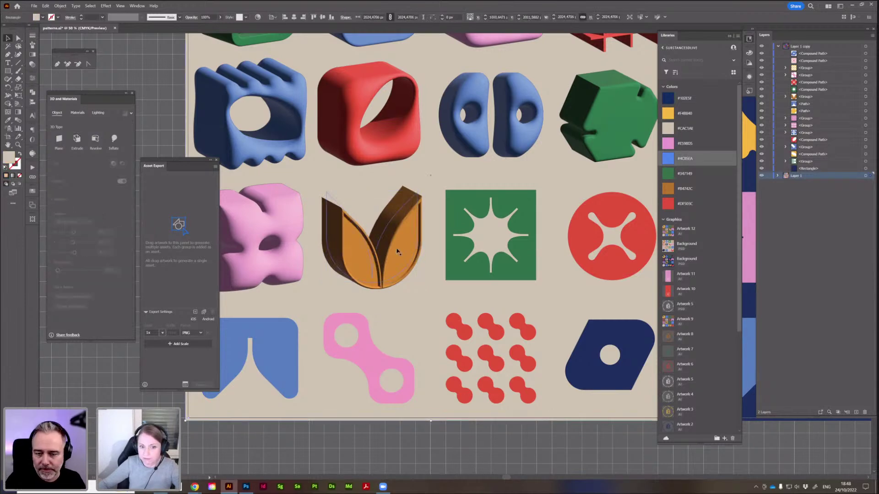
{"action": "left_click", "coordinate": [372, 238]}
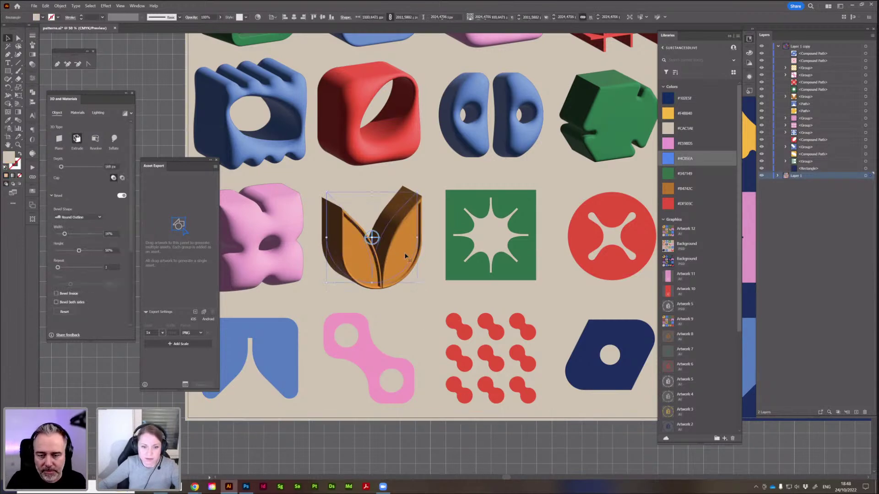
Switch the orange leaf object's bevel shape to Round and set its width to about 17%.
{"action": "left_click", "coordinate": [81, 217]}
{"action": "left_click", "coordinate": [73, 232]}
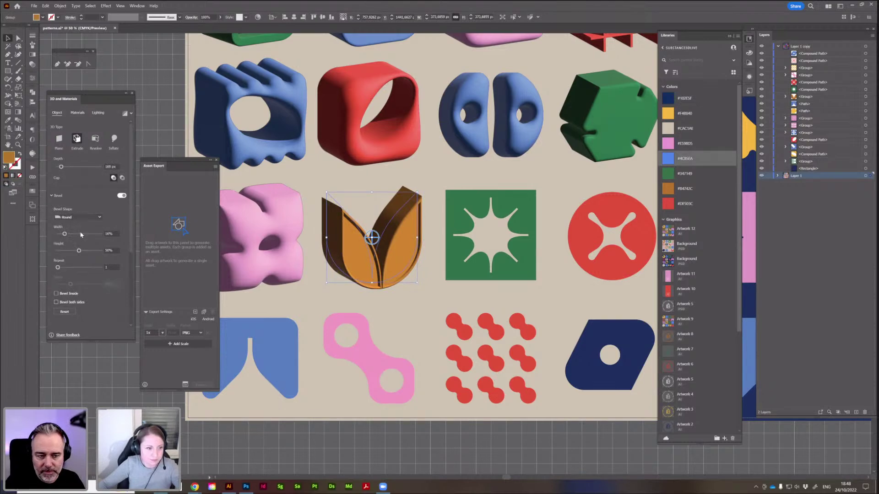
{"action": "left_click_drag", "start_coordinate": [65, 234], "coordinate": [65, 235]}
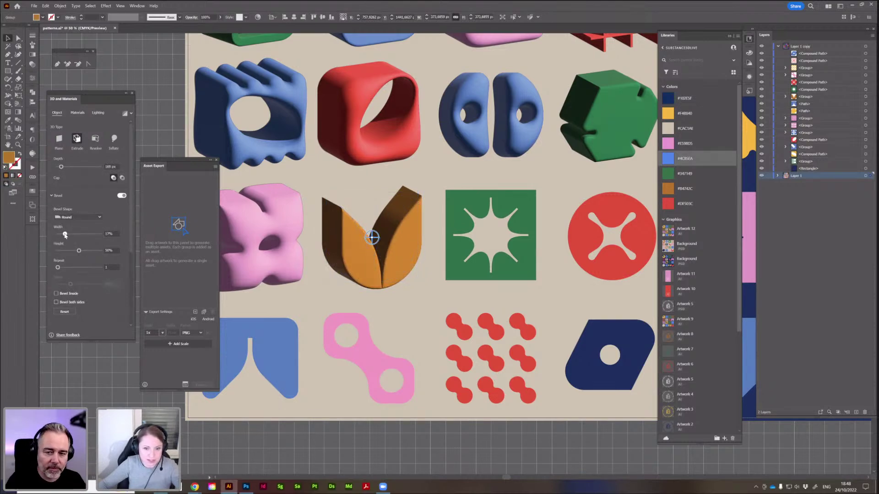
Extrude the green square with the star-shaped cutout to a depth of about 256 px.
{"action": "left_click", "coordinate": [474, 210]}
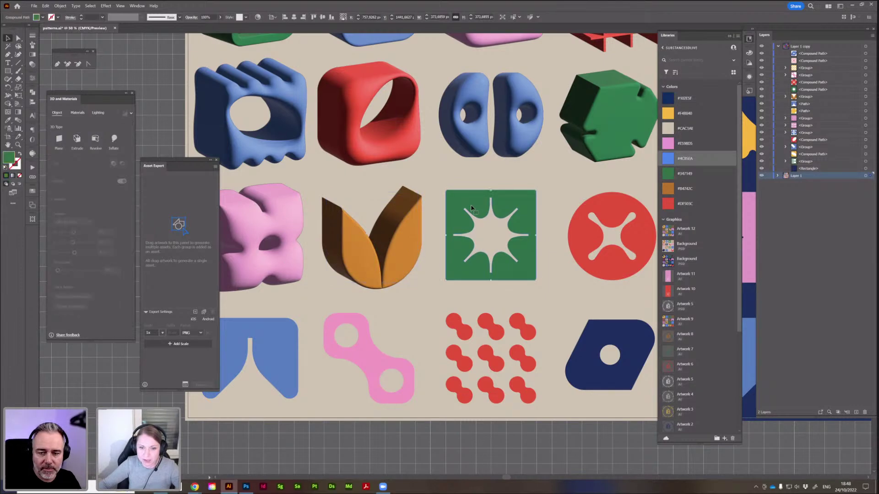
{"action": "left_click", "coordinate": [77, 138]}
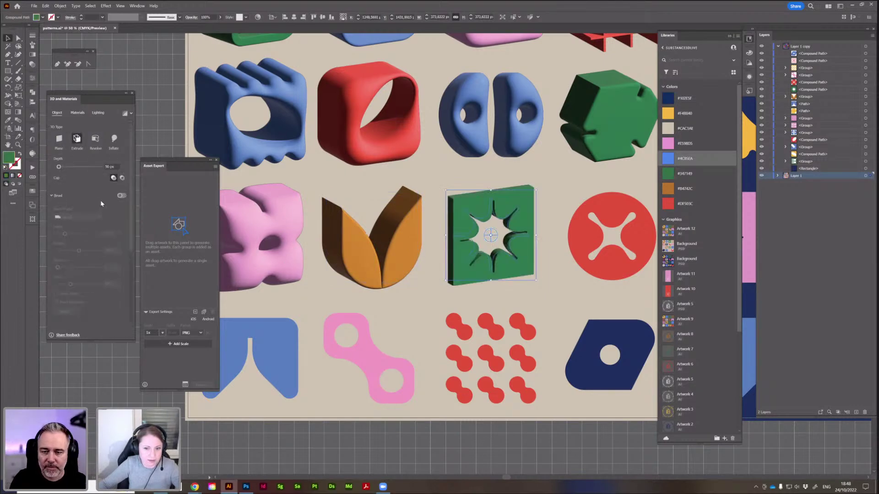
{"action": "left_click_drag", "start_coordinate": [59, 167], "coordinate": [63, 167]}
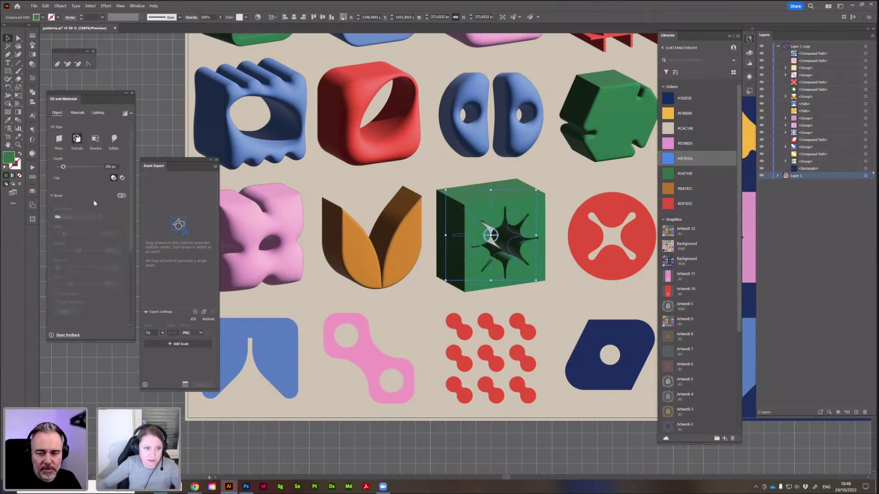
Give the green star-cutout block a Round bevel about 16% wide.
{"action": "left_click", "coordinate": [121, 196]}
{"action": "left_click_drag", "start_coordinate": [79, 234], "coordinate": [64, 238]}
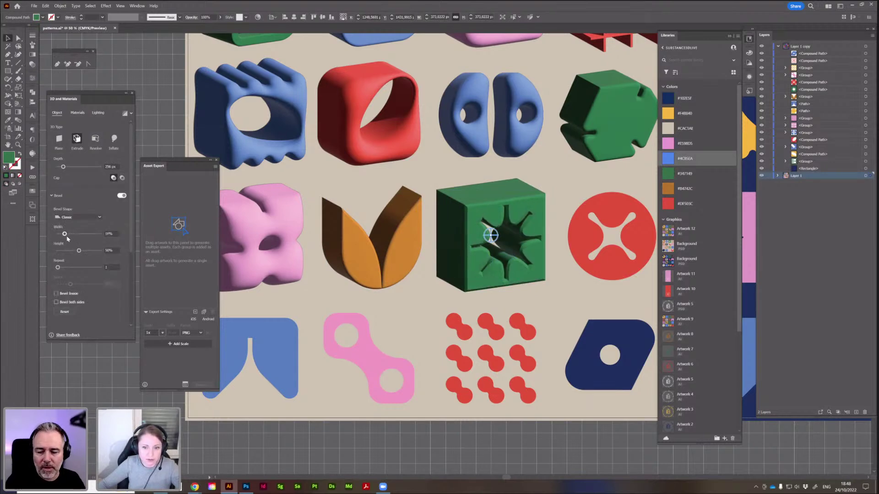
{"action": "left_click", "coordinate": [78, 216]}
{"action": "left_click", "coordinate": [72, 232]}
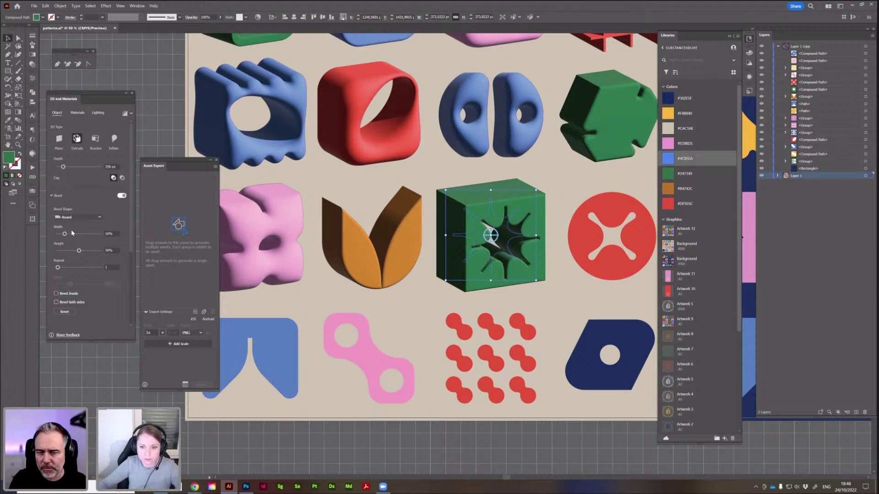
{"action": "left_click", "coordinate": [406, 310]}
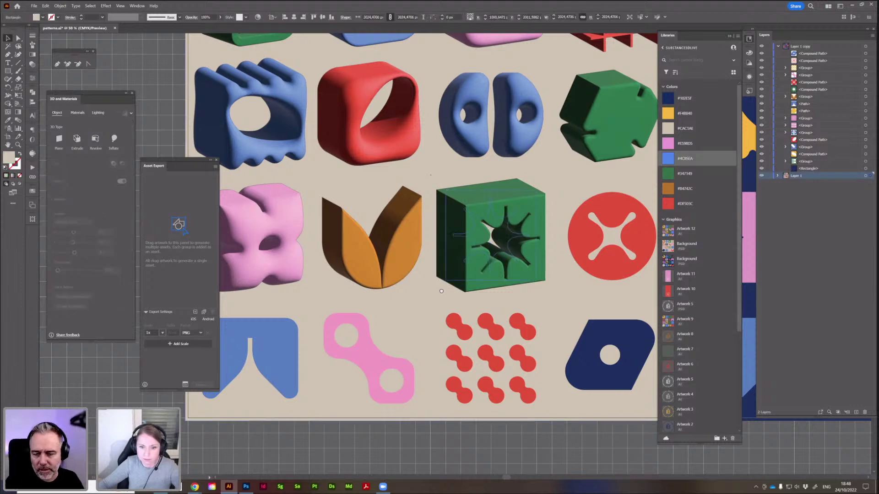
Inflate the red circle with the X-shaped cutout on both sides and rotate it about -40° around Y.
{"action": "left_click_drag", "start_coordinate": [511, 302], "coordinate": [389, 317]}
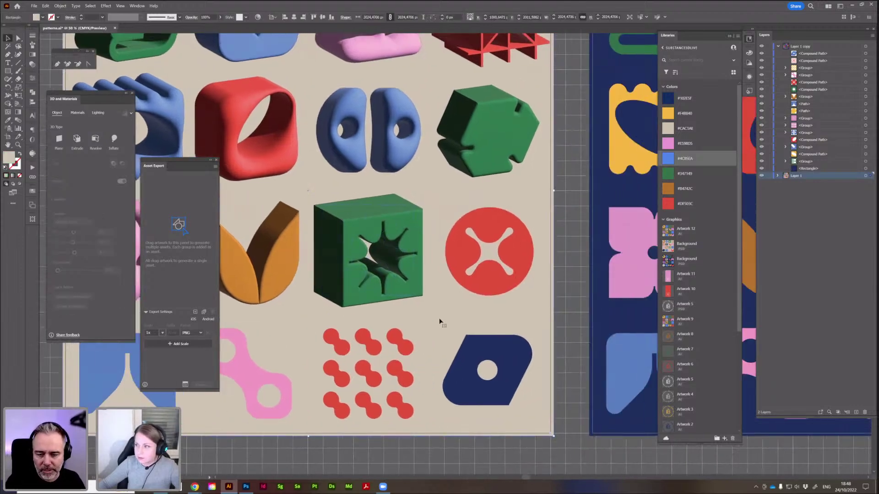
{"action": "left_click", "coordinate": [461, 258]}
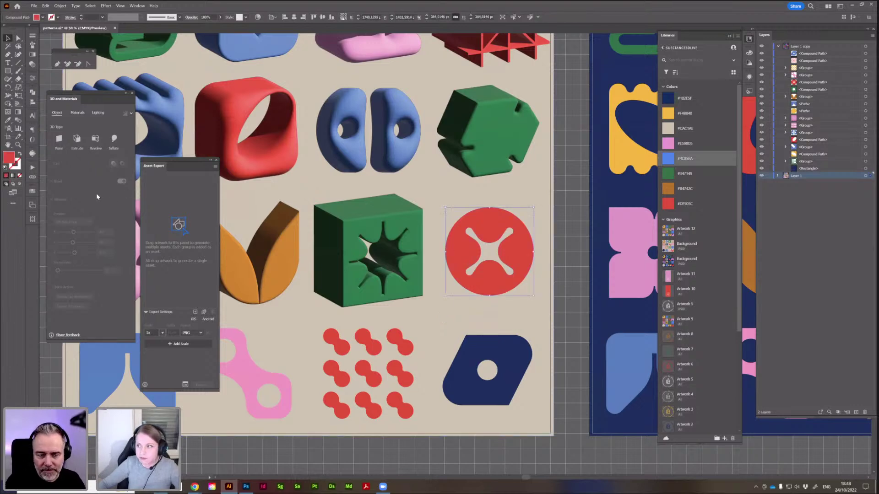
{"action": "left_click", "coordinate": [114, 139]}
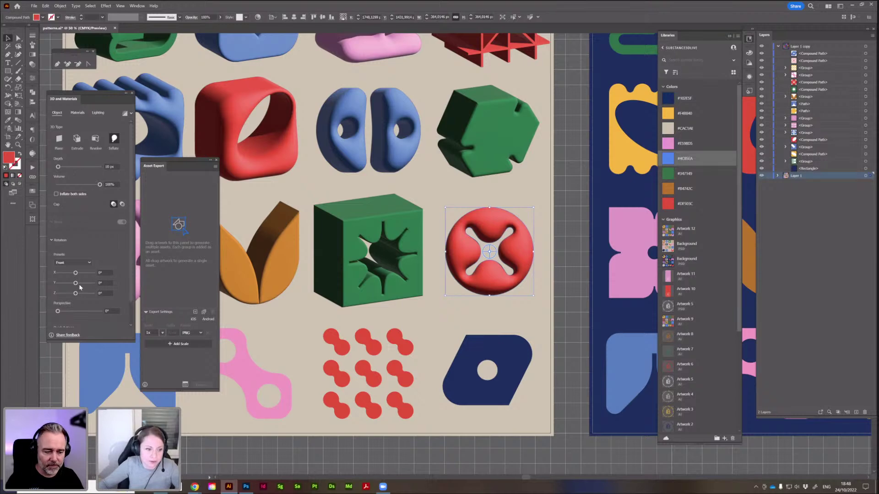
{"action": "left_click_drag", "start_coordinate": [76, 283], "coordinate": [73, 284]}
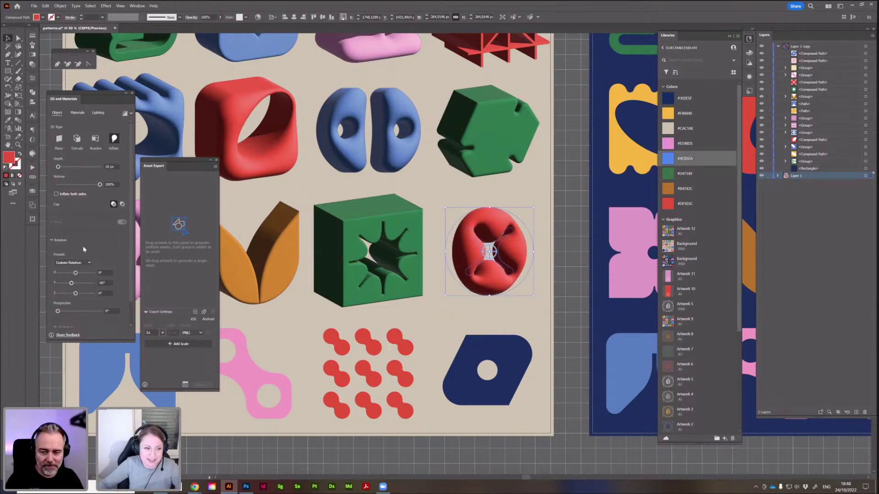
{"action": "left_click", "coordinate": [57, 195]}
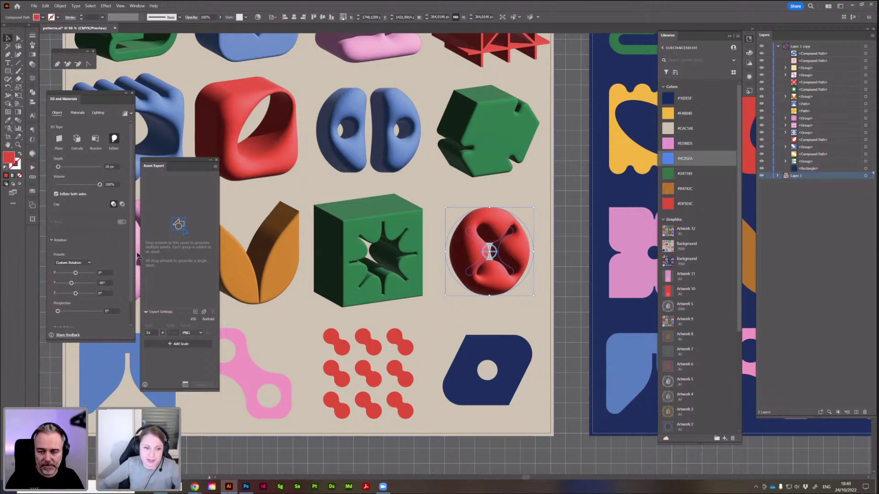
Reduce the red circular object's inflate volume to about 60% and its depth to near zero, and orient it with the Off-Axis Front preset.
{"action": "mouse_move", "coordinate": [72, 283]}
{"action": "left_mouse_down"}
{"action": "mouse_move", "coordinate": [85, 283]}
{"action": "mouse_move", "coordinate": [70, 283]}
{"action": "left_mouse_up"}
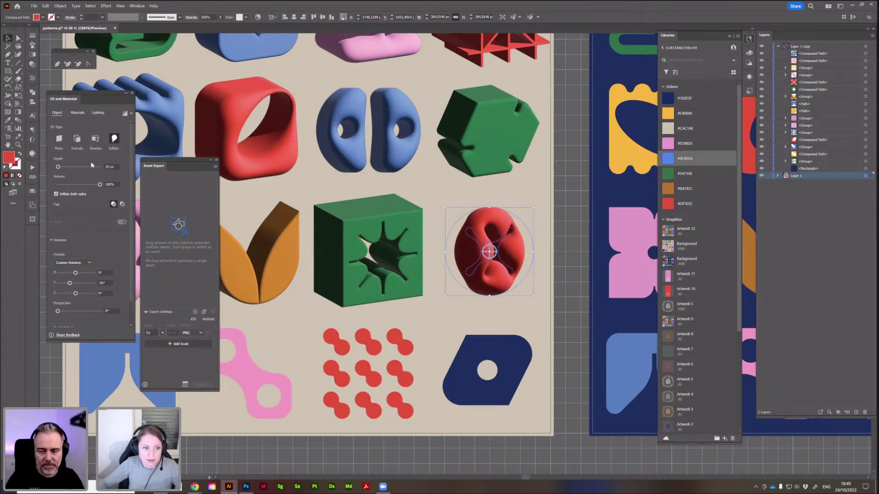
{"action": "left_click_drag", "start_coordinate": [100, 185], "coordinate": [58, 167]}
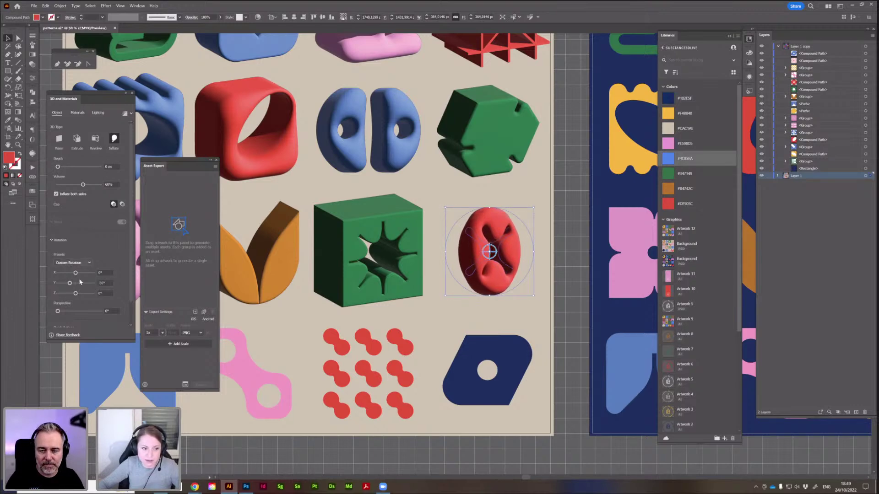
{"action": "left_click_drag", "start_coordinate": [70, 283], "coordinate": [73, 284]}
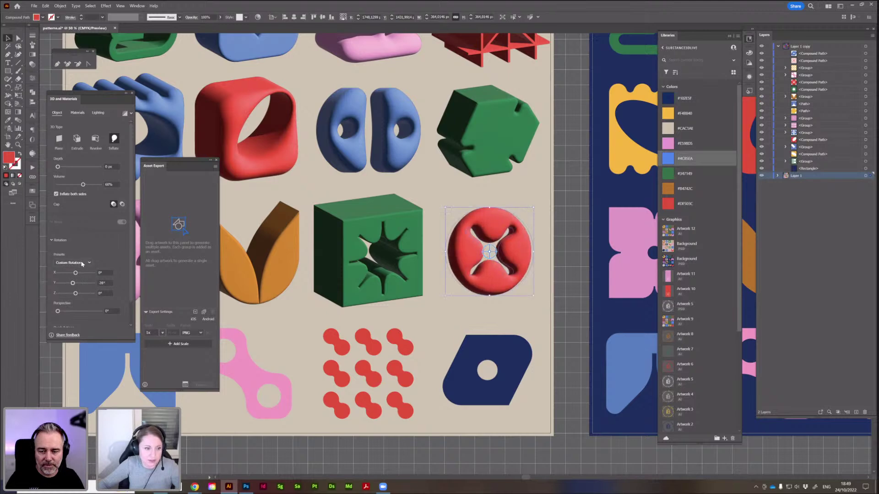
{"action": "left_click", "coordinate": [75, 263]}
{"action": "left_click", "coordinate": [89, 325]}
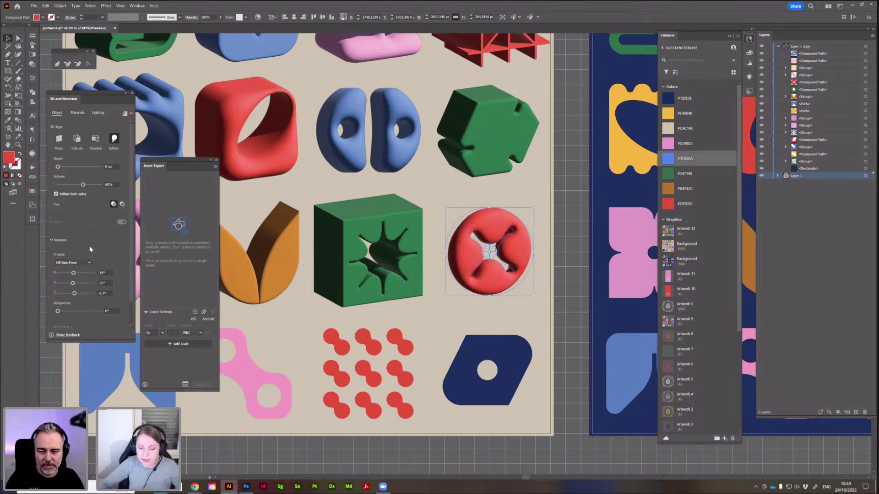
Extrude the blue notched shape at the start of the bottom row.
{"action": "left_click_drag", "start_coordinate": [312, 320], "coordinate": [338, 312]}
{"action": "left_click", "coordinate": [300, 321]}
{"action": "scroll", "coordinate": [293, 326], "scroll_direction": "left", "scroll_amount": 5}
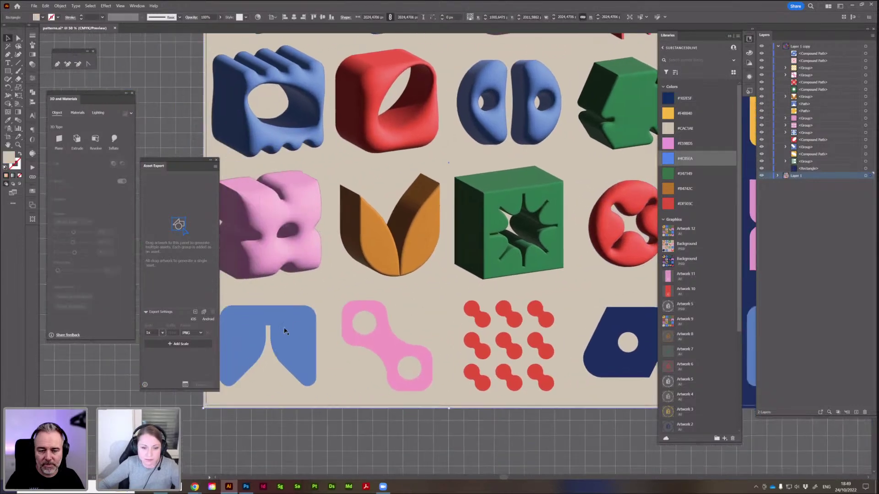
{"action": "left_click", "coordinate": [292, 327]}
{"action": "scroll", "coordinate": [302, 321], "scroll_direction": "left", "scroll_amount": 3}
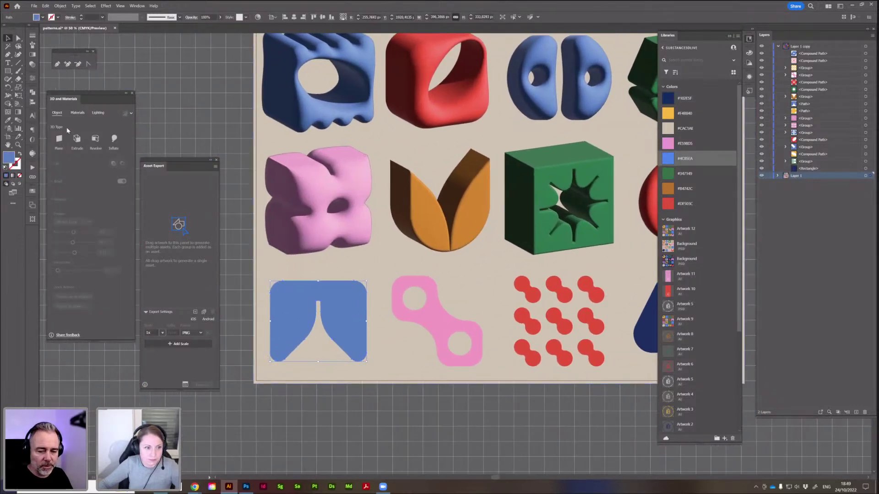
{"action": "left_click", "coordinate": [76, 143]}
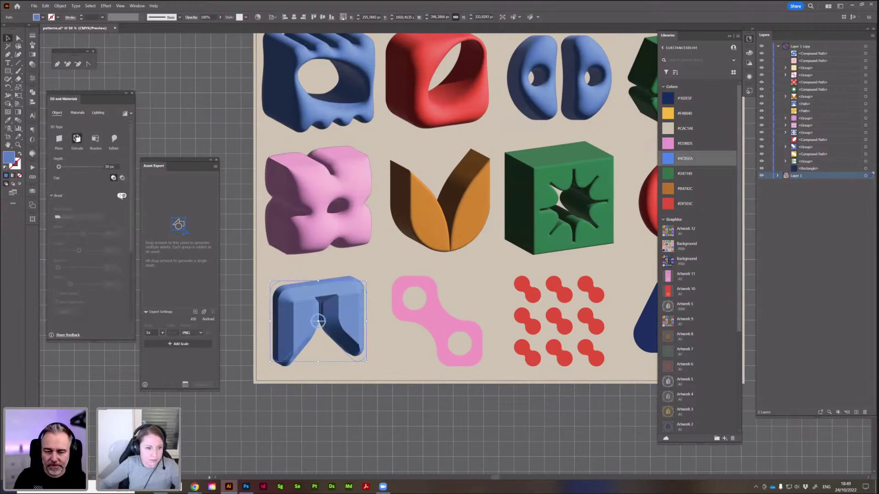
Give the blue notched object a Round bevel about 10% wide on both sides.
{"action": "left_click", "coordinate": [73, 216]}
{"action": "left_click", "coordinate": [73, 232]}
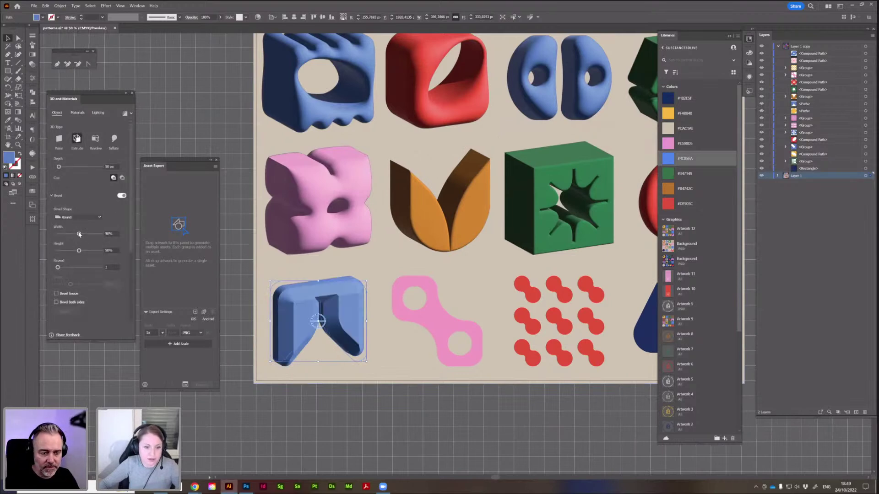
{"action": "left_click_drag", "start_coordinate": [77, 236], "coordinate": [63, 236]}
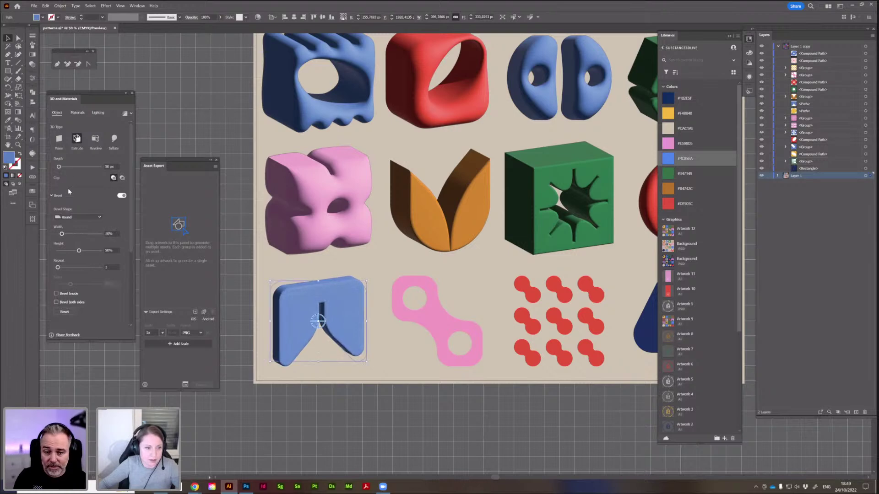
{"action": "left_click", "coordinate": [56, 302]}
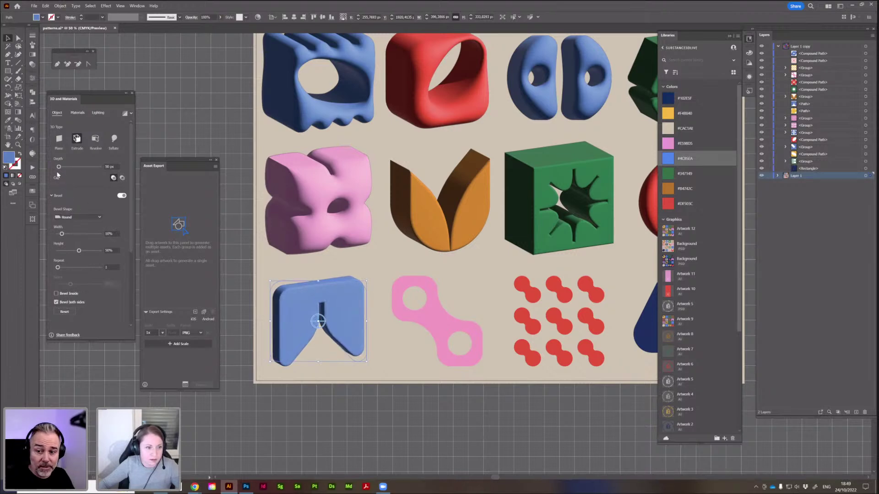
Increase the blue notched object's extrusion depth to about 148 px.
{"action": "left_click_drag", "start_coordinate": [58, 166], "coordinate": [62, 167]}
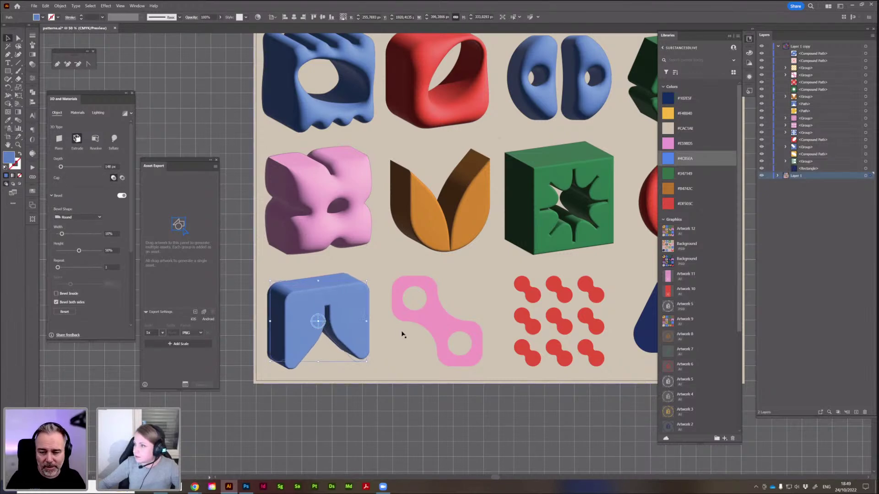
Extrude the pink shape with two round holes about 83 px deep, with a Round bevel about 26% wide on both sides.
{"action": "left_click", "coordinate": [443, 328]}
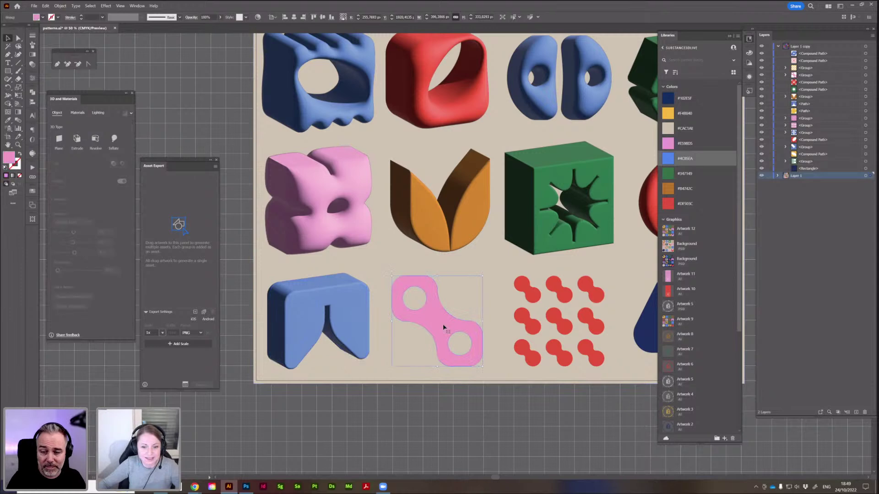
{"action": "left_click", "coordinate": [77, 145]}
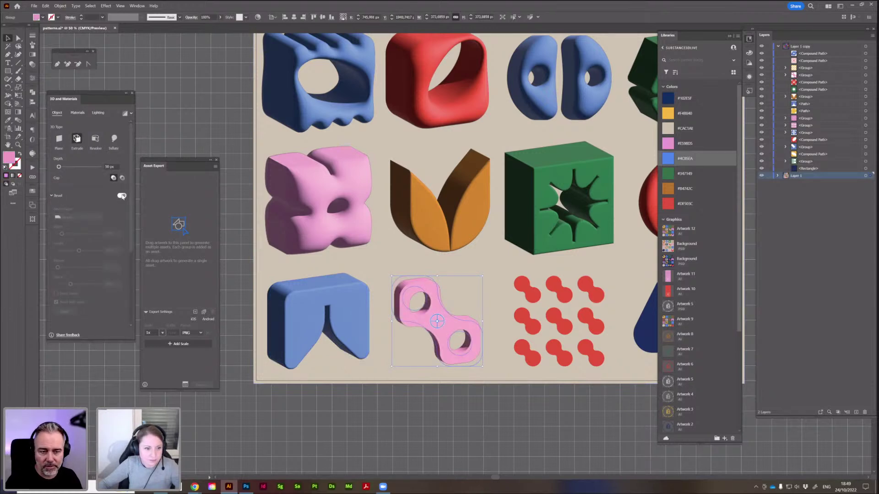
{"action": "left_click", "coordinate": [122, 196]}
{"action": "left_click", "coordinate": [75, 217]}
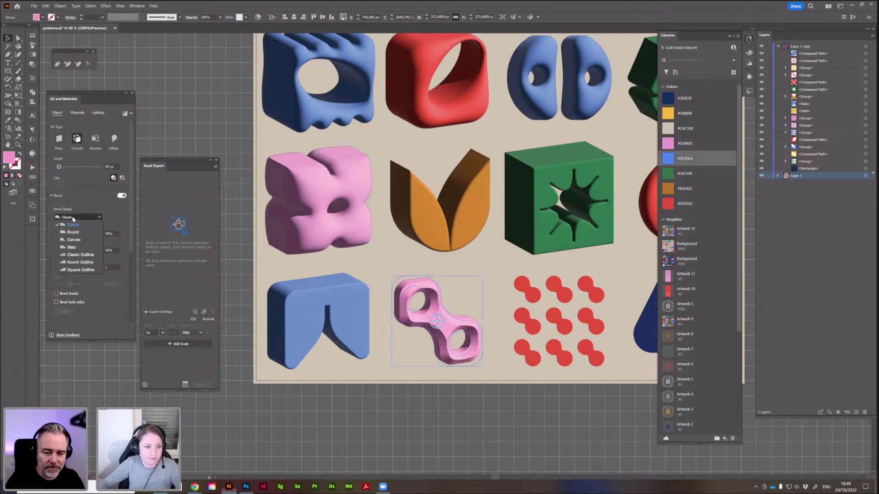
{"action": "left_click", "coordinate": [73, 233]}
{"action": "left_click_drag", "start_coordinate": [79, 234], "coordinate": [69, 233]}
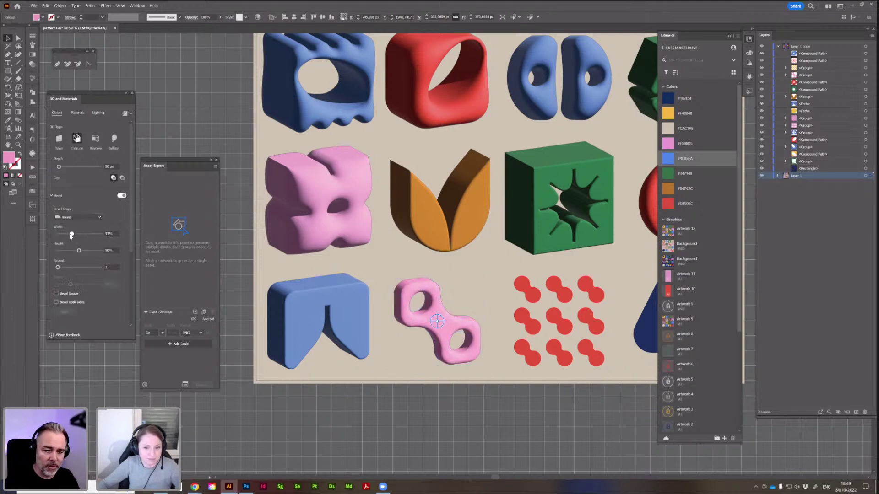
{"action": "left_click_drag", "start_coordinate": [58, 168], "coordinate": [60, 168]}
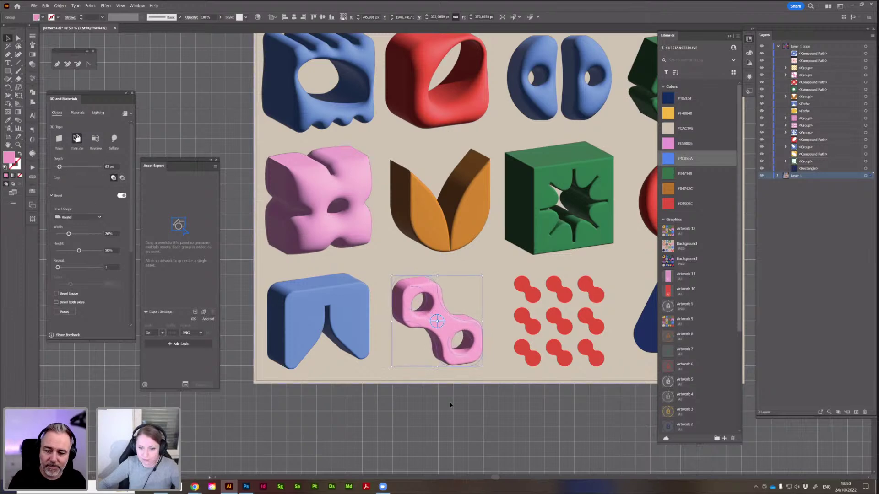
Check the green block's bevel settings and turn on beveling on both sides for the orange leaf-shaped object.
{"action": "left_click", "coordinate": [461, 298]}
{"action": "left_click_drag", "start_coordinate": [462, 298], "coordinate": [376, 279]}
{"action": "left_click", "coordinate": [357, 300]}
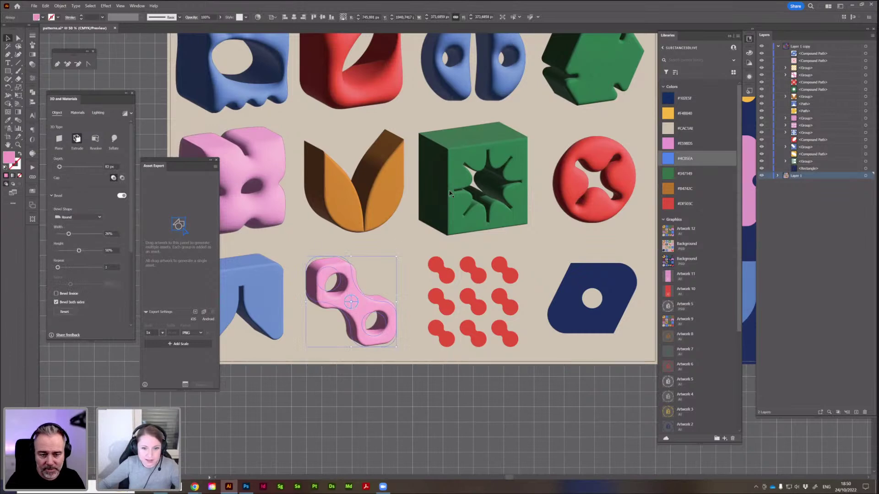
{"action": "left_click", "coordinate": [449, 148]}
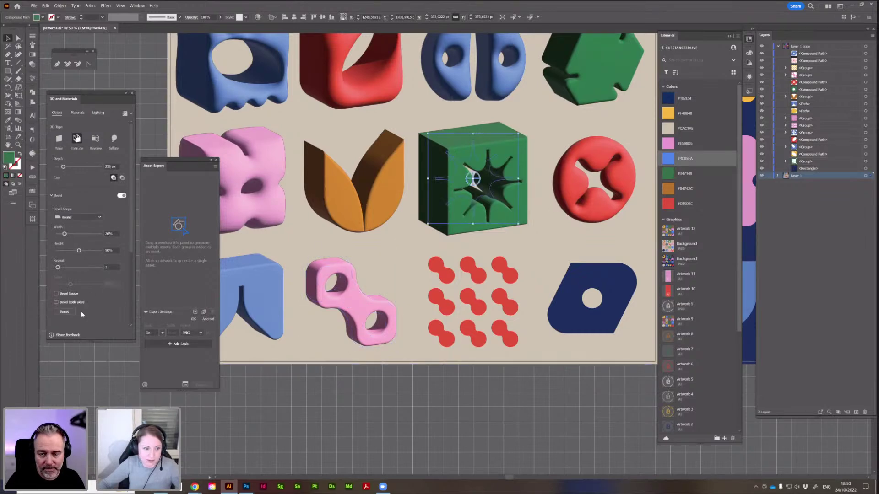
{"action": "left_click", "coordinate": [361, 202]}
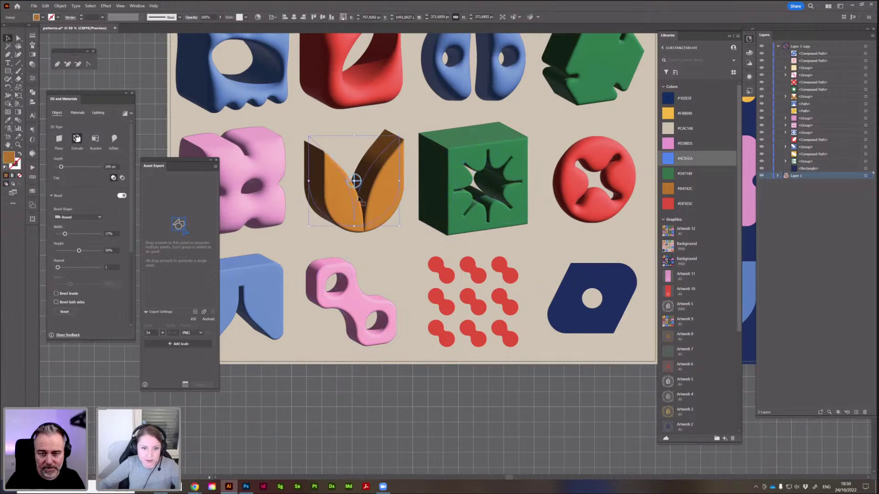
{"action": "left_click", "coordinate": [56, 302]}
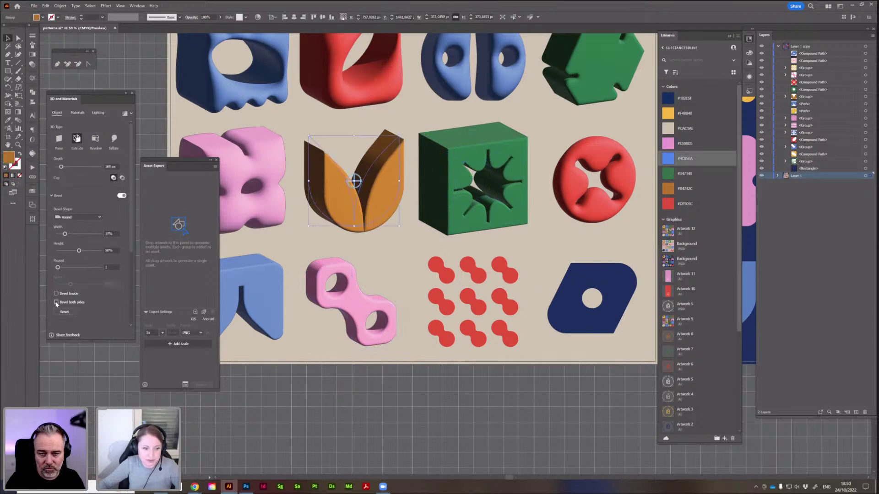
{"action": "left_click", "coordinate": [571, 186]}
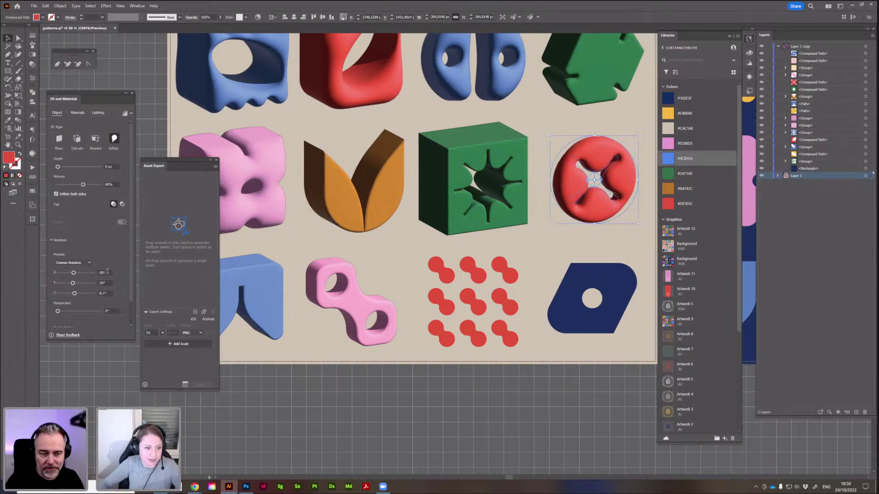
{"action": "scroll", "coordinate": [127, 284], "scroll_direction": "down", "scroll_amount": 2}
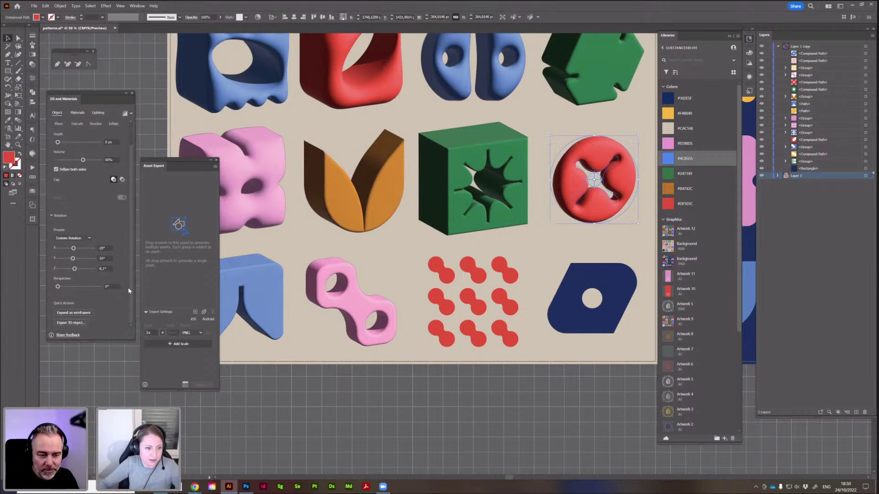
{"action": "scroll", "coordinate": [130, 281], "scroll_direction": "up", "scroll_amount": 2}
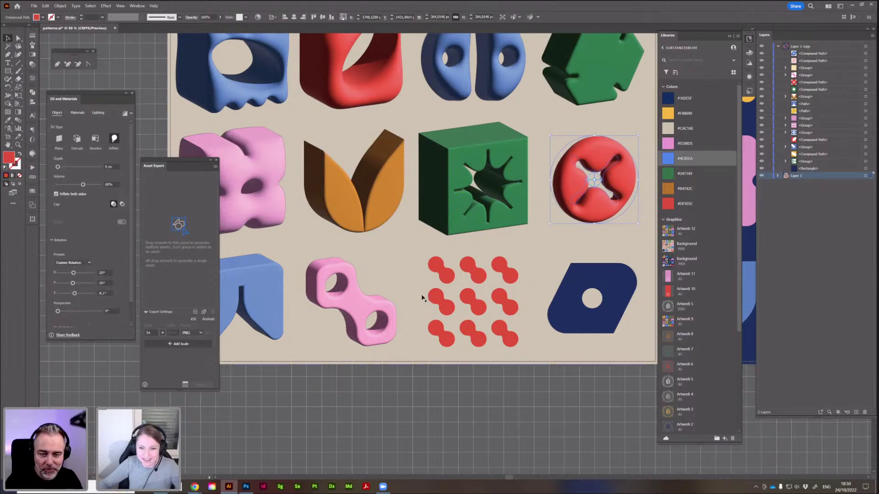
Inflate the group of small red dumbbell shapes in the bottom row on both sides.
{"action": "left_click", "coordinate": [440, 274]}
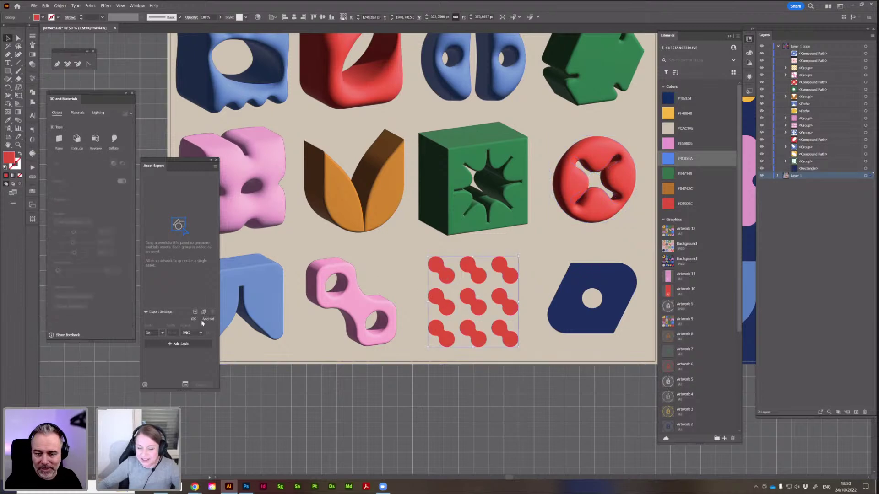
{"action": "left_click", "coordinate": [77, 139]}
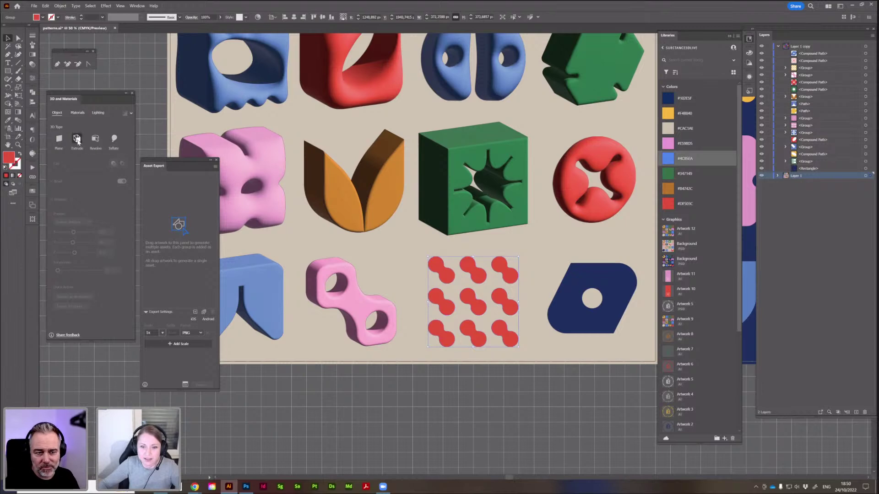
{"action": "left_click", "coordinate": [114, 139]}
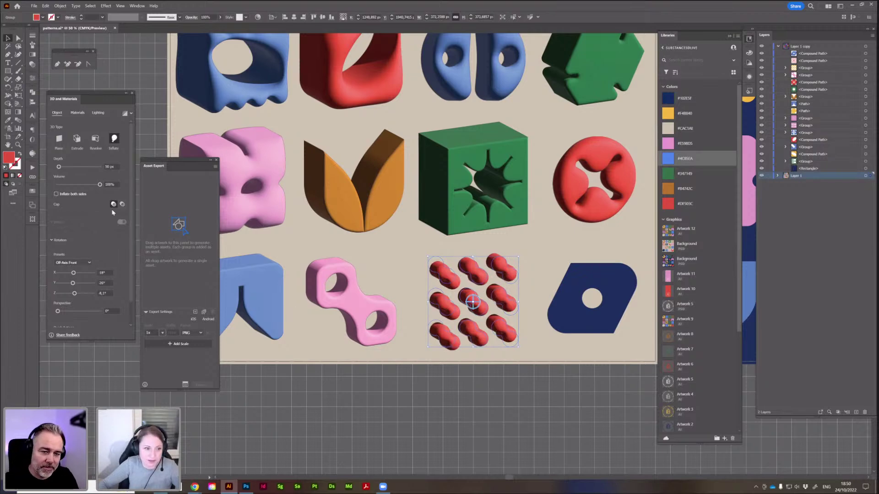
{"action": "left_click", "coordinate": [56, 195]}
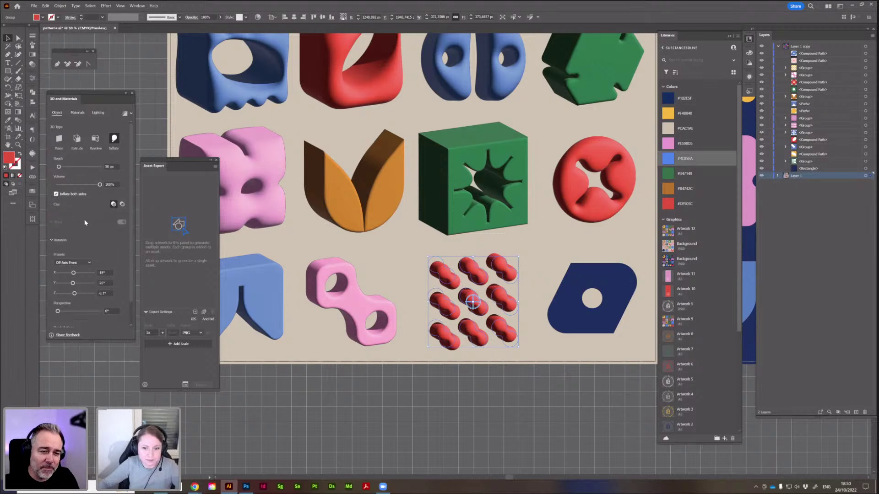
Extrude the dark blue slanted shape with the round hole and recolor it with the library's lighter blue.
{"action": "left_click_drag", "start_coordinate": [472, 302], "coordinate": [390, 266]}
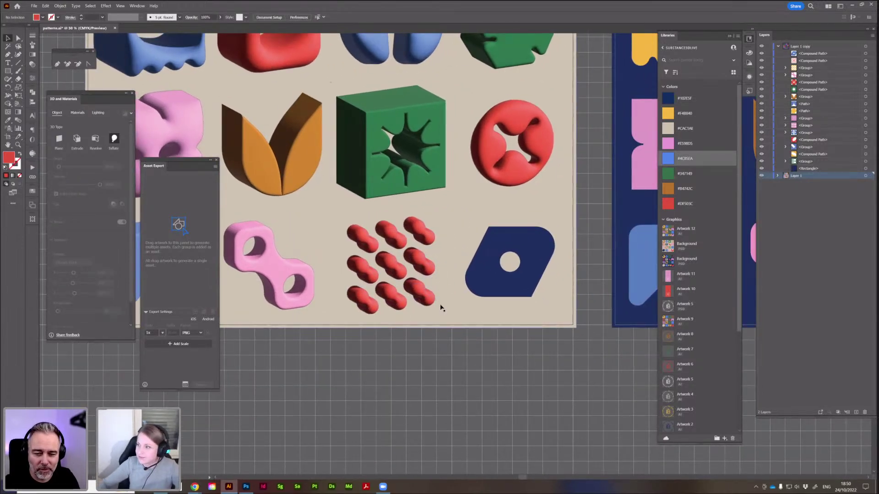
{"action": "left_click", "coordinate": [484, 264]}
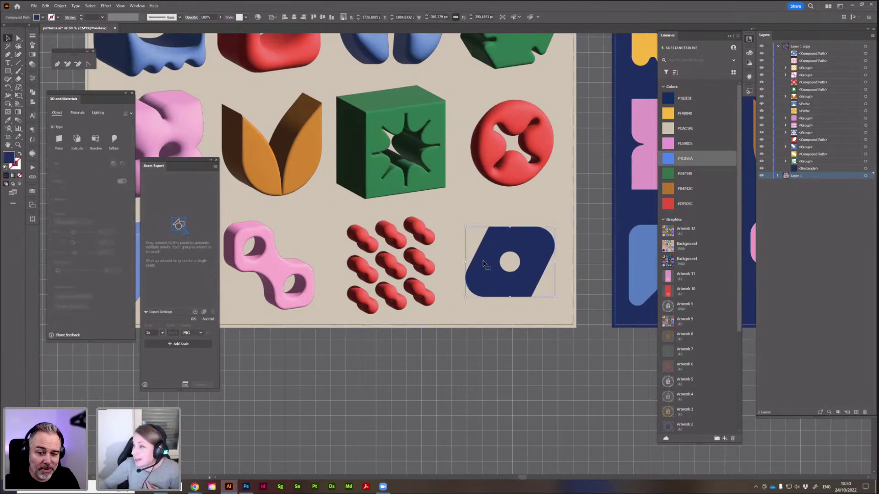
{"action": "left_click", "coordinate": [77, 139]}
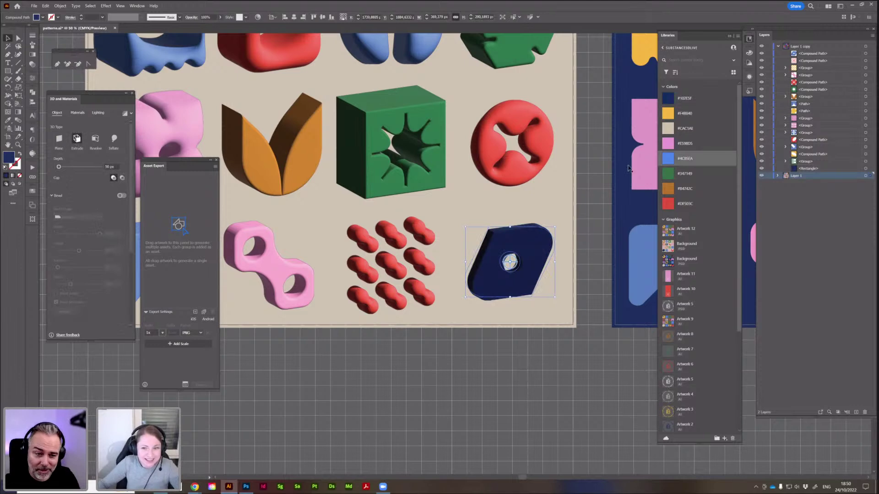
{"action": "left_click", "coordinate": [668, 158]}
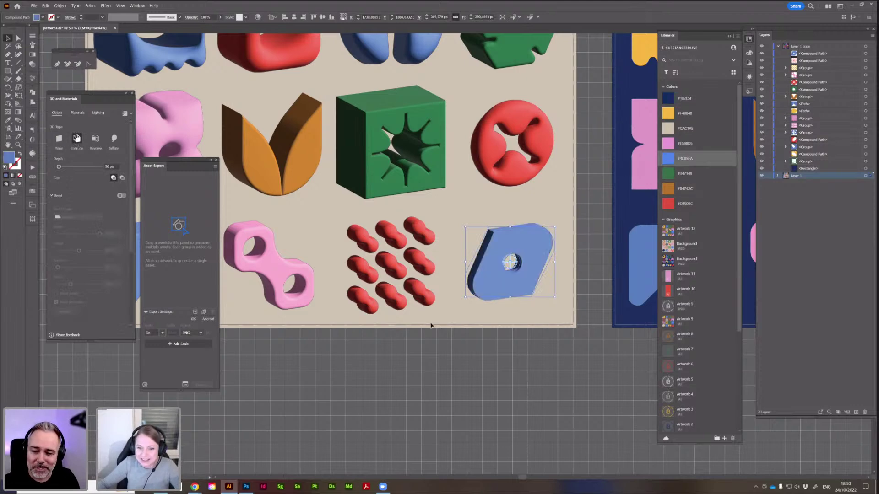
Give the slanted blue object a Round bevel about 21% wide on both sides and increase its depth to about 128 px.
{"action": "left_click", "coordinate": [121, 195]}
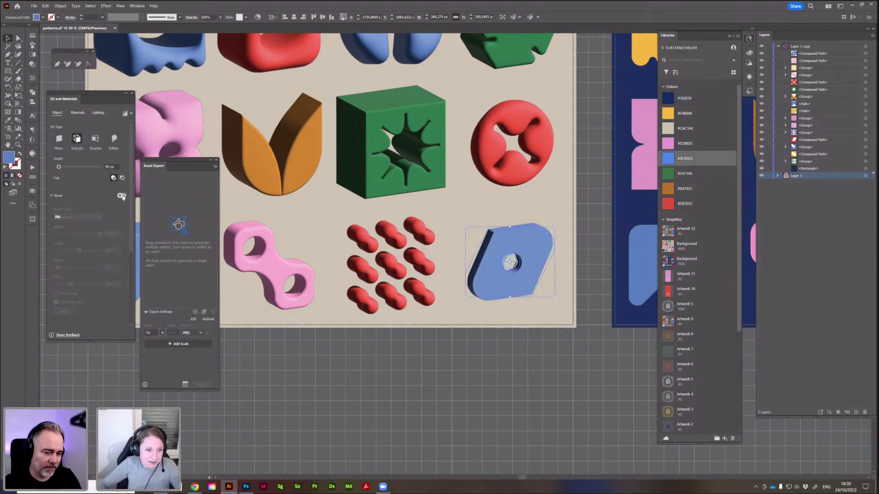
{"action": "left_click", "coordinate": [94, 217]}
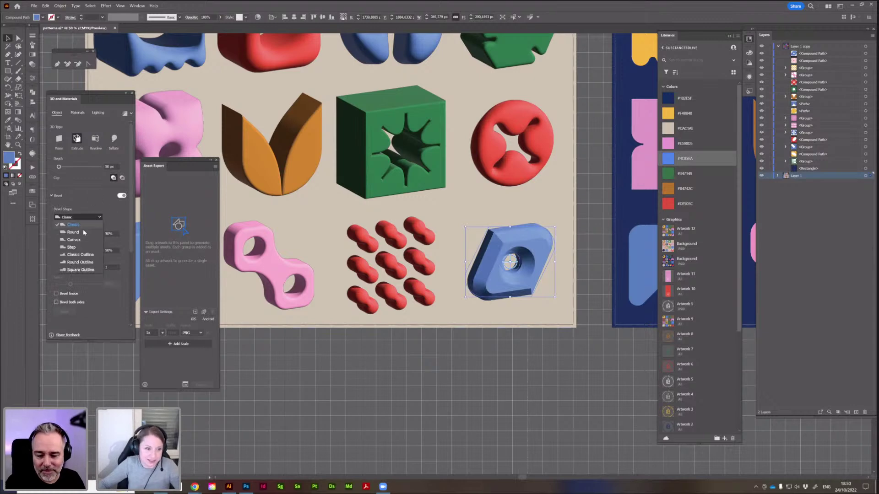
{"action": "left_click", "coordinate": [76, 233]}
{"action": "left_click_drag", "start_coordinate": [79, 234], "coordinate": [67, 234]}
{"action": "left_click_drag", "start_coordinate": [59, 167], "coordinate": [61, 167]}
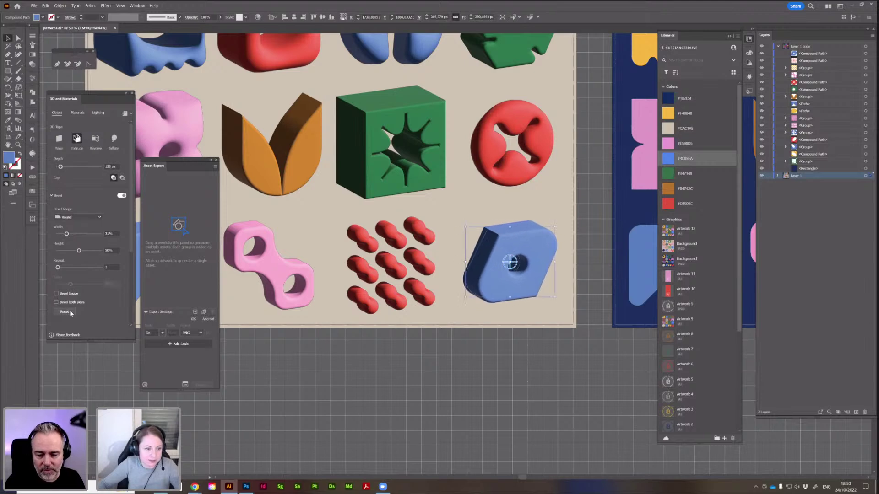
{"action": "left_click", "coordinate": [56, 302]}
{"action": "left_click", "coordinate": [353, 376]}
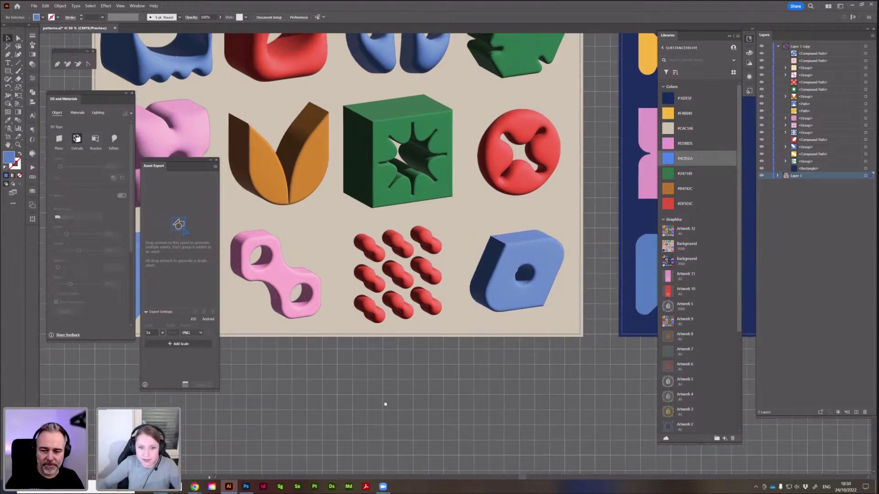
Add the green 3D object at the start of the top row to the export assets as a single asset.
{"action": "key", "text": "ctrl+minus"}
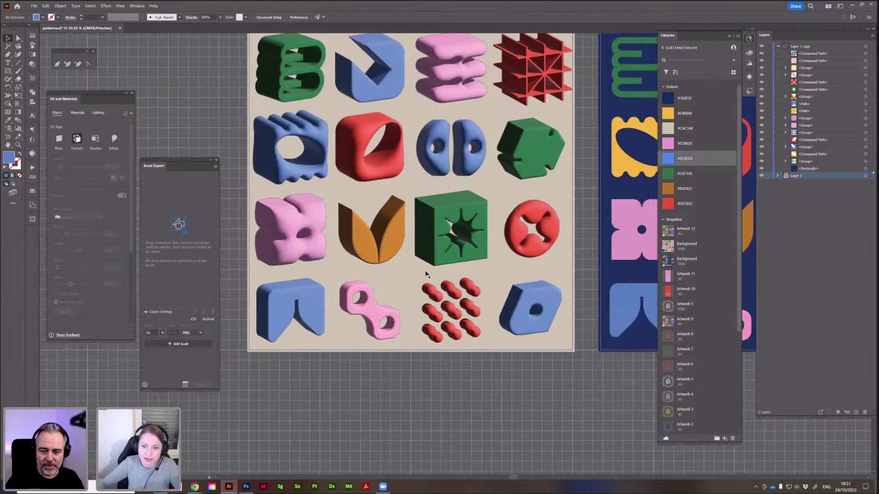
{"action": "scroll", "coordinate": [527, 220], "scroll_direction": "up", "scroll_amount": 2}
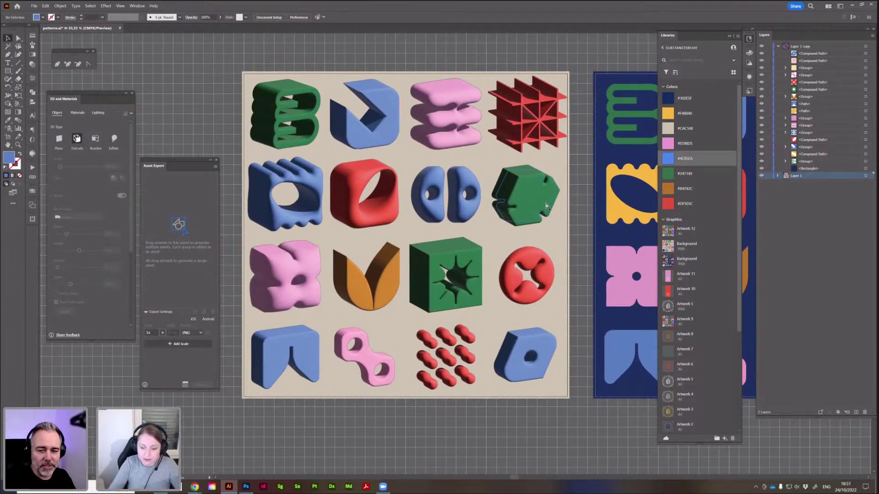
{"action": "key", "text": "ctrl+minus"}
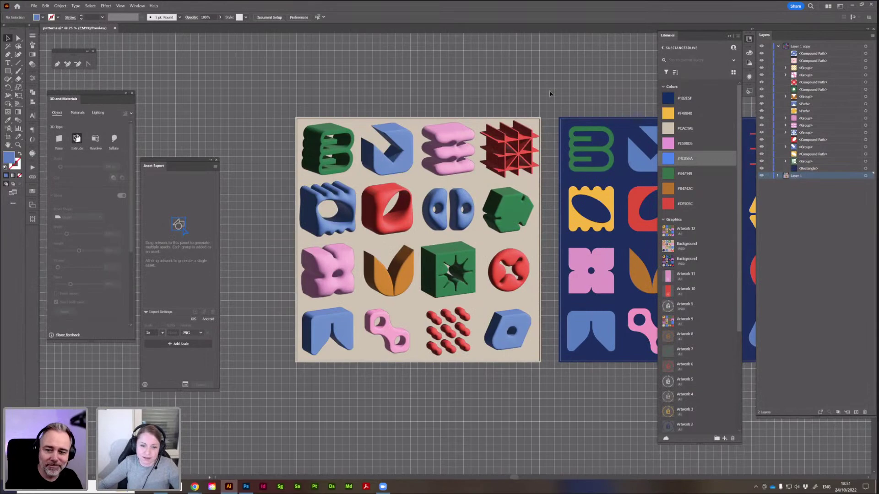
{"action": "scroll", "coordinate": [503, 91], "scroll_direction": "right", "scroll_amount": 4}
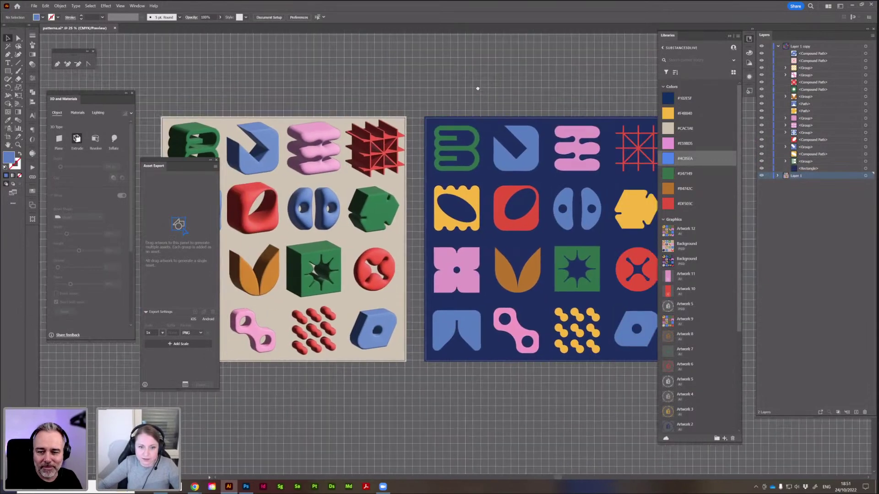
{"action": "left_click_drag", "start_coordinate": [477, 88], "coordinate": [534, 82]}
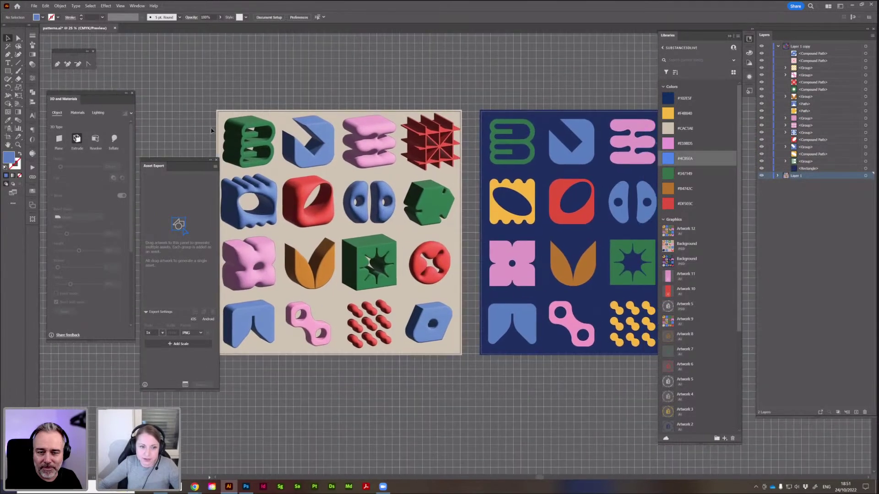
{"action": "left_click", "coordinate": [238, 136]}
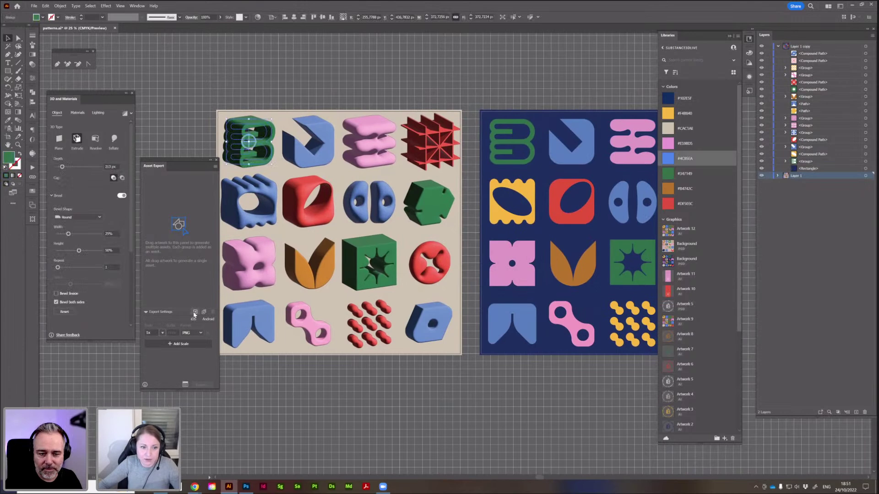
{"action": "left_click_drag", "start_coordinate": [157, 161], "coordinate": [156, 94]}
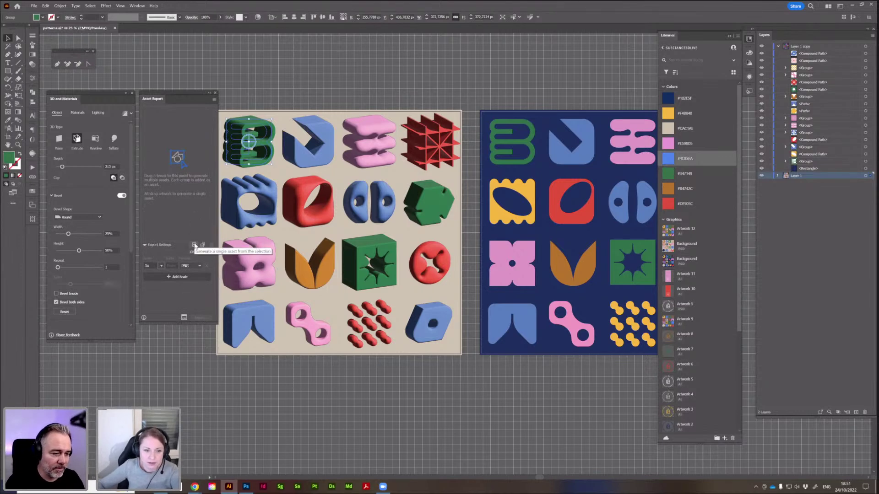
{"action": "left_click", "coordinate": [195, 245]}
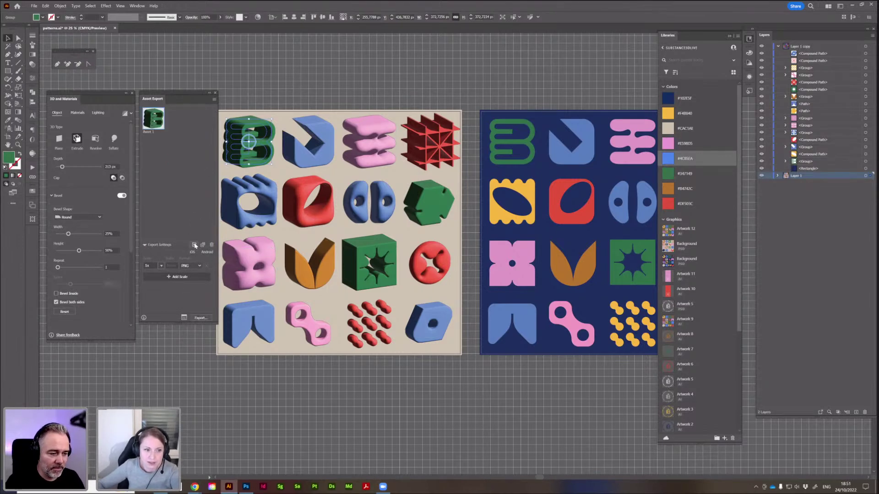
Add the blue, pink and red grid 3D objects in the top row to the export assets as separate assets.
{"action": "left_click", "coordinate": [301, 148]}
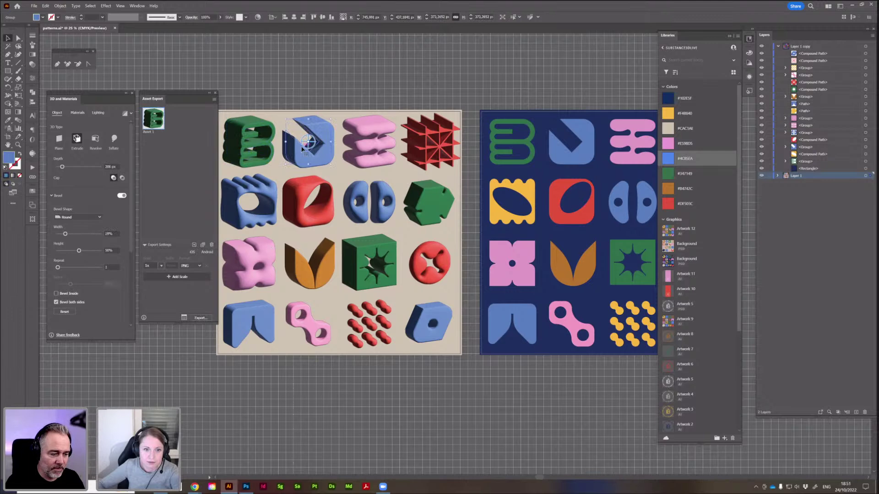
{"action": "left_click", "coordinate": [375, 132], "text": "shift"}
{"action": "left_click", "coordinate": [427, 135], "text": "shift"}
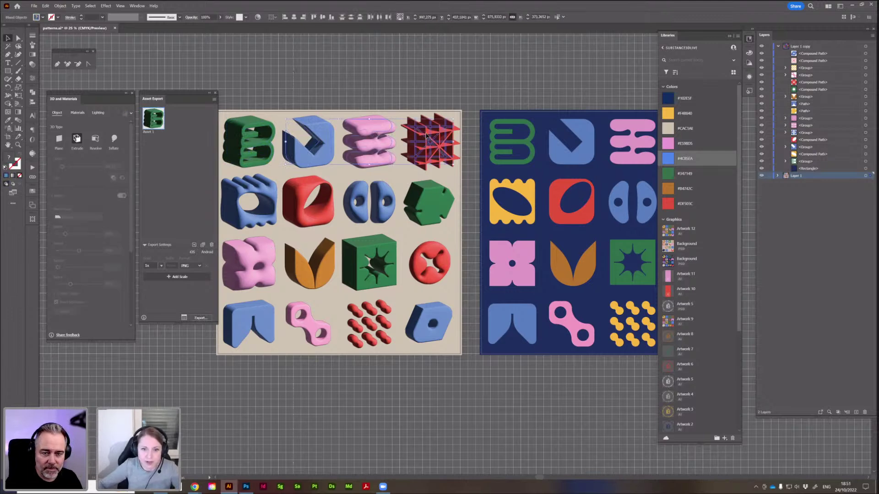
{"action": "left_click", "coordinate": [203, 246]}
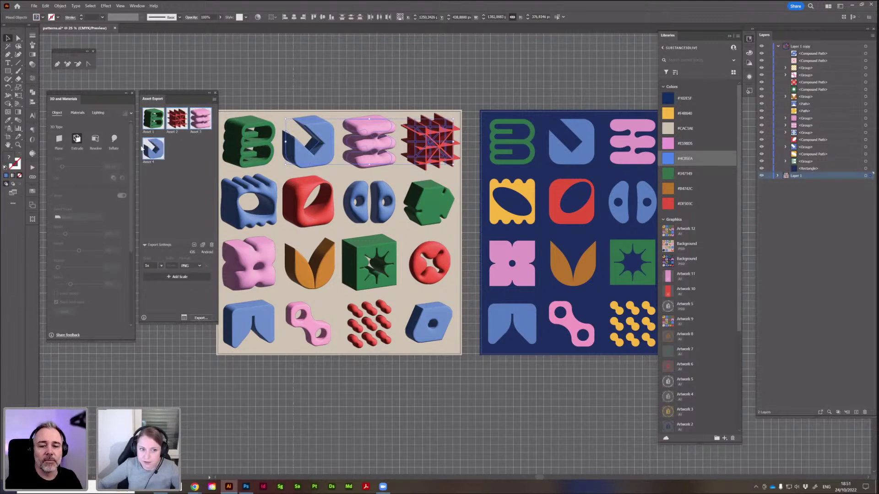
Add all 3D objects in the three lower rows of the beige artboard to the export assets as separate assets.
{"action": "left_click", "coordinate": [260, 185]}
{"action": "left_click", "coordinate": [297, 192], "text": "shift"}
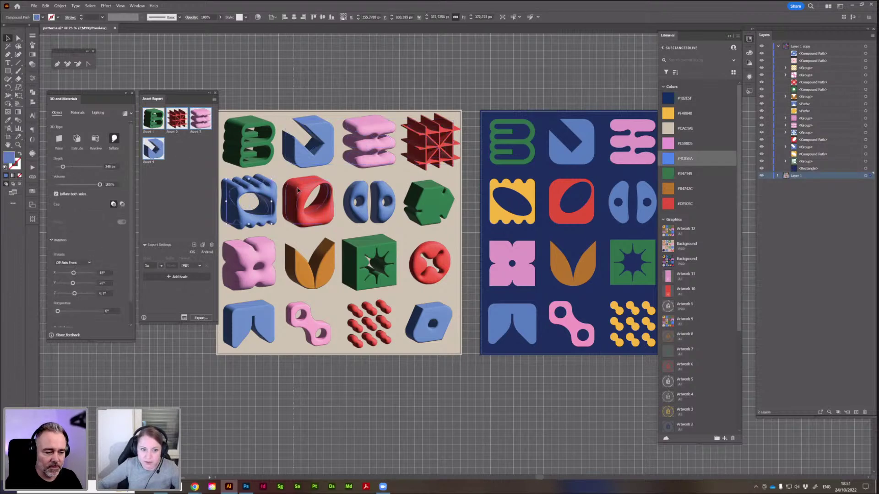
{"action": "left_click", "coordinate": [366, 192], "text": "shift"}
{"action": "left_click", "coordinate": [428, 192], "text": "shift"}
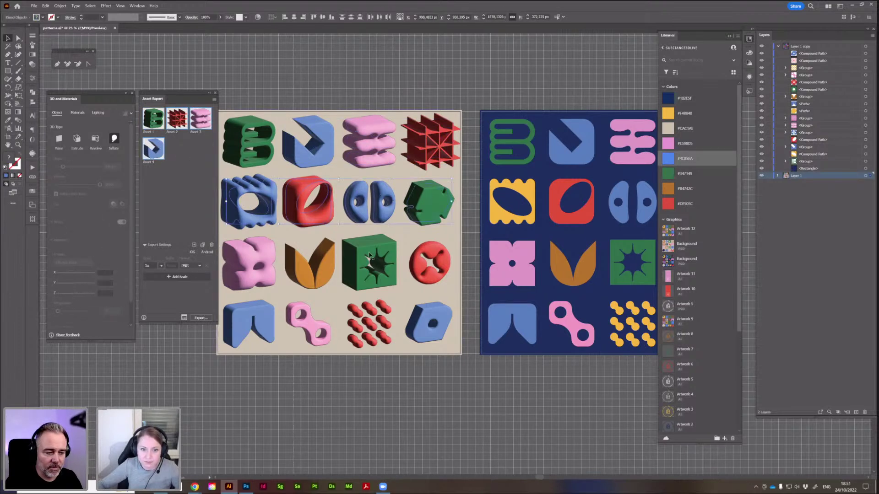
{"action": "left_click", "coordinate": [264, 265], "text": "shift"}
{"action": "left_click", "coordinate": [305, 268], "text": "shift"}
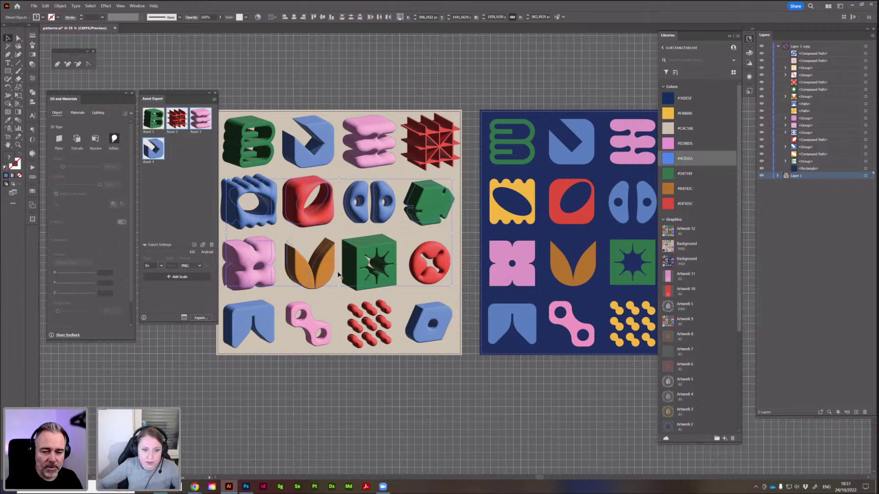
{"action": "left_click", "coordinate": [363, 263], "text": "shift"}
{"action": "left_click", "coordinate": [412, 261], "text": "shift"}
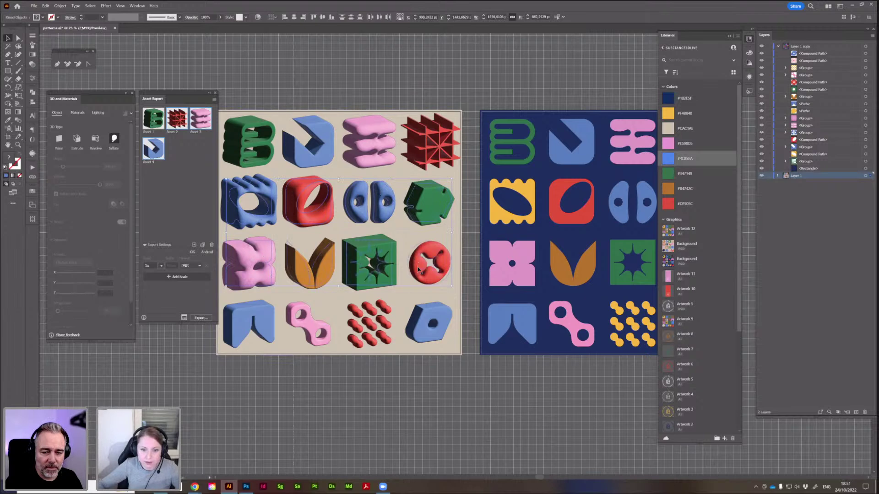
{"action": "left_click", "coordinate": [247, 315], "text": "shift"}
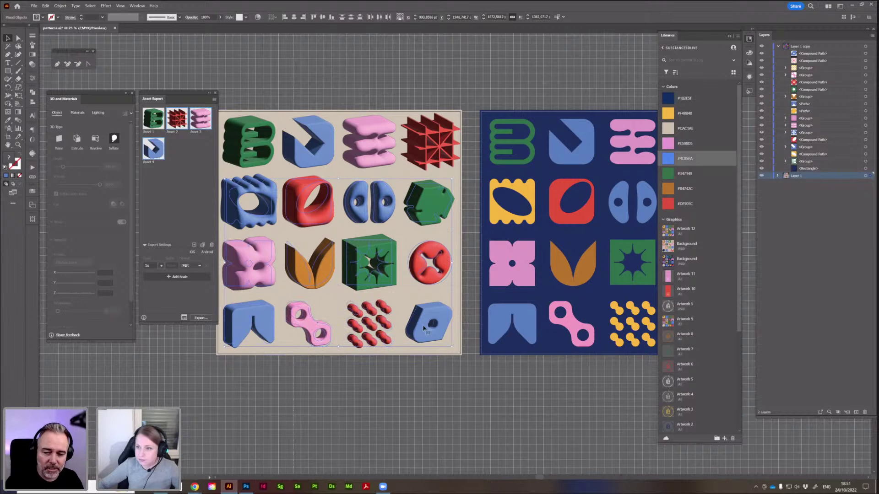
{"action": "left_click", "coordinate": [201, 245]}
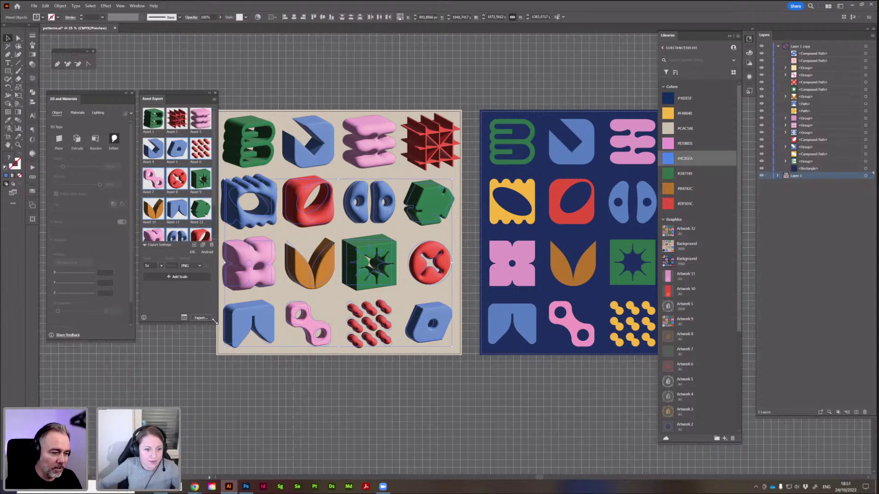
{"action": "left_click_drag", "start_coordinate": [185, 324], "coordinate": [184, 373]}
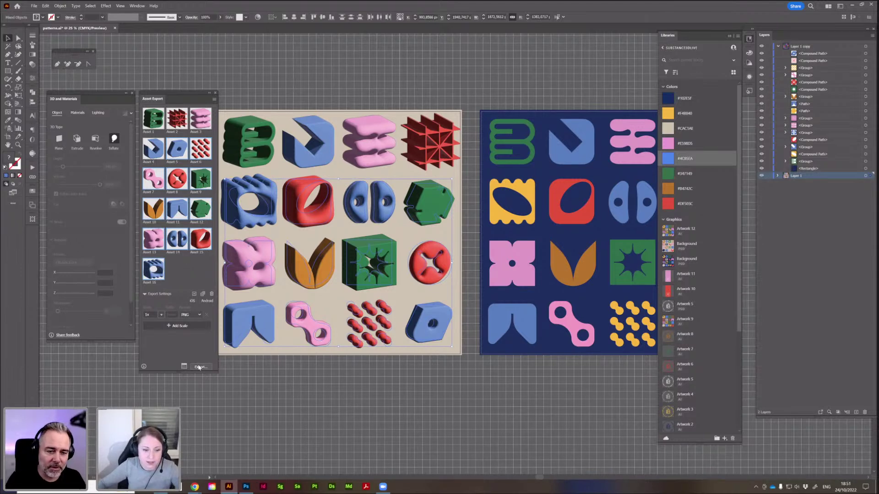
Export all collected assets in OBJ format to the livestream_assets folder.
{"action": "left_click", "coordinate": [197, 314]}
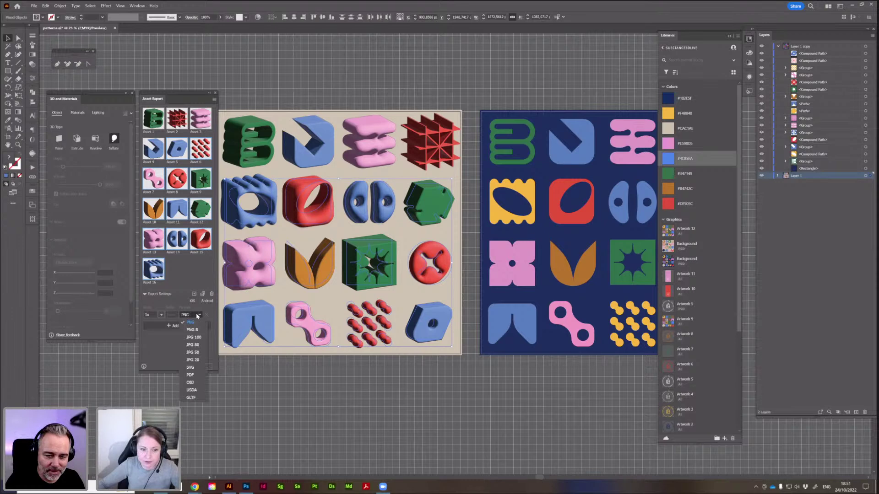
{"action": "left_click", "coordinate": [194, 383]}
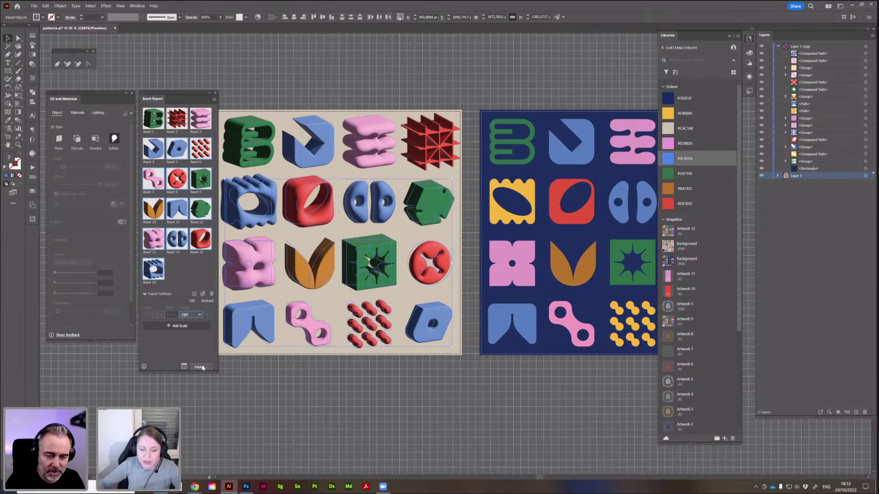
{"action": "left_click", "coordinate": [200, 318]}
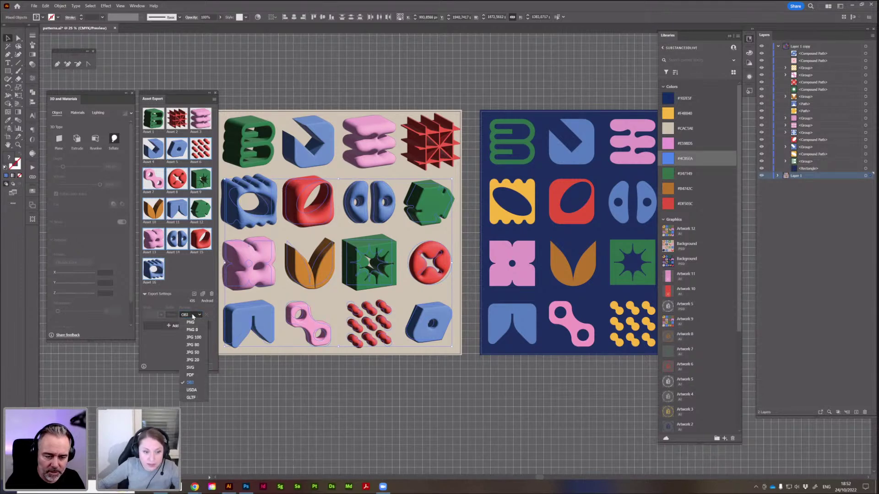
{"action": "left_click", "coordinate": [189, 383]}
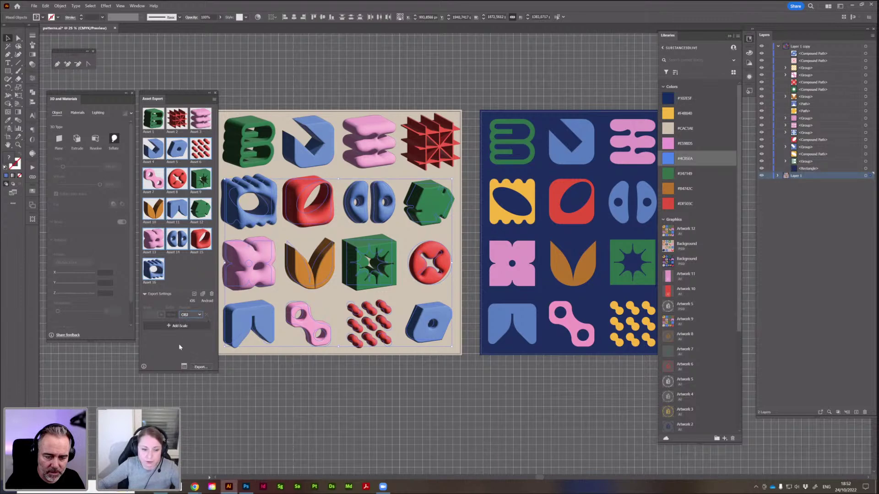
{"action": "left_click", "coordinate": [201, 367]}
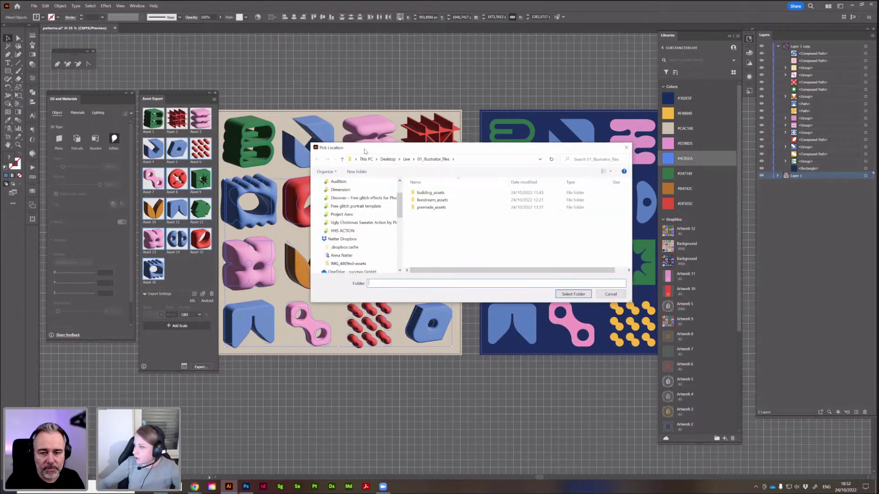
{"action": "key", "text": "Escape"}
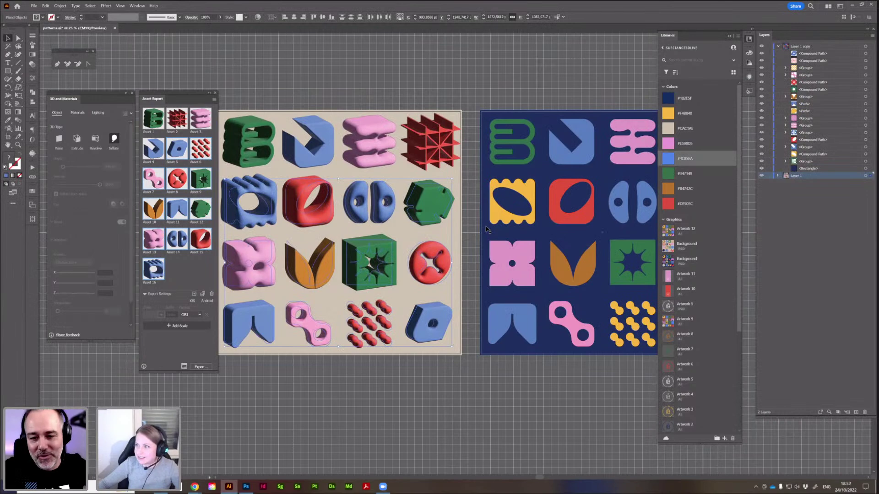
Save a copy of the document as an Adobe Illustrator file named 3D and clear the selection.
{"action": "left_click_drag", "start_coordinate": [418, 93], "coordinate": [435, 103]}
{"action": "left_click", "coordinate": [34, 6]}
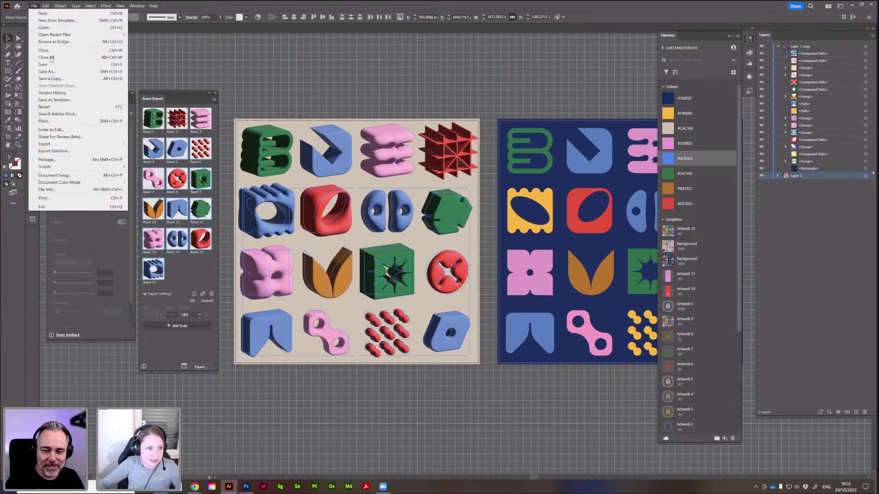
{"action": "left_click", "coordinate": [355, 128]}
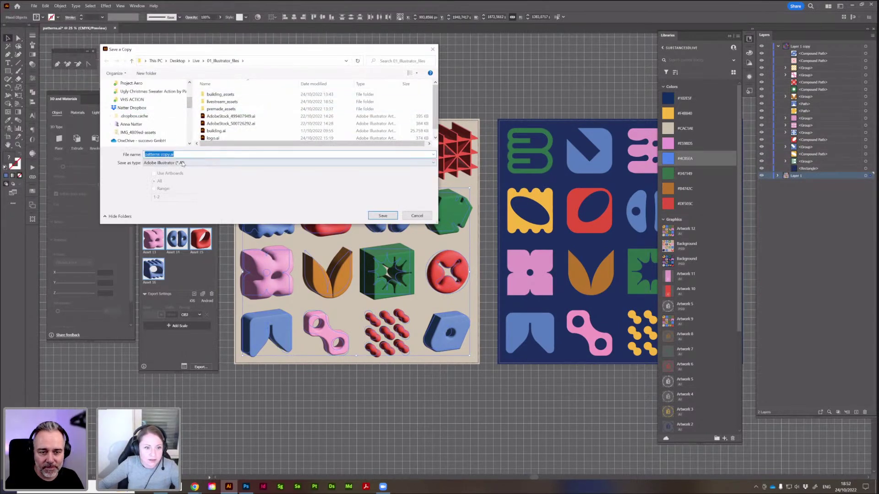
{"action": "type", "text": "3D"}
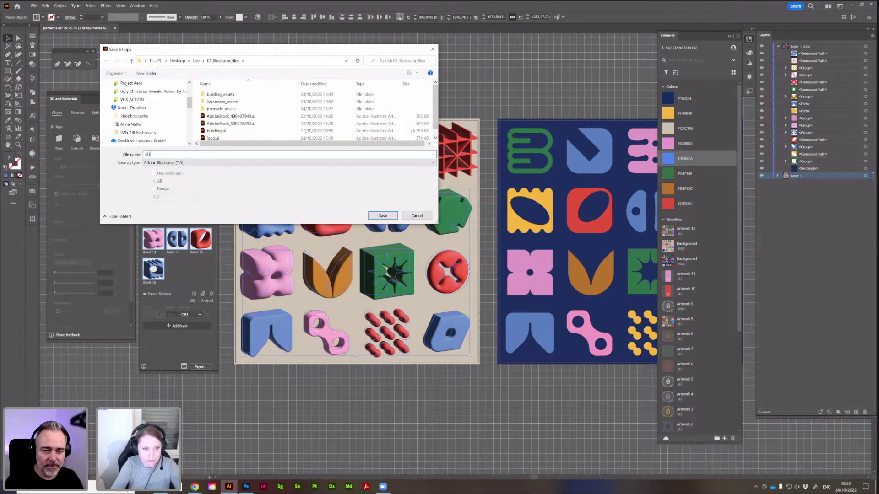
{"action": "left_click", "coordinate": [383, 215]}
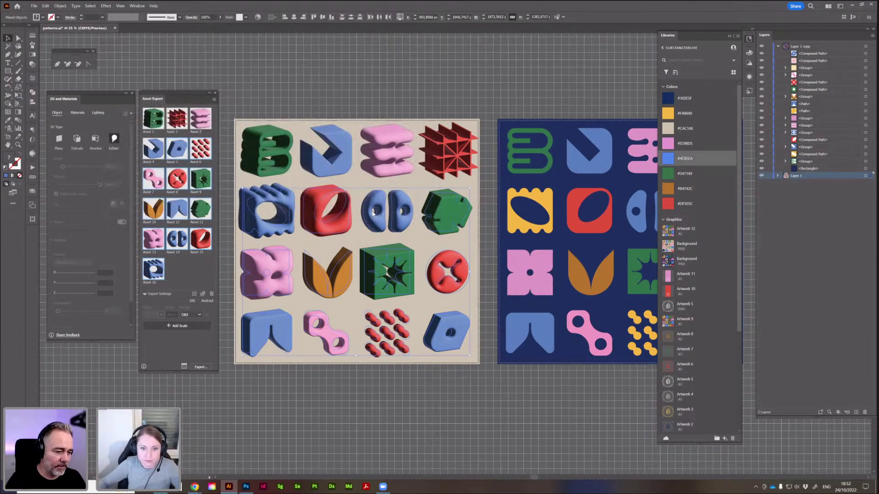
{"action": "left_click", "coordinate": [482, 359]}
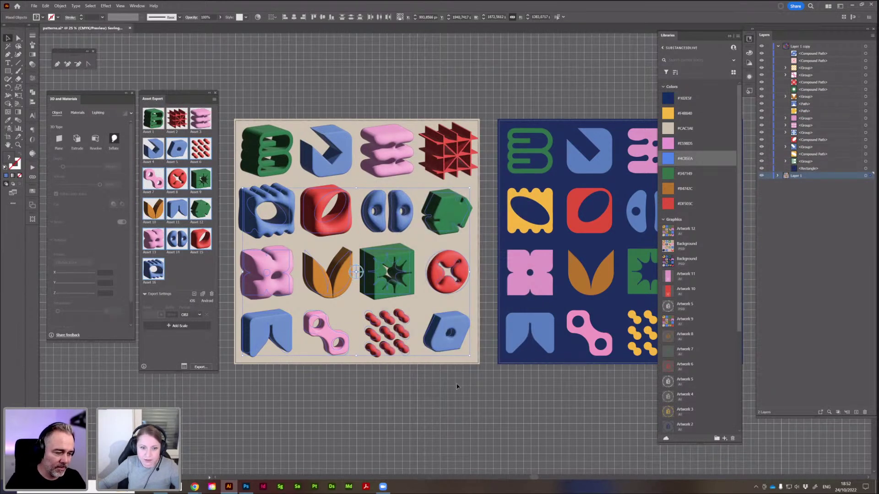
{"action": "left_click", "coordinate": [457, 387]}
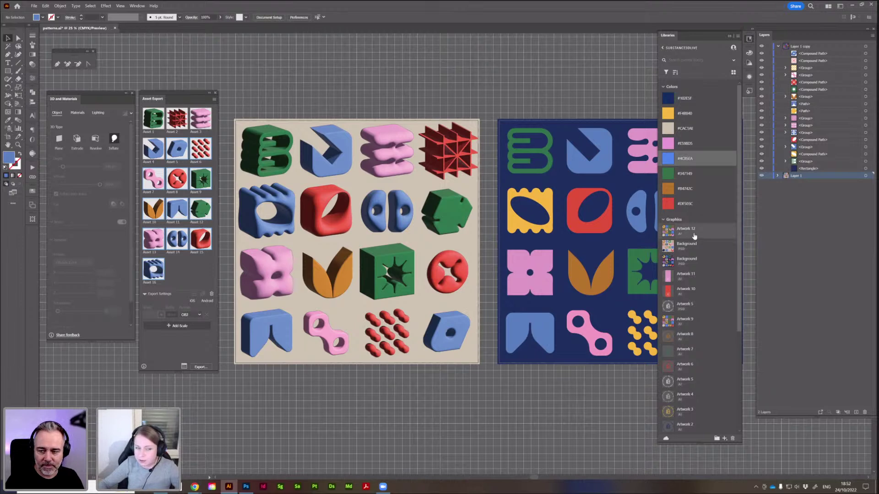
Review the library's graphics and check which options it offers for adding the flat slanted blue shape from the dark blue artboard.
{"action": "scroll", "coordinate": [686, 238], "scroll_direction": "down", "scroll_amount": 4}
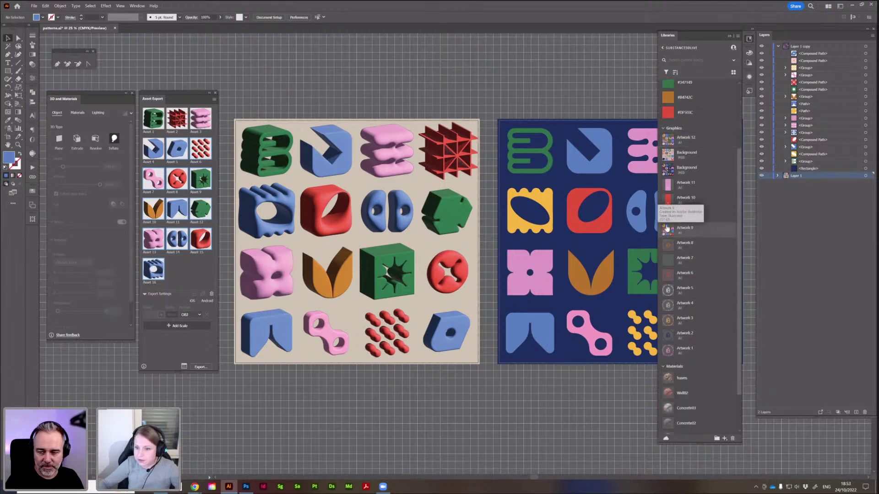
{"action": "scroll", "coordinate": [431, 158], "scroll_direction": "right", "scroll_amount": 5}
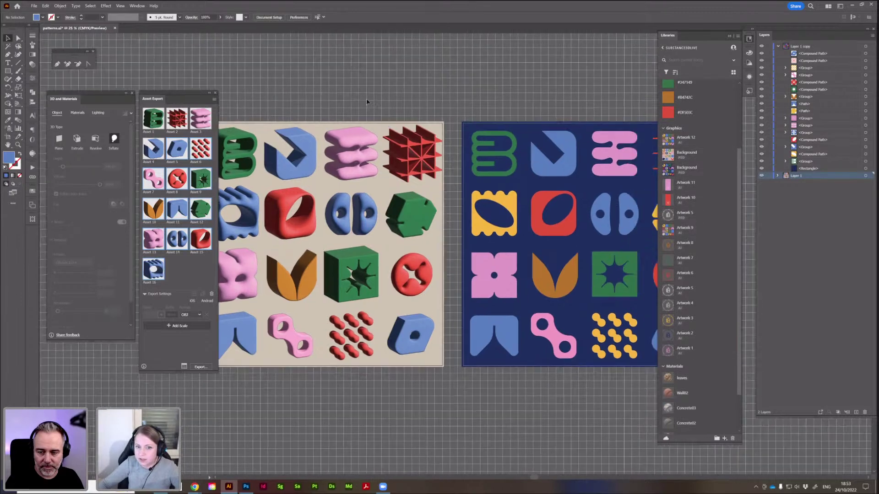
{"action": "scroll", "coordinate": [431, 157], "scroll_direction": "right", "scroll_amount": 1}
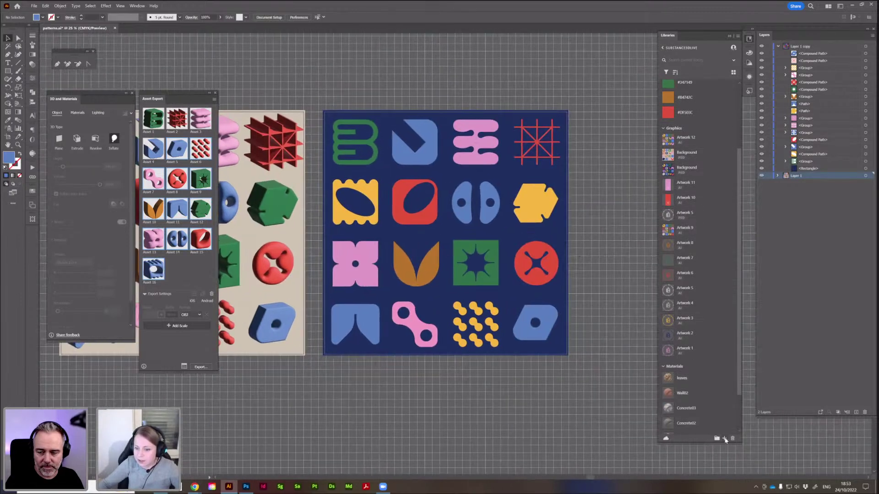
{"action": "left_click", "coordinate": [725, 439]}
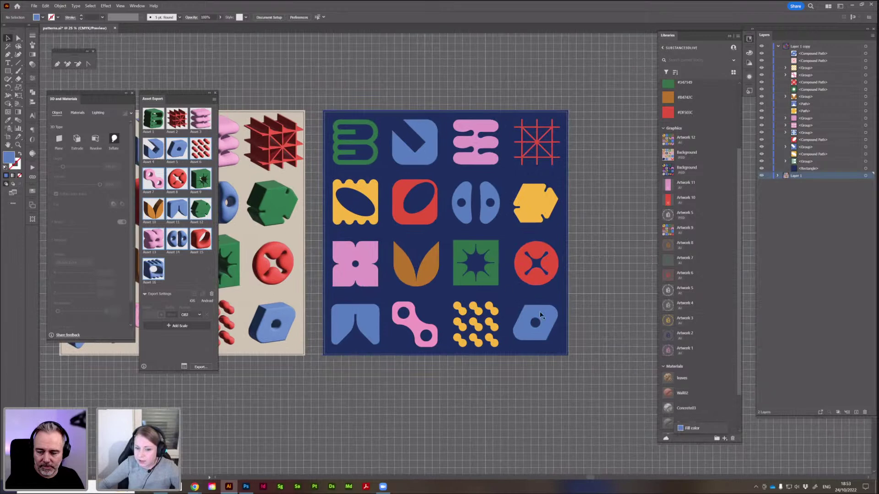
{"action": "left_click", "coordinate": [549, 332]}
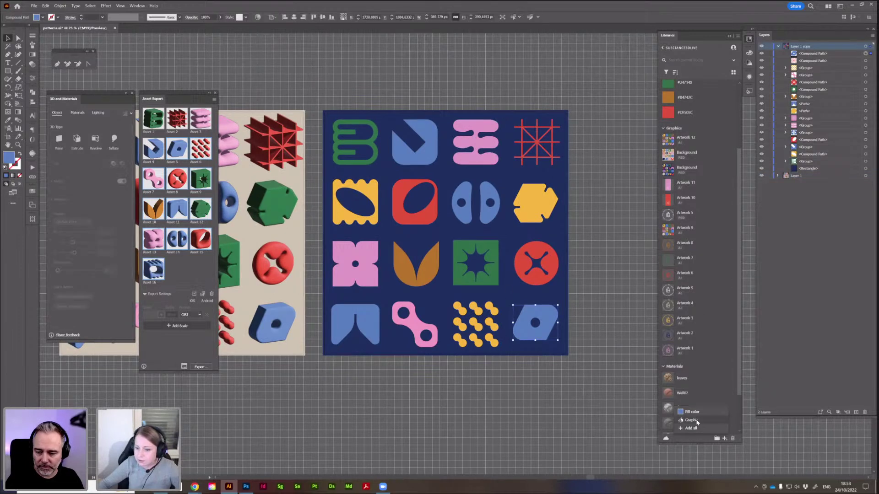
{"action": "left_click", "coordinate": [552, 394]}
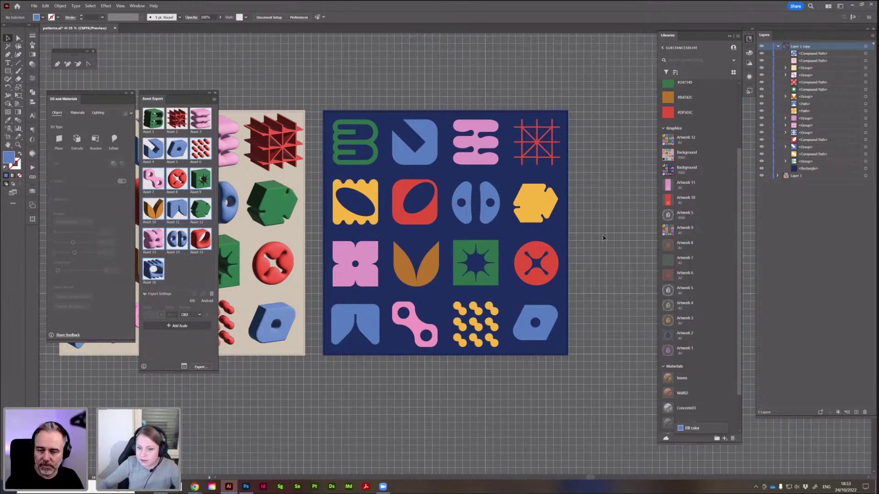
{"action": "scroll", "coordinate": [396, 385], "scroll_direction": "left", "scroll_amount": 5}
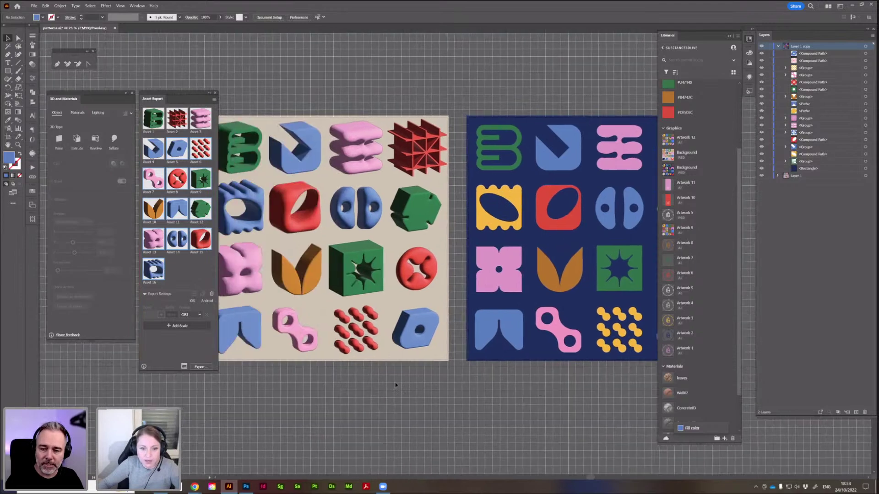
{"action": "scroll", "coordinate": [396, 385], "scroll_direction": "left", "scroll_amount": 2}
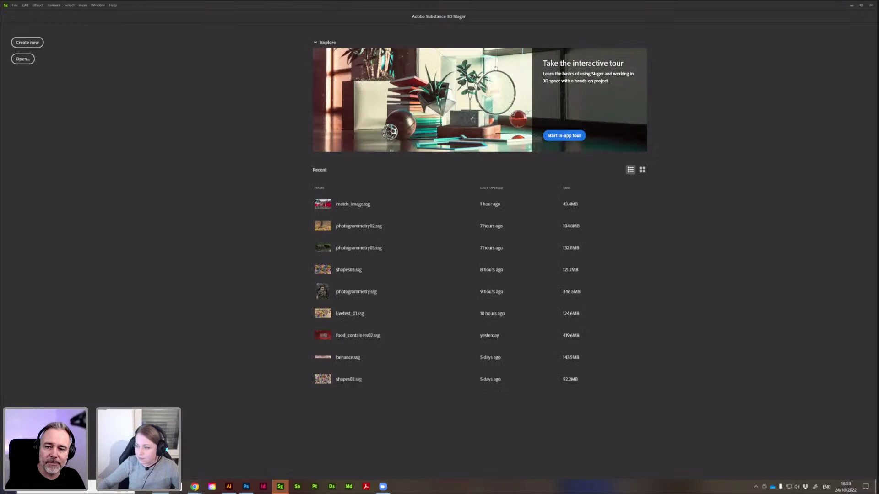
Switch to Substance 3D Stager and import the exported slanted blue object into a new scene without generating UVs.
{"action": "left_click", "coordinate": [27, 42]}
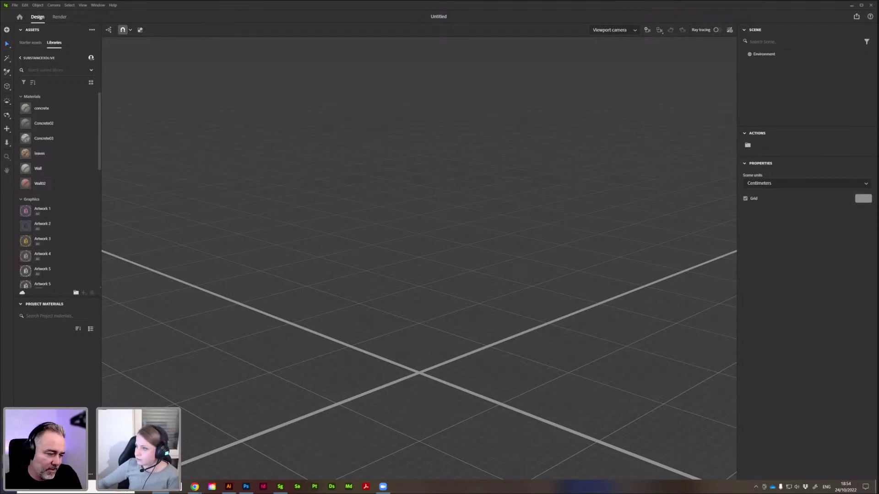
{"action": "left_click_drag", "start_coordinate": [877, 263], "coordinate": [429, 343]}
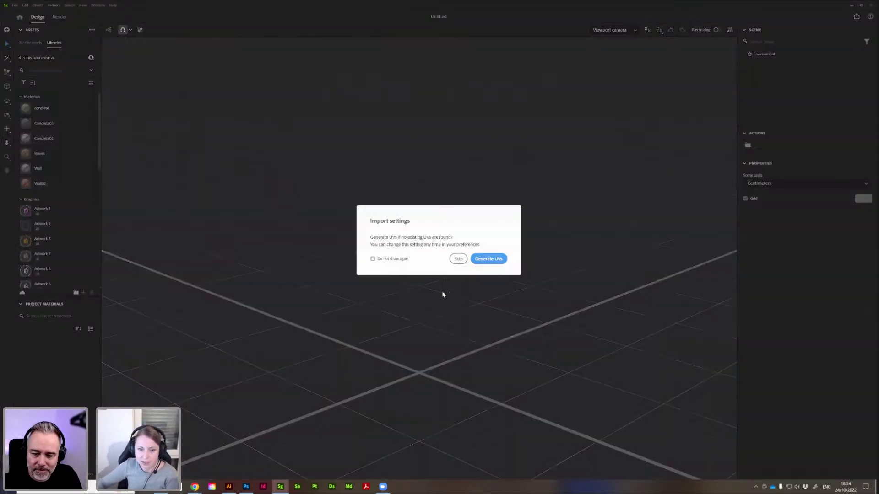
{"action": "left_click", "coordinate": [458, 259]}
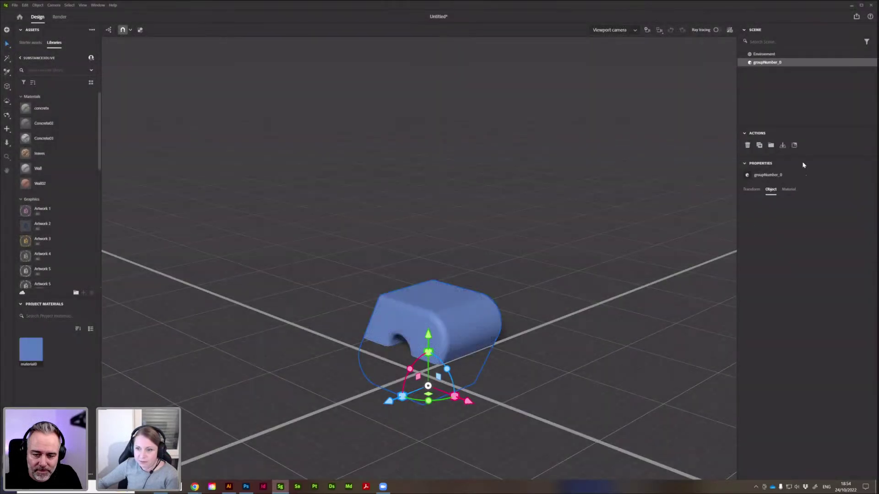
Move the imported blue object onto the ground plane and show its transform properties.
{"action": "left_click", "coordinate": [782, 145]}
{"action": "left_click", "coordinate": [752, 190]}
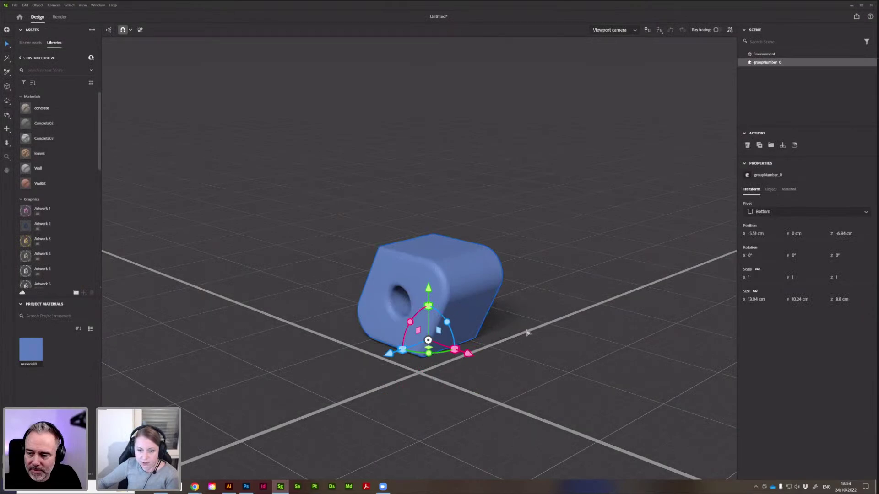
{"action": "scroll", "coordinate": [476, 330], "scroll_direction": "up", "scroll_amount": 5}
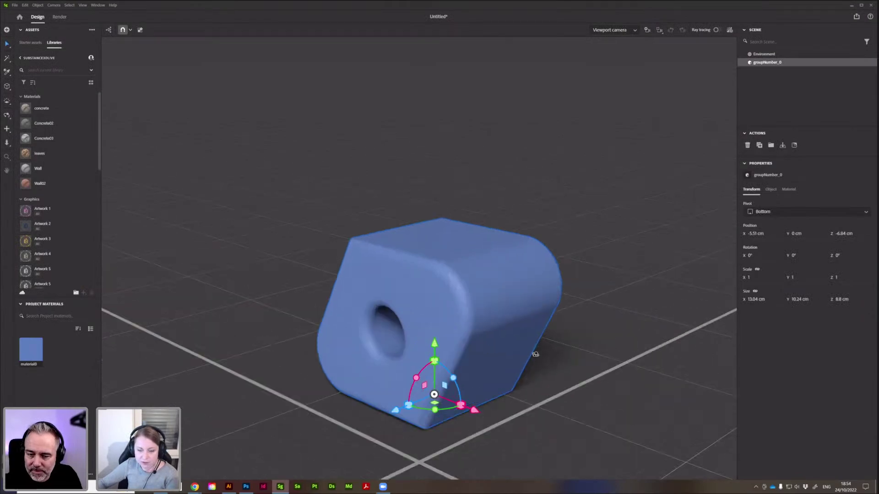
{"action": "scroll", "coordinate": [626, 351], "scroll_direction": "down", "scroll_amount": 1}
{"action": "scroll", "coordinate": [625, 350], "scroll_direction": "down", "scroll_amount": 1}
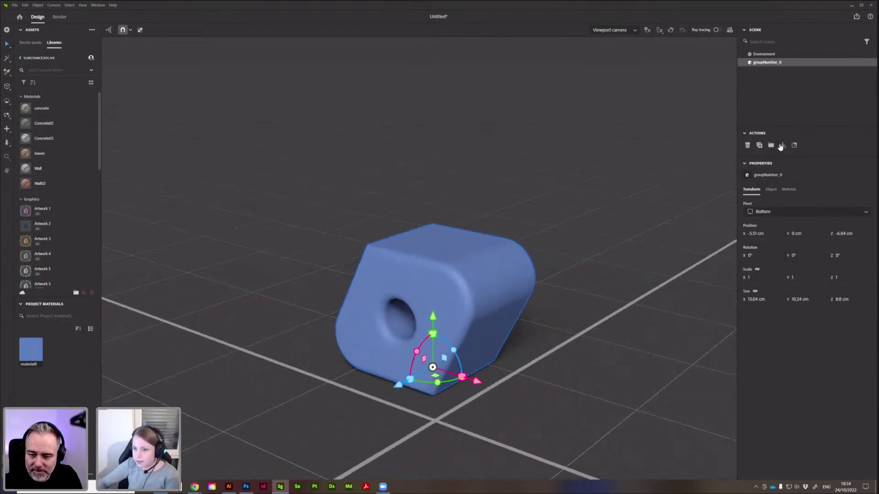
{"action": "left_click", "coordinate": [782, 145]}
{"action": "left_click", "coordinate": [782, 145]}
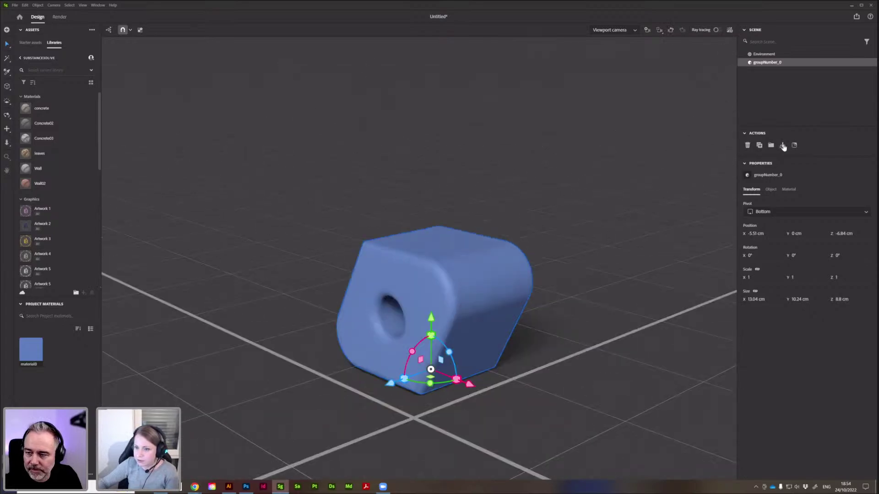
Turn the environment's ground plane off and on again to compare the shadow under the blue object.
{"action": "left_click", "coordinate": [763, 54]}
{"action": "left_click", "coordinate": [748, 190]}
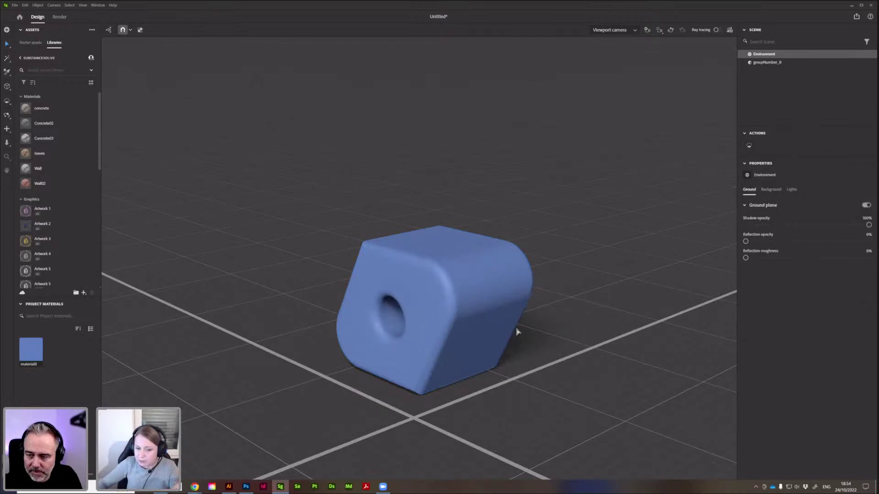
{"action": "middle_click_drag", "start_coordinate": [516, 281], "coordinate": [552, 279]}
{"action": "scroll", "coordinate": [554, 274], "scroll_direction": "up", "scroll_amount": 3}
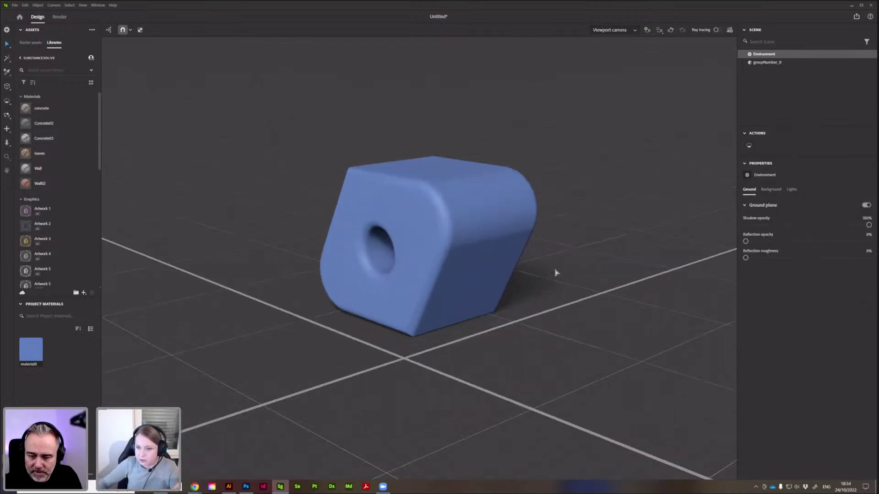
{"action": "left_click", "coordinate": [866, 207]}
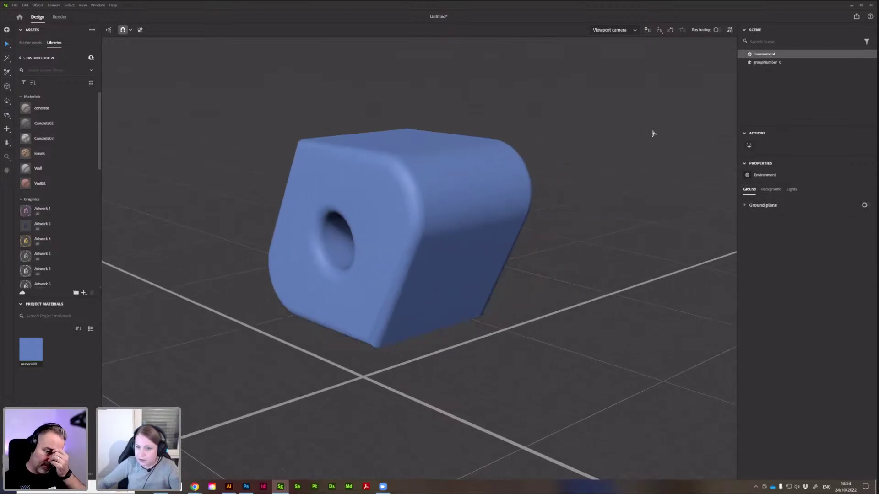
{"action": "left_click", "coordinate": [866, 206]}
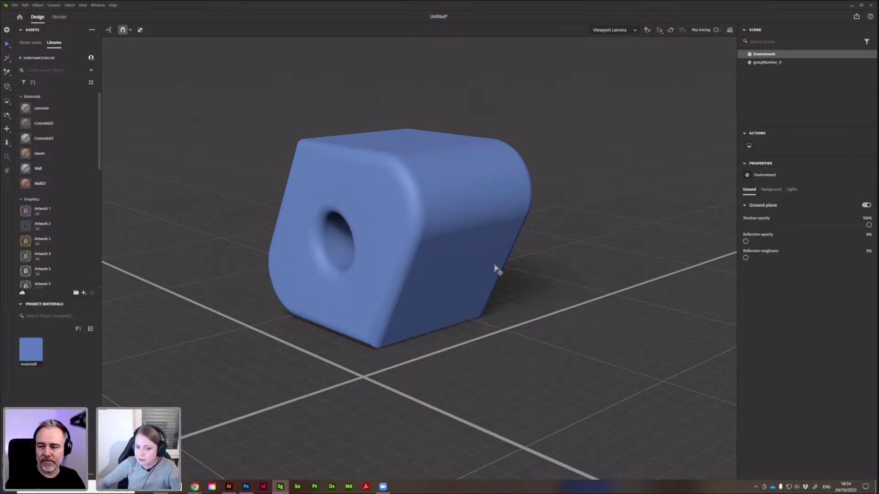
Review the snapping options and test moving the blue object vertically against the ground with snapping on and off.
{"action": "left_click", "coordinate": [472, 246]}
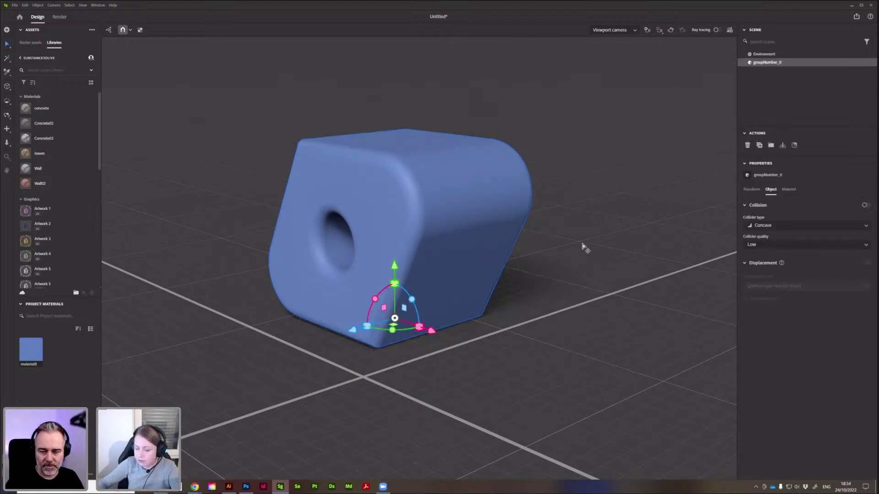
{"action": "left_click_drag", "start_coordinate": [394, 267], "coordinate": [399, 336]}
{"action": "left_click_drag", "start_coordinate": [399, 294], "coordinate": [396, 264]}
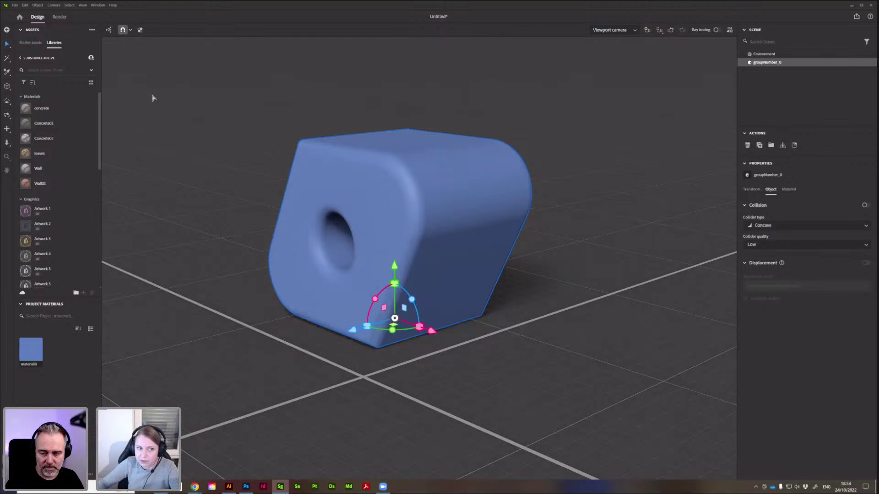
{"action": "left_click", "coordinate": [130, 31]}
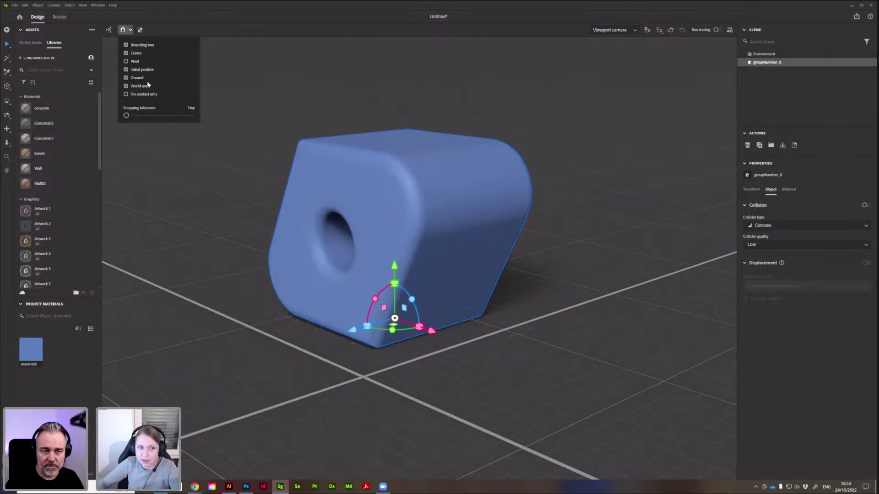
{"action": "left_click", "coordinate": [219, 75]}
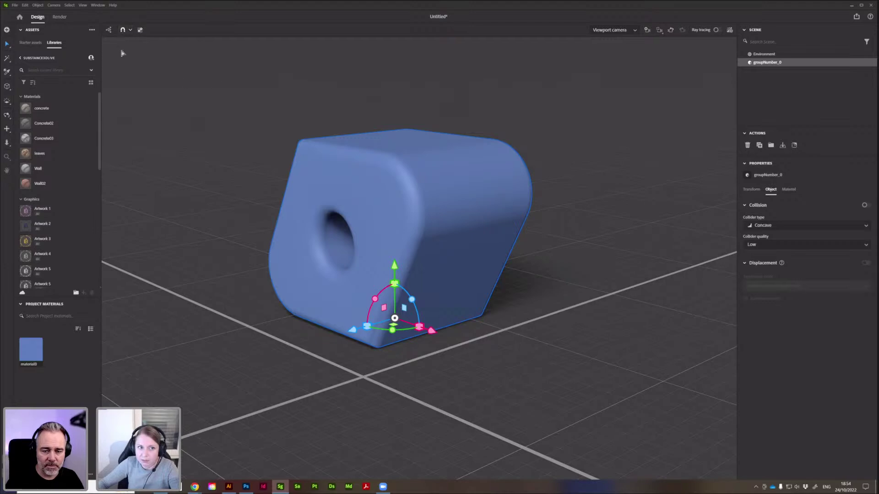
{"action": "mouse_move", "coordinate": [395, 270]}
{"action": "left_mouse_down"}
{"action": "mouse_move", "coordinate": [394, 278]}
{"action": "mouse_move", "coordinate": [394, 262]}
{"action": "left_mouse_up"}
{"action": "left_click", "coordinate": [123, 32]}
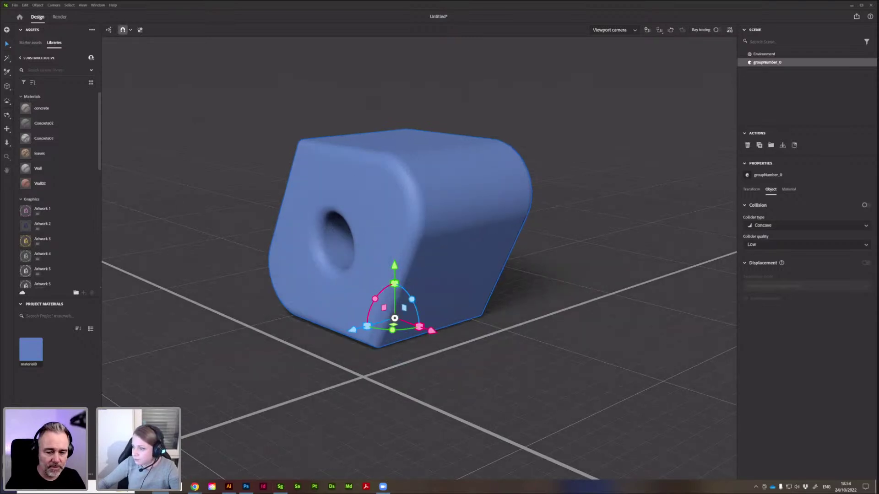
Import the red lattice object without generating UVs, drop it onto the ground and move it beside the blue object.
{"action": "left_click_drag", "start_coordinate": [449, 313], "coordinate": [486, 337]}
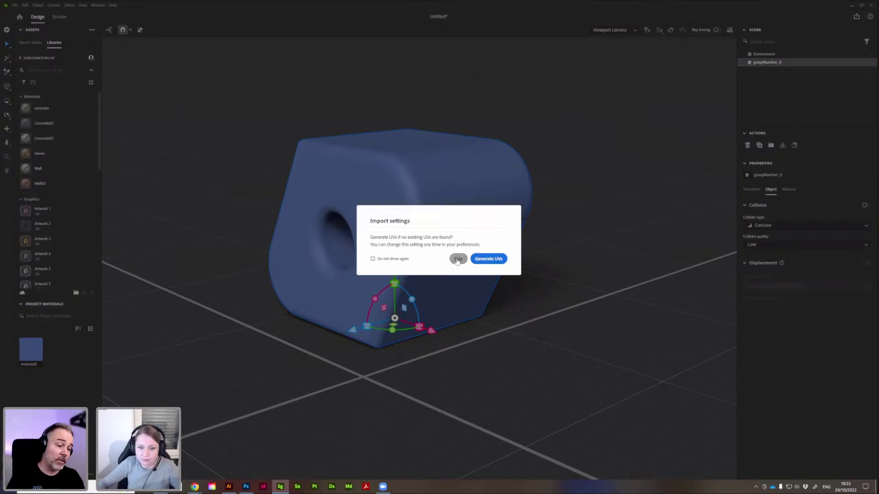
{"action": "left_click", "coordinate": [458, 258]}
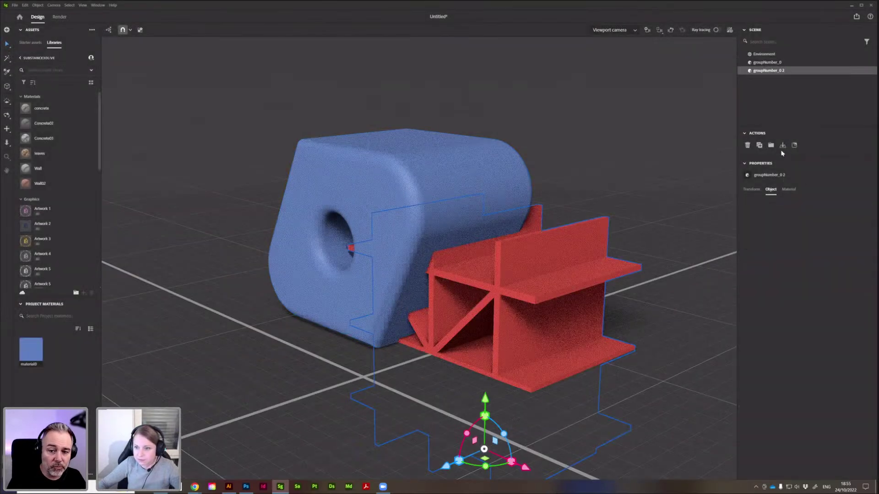
{"action": "left_click", "coordinate": [782, 145]}
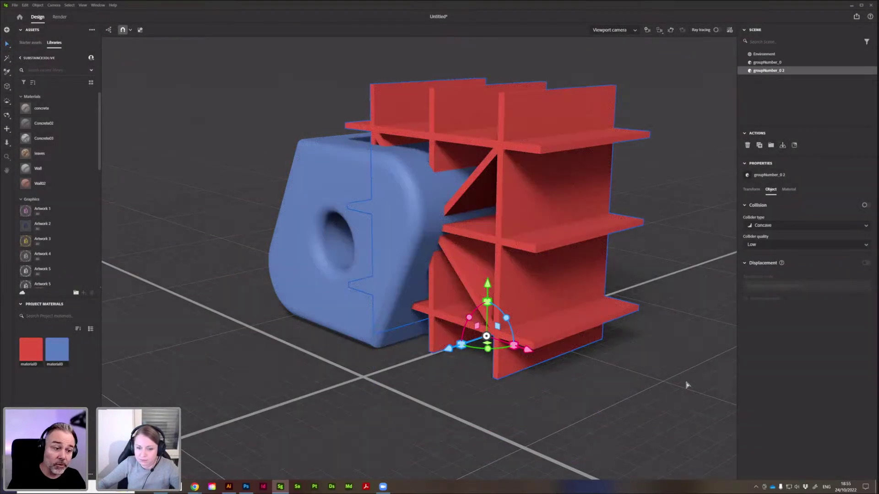
{"action": "left_click_drag", "start_coordinate": [530, 350], "coordinate": [627, 362]}
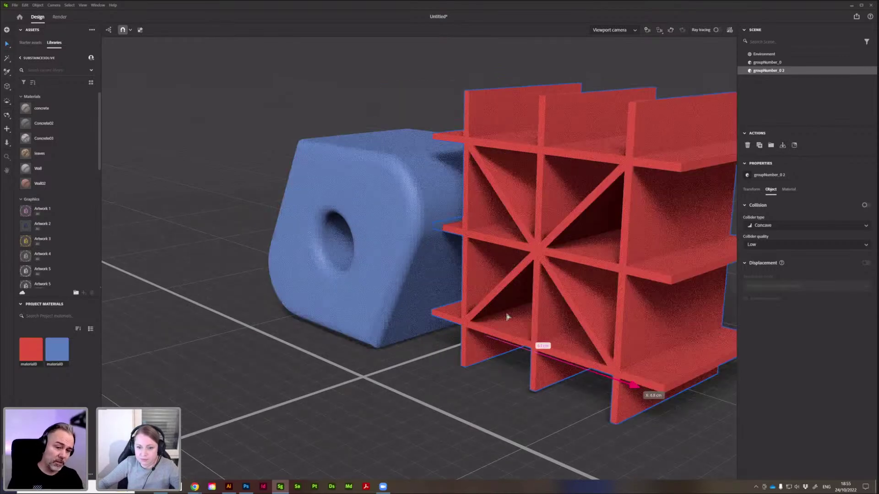
Import the yellow rods without generating UVs and move them into the row beyond the red lattice.
{"action": "scroll", "coordinate": [500, 307], "scroll_direction": "down", "scroll_amount": 5}
{"action": "right_click_drag", "start_coordinate": [380, 321], "coordinate": [506, 352]}
{"action": "middle_click_drag", "start_coordinate": [512, 322], "coordinate": [538, 354]}
{"action": "left_click_drag", "start_coordinate": [537, 355], "coordinate": [543, 357]}
{"action": "left_click", "coordinate": [459, 259]}
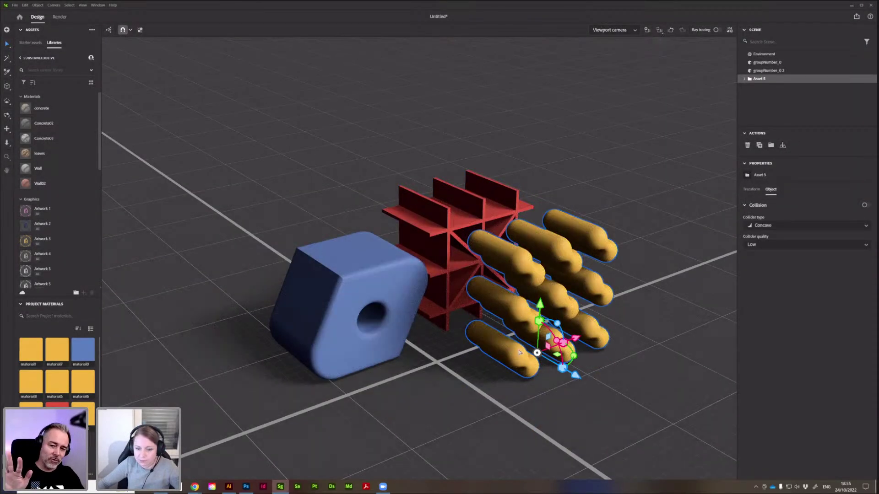
{"action": "left_click_drag", "start_coordinate": [574, 375], "coordinate": [483, 339]}
{"action": "left_click_drag", "start_coordinate": [507, 310], "coordinate": [594, 266]}
Import the pink tubular object, drop it onto the ground and place it at the far end of the row beyond the yellow rods.
{"action": "middle_click_drag", "start_coordinate": [485, 279], "coordinate": [354, 226]}
{"action": "left_click_drag", "start_coordinate": [499, 341], "coordinate": [483, 314]}
{"action": "key", "text": "Return"}
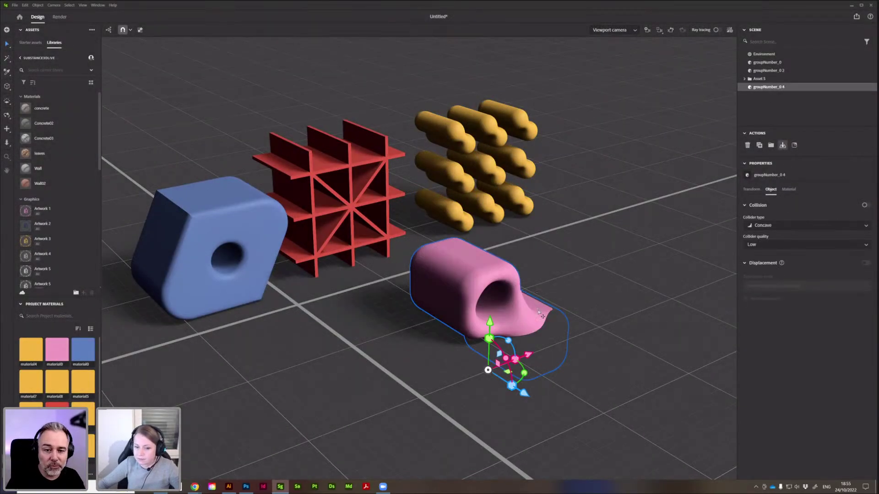
{"action": "left_click", "coordinate": [783, 145]}
{"action": "left_click_drag", "start_coordinate": [509, 323], "coordinate": [423, 236]}
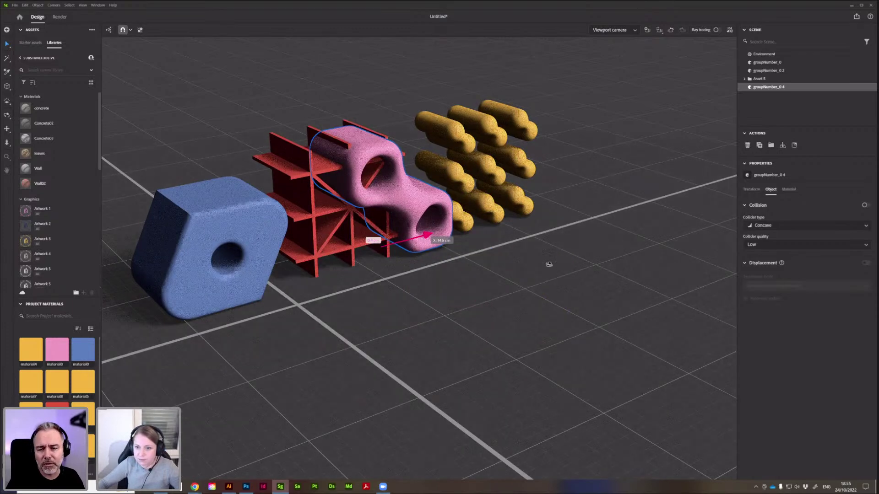
{"action": "left_click_drag", "start_coordinate": [574, 203], "coordinate": [627, 262]}
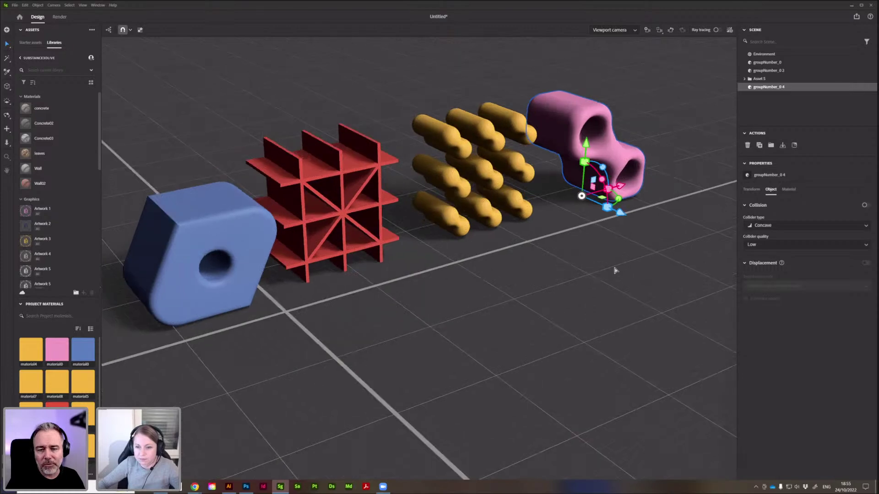
Import the round red object and place it in front of the gap between the red lattice and the yellow rods.
{"action": "mouse_move", "coordinate": [592, 275]}
{"action": "right_mouse_down"}
{"action": "mouse_move", "coordinate": [588, 296]}
{"action": "mouse_move", "coordinate": [476, 275]}
{"action": "mouse_move", "coordinate": [525, 332]}
{"action": "mouse_move", "coordinate": [481, 334]}
{"action": "mouse_move", "coordinate": [458, 277]}
{"action": "mouse_move", "coordinate": [466, 320]}
{"action": "mouse_move", "coordinate": [507, 352]}
{"action": "mouse_move", "coordinate": [593, 292]}
{"action": "right_mouse_up"}
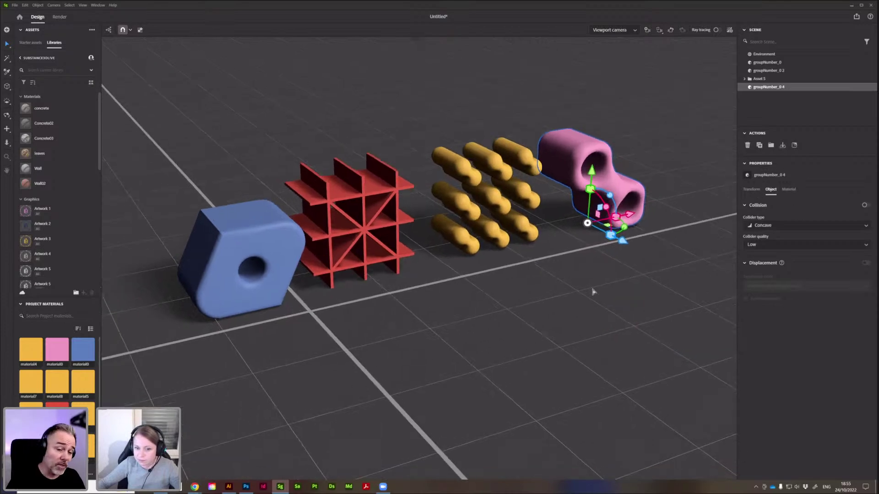
{"action": "key", "text": "Return"}
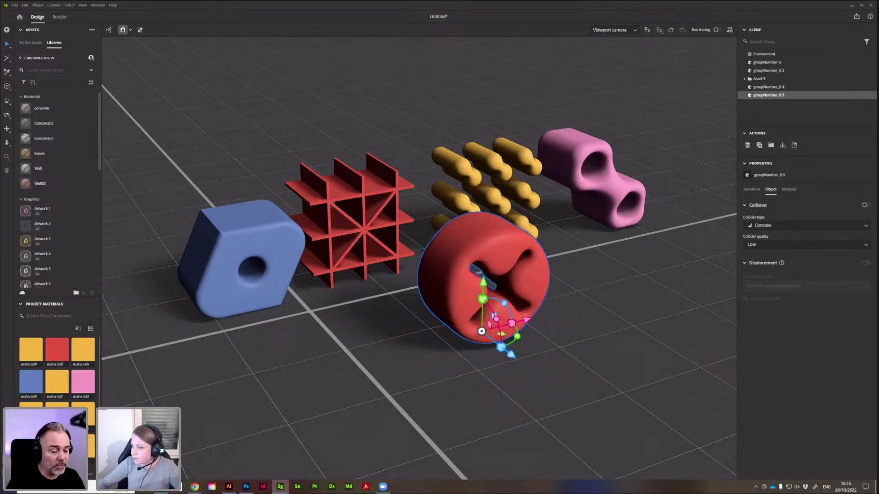
{"action": "left_click_drag", "start_coordinate": [494, 317], "coordinate": [491, 316]}
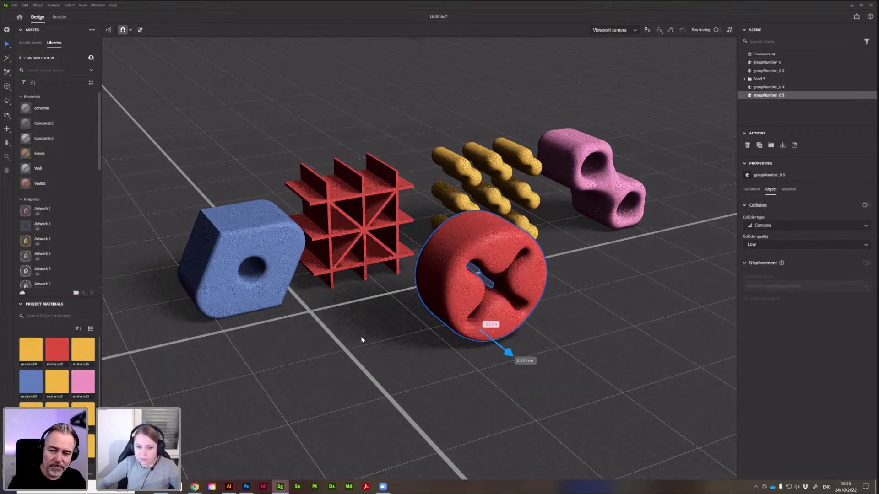
Import the green block without generating UVs and move it along the X axis to stand beside the round red object.
{"action": "left_click", "coordinate": [75, 288]}
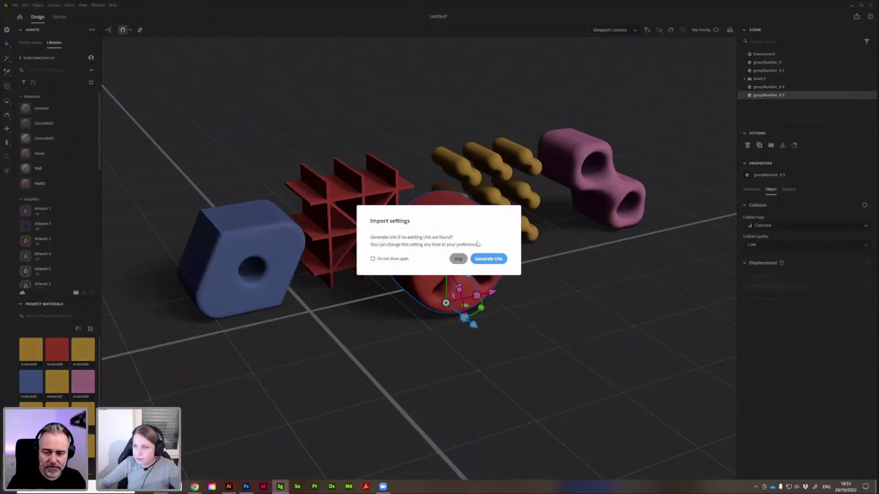
{"action": "left_click", "coordinate": [458, 259]}
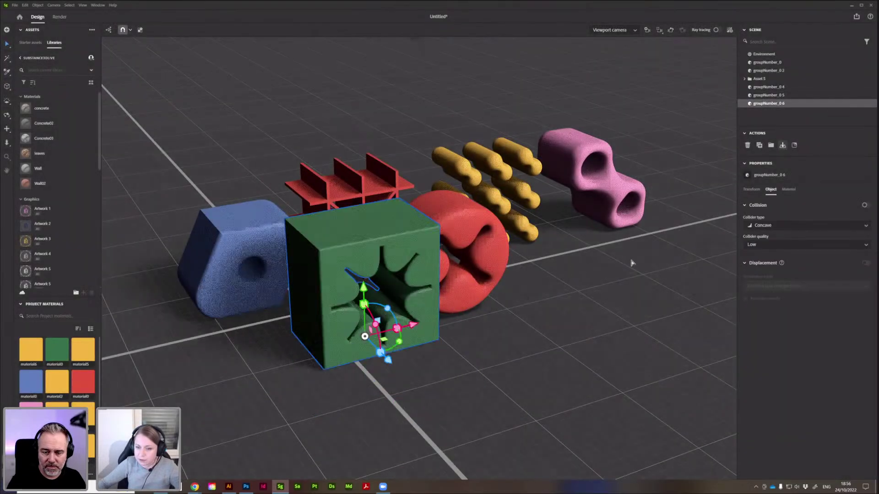
{"action": "left_click_drag", "start_coordinate": [413, 324], "coordinate": [624, 292]}
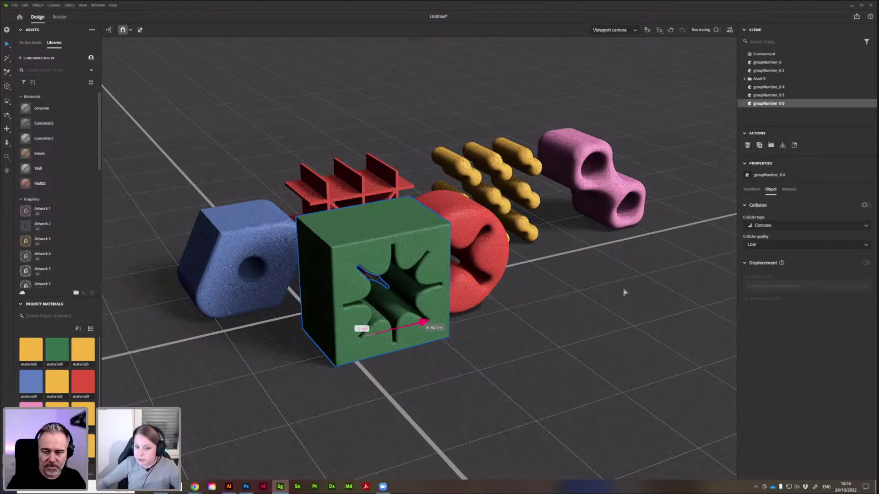
{"action": "middle_click_drag", "start_coordinate": [564, 304], "coordinate": [467, 358]}
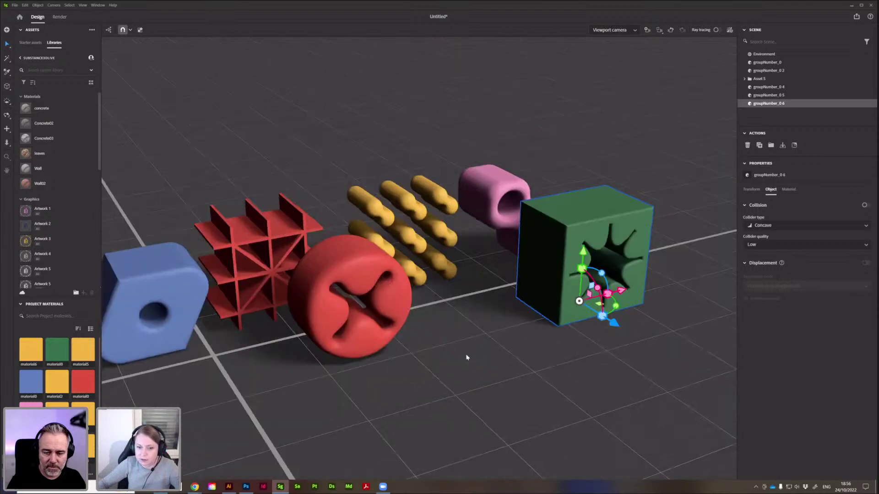
{"action": "left_click_drag", "start_coordinate": [621, 290], "coordinate": [561, 306]}
Import the brown curved object, move it along the X axis beyond the green block and clear the selection.
{"action": "scroll", "coordinate": [477, 339], "scroll_direction": "down", "scroll_amount": 3}
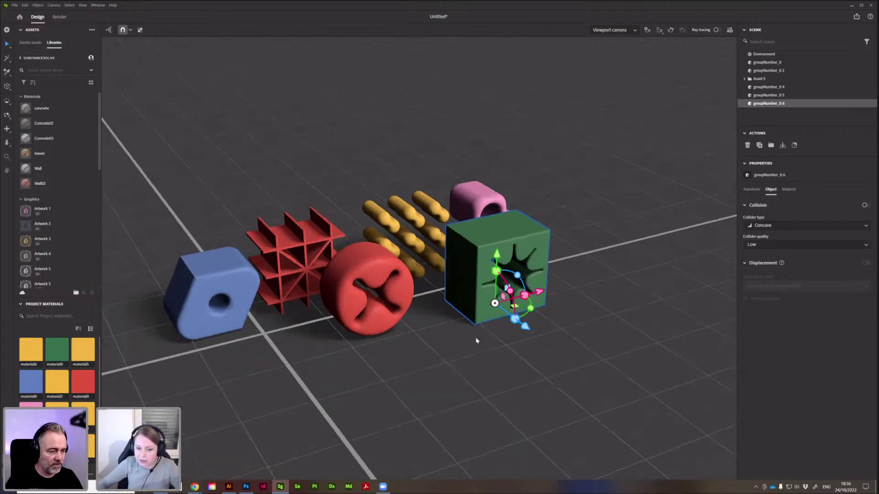
{"action": "right_click_drag", "start_coordinate": [457, 265], "coordinate": [628, 333]}
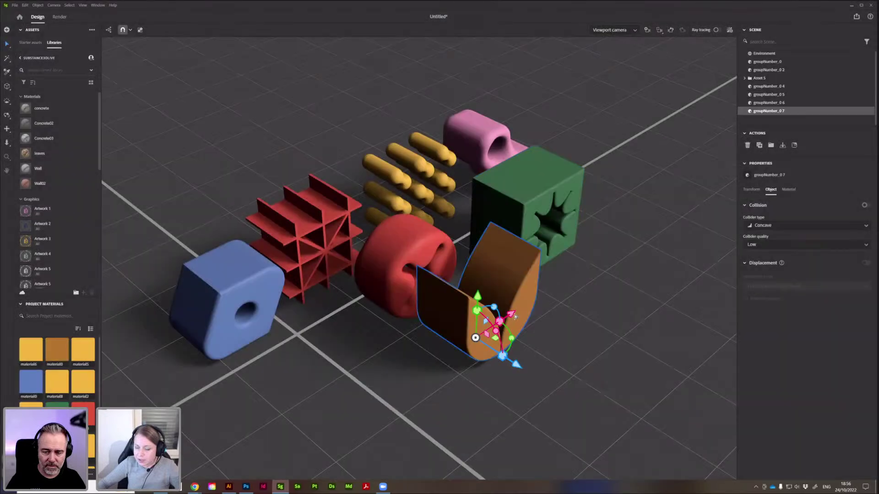
{"action": "left_click_drag", "start_coordinate": [512, 315], "coordinate": [717, 235]}
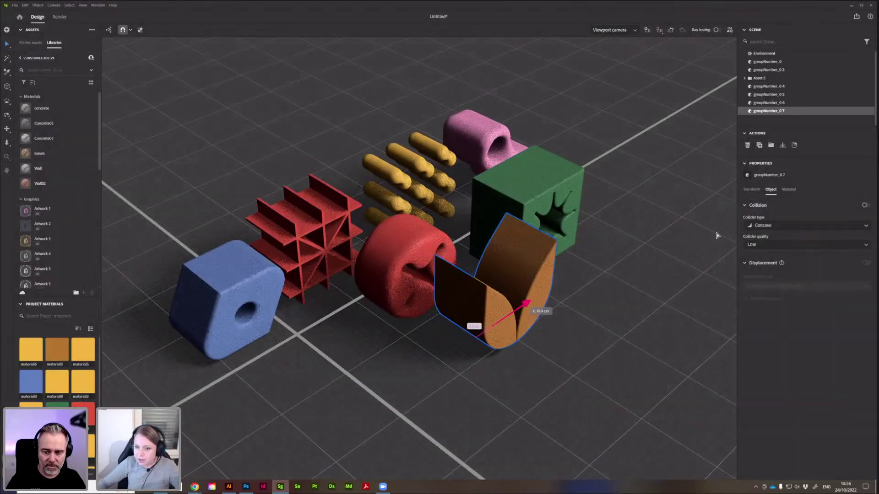
{"action": "left_click_drag", "start_coordinate": [656, 258], "coordinate": [630, 251]}
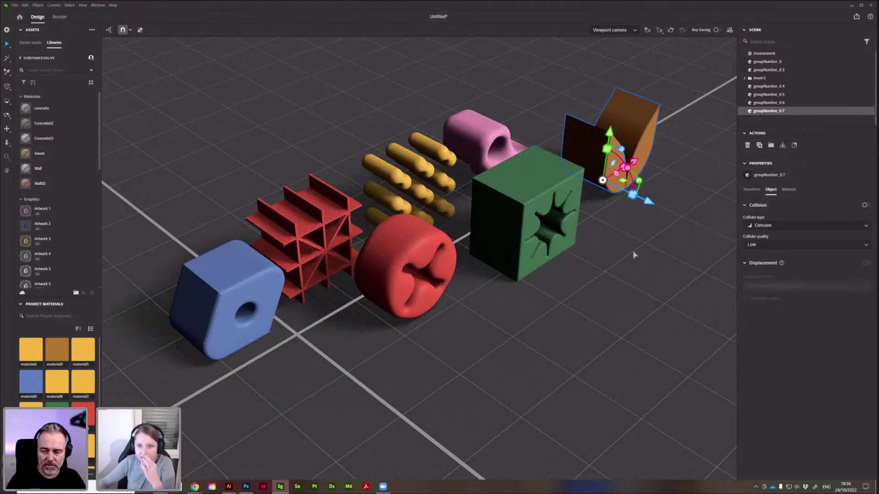
{"action": "middle_click_drag", "start_coordinate": [630, 252], "coordinate": [618, 249]}
{"action": "left_click", "coordinate": [618, 249]}
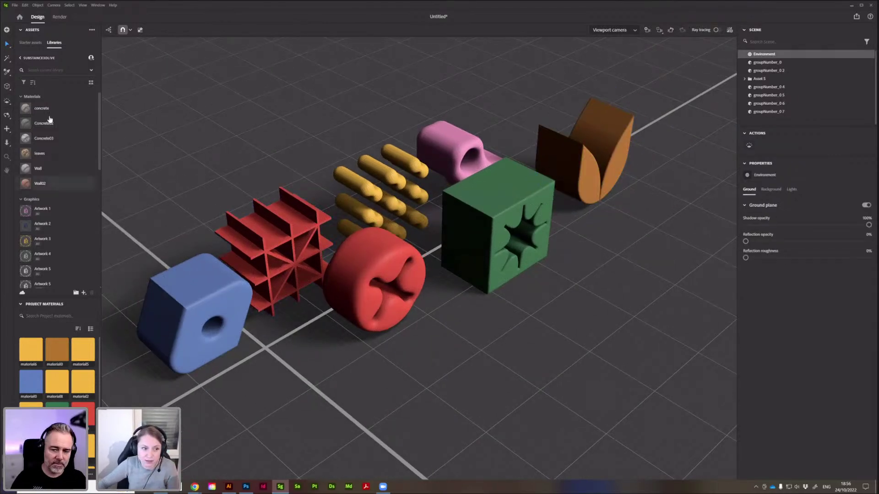
Apply the Ceramic Tiles starter material to the round red object.
{"action": "left_click", "coordinate": [33, 42]}
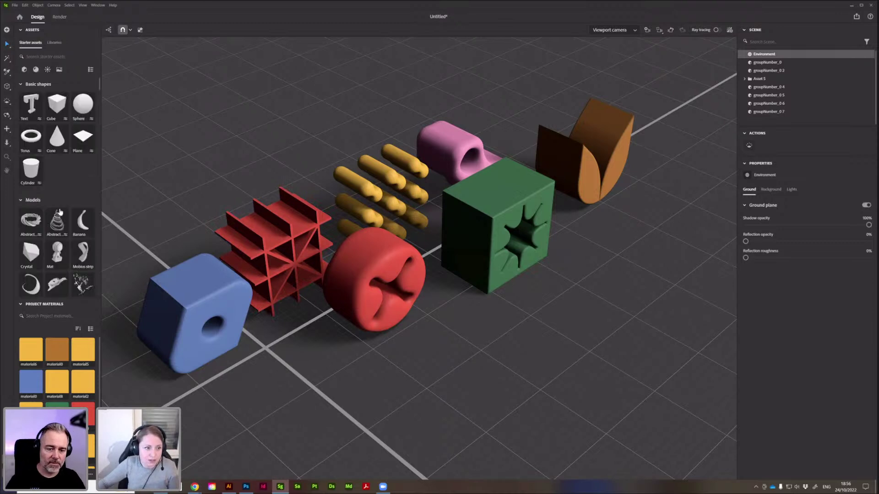
{"action": "left_click", "coordinate": [36, 70]}
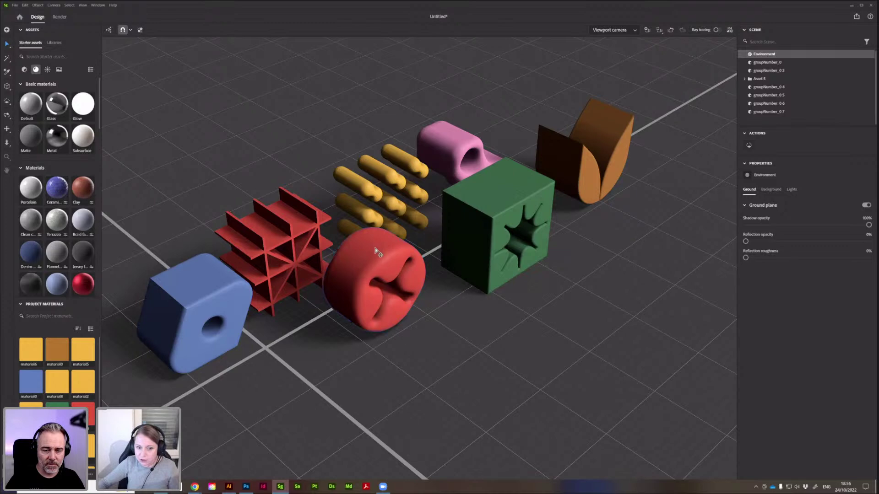
{"action": "left_click", "coordinate": [377, 263]}
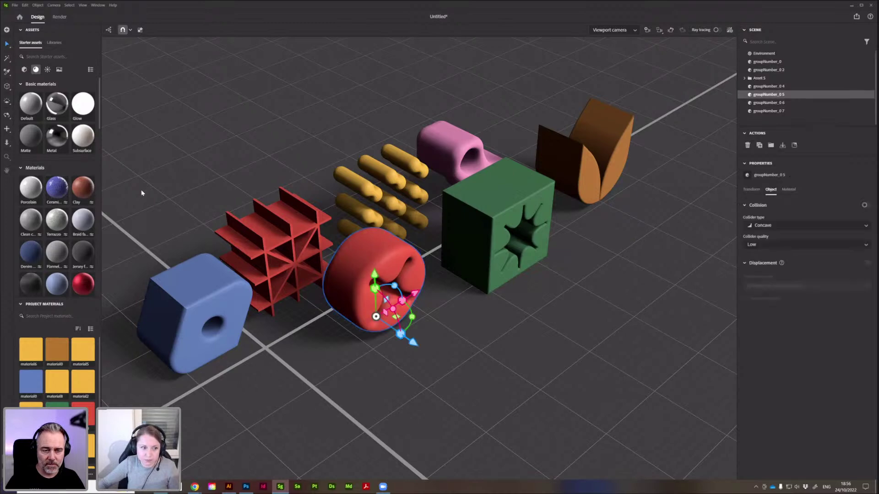
{"action": "left_click_drag", "start_coordinate": [242, 197], "coordinate": [358, 274]}
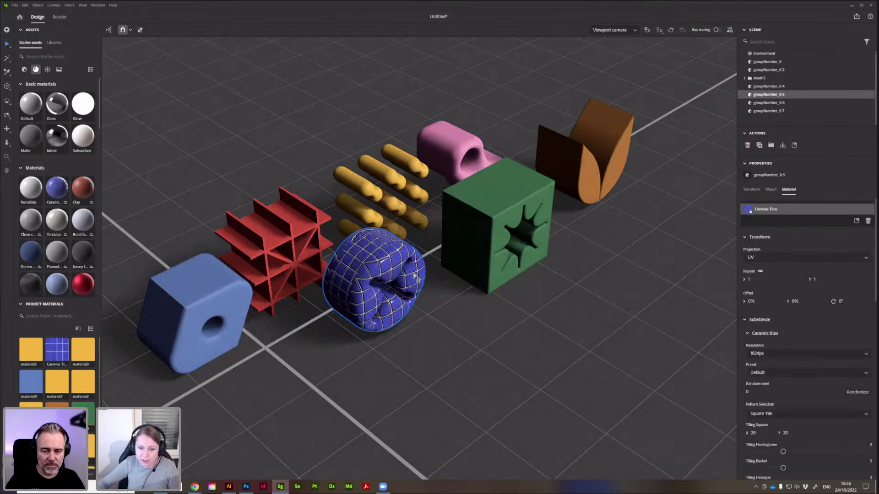
Examine the Ceramic Tiles material on the round object up close, from above and from the front.
{"action": "scroll", "coordinate": [434, 259], "scroll_direction": "up", "scroll_amount": 1}
{"action": "scroll", "coordinate": [435, 255], "scroll_direction": "up", "scroll_amount": 1}
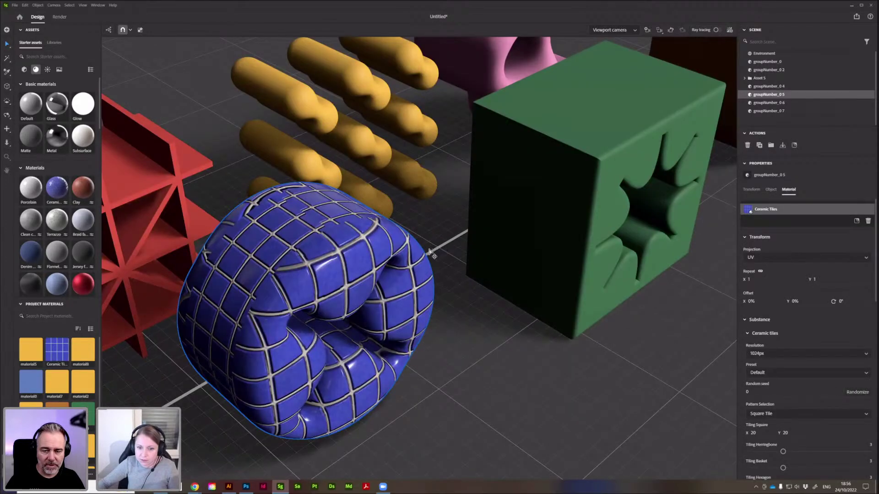
{"action": "scroll", "coordinate": [435, 255], "scroll_direction": "up", "scroll_amount": 1}
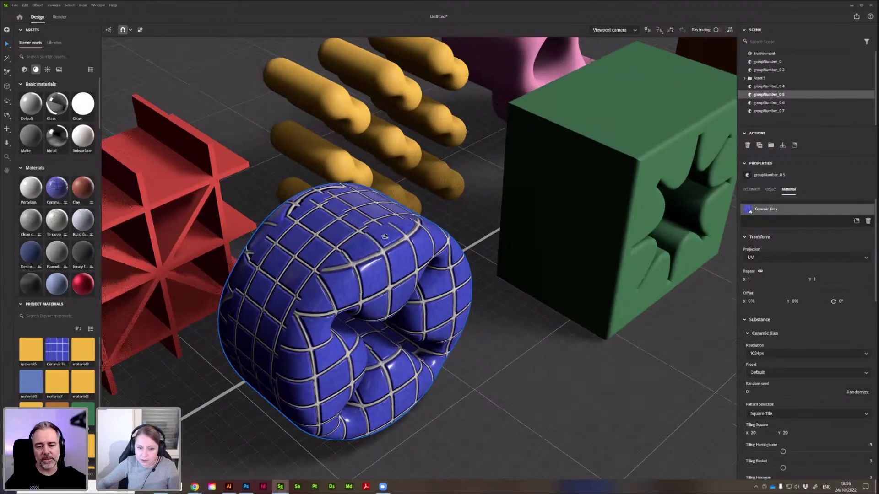
{"action": "left_click_drag", "start_coordinate": [385, 236], "coordinate": [392, 219], "text": "alt"}
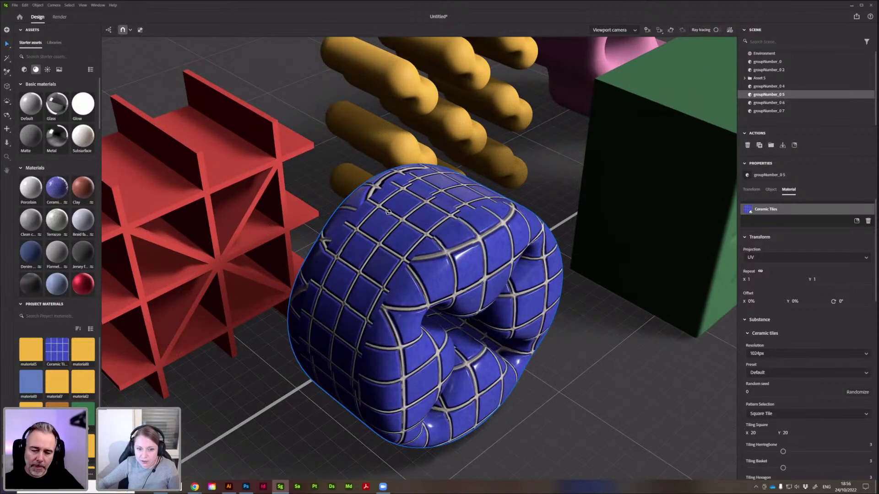
{"action": "scroll", "coordinate": [437, 288], "scroll_direction": "down", "scroll_amount": 2}
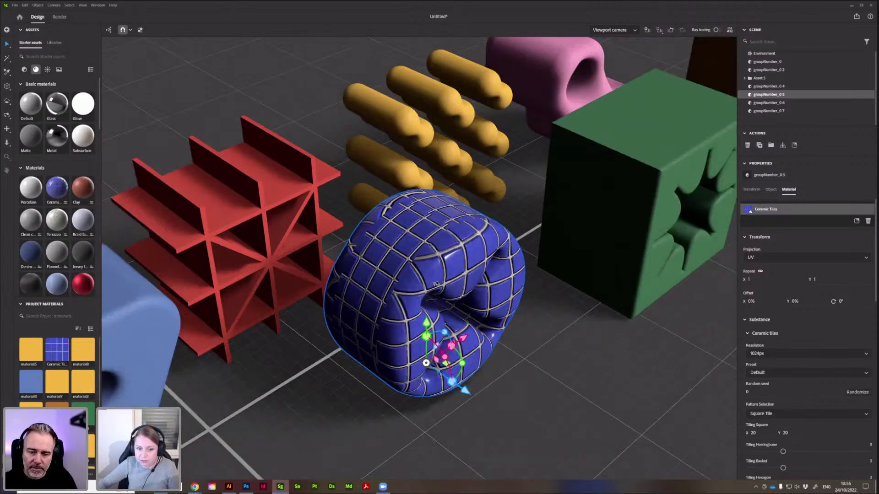
{"action": "left_click_drag", "start_coordinate": [452, 284], "coordinate": [333, 170], "text": "alt"}
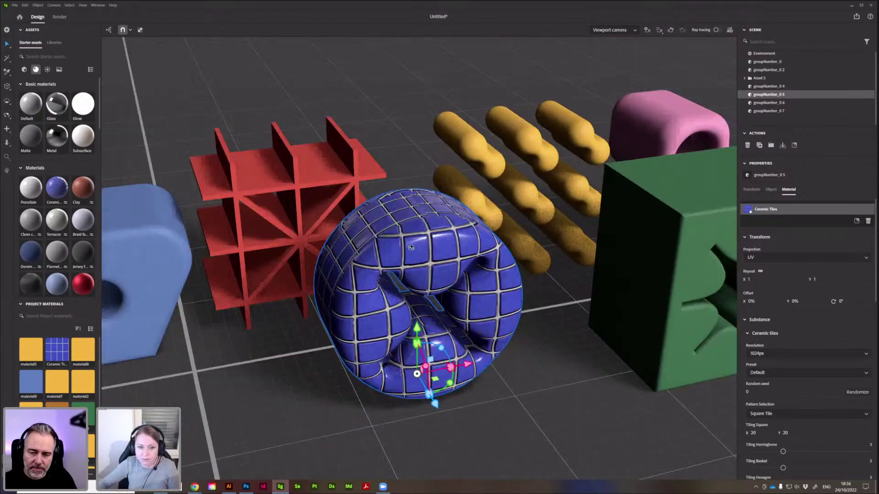
{"action": "left_click_drag", "start_coordinate": [411, 247], "coordinate": [118, 143], "text": "alt"}
{"action": "scroll", "coordinate": [450, 290], "scroll_direction": "up", "scroll_amount": 2}
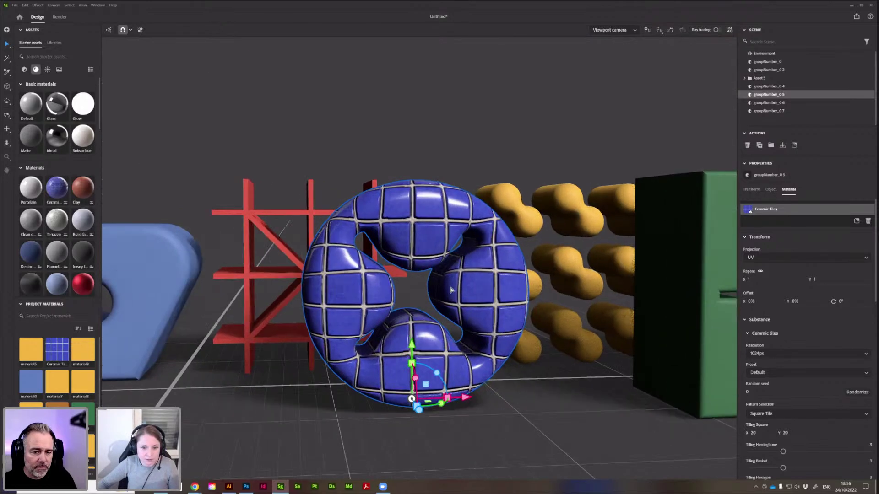
{"action": "left_click_drag", "start_coordinate": [462, 294], "coordinate": [281, 194], "text": "alt"}
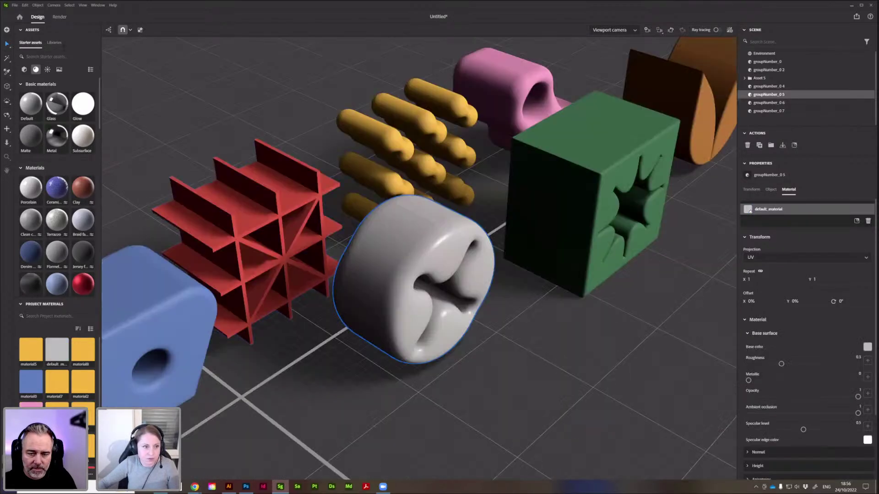
Set the base colour of the round object's default material to the red swatch from the SUBSTANCE3DLIVE library.
{"action": "left_click", "coordinate": [54, 42]}
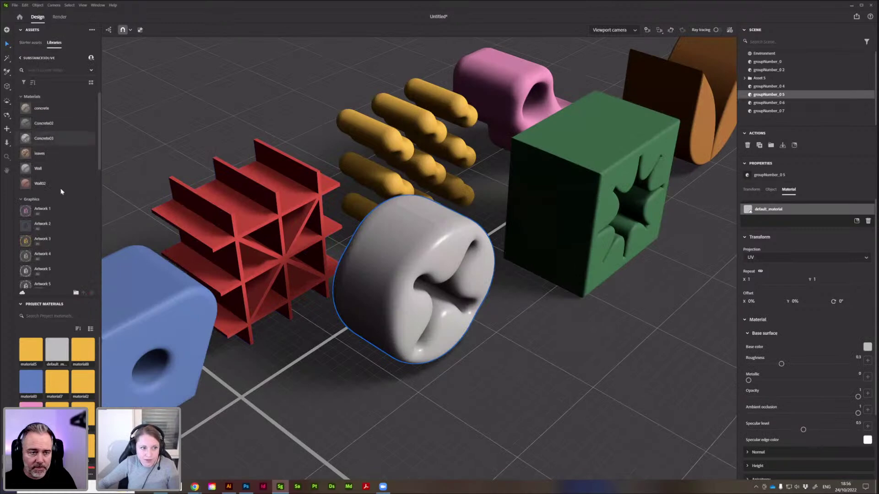
{"action": "scroll", "coordinate": [62, 191], "scroll_direction": "down", "scroll_amount": 10}
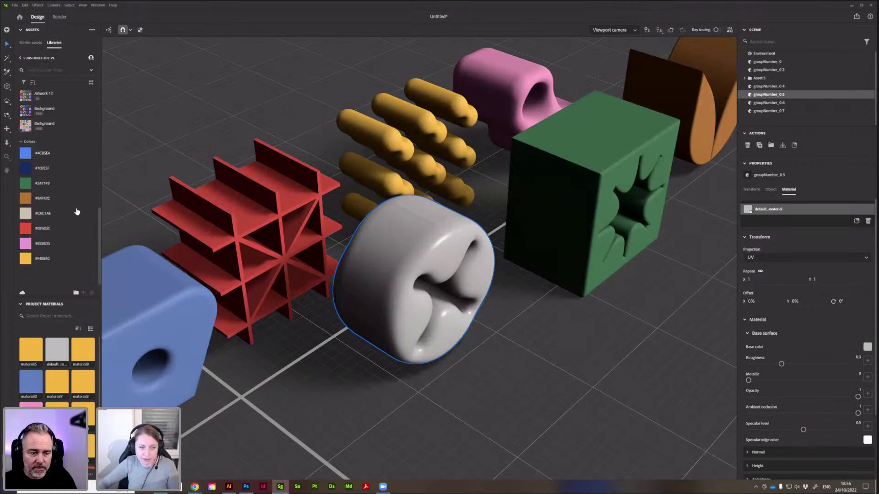
{"action": "left_click", "coordinate": [417, 261]}
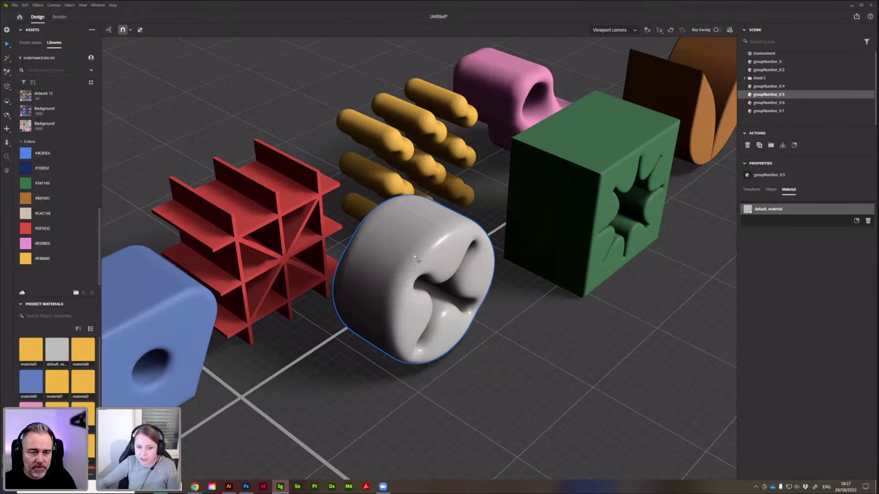
{"action": "left_click", "coordinate": [25, 200]}
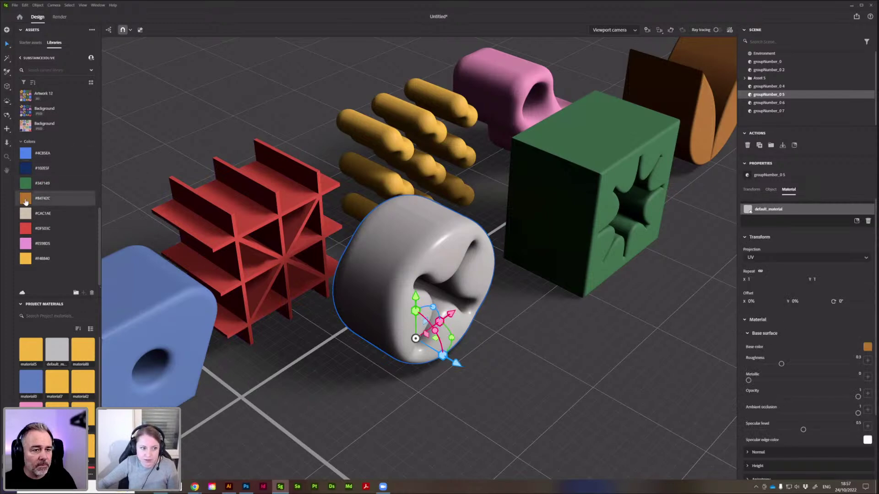
{"action": "left_click", "coordinate": [26, 230]}
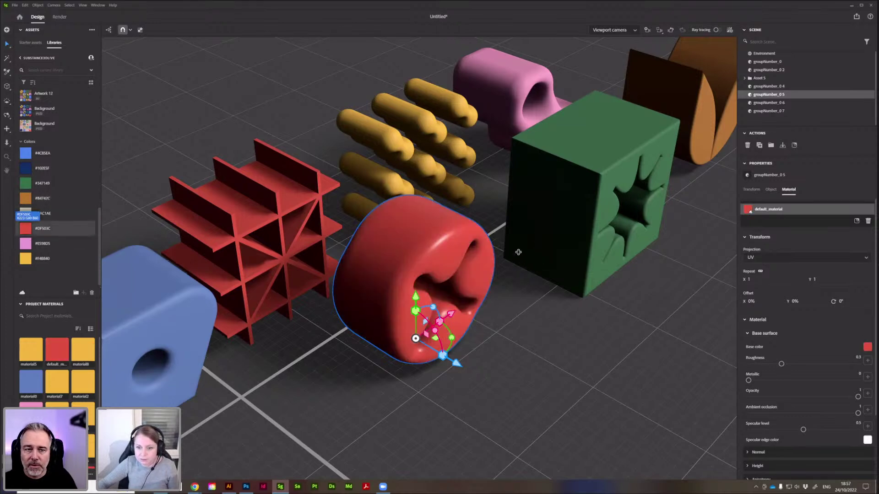
Import the blue arch-shaped object, move it to the ground and place it in front of the green block.
{"action": "right_click_drag", "start_coordinate": [489, 300], "coordinate": [512, 289]}
{"action": "scroll", "coordinate": [513, 291], "scroll_direction": "down", "scroll_amount": 3}
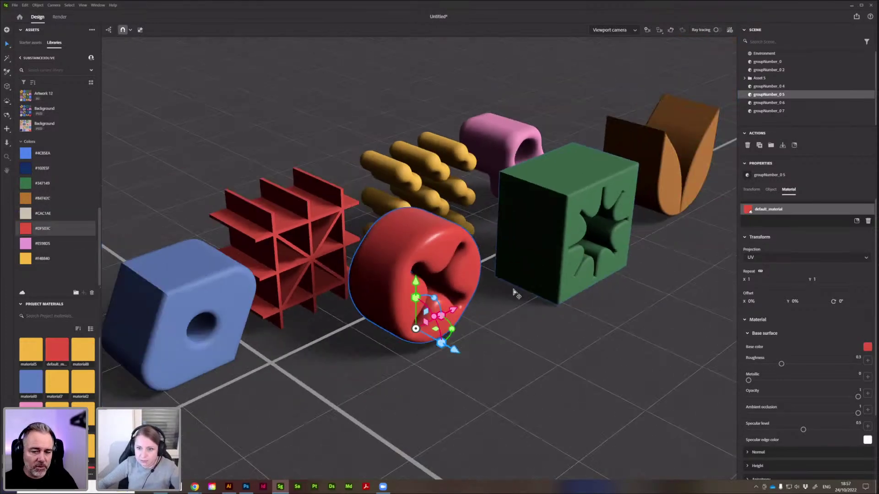
{"action": "middle_click_drag", "start_coordinate": [514, 290], "coordinate": [503, 311]}
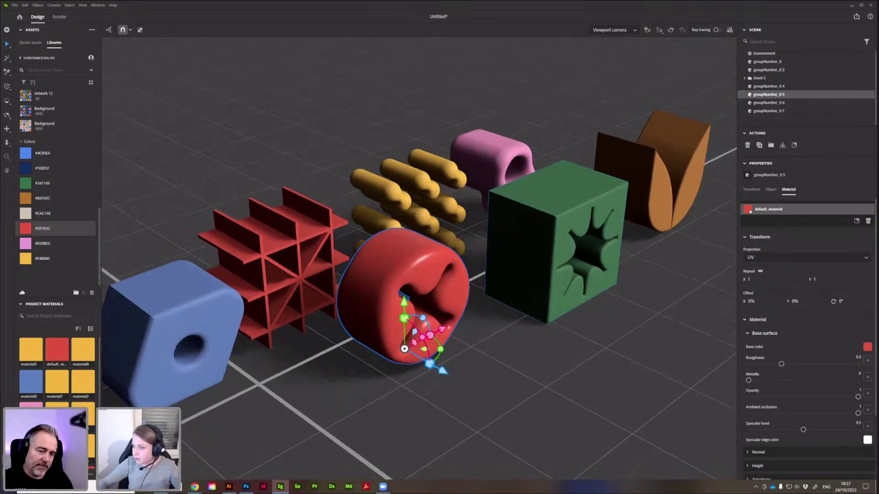
{"action": "scroll", "coordinate": [424, 298], "scroll_direction": "down", "scroll_amount": 2}
{"action": "right_click_drag", "start_coordinate": [530, 328], "coordinate": [531, 341]}
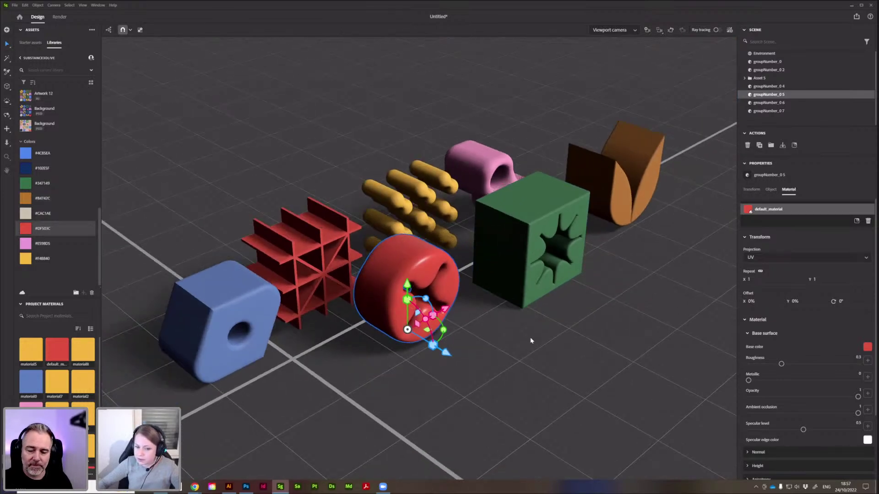
{"action": "left_click_drag", "start_coordinate": [531, 340], "coordinate": [497, 317]}
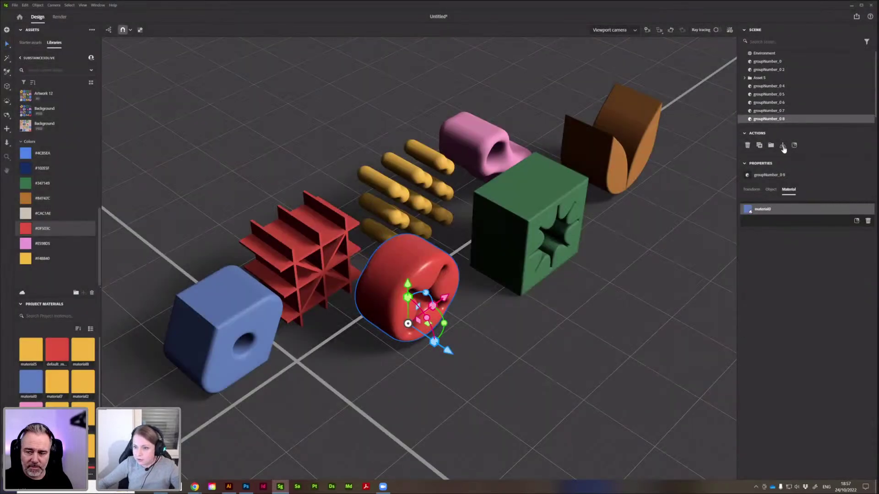
{"action": "left_click", "coordinate": [782, 145]}
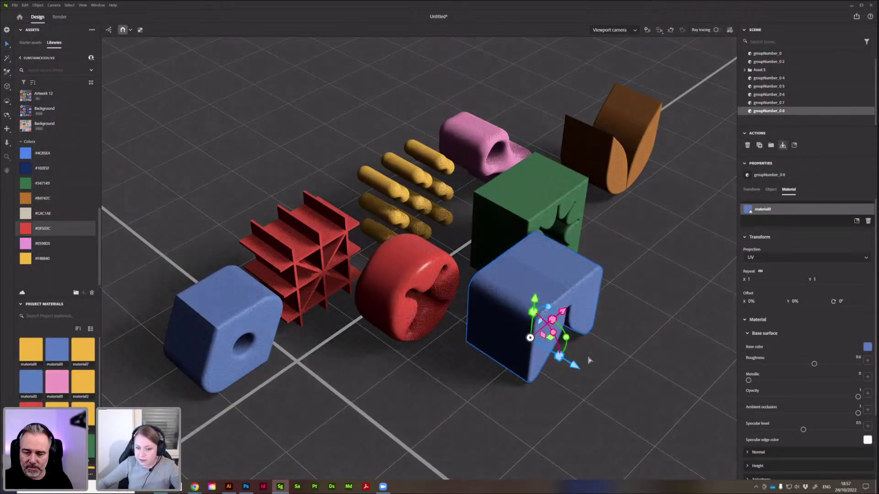
{"action": "left_click_drag", "start_coordinate": [571, 364], "coordinate": [458, 322]}
Import the yellow notched block without generating UVs, move it to the ground and place it in front of the blue block with the round hole.
{"action": "right_click_drag", "start_coordinate": [591, 352], "coordinate": [562, 339]}
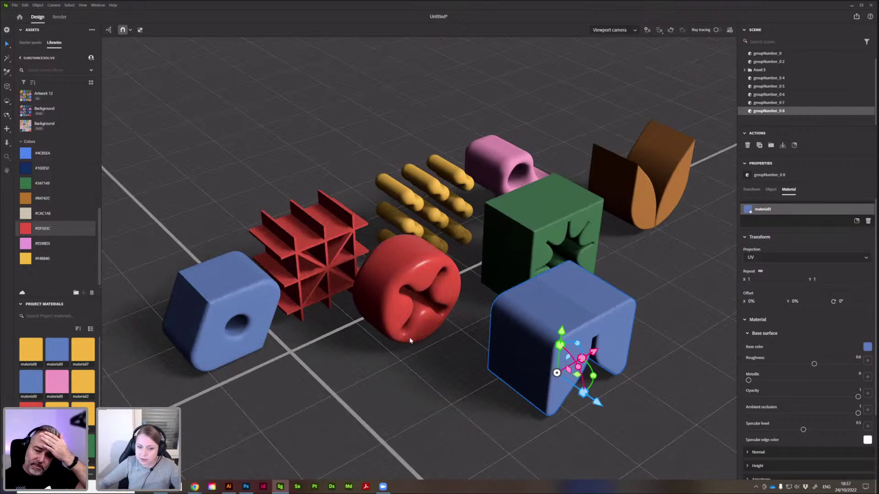
{"action": "scroll", "coordinate": [411, 340], "scroll_direction": "down", "scroll_amount": 3}
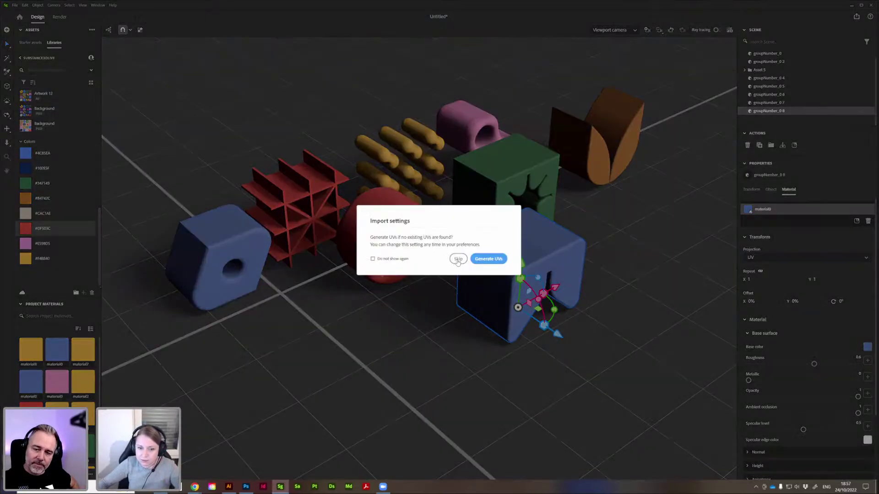
{"action": "left_click", "coordinate": [457, 260]}
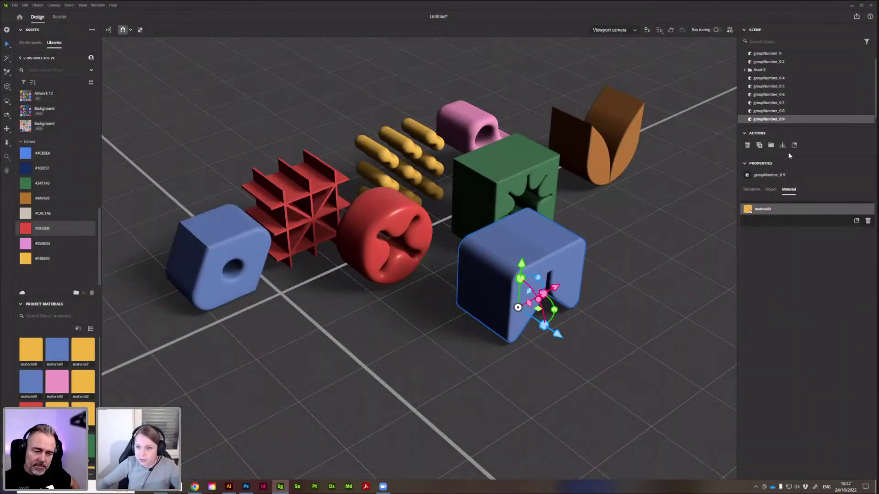
{"action": "left_click", "coordinate": [782, 145]}
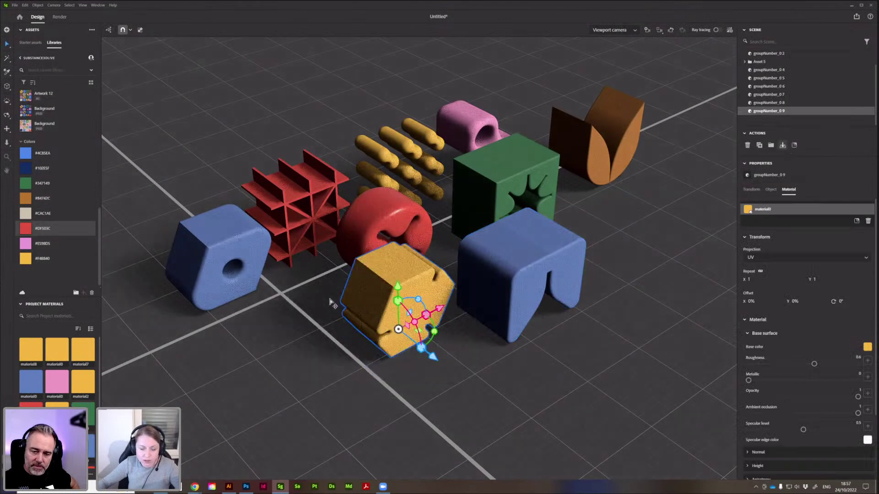
{"action": "left_click_drag", "start_coordinate": [426, 288], "coordinate": [333, 297]}
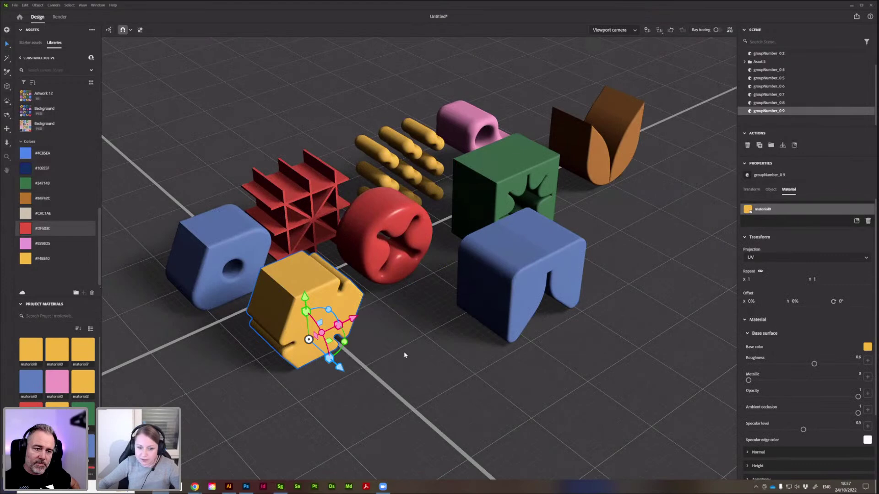
Import the pink double-lobed object and place it beyond the green block, in front of the brown curved object.
{"action": "left_click_drag", "start_coordinate": [404, 354], "coordinate": [404, 353]}
{"action": "key", "text": "Return"}
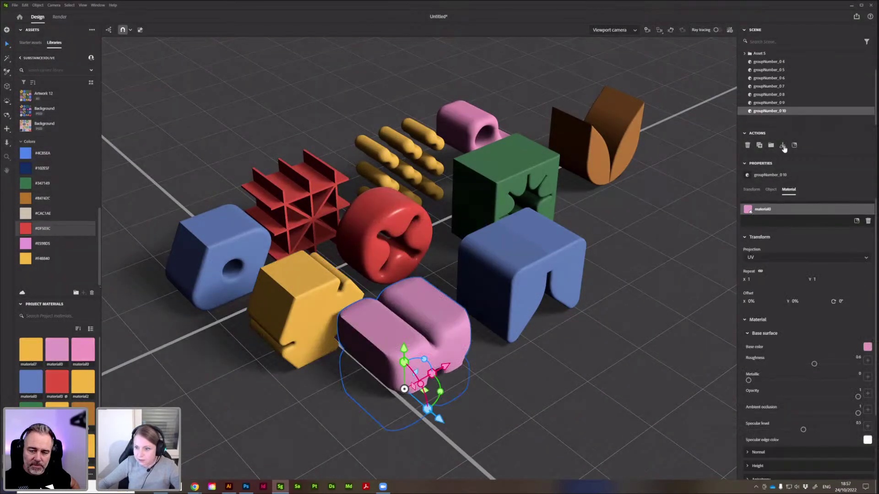
{"action": "left_click_drag", "start_coordinate": [453, 330], "coordinate": [567, 308]}
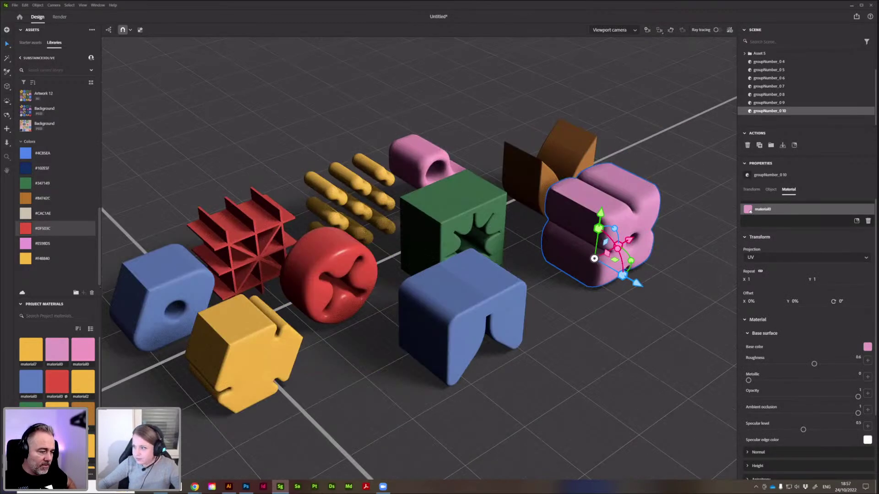
{"action": "right_click_drag", "start_coordinate": [705, 321], "coordinate": [519, 356]}
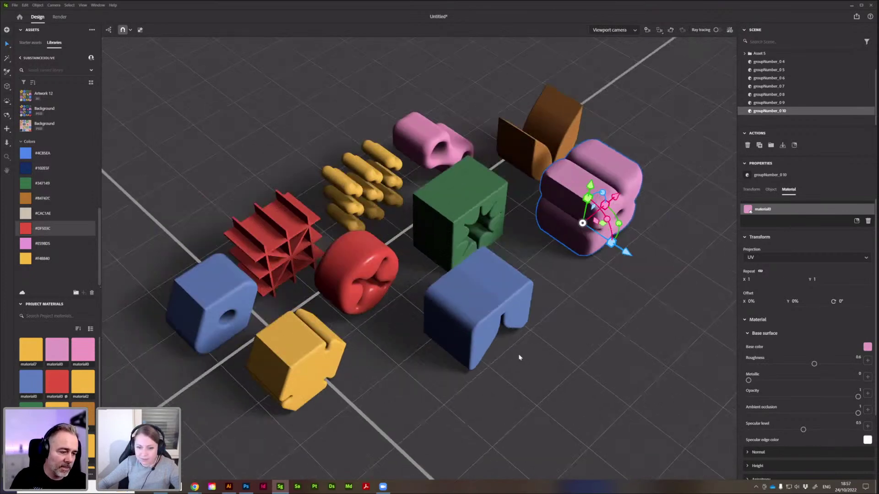
Import the paired blue rounded object, move it to the ground and shift it along the X axis beside the blue arch.
{"action": "right_click_drag", "start_coordinate": [455, 267], "coordinate": [513, 322]}
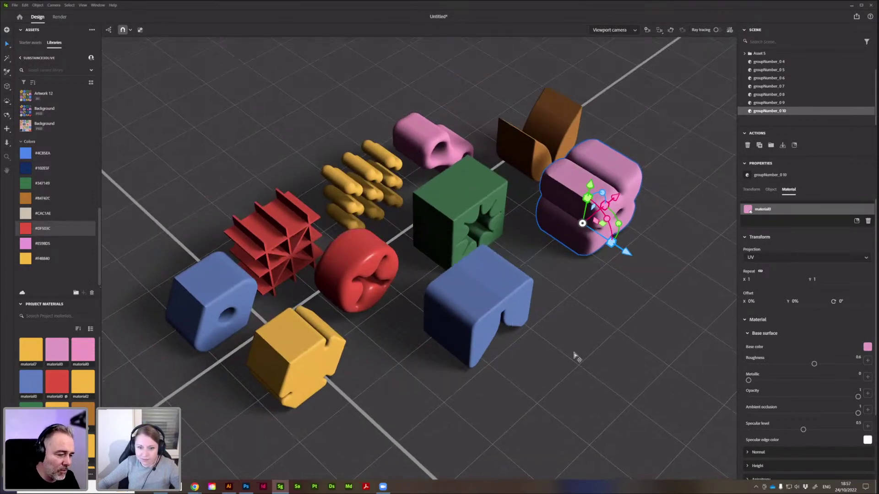
{"action": "right_click_drag", "start_coordinate": [566, 373], "coordinate": [796, 187]}
{"action": "left_click", "coordinate": [782, 146]}
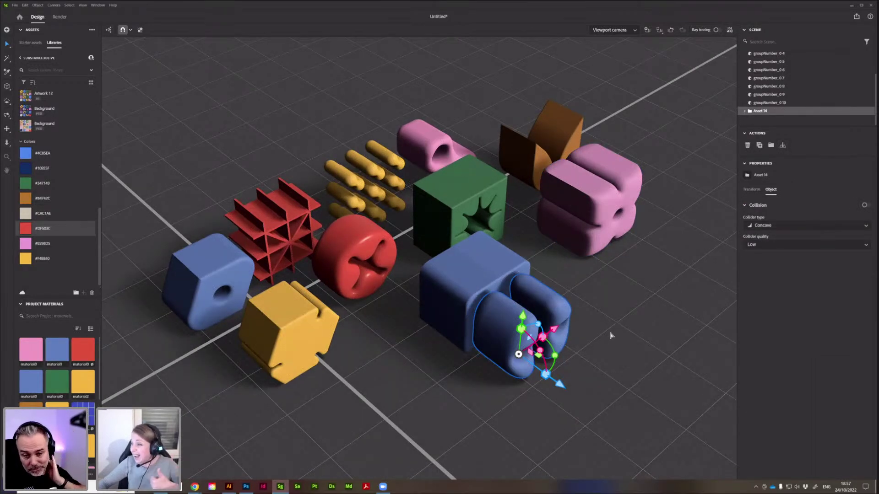
{"action": "left_click_drag", "start_coordinate": [655, 260], "coordinate": [619, 283]}
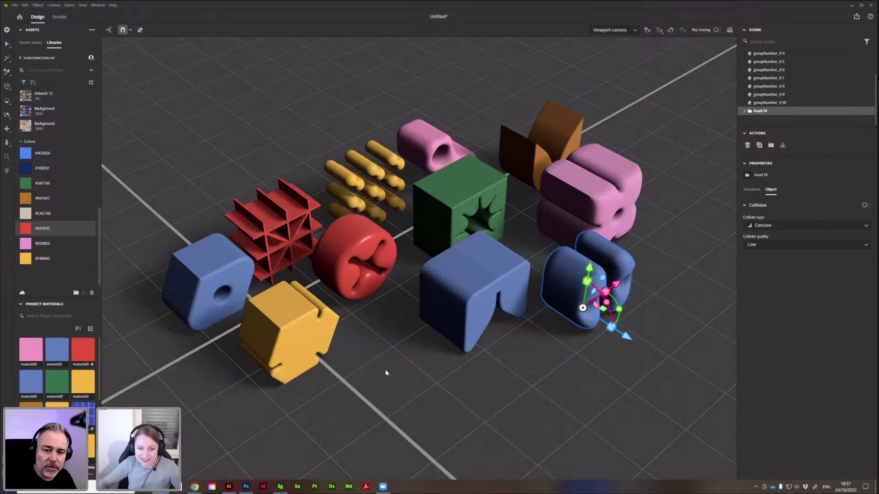
Import the hollow red object, place it between the yellow block and the blue arch, and clear the selection.
{"action": "left_click_drag", "start_coordinate": [459, 262], "coordinate": [398, 333]}
{"action": "left_click", "coordinate": [489, 257]}
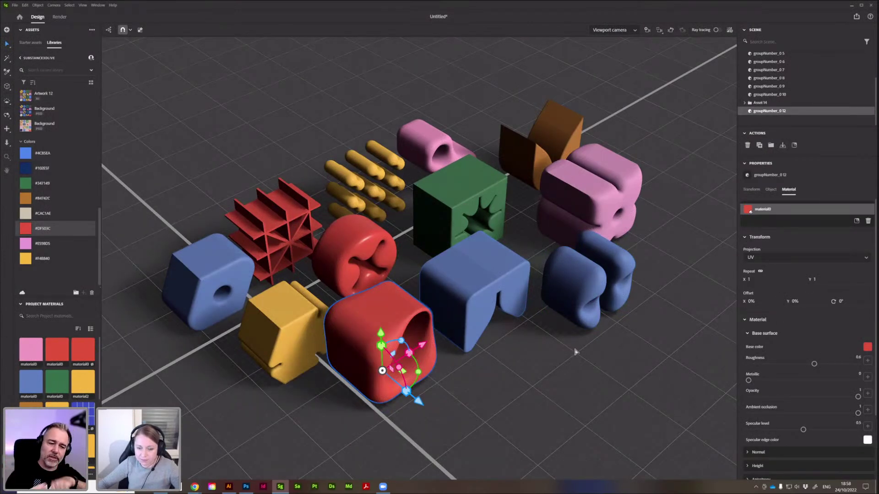
{"action": "left_click", "coordinate": [778, 258]}
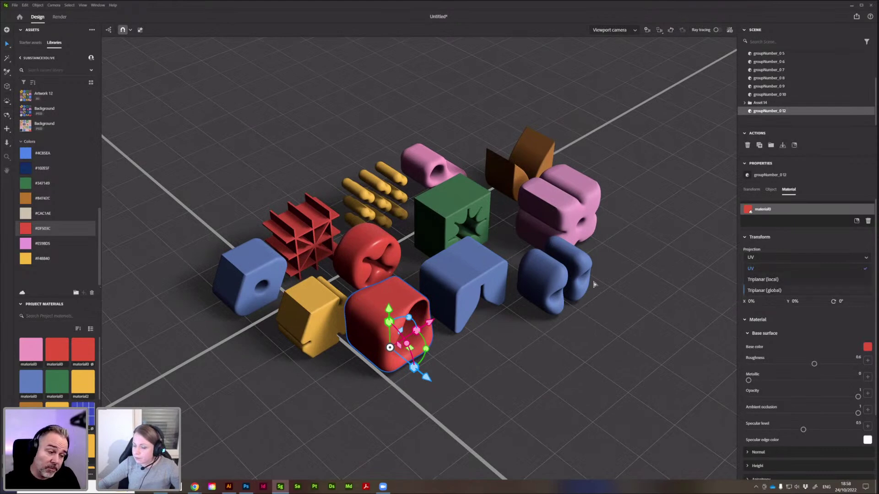
{"action": "left_click", "coordinate": [469, 343]}
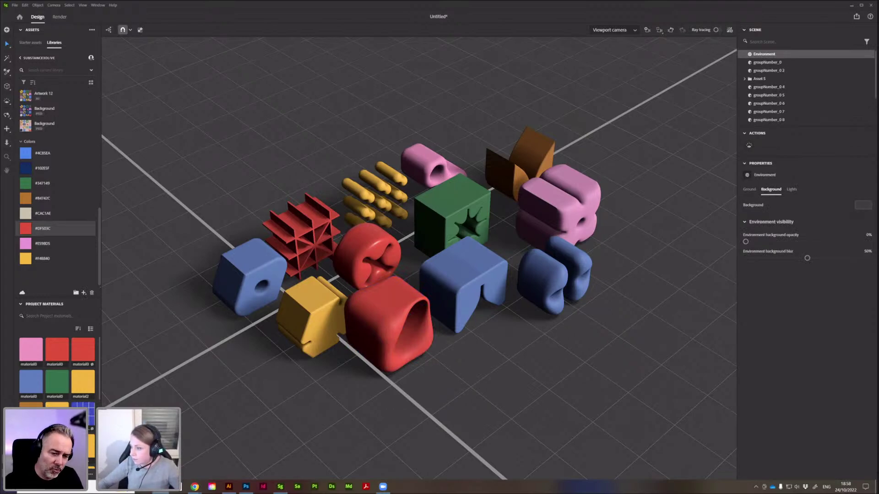
Import the blue object with the angular cutout and move it along the X axis past the pink double-lobed object.
{"action": "left_click", "coordinate": [461, 264]}
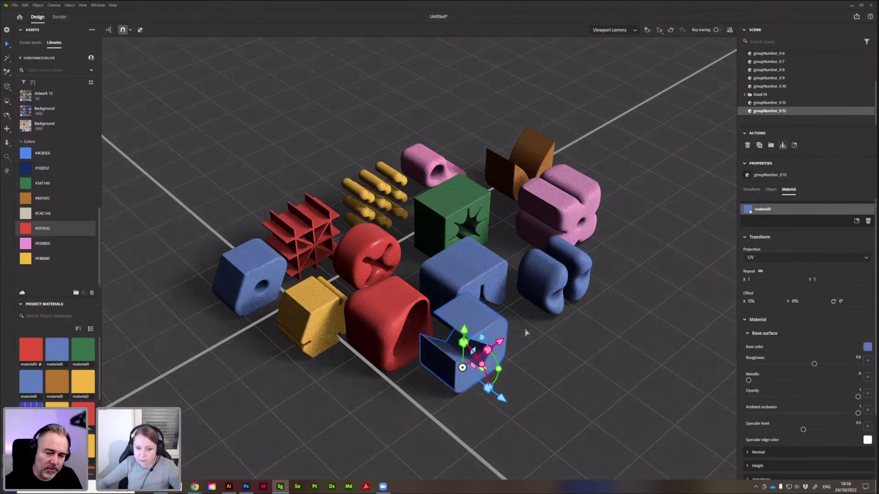
{"action": "left_click_drag", "start_coordinate": [526, 333], "coordinate": [673, 200]}
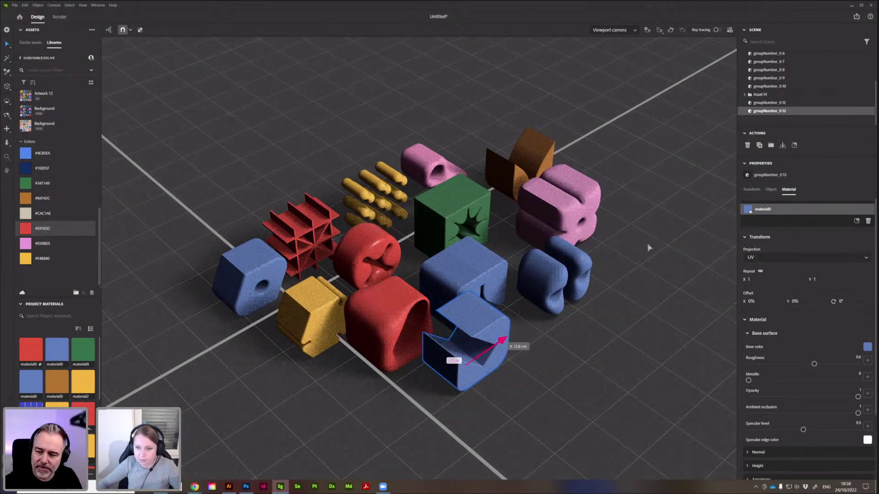
{"action": "left_click_drag", "start_coordinate": [573, 309], "coordinate": [575, 295]}
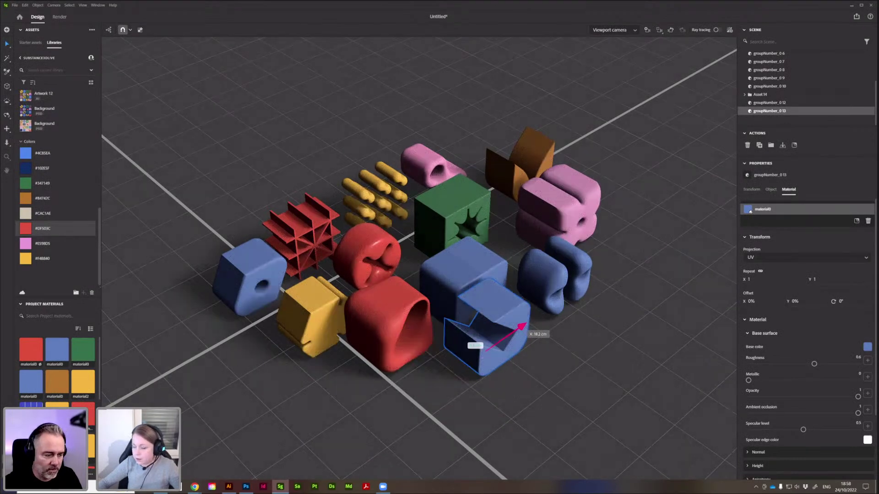
{"action": "left_click_drag", "start_coordinate": [523, 326], "coordinate": [664, 215]}
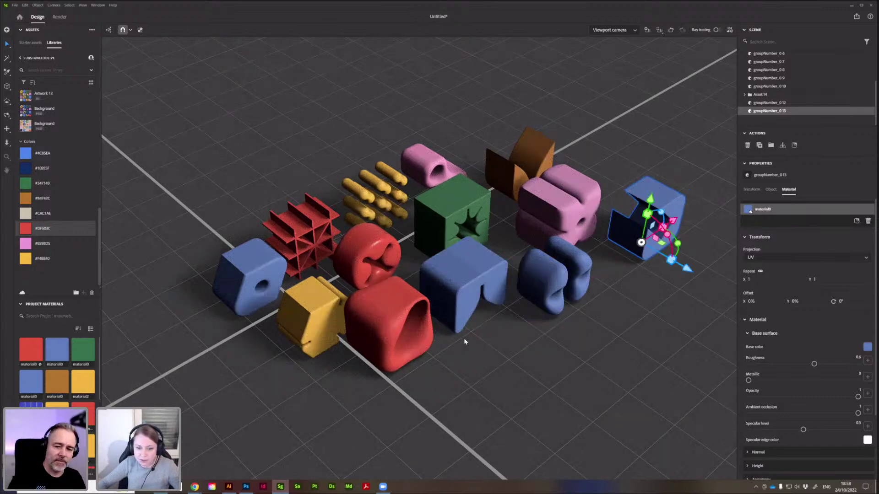
Import the wavy yellow object, drop it to the ground and move it in front of the yellow block and hollow red object.
{"action": "middle_click_drag", "start_coordinate": [494, 273], "coordinate": [456, 275]}
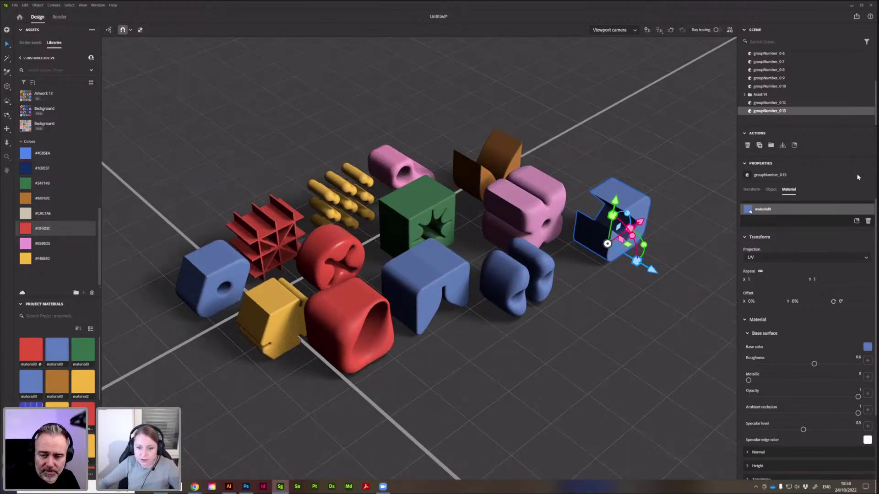
{"action": "left_click", "coordinate": [782, 146]}
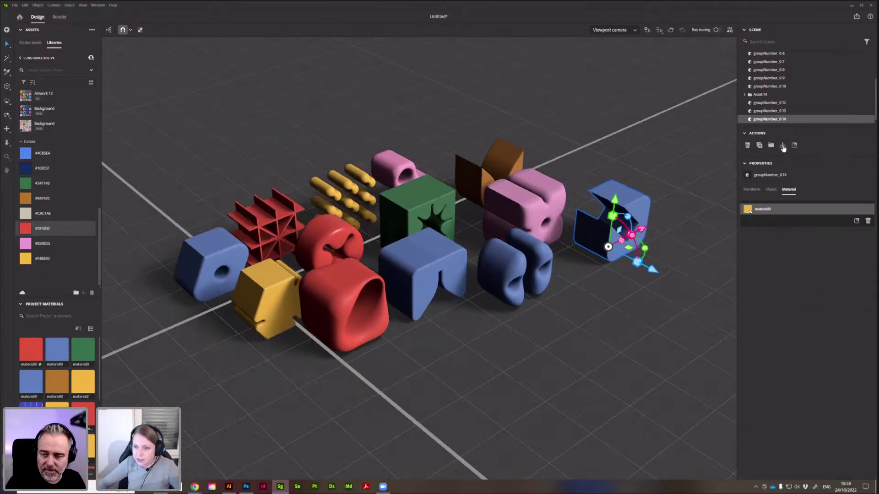
{"action": "left_click", "coordinate": [506, 321]}
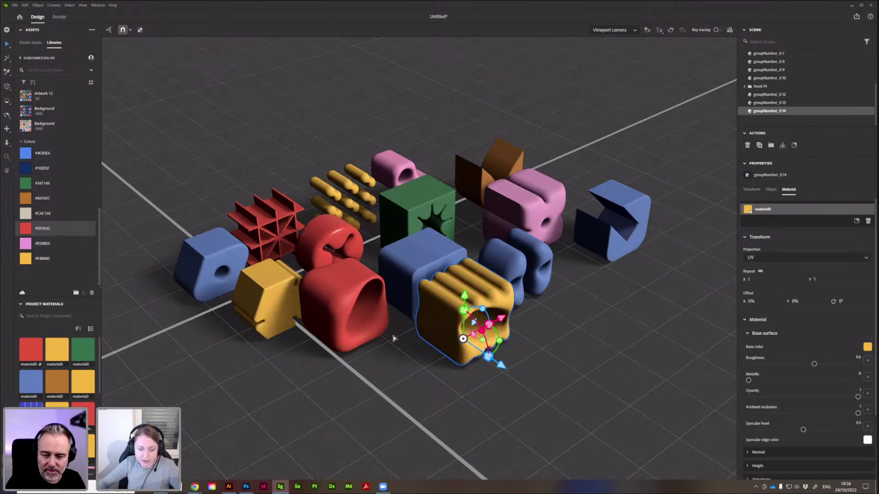
{"action": "left_click_drag", "start_coordinate": [502, 318], "coordinate": [511, 313]}
{"action": "left_click_drag", "start_coordinate": [357, 231], "coordinate": [431, 304]}
{"action": "middle_click_drag", "start_coordinate": [424, 311], "coordinate": [439, 278]}
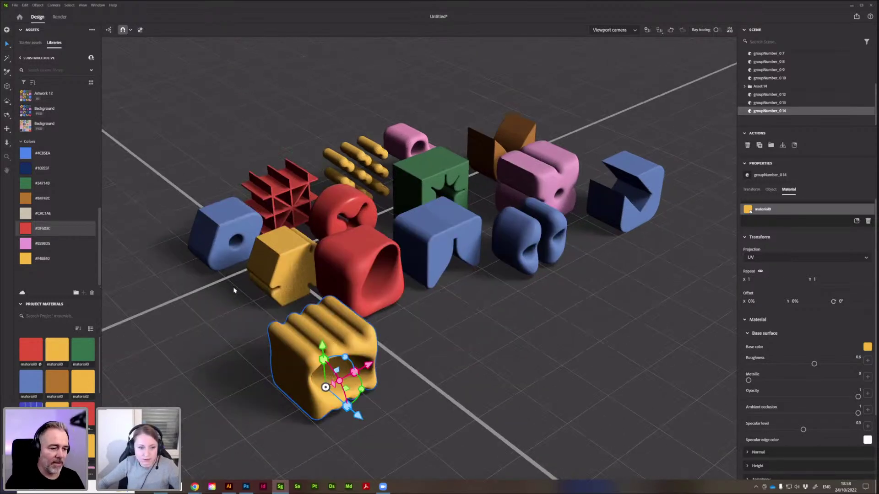
{"action": "left_click_drag", "start_coordinate": [234, 290], "coordinate": [458, 264], "text": "alt"}
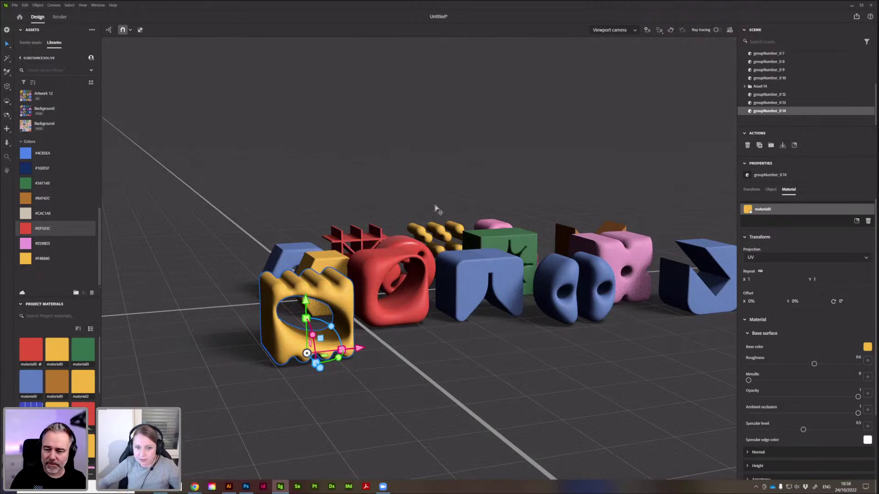
{"action": "left_click_drag", "start_coordinate": [437, 210], "coordinate": [395, 204], "text": "alt"}
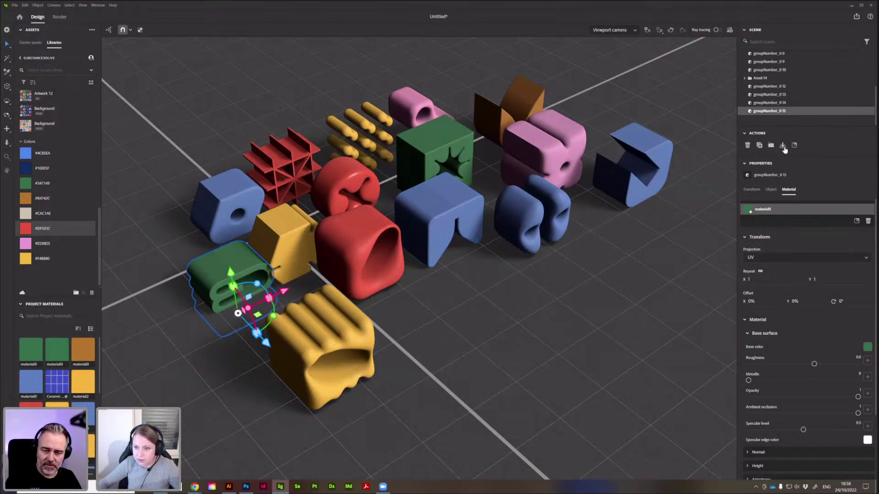
Import the green object with horizontal slots, drop it to the ground and shift it along the X axis beside the yellow block.
{"action": "left_click_drag", "start_coordinate": [258, 274], "coordinate": [280, 266]}
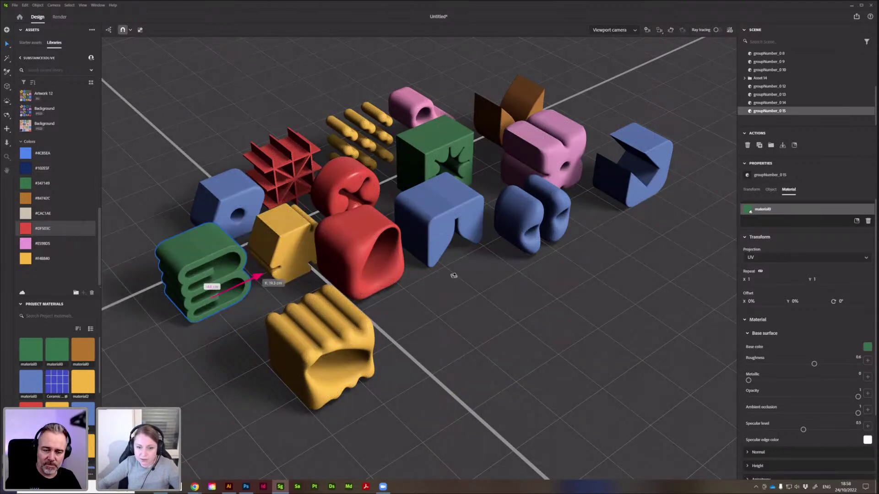
{"action": "scroll", "coordinate": [452, 285], "scroll_direction": "down", "scroll_amount": 2}
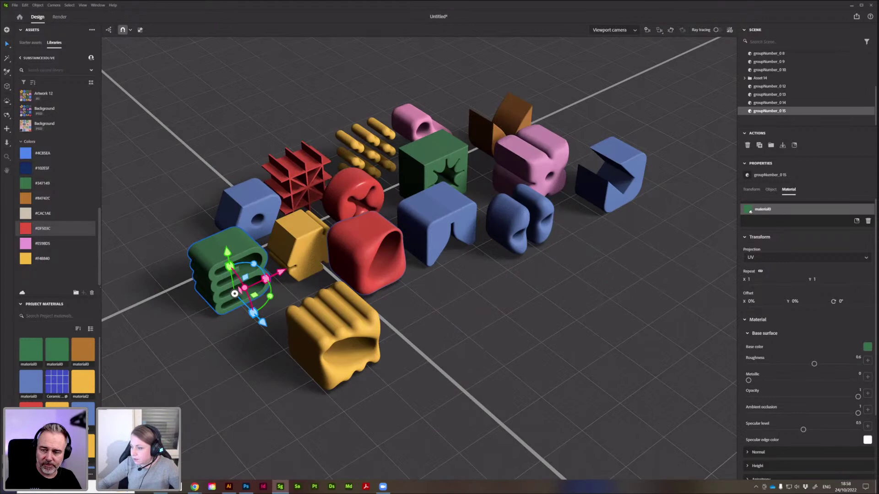
{"action": "right_click_drag", "start_coordinate": [452, 284], "coordinate": [446, 280]}
{"action": "right_click_drag", "start_coordinate": [467, 337], "coordinate": [458, 261]}
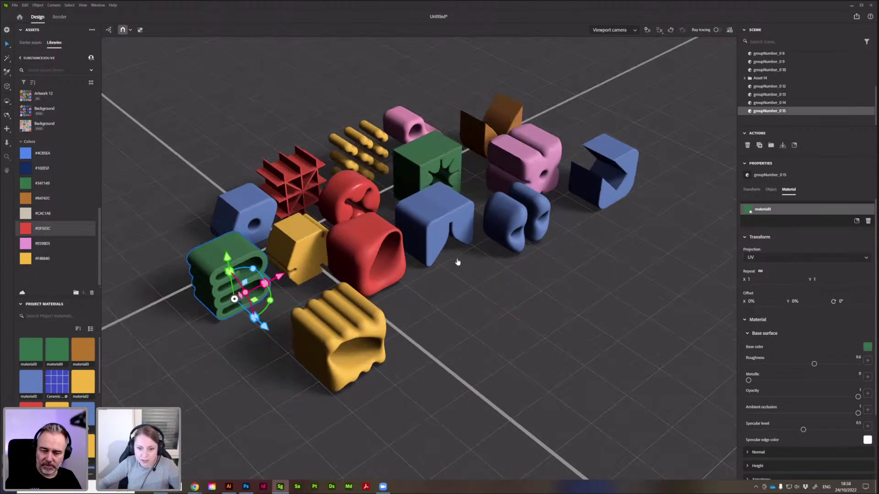
Import the pink three-tiered object and place it on the ground in front of the blue arch.
{"action": "left_click_drag", "start_coordinate": [464, 294], "coordinate": [464, 294]}
{"action": "left_click", "coordinate": [489, 259]}
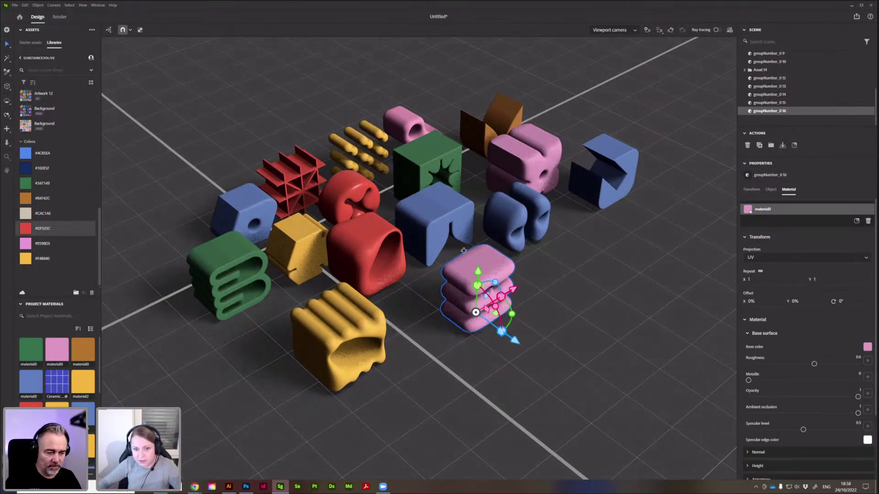
Examine the pink three-tiered object up close from a low angle and review the whole arrangement from above.
{"action": "right_click_drag", "start_coordinate": [464, 251], "coordinate": [488, 256]}
{"action": "scroll", "coordinate": [526, 287], "scroll_direction": "up", "scroll_amount": 3}
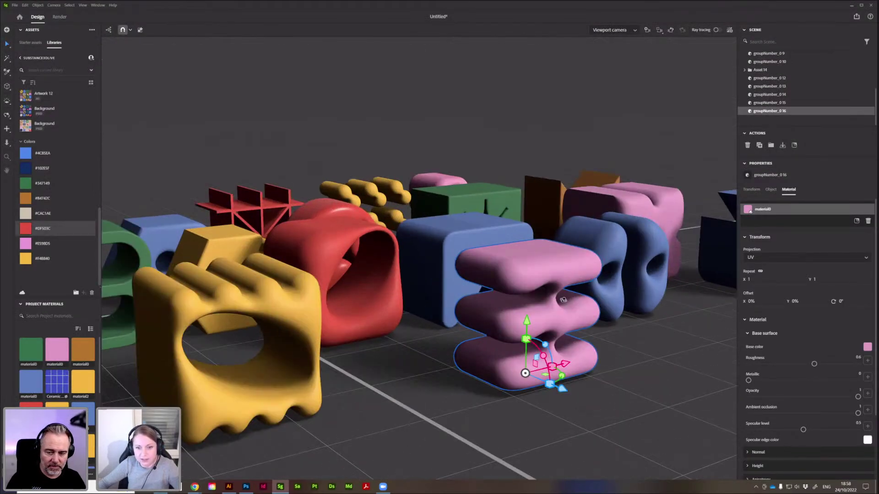
{"action": "scroll", "coordinate": [563, 301], "scroll_direction": "up", "scroll_amount": 3}
{"action": "scroll", "coordinate": [563, 301], "scroll_direction": "up", "scroll_amount": 3}
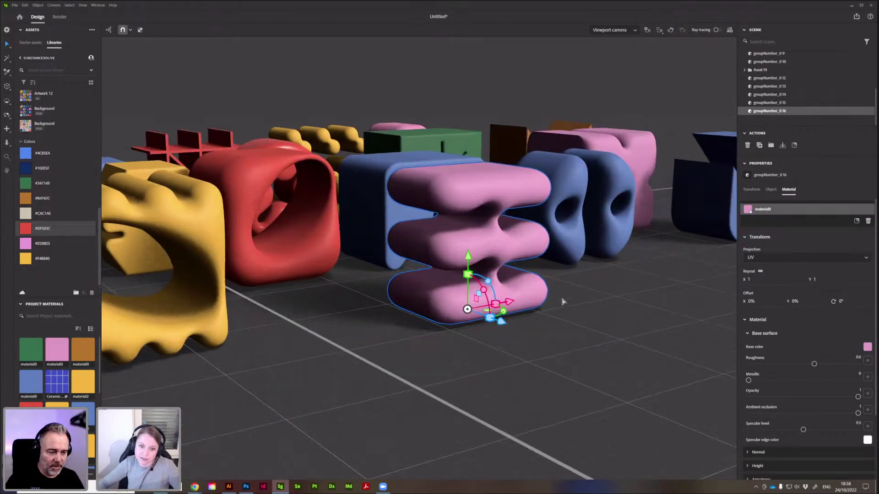
{"action": "scroll", "coordinate": [435, 191], "scroll_direction": "up", "scroll_amount": 4}
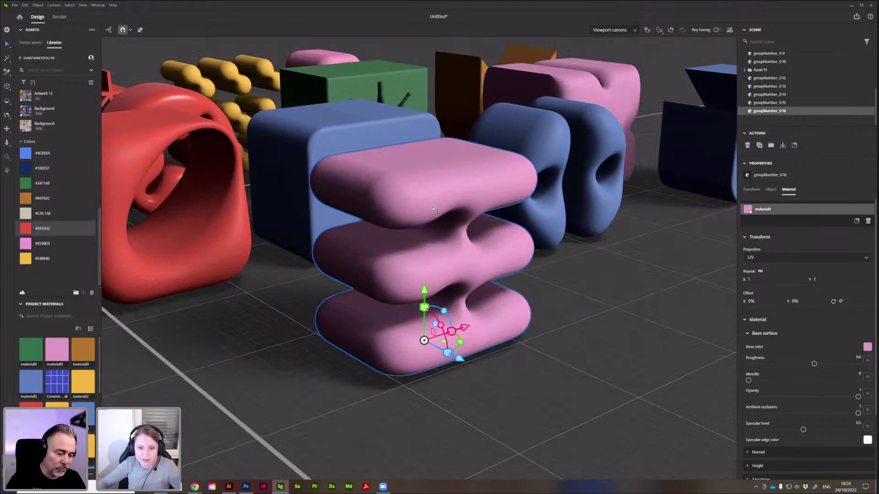
{"action": "scroll", "coordinate": [434, 212], "scroll_direction": "down", "scroll_amount": 4}
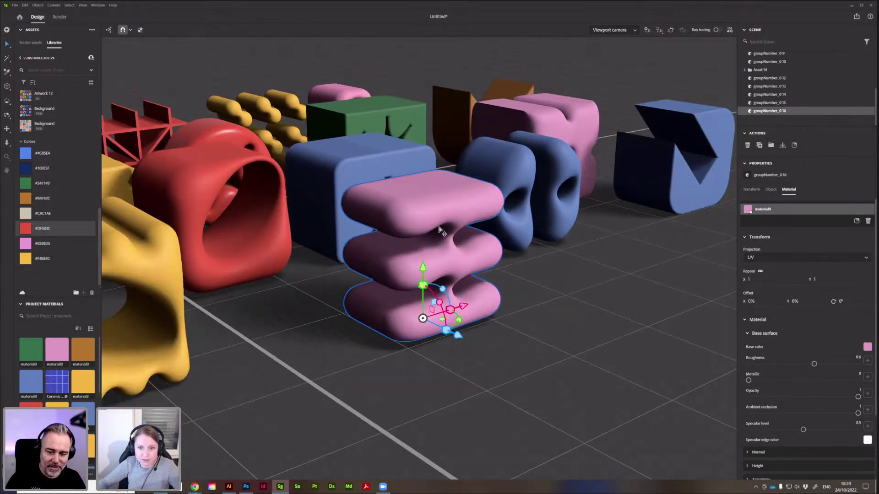
{"action": "scroll", "coordinate": [441, 232], "scroll_direction": "down", "scroll_amount": 3}
{"action": "scroll", "coordinate": [508, 231], "scroll_direction": "down", "scroll_amount": 3}
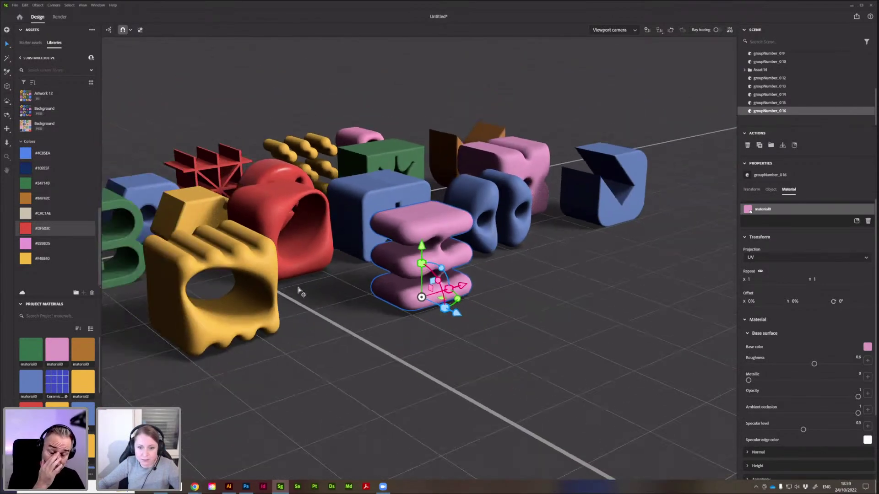
{"action": "scroll", "coordinate": [613, 283], "scroll_direction": "down", "scroll_amount": 3}
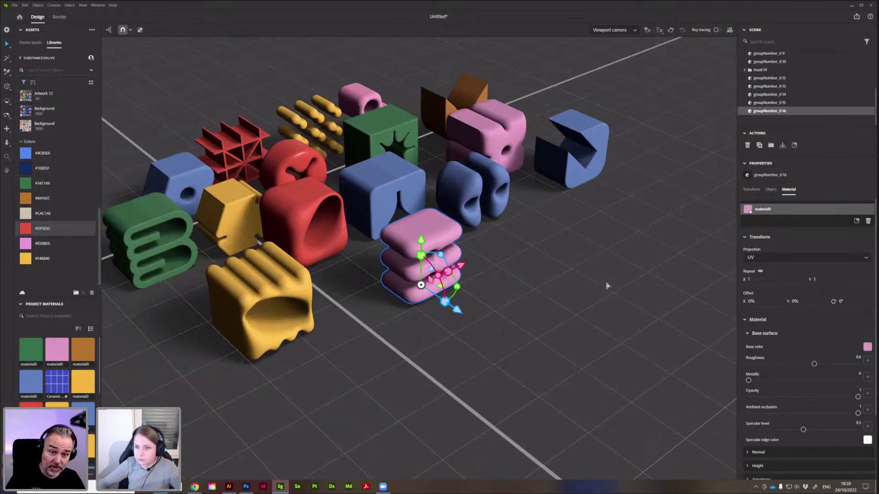
{"action": "middle_click_drag", "start_coordinate": [607, 286], "coordinate": [615, 292]}
{"action": "scroll", "coordinate": [607, 285], "scroll_direction": "up", "scroll_amount": 2}
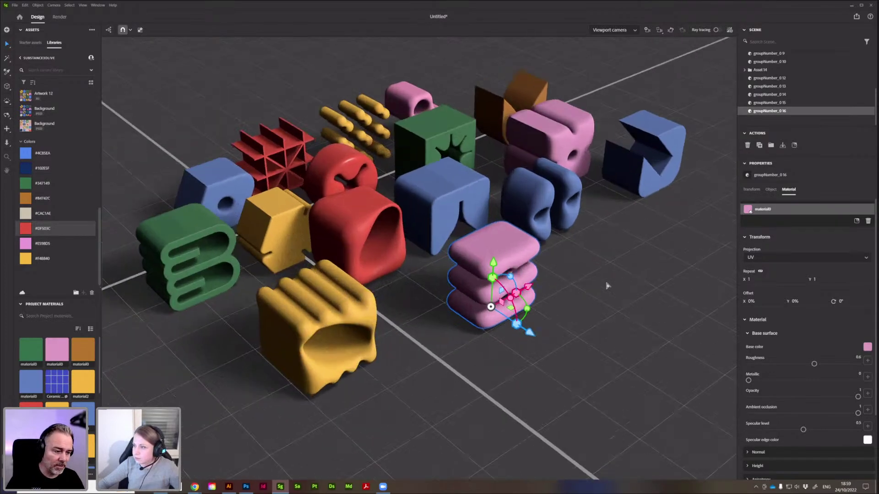
Clear the selection and import the beige curved backdrop without generating UVs.
{"action": "left_click", "coordinate": [601, 285]}
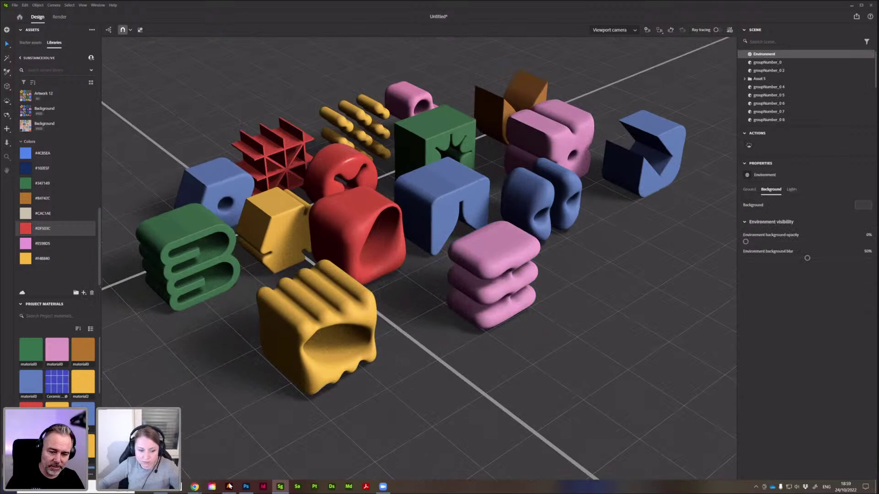
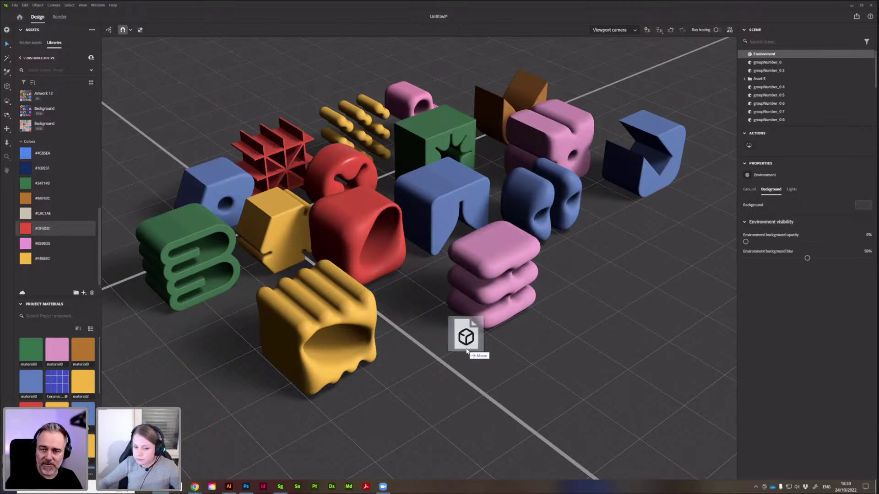
{"action": "left_click_drag", "start_coordinate": [460, 334], "coordinate": [465, 353]}
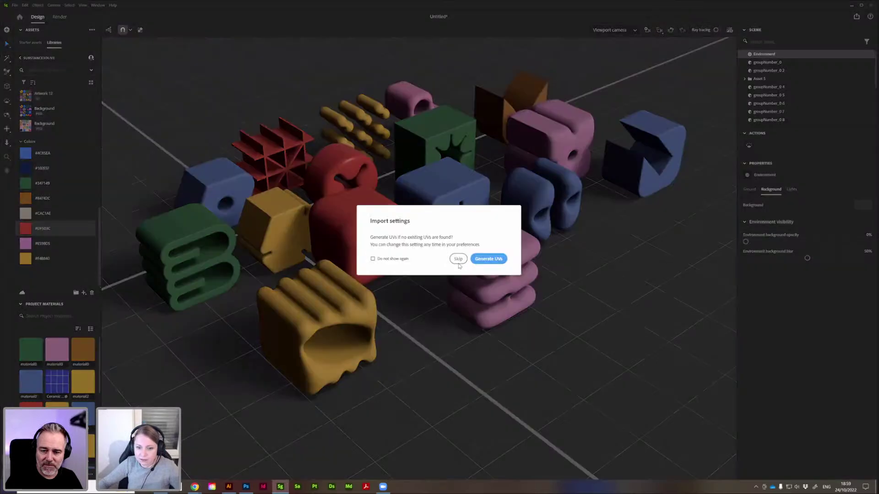
{"action": "left_click", "coordinate": [458, 261]}
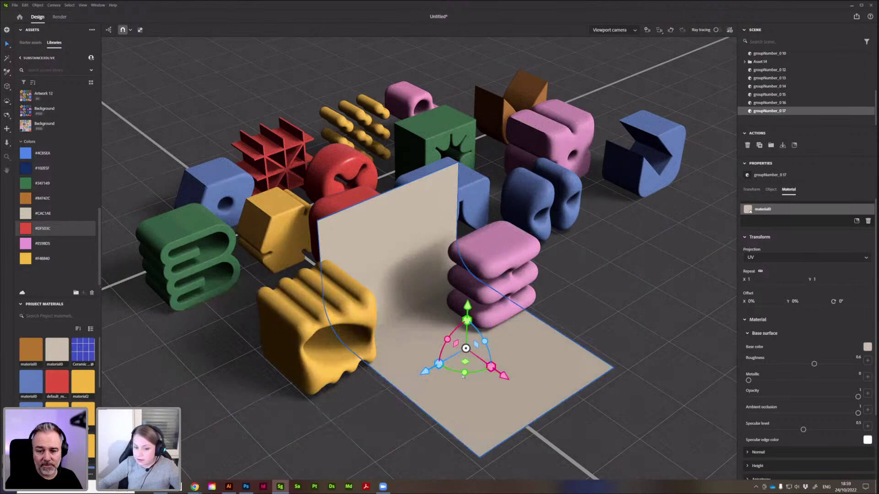
Enlarge the beige backdrop and shift it along its horizontal axes so it extends beneath and behind the arranged objects.
{"action": "left_click_drag", "start_coordinate": [467, 320], "coordinate": [501, 239]}
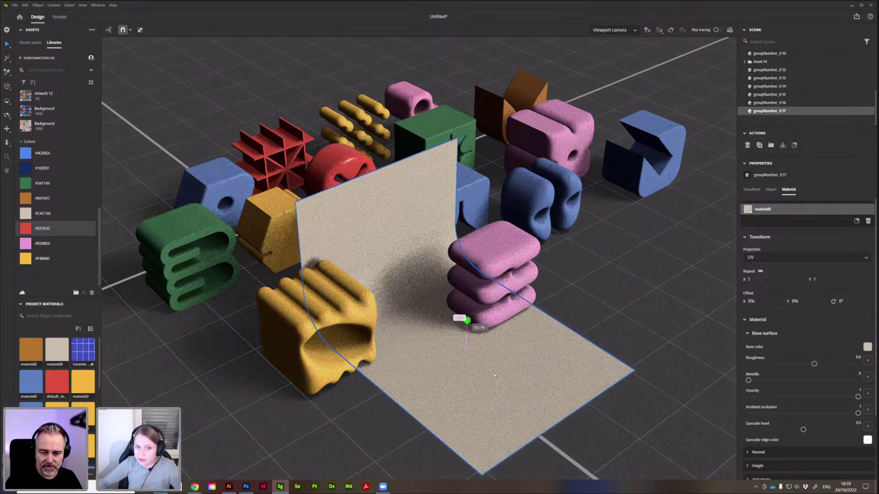
{"action": "left_click_drag", "start_coordinate": [495, 375], "coordinate": [430, 334]}
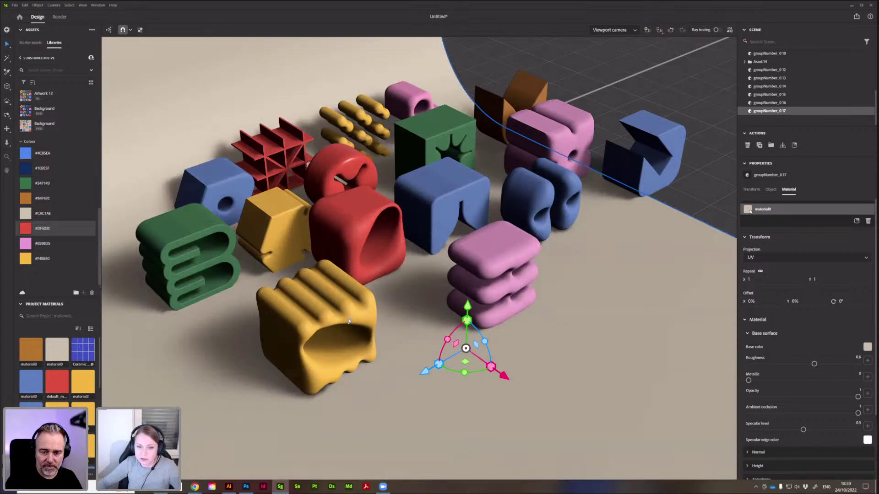
{"action": "left_click_drag", "start_coordinate": [503, 375], "coordinate": [410, 322]}
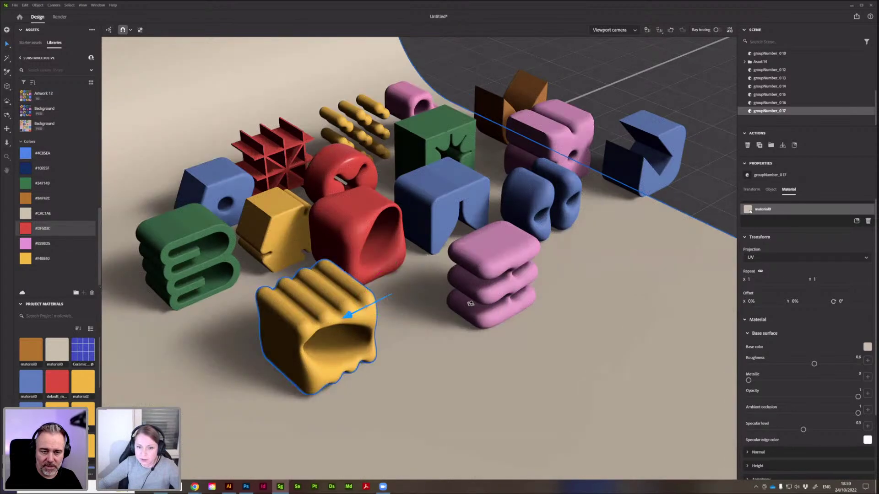
{"action": "key", "text": "ctrl+z"}
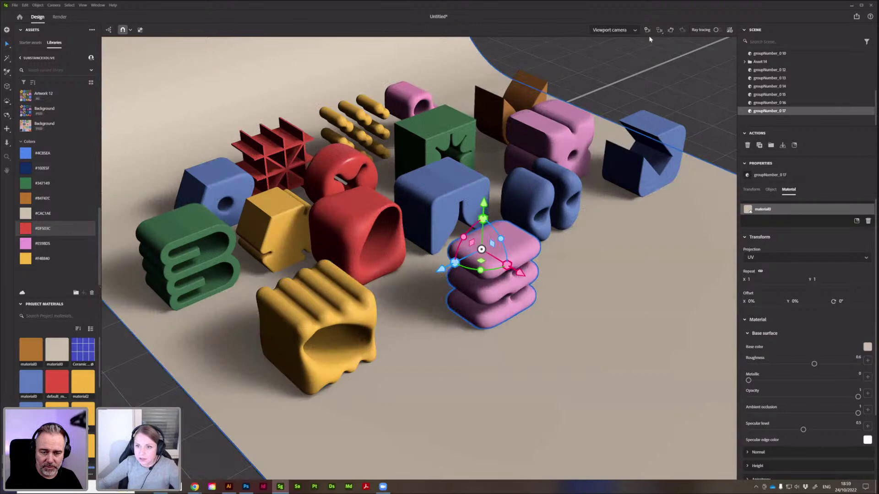
Frame the arranged objects on the backdrop and add a new camera from that view.
{"action": "left_click_drag", "start_coordinate": [647, 31], "coordinate": [641, 78]}
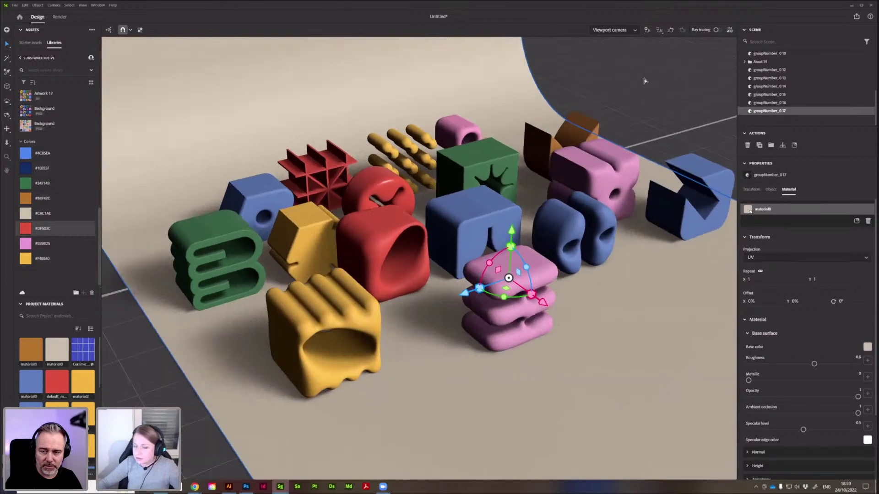
{"action": "left_click", "coordinate": [647, 31]}
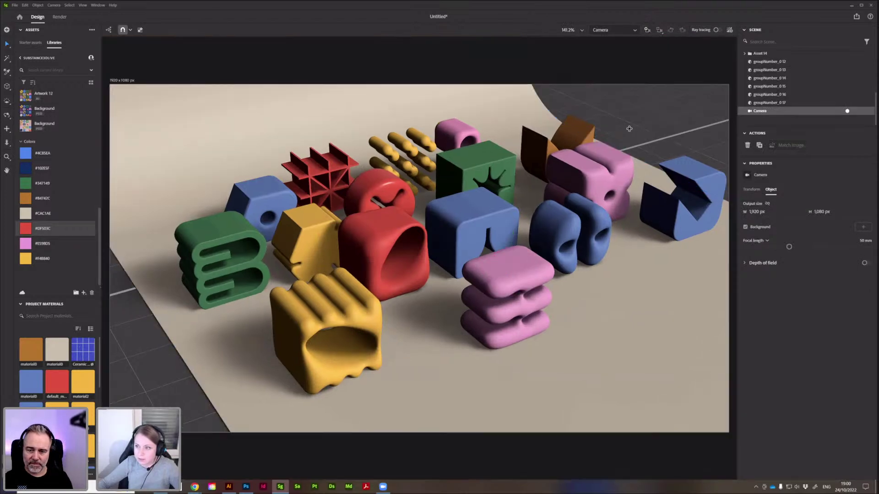
{"action": "middle_click_drag", "start_coordinate": [628, 171], "coordinate": [601, 187]}
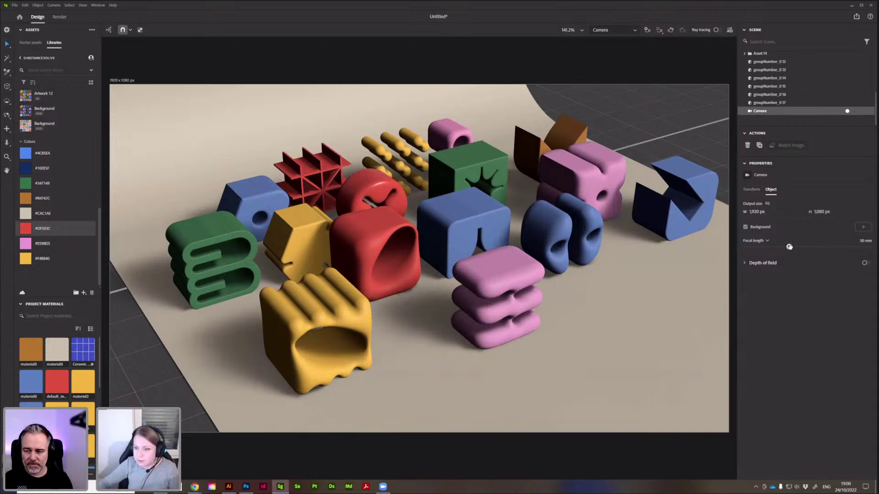
Set the camera's focal length to 105 mm and reframe the shot around the whole group of objects.
{"action": "left_click_drag", "start_coordinate": [789, 246], "coordinate": [854, 244]}
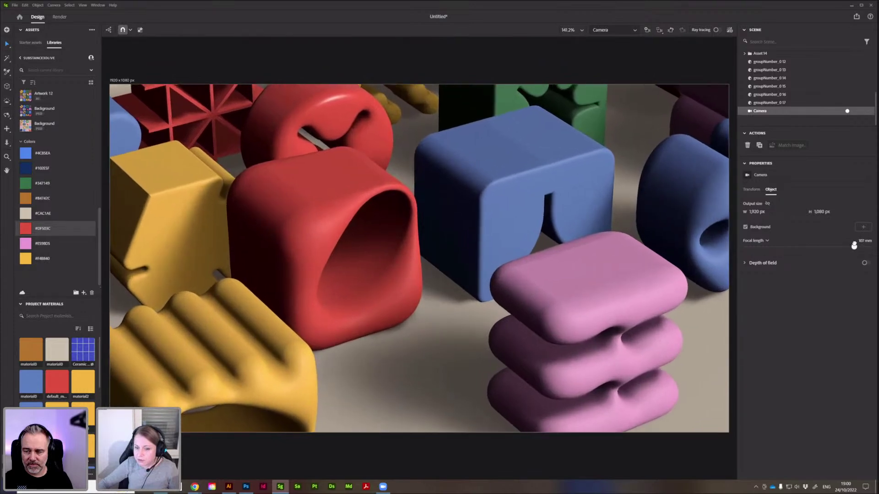
{"action": "scroll", "coordinate": [500, 244], "scroll_direction": "down", "scroll_amount": 5}
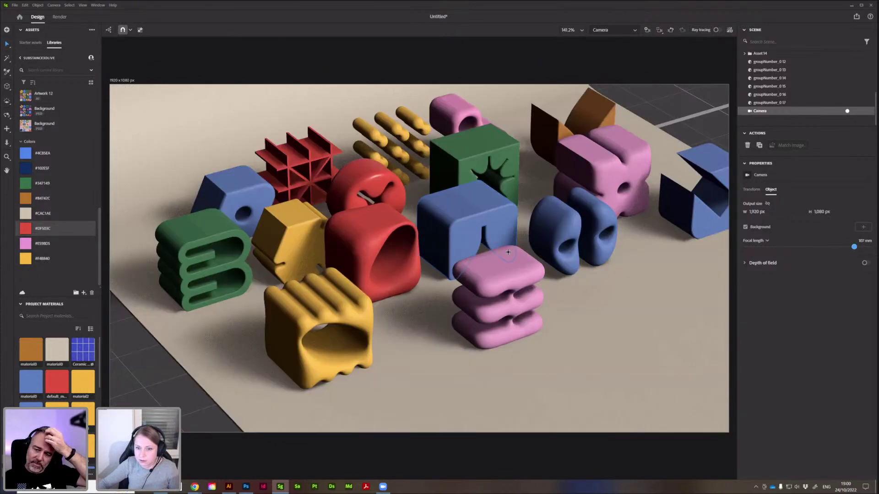
{"action": "scroll", "coordinate": [529, 252], "scroll_direction": "down", "scroll_amount": 1}
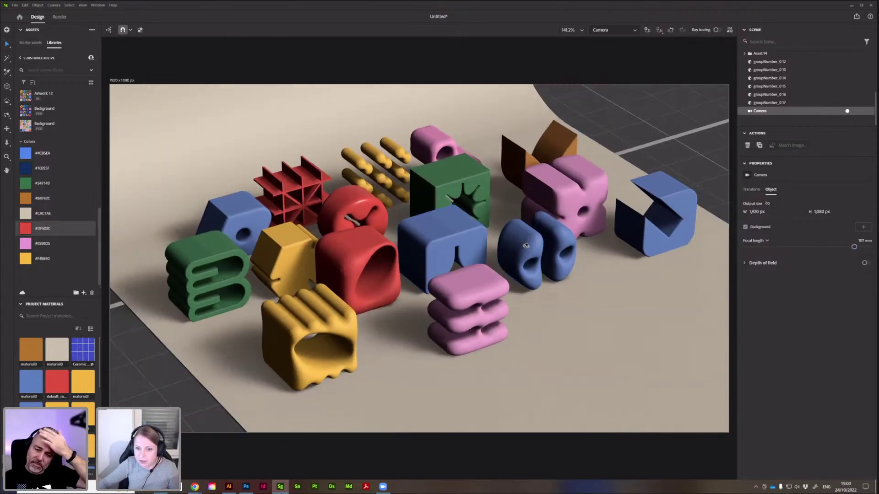
{"action": "right_click_drag", "start_coordinate": [517, 272], "coordinate": [509, 260]}
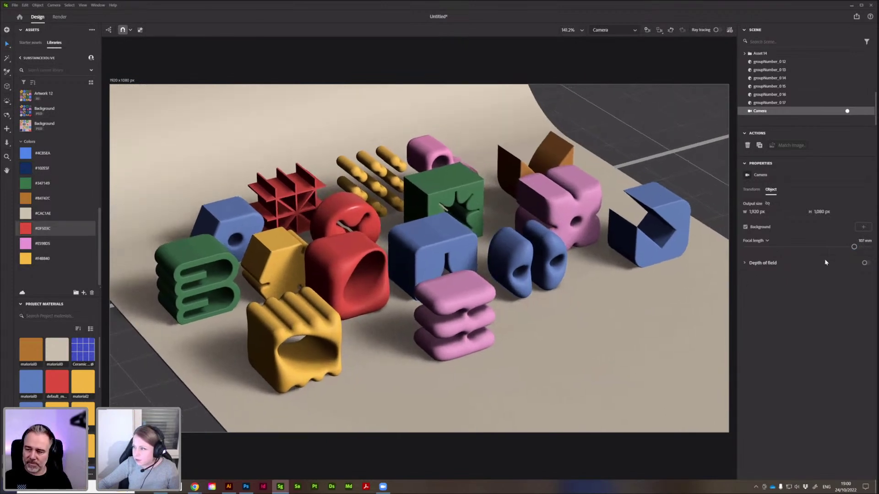
{"action": "left_click_drag", "start_coordinate": [854, 247], "coordinate": [815, 247]}
{"action": "left_click_drag", "start_coordinate": [812, 246], "coordinate": [851, 247]}
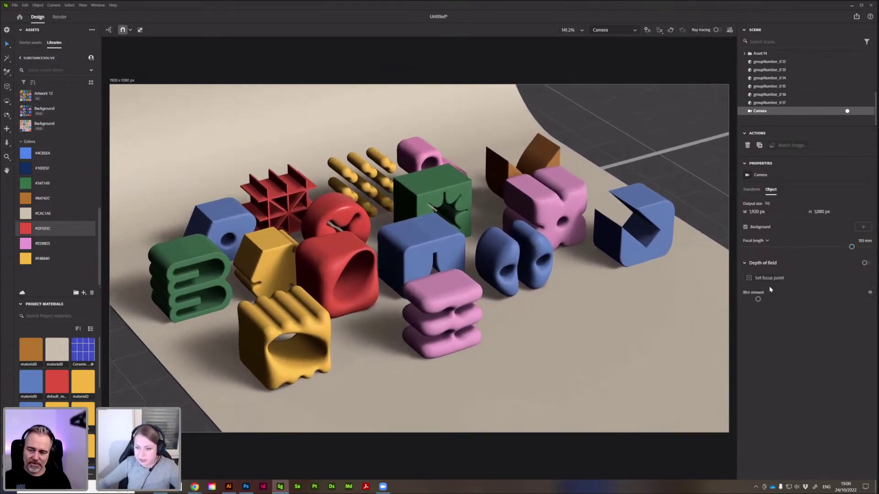
Enable the camera's depth of field and set the focus point on the top of the blue arch.
{"action": "left_click", "coordinate": [865, 263]}
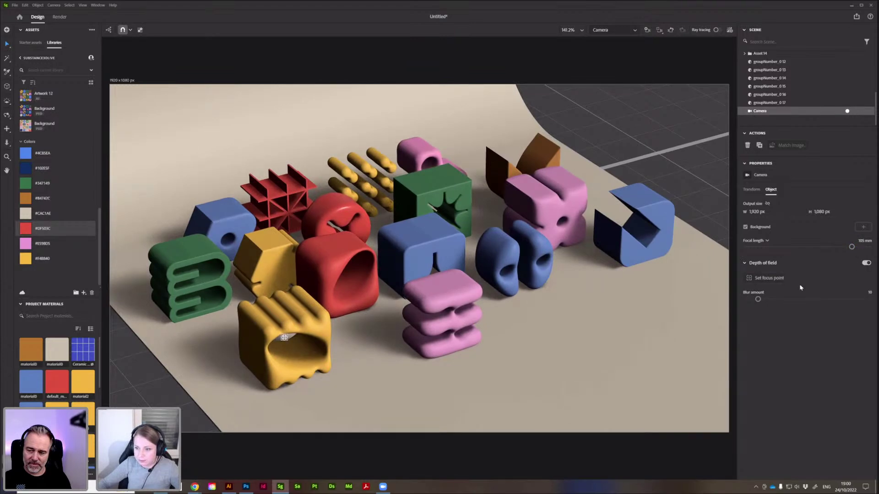
{"action": "left_click", "coordinate": [763, 278]}
{"action": "left_click", "coordinate": [431, 231]}
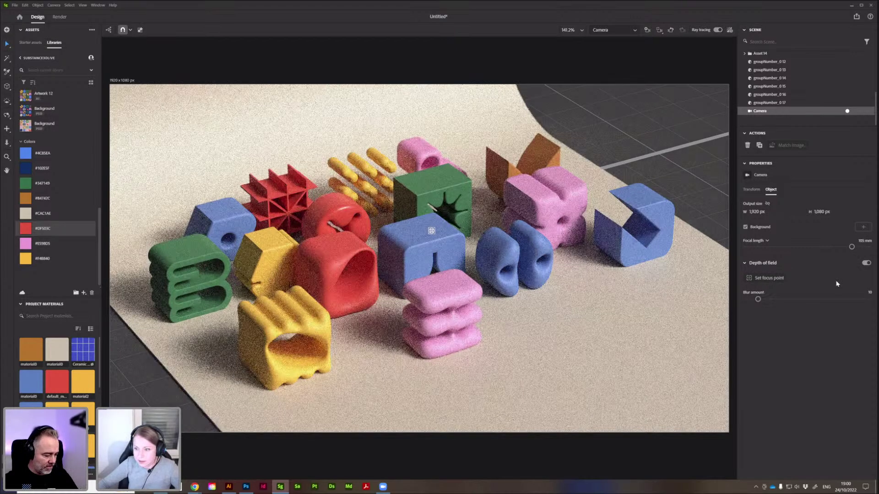
Increase the camera's depth-of-field blur amount.
{"action": "left_click_drag", "start_coordinate": [762, 302], "coordinate": [788, 299]}
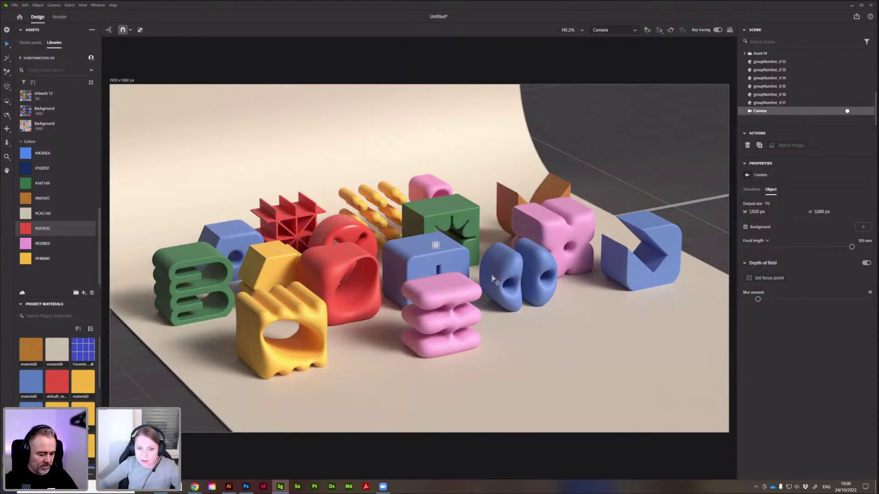
{"action": "left_click_drag", "start_coordinate": [758, 299], "coordinate": [763, 299]}
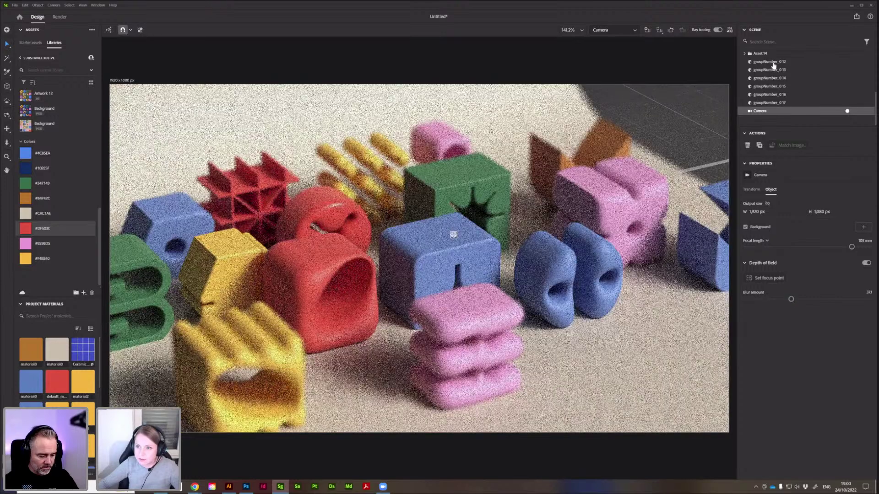
Stretch the beige backdrop along its Z axis to a scale of 6.6 so it fills the camera frame.
{"action": "left_click", "coordinate": [481, 278]}
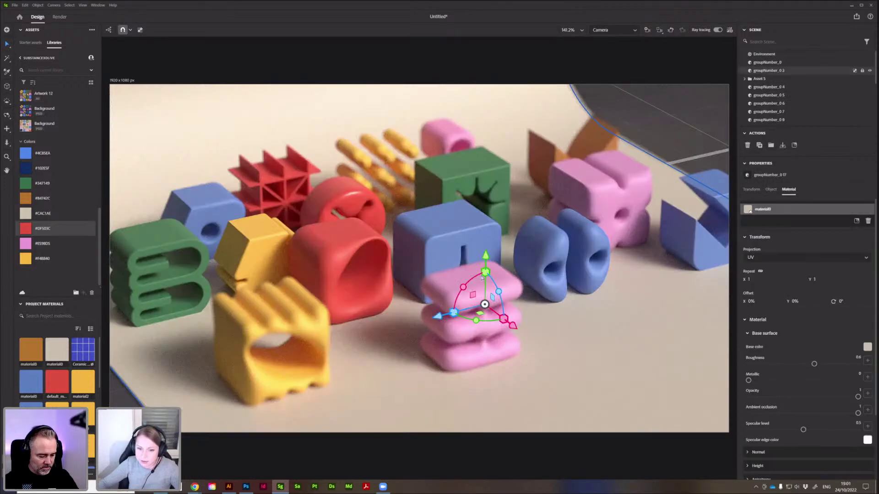
{"action": "key", "text": "ctrl+a"}
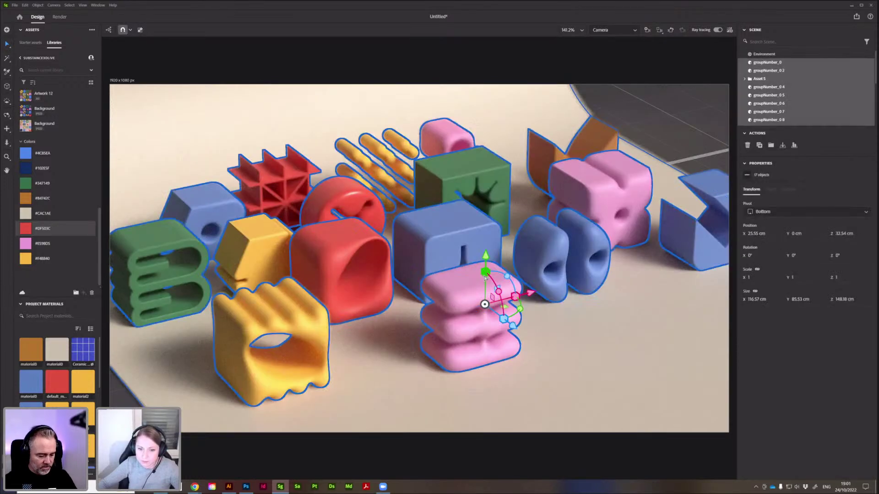
{"action": "left_click_drag", "start_coordinate": [484, 277], "coordinate": [484, 280]}
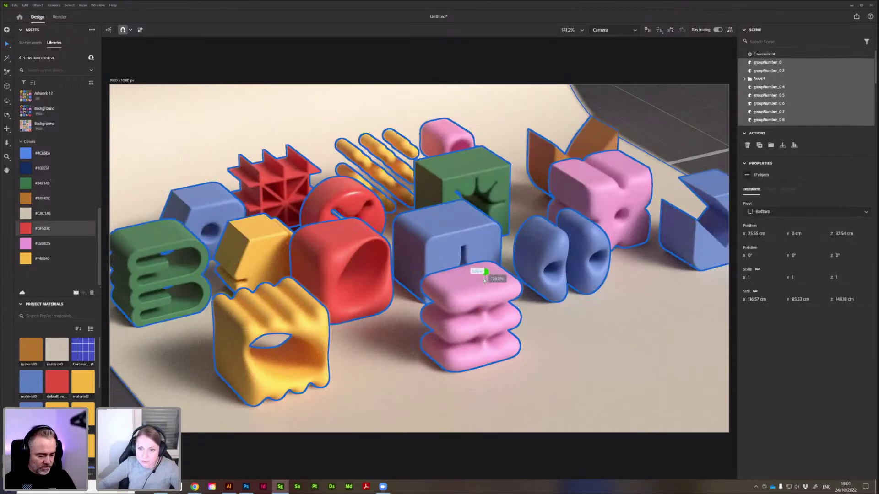
{"action": "scroll", "coordinate": [767, 107], "scroll_direction": "down", "scroll_amount": 4}
{"action": "left_click", "coordinate": [766, 105]}
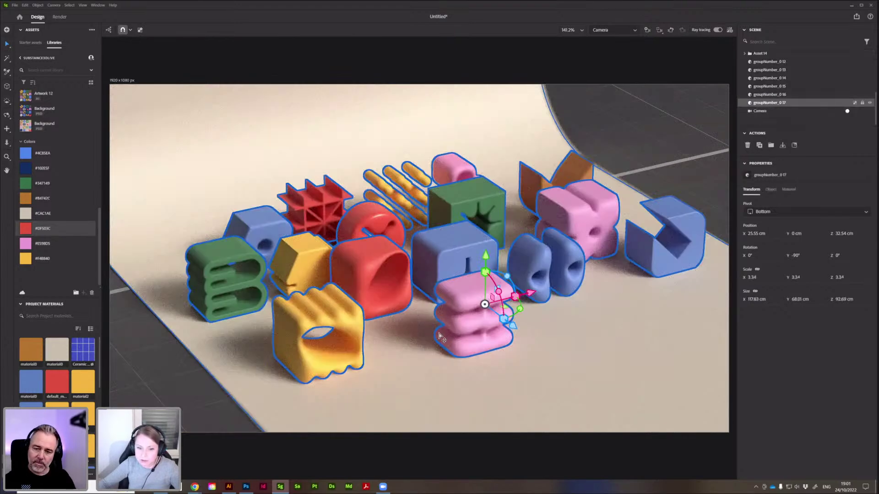
{"action": "mouse_move", "coordinate": [453, 312]}
{"action": "left_mouse_down"}
{"action": "mouse_move", "coordinate": [567, 339]}
{"action": "mouse_move", "coordinate": [554, 319]}
{"action": "mouse_move", "coordinate": [566, 320]}
{"action": "left_mouse_up"}
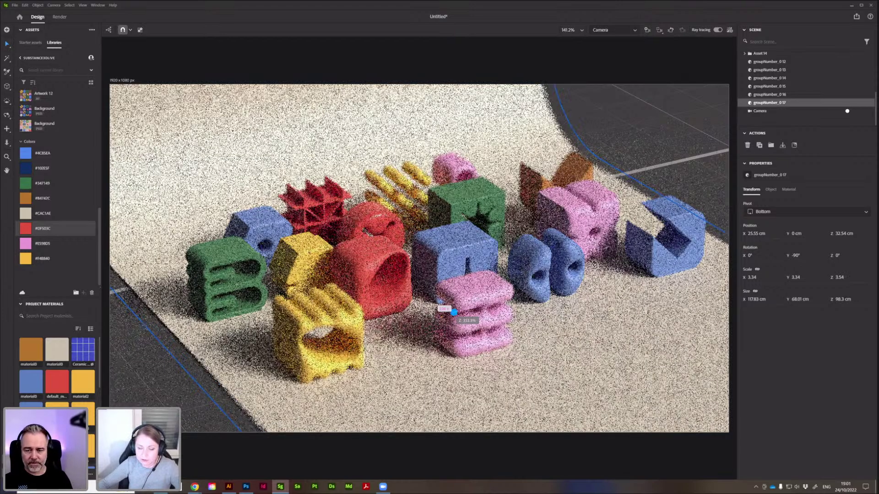
{"action": "mouse_move", "coordinate": [566, 320]}
{"action": "left_mouse_down"}
{"action": "mouse_move", "coordinate": [562, 307]}
{"action": "mouse_move", "coordinate": [567, 313]}
{"action": "left_mouse_up"}
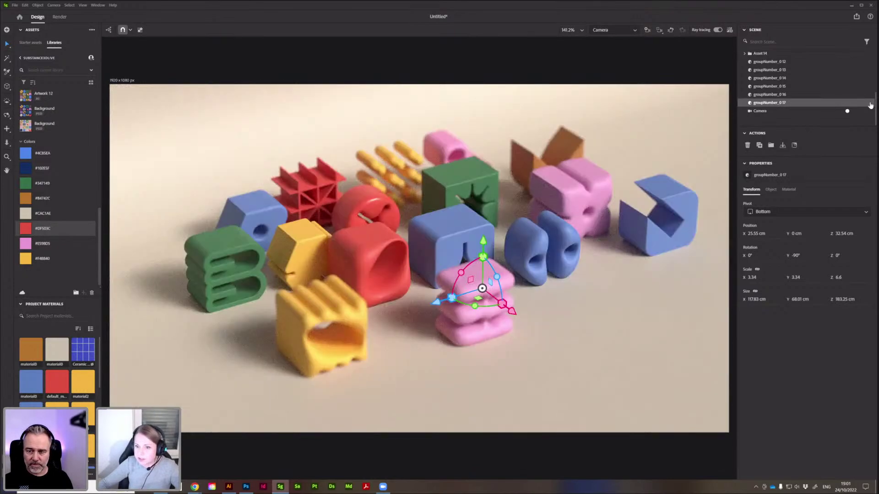
Hide the backdrop and try red and grey environment background colors, settling on dark grey 524F4E.
{"action": "left_click", "coordinate": [870, 104]}
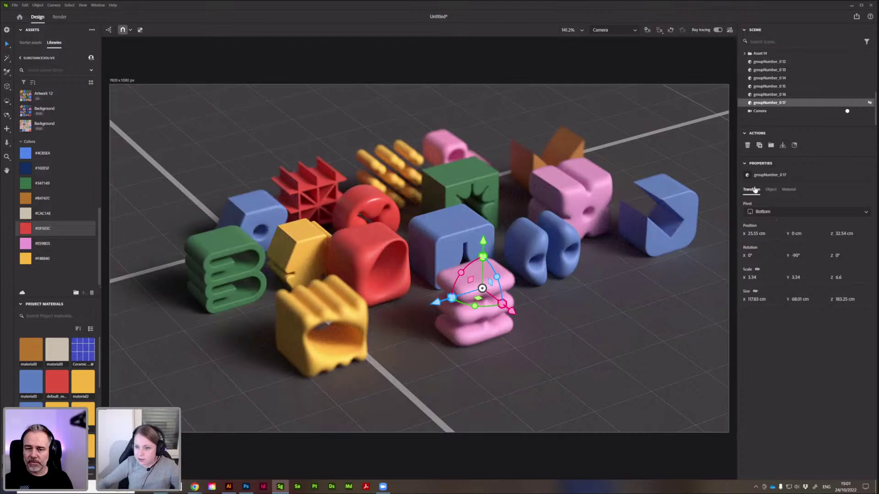
{"action": "scroll", "coordinate": [774, 73], "scroll_direction": "up", "scroll_amount": 5}
{"action": "left_click", "coordinate": [773, 55]}
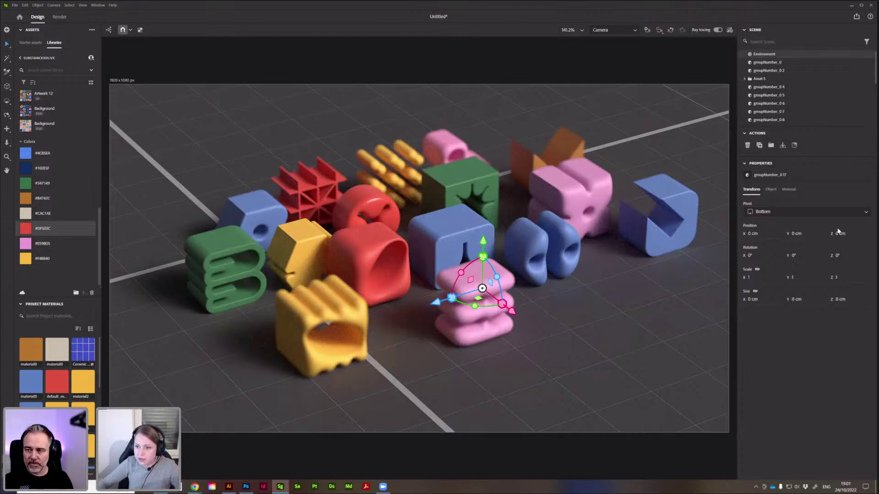
{"action": "left_click", "coordinate": [863, 205]}
{"action": "left_click", "coordinate": [766, 275]}
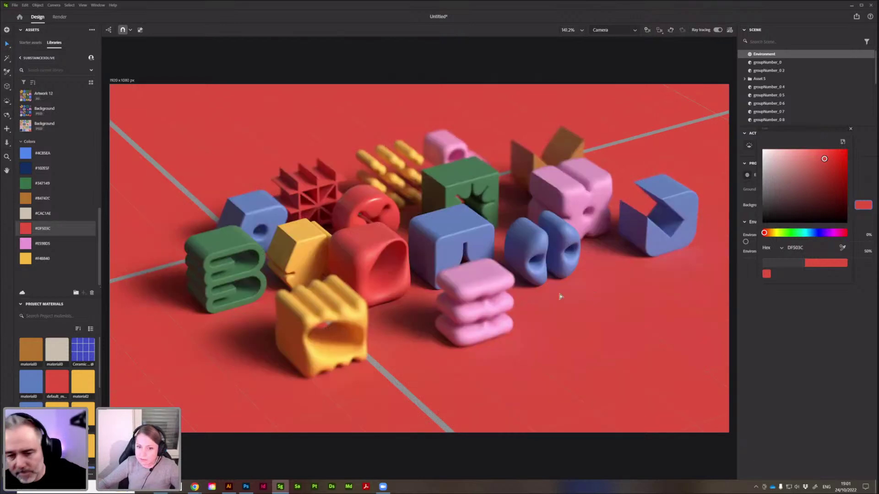
{"action": "scroll", "coordinate": [703, 263], "scroll_direction": "down", "scroll_amount": 1}
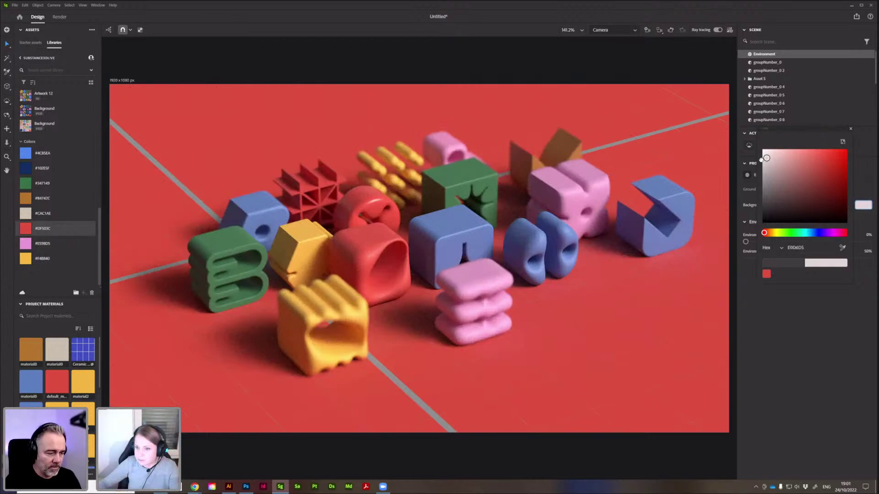
{"action": "left_click_drag", "start_coordinate": [771, 159], "coordinate": [762, 159]}
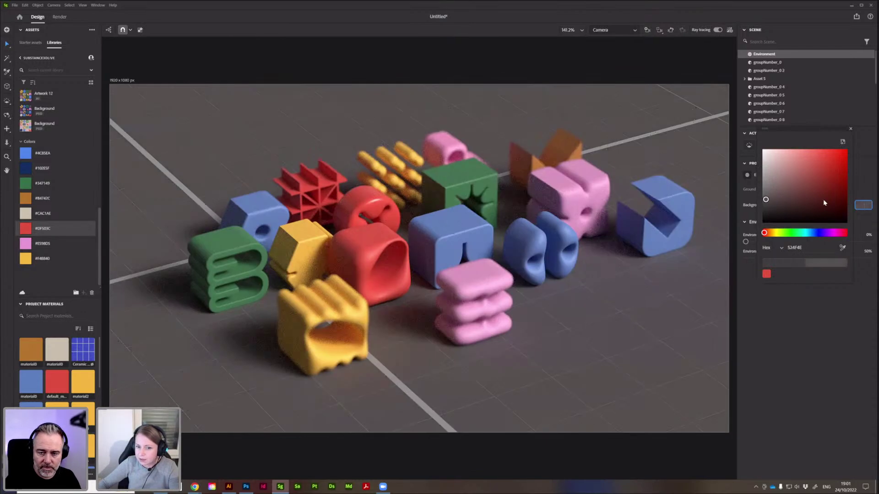
{"action": "key", "text": "Escape"}
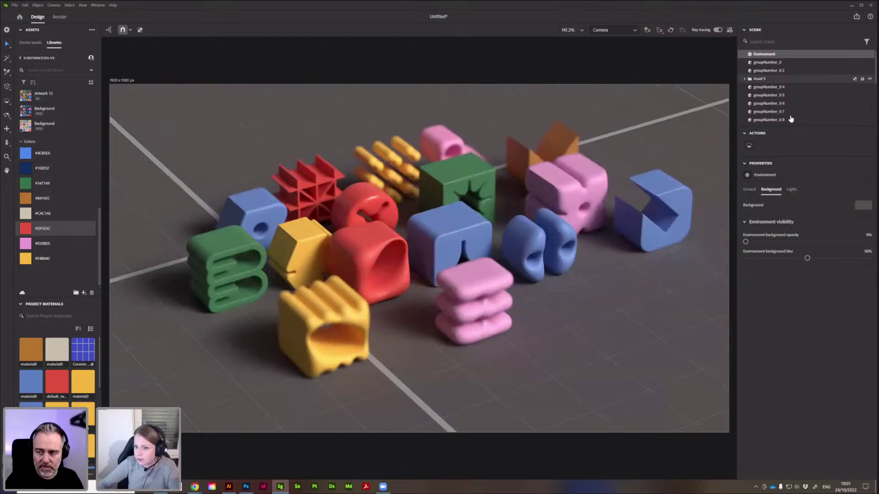
Show the backdrop again and shift it along its Z axis to 43.47 cm.
{"action": "scroll", "coordinate": [787, 117], "scroll_direction": "down", "scroll_amount": 5}
{"action": "left_click", "coordinate": [781, 114]}
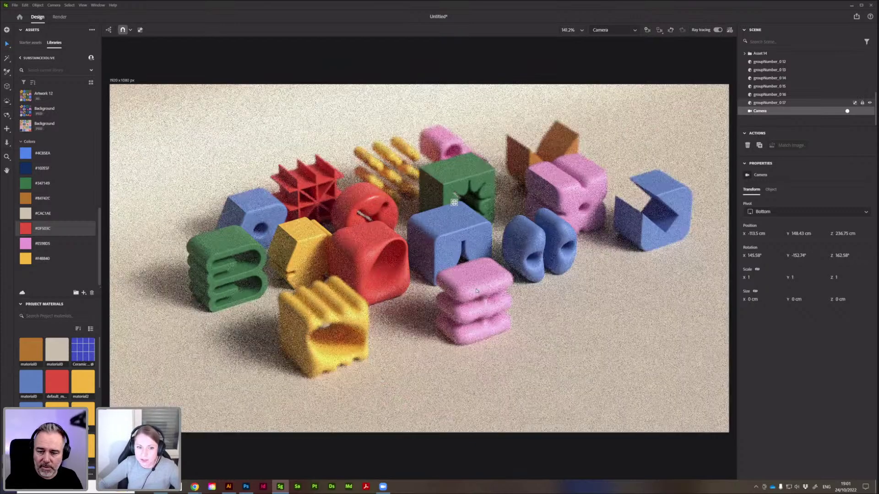
{"action": "left_click", "coordinate": [503, 310]}
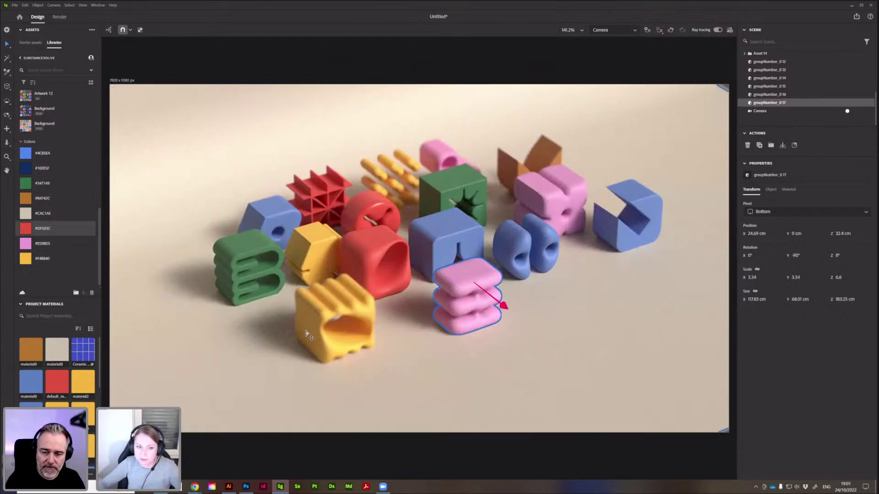
{"action": "left_click_drag", "start_coordinate": [503, 305], "coordinate": [495, 310]}
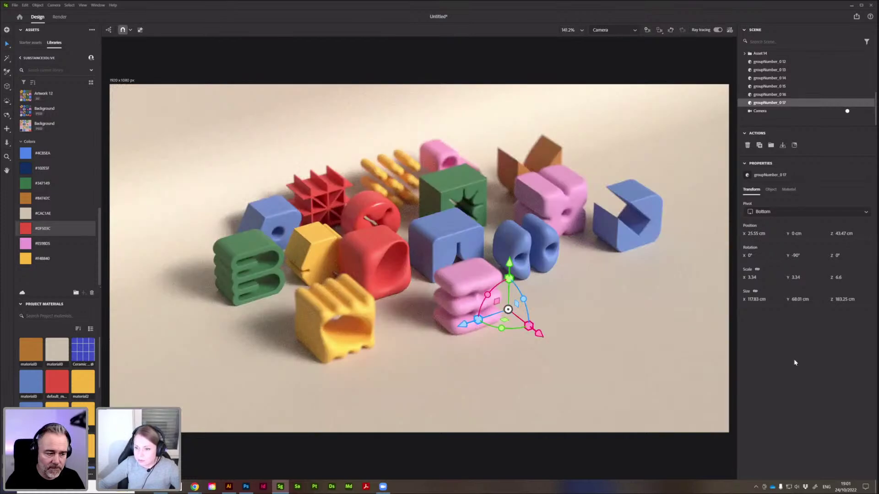
Try a glossier finish on the backdrop's material and settle its roughness at 0.56.
{"action": "left_click", "coordinate": [788, 189]}
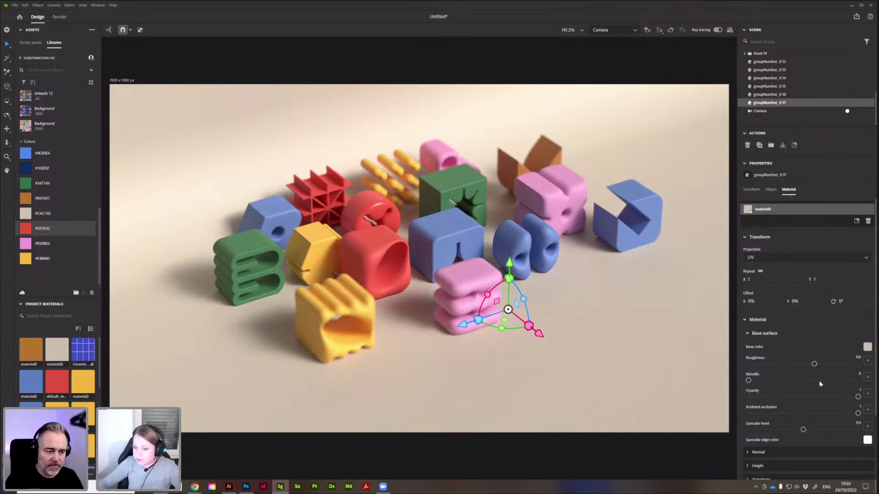
{"action": "left_click_drag", "start_coordinate": [794, 366], "coordinate": [764, 365]}
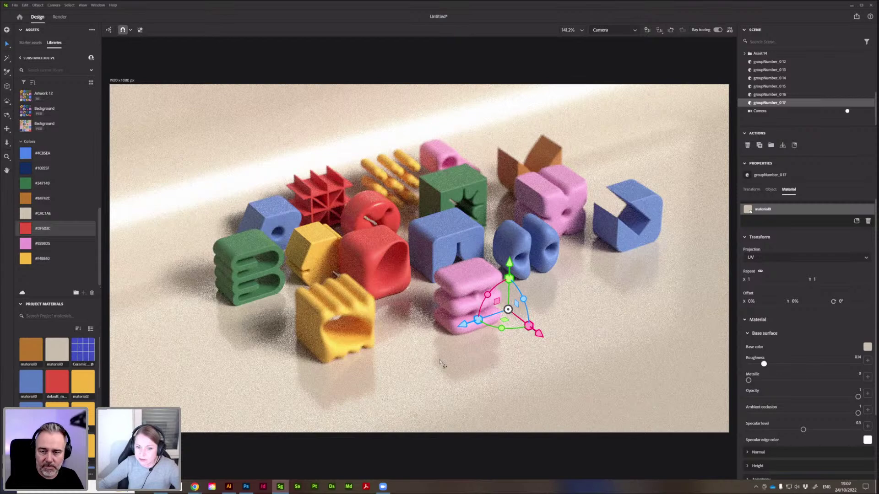
{"action": "key", "text": "ctrl+z"}
{"action": "key", "text": "ctrl+z"}
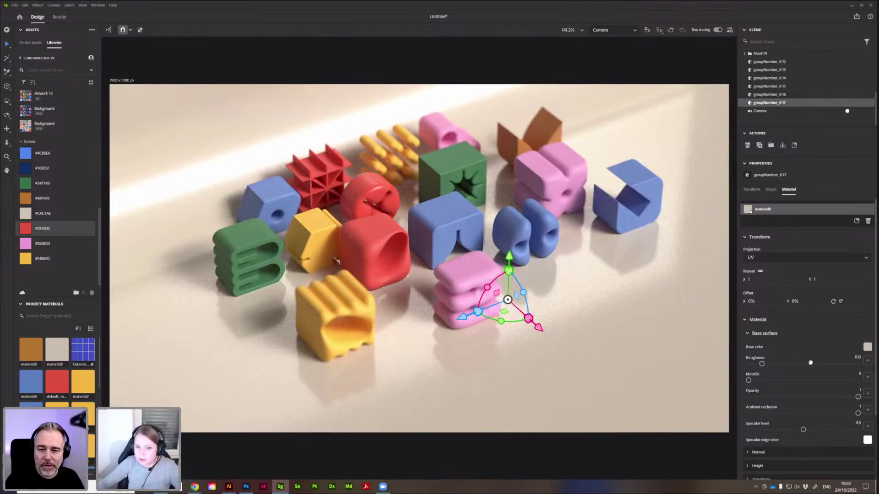
{"action": "key", "text": "ctrl+shift+z"}
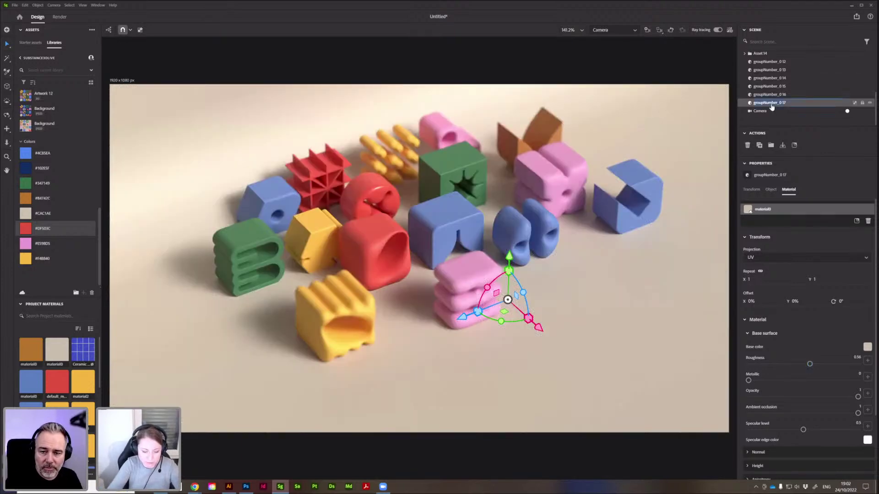
Rename the selected backdrop object as backdrop.
{"action": "double_click", "coordinate": [772, 103]}
{"action": "type", "text": "ba"}
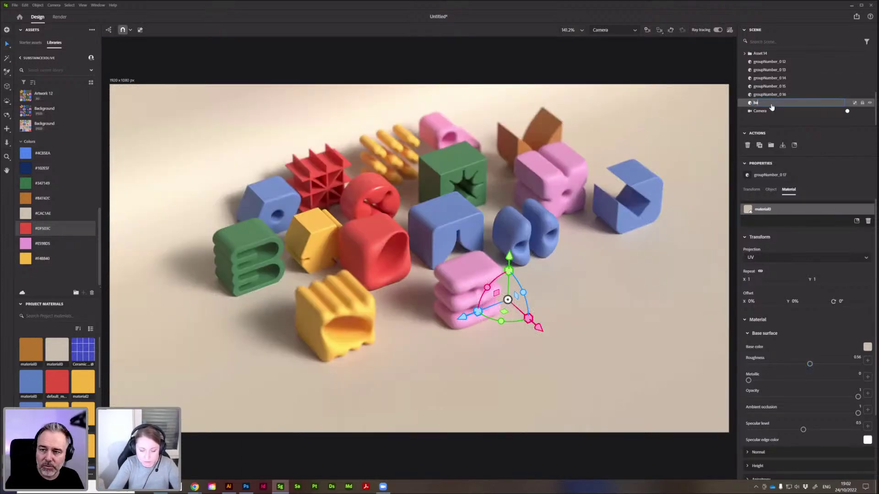
{"action": "type", "text": "ckdrop"}
{"action": "key", "text": "Return"}
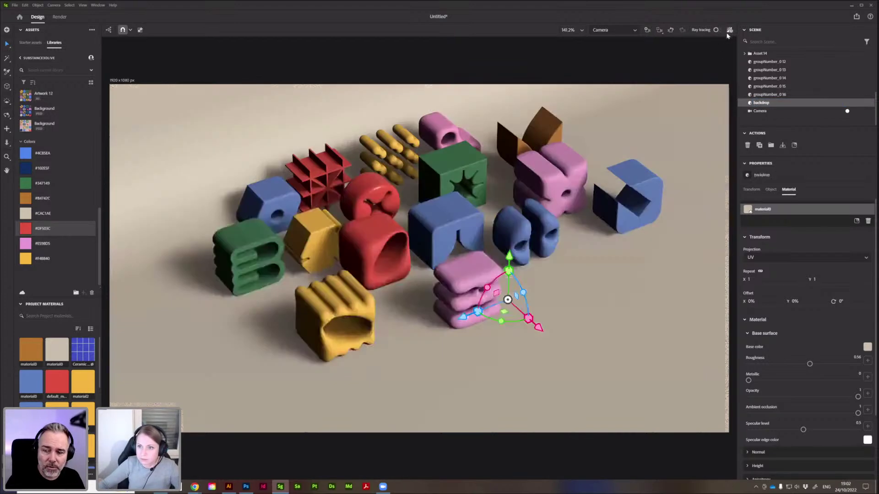
Turn off ray tracing and reframe the camera view from slightly farther away, leaving open space around the objects.
{"action": "left_click", "coordinate": [730, 32]}
{"action": "left_click", "coordinate": [698, 59]}
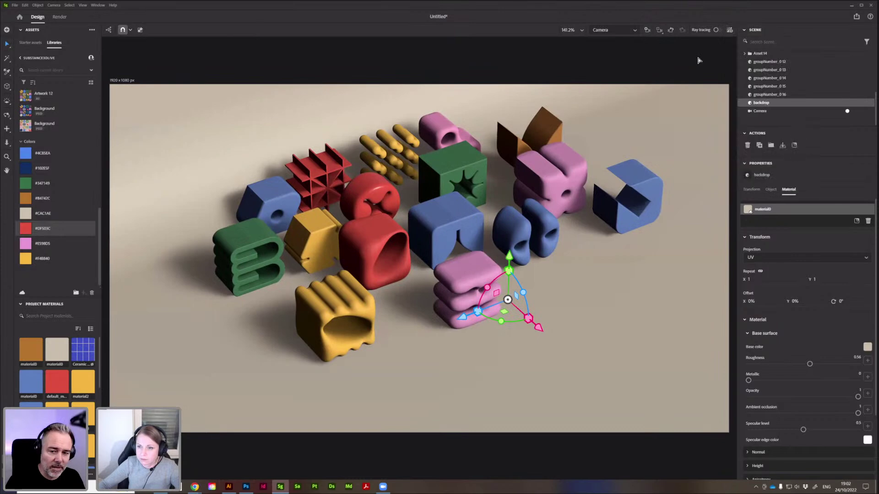
{"action": "left_click_drag", "start_coordinate": [616, 153], "coordinate": [605, 167]}
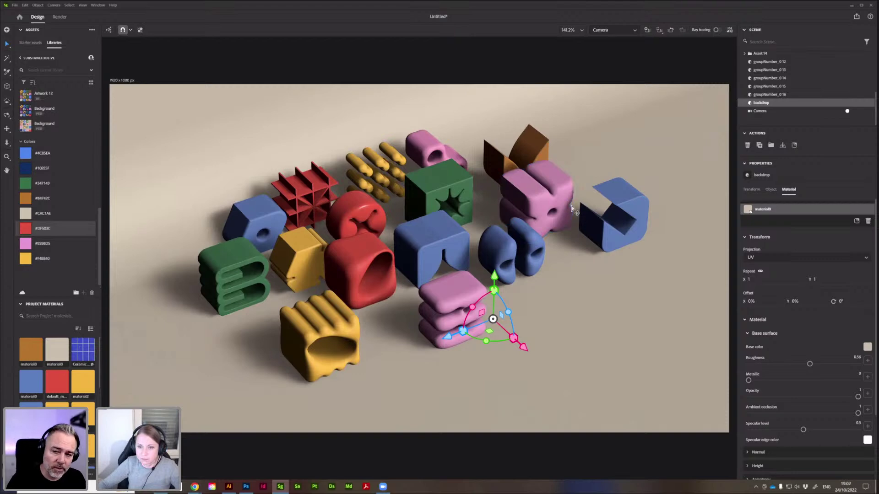
{"action": "left_click_drag", "start_coordinate": [573, 212], "coordinate": [573, 209]}
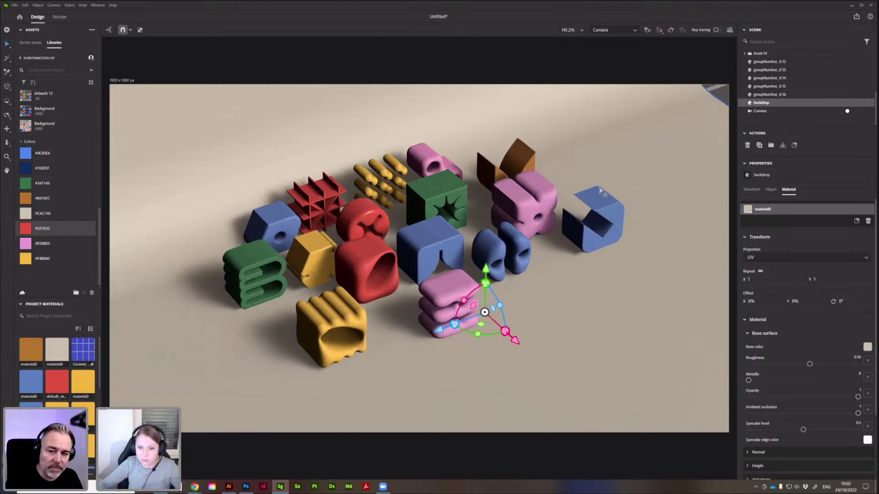
{"action": "left_click_drag", "start_coordinate": [595, 170], "coordinate": [581, 150]}
{"action": "left_click", "coordinate": [496, 74]}
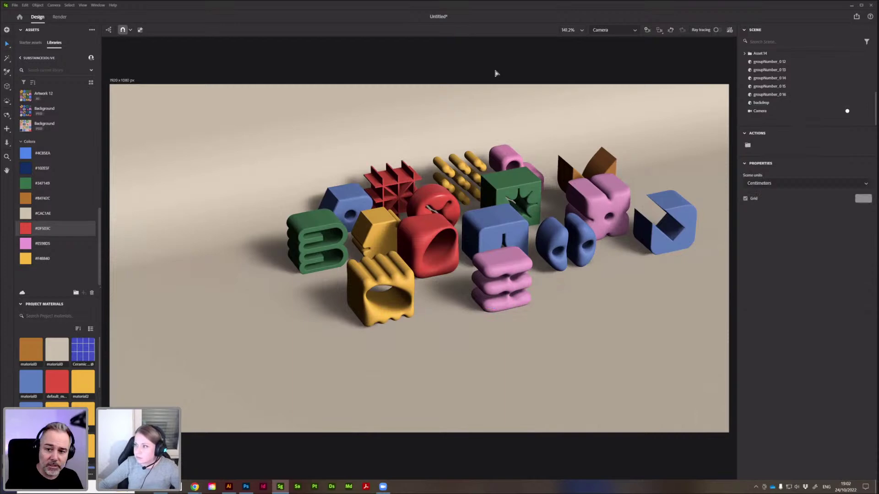
Move the green slotted block with collisions across the yellow and red blocks and set it on top of the blue arch.
{"action": "left_click", "coordinate": [321, 227]}
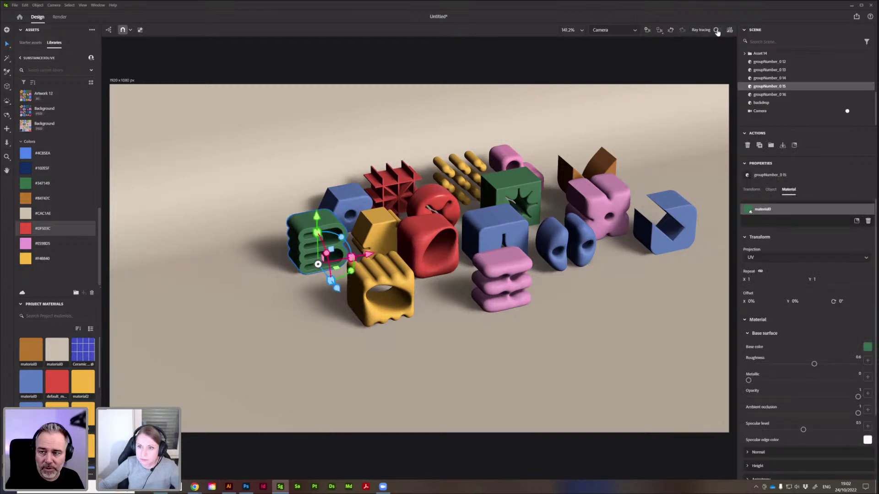
{"action": "mouse_move", "coordinate": [326, 264]}
{"action": "middle_mouse_down"}
{"action": "mouse_move", "coordinate": [315, 263]}
{"action": "mouse_move", "coordinate": [326, 264]}
{"action": "middle_mouse_up"}
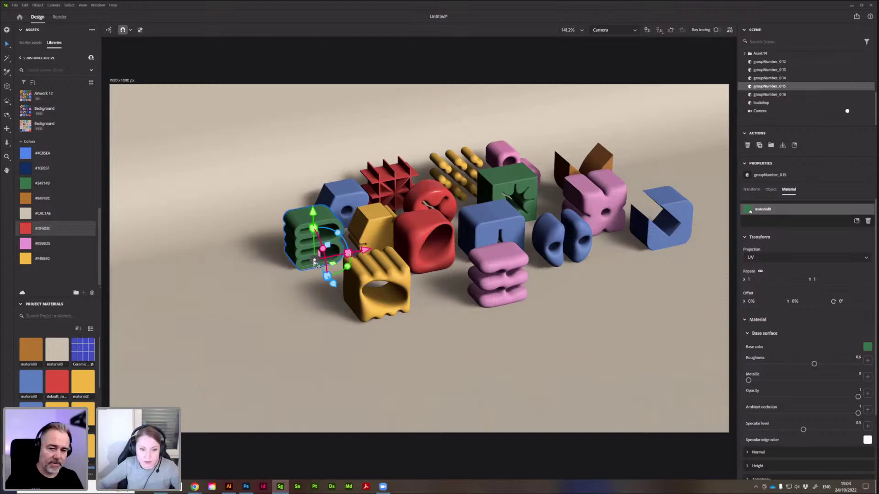
{"action": "left_click_drag", "start_coordinate": [316, 264], "coordinate": [278, 277]}
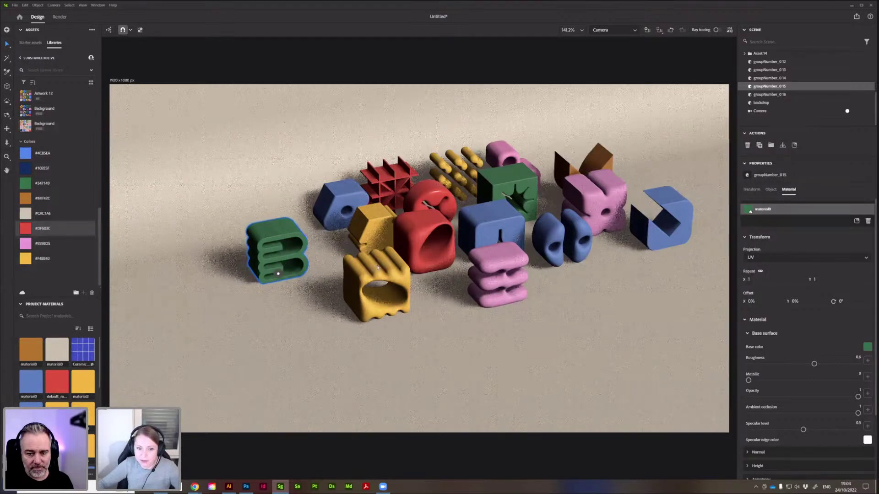
{"action": "left_click_drag", "start_coordinate": [278, 274], "coordinate": [366, 280]}
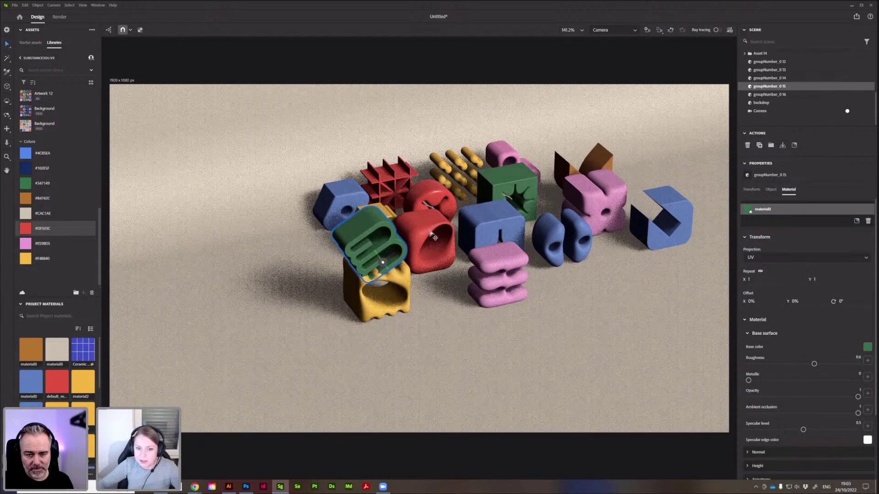
{"action": "left_click_drag", "start_coordinate": [398, 250], "coordinate": [499, 179]}
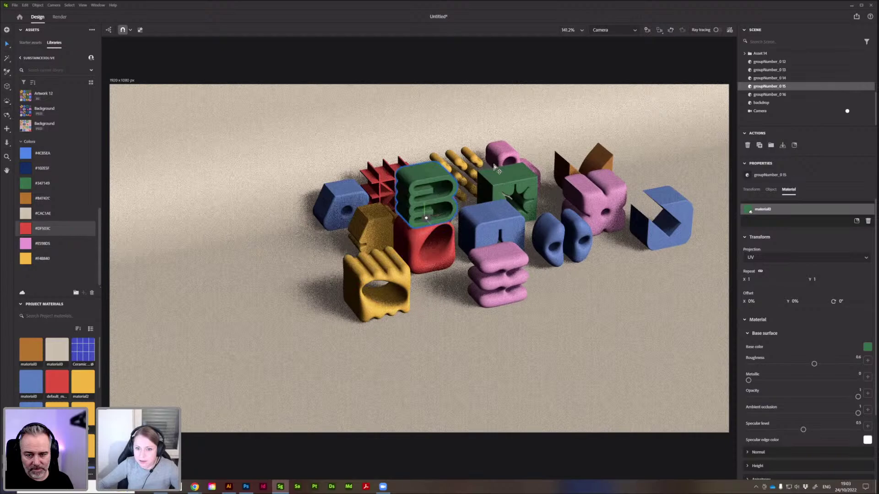
Move the green slotted block in front of the green star block, and float the hollow red cube left of the yellow ridged block.
{"action": "left_click_drag", "start_coordinate": [424, 235], "coordinate": [489, 156]}
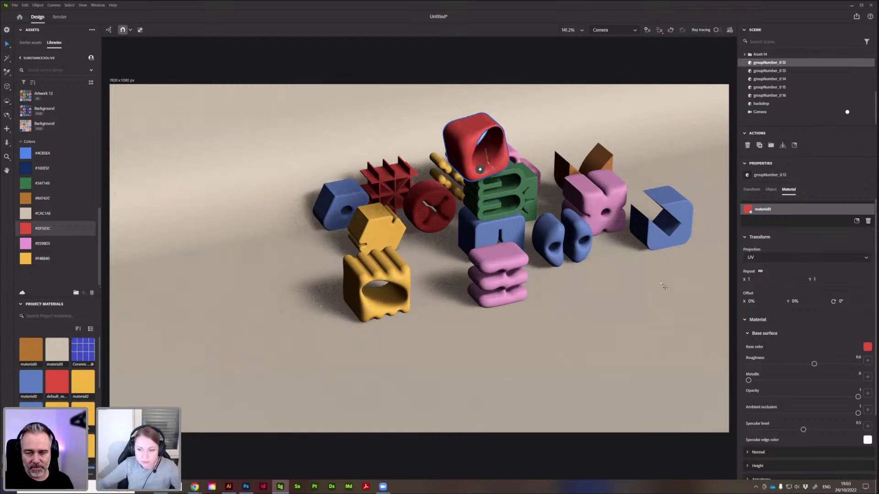
{"action": "left_click_drag", "start_coordinate": [608, 295], "coordinate": [309, 316]}
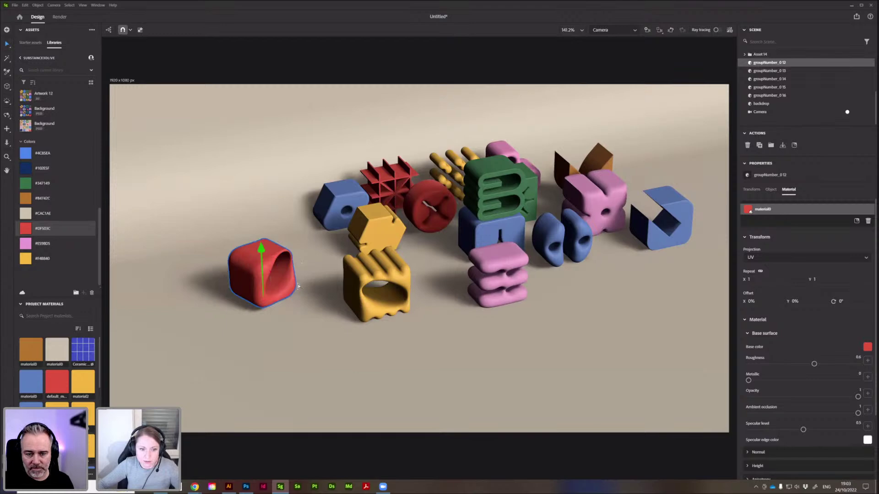
{"action": "left_click_drag", "start_coordinate": [298, 280], "coordinate": [364, 296]}
{"action": "left_click_drag", "start_coordinate": [298, 279], "coordinate": [301, 282]}
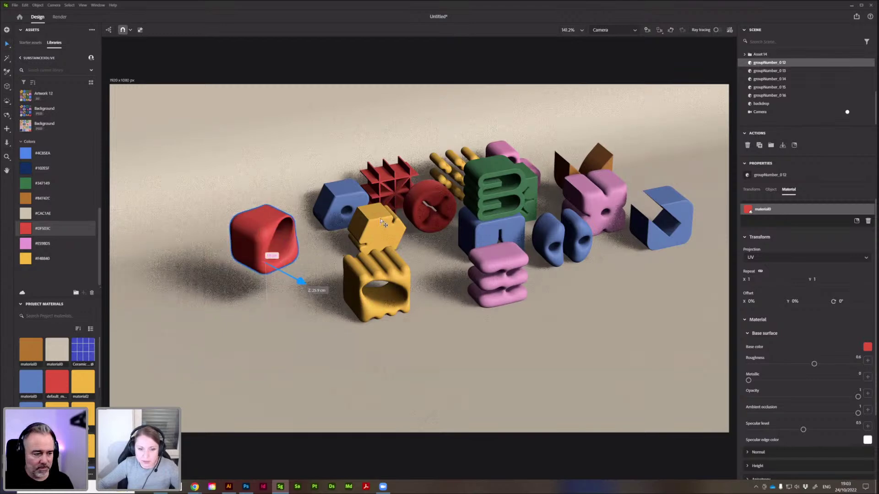
Shift, raise and enlarge the yellow hexagonal block behind the red cube, and tilt the yellow ridged block so it floats above the floor.
{"action": "left_click", "coordinate": [368, 210]}
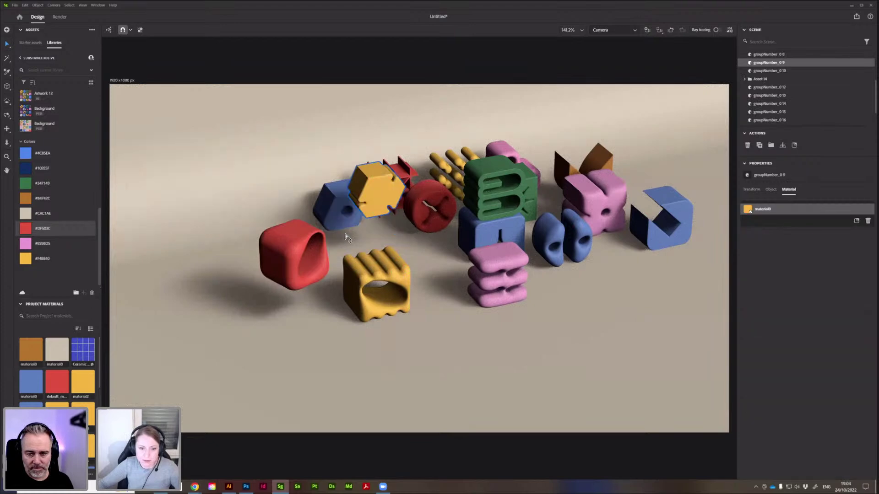
{"action": "left_click_drag", "start_coordinate": [347, 237], "coordinate": [378, 281]}
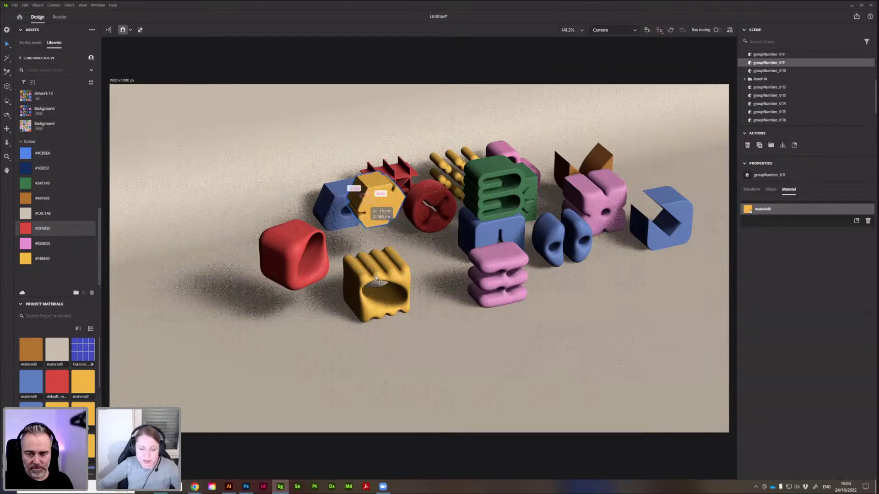
{"action": "left_click", "coordinate": [388, 303]}
{"action": "left_click_drag", "start_coordinate": [401, 283], "coordinate": [367, 257]}
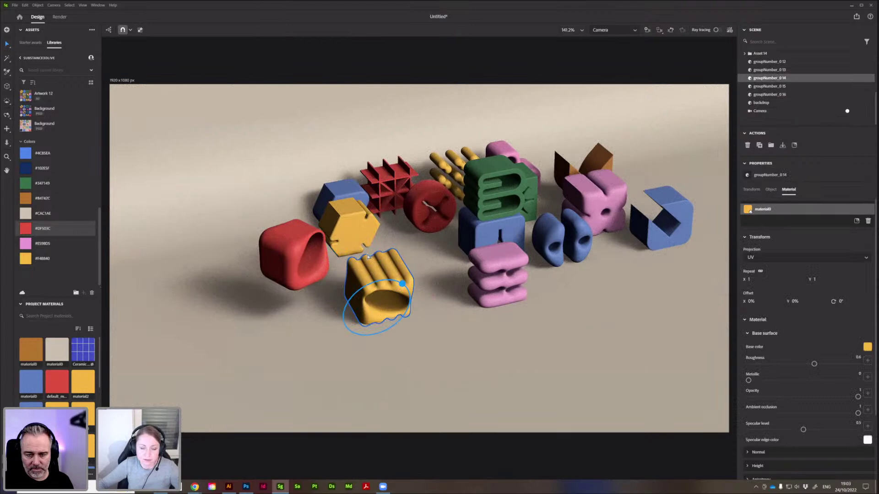
{"action": "mouse_move", "coordinate": [361, 217]}
{"action": "left_mouse_down"}
{"action": "mouse_move", "coordinate": [355, 197]}
{"action": "mouse_move", "coordinate": [384, 224]}
{"action": "mouse_move", "coordinate": [384, 240]}
{"action": "mouse_move", "coordinate": [361, 208]}
{"action": "mouse_move", "coordinate": [363, 240]}
{"action": "mouse_move", "coordinate": [327, 229]}
{"action": "left_mouse_up"}
{"action": "left_click", "coordinate": [350, 217]}
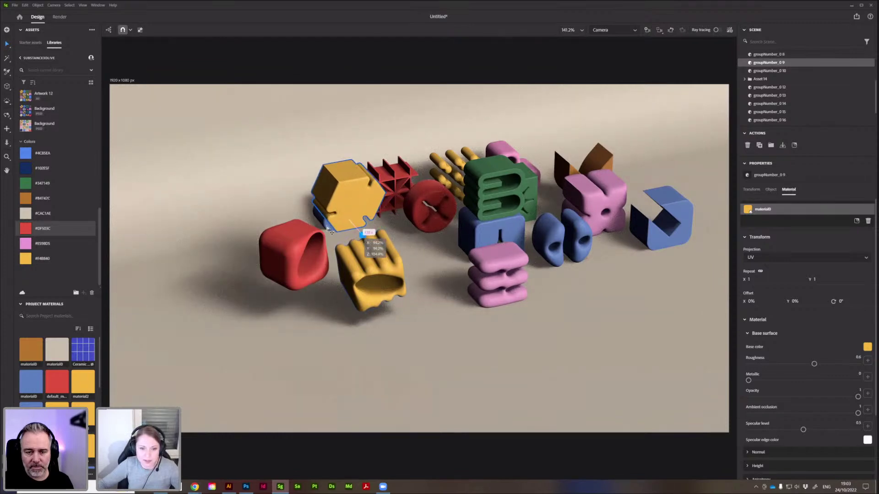
{"action": "left_click_drag", "start_coordinate": [383, 254], "coordinate": [378, 250]}
Move the blue block with the round hole from behind the yellow hexagon to the open floor in front of the red cube.
{"action": "left_click", "coordinate": [324, 224]}
{"action": "left_click", "coordinate": [240, 341]}
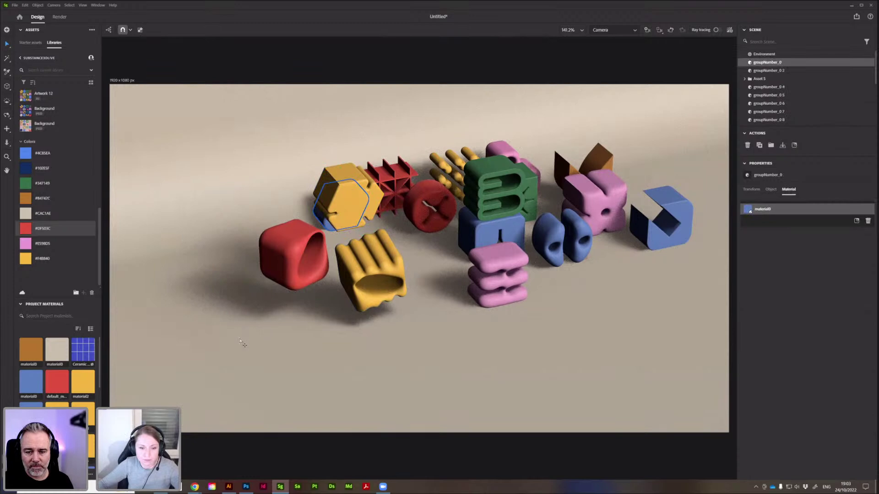
{"action": "left_click_drag", "start_coordinate": [233, 355], "coordinate": [241, 349]}
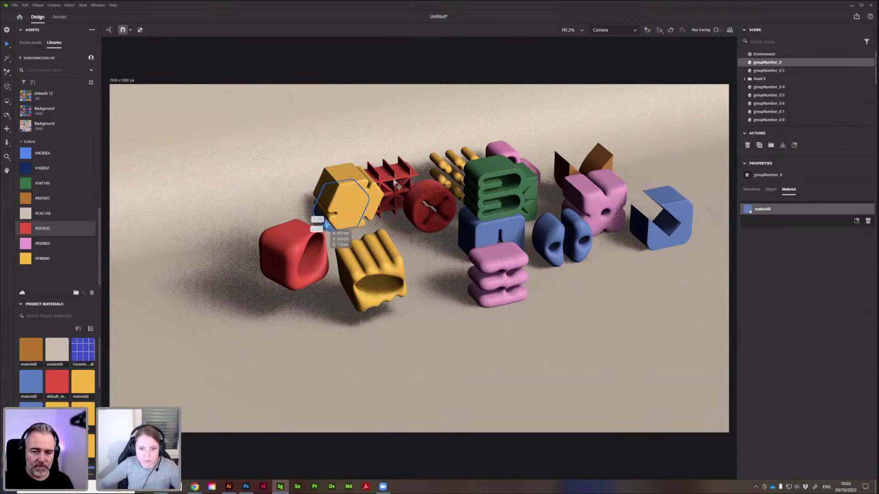
Move the red grid block rightward and forward, placing it between the yellow ridged block and the blue arch.
{"action": "left_click", "coordinate": [395, 180]}
{"action": "left_click_drag", "start_coordinate": [389, 161], "coordinate": [389, 117]}
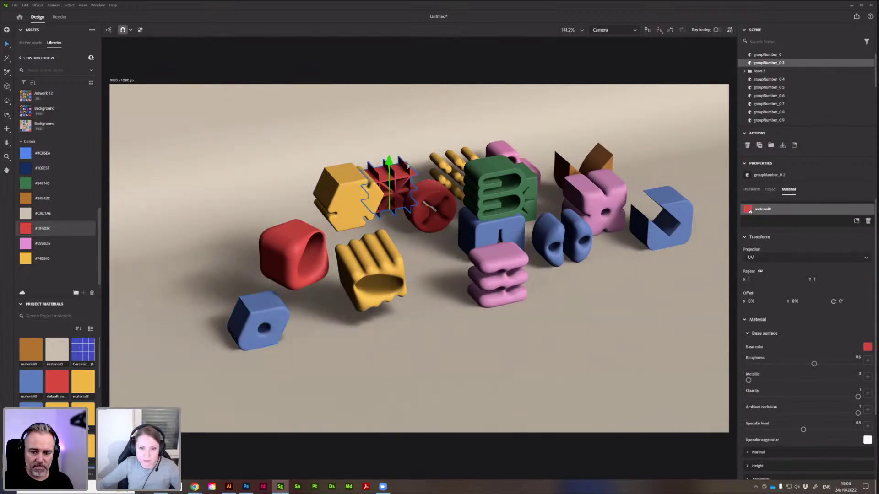
{"action": "left_click_drag", "start_coordinate": [410, 188], "coordinate": [450, 246]}
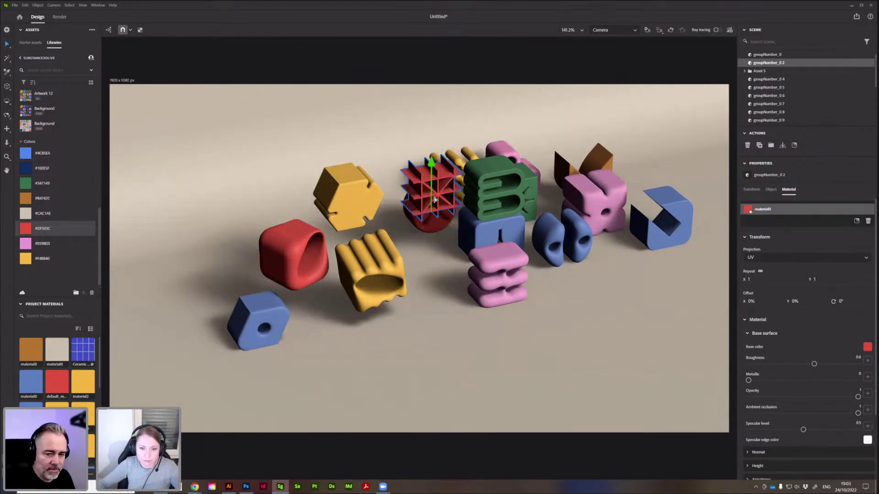
{"action": "left_click_drag", "start_coordinate": [434, 204], "coordinate": [432, 182]}
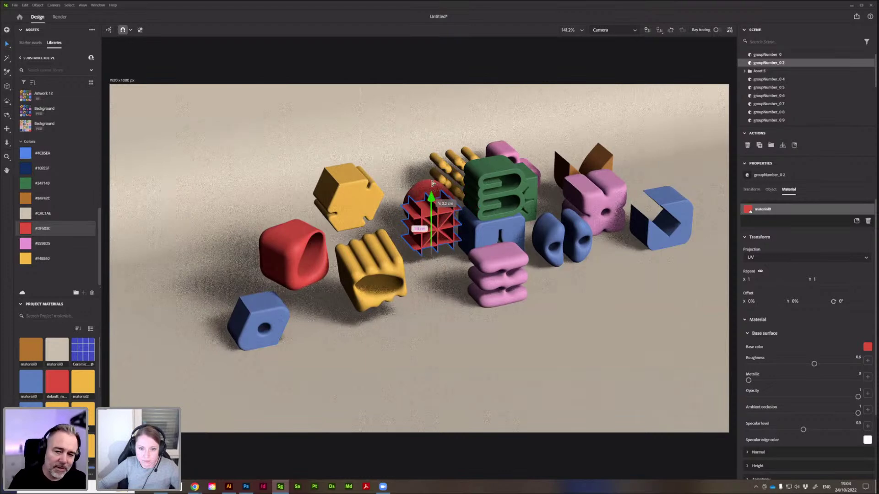
Raise the round red block above the red grid, and bring the green slotted block forward in front of the grid.
{"action": "left_click", "coordinate": [432, 183]}
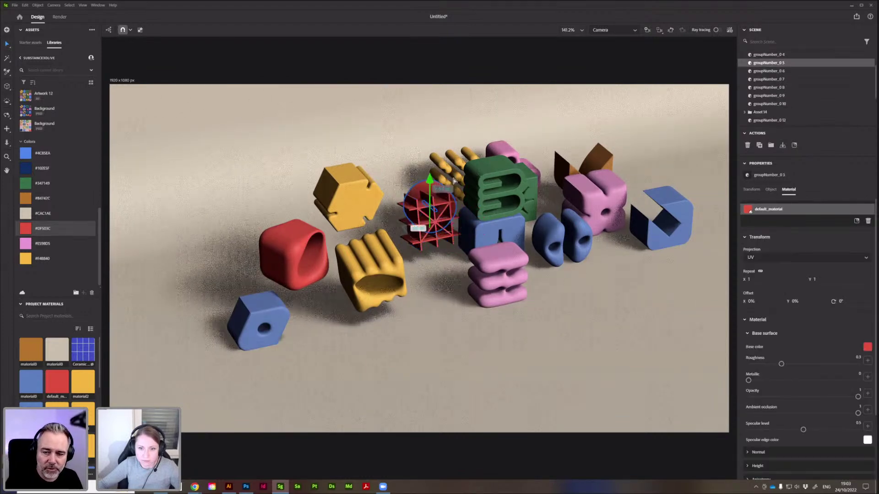
{"action": "left_click_drag", "start_coordinate": [453, 181], "coordinate": [428, 139]}
{"action": "left_click", "coordinate": [486, 198]}
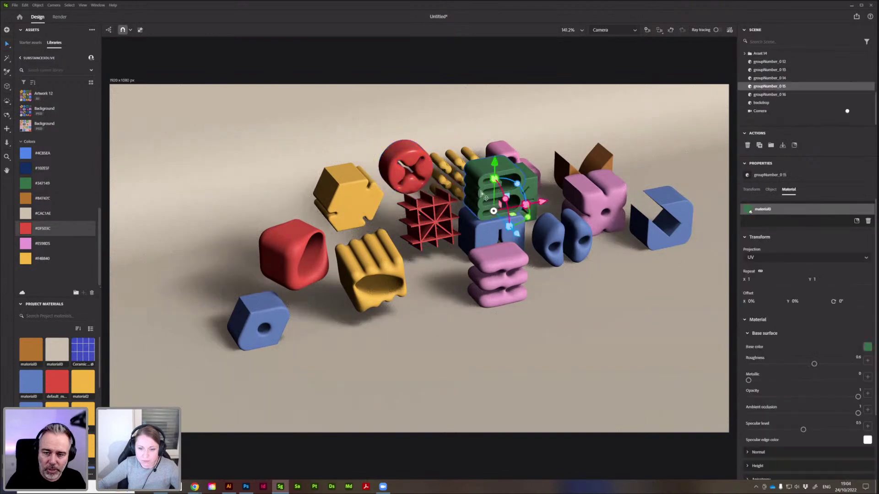
{"action": "left_click_drag", "start_coordinate": [480, 192], "coordinate": [440, 211]}
{"action": "scroll", "coordinate": [438, 215], "scroll_direction": "up", "scroll_amount": 2}
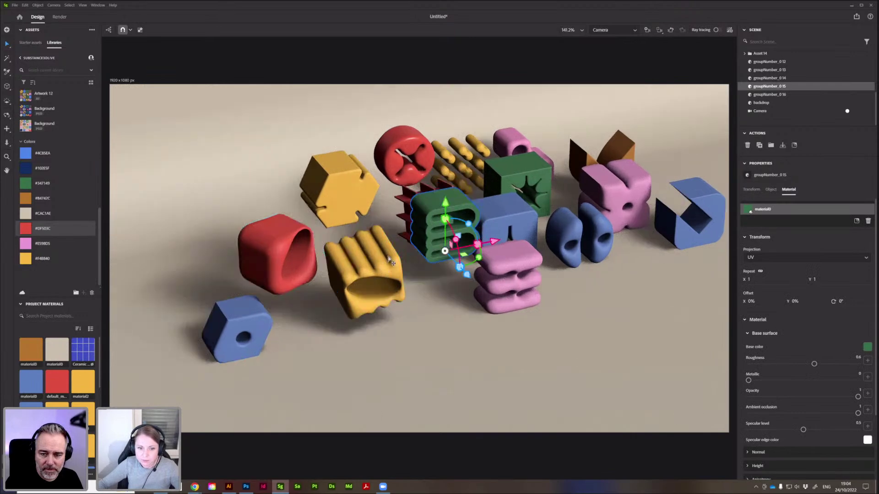
Nudge the tilted yellow ridged block slightly rightward, and lift the pink stacked block above the blue arch, in front of the green star block.
{"action": "left_click", "coordinate": [392, 256]}
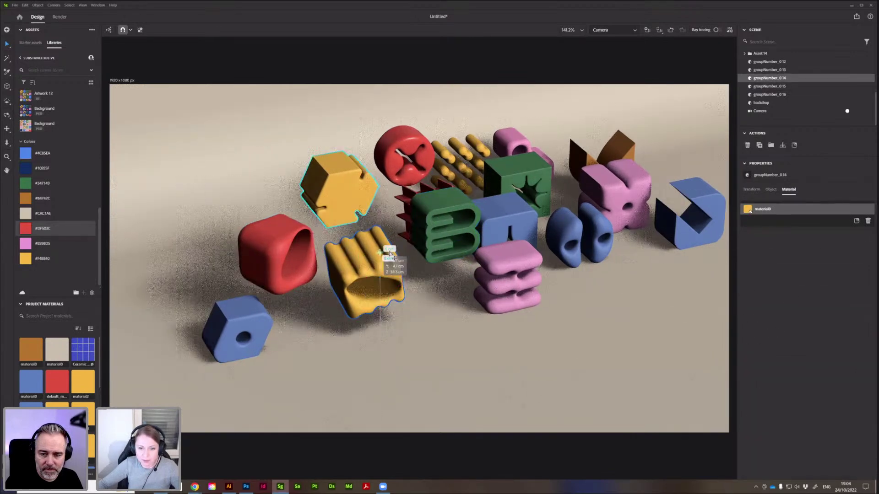
{"action": "left_click_drag", "start_coordinate": [397, 253], "coordinate": [520, 265]}
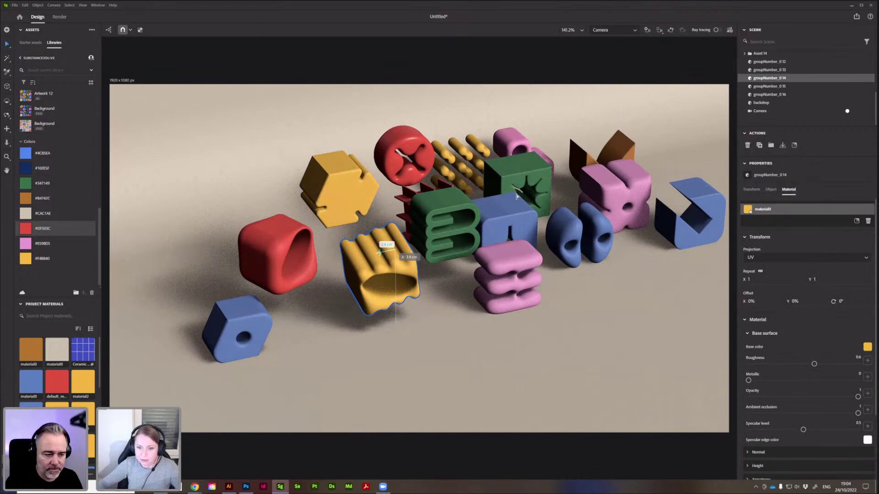
{"action": "left_click_drag", "start_coordinate": [516, 196], "coordinate": [517, 206]}
{"action": "left_click", "coordinate": [524, 282]}
{"action": "mouse_move", "coordinate": [531, 259]}
{"action": "left_mouse_down"}
{"action": "mouse_move", "coordinate": [528, 249]}
{"action": "mouse_move", "coordinate": [534, 255]}
{"action": "mouse_move", "coordinate": [562, 202]}
{"action": "mouse_move", "coordinate": [512, 229]}
{"action": "mouse_move", "coordinate": [518, 282]}
{"action": "mouse_move", "coordinate": [558, 272]}
{"action": "mouse_move", "coordinate": [520, 270]}
{"action": "left_mouse_up"}
Bring the blue arch block forward, tilt it, and float it above the floor beside the blue rounded pair.
{"action": "left_click", "coordinate": [526, 243]}
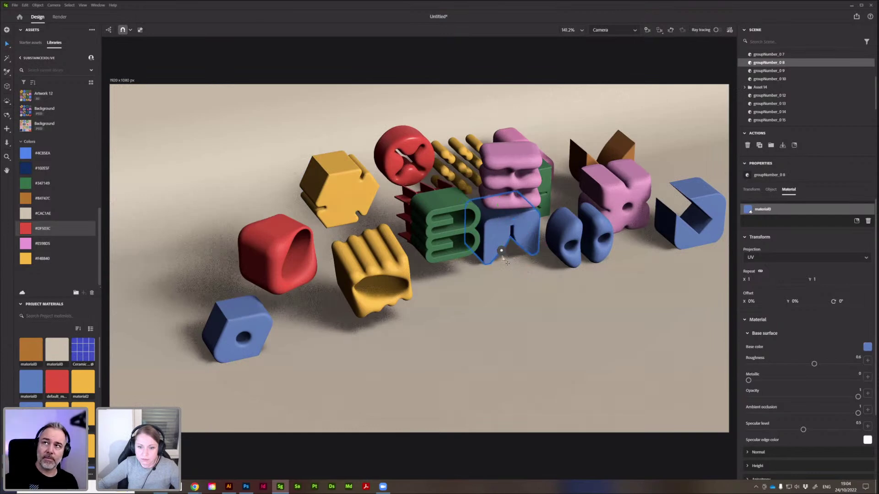
{"action": "left_click_drag", "start_coordinate": [502, 234], "coordinate": [544, 234]}
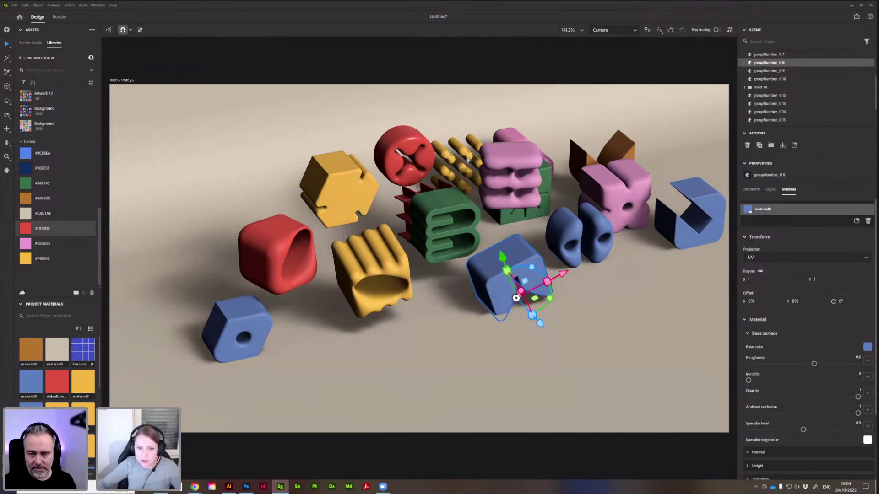
{"action": "left_click_drag", "start_coordinate": [502, 256], "coordinate": [495, 239]}
{"action": "left_click_drag", "start_coordinate": [560, 255], "coordinate": [797, 103]}
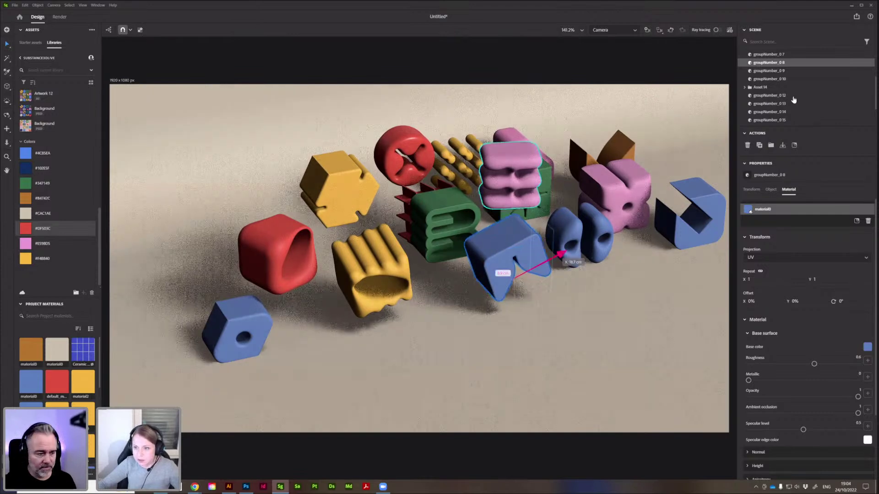
Select the yellow rods object behind the green slotted block.
{"action": "left_click", "coordinate": [462, 155]}
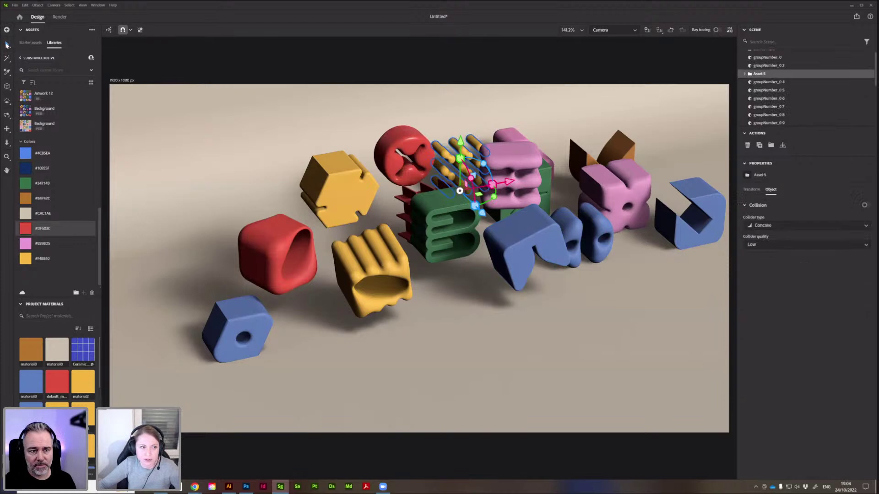
Turn off Group select and select a single rod in the yellow rod group.
{"action": "left_click", "coordinate": [7, 44]}
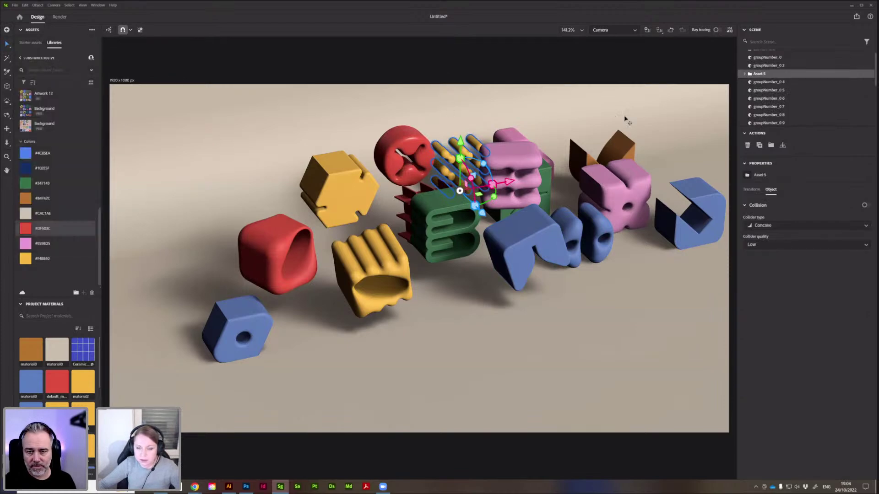
{"action": "left_click", "coordinate": [618, 196]}
{"action": "left_click", "coordinate": [477, 158]}
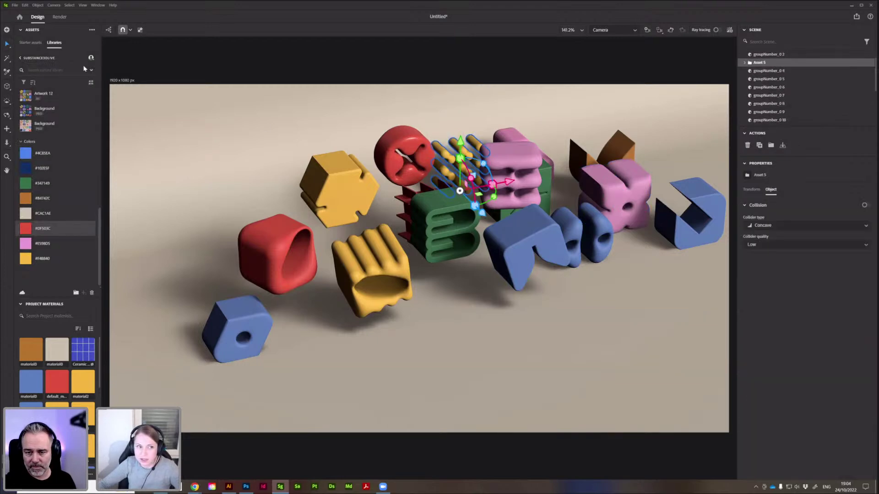
{"action": "left_click", "coordinate": [8, 46]}
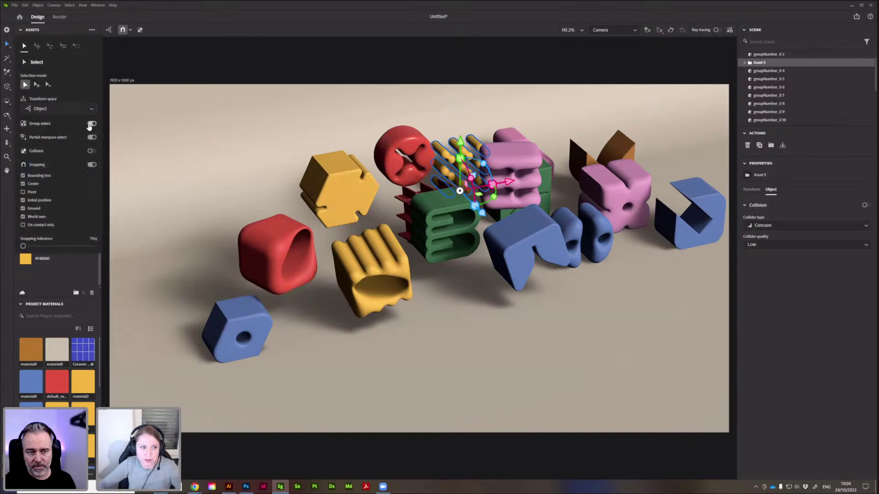
{"action": "left_click", "coordinate": [90, 124]}
{"action": "left_click", "coordinate": [410, 72]}
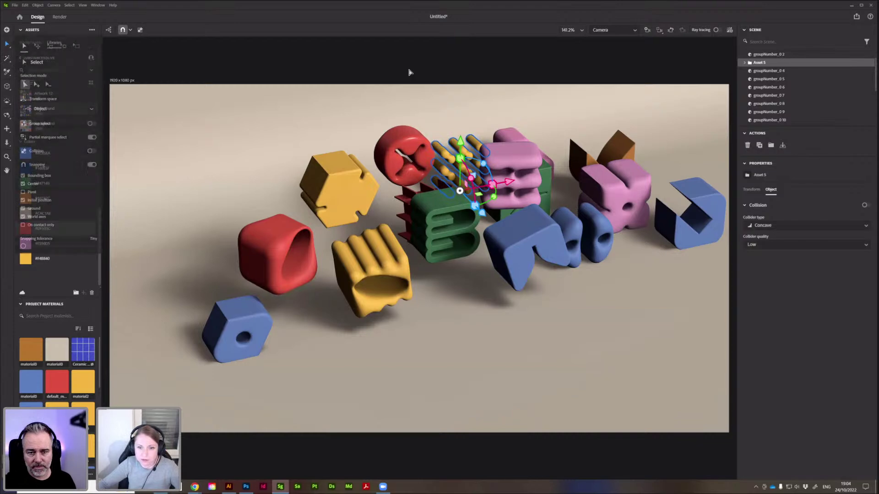
{"action": "left_click", "coordinate": [440, 154]}
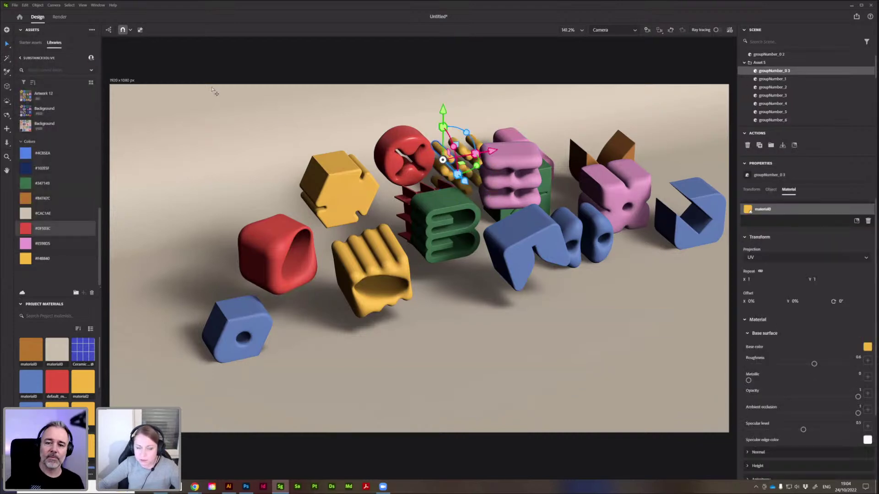
Turn Group select back on and move the whole yellow rod group in front of the green cube behind the pink ridged block.
{"action": "left_click", "coordinate": [7, 45]}
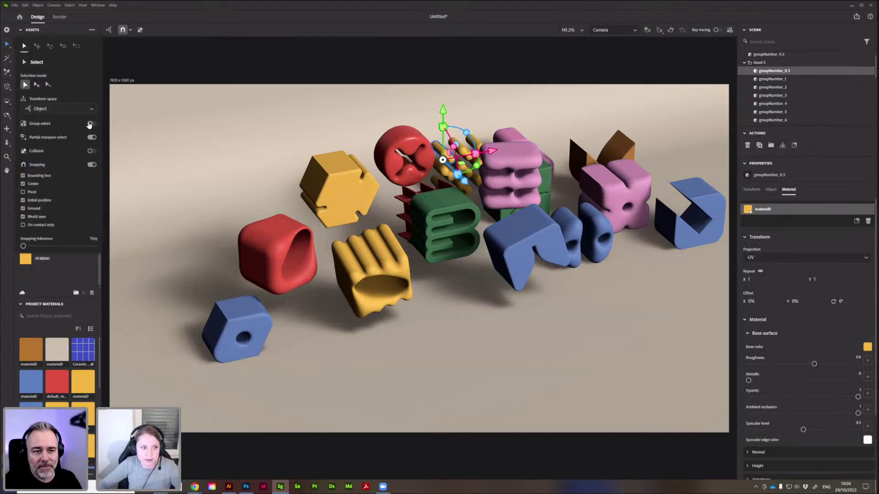
{"action": "left_click", "coordinate": [366, 91]}
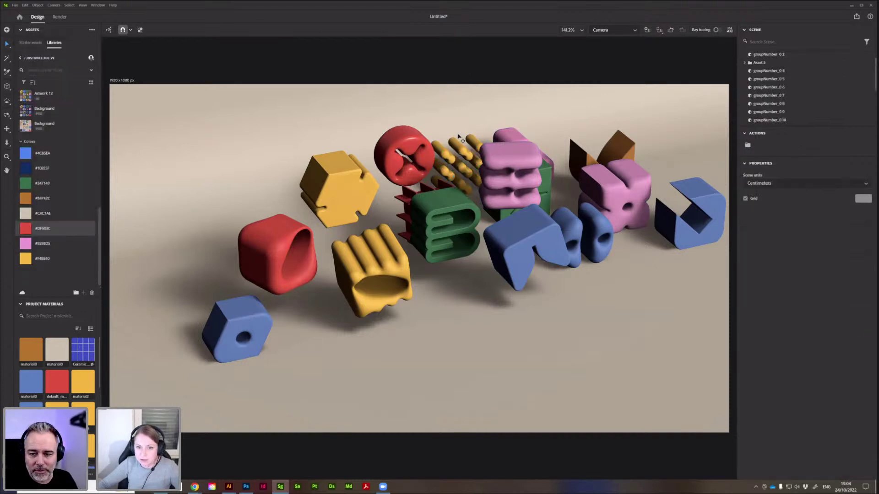
{"action": "left_click", "coordinate": [463, 156]}
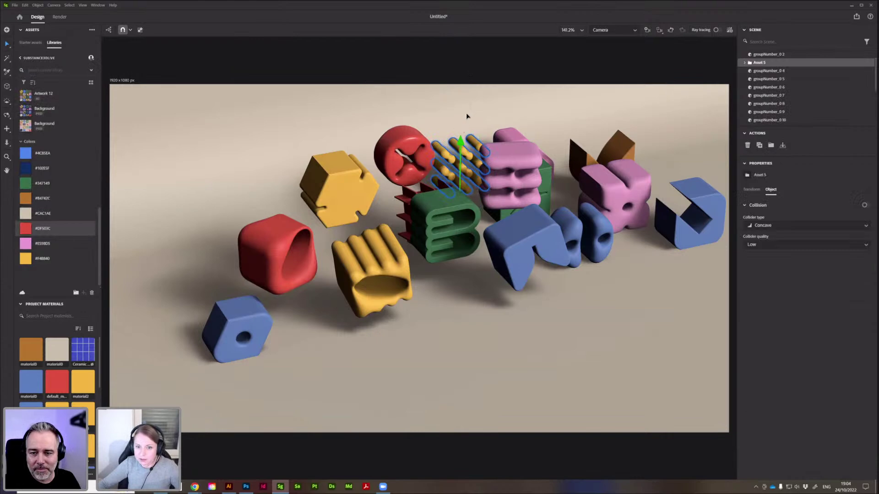
{"action": "left_click_drag", "start_coordinate": [488, 186], "coordinate": [599, 185]}
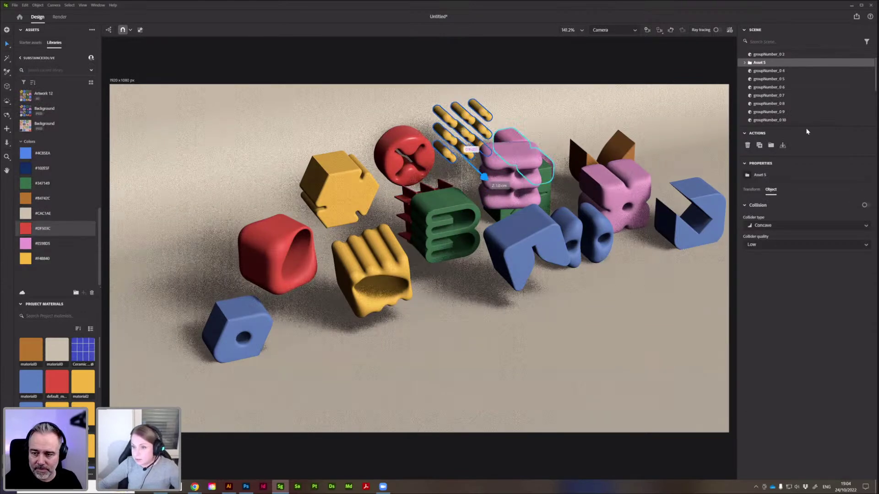
Align groupNumber_0 14, groupNumber_0 15 and groupNumber_0 16 to their common centre along the X and Z axes.
{"action": "scroll", "coordinate": [783, 99], "scroll_direction": "down", "scroll_amount": 5}
{"action": "left_click", "coordinate": [775, 94]}
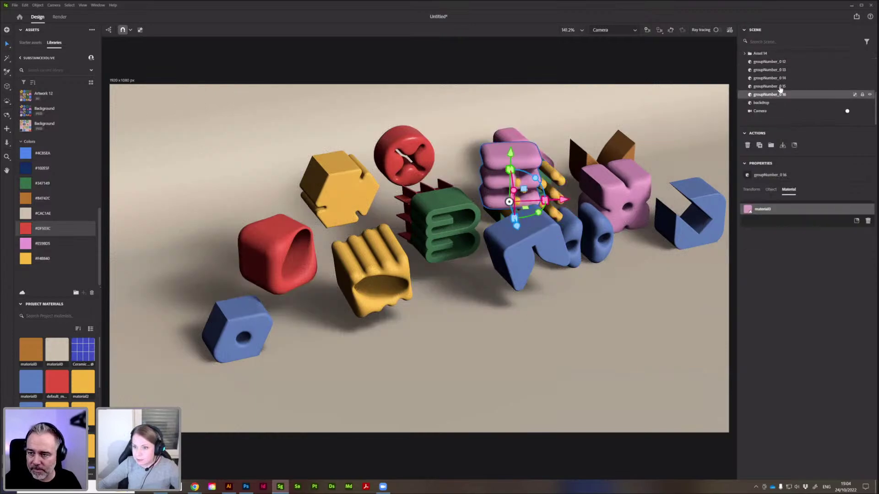
{"action": "left_click", "coordinate": [779, 78], "text": "shift"}
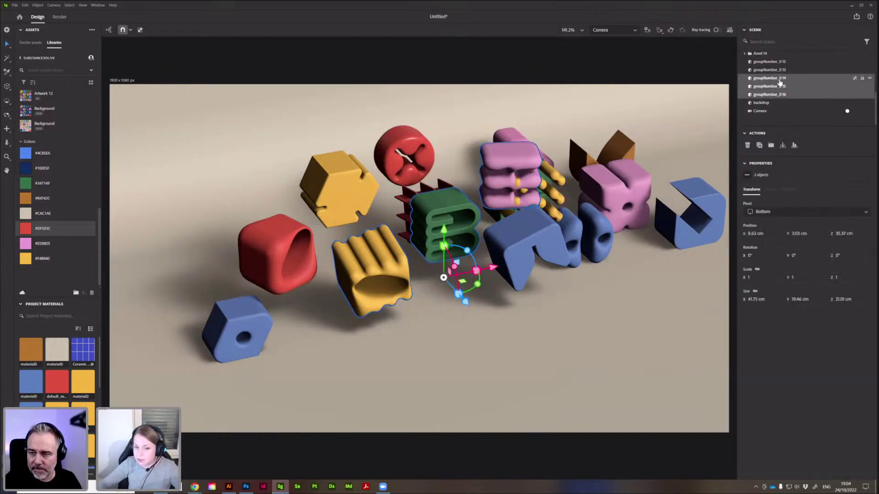
{"action": "left_click", "coordinate": [794, 145]}
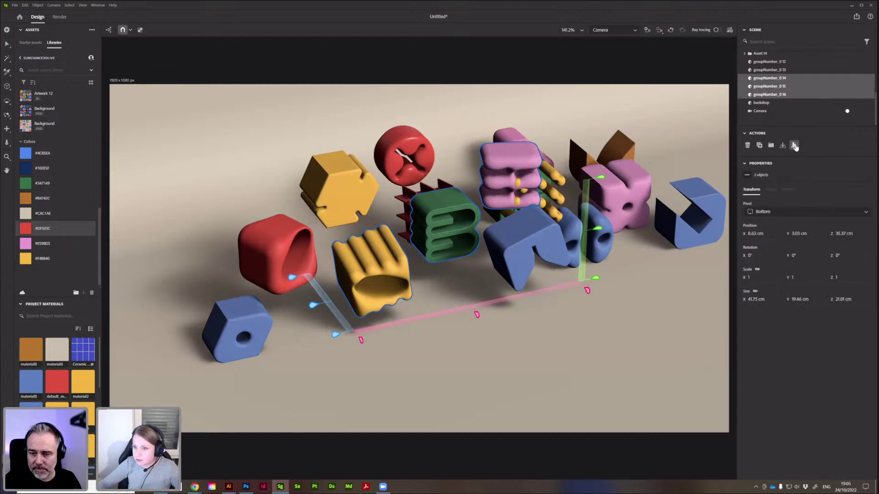
{"action": "left_click", "coordinate": [477, 316]}
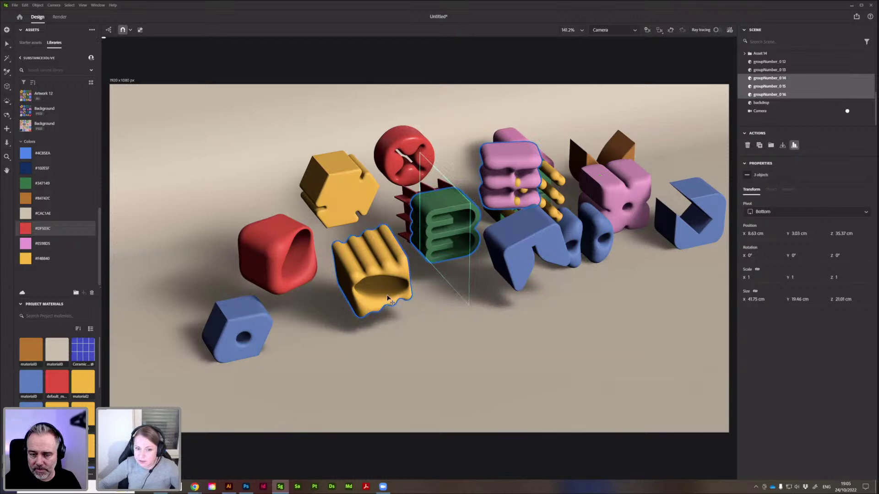
{"action": "left_click", "coordinate": [393, 290]}
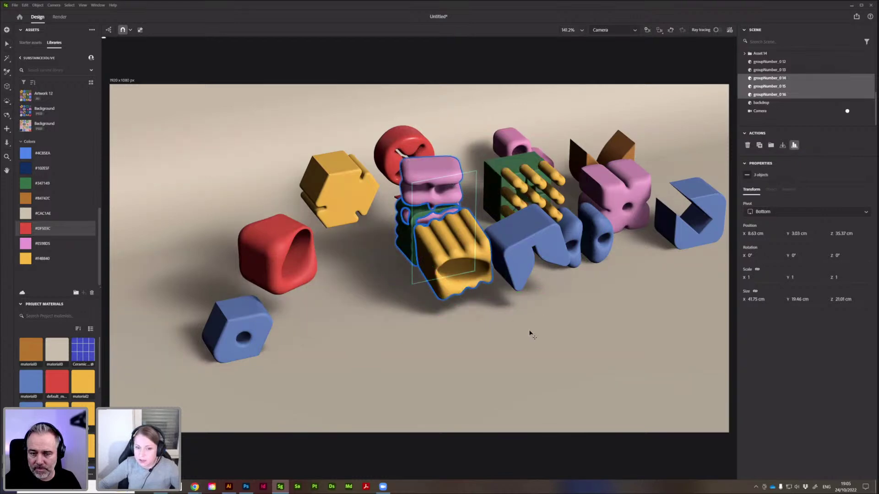
{"action": "left_click", "coordinate": [530, 333]}
Switch the transform gizmo to world space and move the yellow fluted block along X to about -4.5 cm.
{"action": "left_click", "coordinate": [436, 259]}
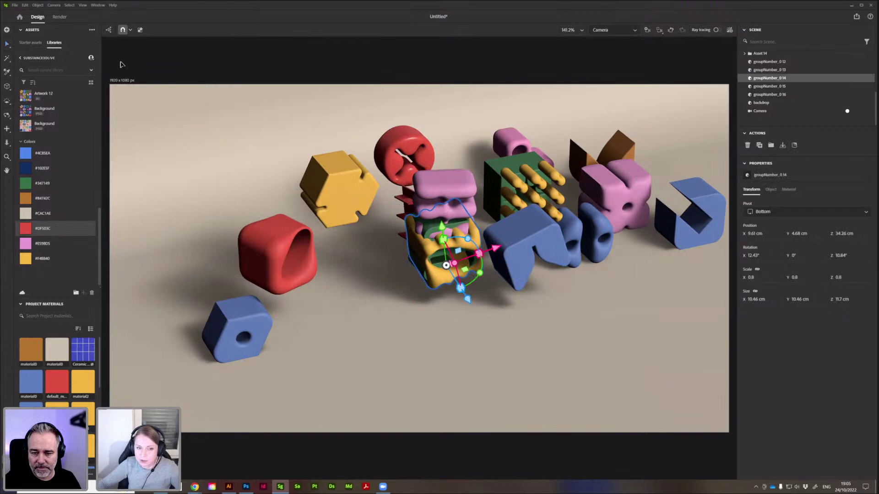
{"action": "left_click", "coordinate": [108, 30]}
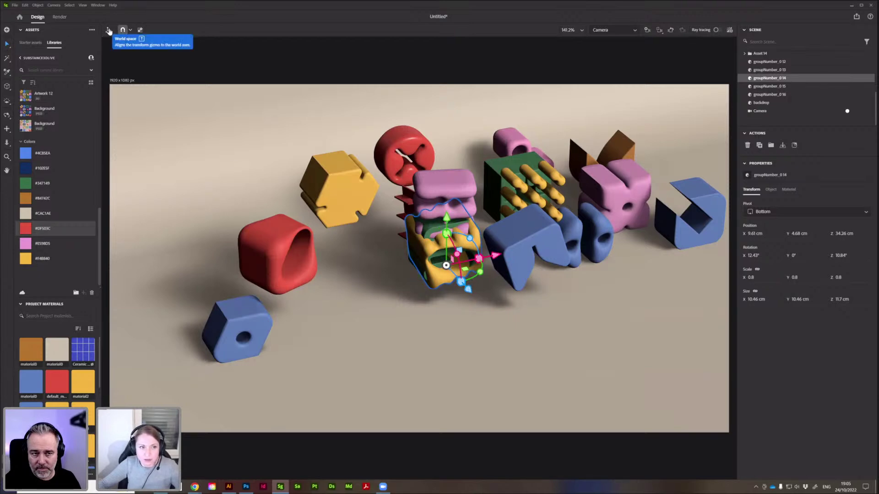
{"action": "left_click_drag", "start_coordinate": [496, 255], "coordinate": [112, 33]}
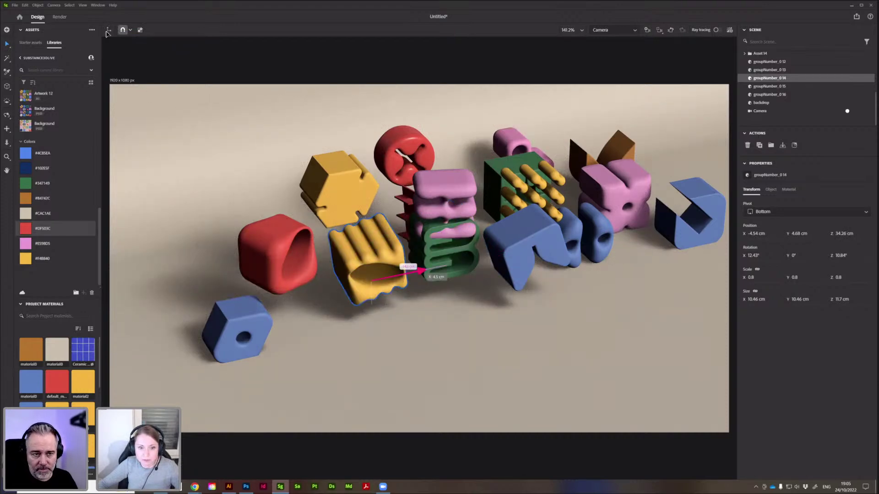
{"action": "mouse_move", "coordinate": [422, 268]}
{"action": "left_mouse_down"}
{"action": "mouse_move", "coordinate": [392, 241]}
{"action": "mouse_move", "coordinate": [421, 265]}
{"action": "left_mouse_up"}
Raise the pink ridged block above the green ridged block and move the red grid to the front beside the blue block.
{"action": "left_click", "coordinate": [458, 284]}
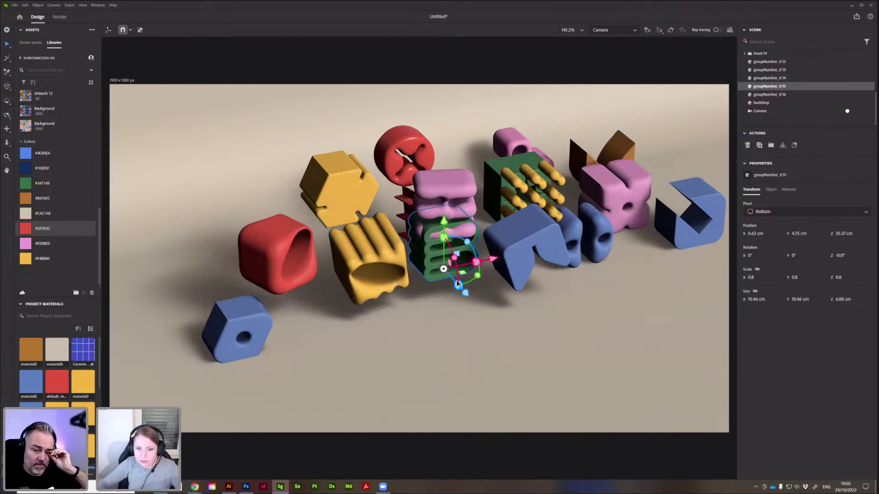
{"action": "left_click", "coordinate": [524, 240]}
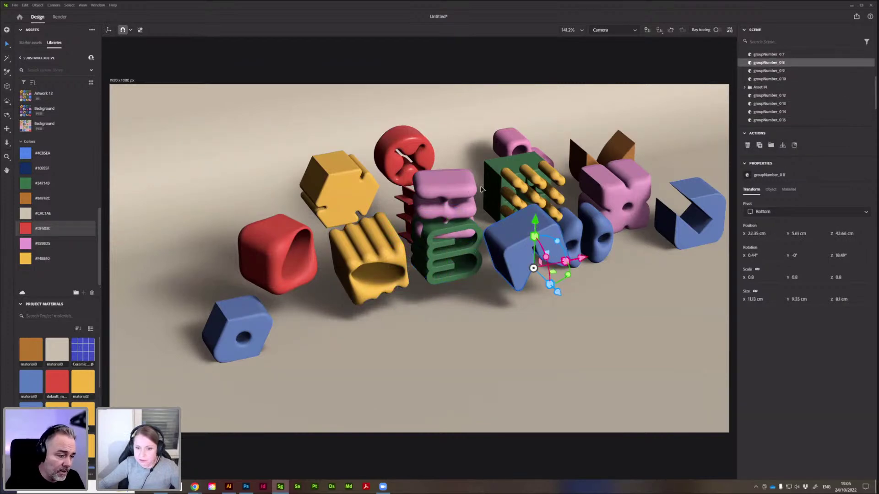
{"action": "left_click_drag", "start_coordinate": [480, 189], "coordinate": [460, 199]}
{"action": "left_click", "coordinate": [446, 169]}
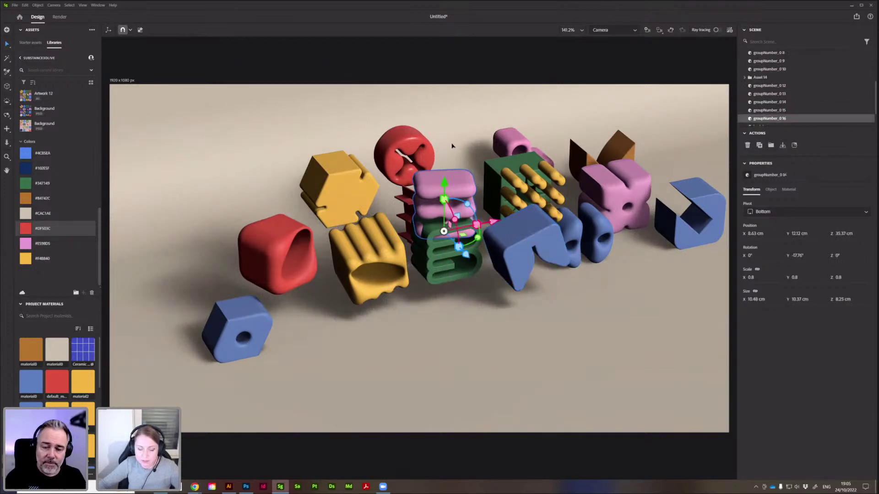
{"action": "left_click_drag", "start_coordinate": [410, 213], "coordinate": [279, 282]}
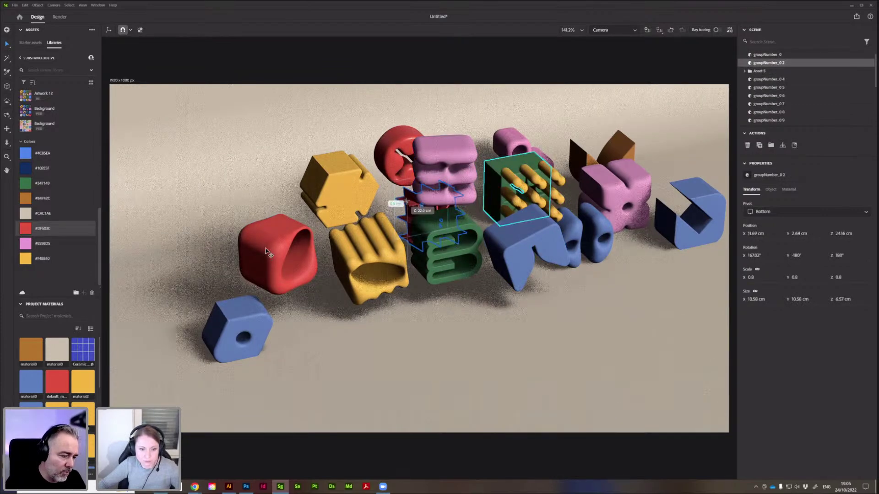
{"action": "left_click_drag", "start_coordinate": [266, 251], "coordinate": [279, 237]}
Raise the red hollow block to about 11.6 cm in Y and lift the front blue block to about 2.9 cm.
{"action": "left_click", "coordinate": [281, 242]}
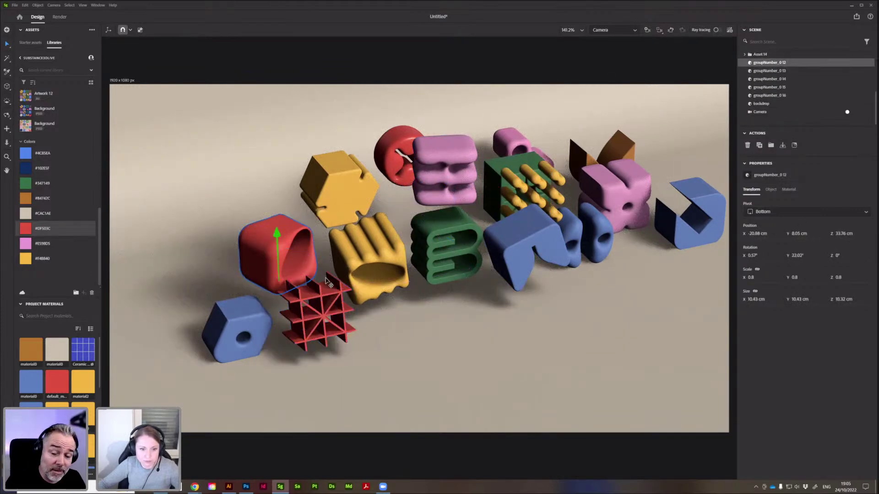
{"action": "left_click_drag", "start_coordinate": [295, 291], "coordinate": [390, 176]}
{"action": "left_click", "coordinate": [245, 303]}
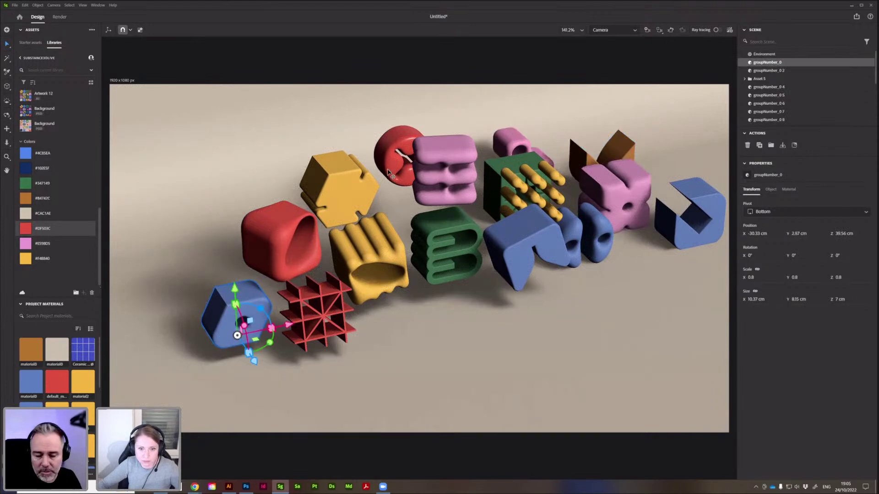
Move the round red block to about X 1.6 cm, Y 24 cm and Z 28.4 cm, above the yellow hexagon and pink ridged block.
{"action": "left_click", "coordinate": [389, 182]}
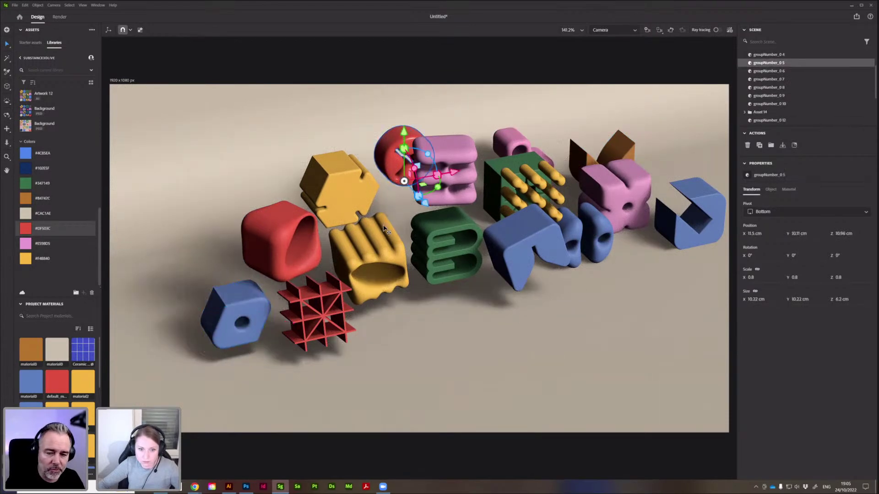
{"action": "left_click_drag", "start_coordinate": [391, 184], "coordinate": [396, 197]}
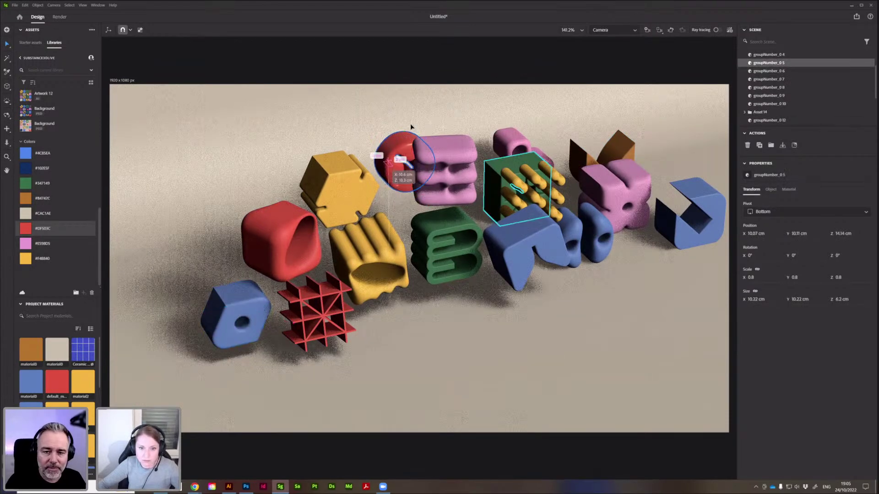
{"action": "left_click_drag", "start_coordinate": [410, 127], "coordinate": [412, 176]}
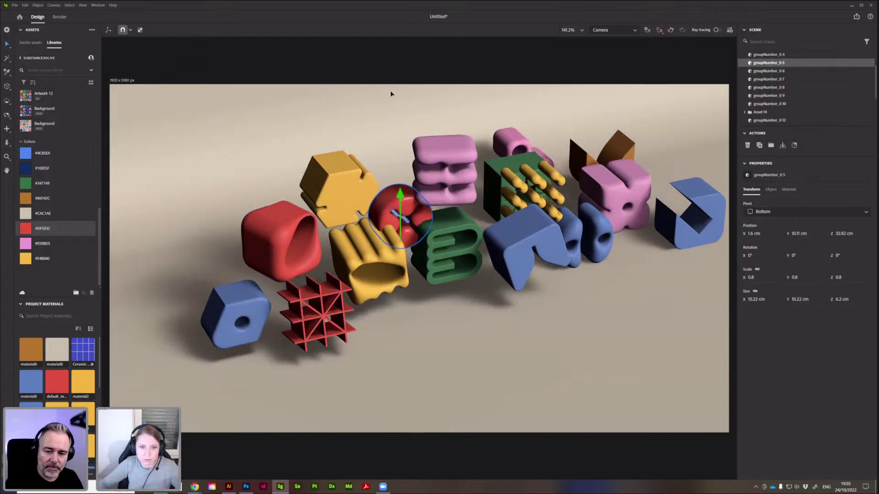
{"action": "left_click_drag", "start_coordinate": [390, 94], "coordinate": [392, 118]}
{"action": "left_click_drag", "start_coordinate": [421, 180], "coordinate": [411, 169]}
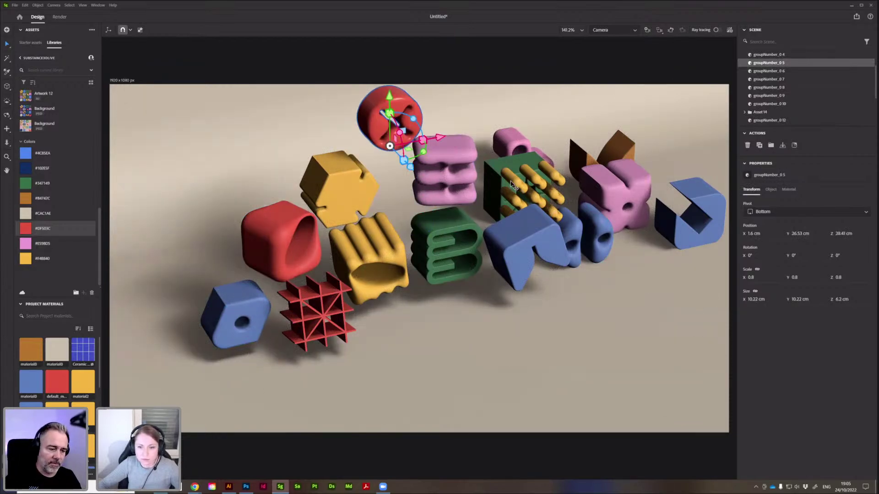
{"action": "left_click_drag", "start_coordinate": [389, 95], "coordinate": [389, 114]}
{"action": "left_click_drag", "start_coordinate": [410, 185], "coordinate": [410, 186]}
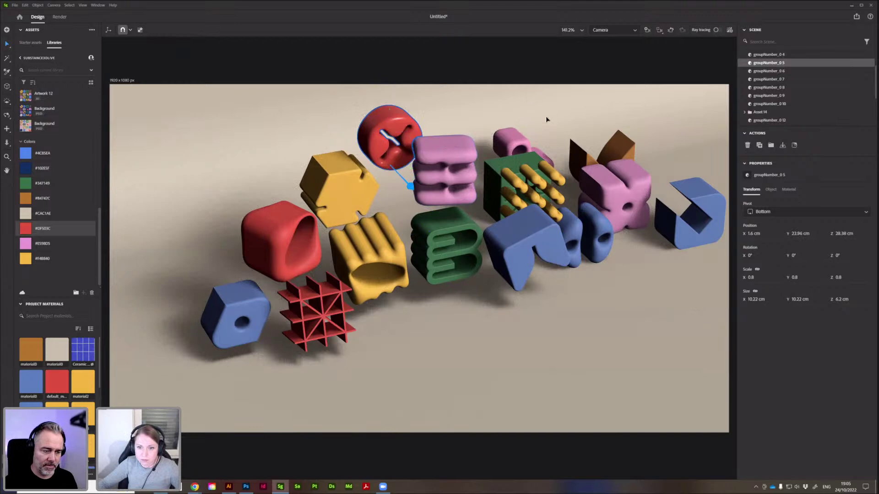
Move the green cube up and forward to about Y 19.4 cm and Z 30.2 cm, and rotate it about 17.9° around Z.
{"action": "left_click", "coordinate": [576, 210]}
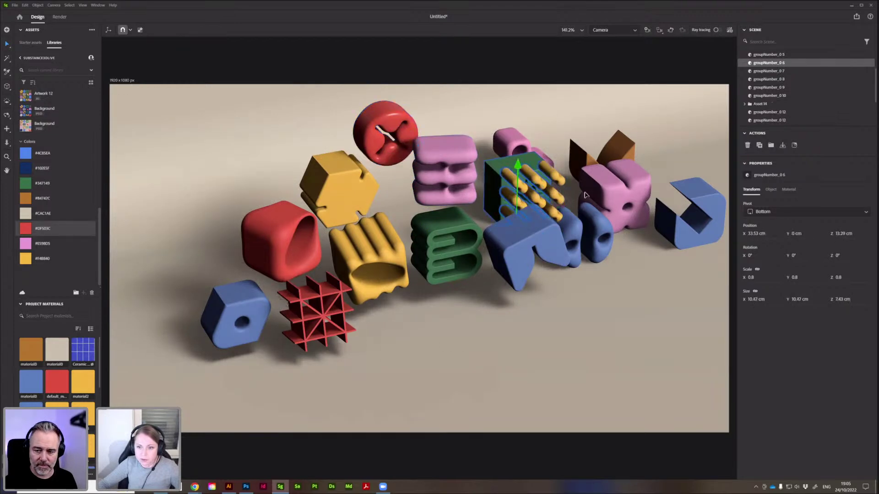
{"action": "mouse_move", "coordinate": [563, 188]}
{"action": "left_mouse_down"}
{"action": "mouse_move", "coordinate": [560, 114]}
{"action": "mouse_move", "coordinate": [559, 280]}
{"action": "left_mouse_up"}
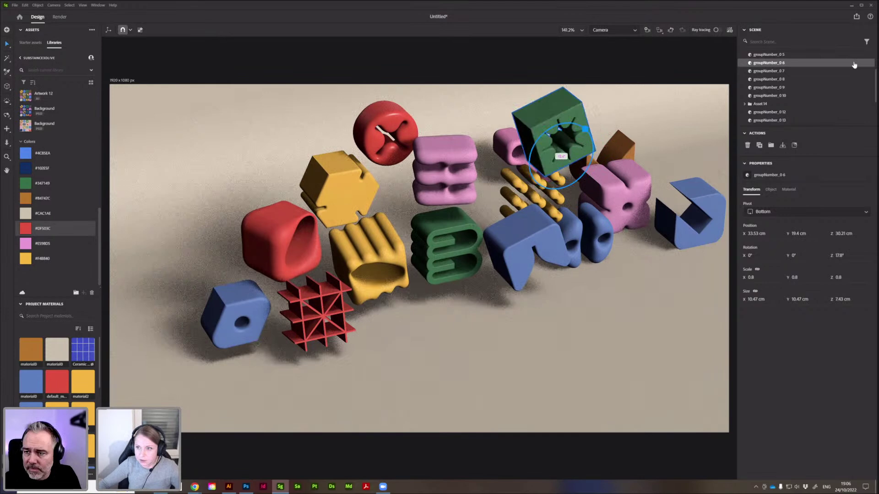
Turn snapping off and collision on, try raising the front blue block against the red hollow block, and undo the last moves.
{"action": "left_click", "coordinate": [264, 249]}
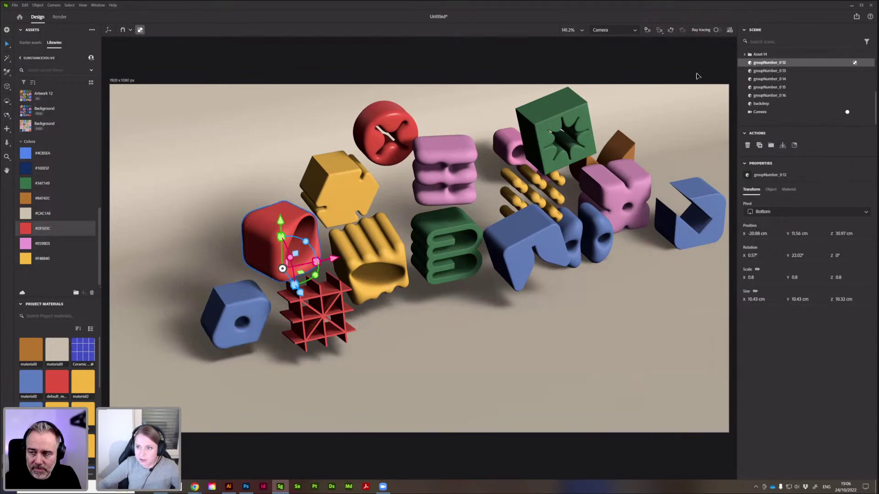
{"action": "left_click", "coordinate": [236, 316]}
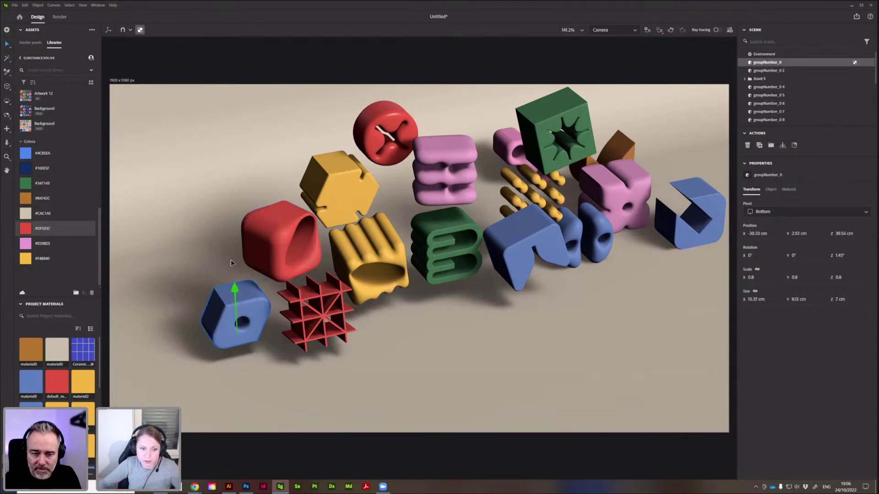
{"action": "left_click_drag", "start_coordinate": [239, 204], "coordinate": [239, 202]}
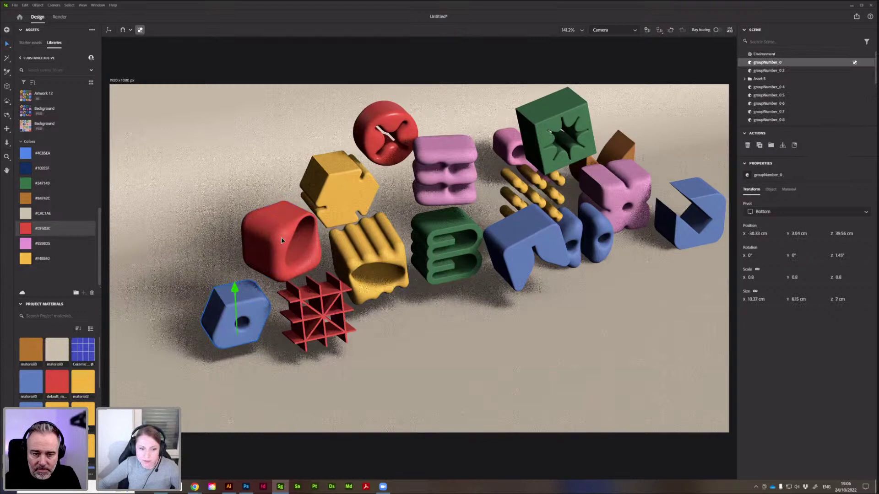
{"action": "mouse_move", "coordinate": [284, 239]}
{"action": "left_mouse_down"}
{"action": "mouse_move", "coordinate": [316, 215]}
{"action": "mouse_move", "coordinate": [280, 234]}
{"action": "mouse_move", "coordinate": [301, 228]}
{"action": "mouse_move", "coordinate": [279, 251]}
{"action": "mouse_move", "coordinate": [254, 261]}
{"action": "mouse_move", "coordinate": [259, 273]}
{"action": "mouse_move", "coordinate": [249, 256]}
{"action": "mouse_move", "coordinate": [259, 238]}
{"action": "mouse_move", "coordinate": [245, 259]}
{"action": "left_mouse_up"}
{"action": "key", "text": "ctrl+z"}
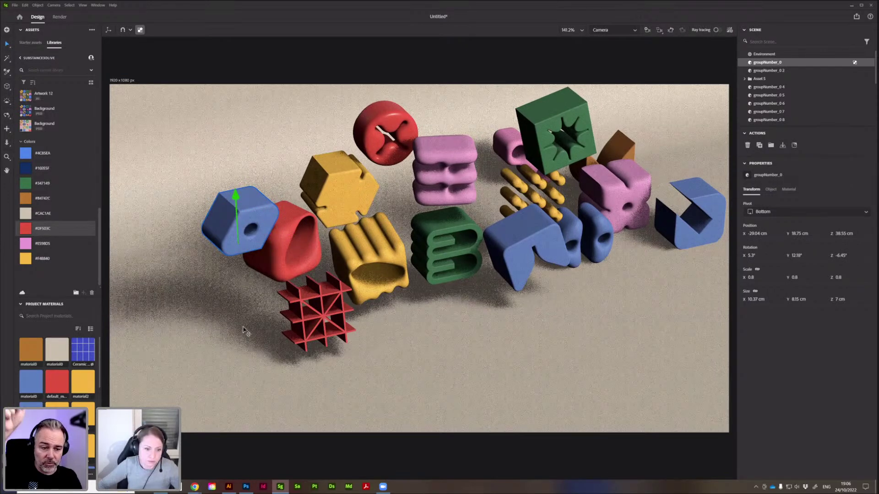
{"action": "key", "text": "ctrl+z"}
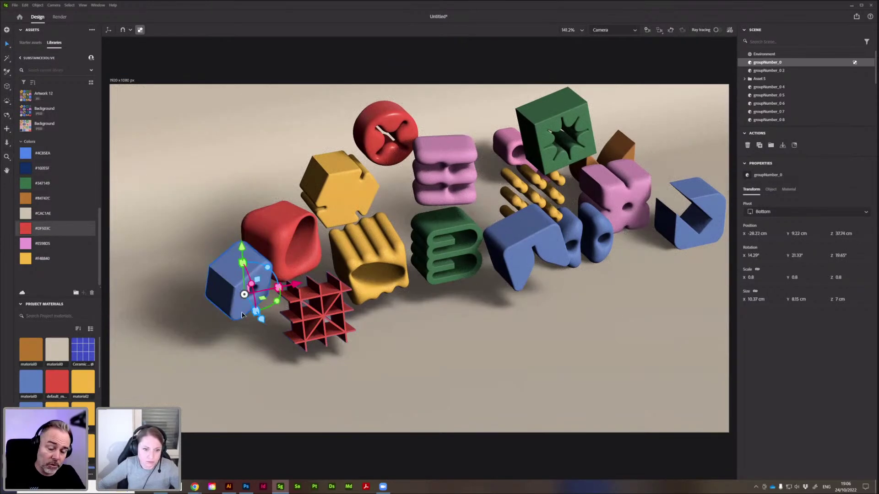
Undo the last moves of the blue block with the round hole beside the red hollow block.
{"action": "key", "text": "ctrl+z"}
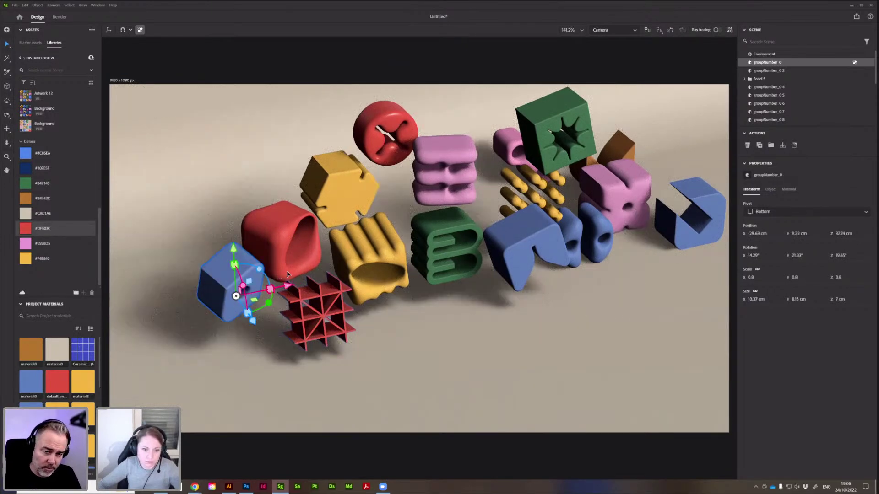
{"action": "key", "text": "ctrl+z"}
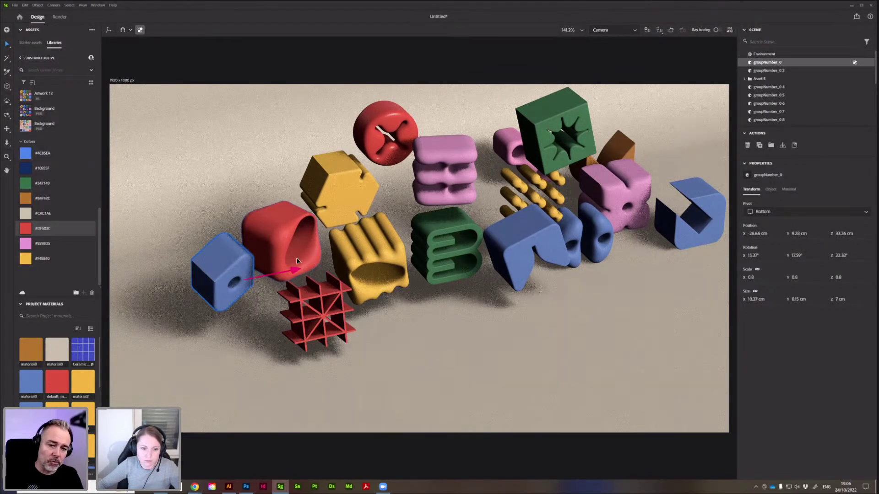
Move the yellow hexagon up and away from the round red block to about X -10.8 cm and Y 19.3 cm.
{"action": "left_click", "coordinate": [326, 188]}
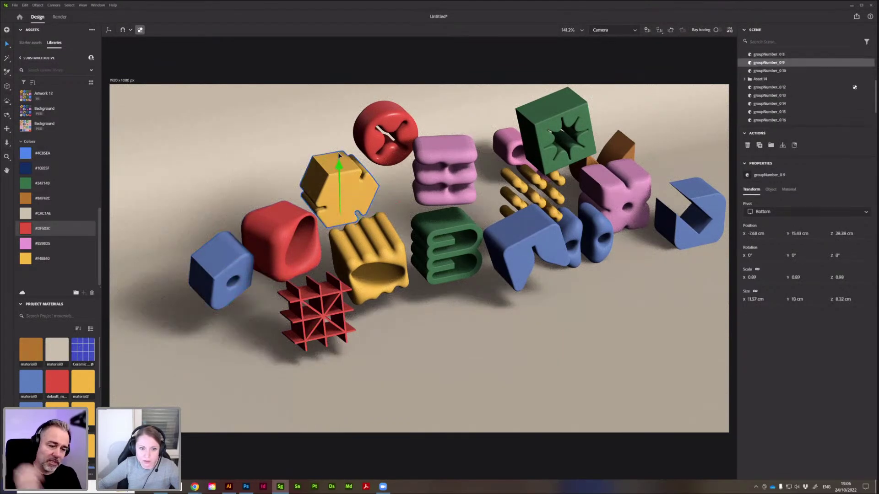
{"action": "left_click_drag", "start_coordinate": [389, 179], "coordinate": [464, 176]}
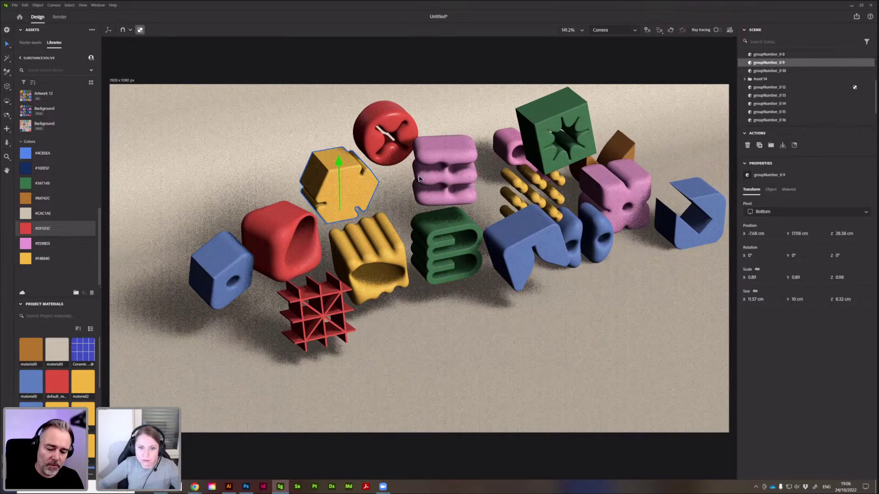
{"action": "left_click_drag", "start_coordinate": [384, 180], "coordinate": [374, 181]}
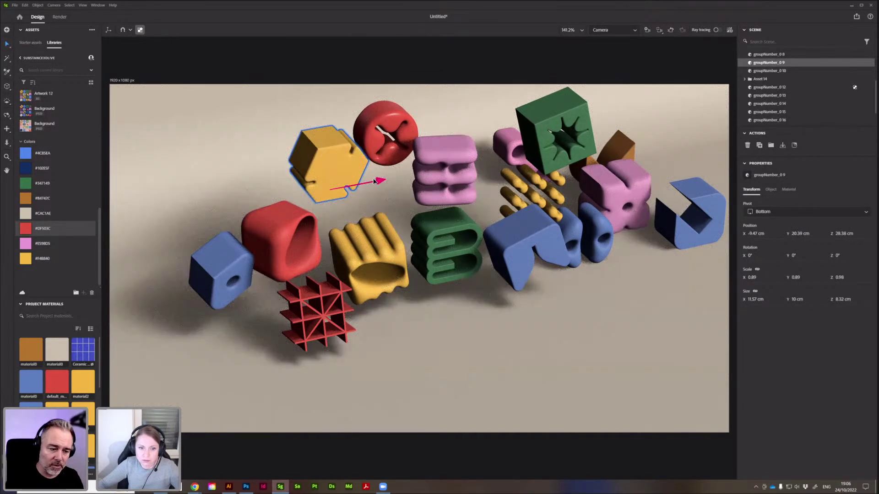
{"action": "left_click_drag", "start_coordinate": [324, 147], "coordinate": [318, 154]}
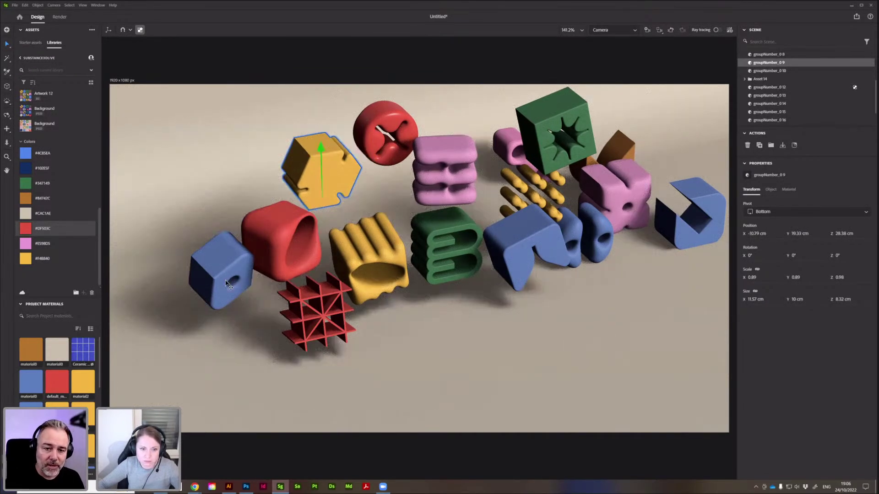
Move the blue block with the round hole forward against the red hollow block, to about X -29.3 cm, Y 9.2 cm and Z 37.9 cm.
{"action": "left_click", "coordinate": [217, 270]}
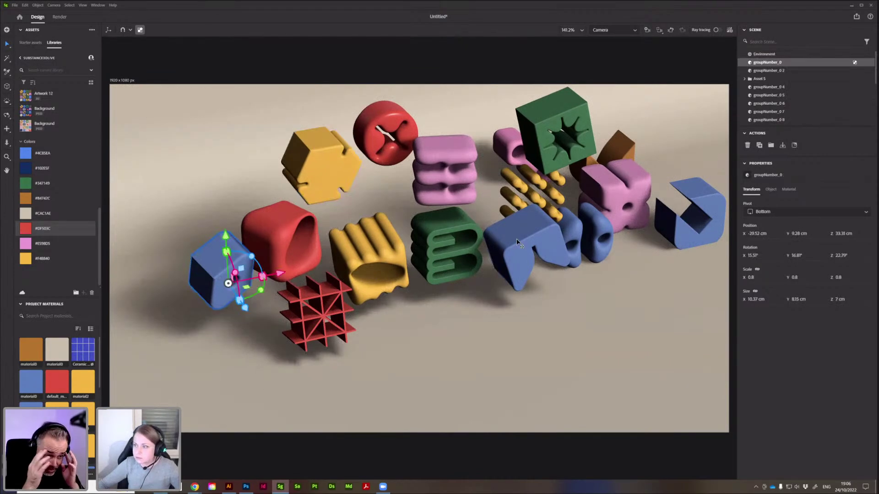
{"action": "left_click_drag", "start_coordinate": [276, 275], "coordinate": [281, 275]}
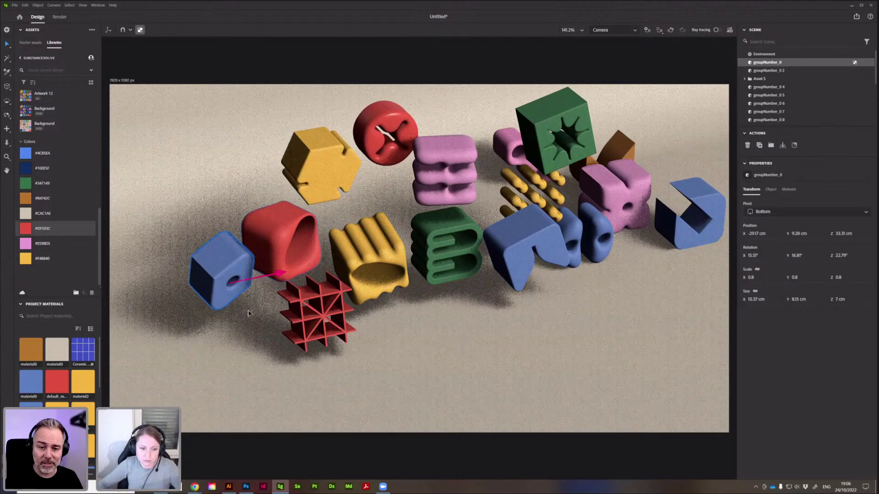
{"action": "left_click_drag", "start_coordinate": [248, 311], "coordinate": [260, 321]}
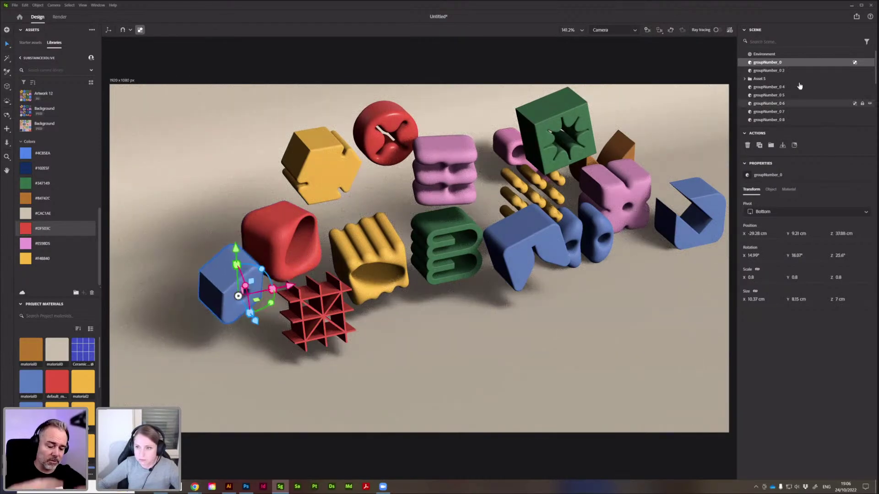
{"action": "scroll", "coordinate": [846, 83], "scroll_direction": "down", "scroll_amount": 3}
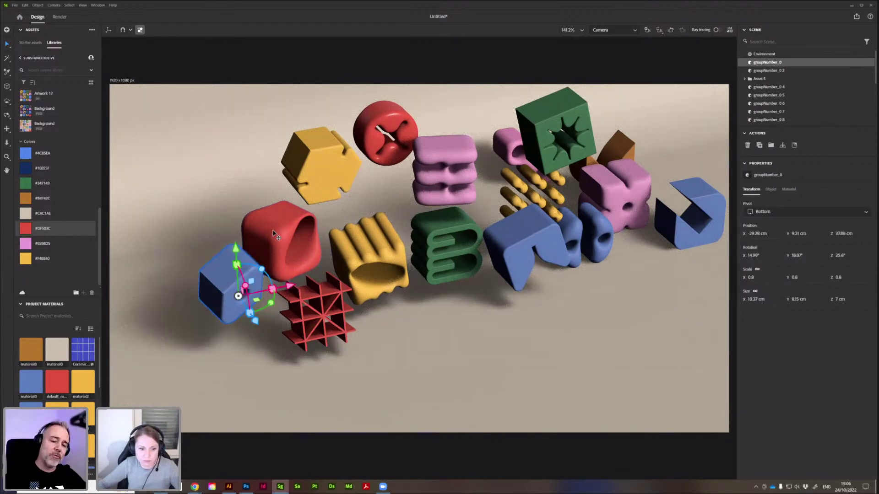
Move the rear pink double-tube block to about X -1 cm, Z 44.4 cm in front, and raise the yellow ridged block above it.
{"action": "left_click", "coordinate": [838, 64]}
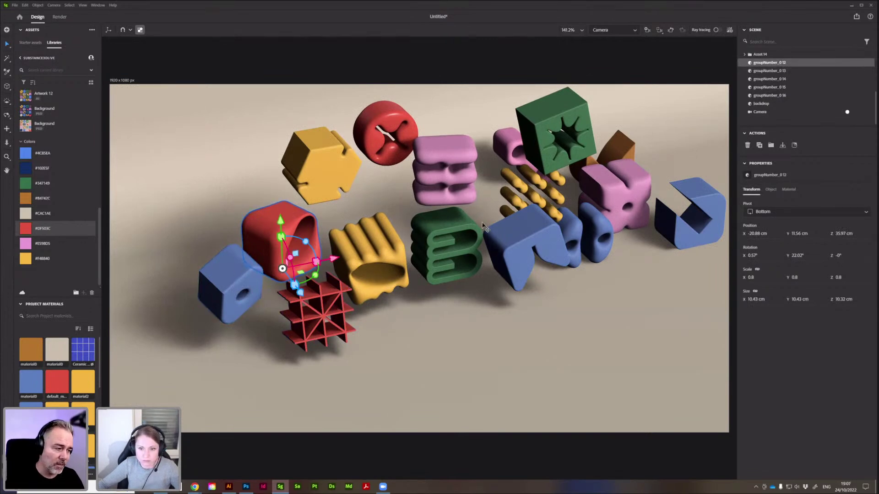
{"action": "left_click", "coordinate": [516, 150]}
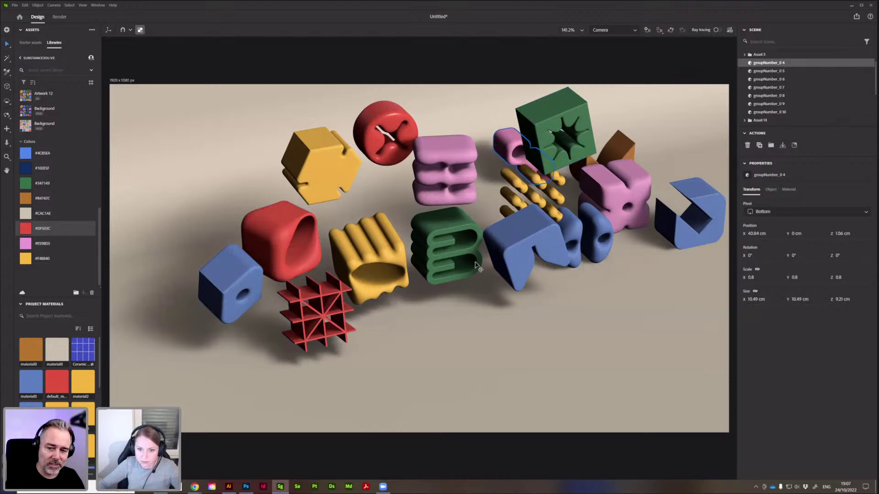
{"action": "left_click_drag", "start_coordinate": [405, 294], "coordinate": [396, 297]}
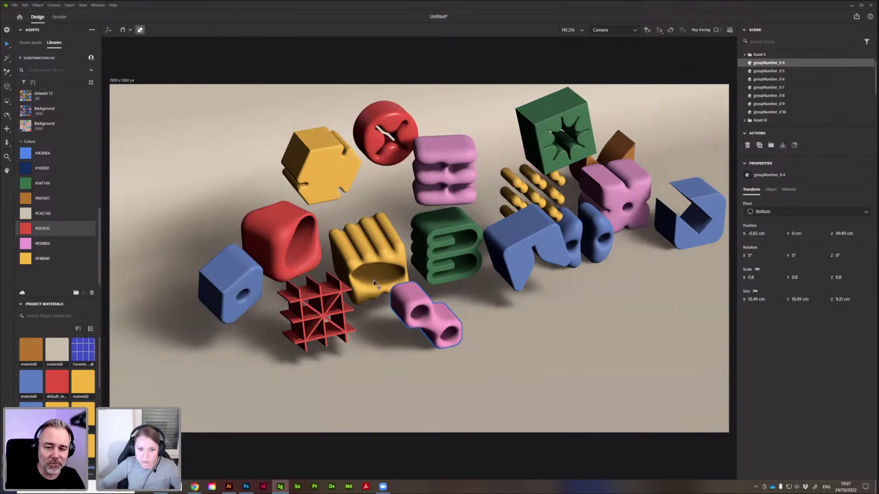
{"action": "left_click", "coordinate": [372, 242]}
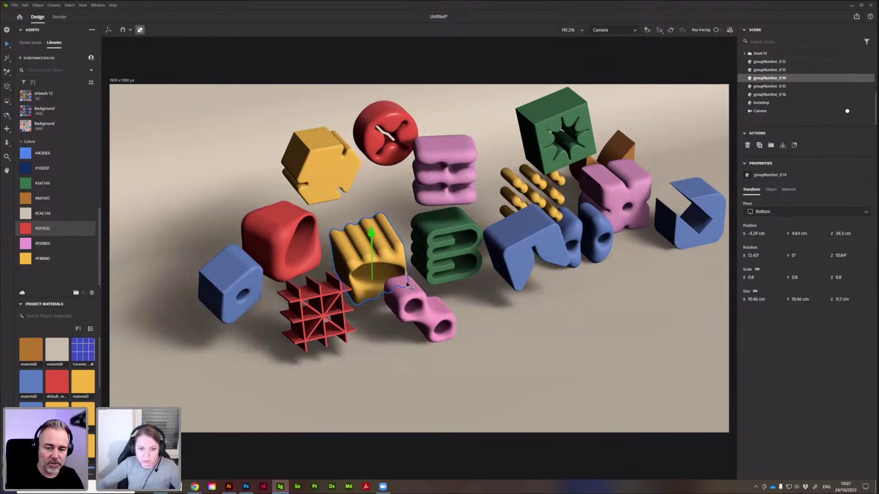
{"action": "left_click", "coordinate": [433, 328]}
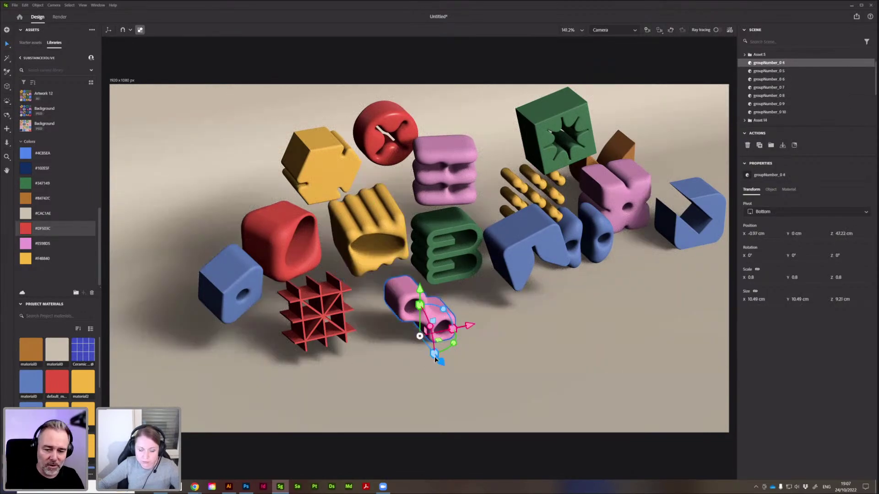
{"action": "left_click_drag", "start_coordinate": [433, 352], "coordinate": [504, 298]}
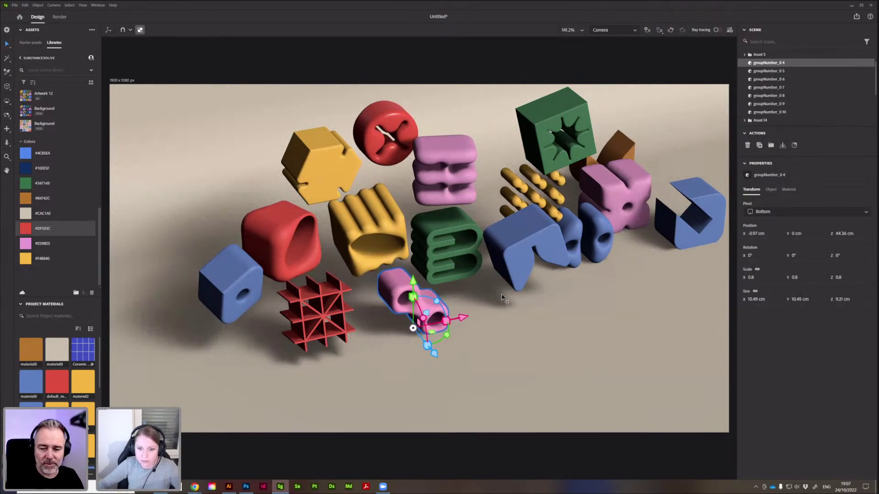
Move the group of yellow rods up beside the pink ridged block, to about X 24 cm and Y 14 cm.
{"action": "left_click", "coordinate": [514, 248]}
{"action": "left_click", "coordinate": [518, 186]}
{"action": "left_click", "coordinate": [518, 186]}
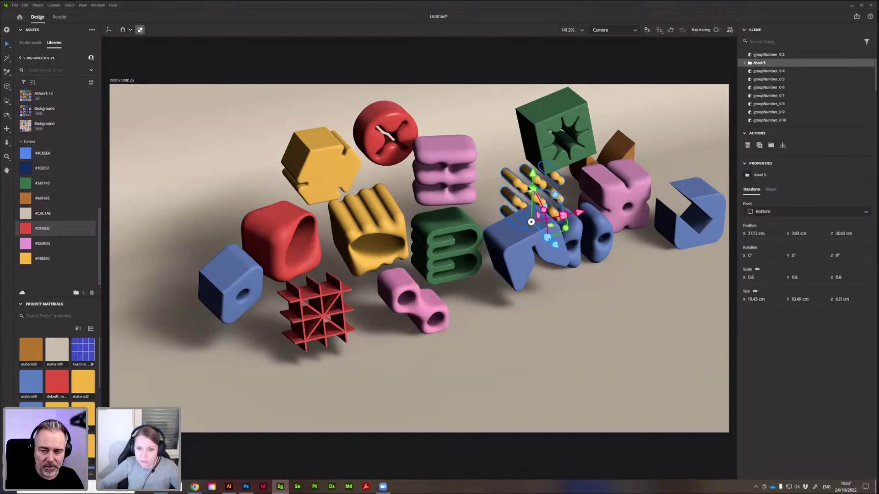
Bring the blue two-piece block forward and up to about X 30.5 cm and Y 9.6 cm, rotated about -13.4° around Y.
{"action": "left_click", "coordinate": [585, 238]}
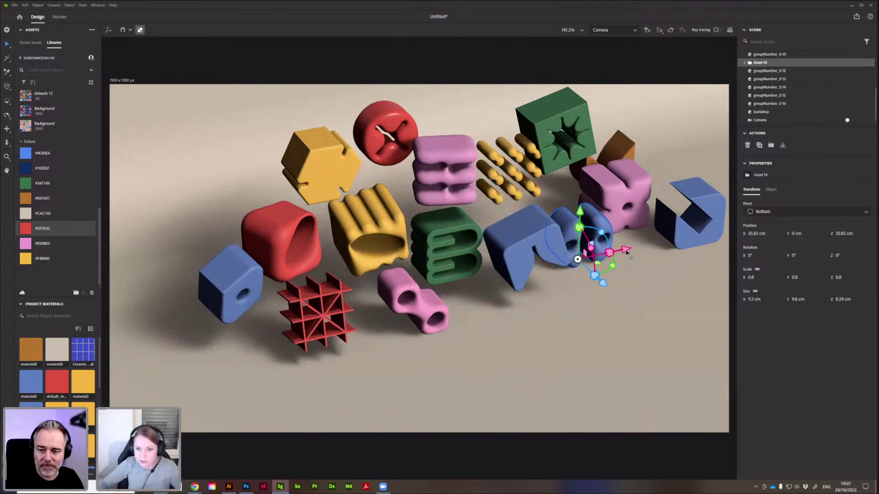
{"action": "left_click_drag", "start_coordinate": [603, 267], "coordinate": [629, 286]}
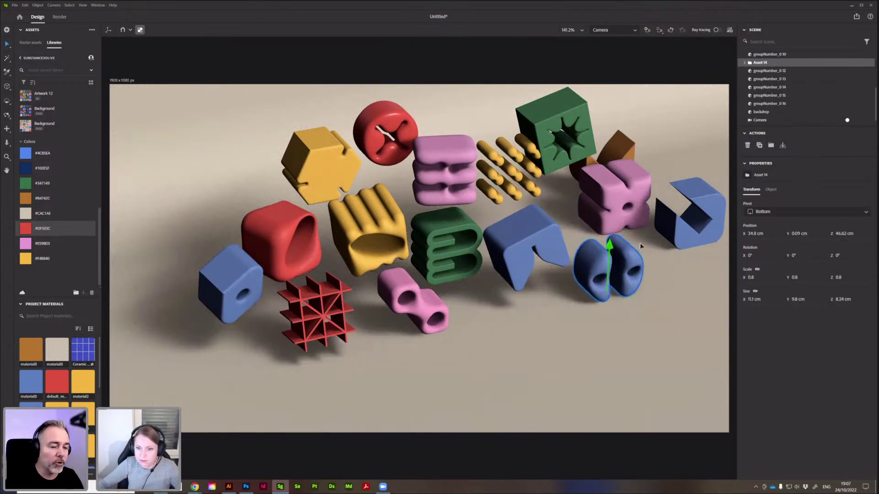
{"action": "left_click_drag", "start_coordinate": [642, 256], "coordinate": [632, 260]}
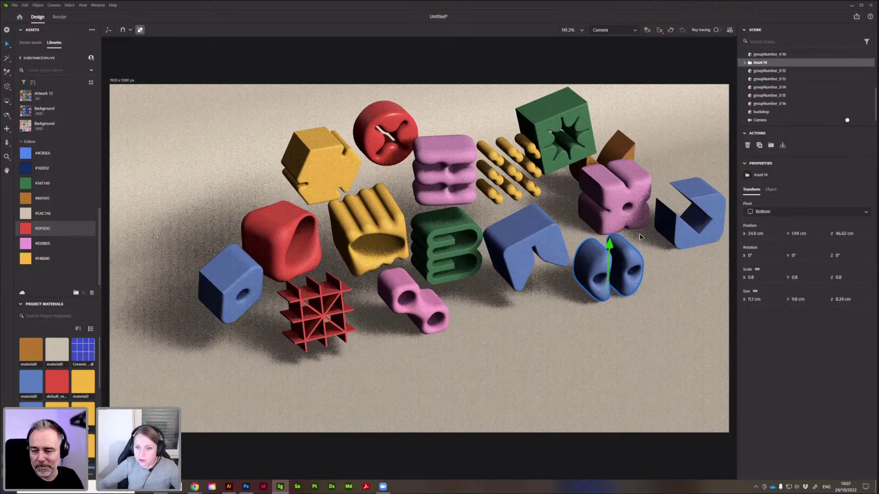
{"action": "key", "text": "ctrl+z"}
{"action": "key", "text": "ctrl+z"}
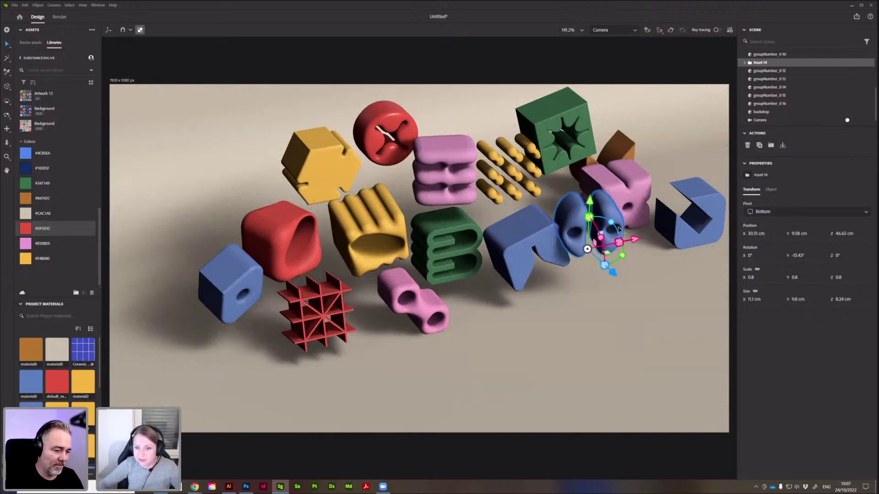
{"action": "left_click_drag", "start_coordinate": [613, 272], "coordinate": [643, 186]}
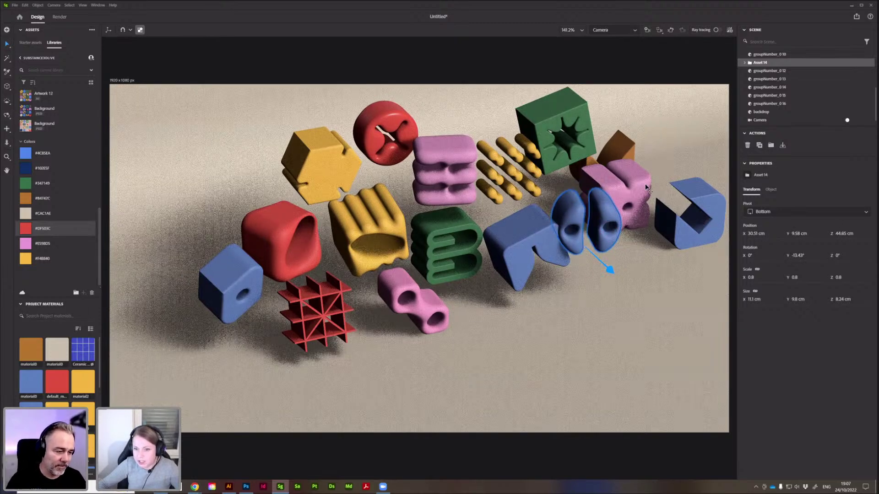
{"action": "key", "text": "ctrl+z"}
{"action": "key", "text": "ctrl+z"}
{"action": "key", "text": "ctrl+z"}
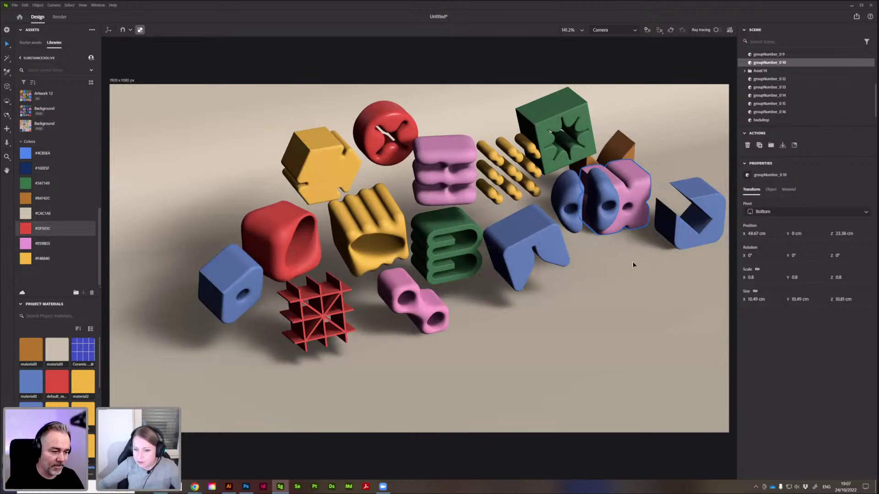
Bring the pink X-shaped block forward, scaled to 0.7 and rotated, and raise the blue notched block to about Y 17.3 cm.
{"action": "left_click_drag", "start_coordinate": [632, 262], "coordinate": [625, 305]}
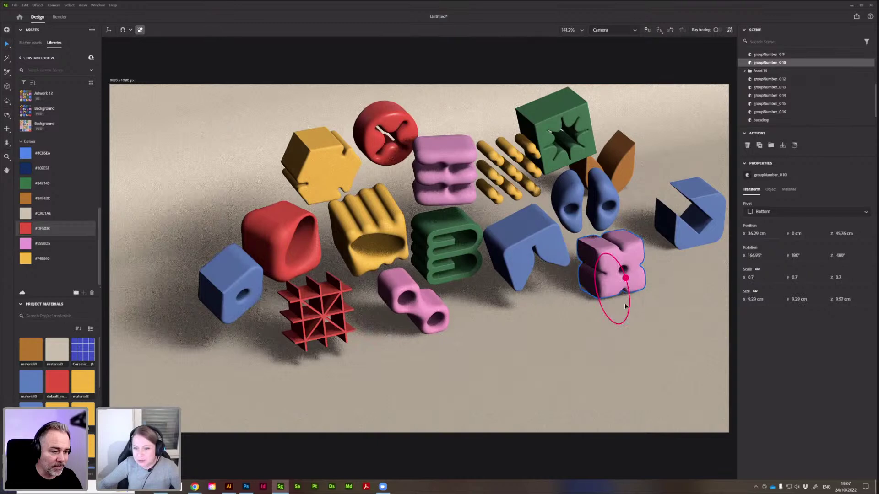
{"action": "left_click_drag", "start_coordinate": [620, 249], "coordinate": [653, 231]}
{"action": "left_click", "coordinate": [692, 233]}
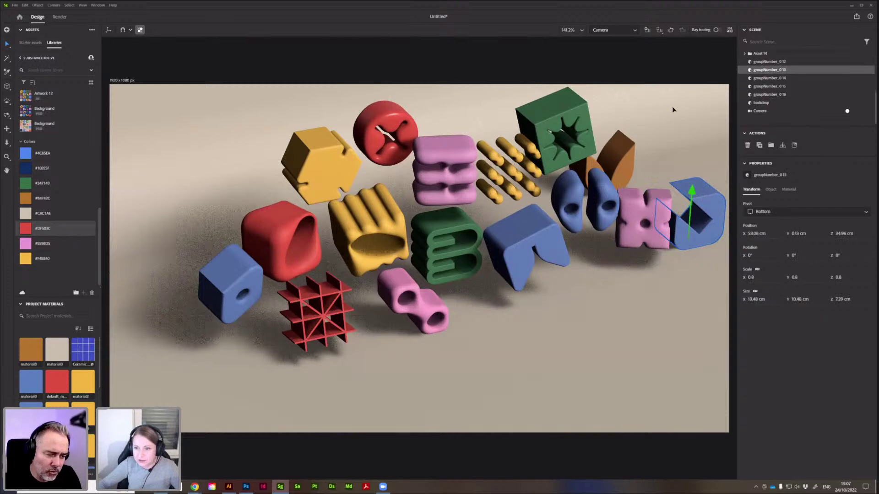
{"action": "left_click_drag", "start_coordinate": [718, 151], "coordinate": [714, 149]}
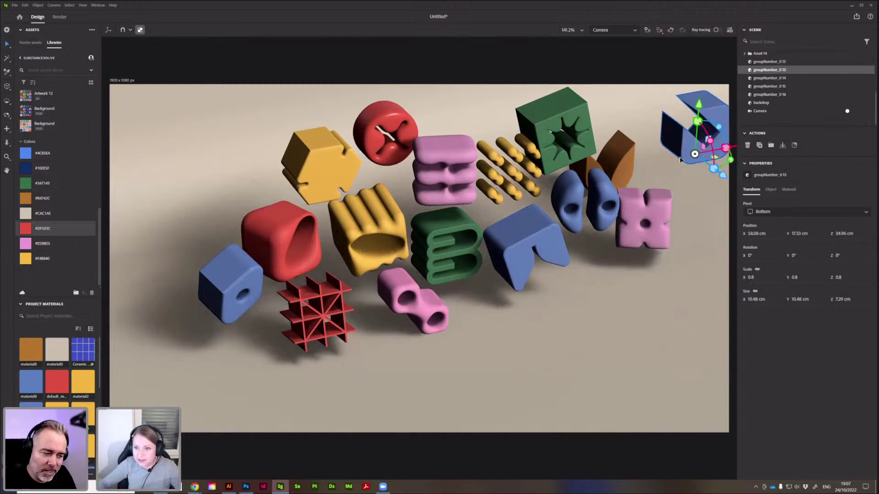
Move the brown V-shaped block to about X 39.1 cm, Y 20.8 cm, Z 42.4 cm, and the blue notched block to about X 55.4 cm, Z 35.4 cm.
{"action": "left_click", "coordinate": [621, 172]}
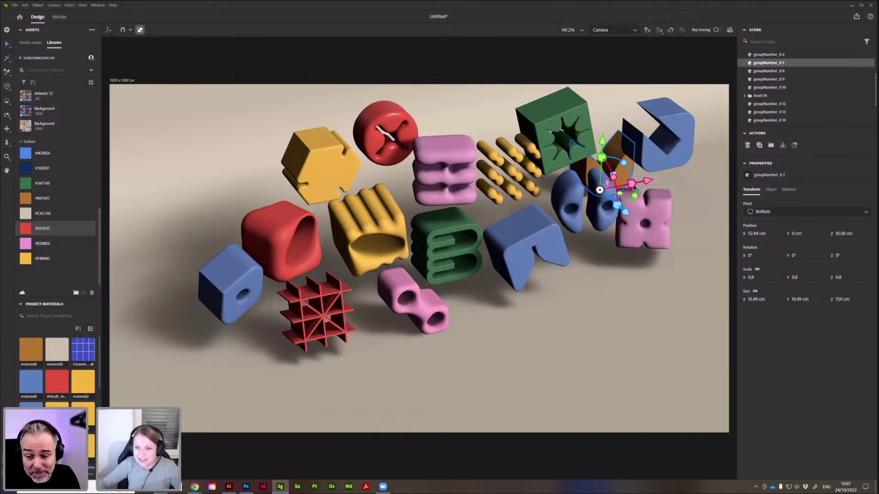
{"action": "left_click_drag", "start_coordinate": [635, 235], "coordinate": [619, 272]}
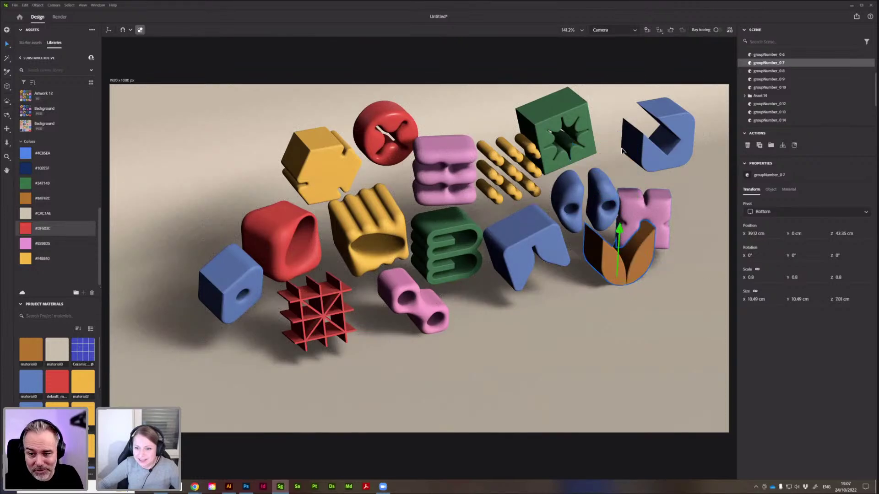
{"action": "key", "text": "ctrl+z"}
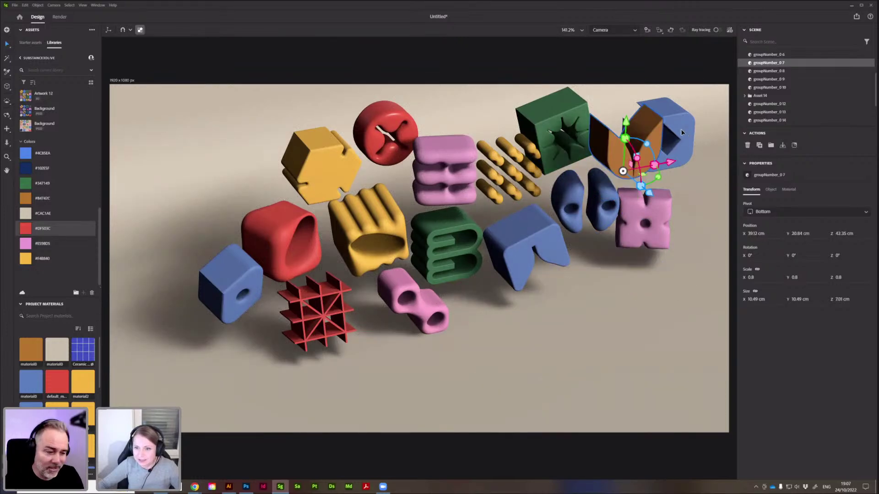
{"action": "left_click", "coordinate": [695, 123]}
{"action": "left_click_drag", "start_coordinate": [696, 123], "coordinate": [711, 131]}
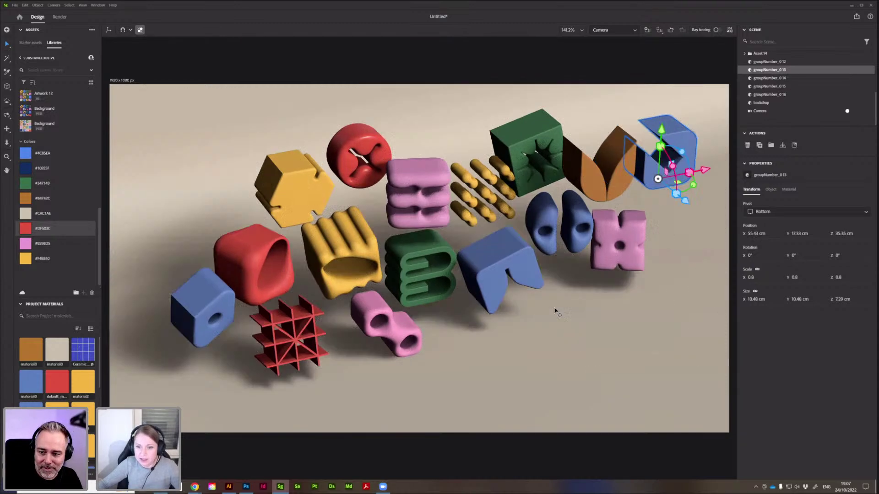
Raise the green cube with the star-shaped hole to about Y 23 cm, above the brown V-shaped block's edge.
{"action": "left_click", "coordinate": [555, 308]}
{"action": "left_click", "coordinate": [514, 138]}
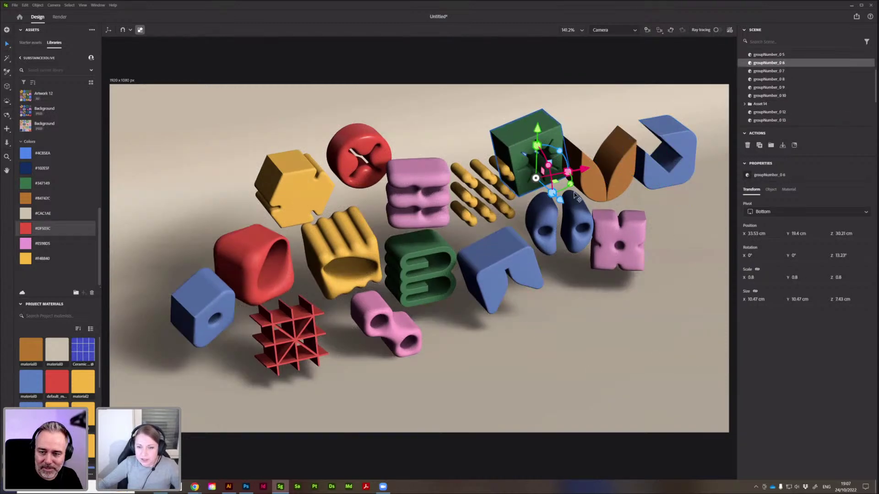
{"action": "left_click_drag", "start_coordinate": [548, 116], "coordinate": [527, 123]}
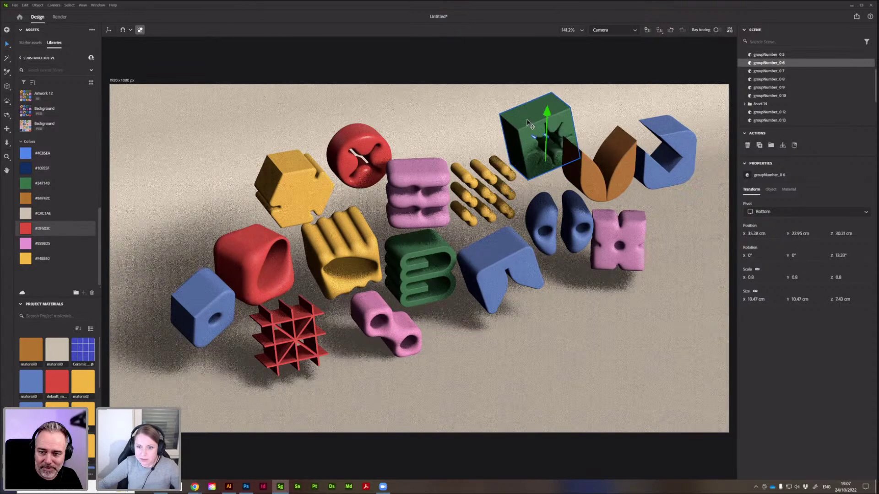
Raise the blue arch-shaped block toward the yellow rods, and shift the rods to about X 23.4 cm and Z 33.2 cm.
{"action": "left_click", "coordinate": [420, 259]}
{"action": "left_click", "coordinate": [496, 297]}
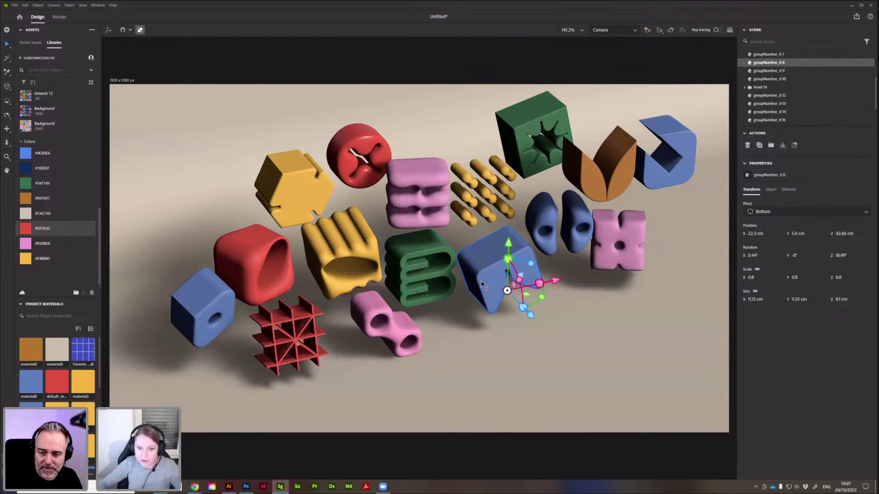
{"action": "left_click_drag", "start_coordinate": [490, 277], "coordinate": [505, 244]}
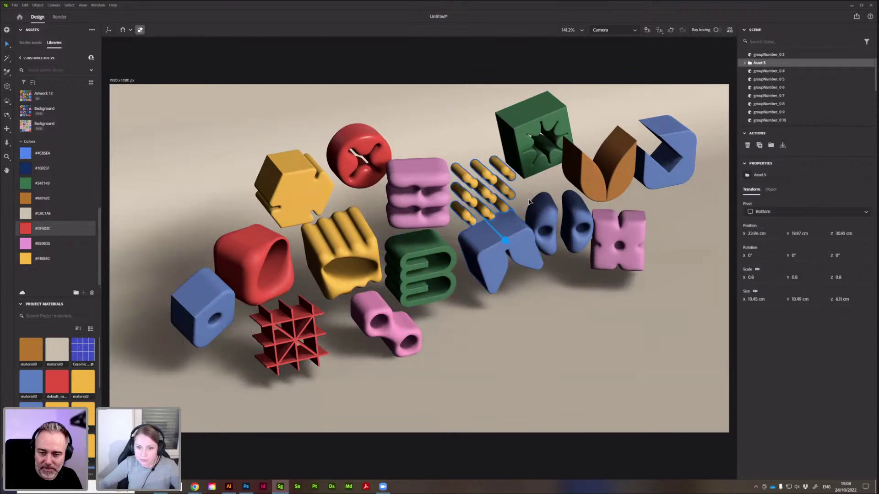
{"action": "left_click_drag", "start_coordinate": [438, 252], "coordinate": [434, 239]}
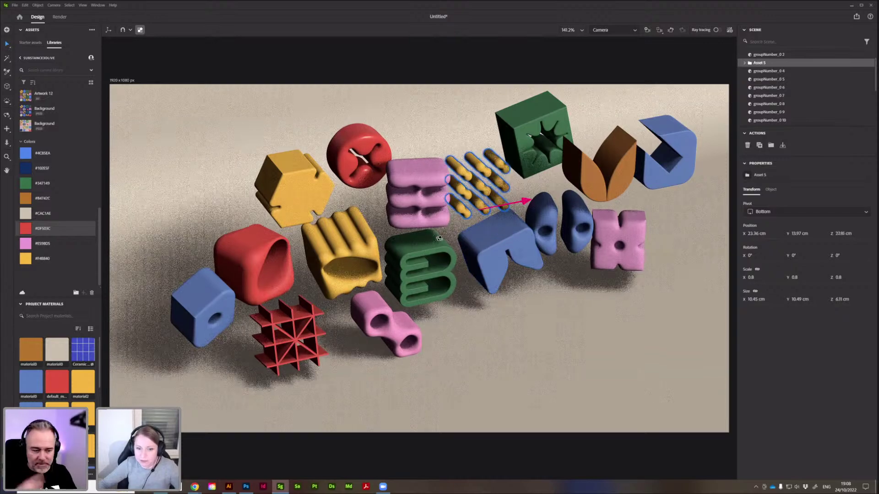
Place the camera's depth-of-field focus point on the green slotted block and set the blur amount to 32.4.
{"action": "left_click", "coordinate": [426, 254]}
{"action": "right_click_drag", "start_coordinate": [429, 252], "coordinate": [437, 242]}
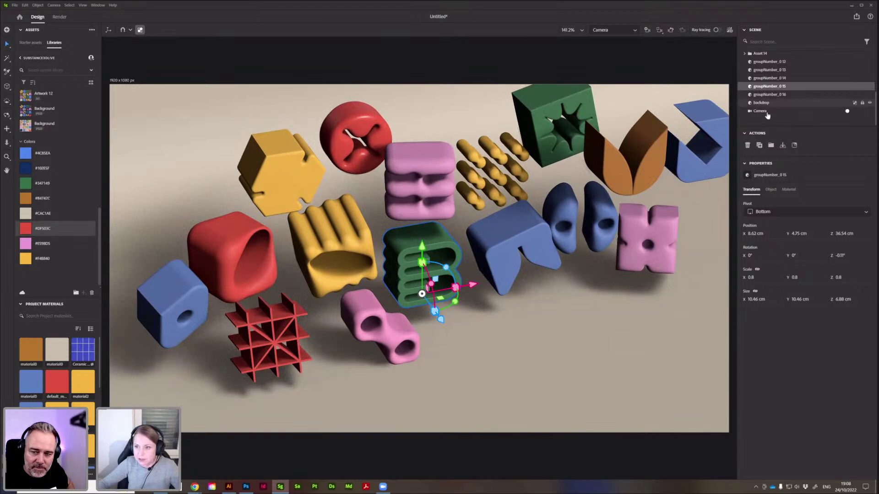
{"action": "left_click", "coordinate": [757, 110]}
{"action": "left_click", "coordinate": [770, 190]}
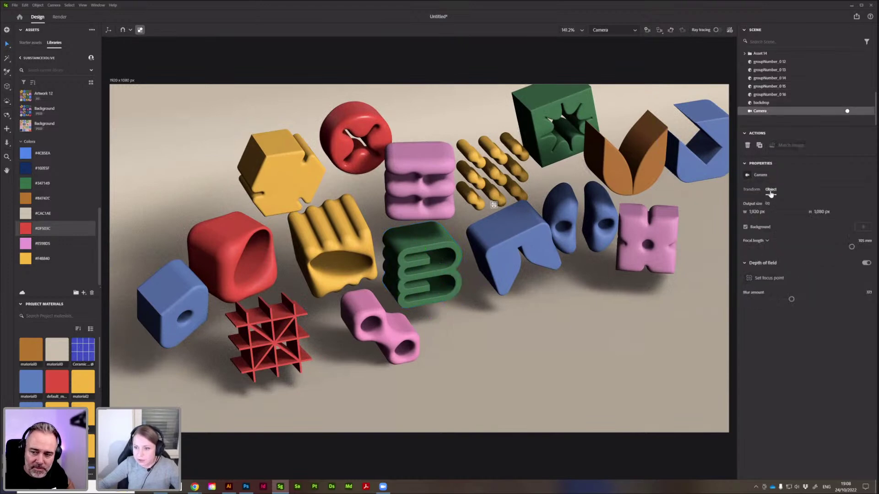
{"action": "left_click", "coordinate": [768, 278]}
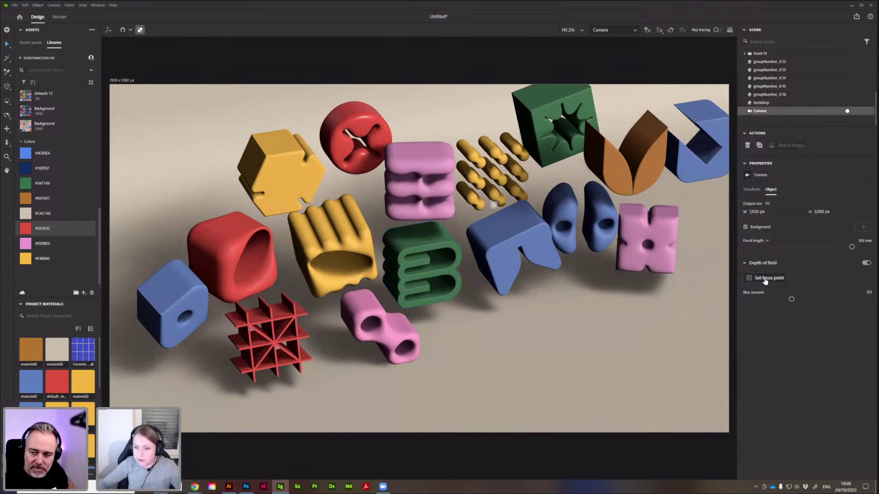
{"action": "left_click", "coordinate": [421, 243]}
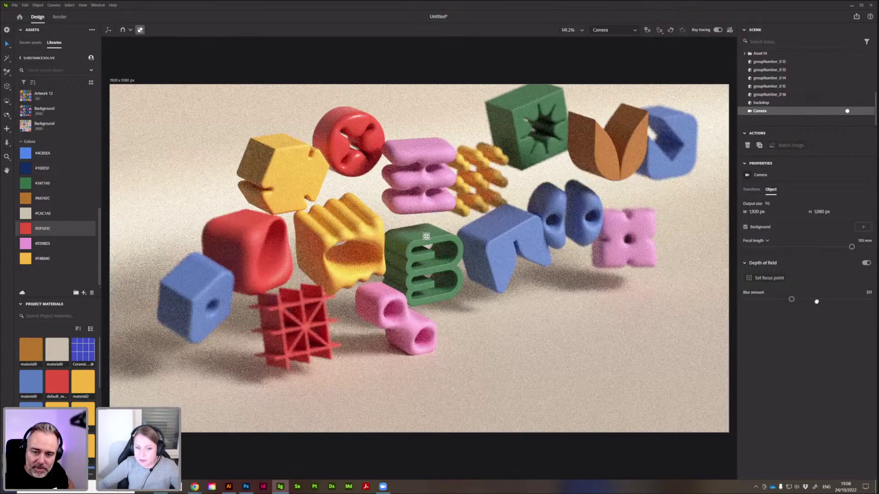
{"action": "left_click_drag", "start_coordinate": [816, 302], "coordinate": [821, 300]}
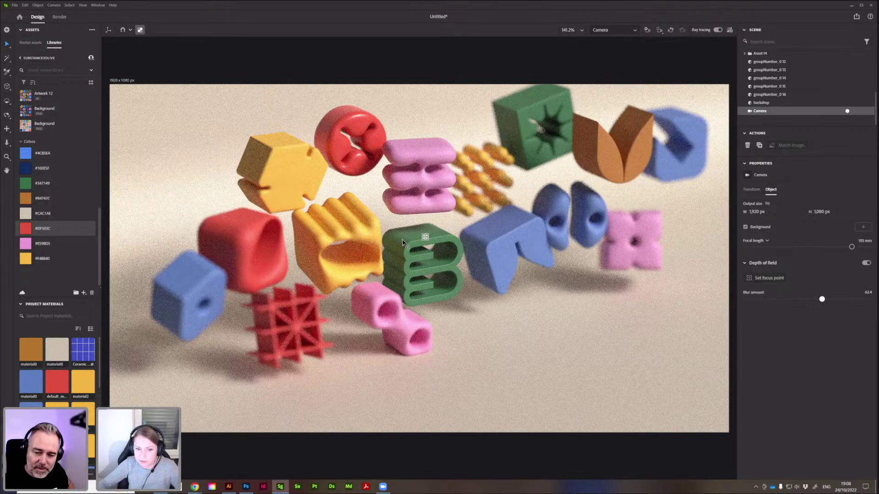
{"action": "key", "text": "ctrl+z"}
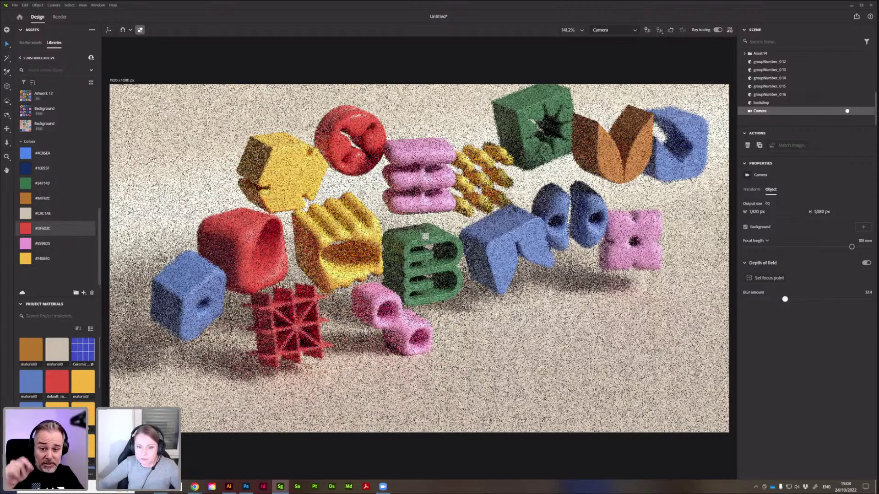
Examine the depth-of-field blur up close around the green slotted block and across the whole composition.
{"action": "key", "text": "ctrl+z"}
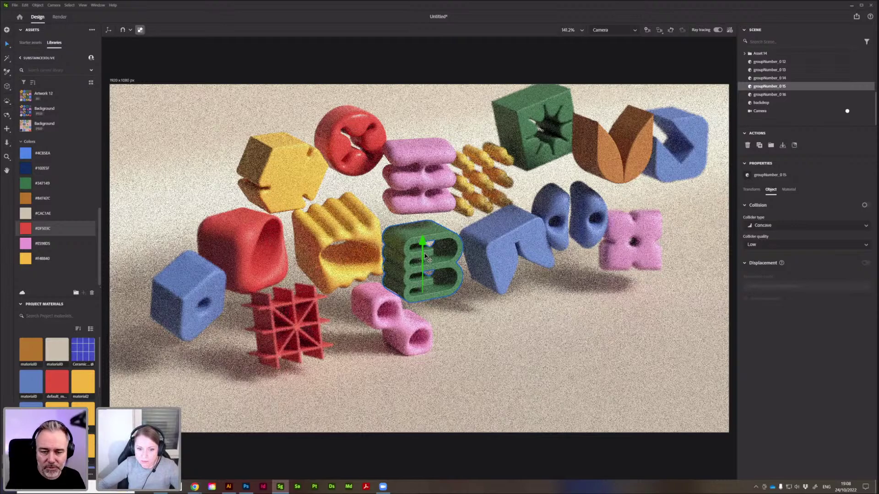
{"action": "key", "text": "ctrl+z"}
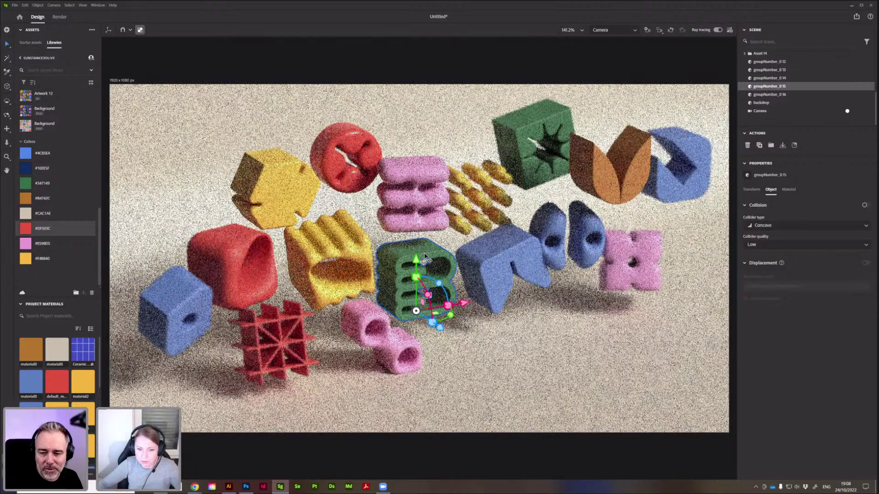
{"action": "key", "text": "ctrl+z"}
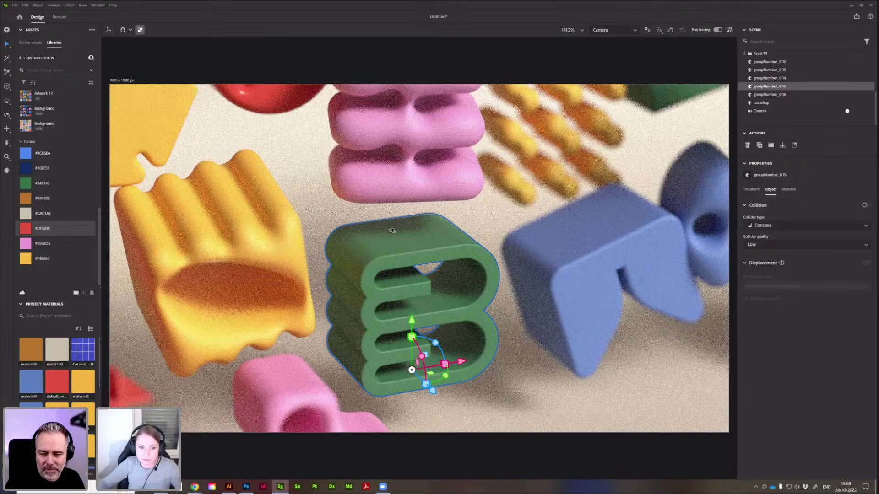
{"action": "key", "text": "ctrl+z"}
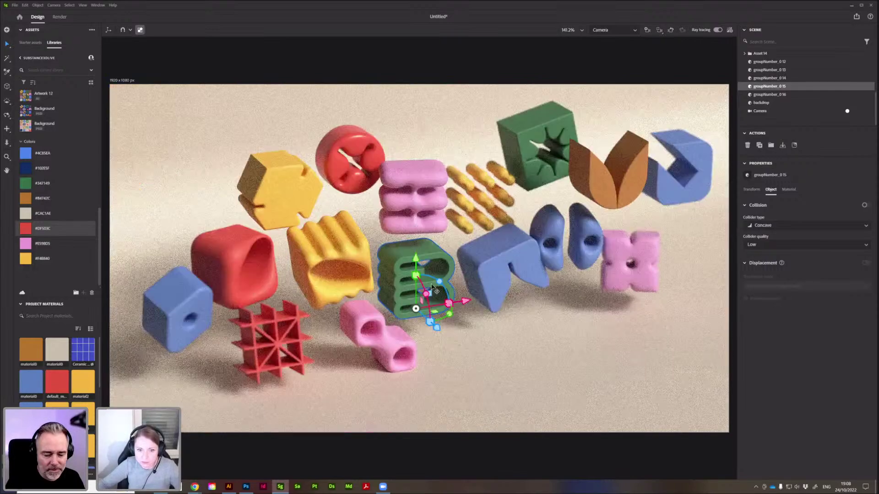
{"action": "key", "text": "ctrl+z"}
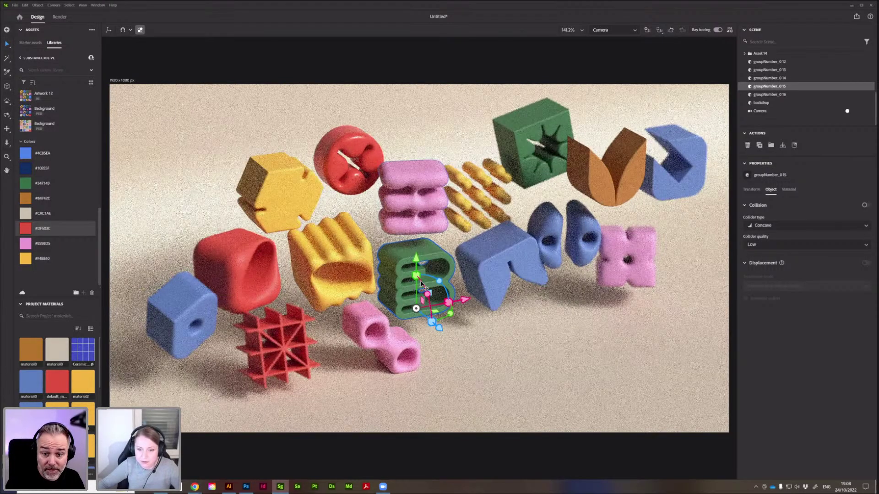
{"action": "scroll", "coordinate": [420, 285], "scroll_direction": "up", "scroll_amount": 5}
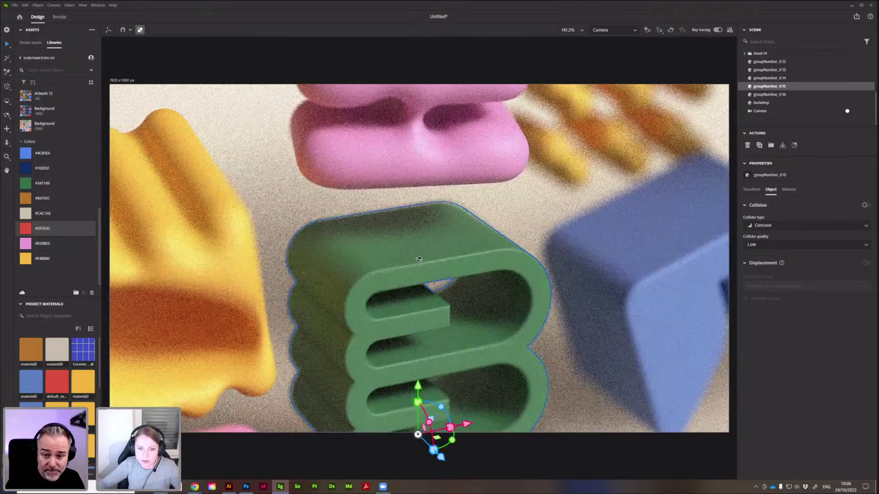
{"action": "scroll", "coordinate": [414, 262], "scroll_direction": "down", "scroll_amount": 8}
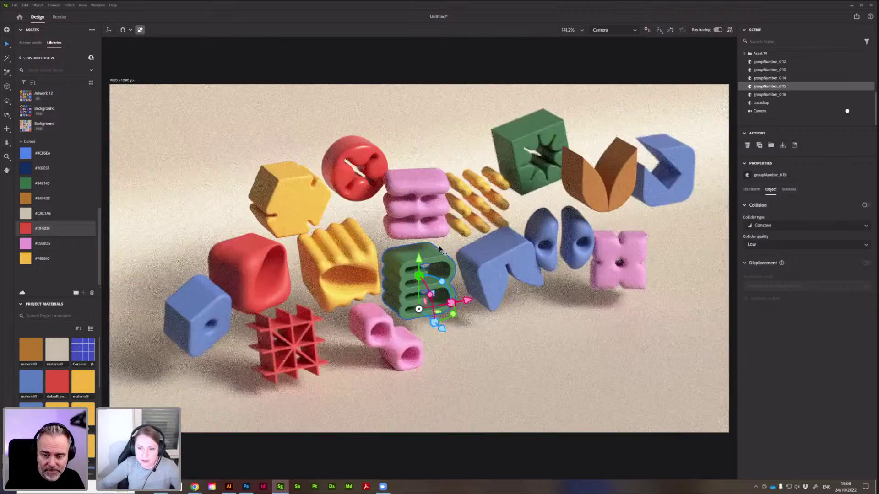
{"action": "scroll", "coordinate": [474, 111], "scroll_direction": "down", "scroll_amount": 2}
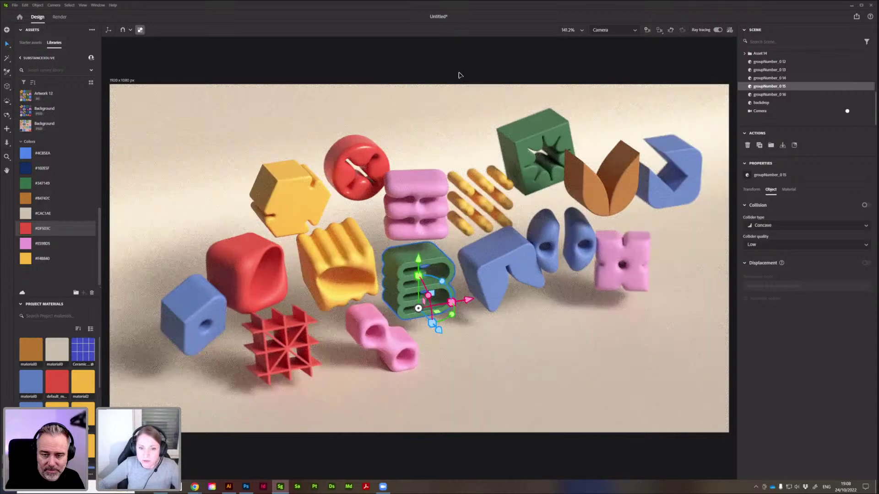
{"action": "left_click", "coordinate": [462, 76]}
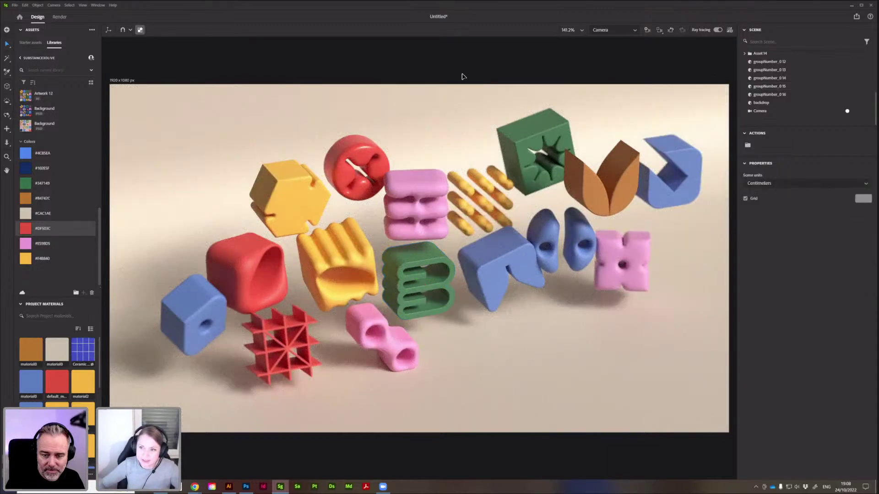
{"action": "scroll", "coordinate": [794, 87], "scroll_direction": "up", "scroll_amount": 1}
{"action": "scroll", "coordinate": [789, 75], "scroll_direction": "up", "scroll_amount": 5}
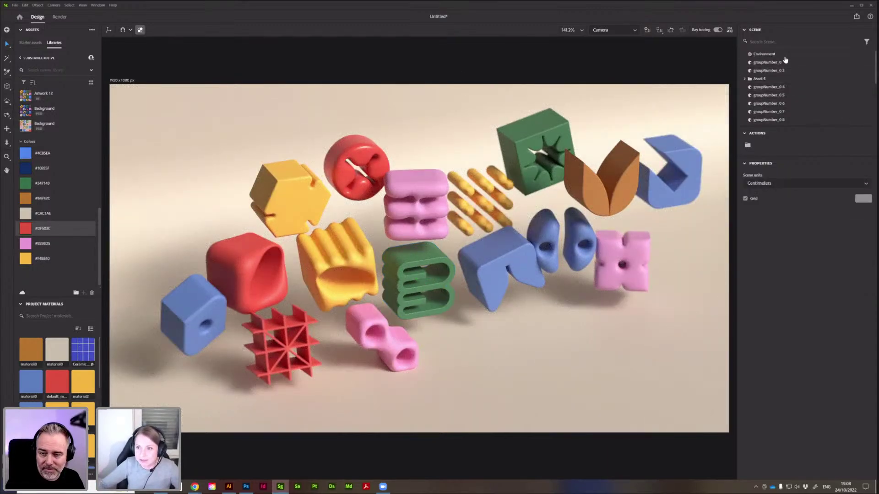
{"action": "left_click", "coordinate": [783, 55]}
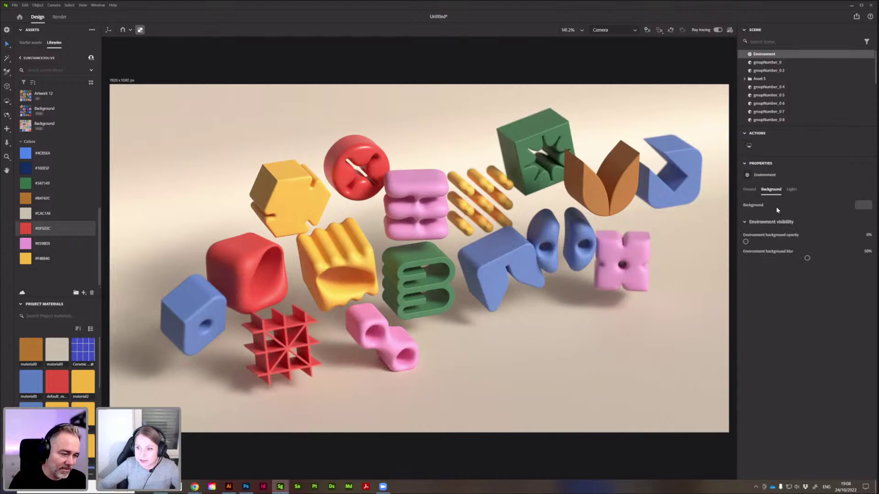
{"action": "mouse_move", "coordinate": [586, 334]}
{"action": "left_mouse_down"}
{"action": "mouse_move", "coordinate": [541, 336]}
{"action": "mouse_move", "coordinate": [598, 329]}
{"action": "left_mouse_up"}
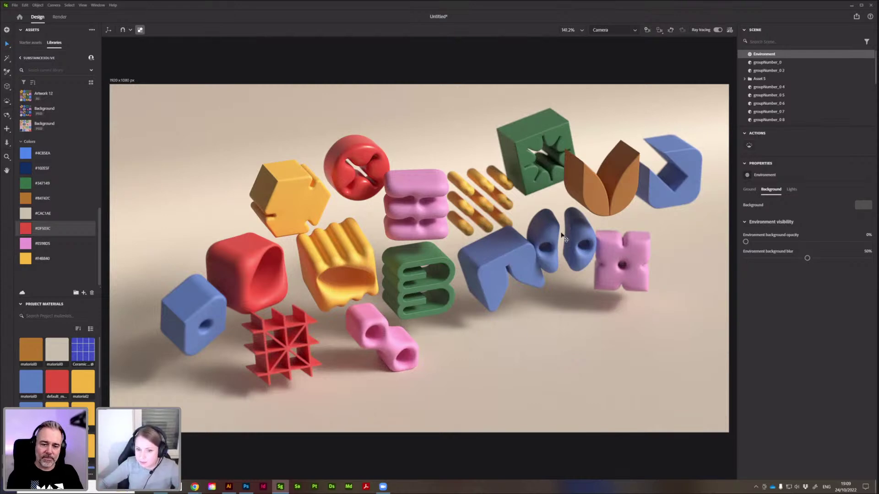
Move the pair of rounded blue blocks slightly along Z, away from the pink X-shaped block.
{"action": "left_click", "coordinate": [564, 237]}
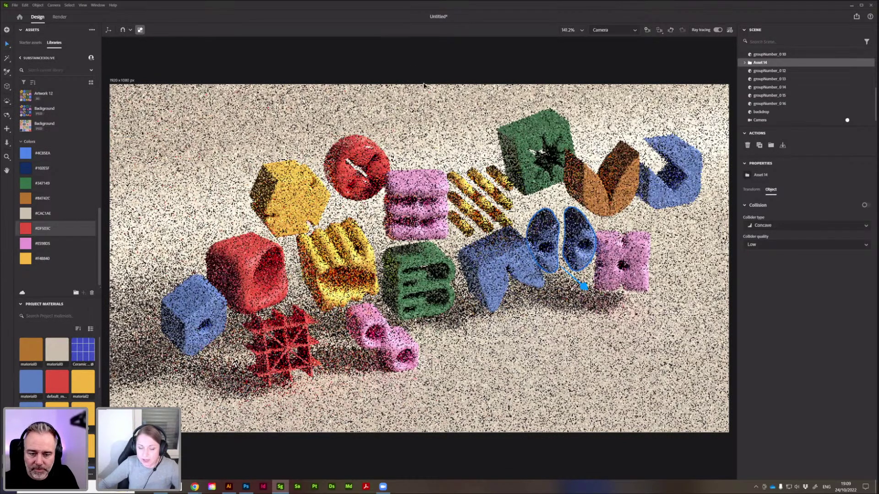
{"action": "key", "text": "Escape"}
Set the intensity of the scene's environment light to 94%.
{"action": "scroll", "coordinate": [784, 62], "scroll_direction": "up", "scroll_amount": 5}
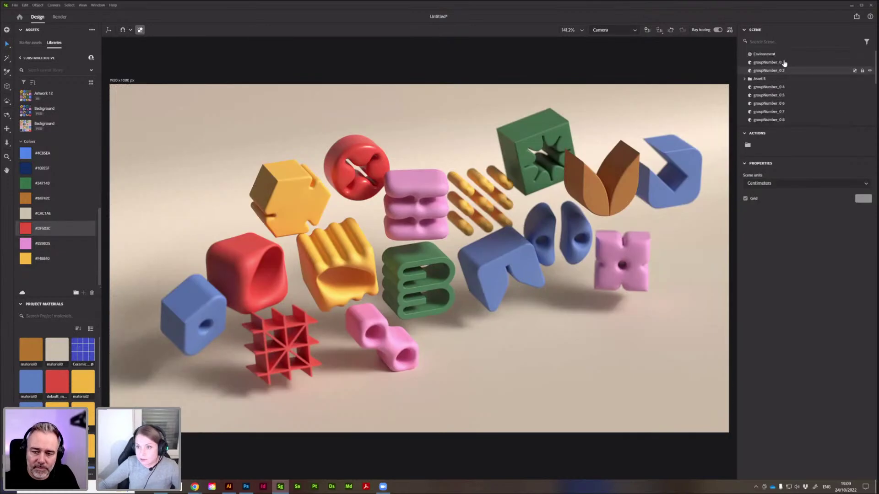
{"action": "left_click", "coordinate": [774, 54]}
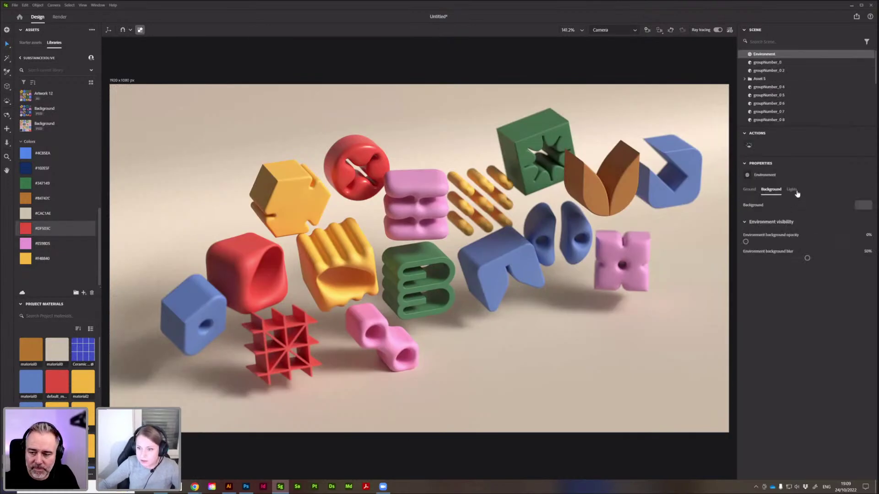
{"action": "left_click", "coordinate": [797, 194]}
{"action": "left_click_drag", "start_coordinate": [807, 282], "coordinate": [788, 282]}
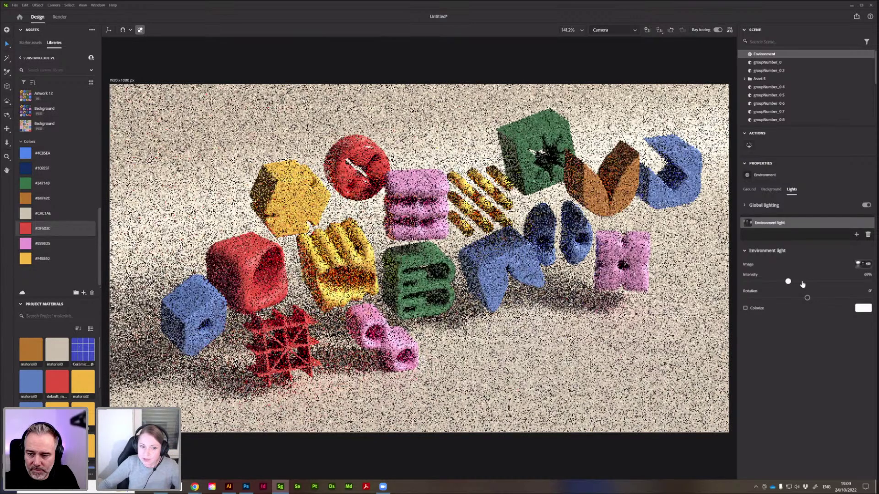
{"action": "left_click", "coordinate": [802, 282]}
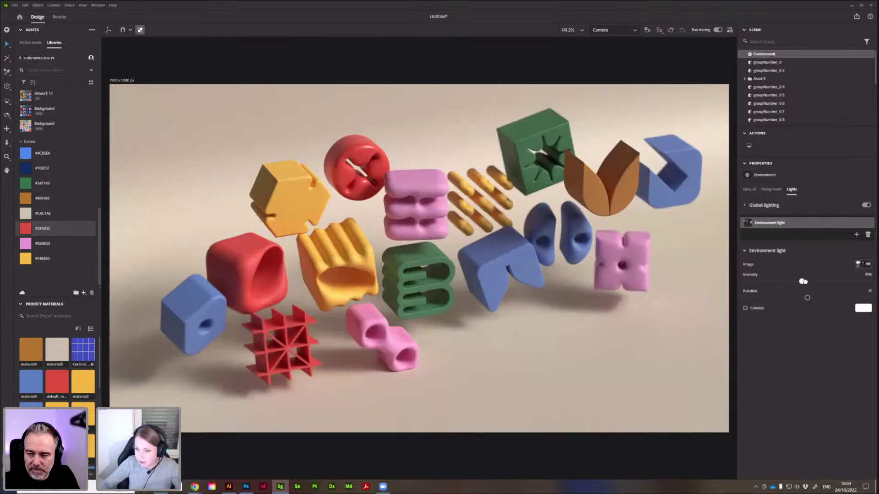
{"action": "left_click_drag", "start_coordinate": [805, 283], "coordinate": [804, 284]}
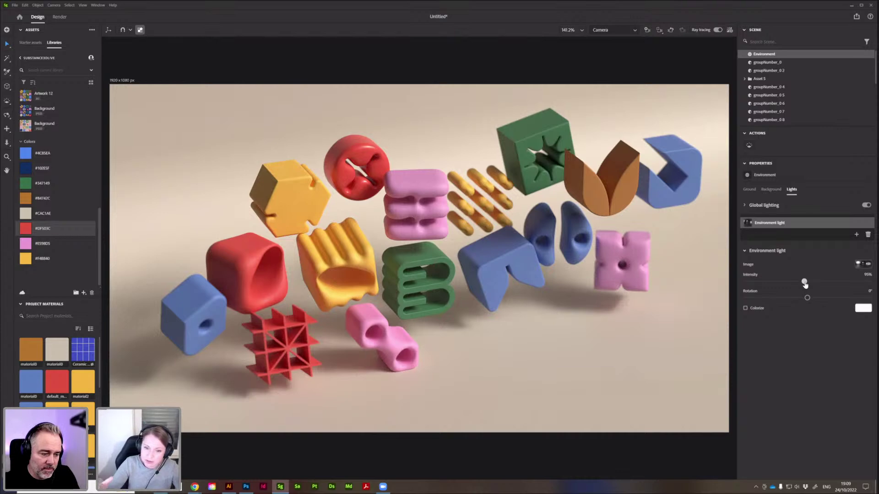
{"action": "left_click_drag", "start_coordinate": [803, 281], "coordinate": [801, 281]}
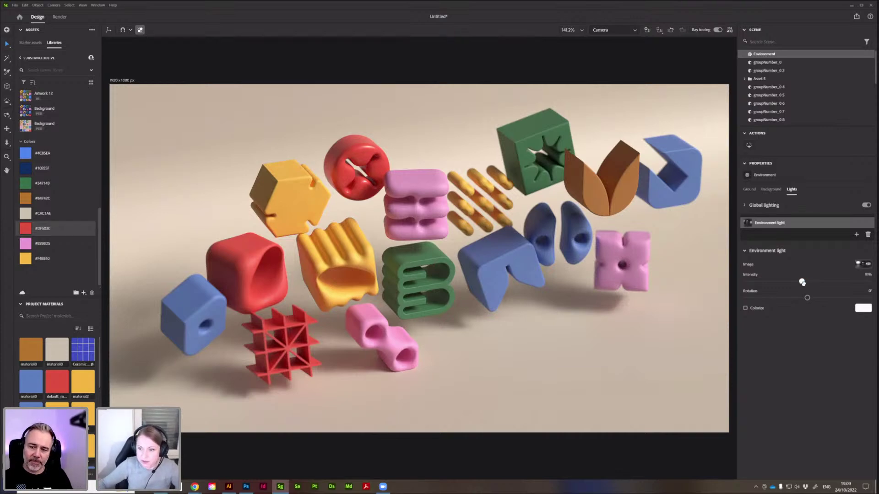
Replace the environment light with the Elevator corridor light from the starter assets.
{"action": "left_click", "coordinate": [718, 30]}
{"action": "left_click", "coordinate": [30, 43]}
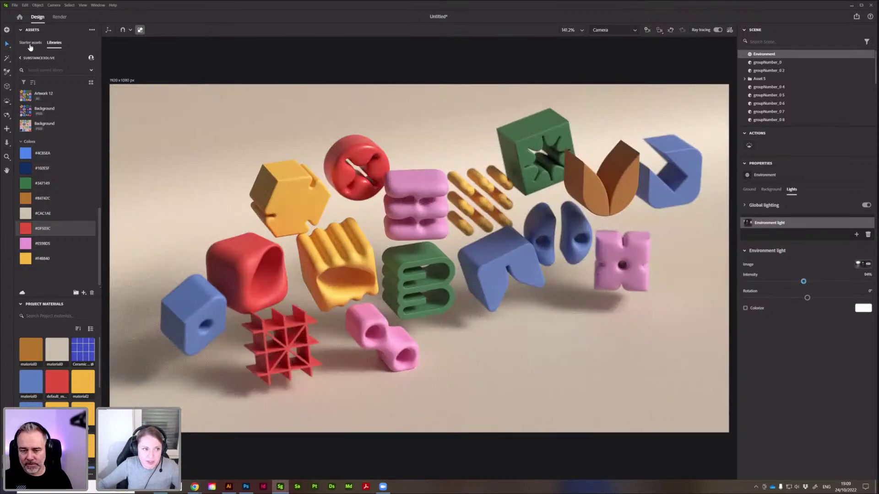
{"action": "left_click", "coordinate": [47, 70]}
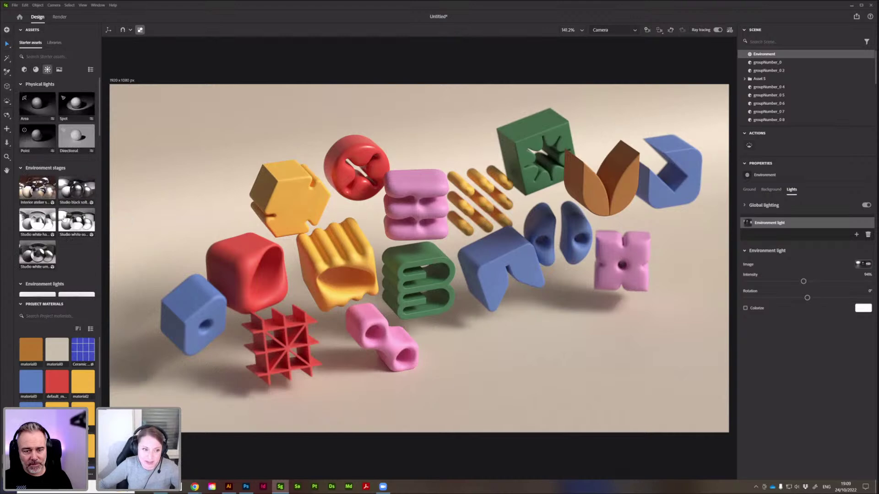
{"action": "scroll", "coordinate": [65, 220], "scroll_direction": "down", "scroll_amount": 4}
{"action": "scroll", "coordinate": [65, 220], "scroll_direction": "down", "scroll_amount": 10}
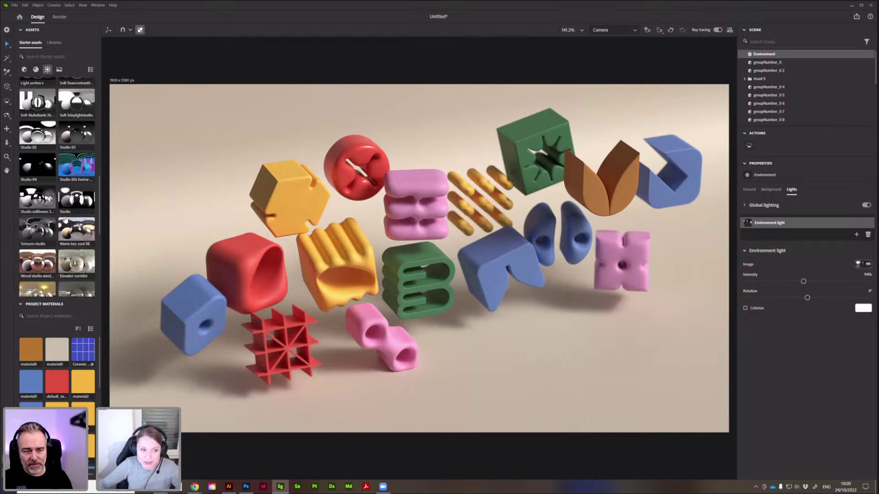
{"action": "left_click", "coordinate": [76, 196]}
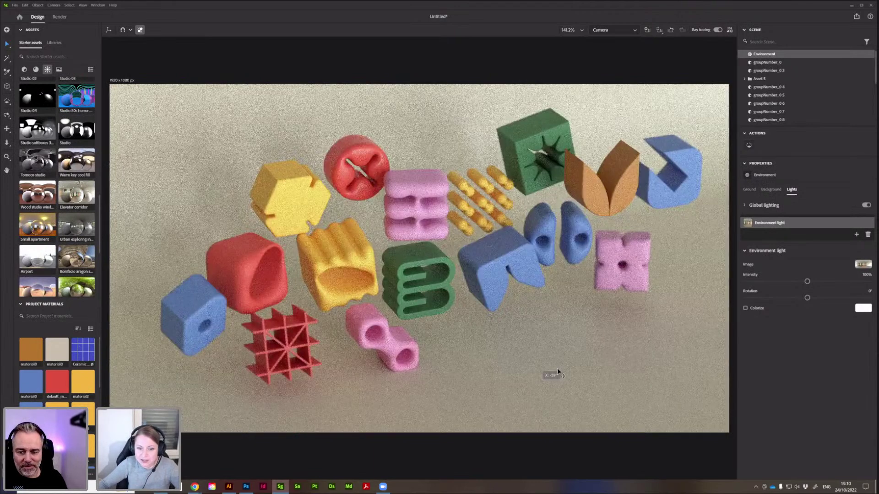
{"action": "left_click_drag", "start_coordinate": [544, 358], "coordinate": [539, 332]}
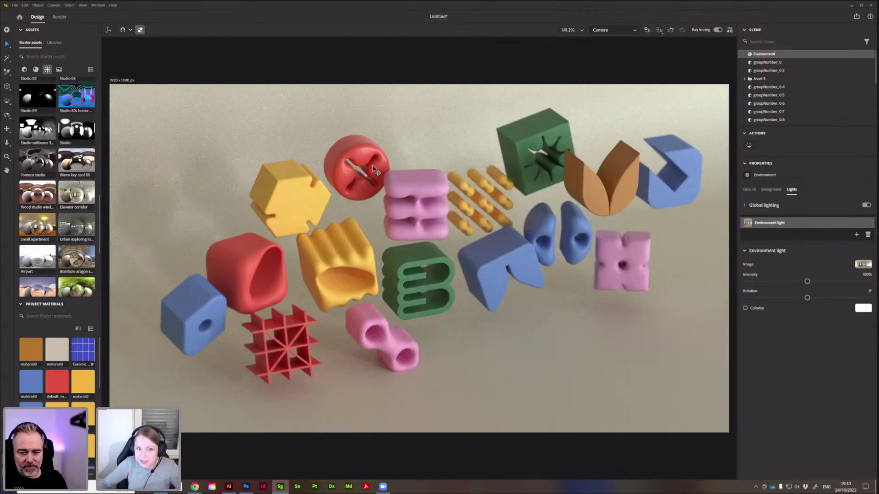
Lower the material roughness of the round red block with the cross-shaped hole to 0.23.
{"action": "left_click_drag", "start_coordinate": [374, 169], "coordinate": [408, 188]}
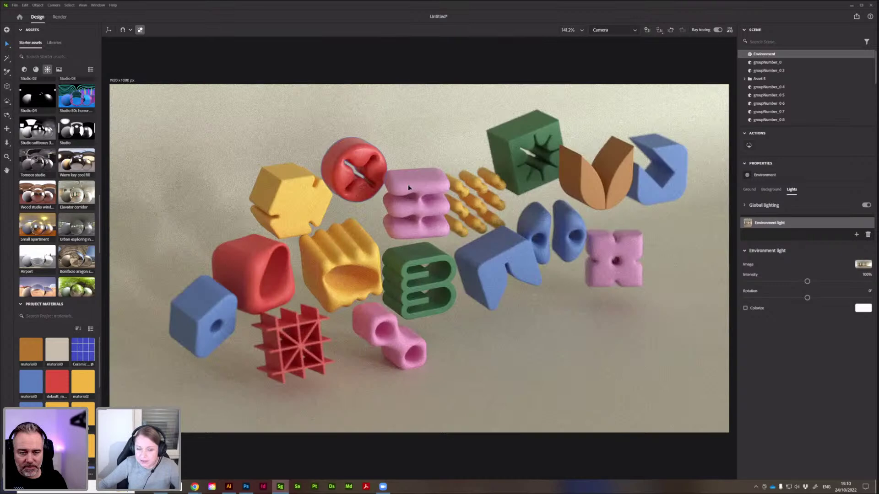
{"action": "left_click", "coordinate": [362, 174]}
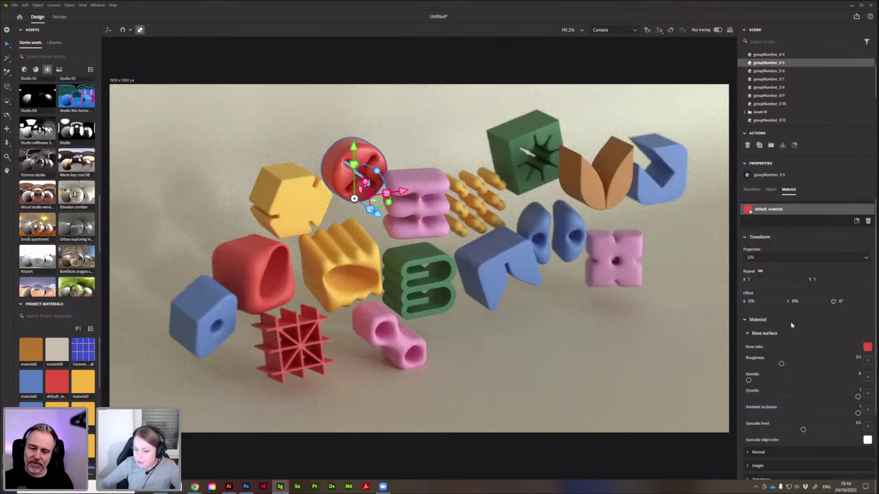
{"action": "left_click_drag", "start_coordinate": [780, 365], "coordinate": [771, 364]}
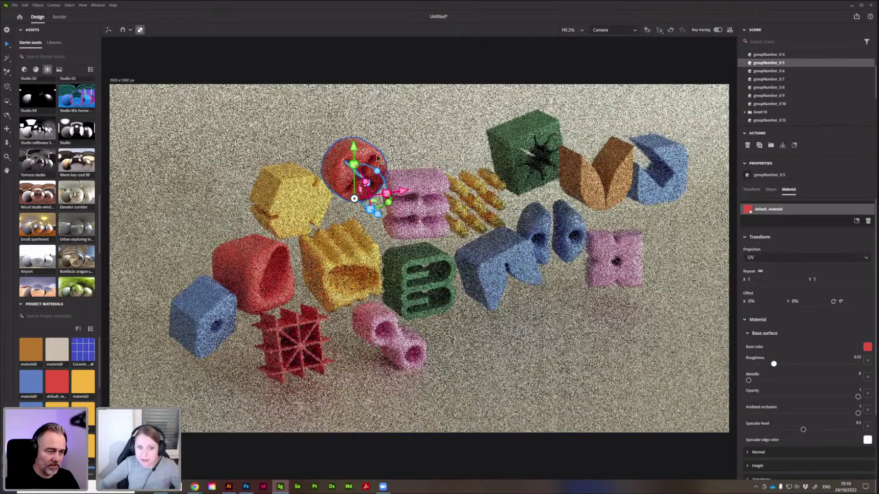
{"action": "key", "text": "Escape"}
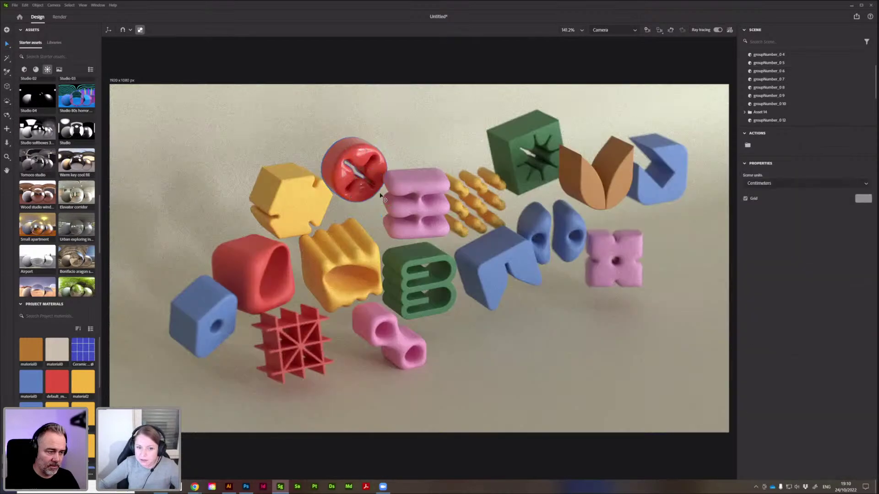
Lower the material roughness of the rounded red block with the teardrop opening, and set the pink double-tube block's roughness to 0.13.
{"action": "left_click", "coordinate": [253, 280]}
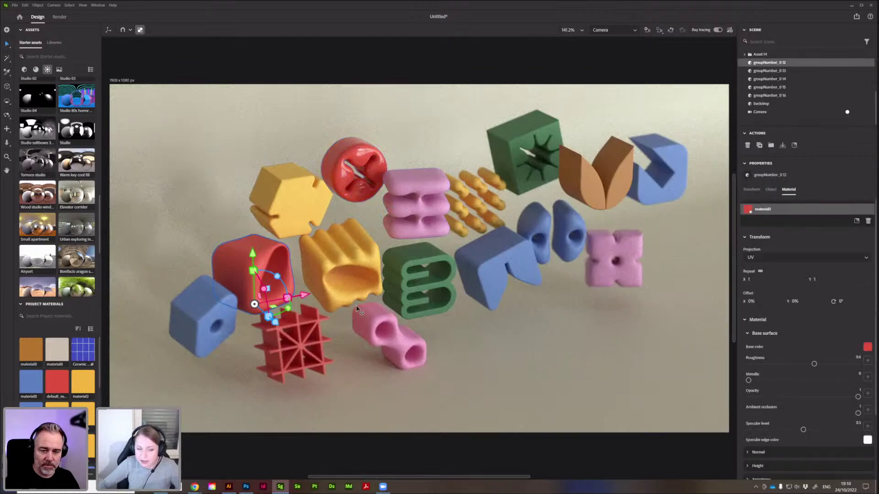
{"action": "left_click_drag", "start_coordinate": [814, 364], "coordinate": [778, 364]}
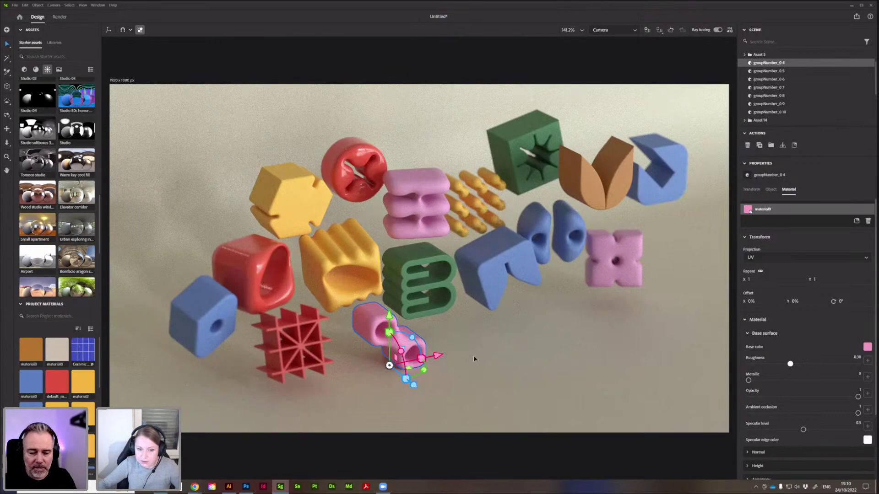
{"action": "left_click_drag", "start_coordinate": [790, 364], "coordinate": [777, 364]}
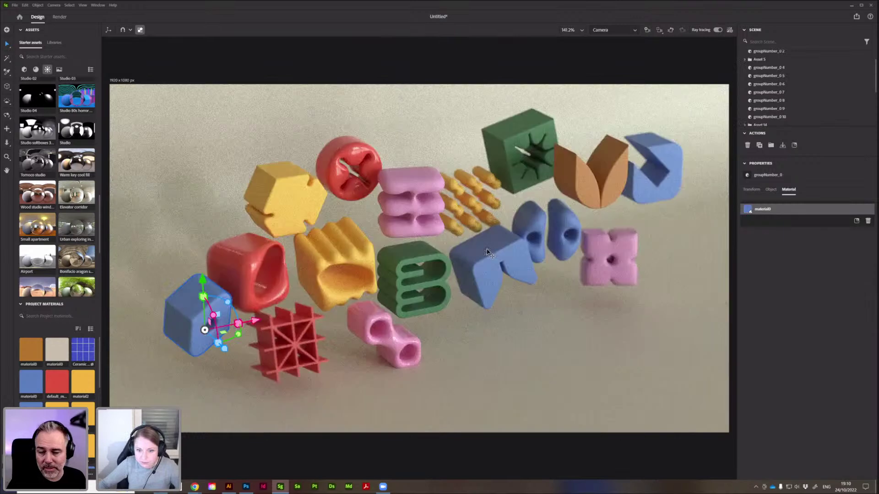
Set the material of the left half of the rounded blue pair to roughness 0.08 and metallic 0.61.
{"action": "left_click", "coordinate": [338, 263]}
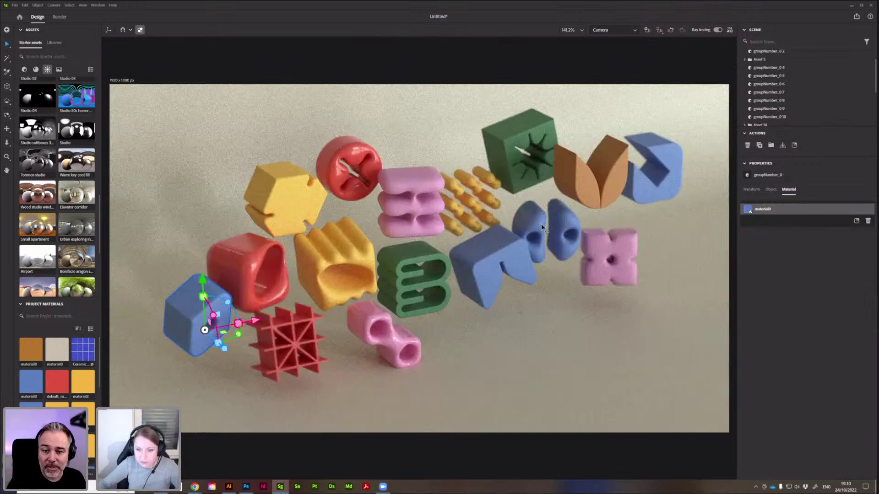
{"action": "left_click", "coordinate": [535, 226]}
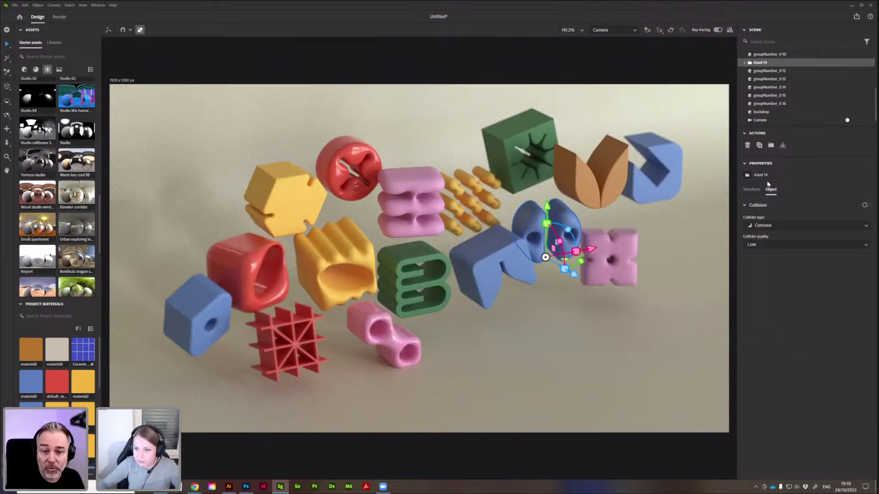
{"action": "left_click", "coordinate": [743, 62]}
{"action": "left_click", "coordinate": [776, 72]}
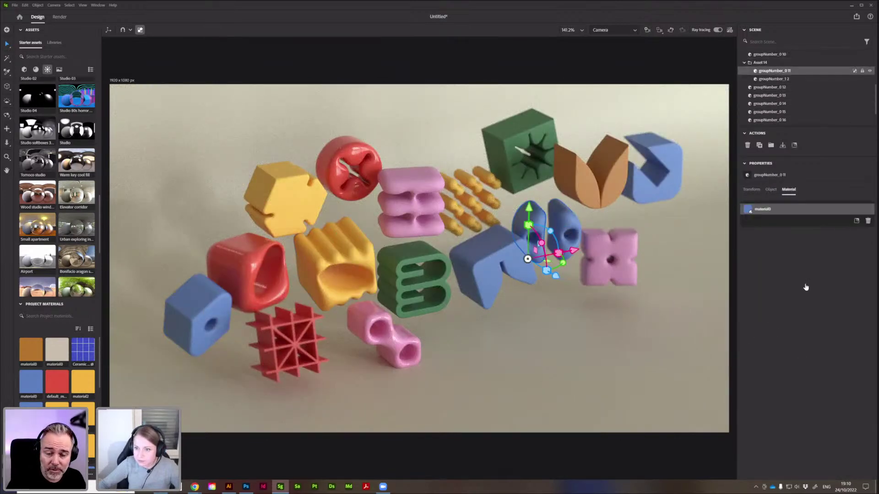
{"action": "left_click_drag", "start_coordinate": [813, 364], "coordinate": [795, 365]}
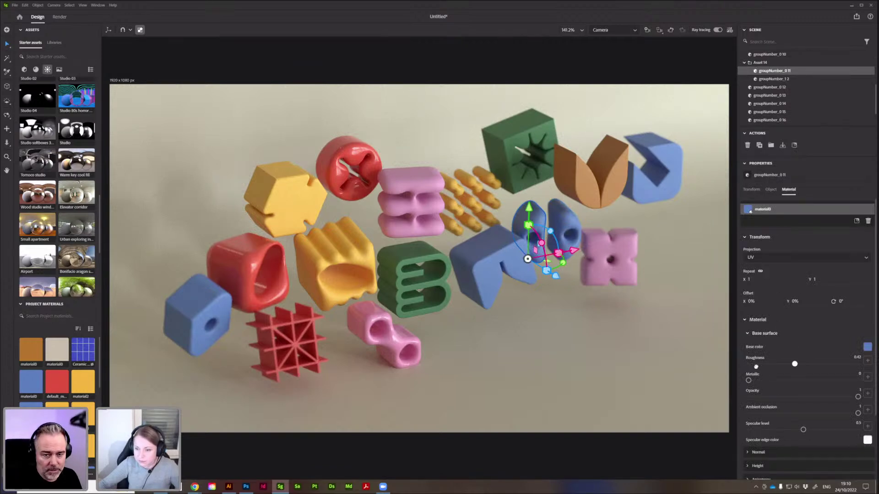
{"action": "mouse_move", "coordinate": [795, 364]}
{"action": "left_mouse_down"}
{"action": "mouse_move", "coordinate": [783, 364]}
{"action": "mouse_move", "coordinate": [815, 380]}
{"action": "left_mouse_up"}
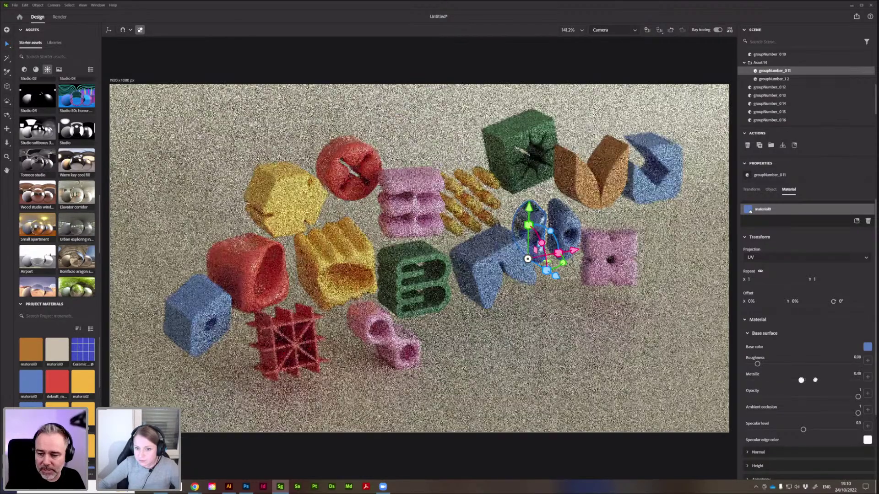
Sample the glossy metallic blue material from the left rounded block and apply it to the right half of the pair.
{"action": "left_click", "coordinate": [562, 218]}
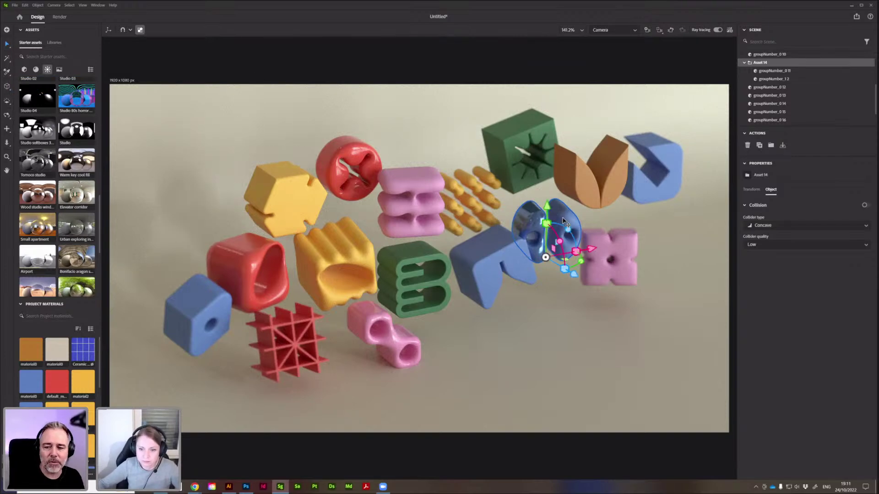
{"action": "left_click", "coordinate": [6, 70]}
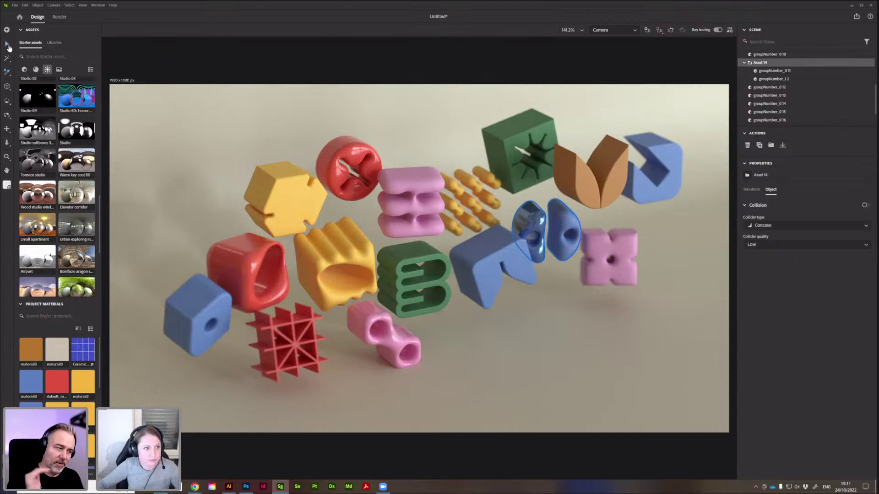
{"action": "key", "text": "v"}
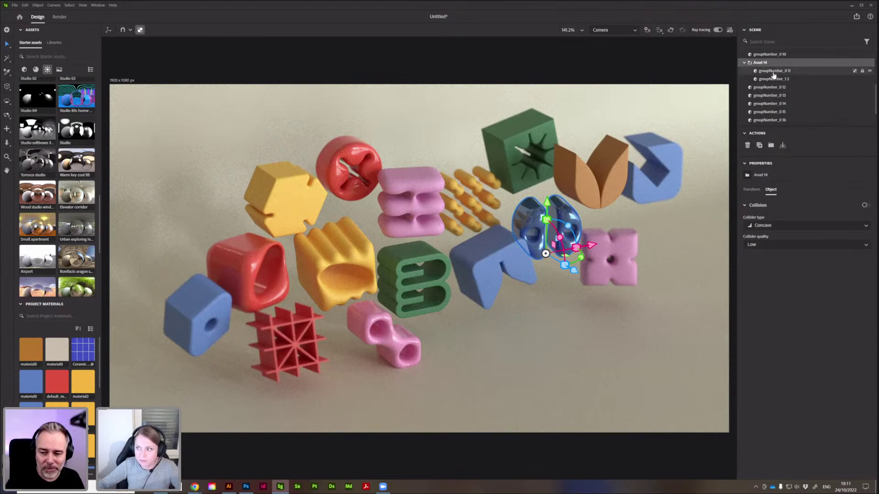
Raise the metallic value of the rounded blue pair's shared material a little further.
{"action": "left_click", "coordinate": [744, 62]}
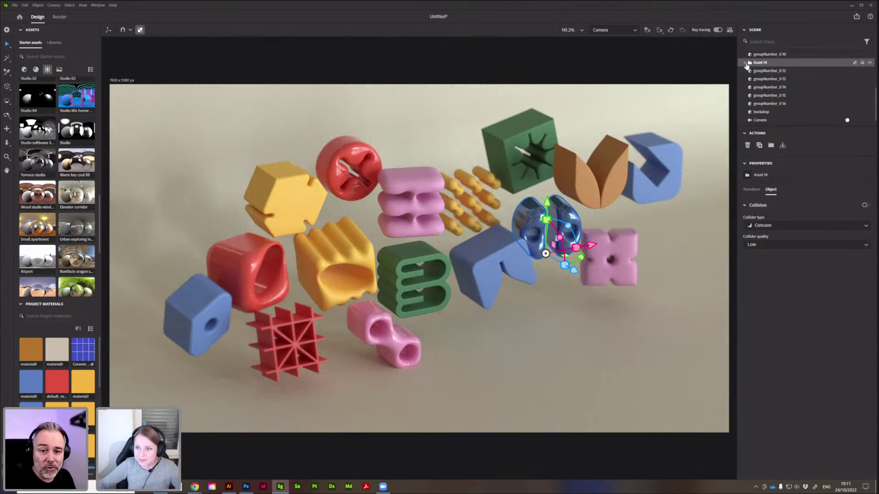
{"action": "left_click", "coordinate": [744, 62]}
{"action": "left_click", "coordinate": [778, 71]}
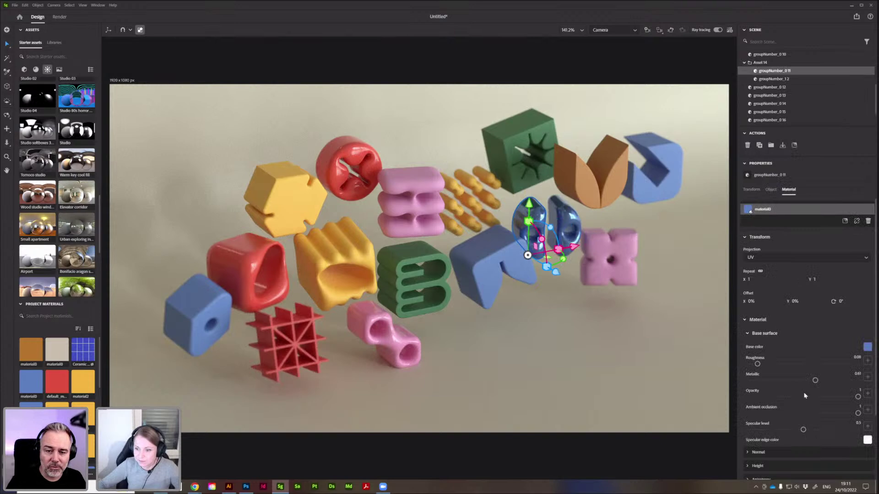
{"action": "scroll", "coordinate": [805, 396], "scroll_direction": "down", "scroll_amount": 4}
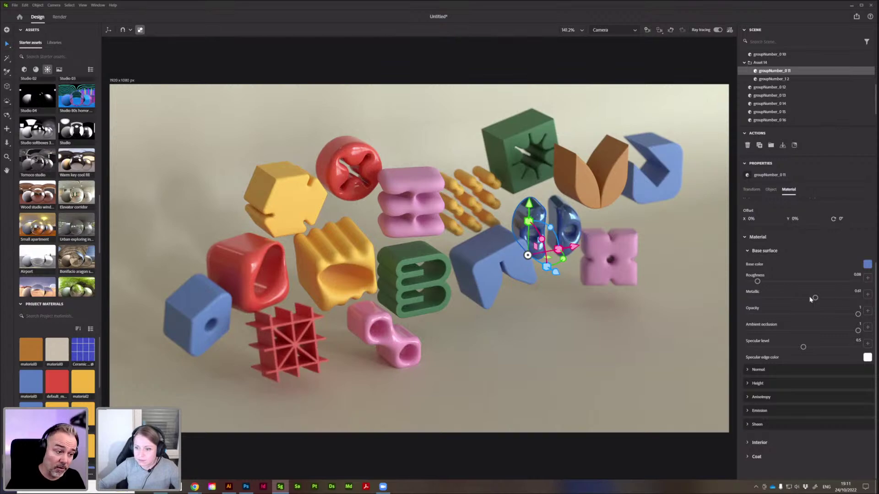
{"action": "left_click_drag", "start_coordinate": [812, 298], "coordinate": [826, 299]}
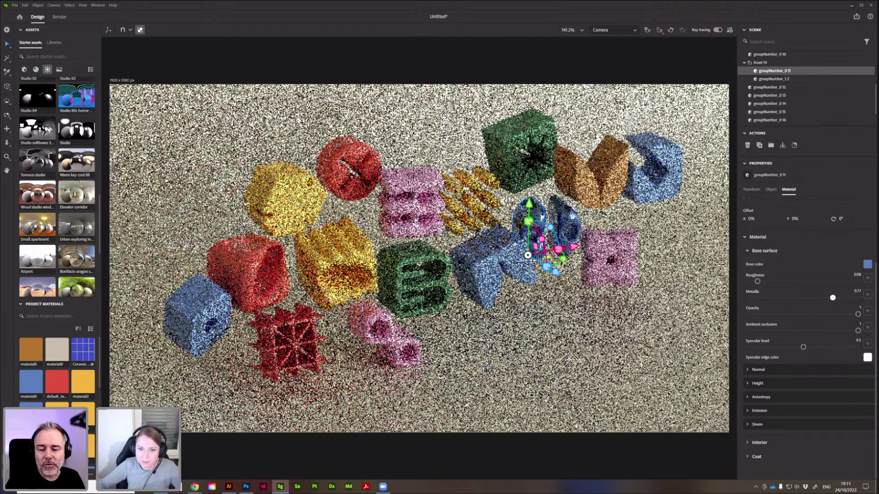
{"action": "left_click_drag", "start_coordinate": [832, 298], "coordinate": [827, 298]}
{"action": "scroll", "coordinate": [778, 92], "scroll_direction": "up", "scroll_amount": 3}
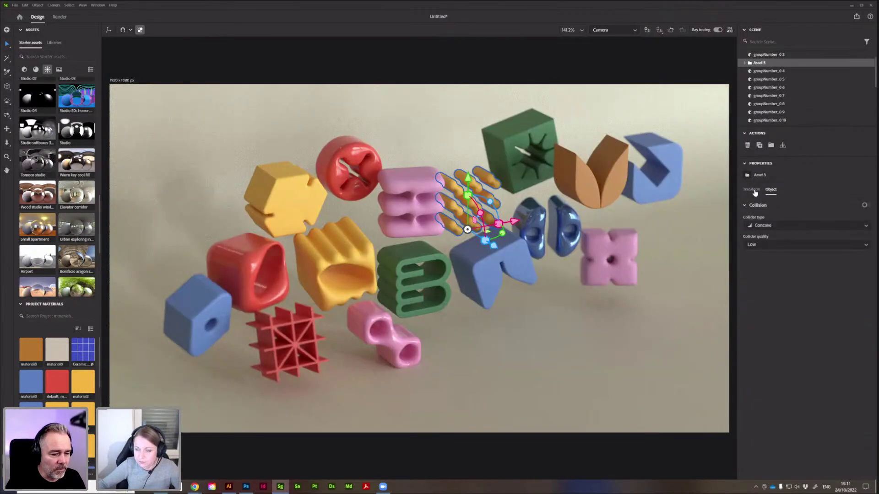
Lower the material roughness of the first piece in the yellow beaded-rod group Asset 5 to 0.1.
{"action": "left_click", "coordinate": [780, 73]}
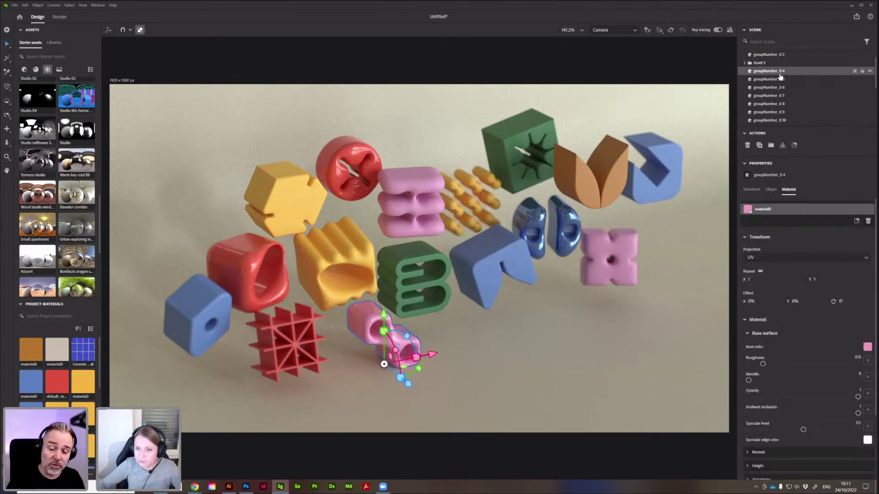
{"action": "left_click", "coordinate": [487, 182]}
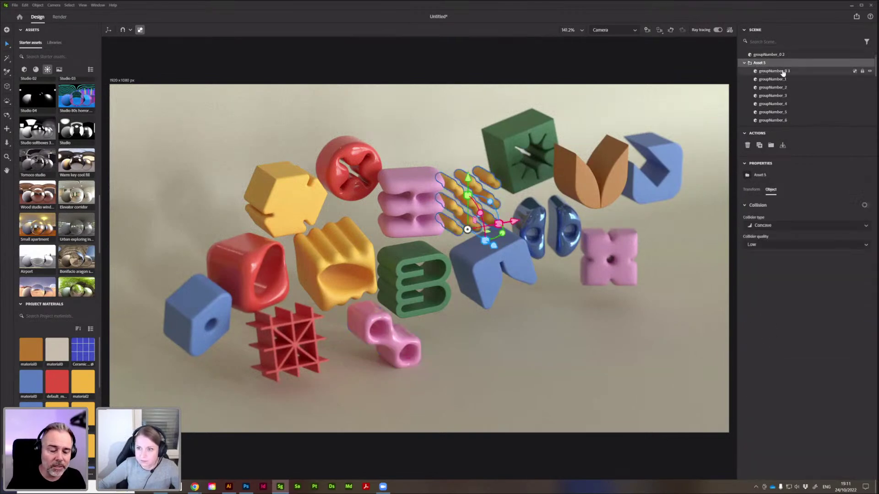
{"action": "left_click", "coordinate": [782, 71]}
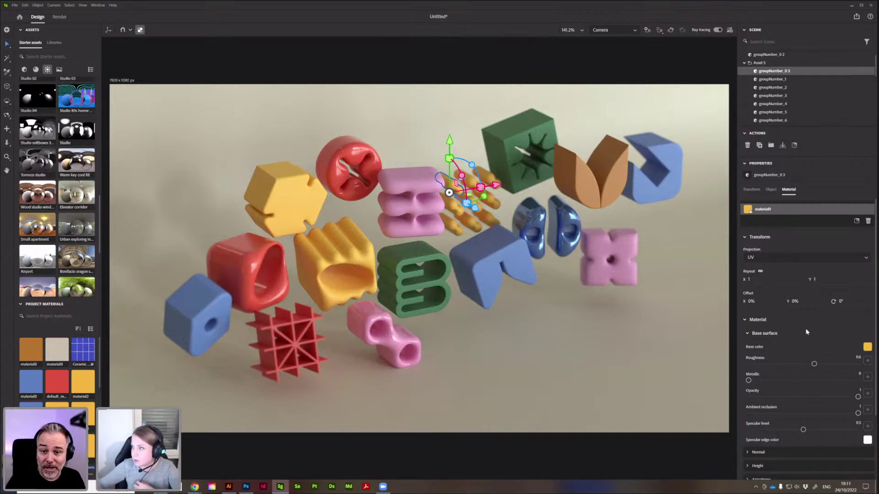
{"action": "left_click_drag", "start_coordinate": [814, 363], "coordinate": [771, 364]}
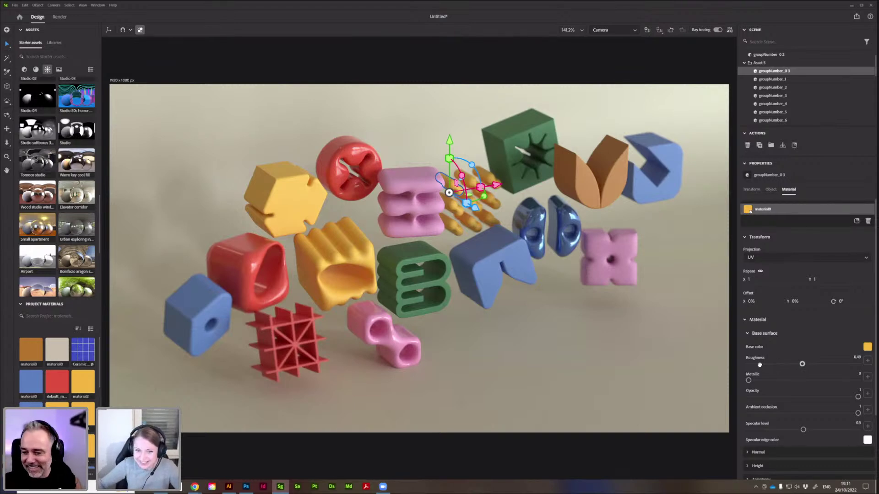
{"action": "left_click", "coordinate": [759, 365]}
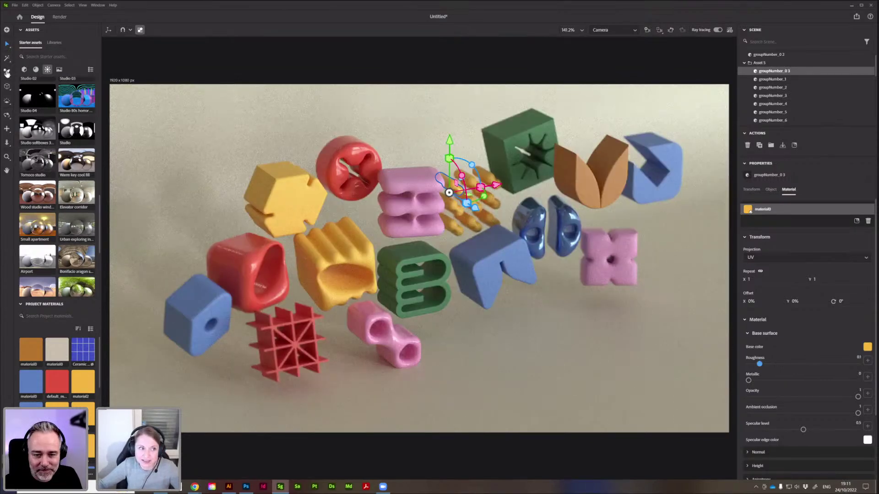
Apply the first rod's glossy yellow material to the whole beaded-rod group, and move the group slightly away from the pink stacked block.
{"action": "left_click", "coordinate": [6, 73]}
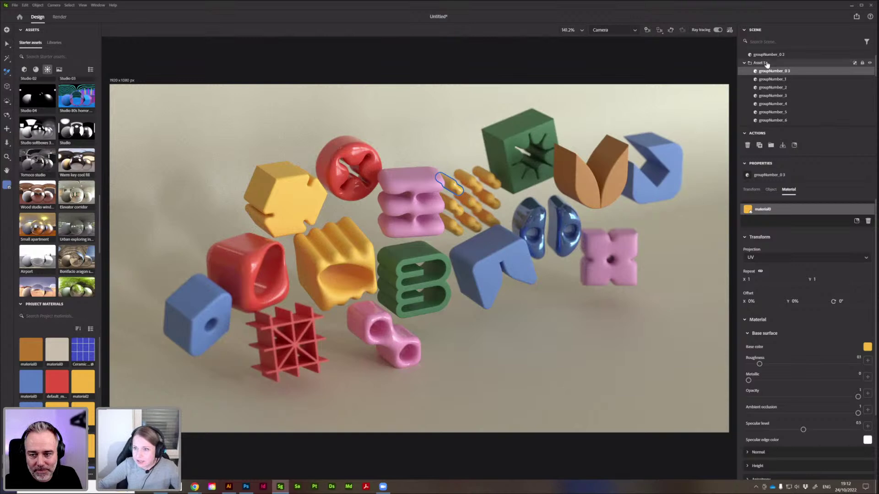
{"action": "left_click", "coordinate": [459, 187]}
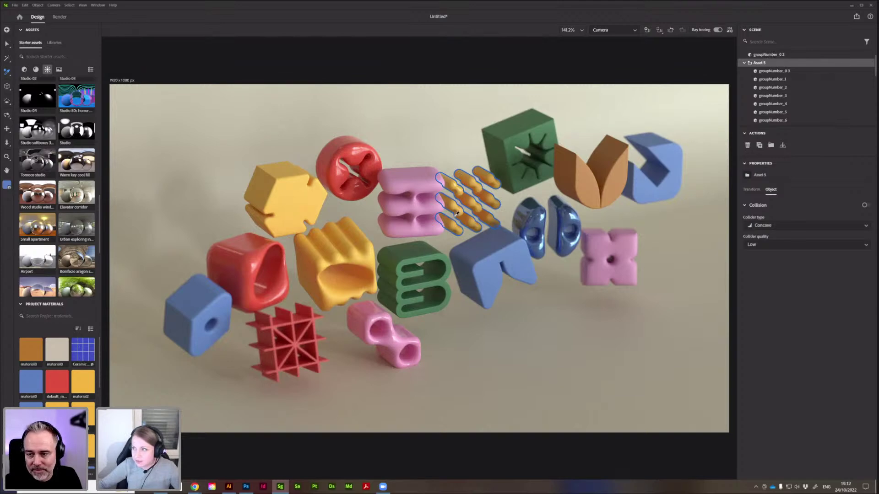
{"action": "left_click", "coordinate": [453, 184]}
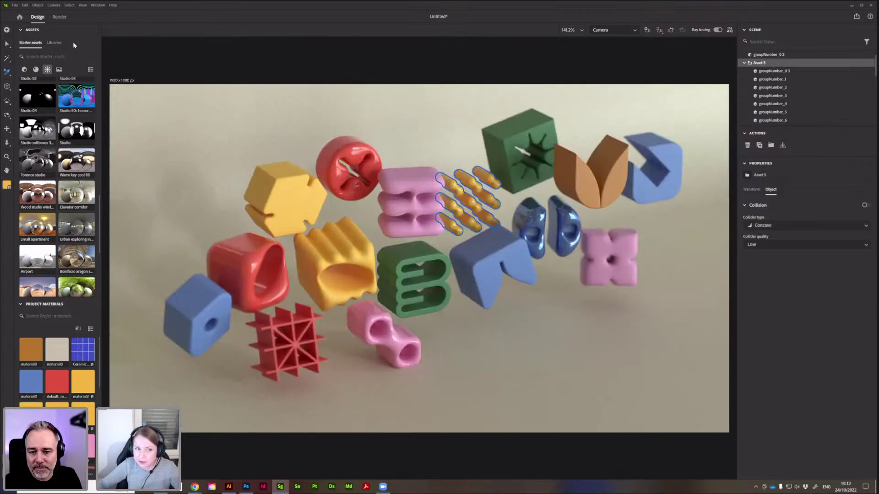
{"action": "key", "text": "v"}
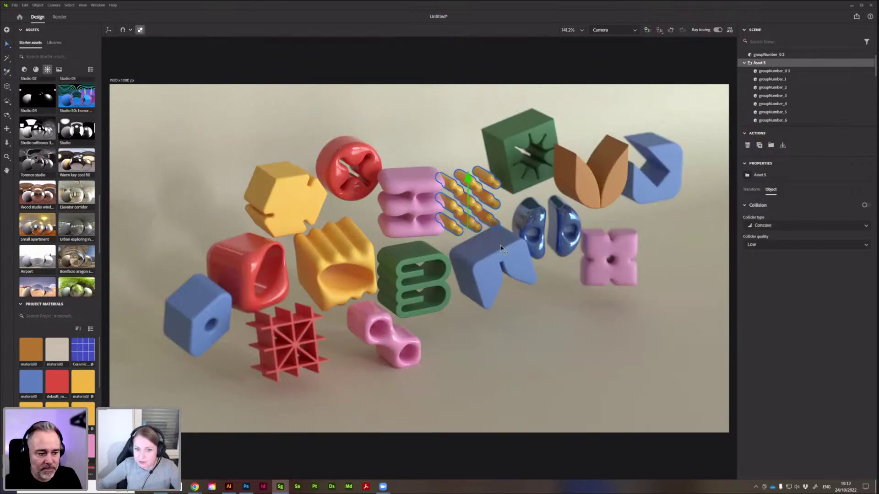
{"action": "left_click_drag", "start_coordinate": [516, 260], "coordinate": [499, 245]}
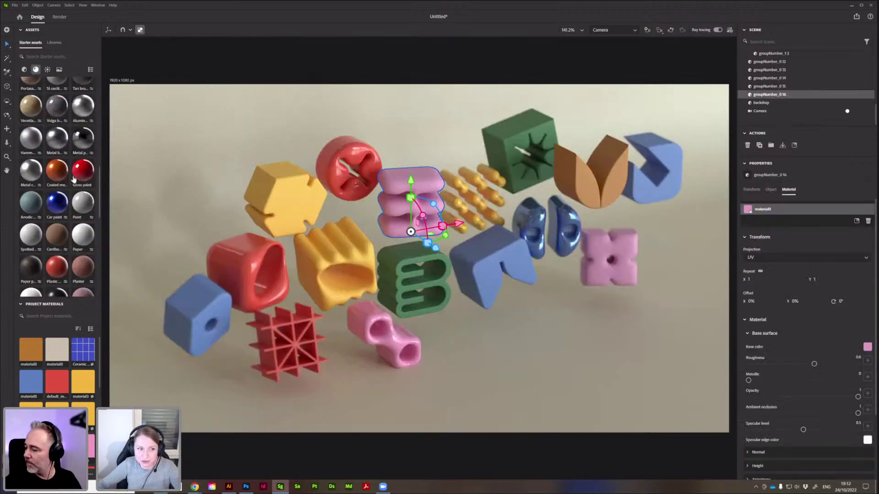
Apply the Beer material from the starter assets to the pink block made of three stacked rounded layers.
{"action": "scroll", "coordinate": [67, 194], "scroll_direction": "down", "scroll_amount": 2}
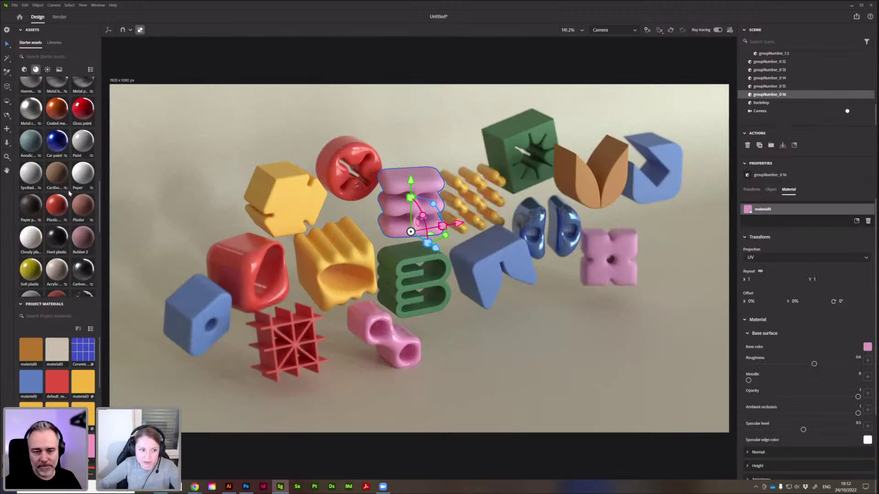
{"action": "scroll", "coordinate": [69, 194], "scroll_direction": "down", "scroll_amount": 5}
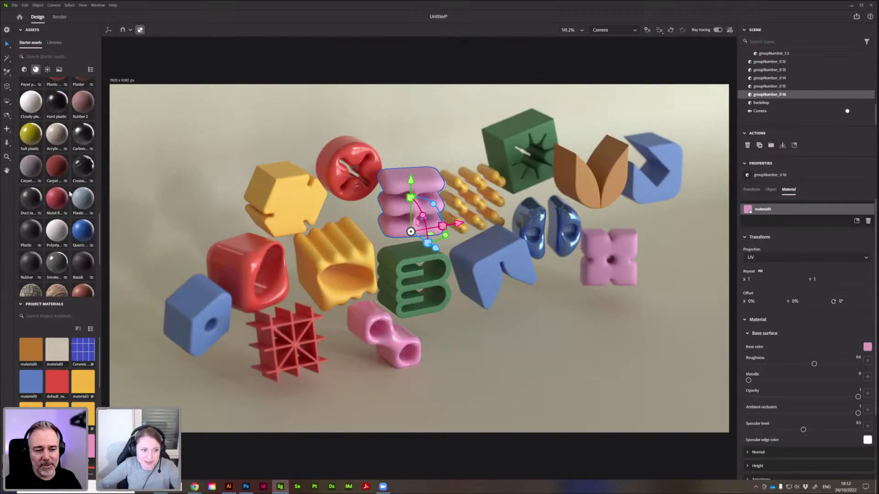
{"action": "scroll", "coordinate": [70, 194], "scroll_direction": "up", "scroll_amount": 2}
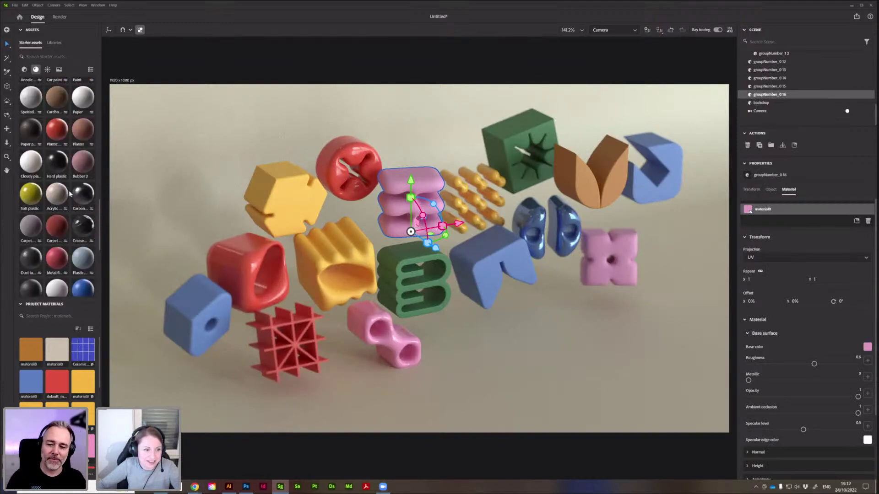
{"action": "scroll", "coordinate": [69, 194], "scroll_direction": "down", "scroll_amount": 6}
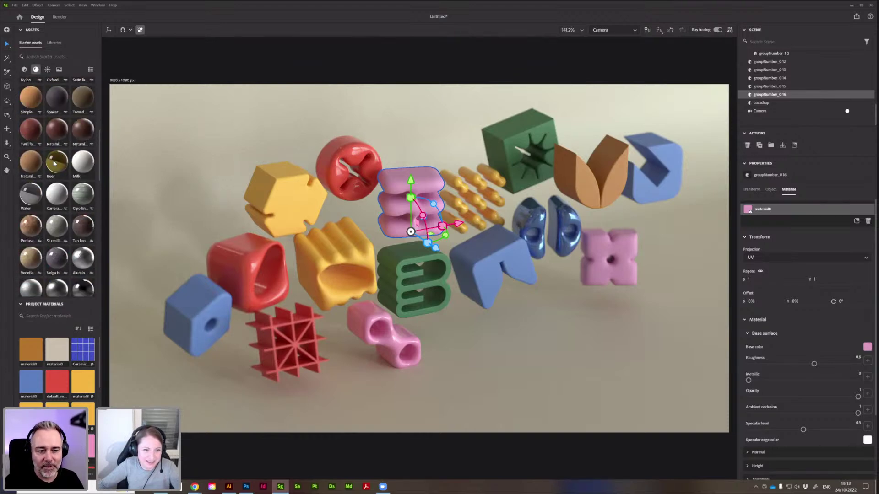
{"action": "left_click", "coordinate": [54, 164]}
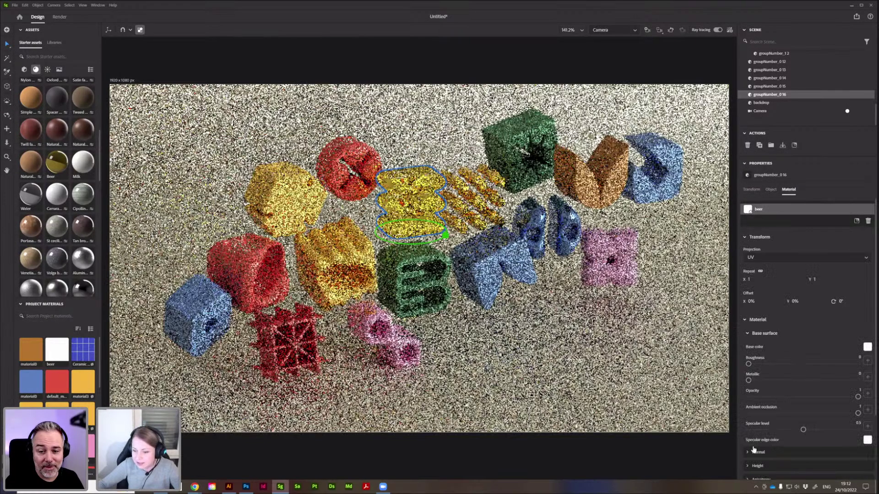
Change the Beer material's interior absorption color to the pink library colour #E598D5.
{"action": "scroll", "coordinate": [778, 402], "scroll_direction": "down", "scroll_amount": 4}
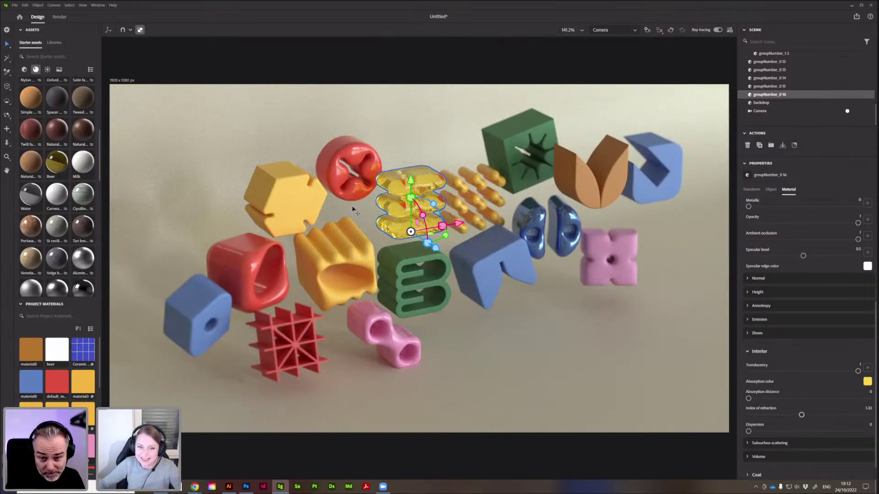
{"action": "left_click", "coordinate": [54, 42]}
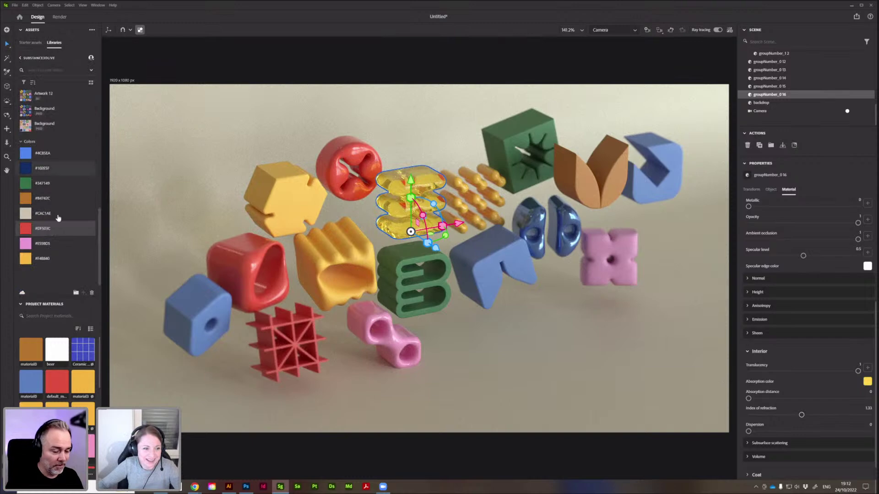
{"action": "left_click_drag", "start_coordinate": [44, 243], "coordinate": [867, 383]}
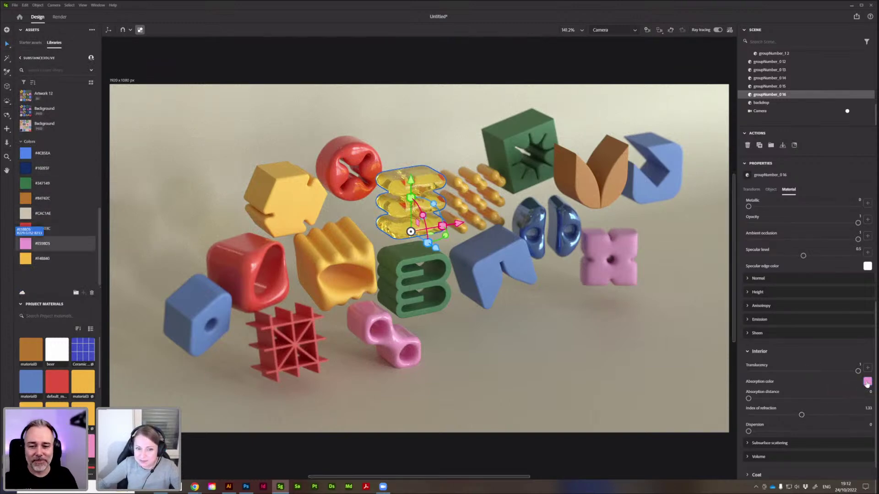
{"action": "scroll", "coordinate": [768, 280], "scroll_direction": "up", "scroll_amount": 5}
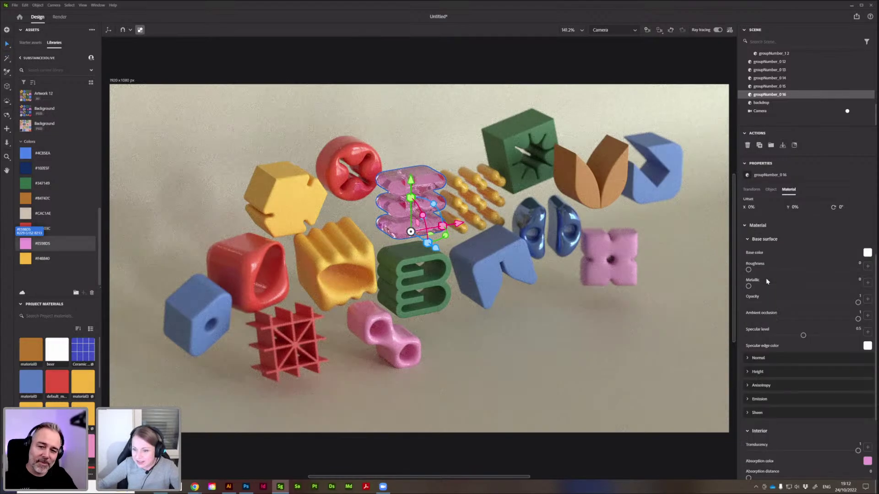
Set the roughness and metallic of the pink stacked block's Beer material to 0.31 each, and rotate the block slightly.
{"action": "left_click_drag", "start_coordinate": [753, 352], "coordinate": [776, 351]}
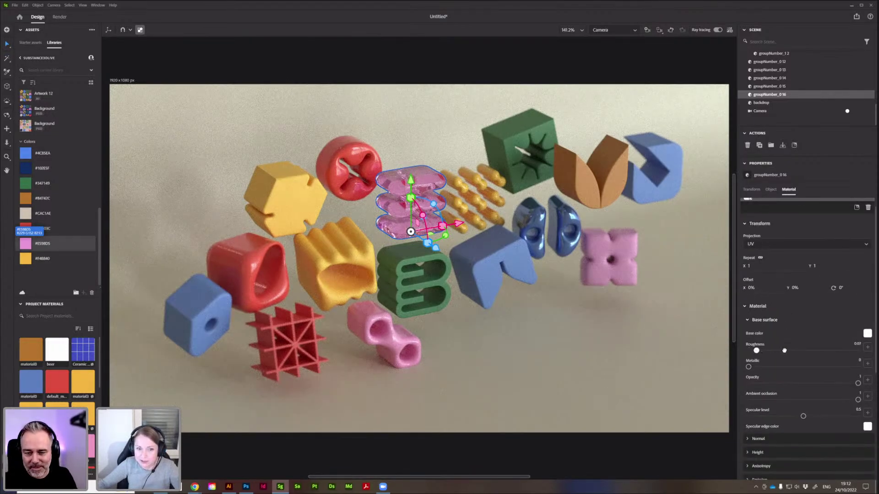
{"action": "left_click", "coordinate": [761, 351]}
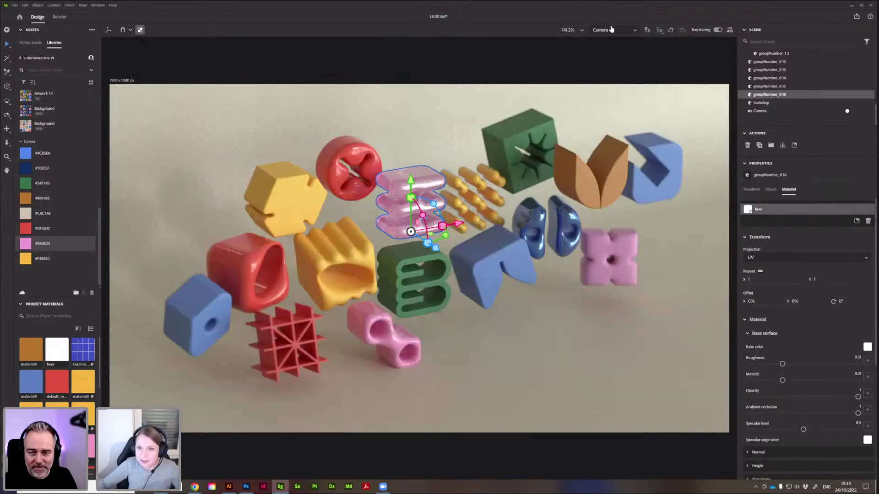
{"action": "left_click", "coordinate": [437, 71]}
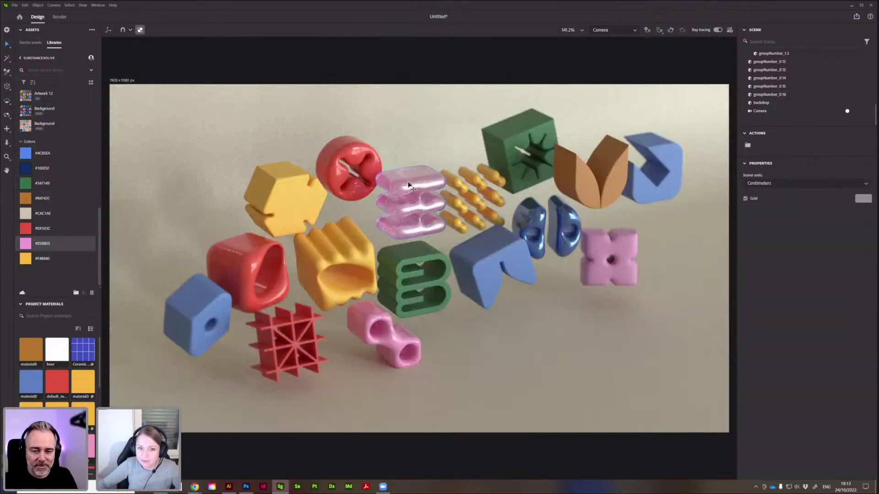
{"action": "left_click", "coordinate": [386, 207]}
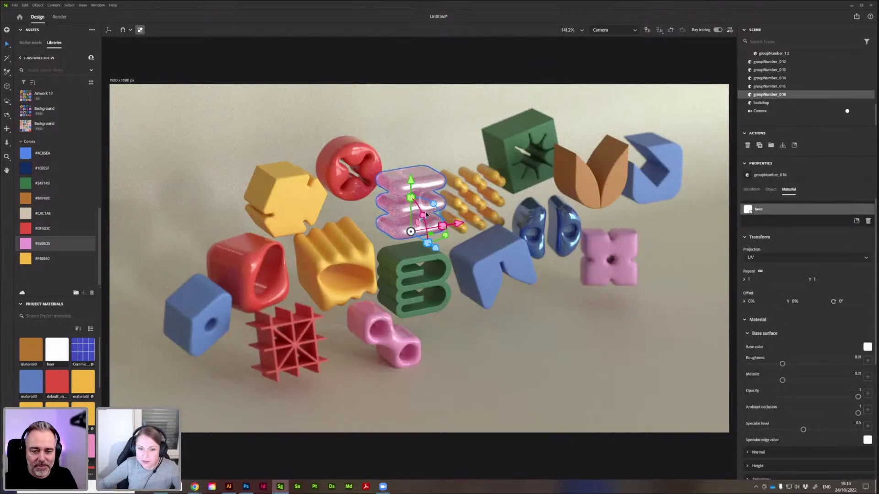
{"action": "left_click_drag", "start_coordinate": [423, 215], "coordinate": [422, 202]}
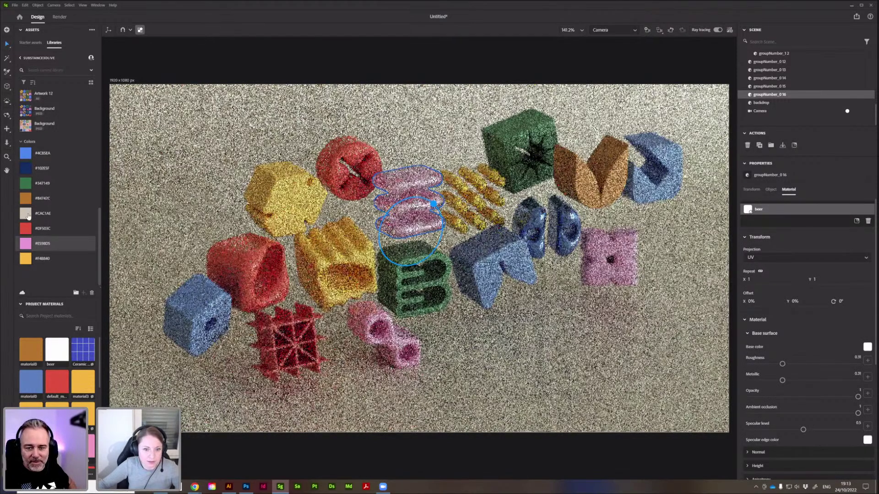
Apply the beige library colour #CAC1AE to the yellow hexagonal block, and slightly raise the metallic value of the ribbed green block.
{"action": "left_click_drag", "start_coordinate": [27, 214], "coordinate": [285, 202]}
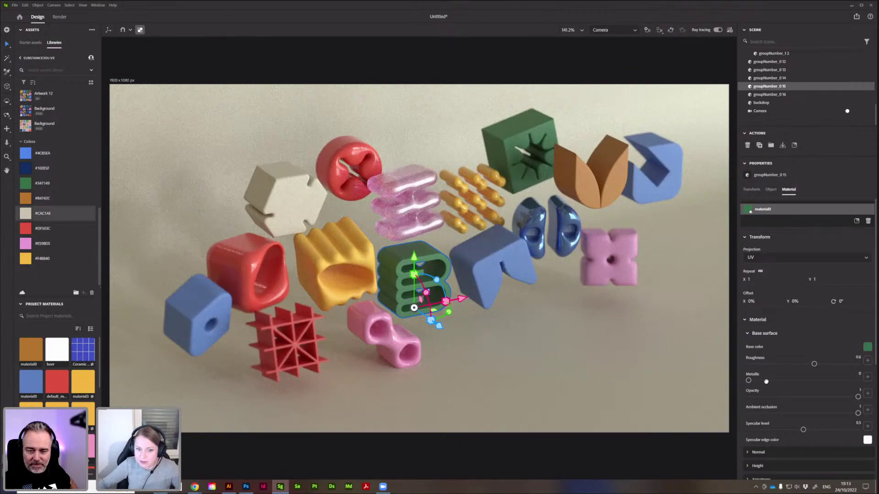
{"action": "left_click", "coordinate": [764, 382]}
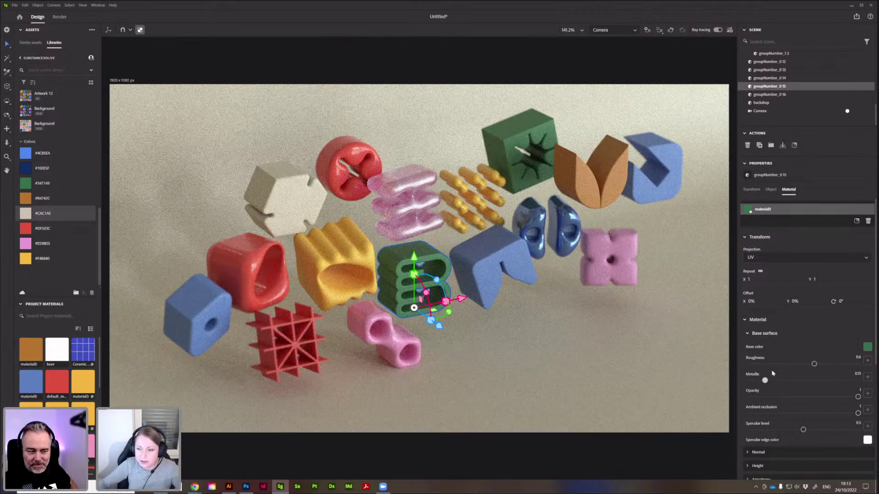
{"action": "left_click_drag", "start_coordinate": [764, 380], "coordinate": [761, 380]}
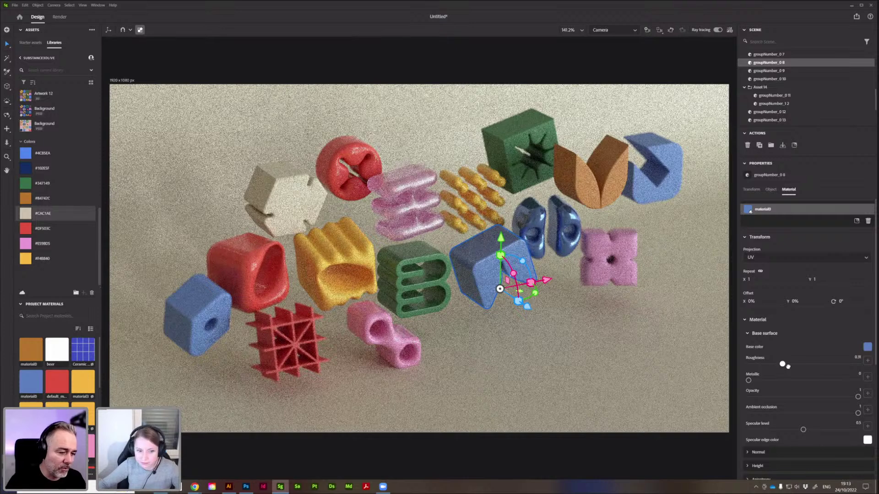
Lower material roughness to about 0.3 on the blue arch-shaped block, 0.38 on the red lattice block and 0.28 on the orange leaf-shaped block.
{"action": "left_click", "coordinate": [787, 366]}
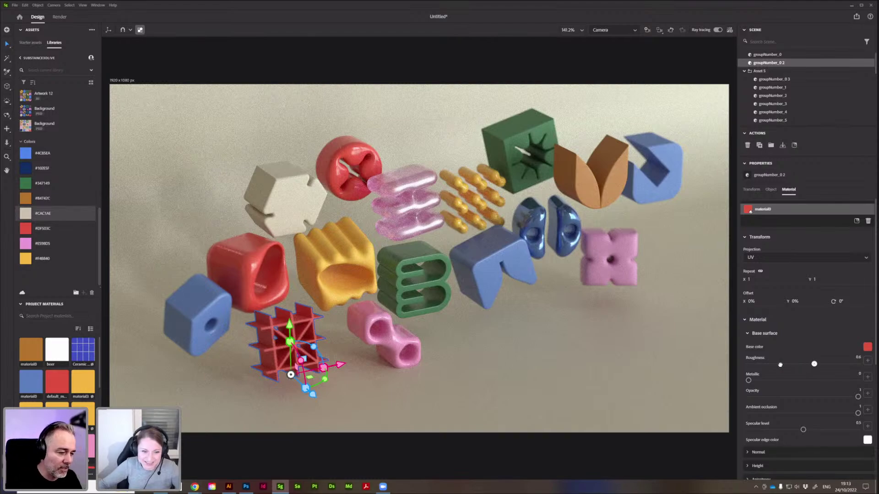
{"action": "left_click_drag", "start_coordinate": [780, 365], "coordinate": [788, 364]}
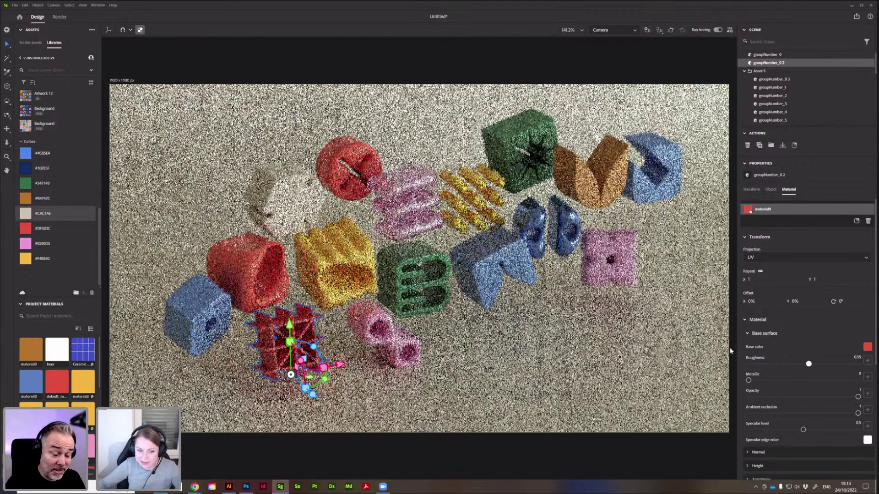
{"action": "left_click", "coordinate": [467, 83]}
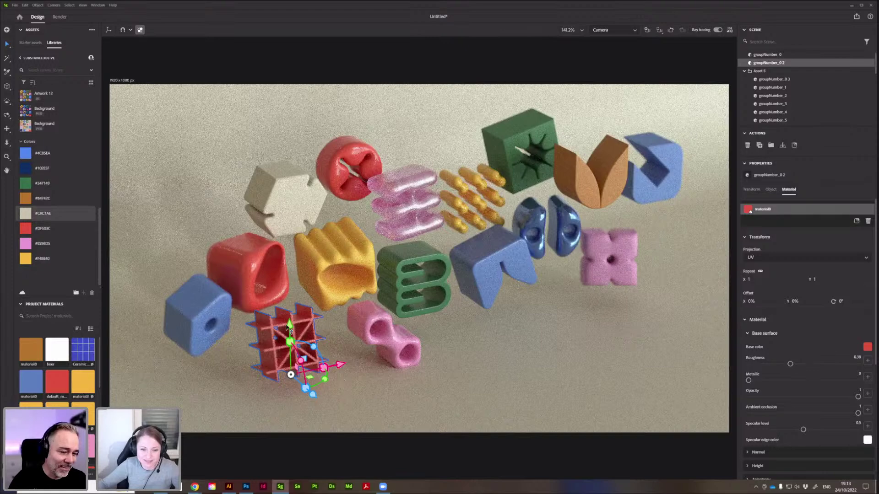
{"action": "left_click", "coordinate": [287, 326]}
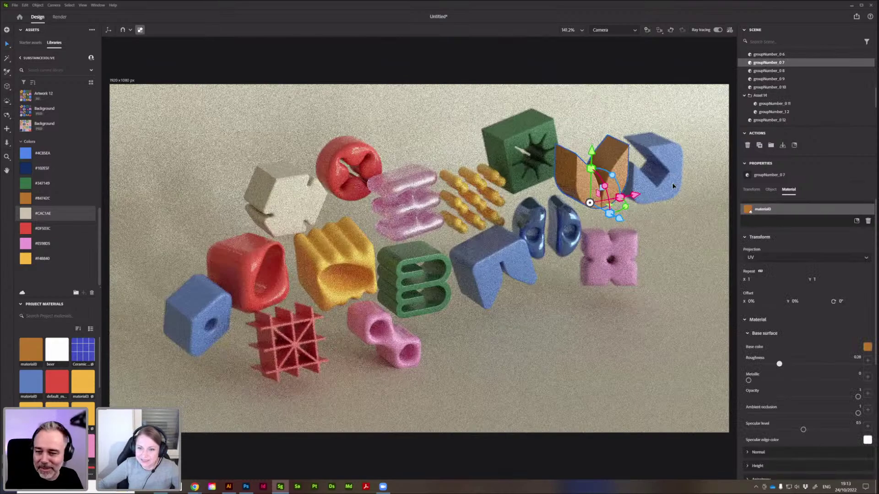
Raise the blue notched block beside the orange leaf-shaped block and rotate it to turn its opening.
{"action": "left_click", "coordinate": [672, 184]}
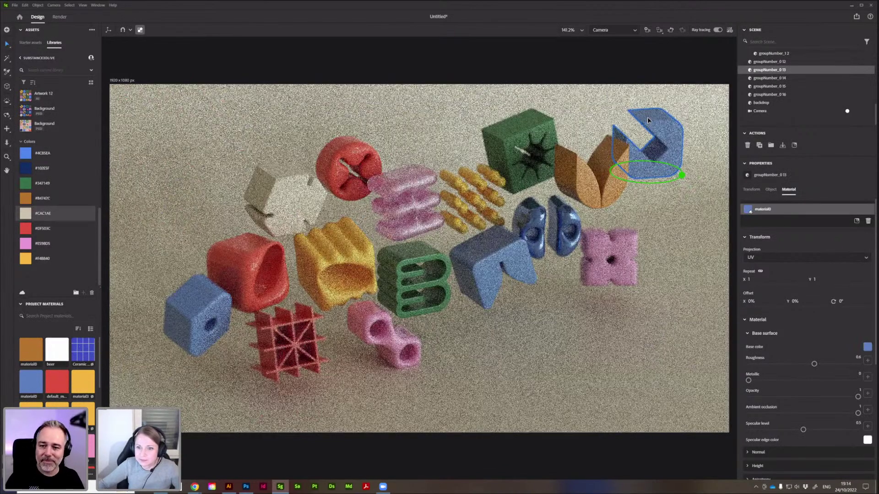
{"action": "left_click_drag", "start_coordinate": [648, 117], "coordinate": [649, 122]}
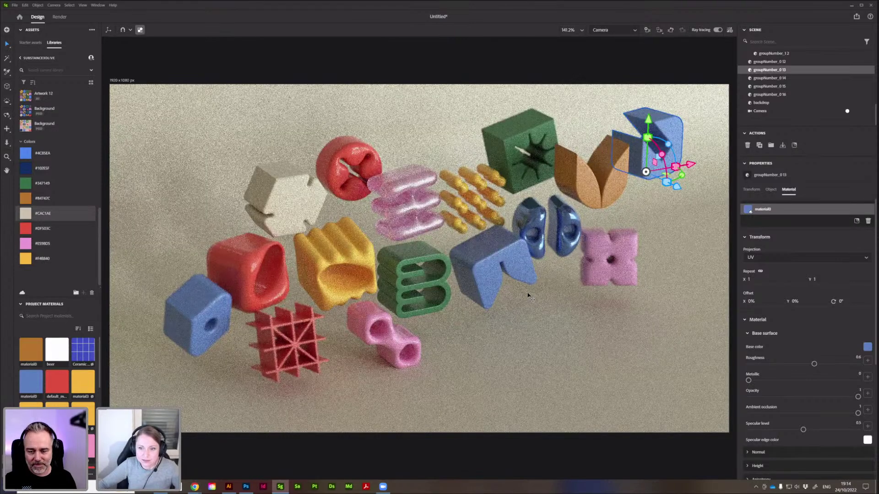
{"action": "right_click_drag", "start_coordinate": [552, 370], "coordinate": [552, 370]}
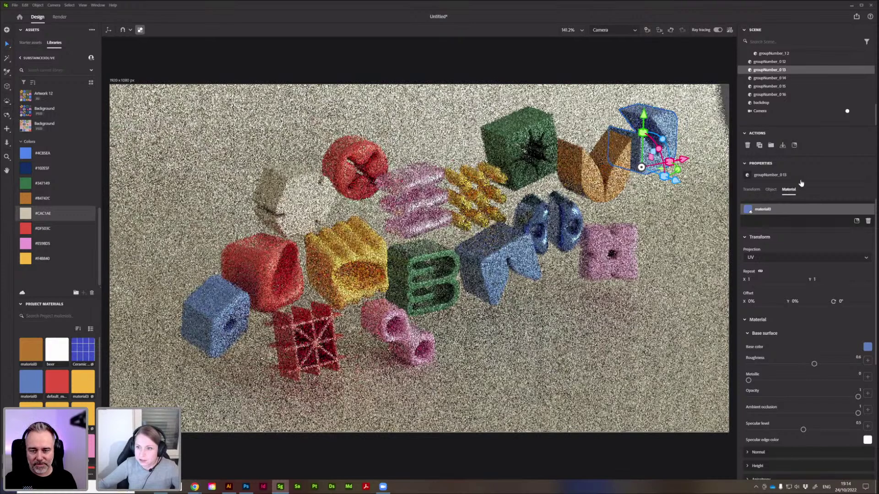
Reduce the camera's depth of field blur amount to about 19 and frame the whole composition.
{"action": "left_click", "coordinate": [780, 104]}
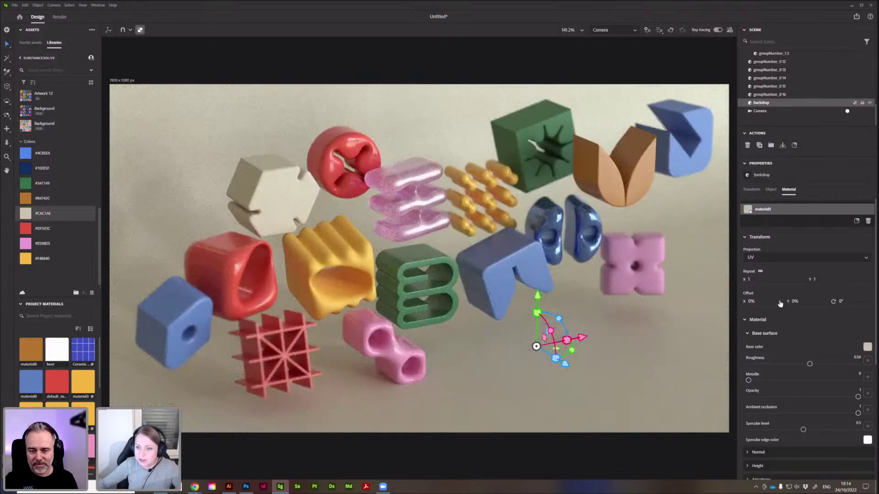
{"action": "left_click", "coordinate": [773, 112]}
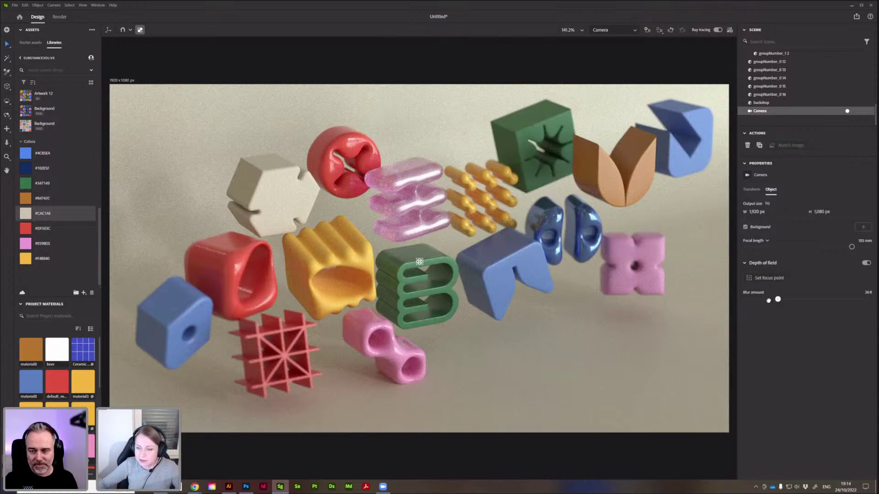
{"action": "left_click", "coordinate": [767, 300]}
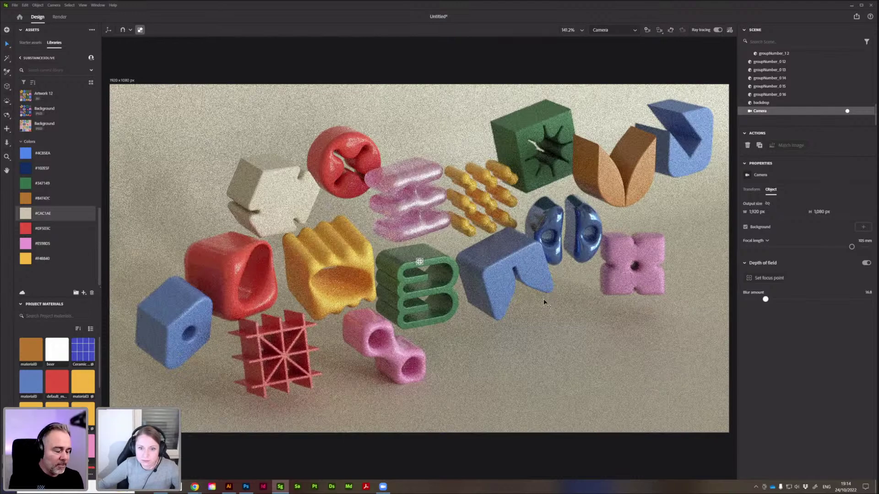
{"action": "scroll", "coordinate": [603, 427], "scroll_direction": "down", "scroll_amount": 2}
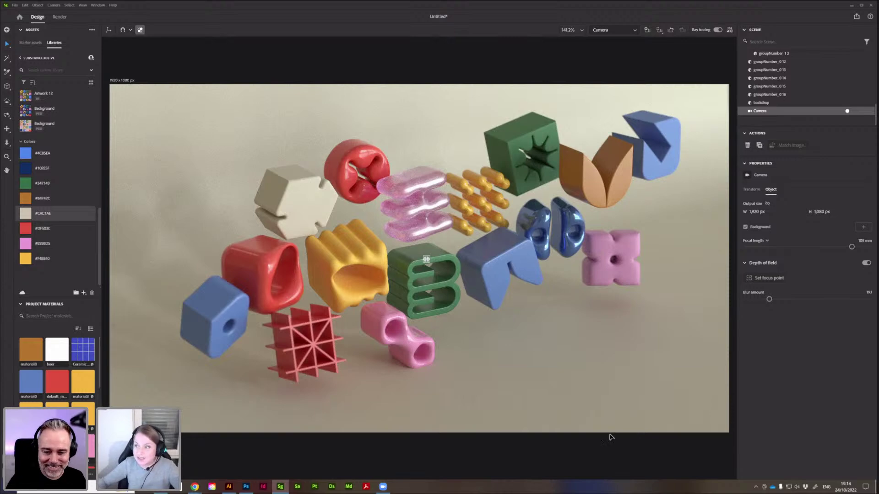
Lower the material roughness of the pink four-lobed block to 0.28.
{"action": "left_click", "coordinate": [607, 256]}
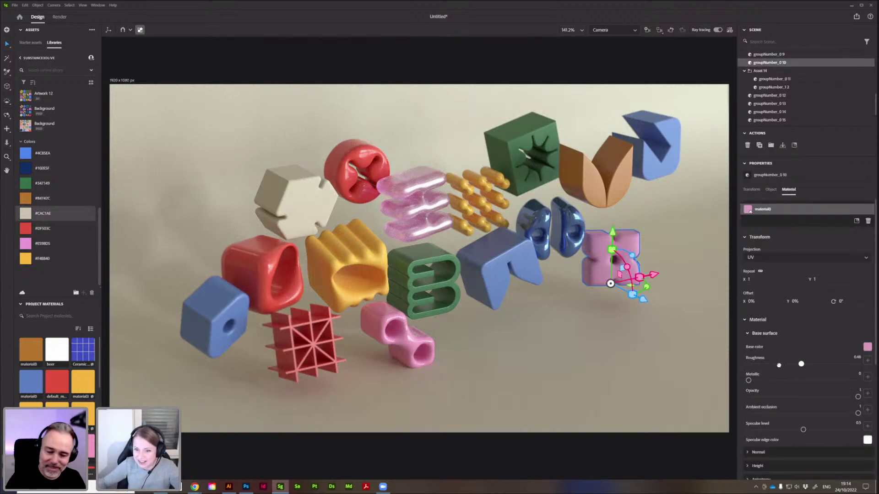
{"action": "left_click", "coordinate": [789, 364]}
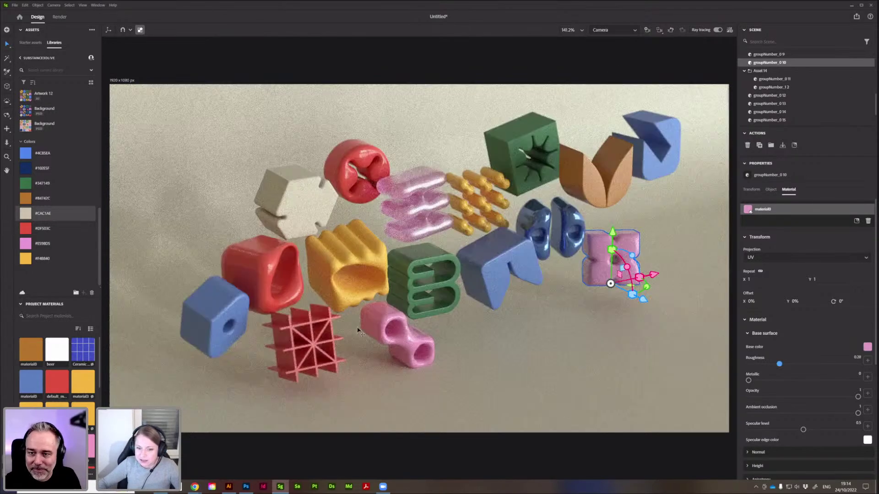
{"action": "left_click", "coordinate": [557, 362]}
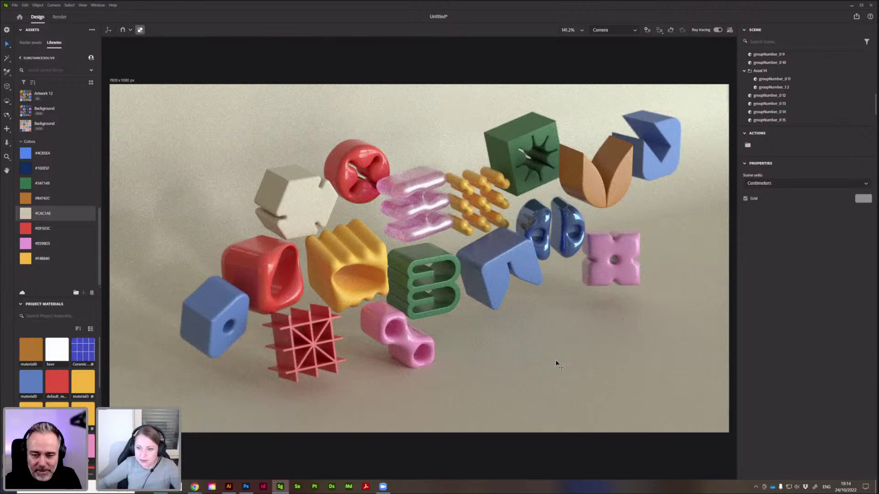
Hide the backdrop and turn off the environment's ground plane.
{"action": "left_click", "coordinate": [556, 363]}
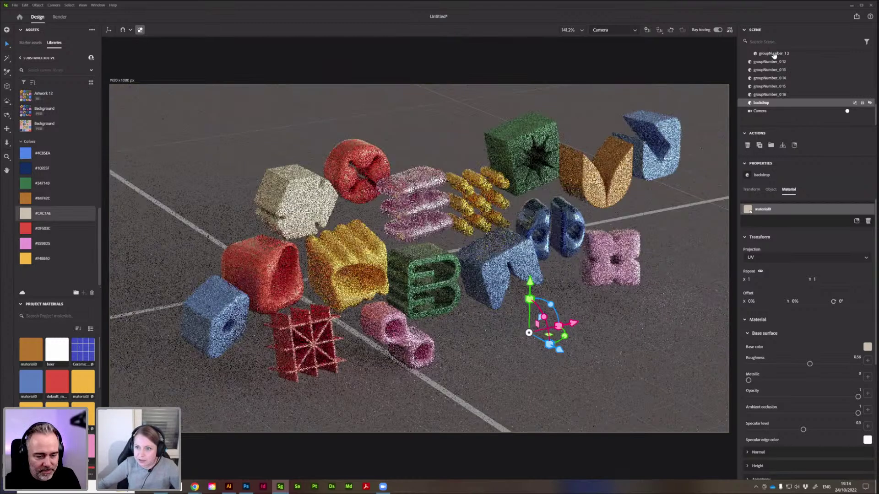
{"action": "scroll", "coordinate": [771, 59], "scroll_direction": "up", "scroll_amount": 5}
{"action": "left_click", "coordinate": [770, 54]}
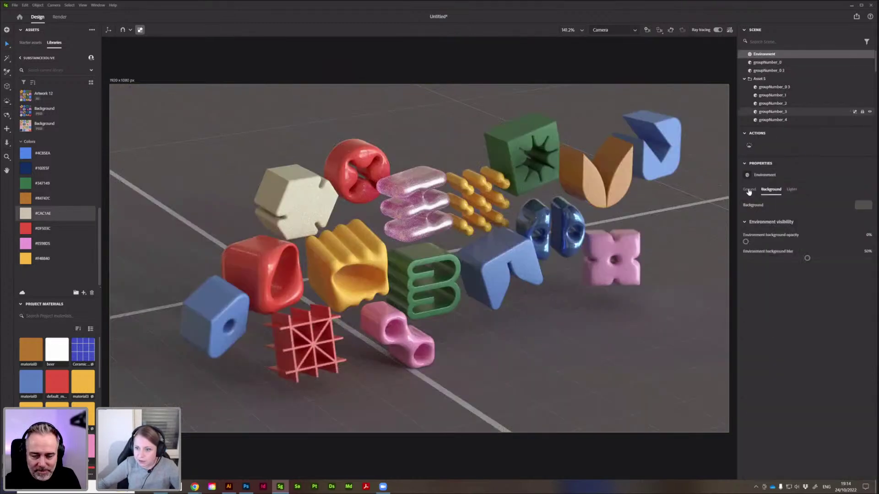
{"action": "left_click", "coordinate": [749, 190]}
{"action": "left_click", "coordinate": [866, 206]}
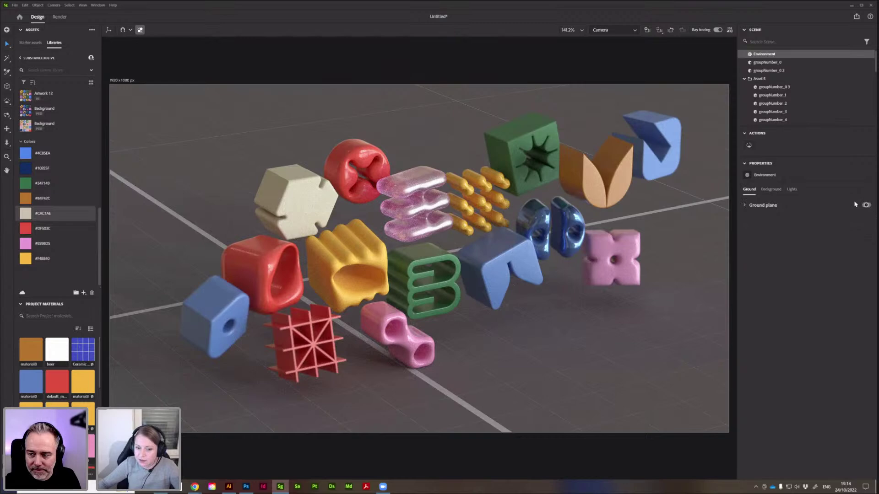
{"action": "middle_click_drag", "start_coordinate": [511, 327], "coordinate": [500, 333]}
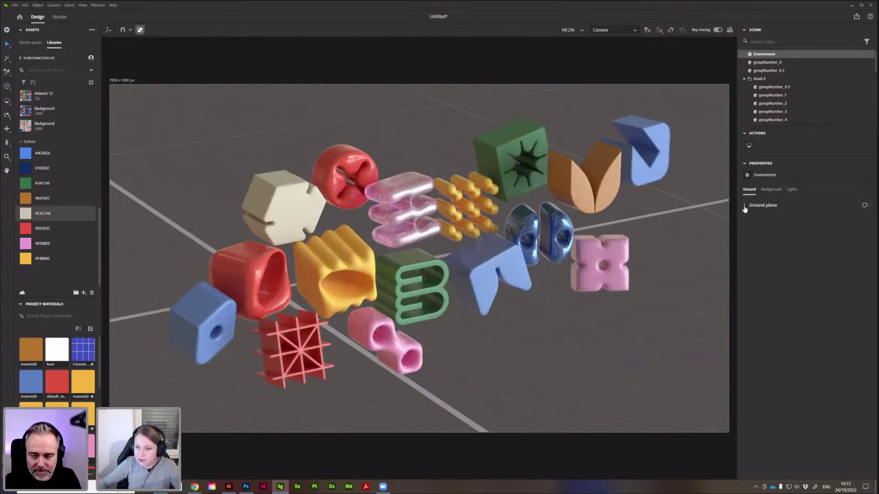
Set the environment background colour to the beige CAC1AE.
{"action": "left_click", "coordinate": [771, 191]}
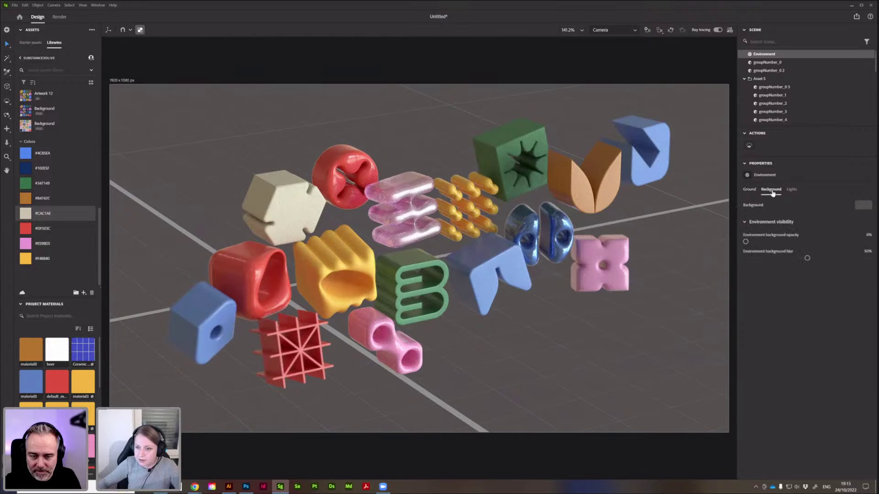
{"action": "left_click", "coordinate": [862, 206]}
{"action": "left_click", "coordinate": [766, 273]}
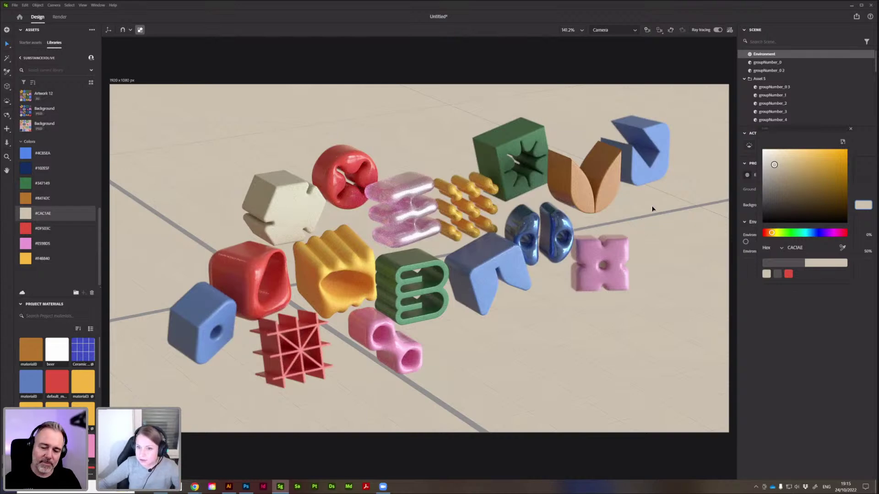
{"action": "scroll", "coordinate": [652, 209], "scroll_direction": "up", "scroll_amount": 2}
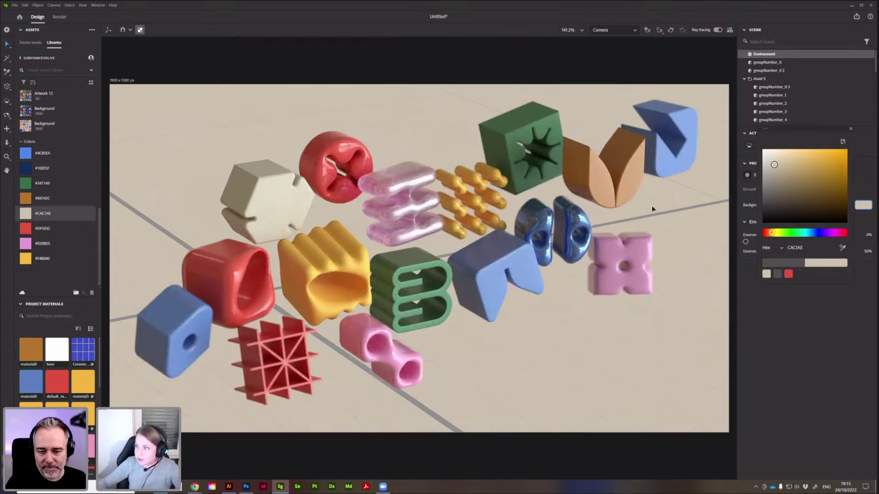
{"action": "left_click", "coordinate": [864, 207]}
Collapse the Asset 5 group in the scene list and make the backdrop visible again.
{"action": "left_click", "coordinate": [751, 191]}
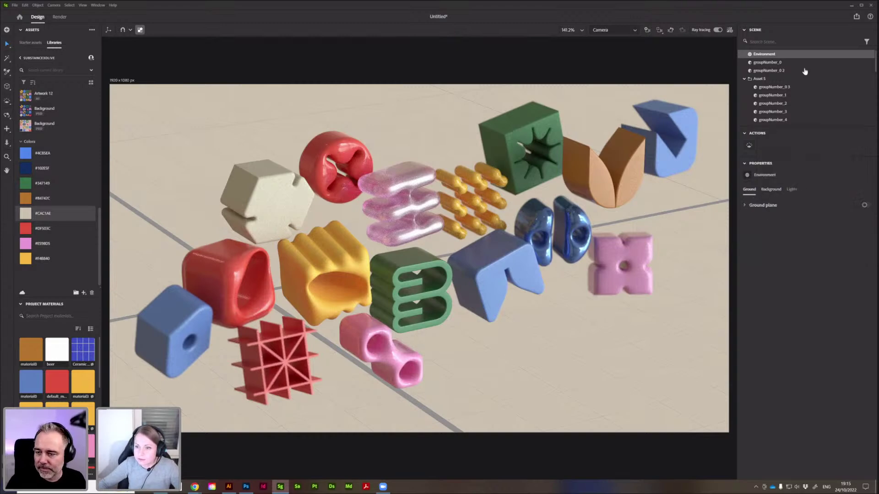
{"action": "left_click", "coordinate": [744, 79]}
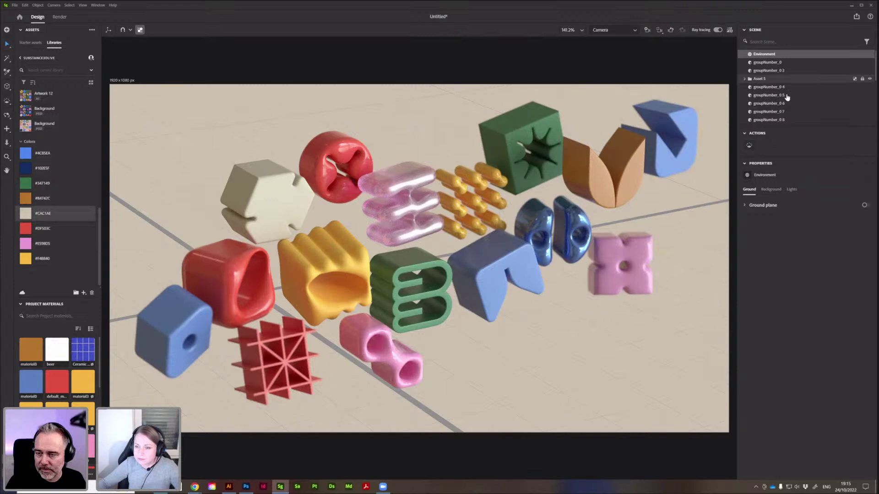
{"action": "scroll", "coordinate": [787, 97], "scroll_direction": "down", "scroll_amount": 5}
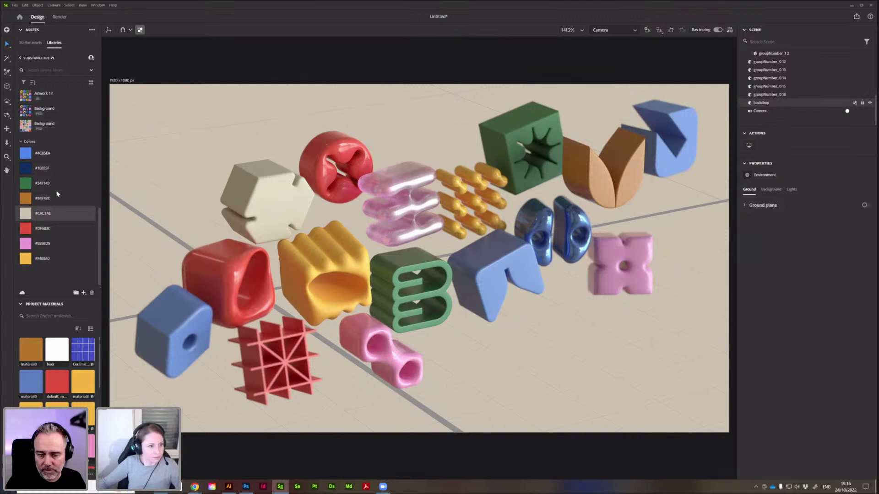
{"action": "scroll", "coordinate": [57, 194], "scroll_direction": "up", "scroll_amount": 8}
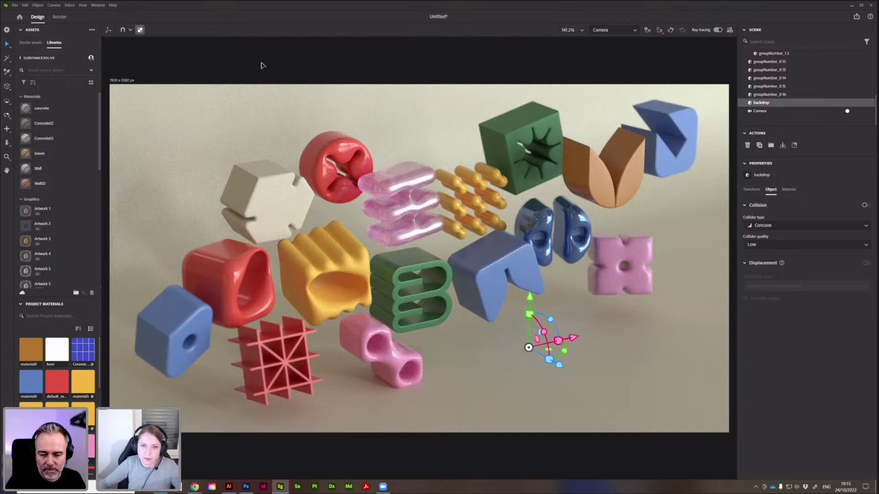
Save the scene as a new Stager file named 3D_models.
{"action": "left_click", "coordinate": [14, 5]}
{"action": "left_click", "coordinate": [37, 82]}
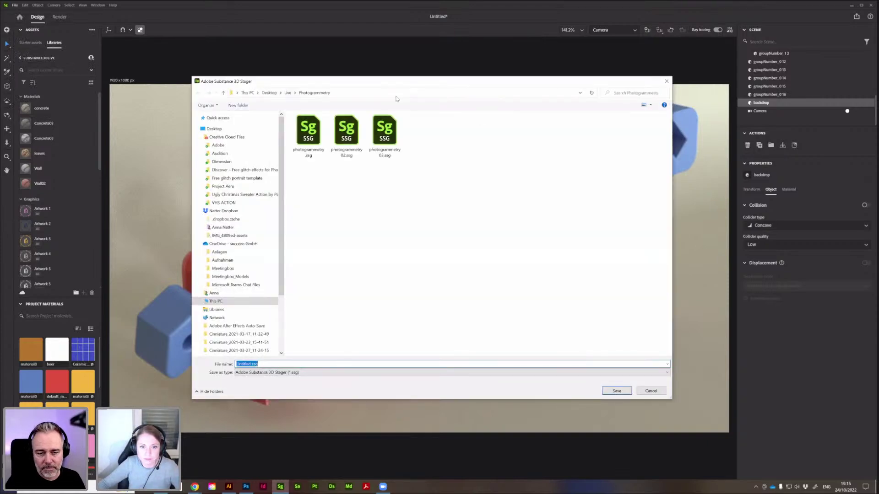
{"action": "left_click_drag", "start_coordinate": [351, 81], "coordinate": [487, 87]}
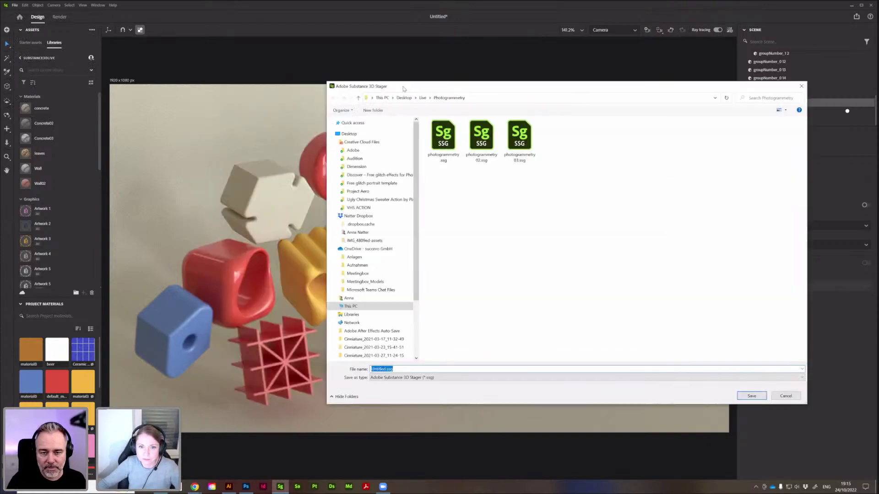
{"action": "key", "text": "Escape"}
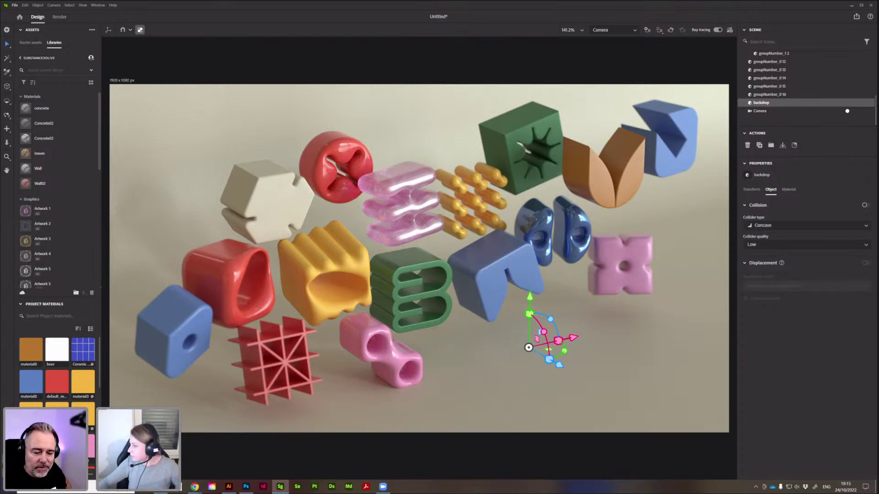
{"action": "key", "text": "Return"}
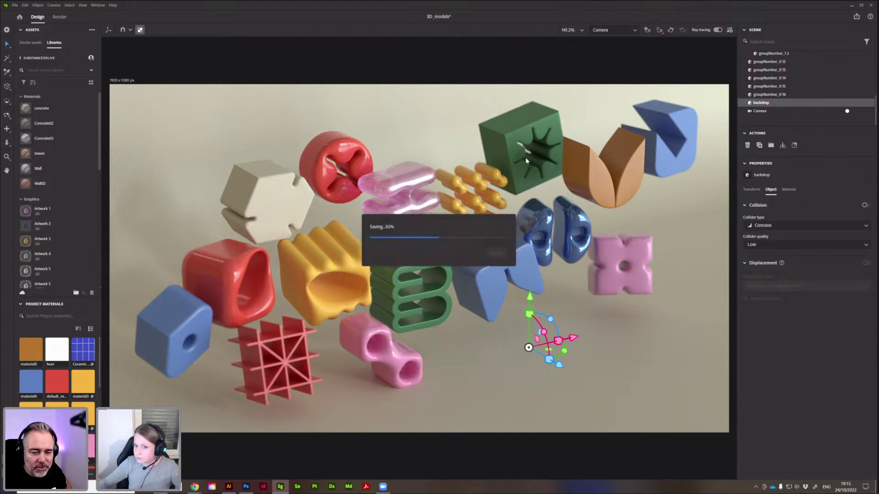
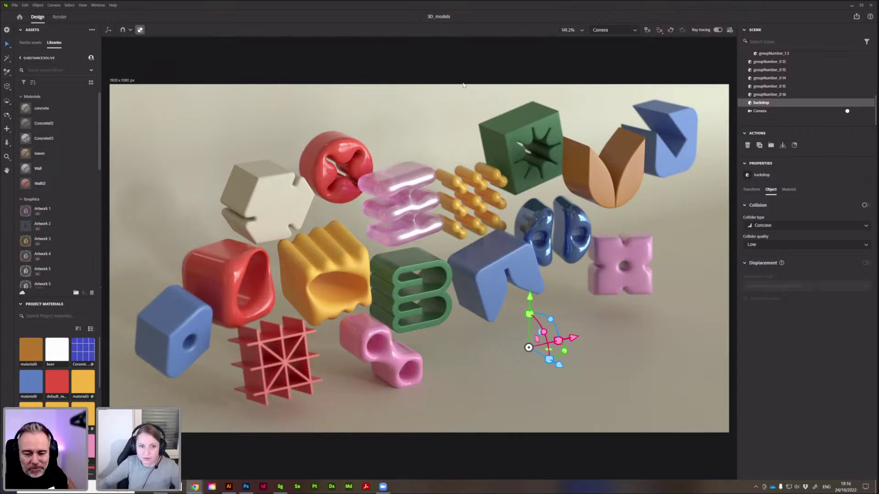
Switch to the Substance 3D Assets website in Chrome, maximize its window, and view all assets and the collections overview.
{"action": "key", "text": "alt+Tab"}
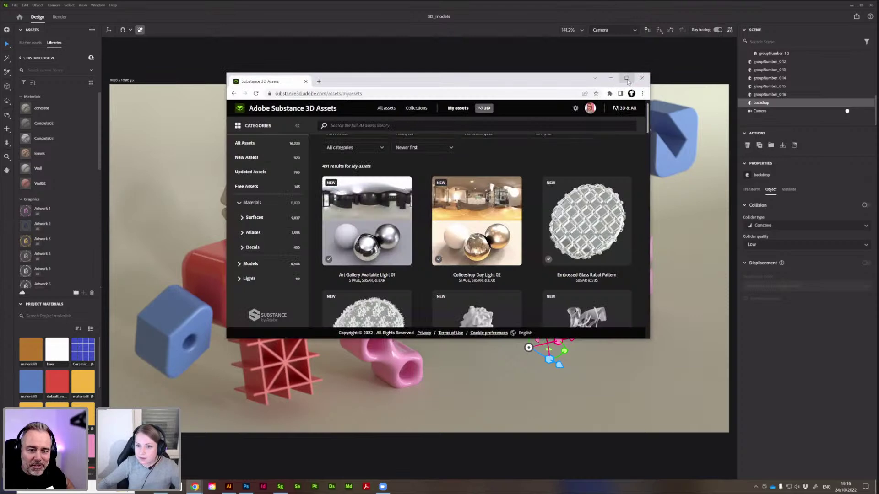
{"action": "left_click", "coordinate": [626, 79]}
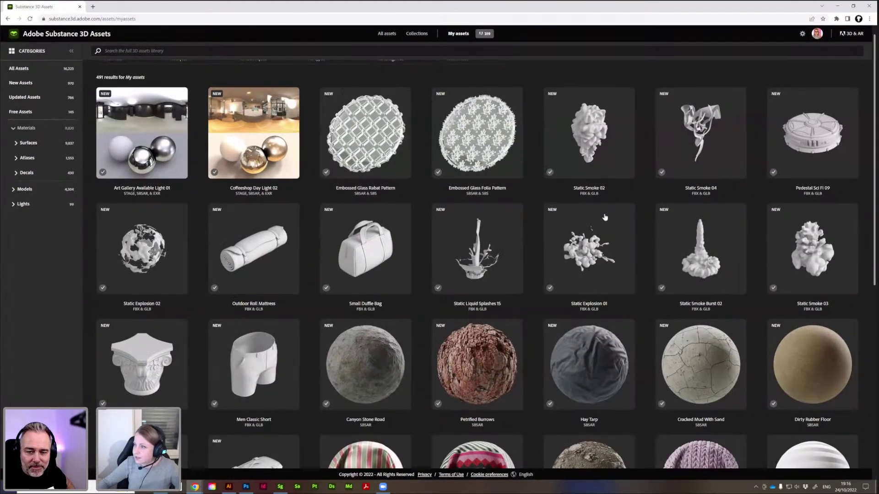
{"action": "scroll", "coordinate": [601, 227], "scroll_direction": "up", "scroll_amount": 1}
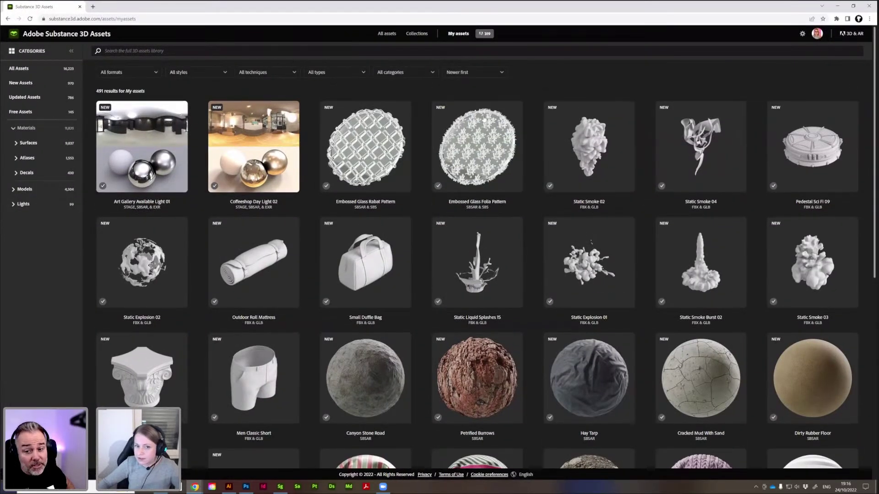
{"action": "left_click", "coordinate": [388, 35]}
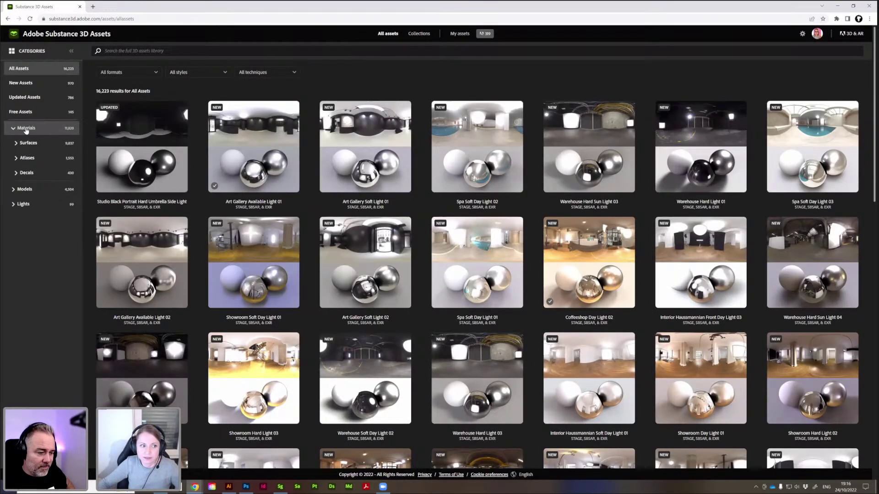
{"action": "left_click", "coordinate": [417, 35]}
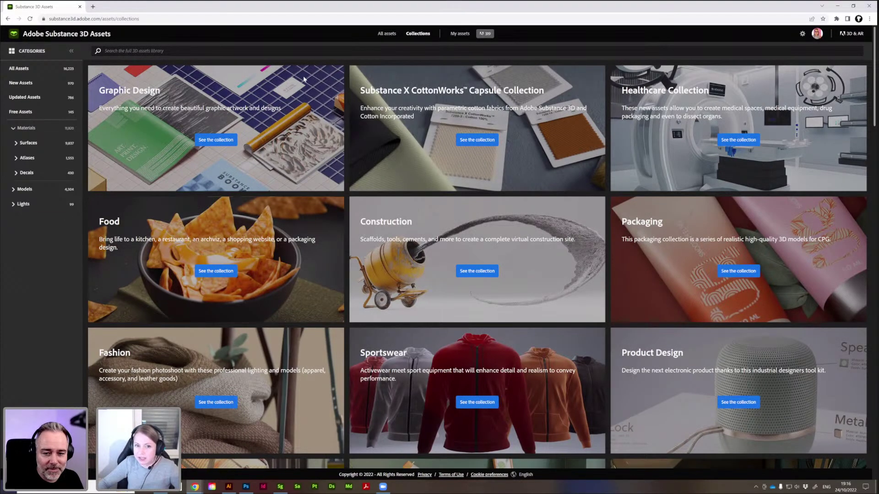
Look through the licensed materials and models in My assets and return to the collections overview.
{"action": "left_click", "coordinate": [459, 33]}
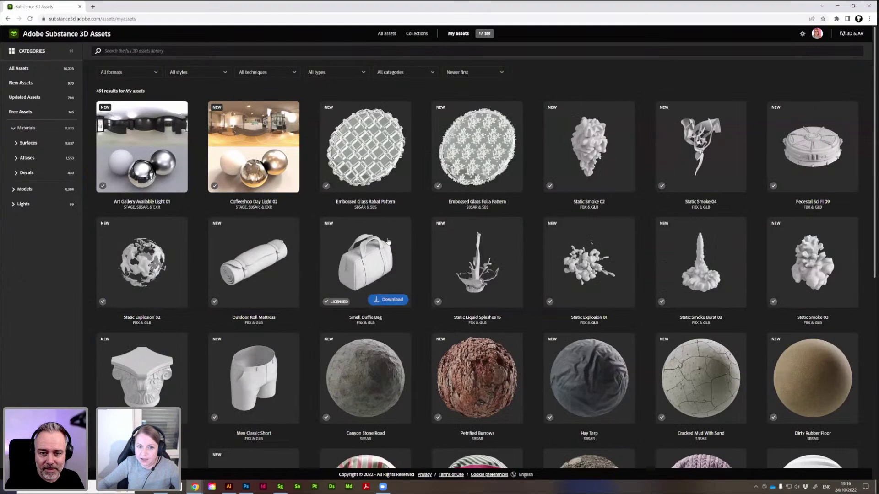
{"action": "scroll", "coordinate": [404, 248], "scroll_direction": "down", "scroll_amount": 3}
{"action": "scroll", "coordinate": [404, 248], "scroll_direction": "down", "scroll_amount": 15}
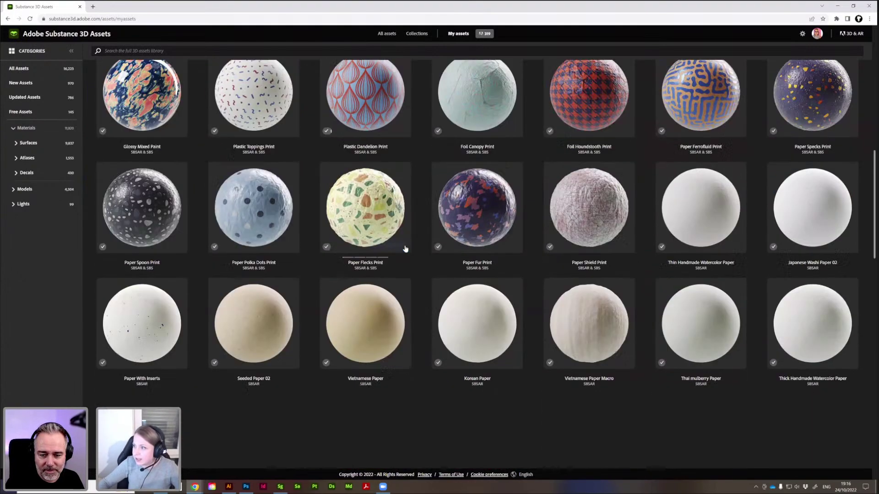
{"action": "scroll", "coordinate": [398, 248], "scroll_direction": "down", "scroll_amount": 20}
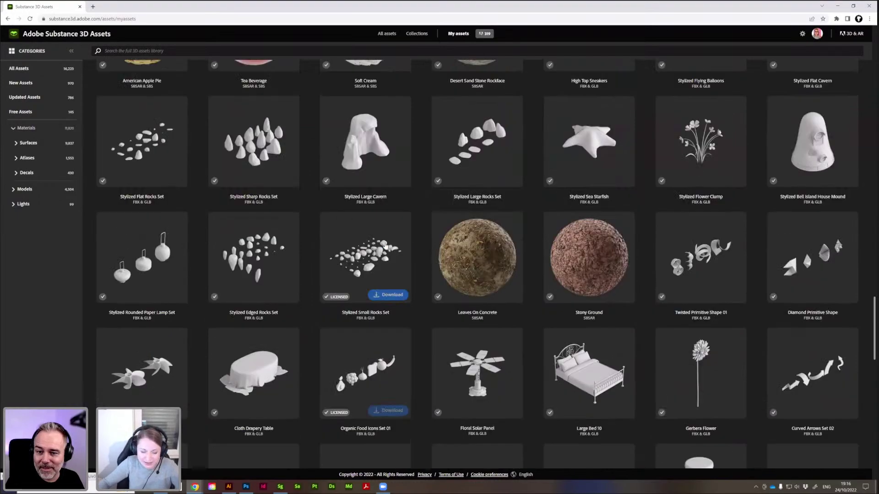
{"action": "middle_click", "coordinate": [385, 246]}
{"action": "scroll", "coordinate": [386, 245], "scroll_direction": "up", "scroll_amount": 20}
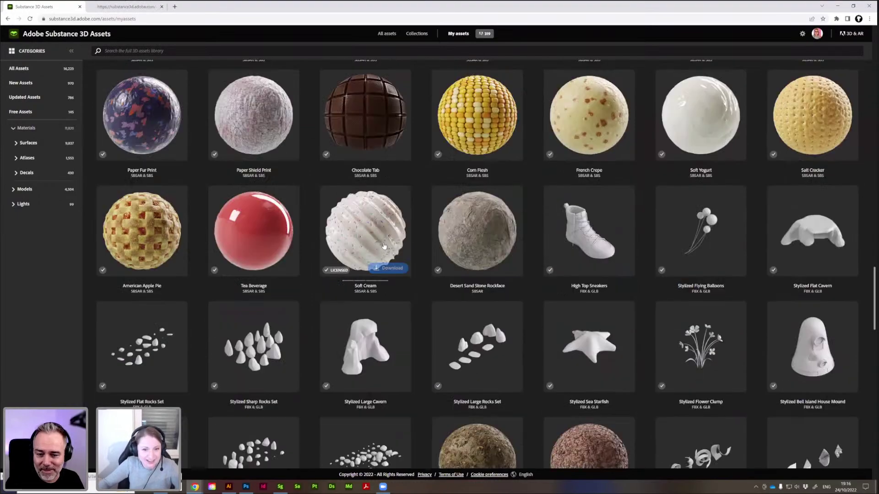
{"action": "scroll", "coordinate": [429, 49], "scroll_direction": "up", "scroll_amount": 16}
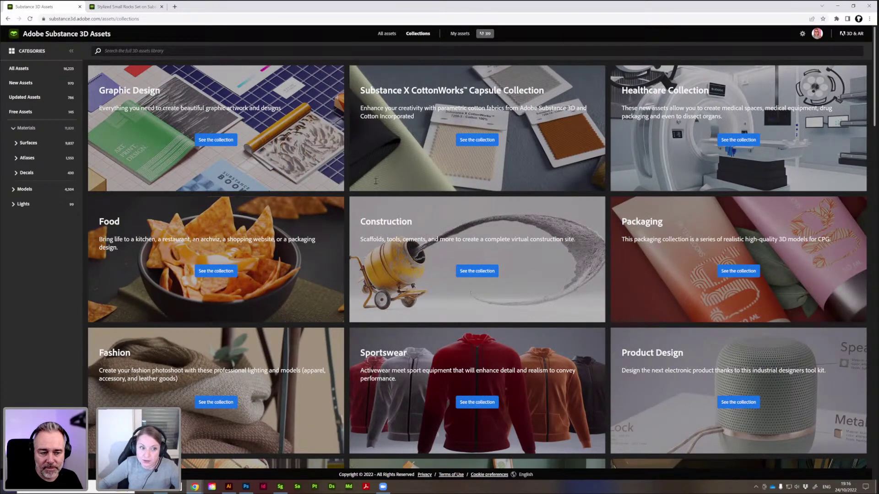
Open the Graphic Design collection and examine its stickers, paints, arrows and embossed paper materials.
{"action": "left_click", "coordinate": [217, 142]}
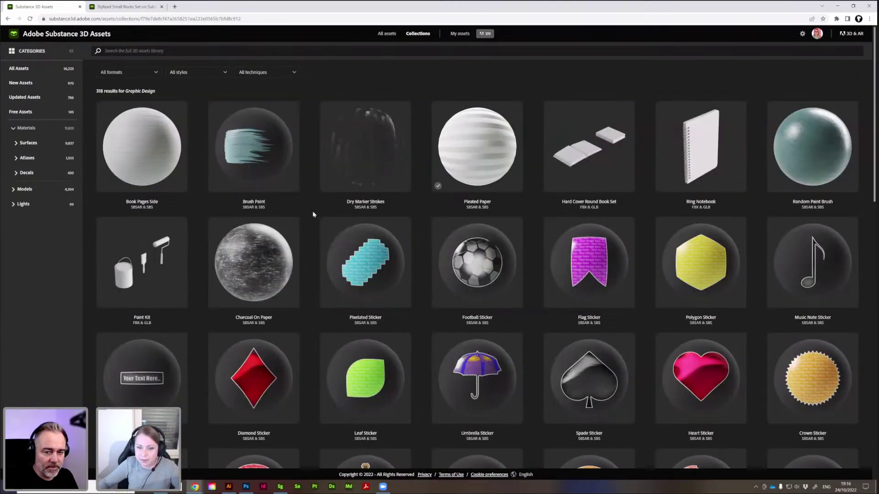
{"action": "scroll", "coordinate": [314, 213], "scroll_direction": "down", "scroll_amount": 5}
{"action": "scroll", "coordinate": [315, 224], "scroll_direction": "down", "scroll_amount": 1}
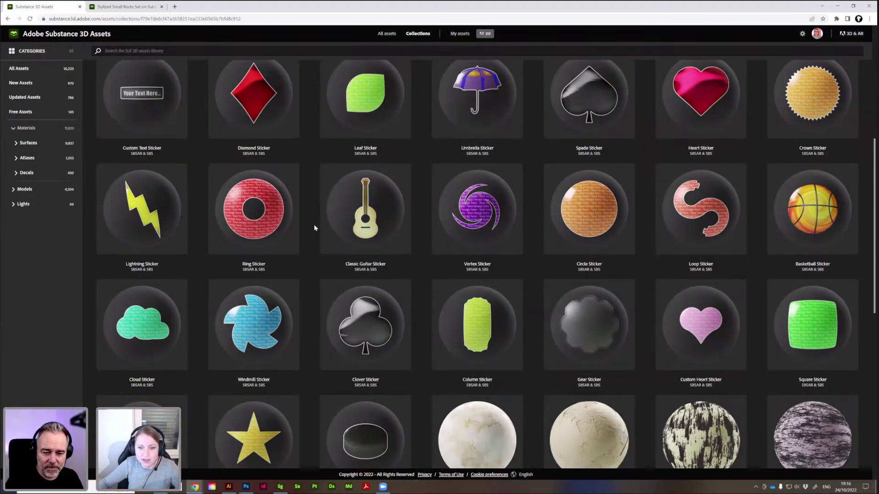
{"action": "scroll", "coordinate": [315, 228], "scroll_direction": "down", "scroll_amount": 12}
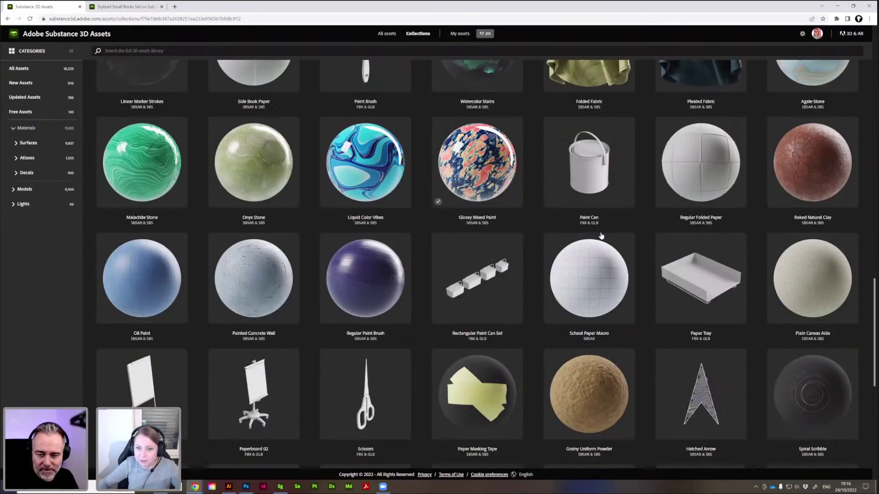
{"action": "scroll", "coordinate": [316, 233], "scroll_direction": "down", "scroll_amount": 8}
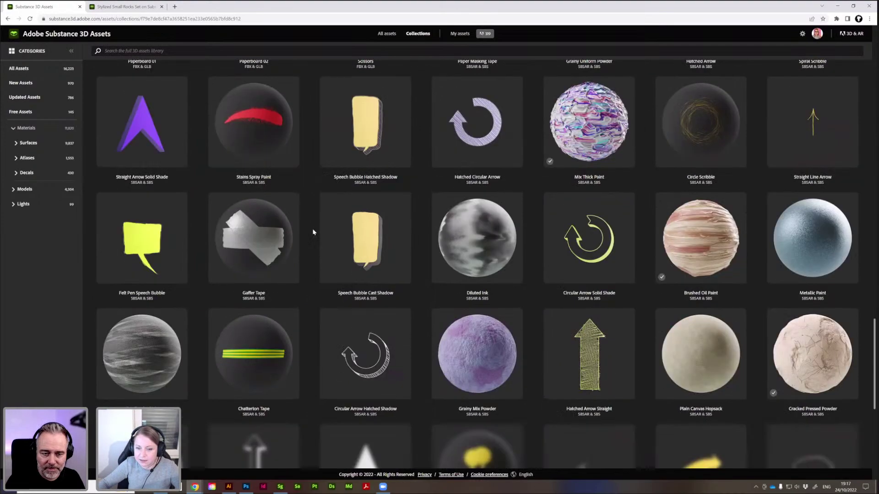
{"action": "scroll", "coordinate": [312, 232], "scroll_direction": "down", "scroll_amount": 9}
{"action": "scroll", "coordinate": [245, 209], "scroll_direction": "down", "scroll_amount": 6}
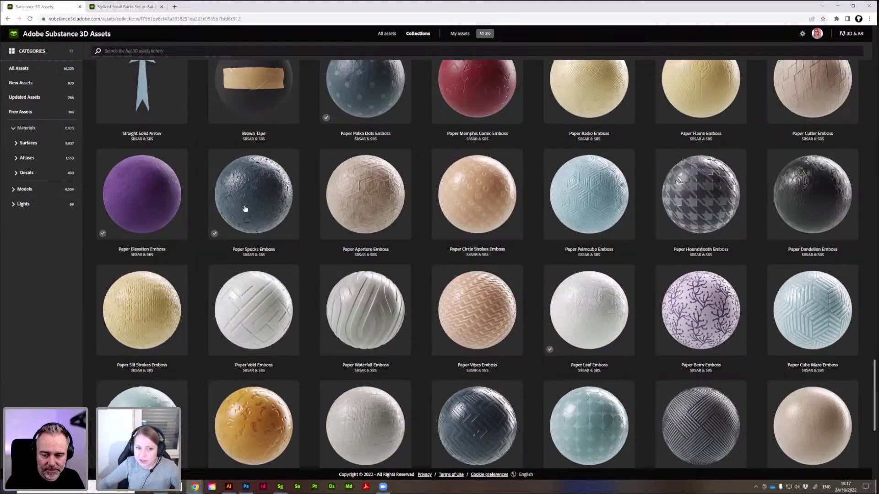
{"action": "scroll", "coordinate": [352, 318], "scroll_direction": "down", "scroll_amount": 1}
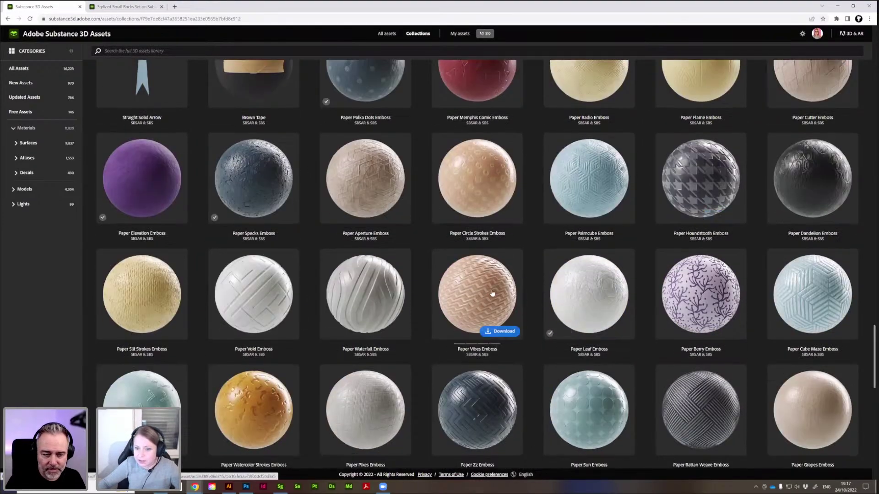
{"action": "scroll", "coordinate": [488, 294], "scroll_direction": "down", "scroll_amount": 5}
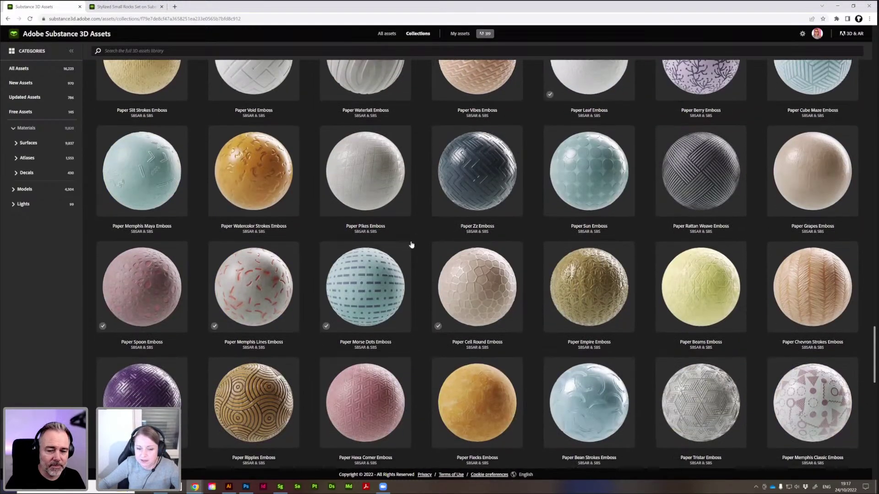
{"action": "scroll", "coordinate": [410, 248], "scroll_direction": "down", "scroll_amount": 4}
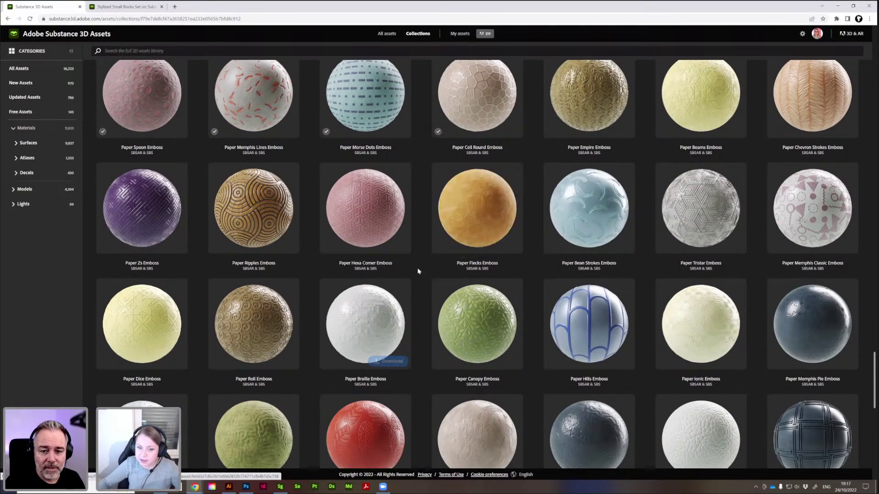
{"action": "scroll", "coordinate": [418, 271], "scroll_direction": "down", "scroll_amount": 1}
{"action": "scroll", "coordinate": [418, 264], "scroll_direction": "down", "scroll_amount": 5}
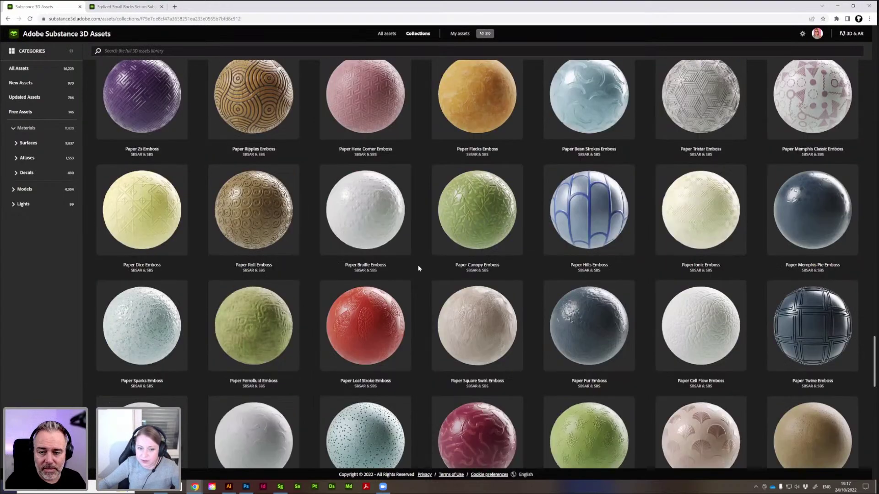
{"action": "scroll", "coordinate": [418, 236], "scroll_direction": "up", "scroll_amount": 3}
{"action": "scroll", "coordinate": [411, 235], "scroll_direction": "up", "scroll_amount": 10}
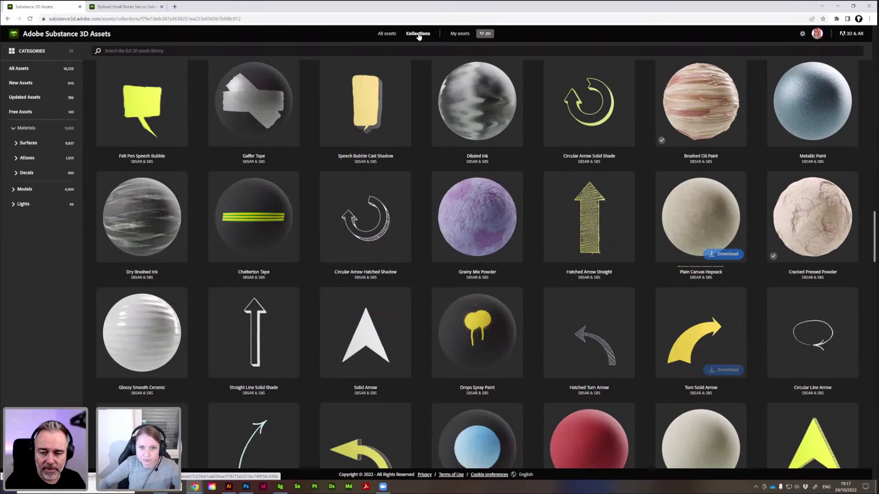
Open the Food collection and examine the Cauliflower material's sphere preview and detailed image.
{"action": "left_click", "coordinate": [418, 34]}
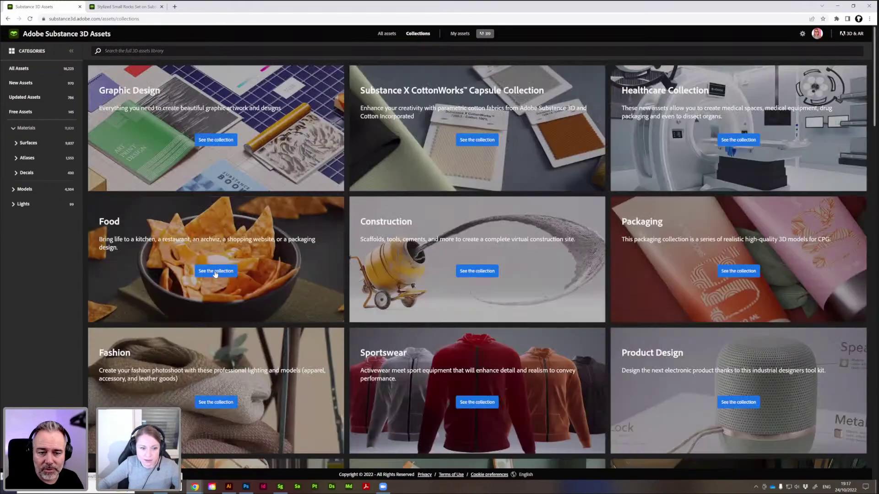
{"action": "left_click", "coordinate": [215, 271]}
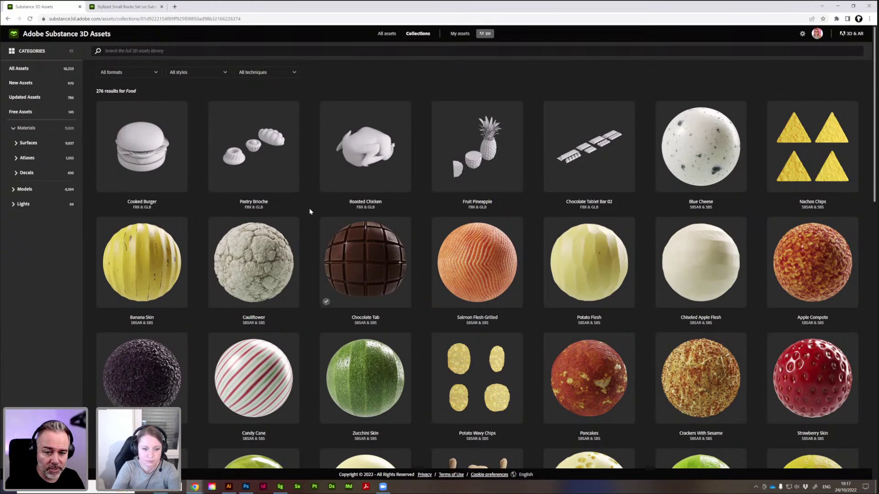
{"action": "left_click", "coordinate": [252, 263]}
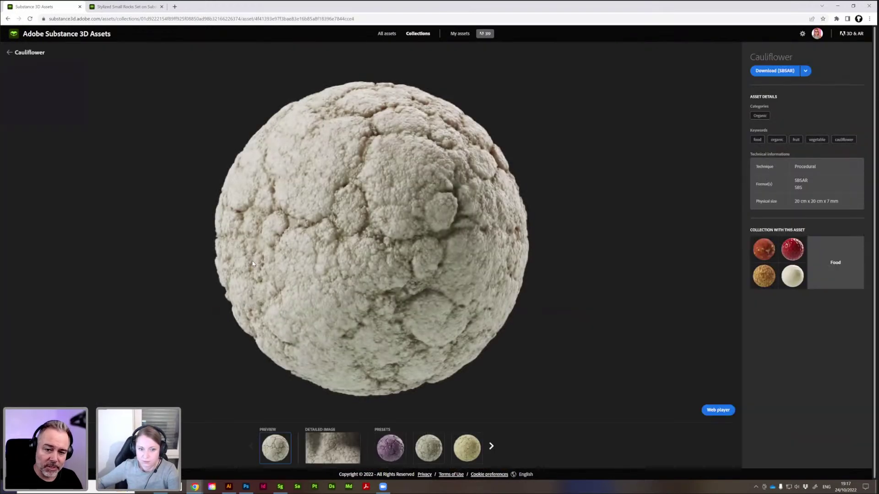
{"action": "left_click", "coordinate": [328, 452]}
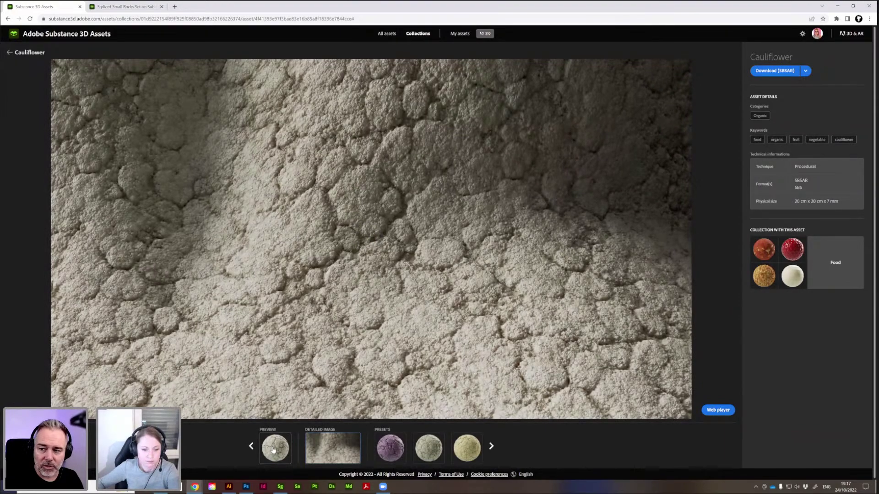
{"action": "left_click", "coordinate": [273, 450]}
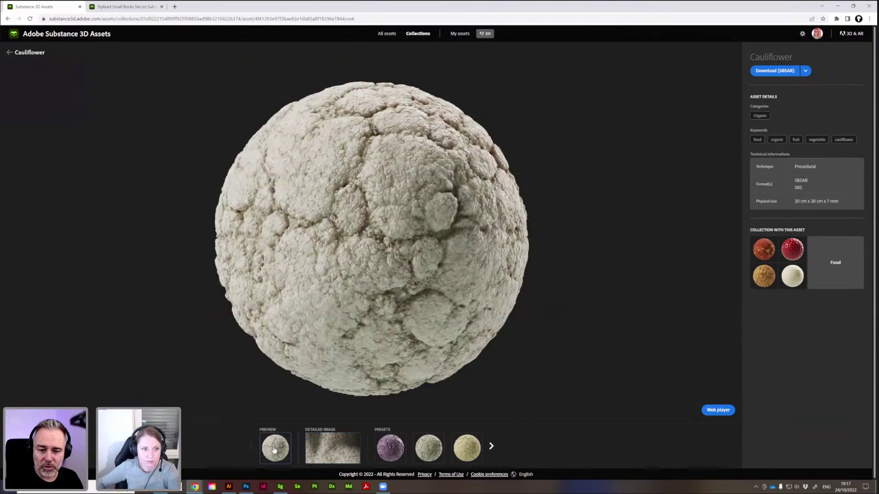
{"action": "left_click", "coordinate": [9, 53]}
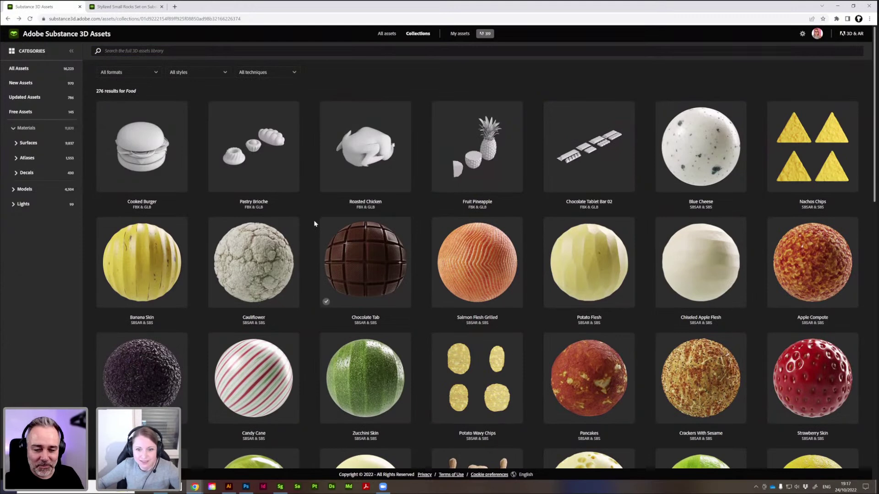
View the Roasted Chicken model's preview and look through more food materials in the Food collection.
{"action": "left_click", "coordinate": [365, 146]}
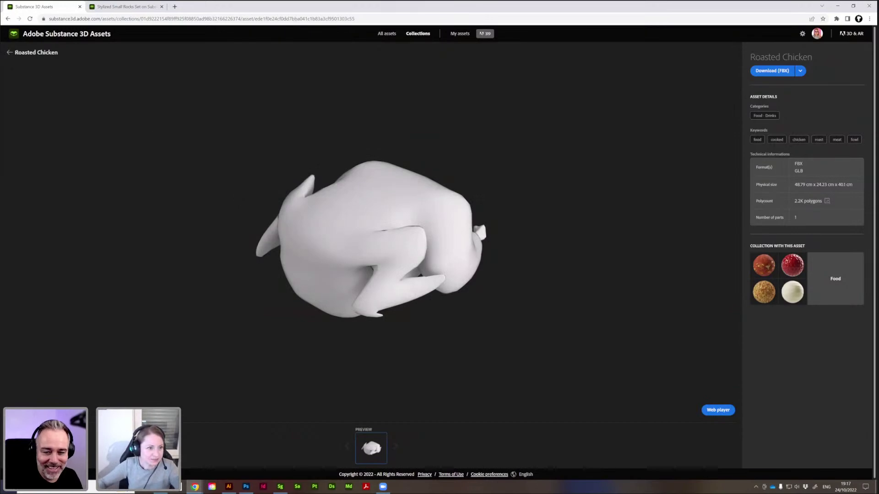
{"action": "left_click", "coordinate": [9, 53]}
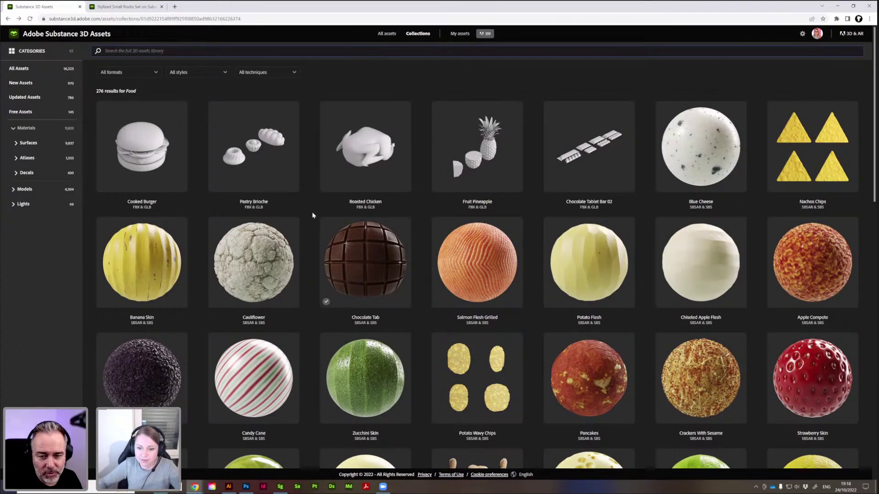
{"action": "scroll", "coordinate": [313, 215], "scroll_direction": "down", "scroll_amount": 3}
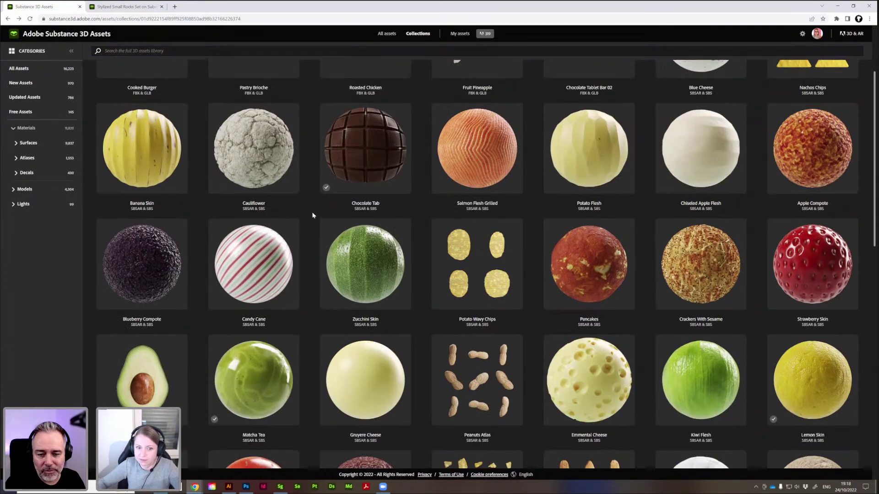
{"action": "scroll", "coordinate": [312, 215], "scroll_direction": "down", "scroll_amount": 1}
{"action": "scroll", "coordinate": [312, 215], "scroll_direction": "down", "scroll_amount": 7}
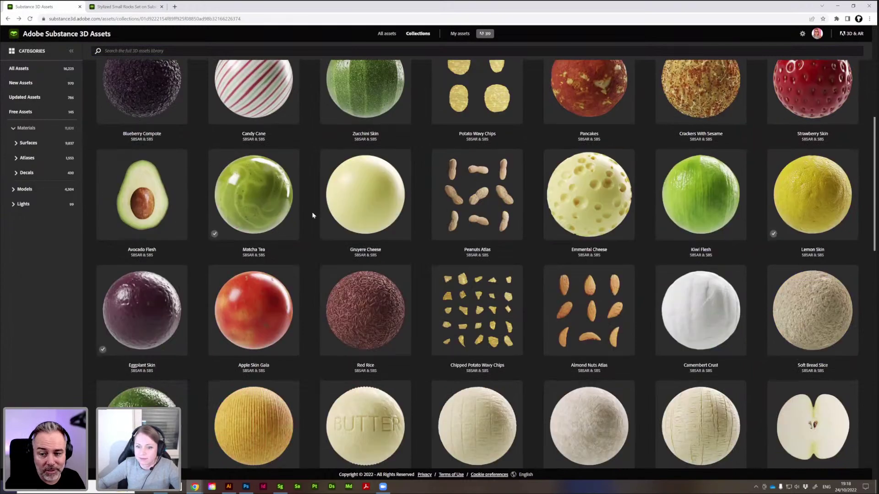
Look through the remaining food materials in the Food collection and return to its first entries.
{"action": "scroll", "coordinate": [312, 215], "scroll_direction": "down", "scroll_amount": 4}
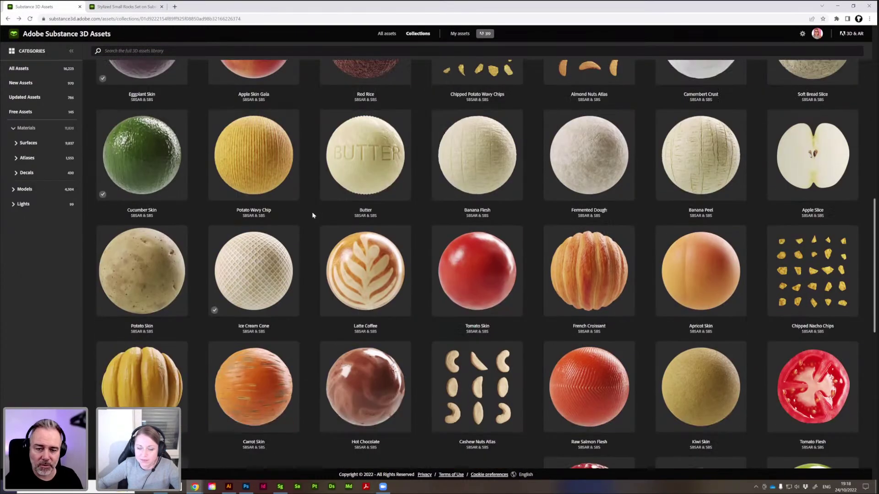
{"action": "scroll", "coordinate": [313, 215], "scroll_direction": "down", "scroll_amount": 2}
{"action": "scroll", "coordinate": [312, 215], "scroll_direction": "up", "scroll_amount": 15}
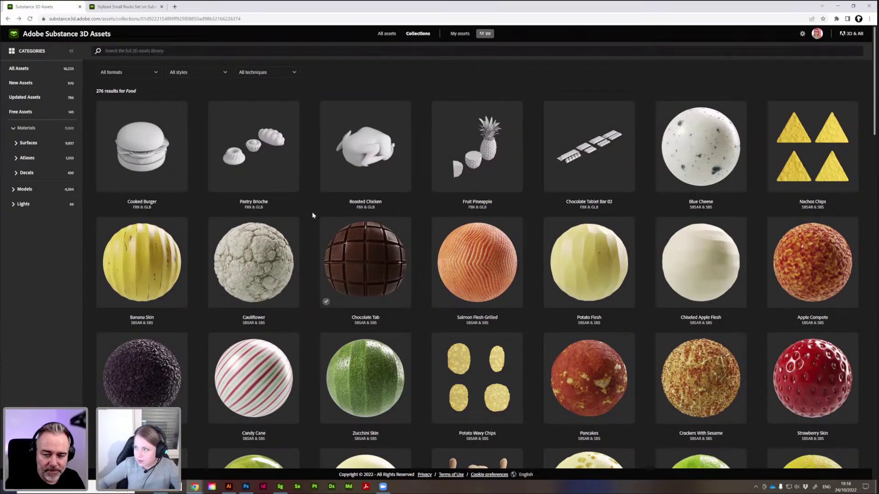
Show the Abstract models among all assets and look through the smoke, splash, primitive shape and icon models.
{"action": "left_click", "coordinate": [387, 34]}
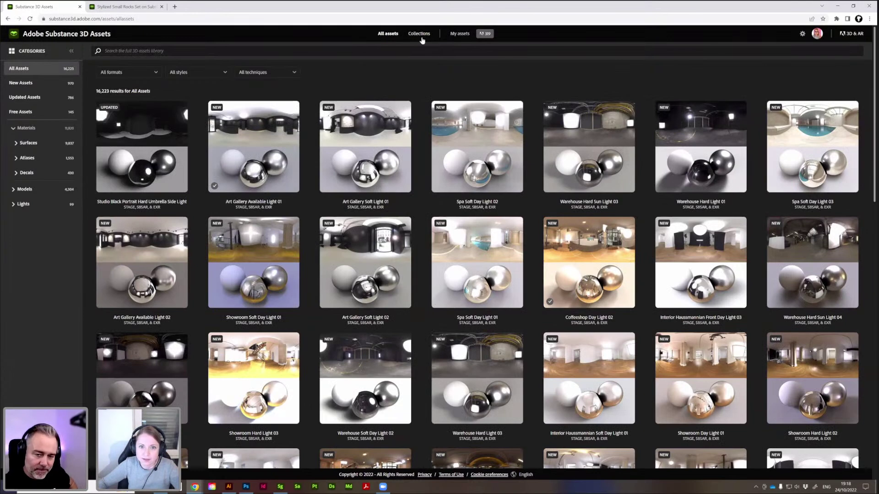
{"action": "left_click", "coordinate": [15, 189]}
{"action": "left_click", "coordinate": [26, 204]}
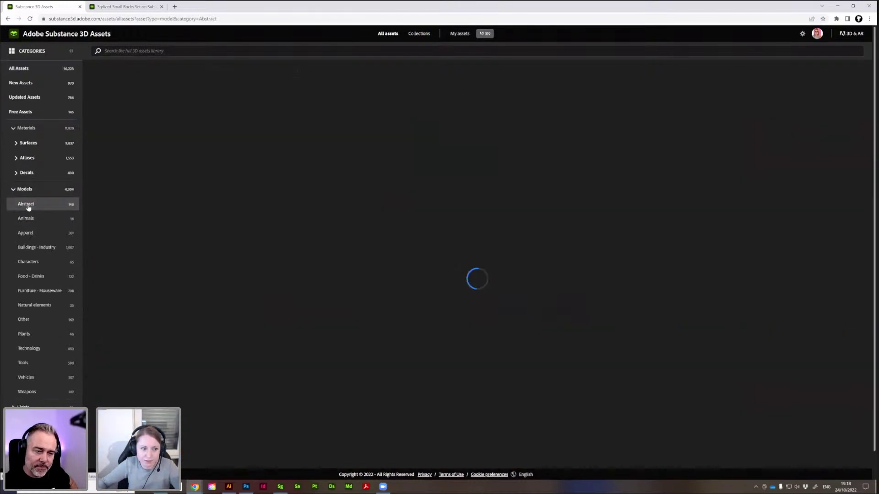
{"action": "scroll", "coordinate": [426, 356], "scroll_direction": "down", "scroll_amount": 3}
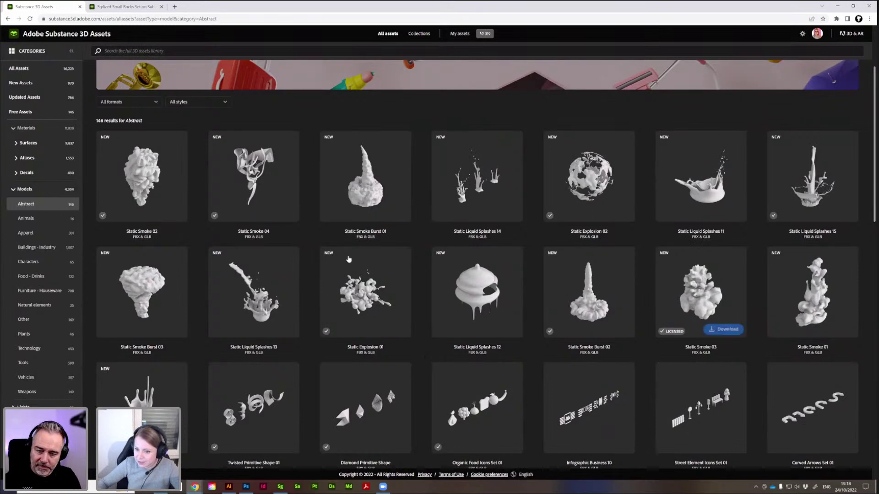
{"action": "scroll", "coordinate": [412, 334], "scroll_direction": "down", "scroll_amount": 3}
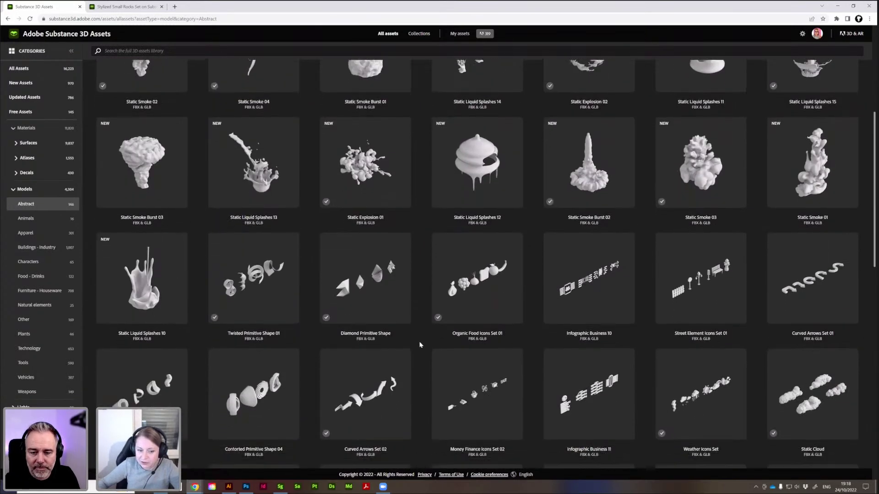
{"action": "scroll", "coordinate": [420, 344], "scroll_direction": "down", "scroll_amount": 4}
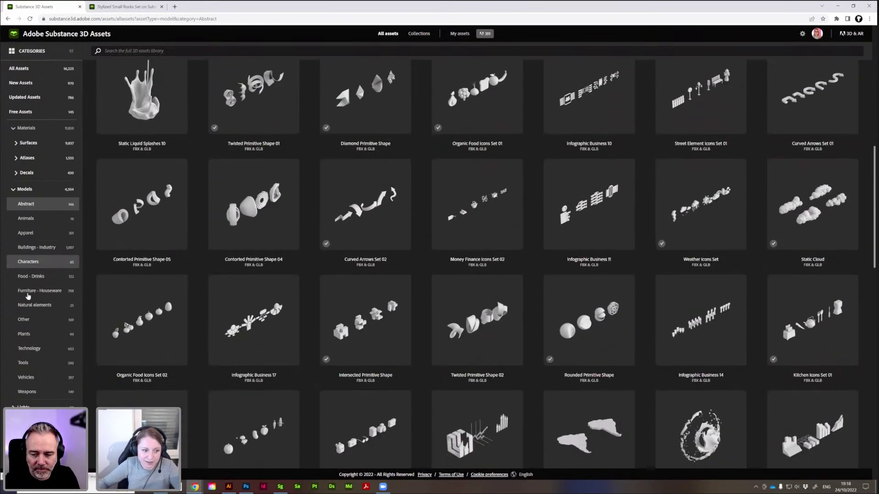
Show the Plants models and look through the flowers and potted interior plants.
{"action": "left_click", "coordinate": [32, 334]}
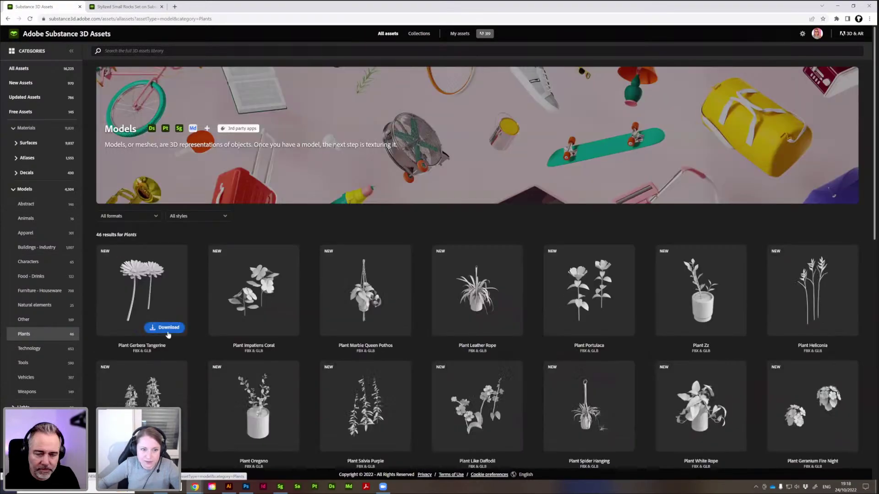
{"action": "scroll", "coordinate": [204, 290], "scroll_direction": "down", "scroll_amount": 5}
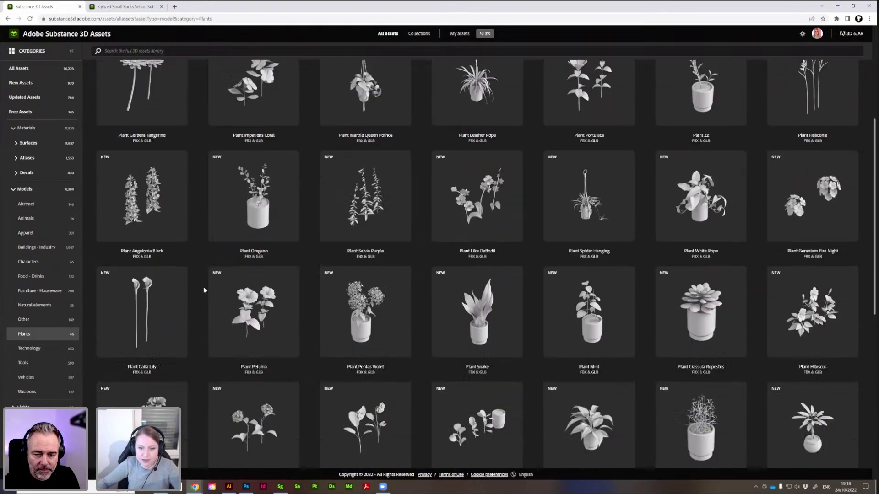
{"action": "scroll", "coordinate": [204, 290], "scroll_direction": "down", "scroll_amount": 8}
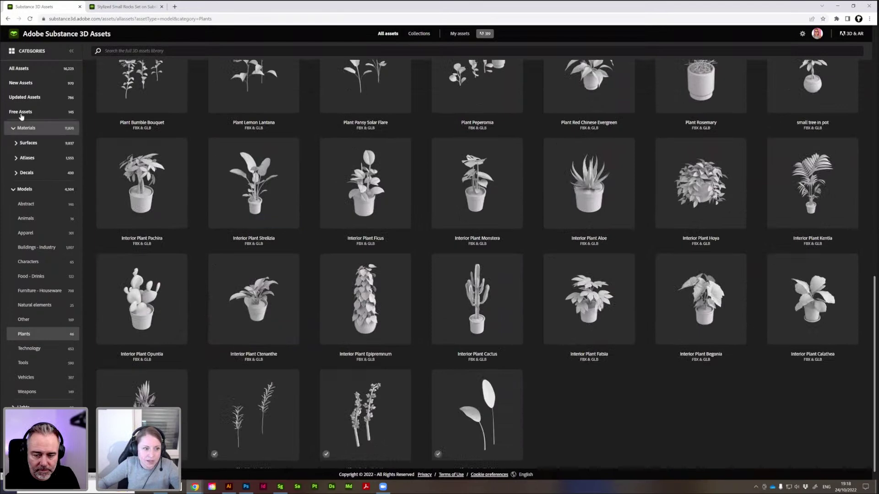
Show the Ceramic surface materials and look through the grey ceramic and porcelain tile variants.
{"action": "left_click", "coordinate": [15, 145]}
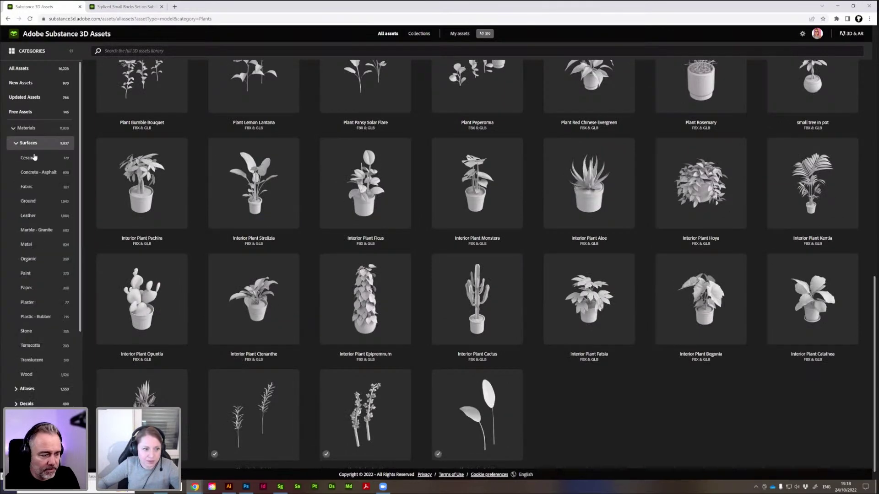
{"action": "left_click", "coordinate": [28, 157]}
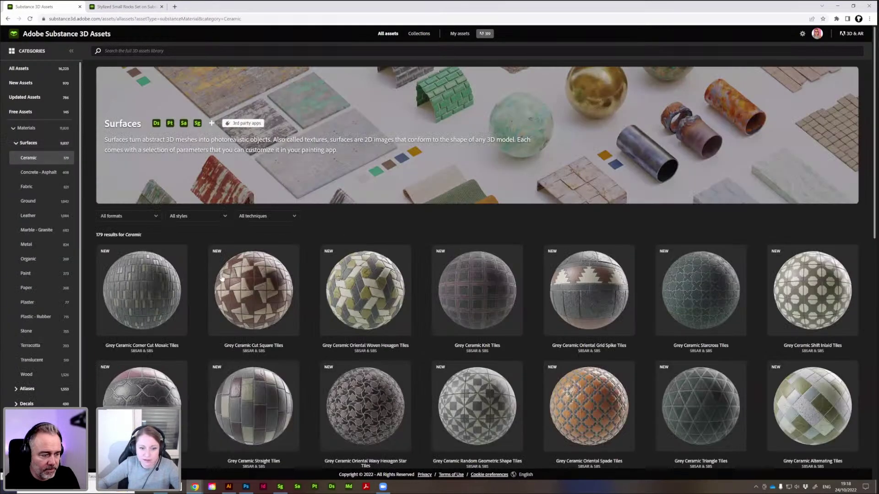
{"action": "scroll", "coordinate": [204, 297], "scroll_direction": "down", "scroll_amount": 3}
{"action": "scroll", "coordinate": [200, 301], "scroll_direction": "down", "scroll_amount": 2}
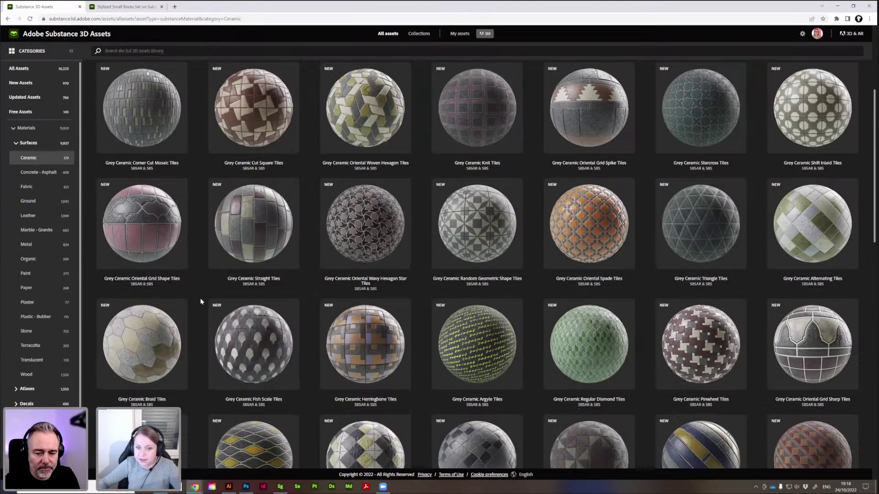
{"action": "scroll", "coordinate": [201, 301], "scroll_direction": "down", "scroll_amount": 5}
{"action": "scroll", "coordinate": [199, 304], "scroll_direction": "down", "scroll_amount": 2}
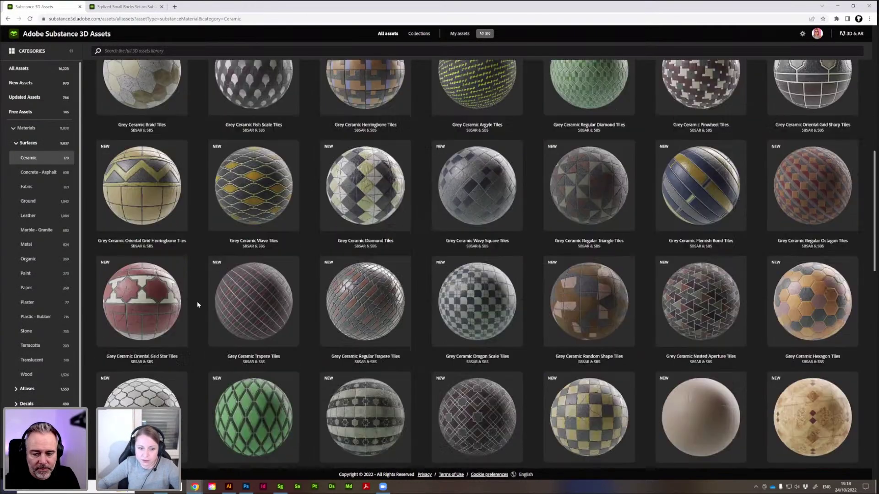
{"action": "scroll", "coordinate": [200, 303], "scroll_direction": "down", "scroll_amount": 9}
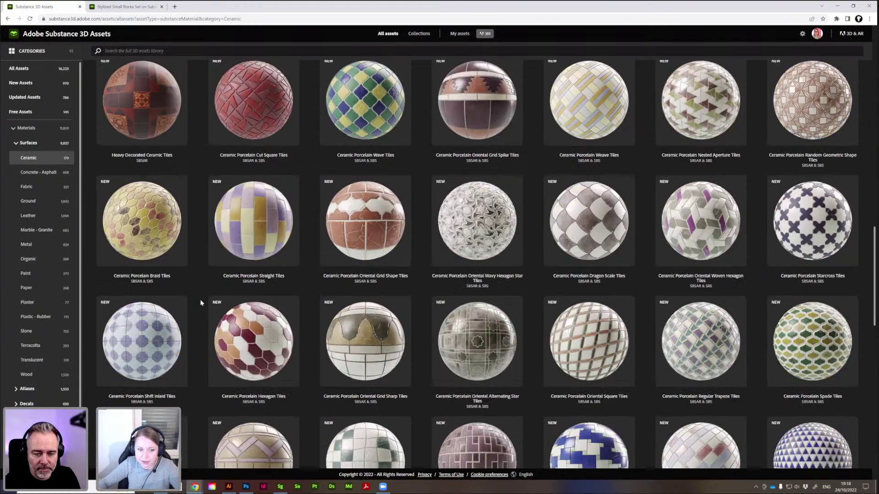
{"action": "scroll", "coordinate": [202, 301], "scroll_direction": "down", "scroll_amount": 5}
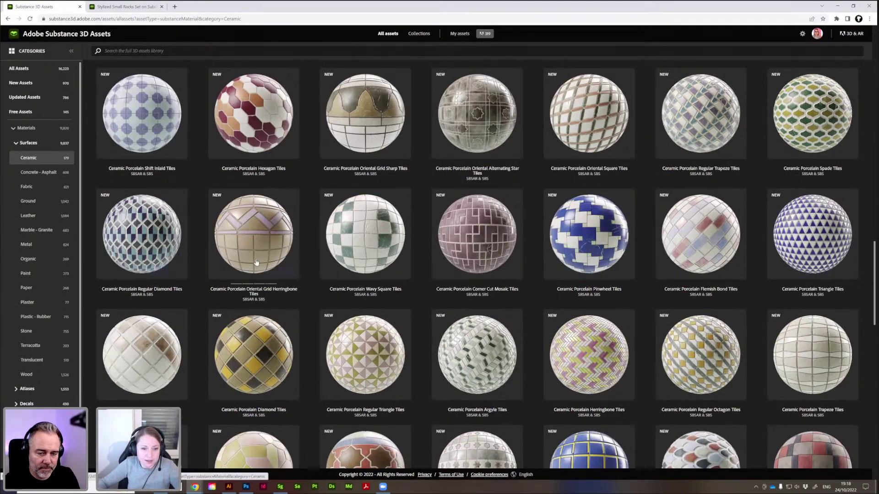
{"action": "scroll", "coordinate": [316, 241], "scroll_direction": "down", "scroll_amount": 1}
{"action": "scroll", "coordinate": [317, 242], "scroll_direction": "up", "scroll_amount": 8}
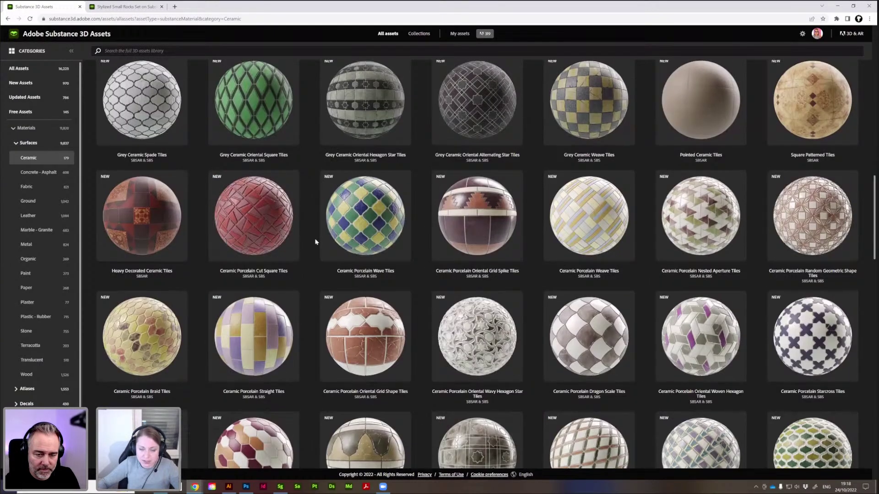
{"action": "scroll", "coordinate": [314, 242], "scroll_direction": "down", "scroll_amount": 8}
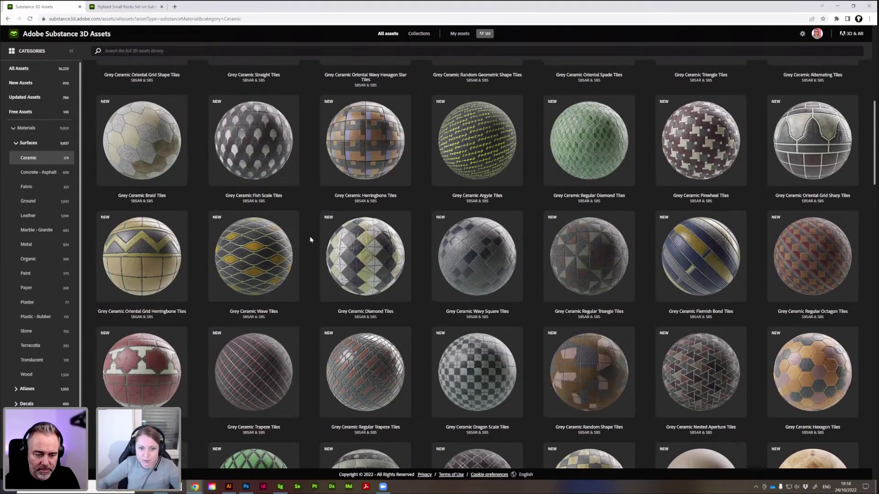
{"action": "scroll", "coordinate": [310, 239], "scroll_direction": "up", "scroll_amount": 8}
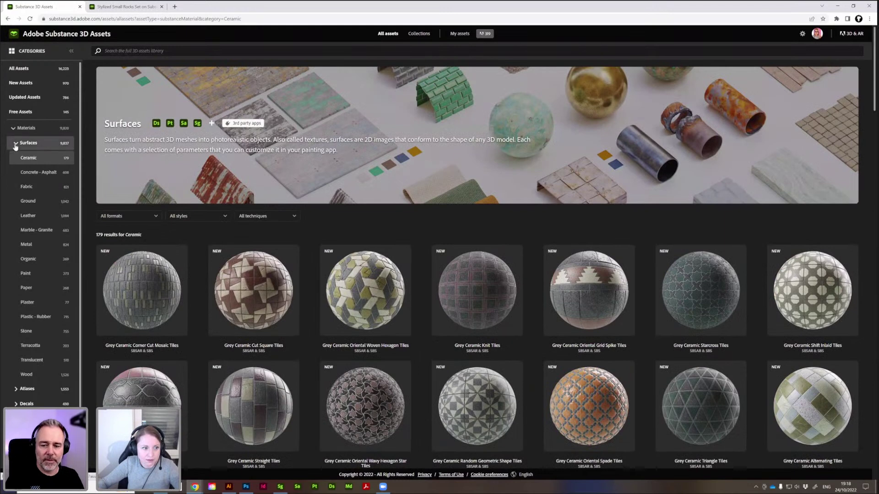
Show the Interior common space lights and look through the warehouse, showroom and coffeeshop environments.
{"action": "left_click", "coordinate": [16, 144]}
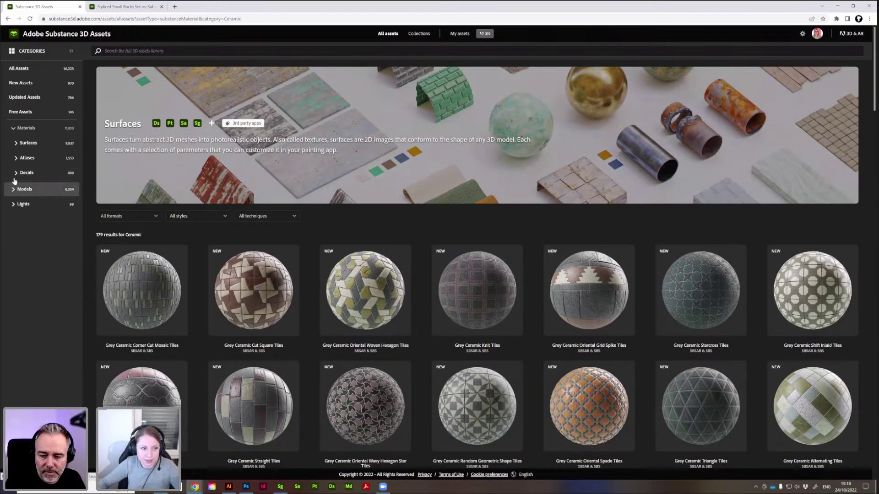
{"action": "left_click", "coordinate": [15, 204]}
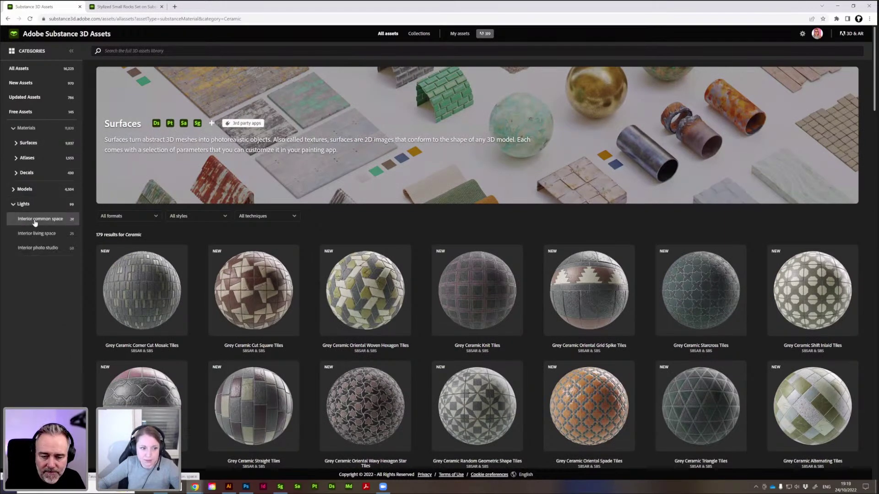
{"action": "left_click", "coordinate": [36, 220]}
{"action": "scroll", "coordinate": [316, 290], "scroll_direction": "down", "scroll_amount": 2}
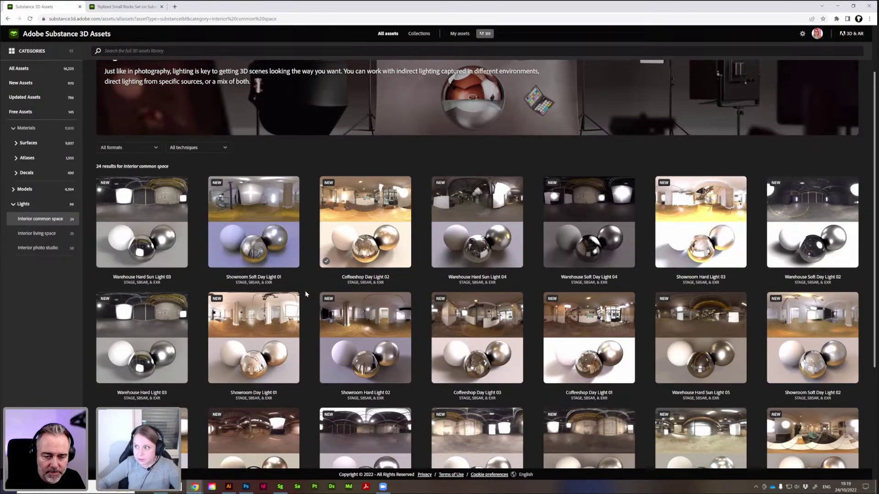
{"action": "scroll", "coordinate": [312, 286], "scroll_direction": "down", "scroll_amount": 3}
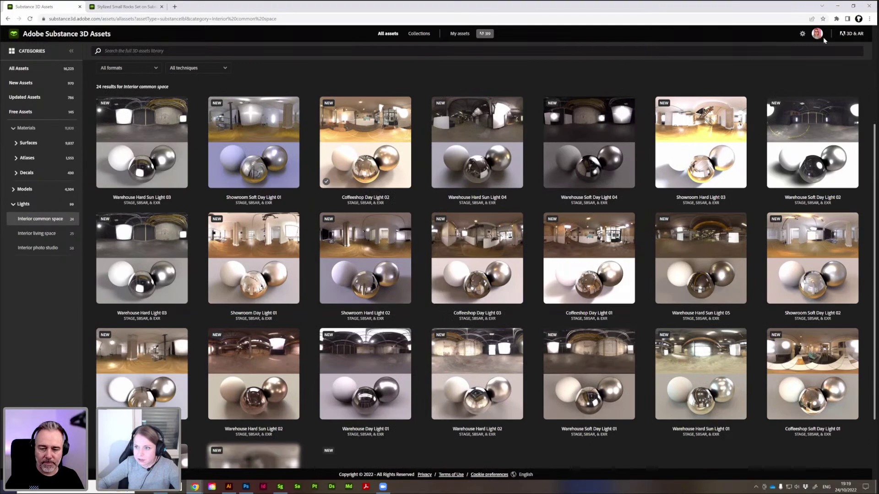
{"action": "scroll", "coordinate": [572, 338], "scroll_direction": "up", "scroll_amount": 4}
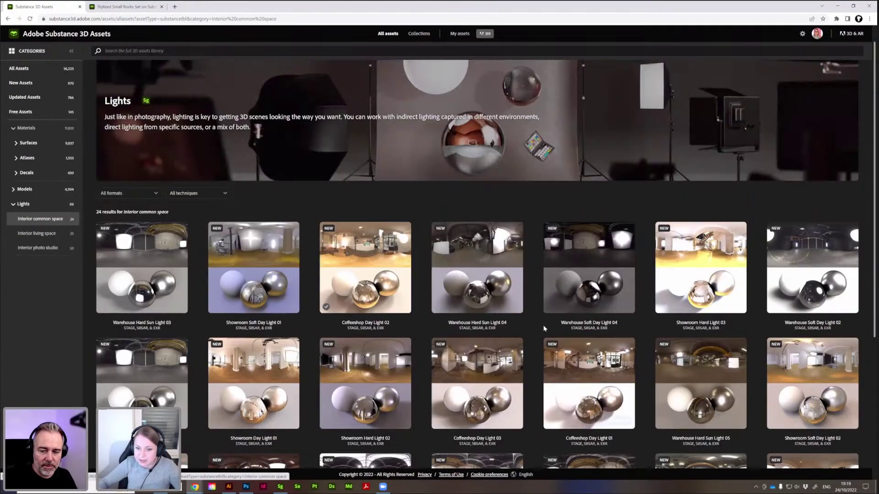
{"action": "scroll", "coordinate": [537, 320], "scroll_direction": "up", "scroll_amount": 1}
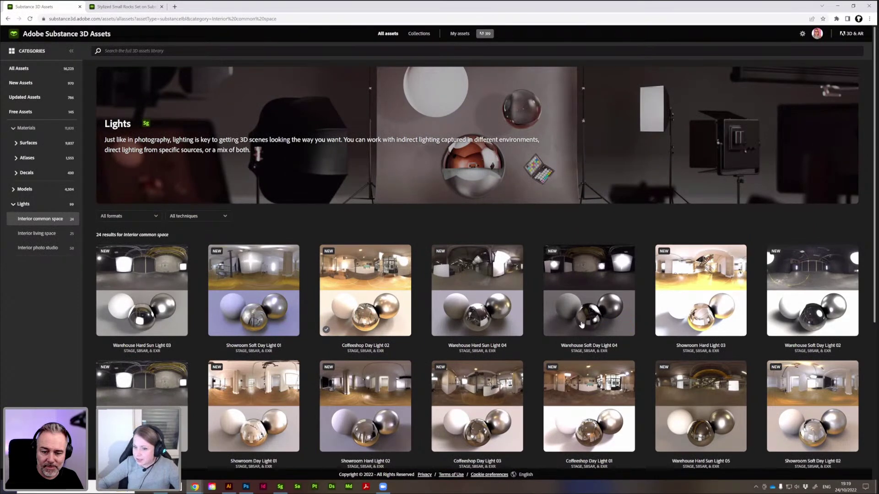
{"action": "mouse_move", "coordinate": [485, 275]}
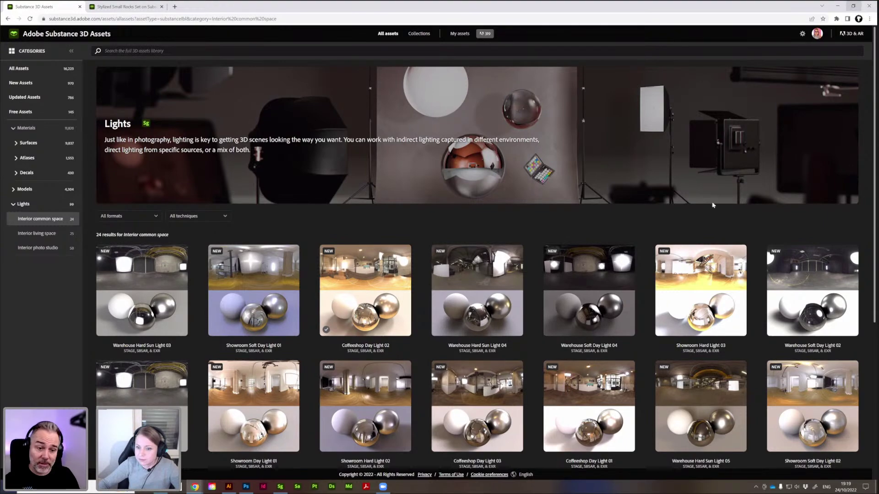
{"action": "scroll", "coordinate": [609, 292], "scroll_direction": "down", "scroll_amount": 3}
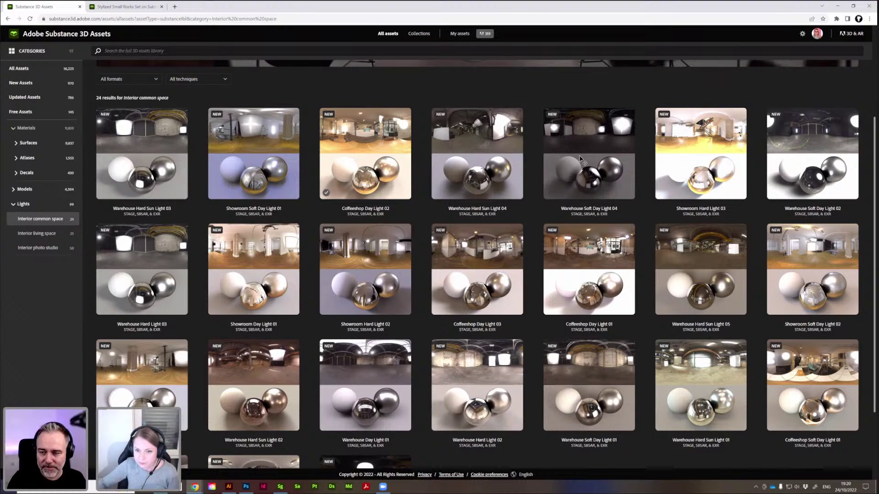
Switch to Substance 3D Stager, hide the backdrop and place the photo of the red garage doors as the scene background.
{"action": "left_click", "coordinate": [840, 8]}
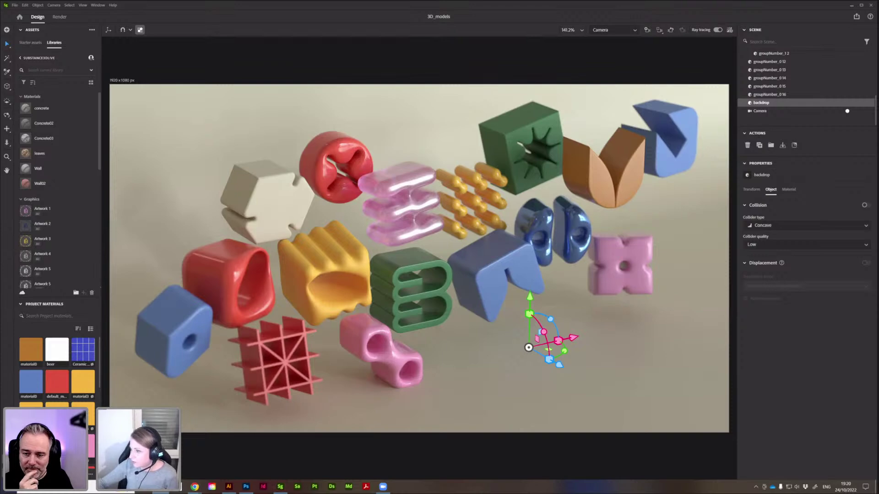
{"action": "mouse_move", "coordinate": [869, 104]}
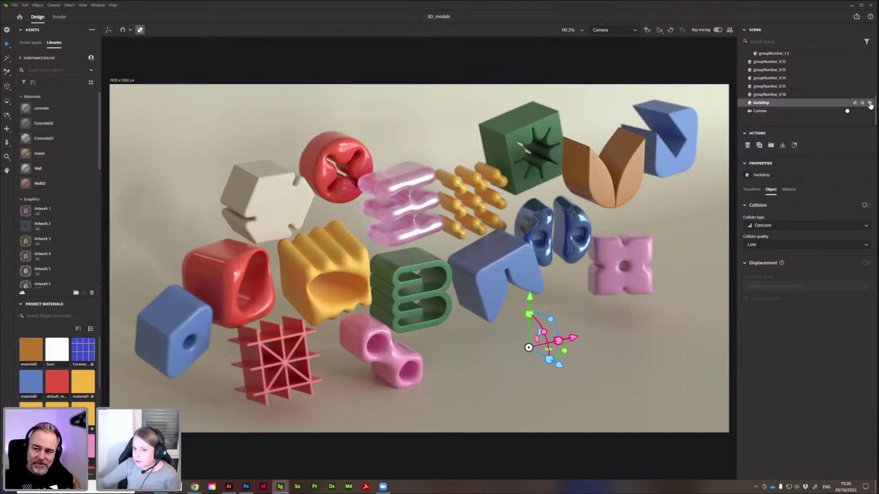
{"action": "left_click", "coordinate": [869, 104]}
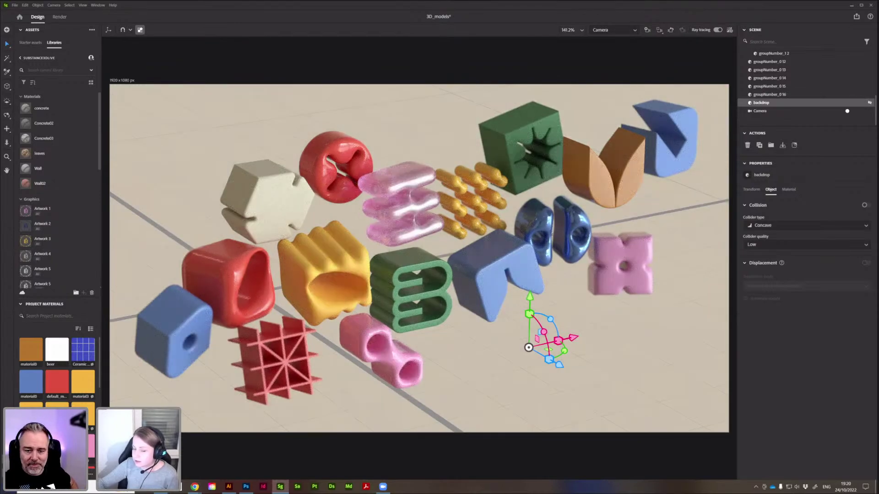
{"action": "left_click_drag", "start_coordinate": [817, 292], "coordinate": [566, 339]}
{"action": "left_click_drag", "start_coordinate": [552, 337], "coordinate": [552, 338]}
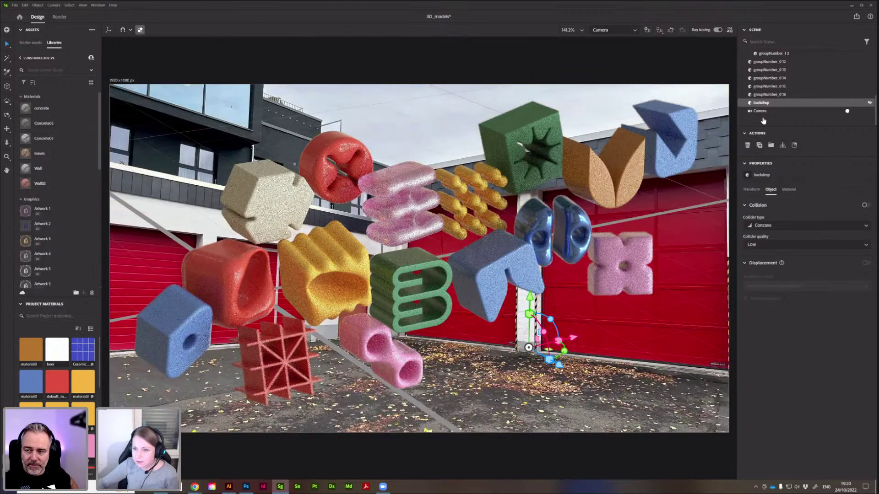
Match the camera to the background photo with Image aspect ratio, Outdoor sunlight lights and camera perspective enabled, and save the scene.
{"action": "left_click", "coordinate": [762, 116]}
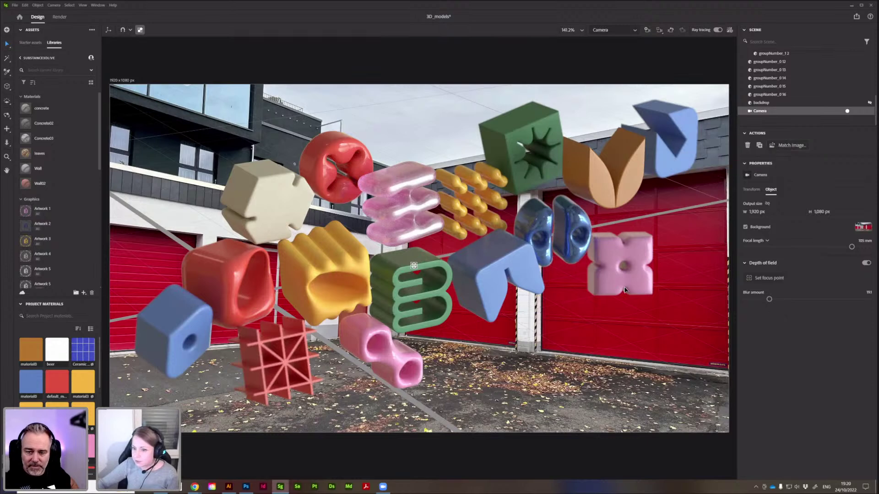
{"action": "left_click", "coordinate": [786, 146]}
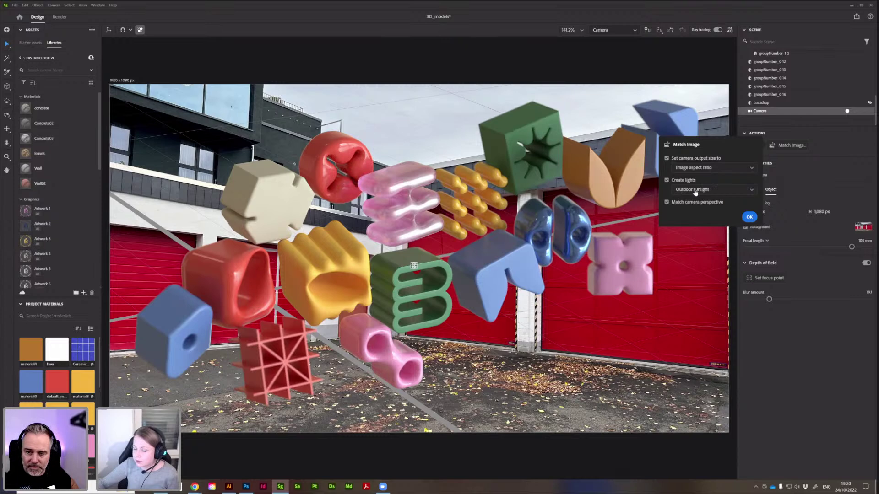
{"action": "left_click", "coordinate": [744, 191]}
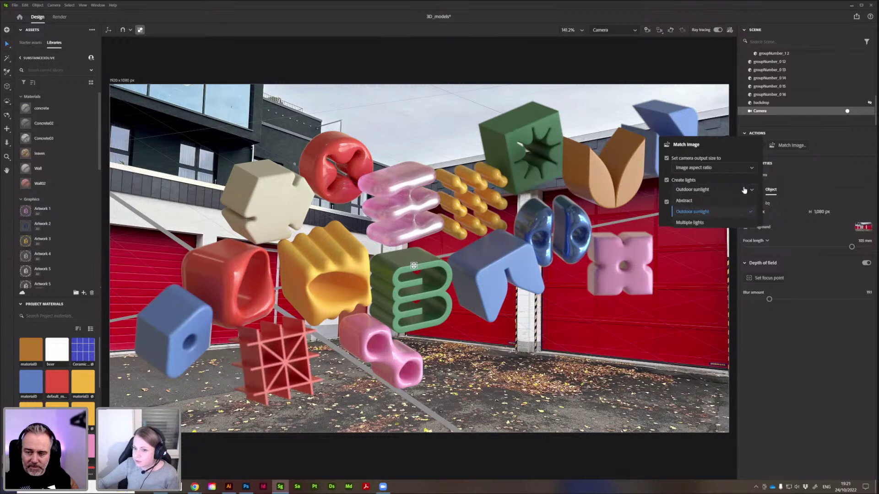
{"action": "left_click", "coordinate": [684, 192]}
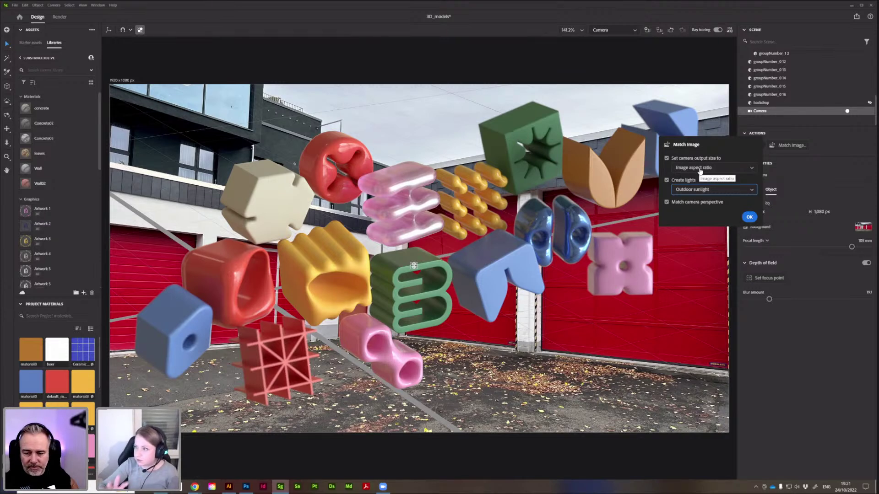
{"action": "left_click", "coordinate": [749, 217]}
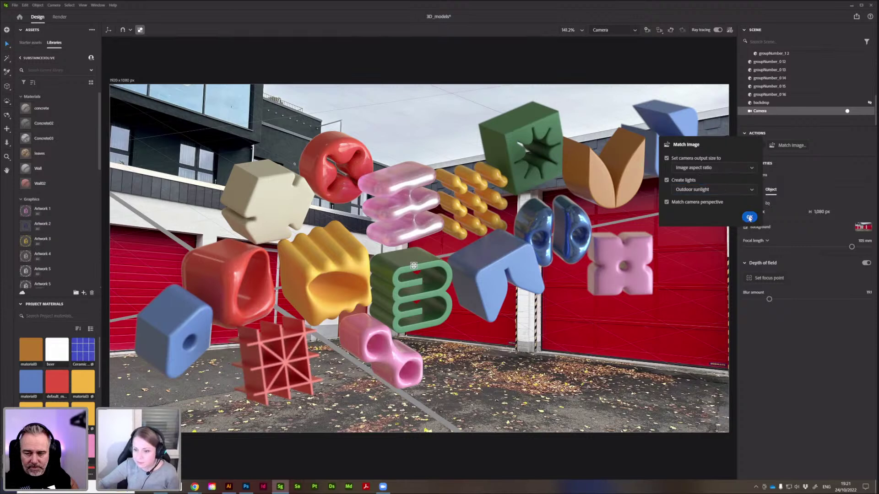
{"action": "key", "text": "ctrl+s"}
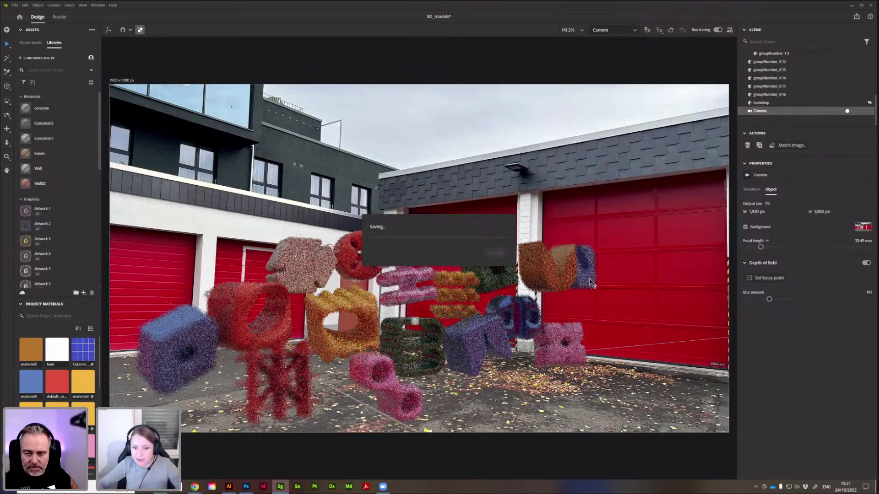
{"action": "left_click", "coordinate": [767, 103]}
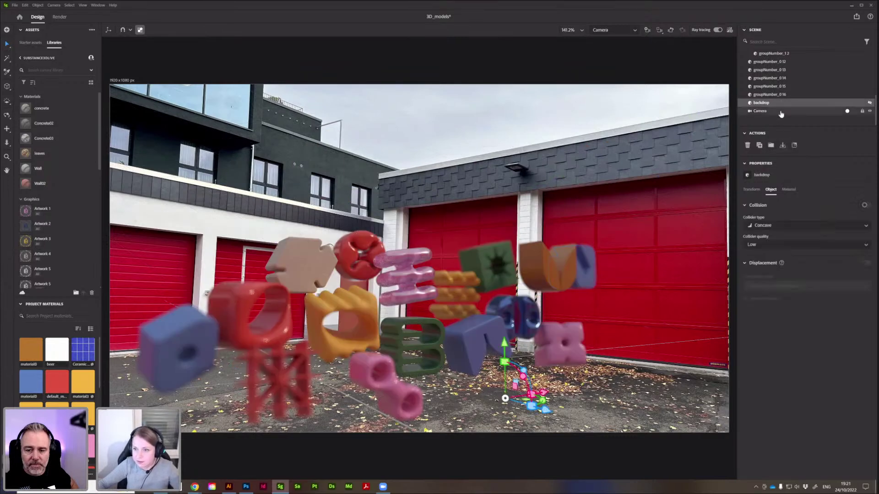
{"action": "left_click", "coordinate": [788, 87]}
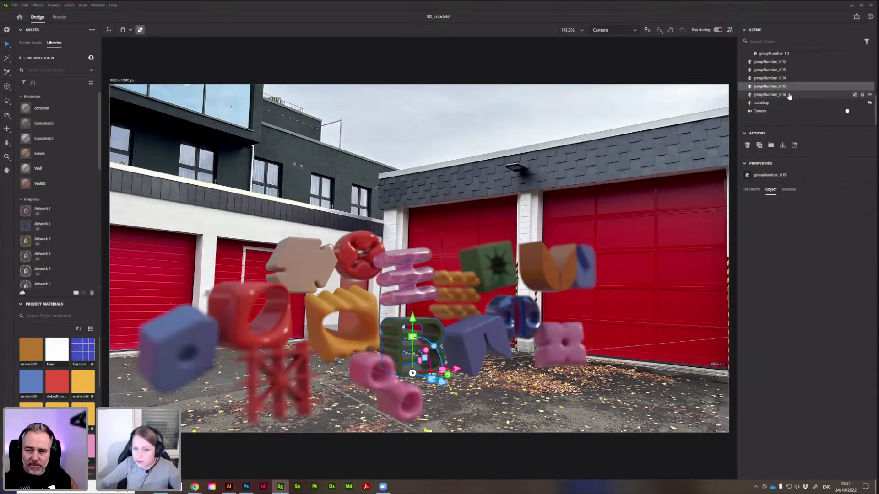
{"action": "left_click", "coordinate": [789, 94]}
{"action": "scroll", "coordinate": [790, 92], "scroll_direction": "up", "scroll_amount": 5}
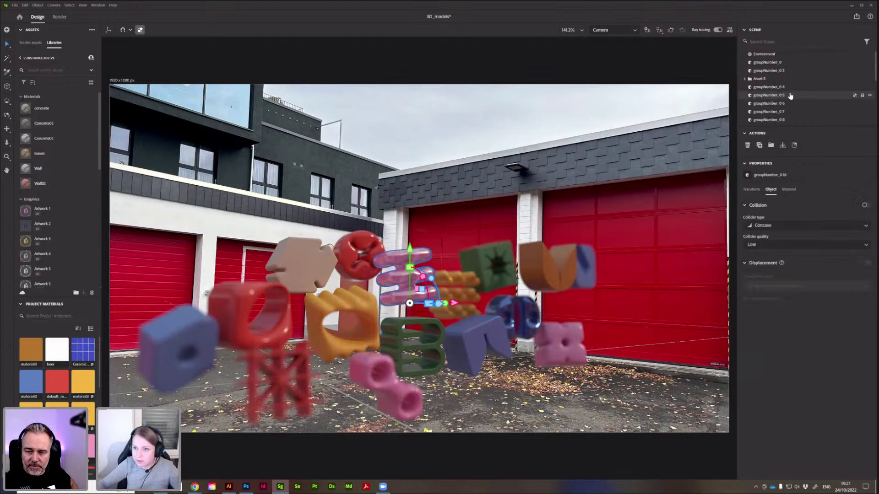
{"action": "left_click", "coordinate": [779, 63], "text": "shift"}
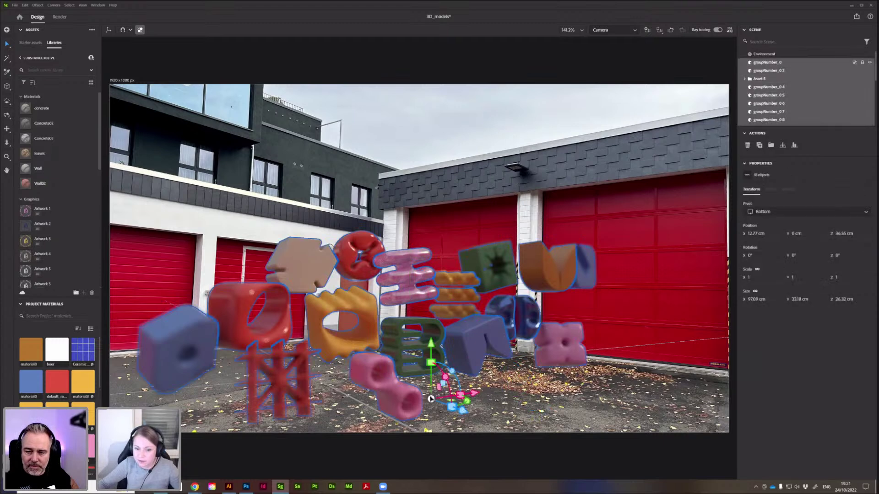
Turn on the ground plane in the environment's ground settings.
{"action": "left_click", "coordinate": [765, 55]}
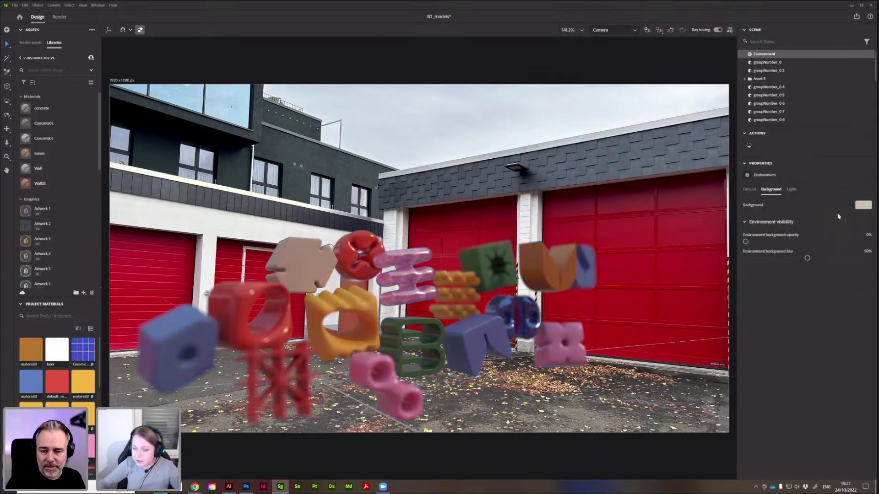
{"action": "left_click", "coordinate": [751, 189]}
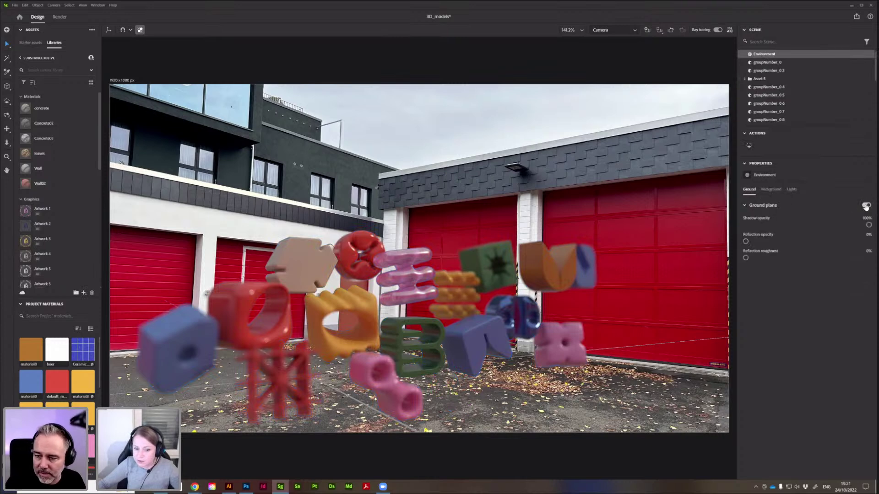
{"action": "left_click", "coordinate": [866, 206]}
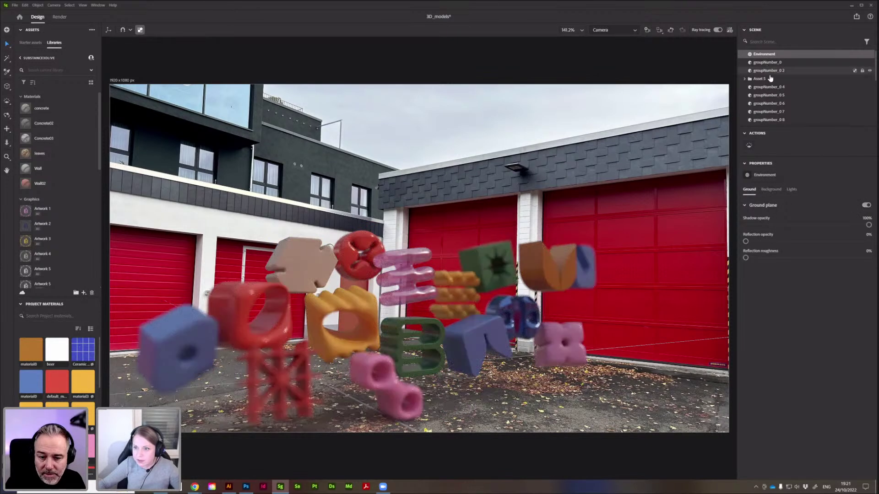
Move all the floating blocks back to about Z 8.23 cm and turn off the camera's depth of field.
{"action": "left_click", "coordinate": [769, 63]}
{"action": "scroll", "coordinate": [780, 111], "scroll_direction": "down", "scroll_amount": 4}
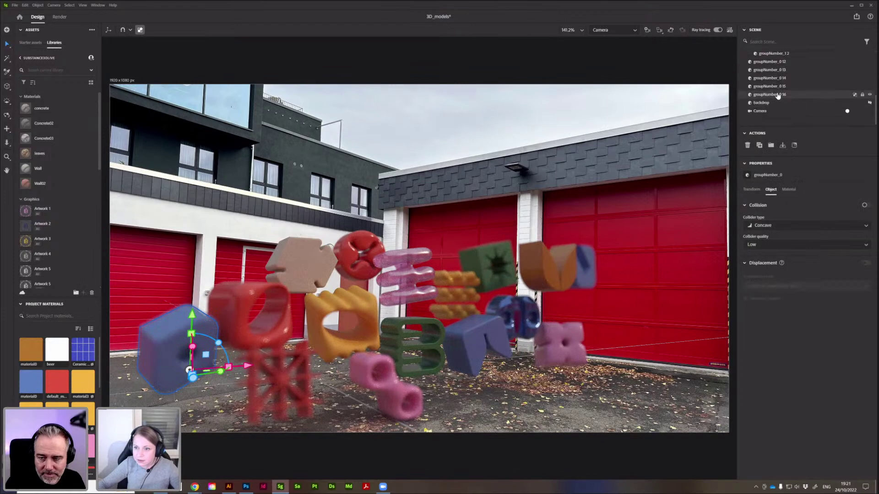
{"action": "left_click", "coordinate": [777, 95], "text": "shift"}
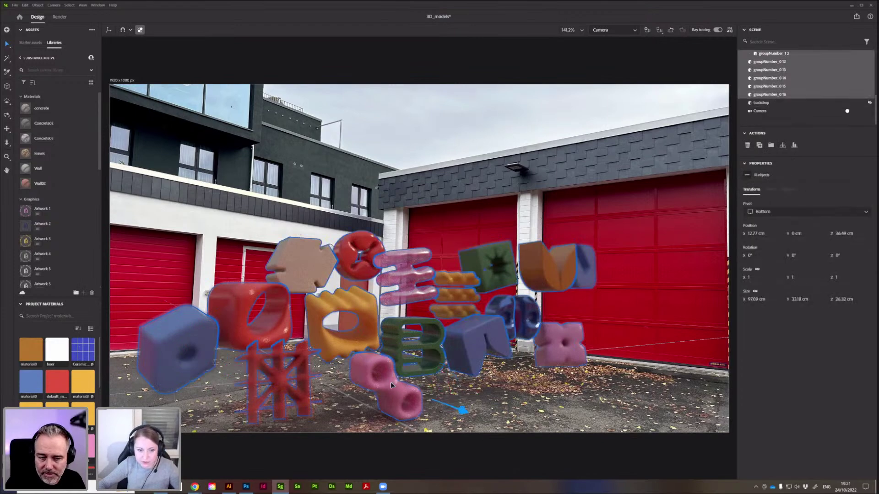
{"action": "mouse_move", "coordinate": [391, 385]}
{"action": "left_mouse_down"}
{"action": "mouse_move", "coordinate": [401, 384]}
{"action": "mouse_move", "coordinate": [384, 388]}
{"action": "mouse_move", "coordinate": [366, 329]}
{"action": "mouse_move", "coordinate": [790, 105]}
{"action": "mouse_move", "coordinate": [766, 110]}
{"action": "left_mouse_up"}
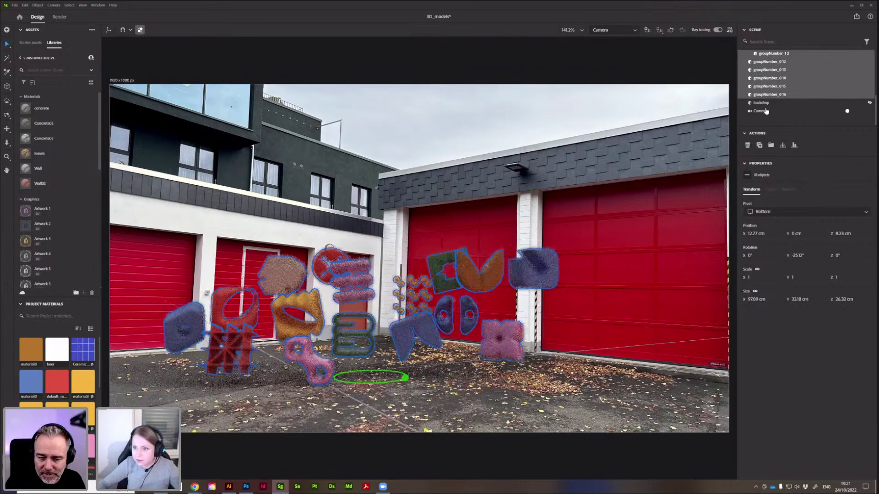
{"action": "left_click", "coordinate": [766, 110]}
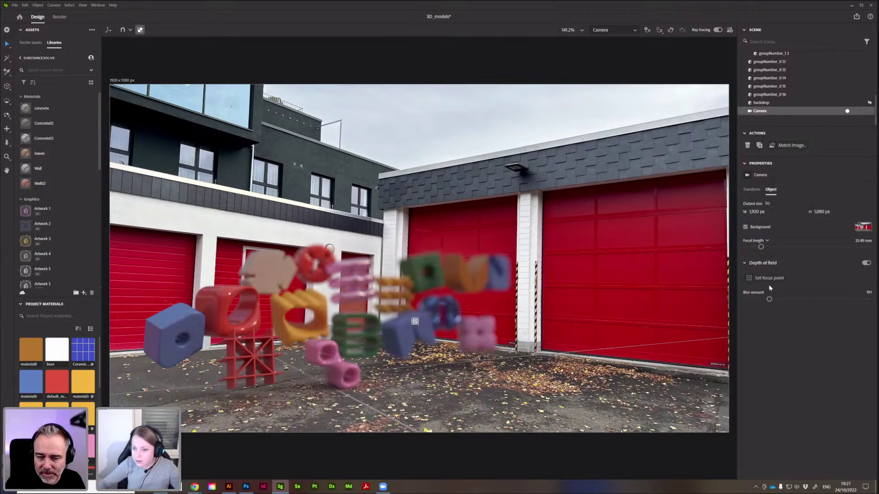
{"action": "left_click", "coordinate": [865, 263]}
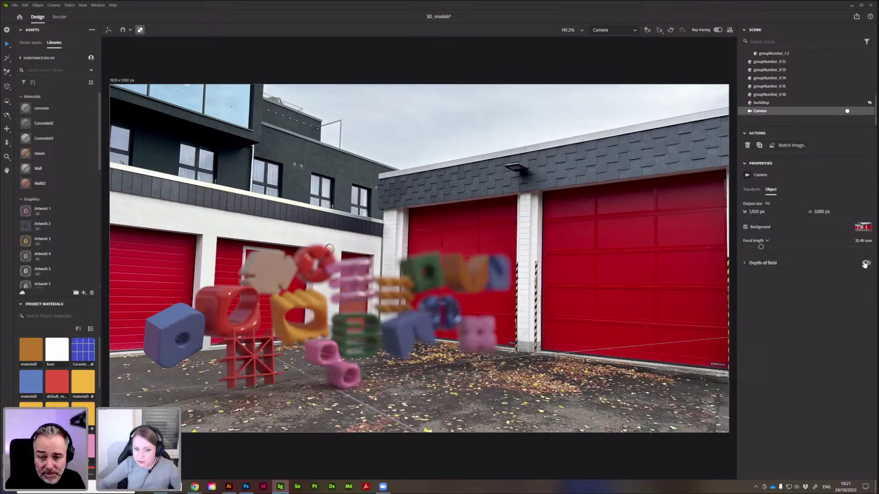
Reposition all the floating blocks in front of the garage doors at about X 23.21, Y 8.48 and Z 9.07 cm, and deselect them.
{"action": "left_click", "coordinate": [784, 96]}
{"action": "scroll", "coordinate": [784, 96], "scroll_direction": "up", "scroll_amount": 5}
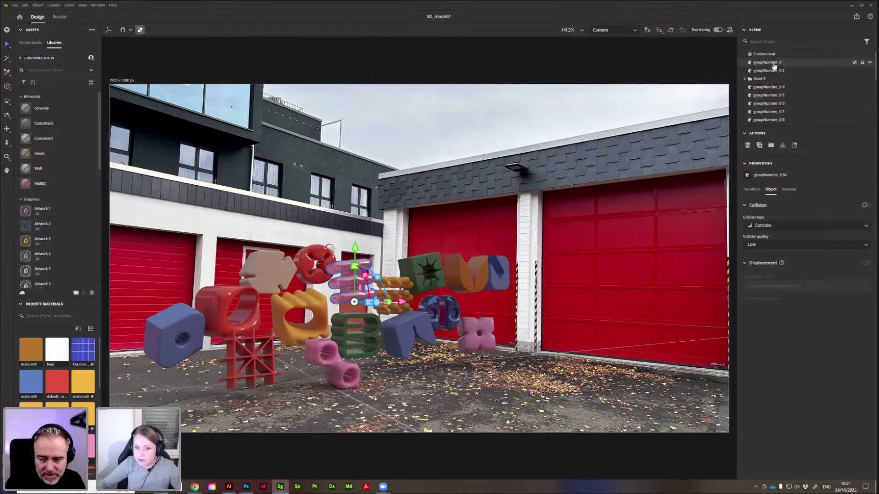
{"action": "key", "text": "ctrl+a"}
{"action": "left_click_drag", "start_coordinate": [372, 341], "coordinate": [451, 370]}
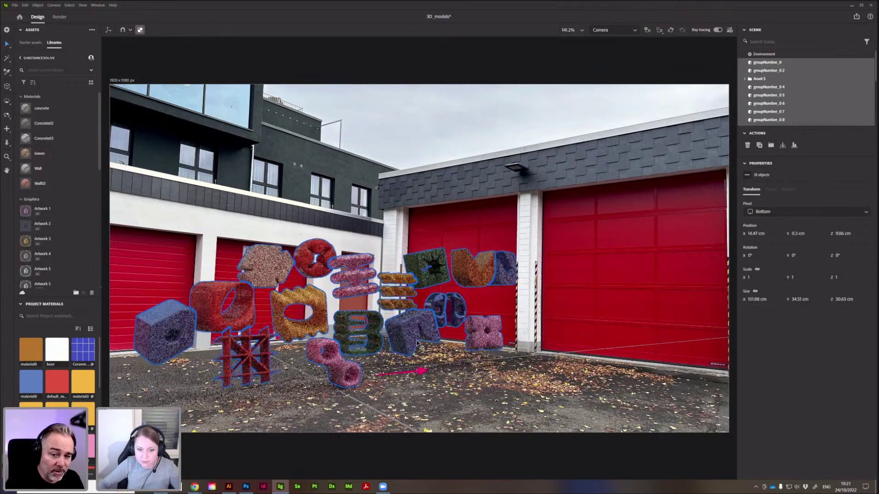
{"action": "mouse_move", "coordinate": [407, 329]}
{"action": "left_mouse_down"}
{"action": "mouse_move", "coordinate": [407, 337]}
{"action": "mouse_move", "coordinate": [423, 334]}
{"action": "left_mouse_up"}
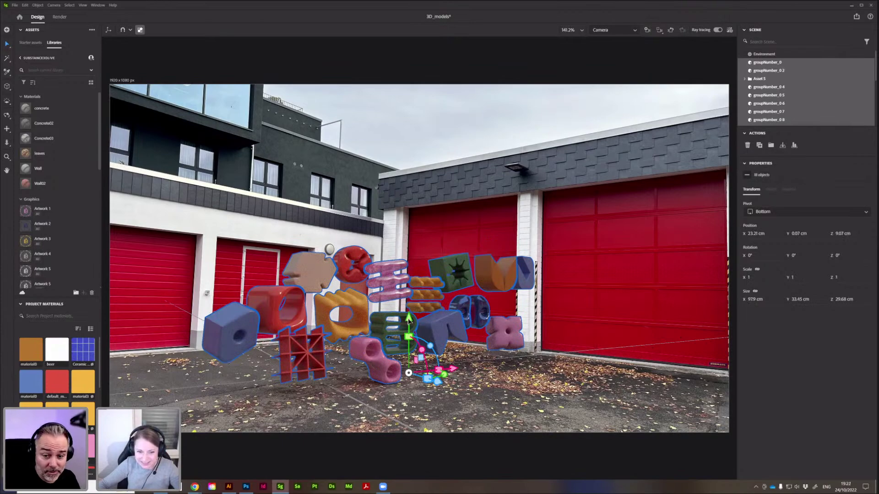
{"action": "left_click_drag", "start_coordinate": [408, 315], "coordinate": [459, 85]}
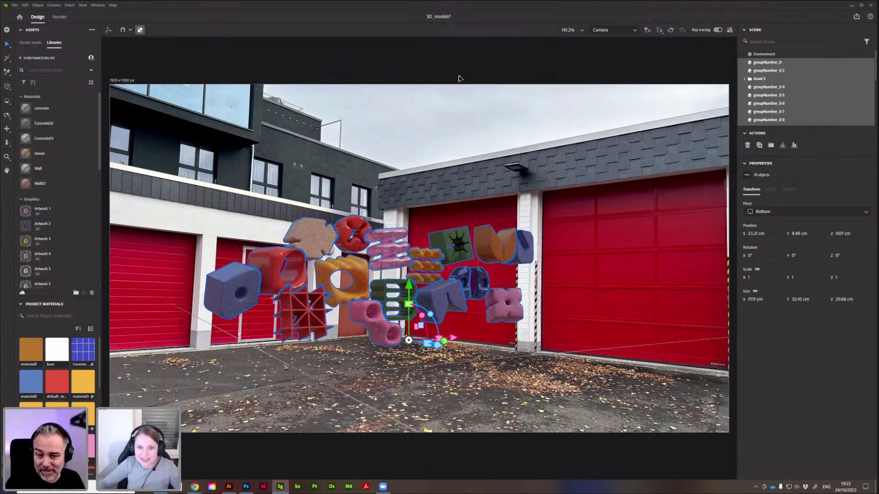
{"action": "left_click", "coordinate": [460, 82]}
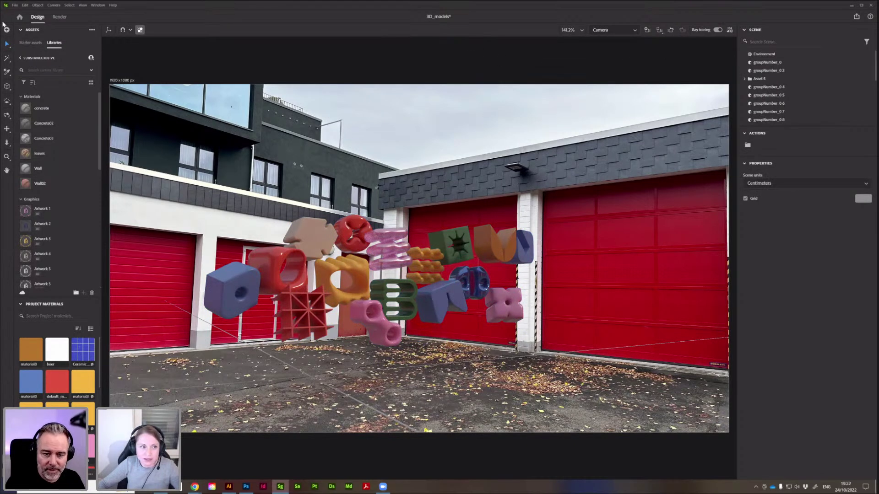
Start a new document without saving the changes to 3D_models.
{"action": "left_click", "coordinate": [15, 7]}
{"action": "left_click", "coordinate": [18, 13]}
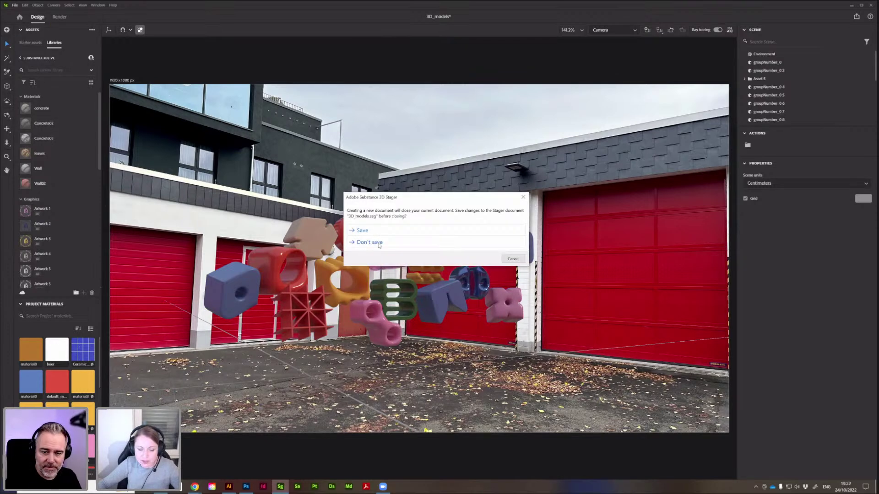
{"action": "left_click", "coordinate": [369, 243]}
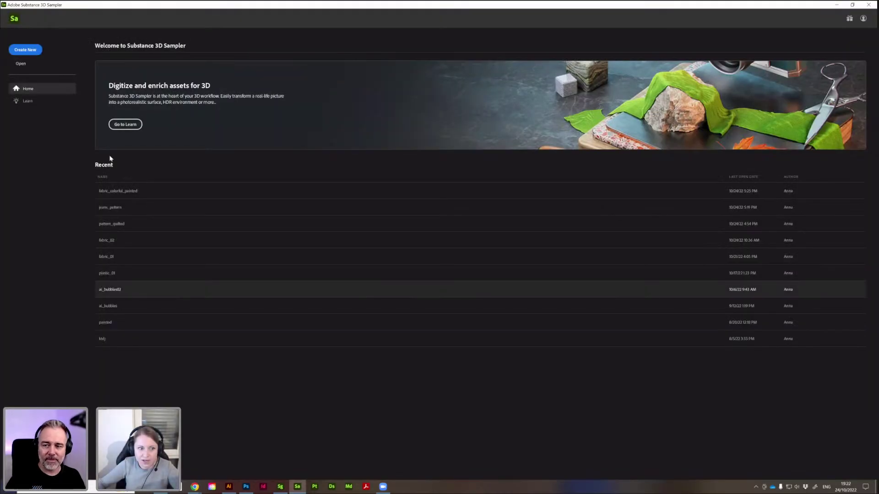
Switch to Substance 3D Sampler and create a new project with an enlarged view of the preview shape.
{"action": "left_click", "coordinate": [26, 50]}
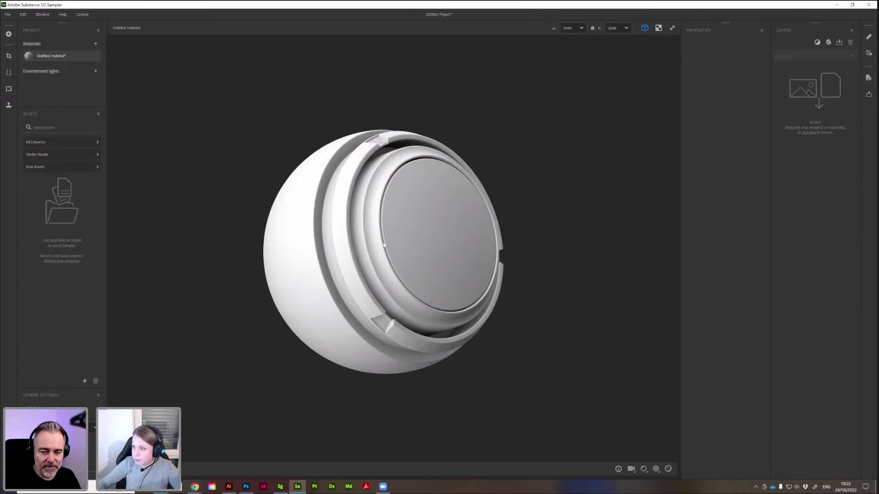
{"action": "scroll", "coordinate": [383, 245], "scroll_direction": "up", "scroll_amount": 3}
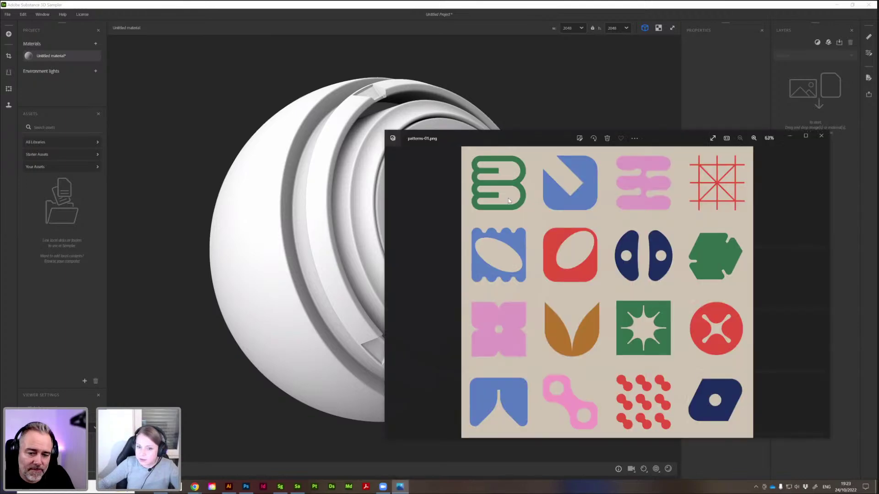
Examine the coloured shapes in patterns-01.png over the Sampler workspace and close the image.
{"action": "left_click_drag", "start_coordinate": [487, 138], "coordinate": [288, 85]}
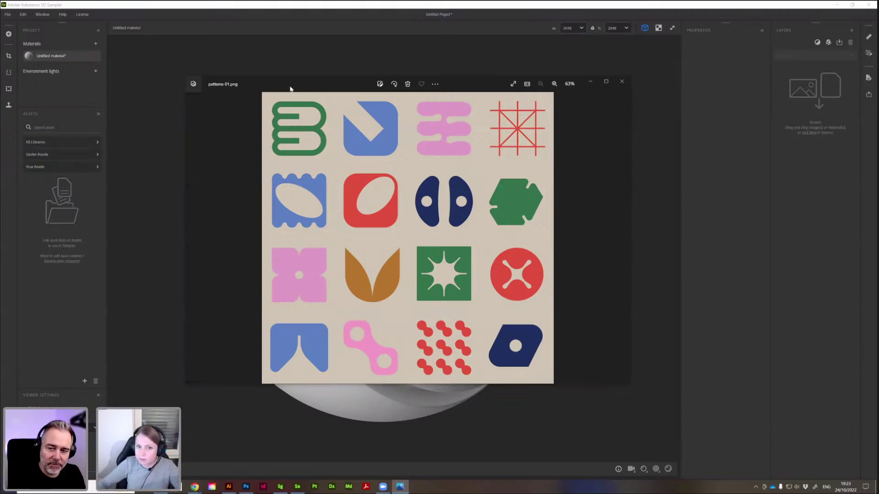
{"action": "left_click_drag", "start_coordinate": [290, 88], "coordinate": [497, 121]}
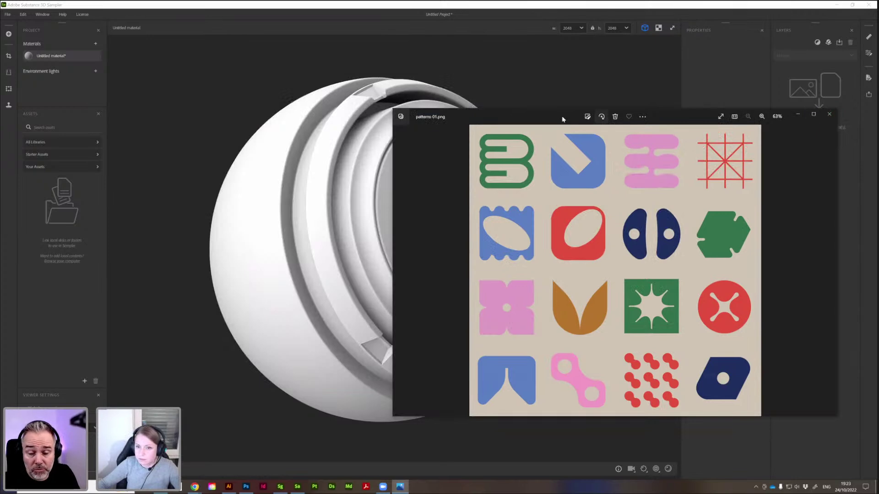
{"action": "left_click", "coordinate": [828, 115]}
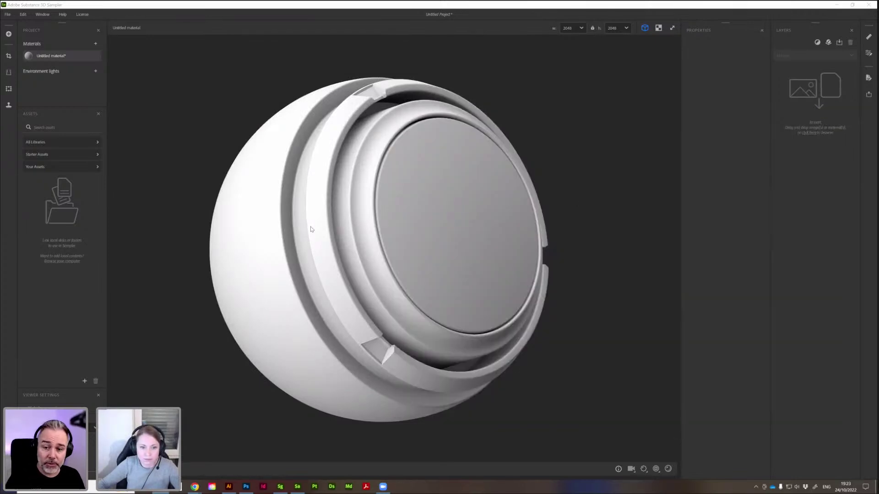
Show the Starter Assets materials, make more room for the viewer settings and look through the tiling and mesh options.
{"action": "left_click", "coordinate": [40, 154]}
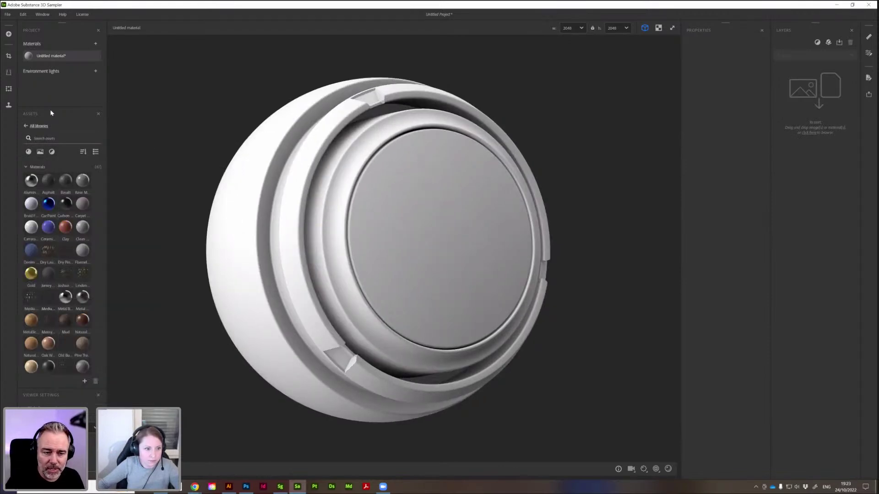
{"action": "left_click_drag", "start_coordinate": [48, 107], "coordinate": [48, 85]}
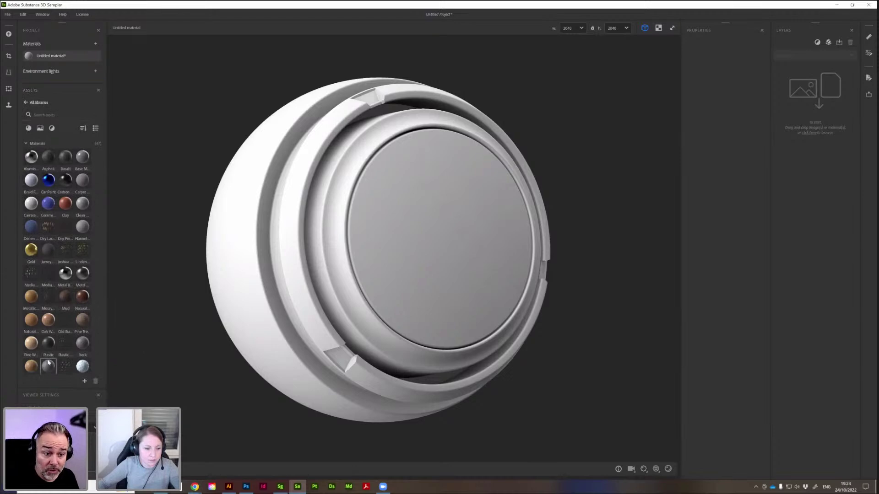
{"action": "left_click_drag", "start_coordinate": [54, 388], "coordinate": [56, 270]}
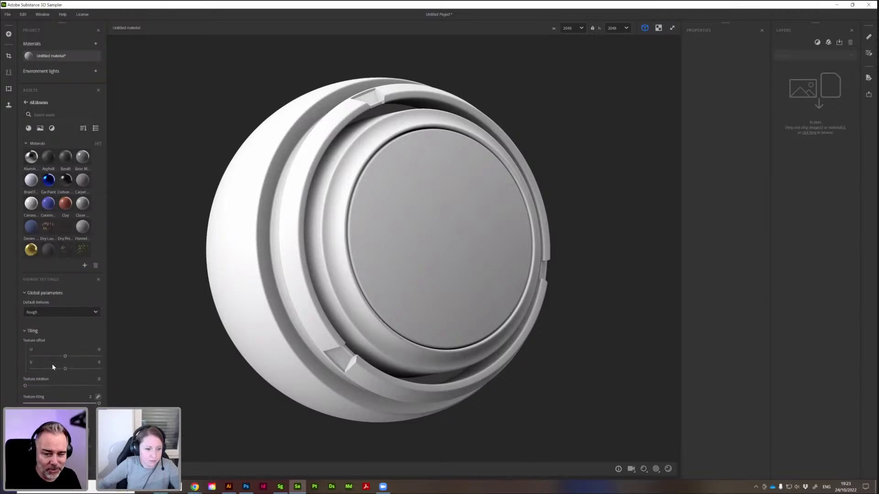
{"action": "scroll", "coordinate": [53, 369], "scroll_direction": "down", "scroll_amount": 5}
{"action": "scroll", "coordinate": [53, 370], "scroll_direction": "up", "scroll_amount": 5}
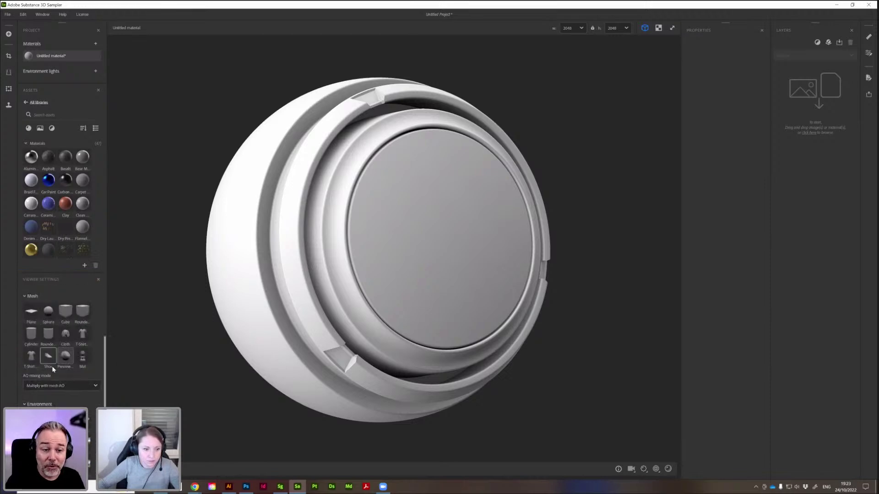
{"action": "scroll", "coordinate": [69, 382], "scroll_direction": "down", "scroll_amount": 1}
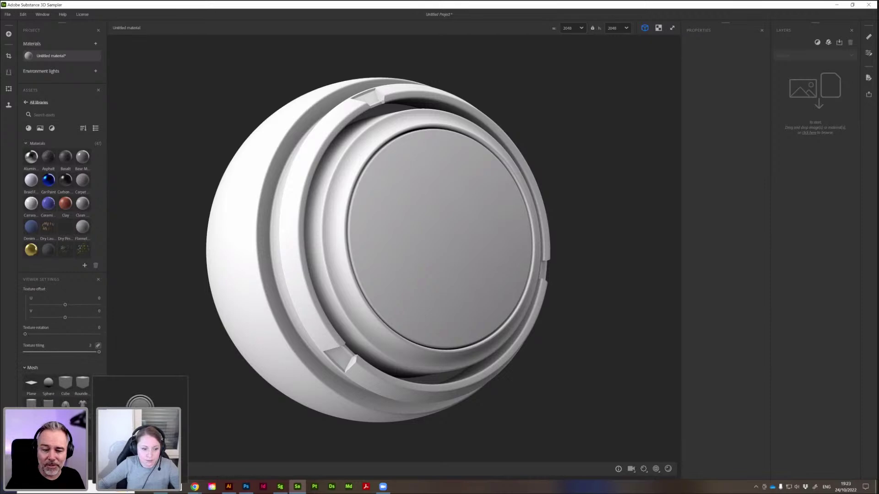
Show the standing figure as the preview mesh and add the Flannel Fabric material to the empty layer stack.
{"action": "left_click", "coordinate": [82, 404]}
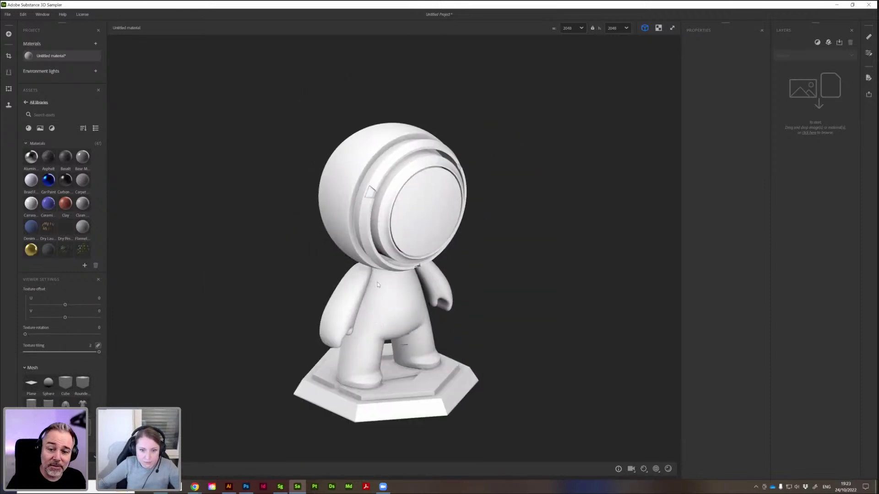
{"action": "mouse_move", "coordinate": [31, 231]}
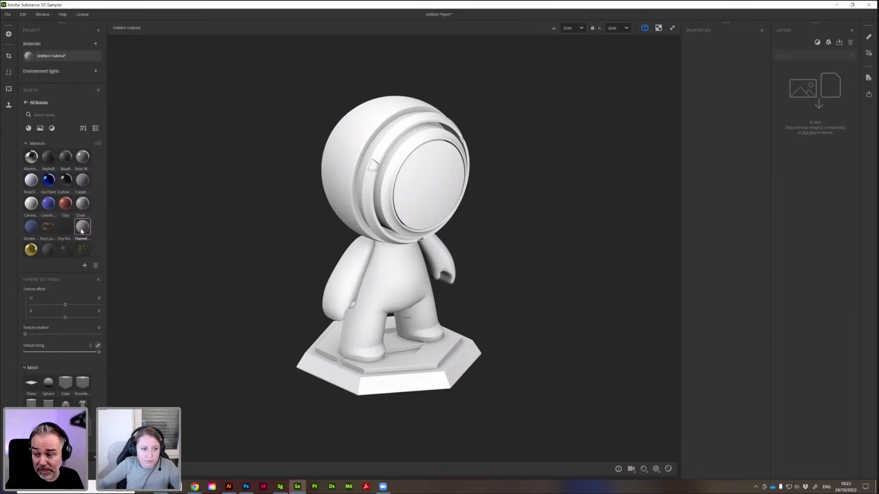
{"action": "left_click_drag", "start_coordinate": [82, 226], "coordinate": [799, 163]}
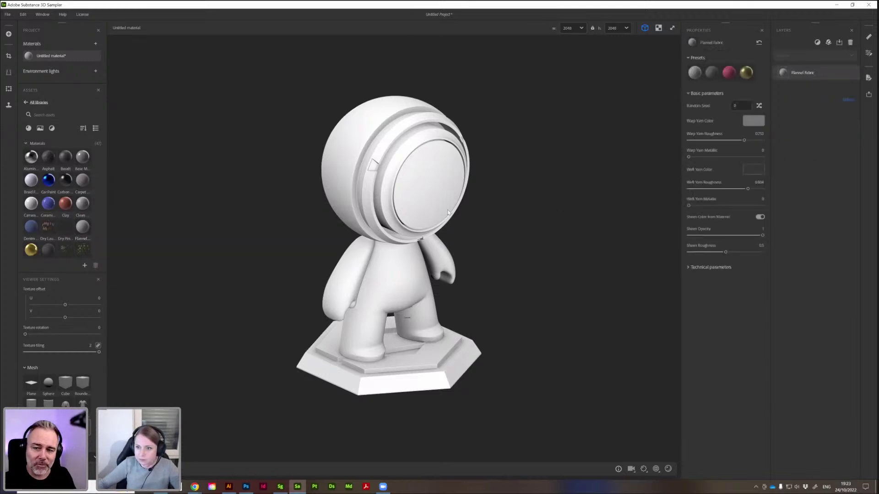
{"action": "scroll", "coordinate": [439, 231], "scroll_direction": "up", "scroll_amount": 2}
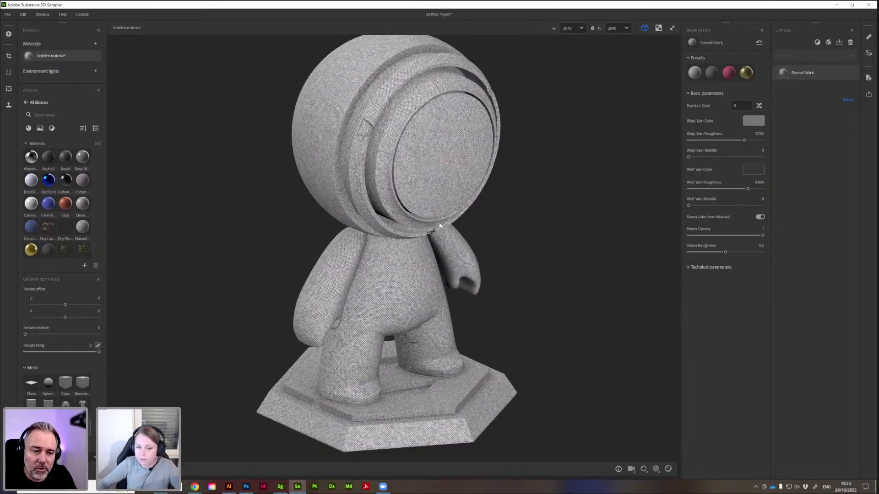
{"action": "left_click_drag", "start_coordinate": [439, 225], "coordinate": [349, 248]}
{"action": "scroll", "coordinate": [326, 232], "scroll_direction": "down", "scroll_amount": 2}
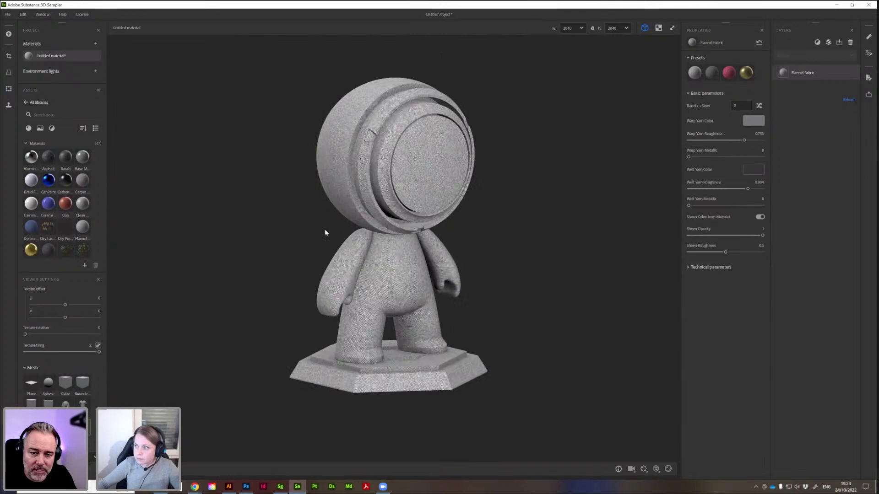
Preview the flannel on the T-shirt mesh and check the weave up close and under rotated lighting.
{"action": "left_click", "coordinate": [84, 404]}
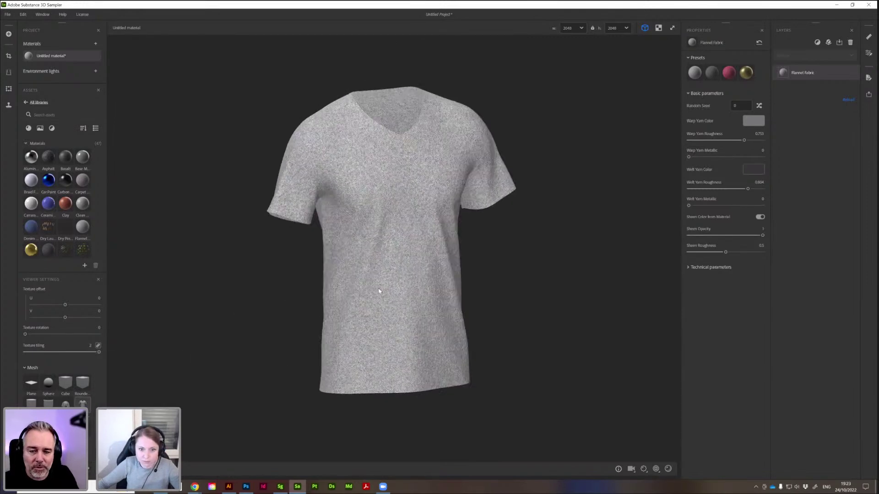
{"action": "scroll", "coordinate": [379, 294], "scroll_direction": "up", "scroll_amount": 3}
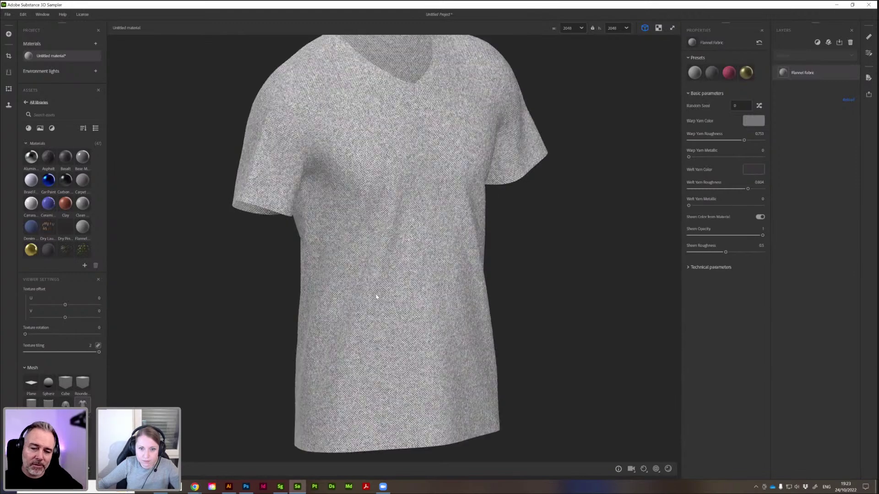
{"action": "scroll", "coordinate": [378, 295], "scroll_direction": "down", "scroll_amount": 3}
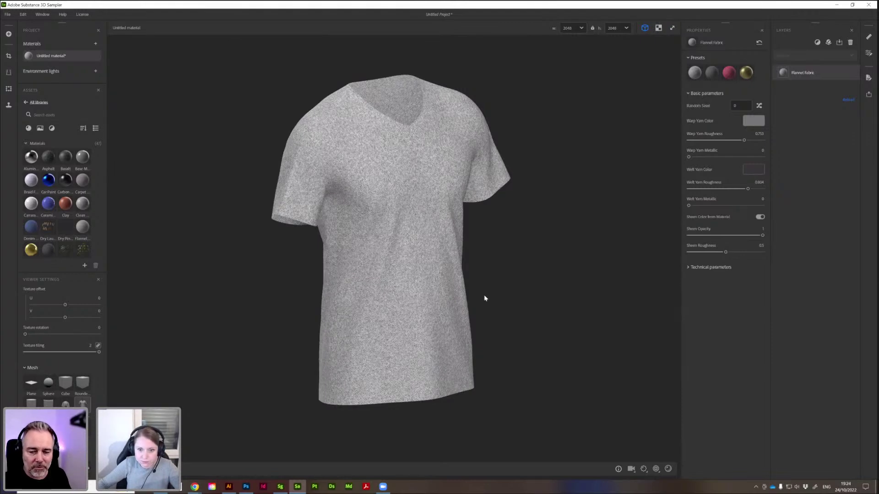
{"action": "right_click_drag", "start_coordinate": [462, 301], "coordinate": [509, 298], "text": "shift"}
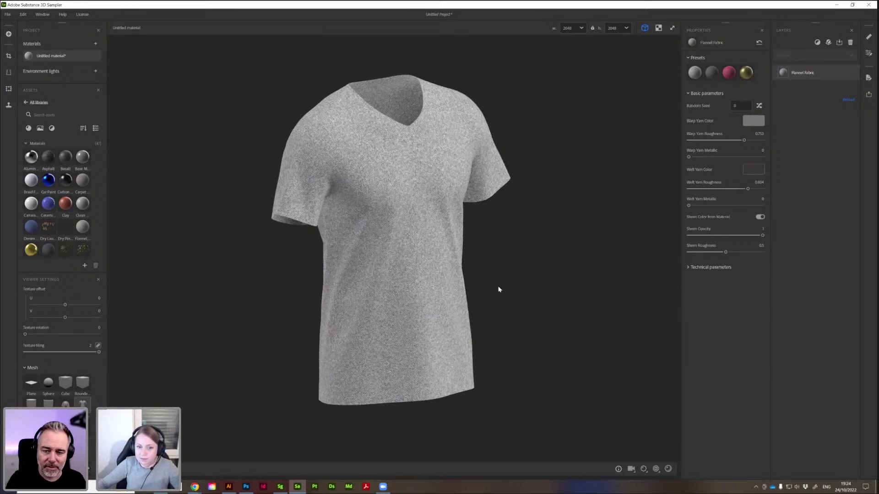
{"action": "middle_click_drag", "start_coordinate": [496, 286], "coordinate": [480, 288]}
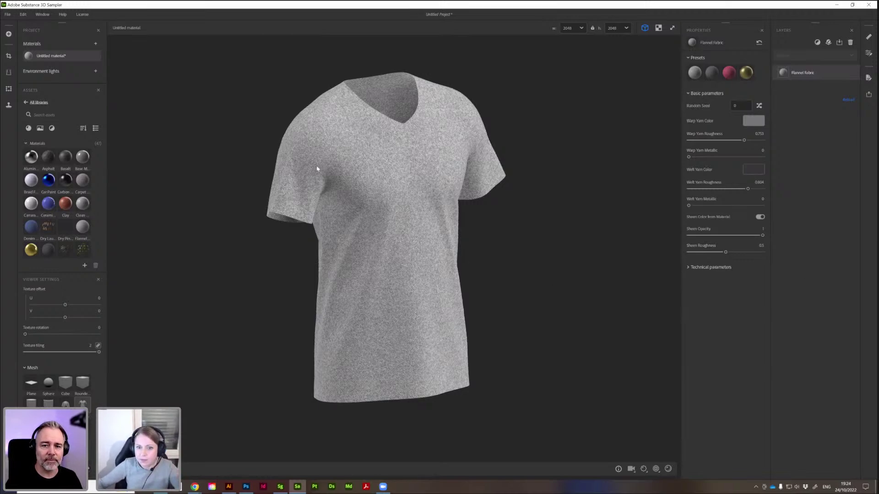
Return the preview to the shader ball mesh and add patterns-01.png as a layer above Flannel Fabric.
{"action": "mouse_move", "coordinate": [82, 428]}
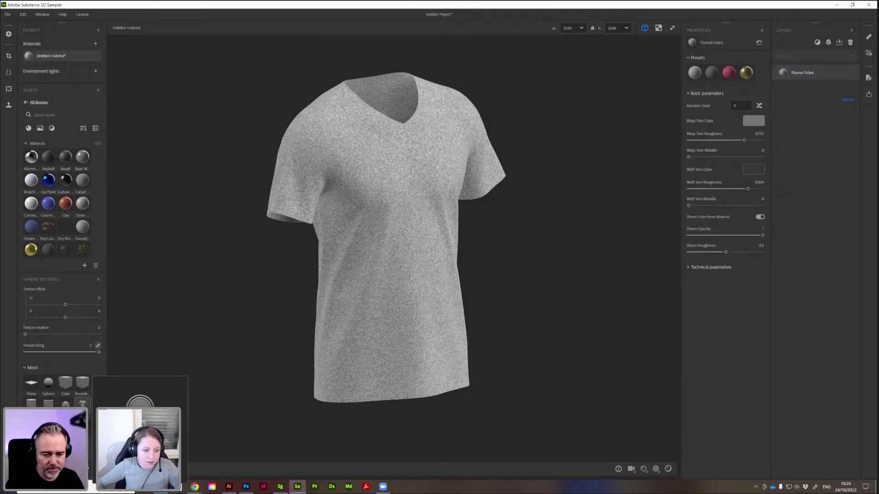
{"action": "left_click", "coordinate": [66, 403]}
{"action": "left_click", "coordinate": [48, 402]}
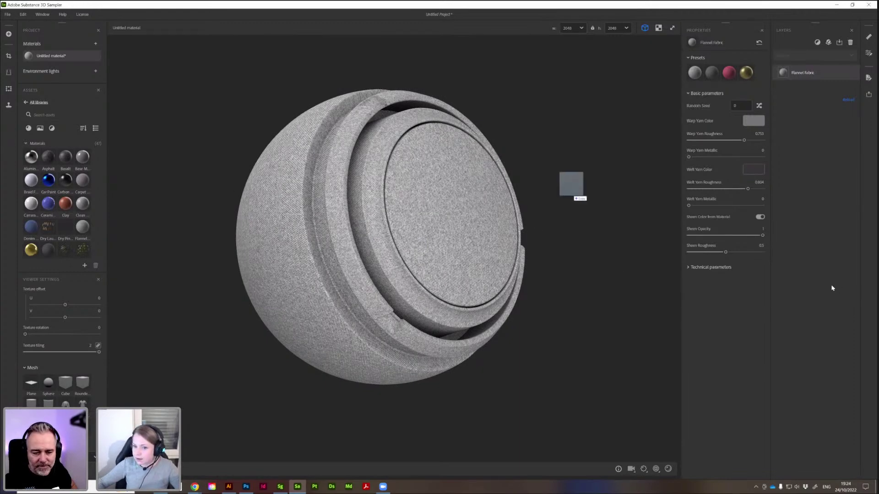
{"action": "left_click_drag", "start_coordinate": [572, 200], "coordinate": [804, 216]}
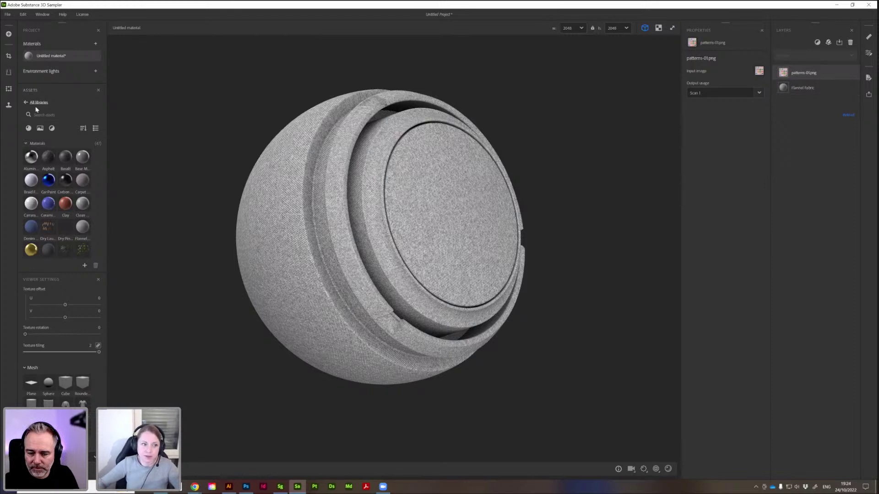
Set the Warp Yarn Color of the Flannel Fabric layer to a muted dark red.
{"action": "mouse_move", "coordinate": [83, 231]}
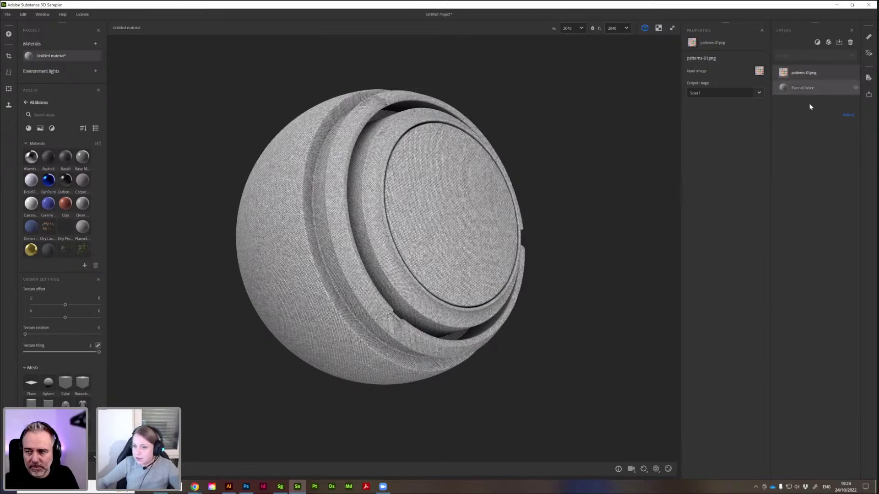
{"action": "left_click", "coordinate": [808, 91]}
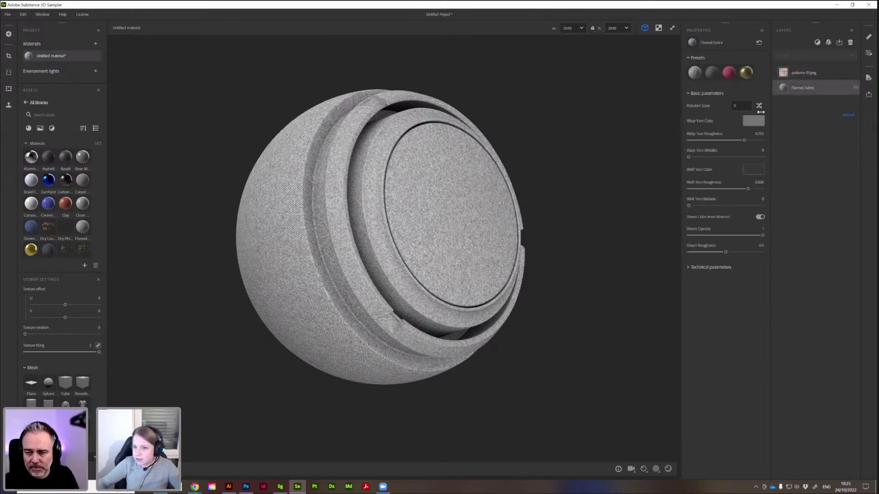
{"action": "left_click", "coordinate": [756, 123]}
{"action": "left_click", "coordinate": [443, 178]}
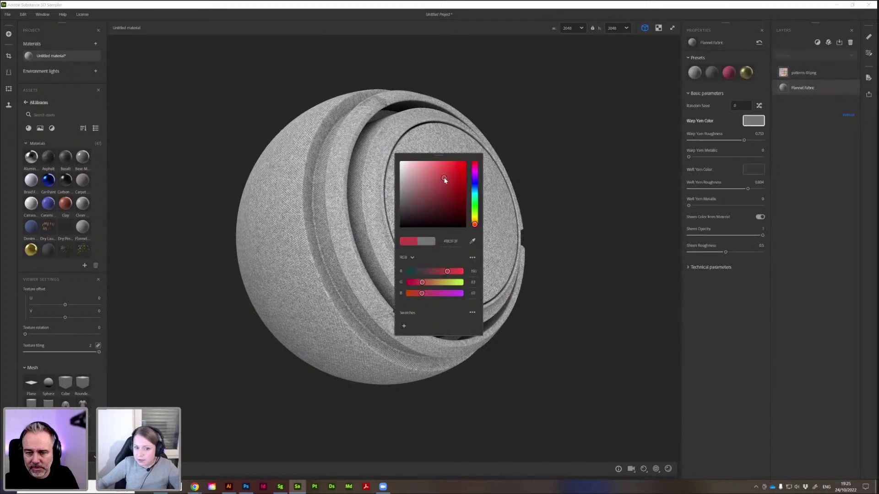
{"action": "left_click", "coordinate": [450, 196]}
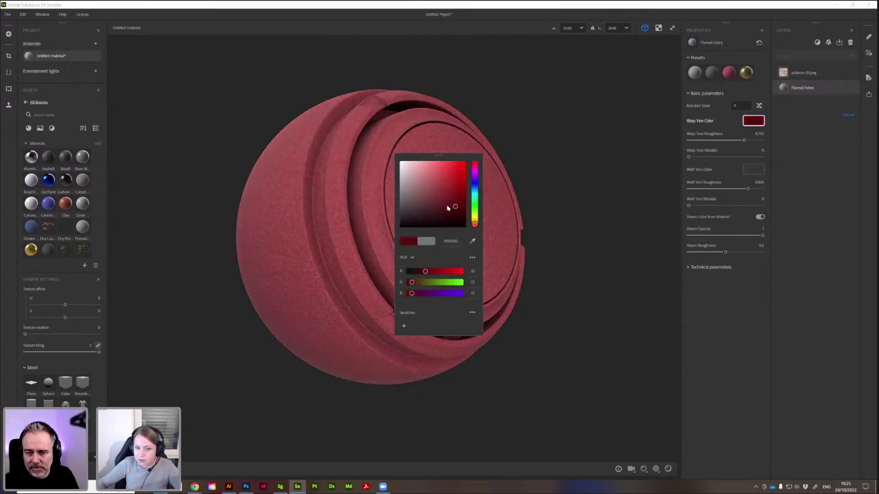
{"action": "left_click", "coordinate": [445, 192]}
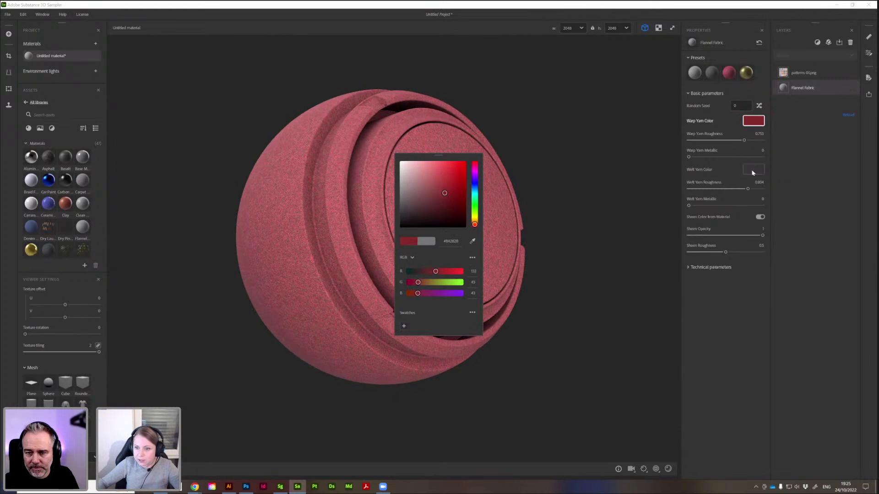
Set the Weft Yarn Color of the Flannel Fabric layer to a very dark, desaturated red.
{"action": "left_click", "coordinate": [751, 171]}
{"action": "left_click", "coordinate": [751, 171]}
{"action": "left_click", "coordinate": [458, 202]}
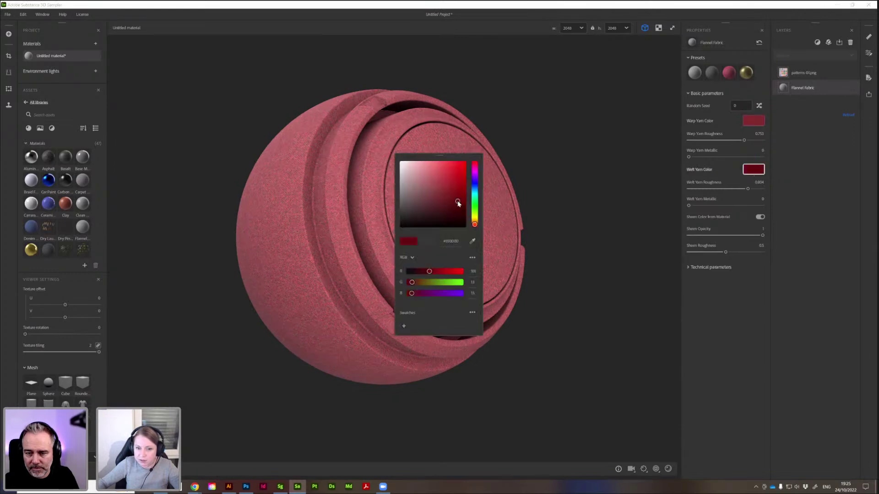
{"action": "left_click", "coordinate": [419, 204]}
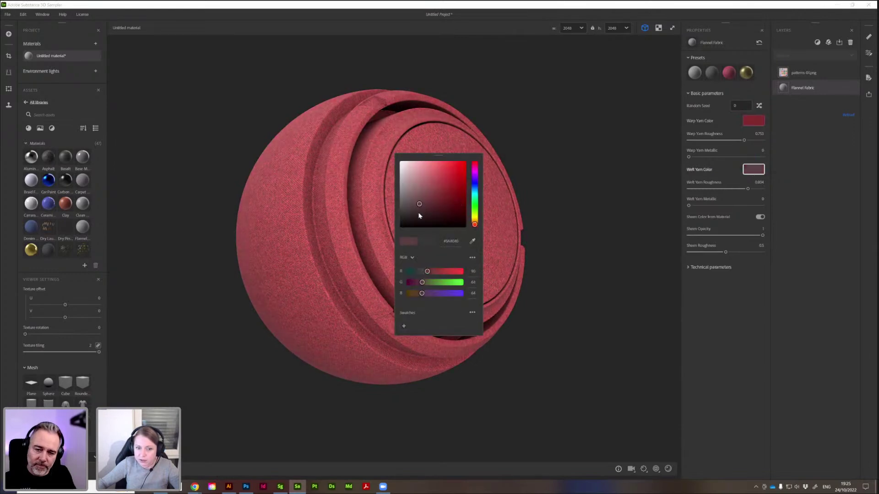
{"action": "left_click", "coordinate": [421, 215]}
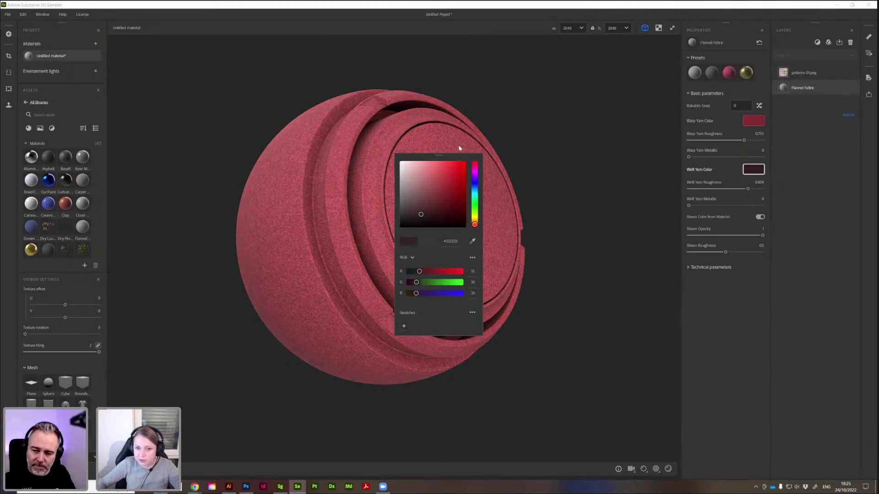
{"action": "left_click", "coordinate": [571, 151]}
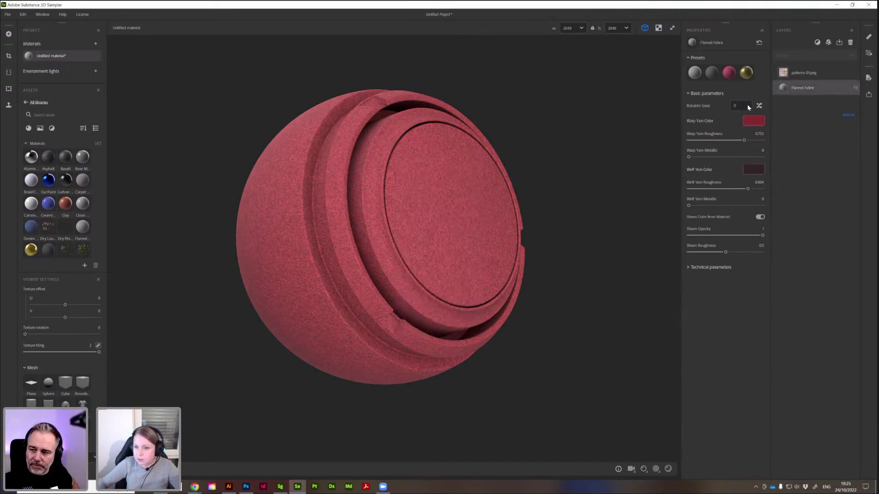
Set the output usage of the patterns-01.png layer to Base Color.
{"action": "left_click", "coordinate": [804, 72]}
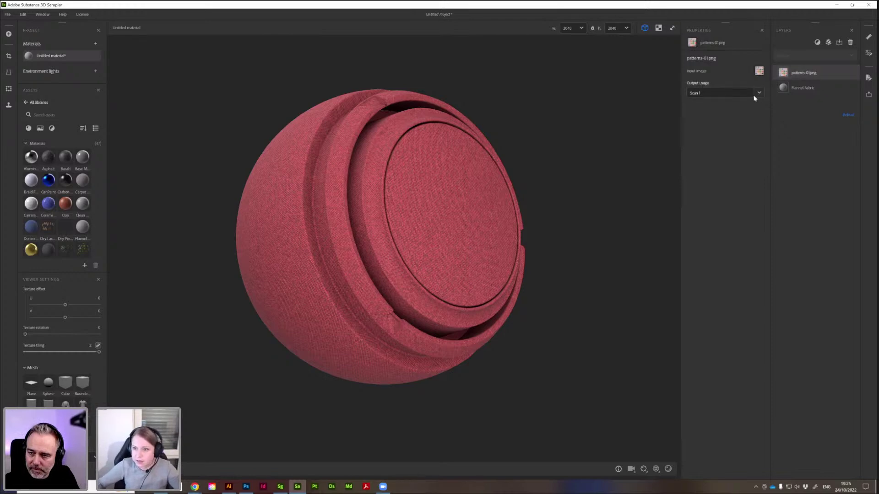
{"action": "left_click", "coordinate": [695, 92]}
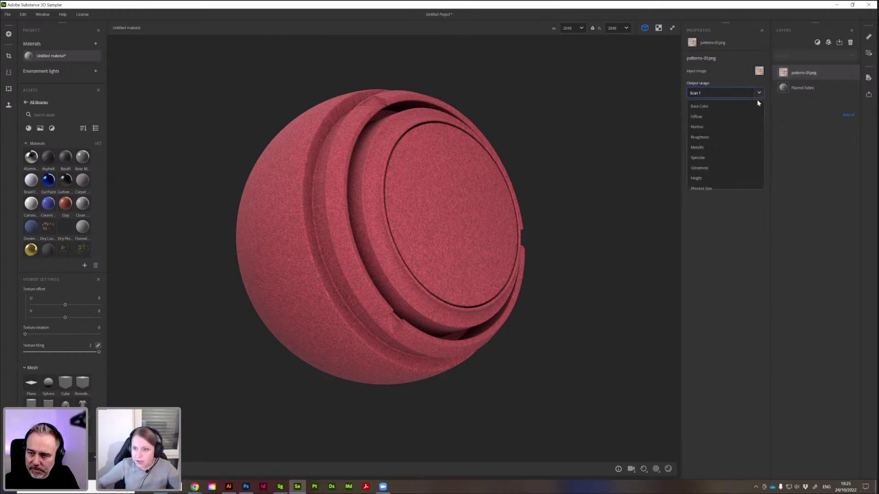
{"action": "left_click", "coordinate": [703, 106]}
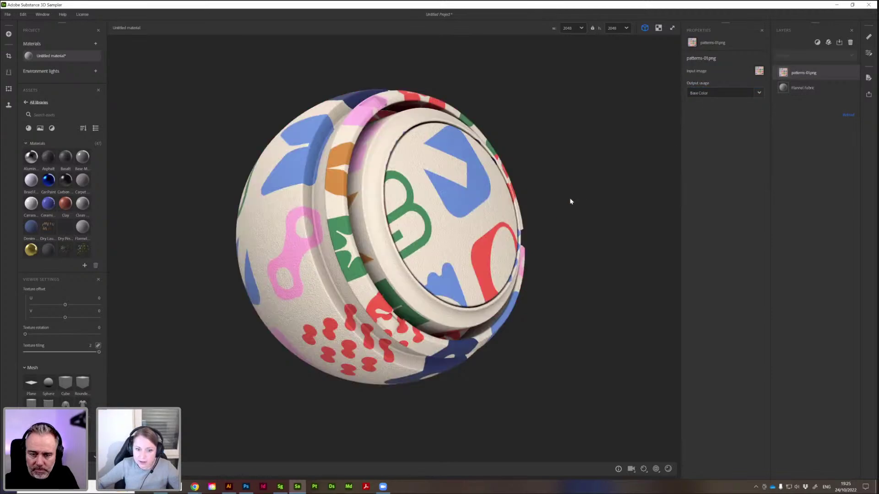
{"action": "left_click_drag", "start_coordinate": [445, 227], "coordinate": [440, 209]}
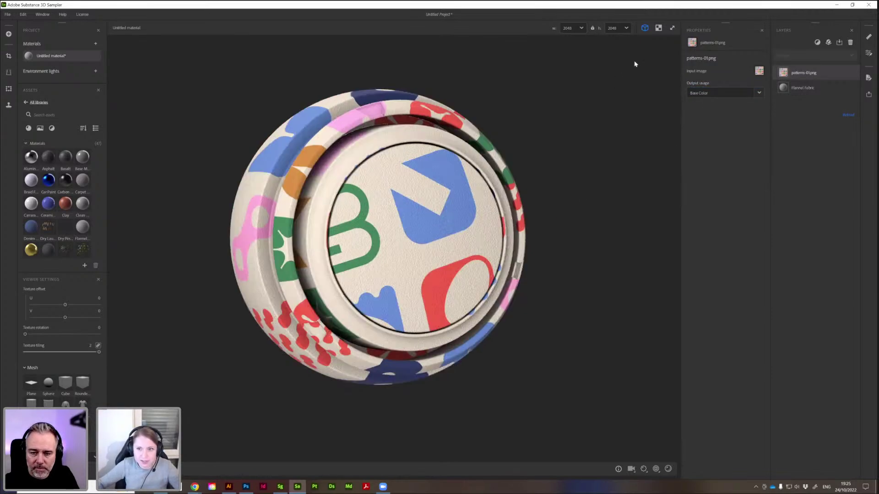
Show the 2D texture view beside the 3D preview and fit both the pattern and the shader ball in view.
{"action": "left_click", "coordinate": [658, 28]}
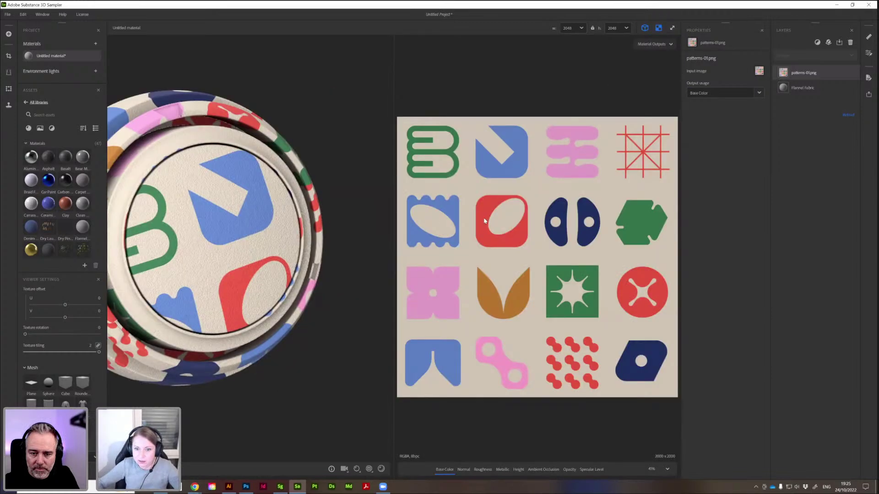
{"action": "scroll", "coordinate": [485, 221], "scroll_direction": "down", "scroll_amount": 3}
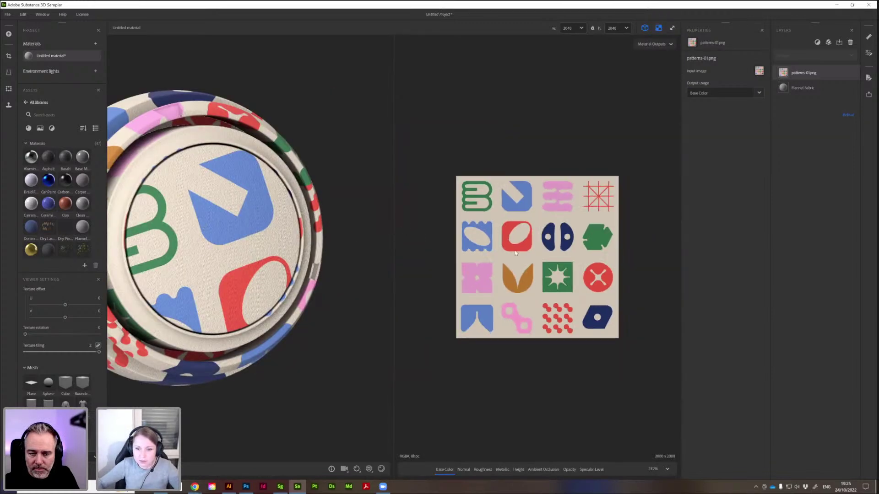
{"action": "scroll", "coordinate": [515, 253], "scroll_direction": "up", "scroll_amount": 3}
{"action": "scroll", "coordinate": [310, 226], "scroll_direction": "down", "scroll_amount": 3}
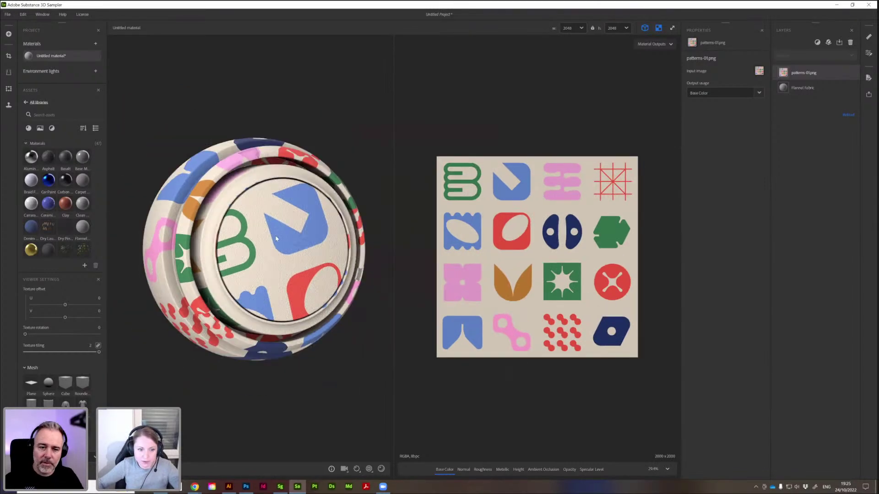
{"action": "left_click_drag", "start_coordinate": [276, 238], "coordinate": [300, 240]}
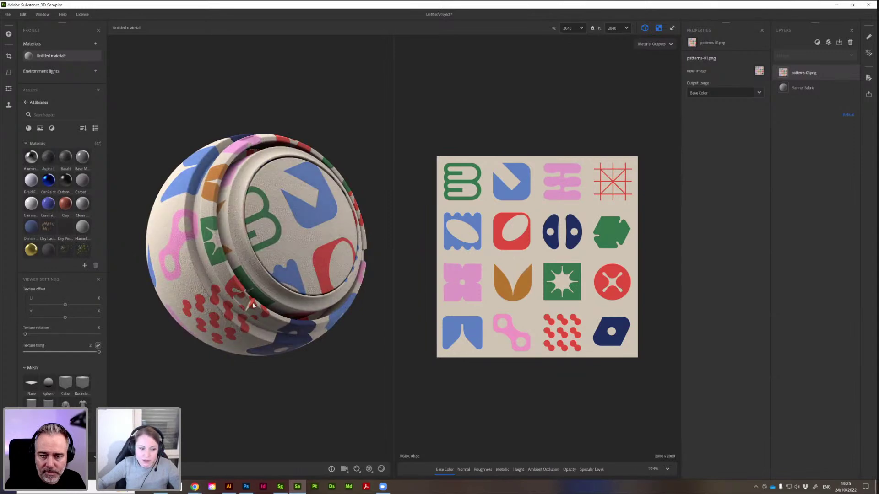
Try the Bonifacio Street environment on the preview and switch the lighting to the magenta and blue studio environment.
{"action": "scroll", "coordinate": [73, 329], "scroll_direction": "down", "scroll_amount": 2}
{"action": "scroll", "coordinate": [73, 326], "scroll_direction": "down", "scroll_amount": 5}
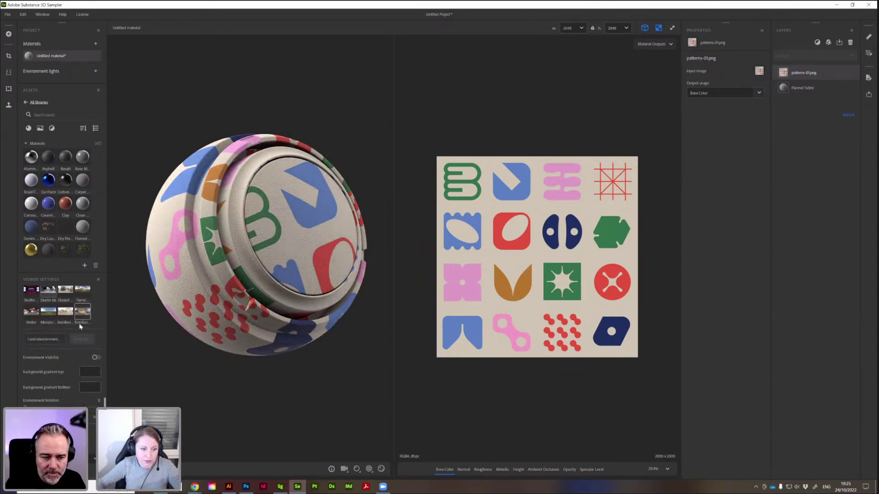
{"action": "scroll", "coordinate": [60, 293], "scroll_direction": "up", "scroll_amount": 1}
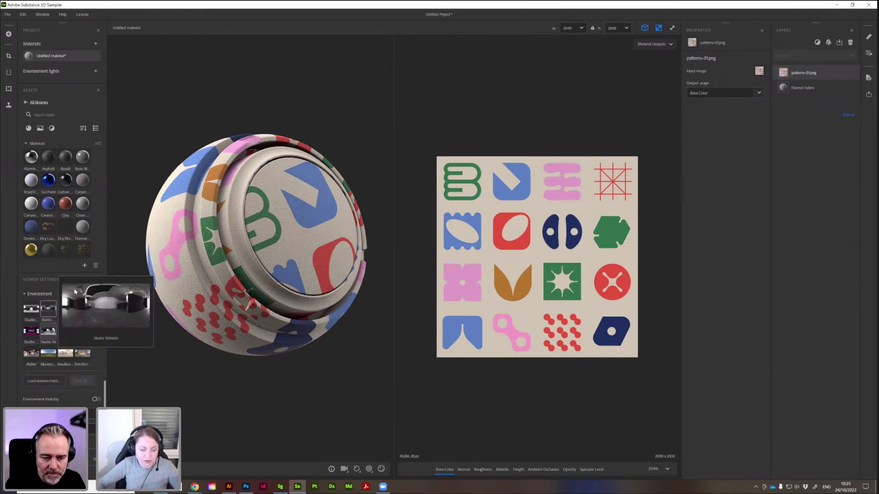
{"action": "mouse_move", "coordinate": [65, 335]}
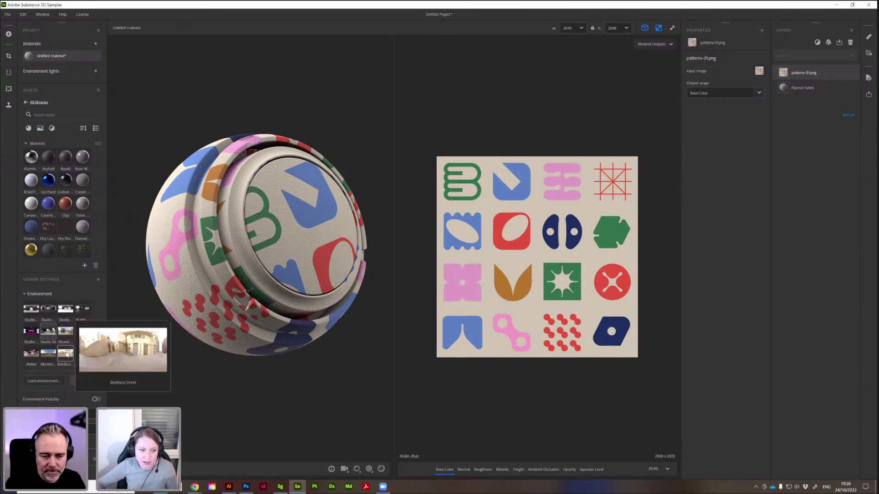
{"action": "left_click", "coordinate": [66, 354]}
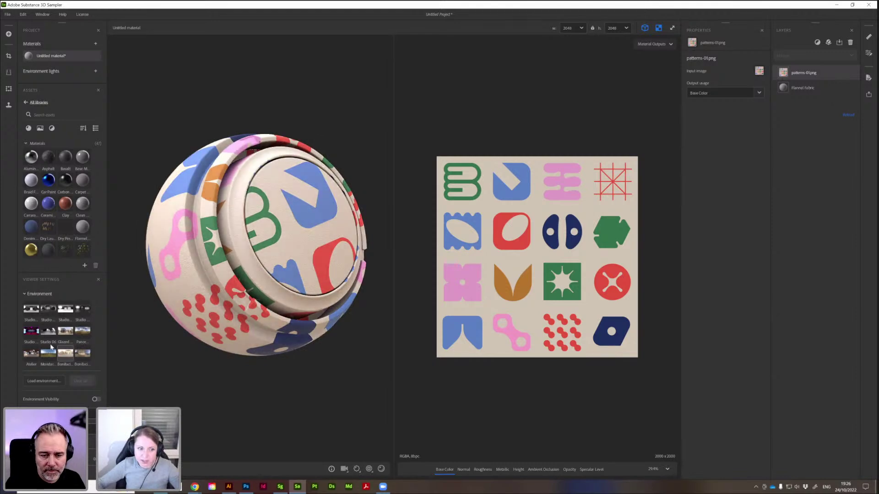
{"action": "left_click", "coordinate": [31, 331]}
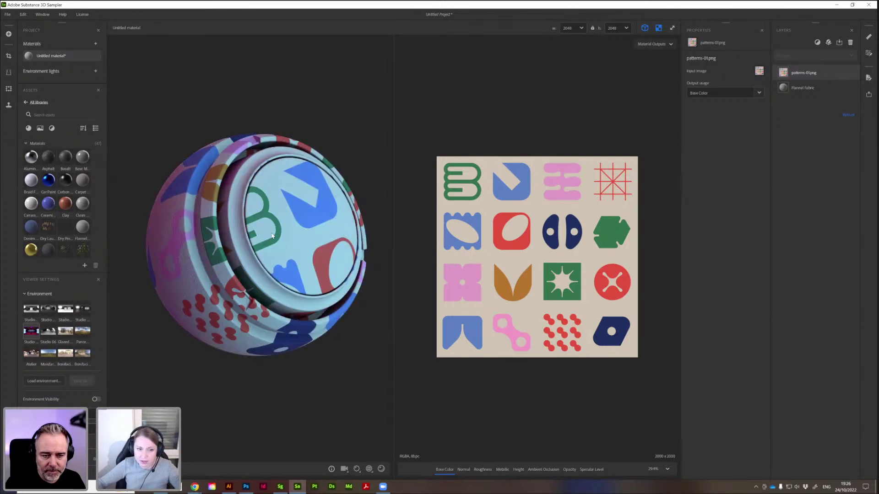
Switch the preview lighting to the Studio 06 environment and set the texture tiling to 4.
{"action": "left_click", "coordinate": [50, 331]}
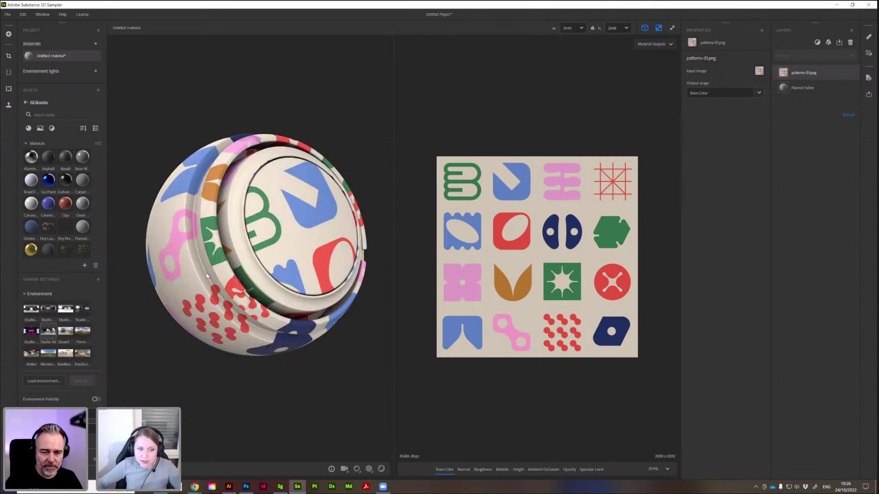
{"action": "left_click_drag", "start_coordinate": [259, 273], "coordinate": [260, 270]}
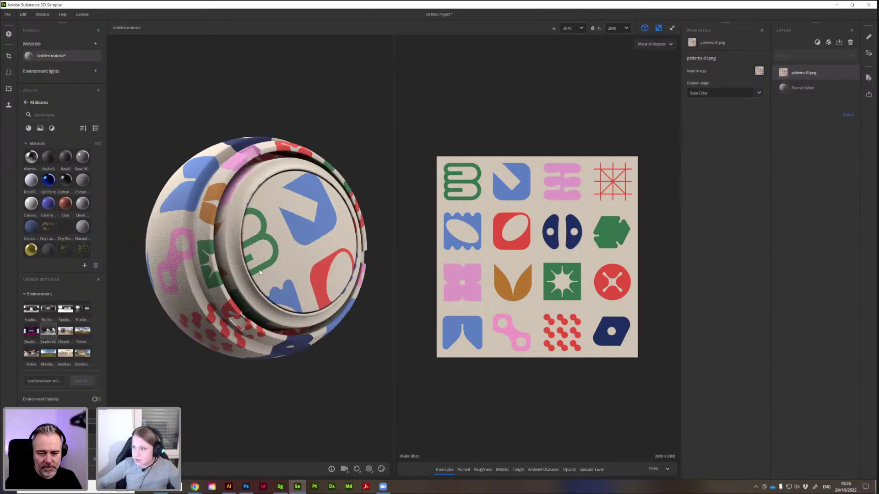
{"action": "left_click", "coordinate": [369, 469]}
{"action": "double_click", "coordinate": [359, 449]}
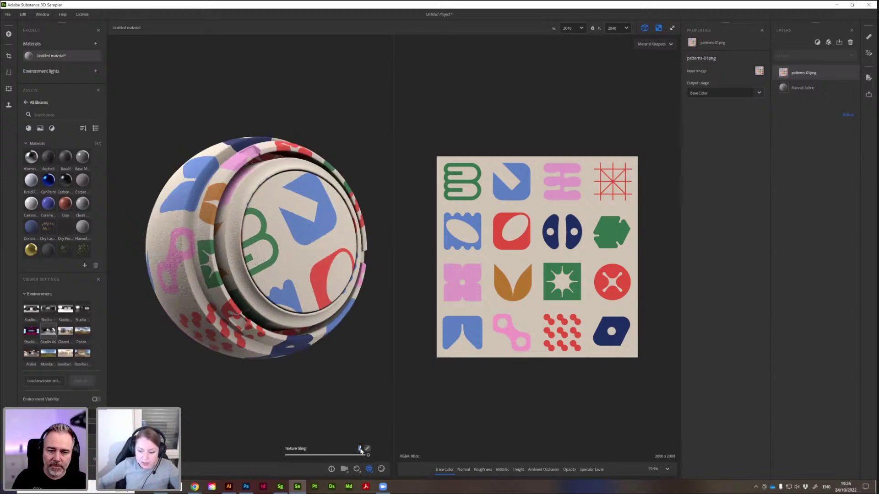
{"action": "type", "text": "4"}
{"action": "key", "text": "Return"}
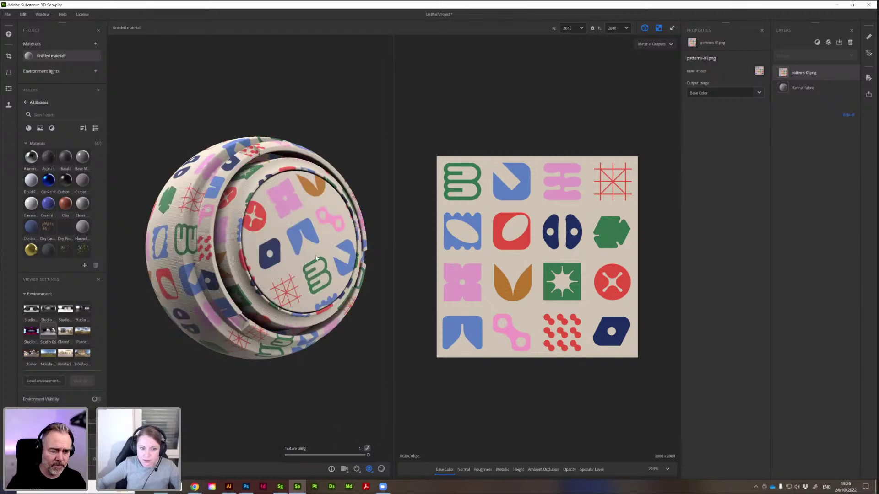
Add a Transform filter and place it between the patterns-01.png layer and the Flannel Fabric layer.
{"action": "left_click_drag", "start_coordinate": [302, 258], "coordinate": [284, 240]}
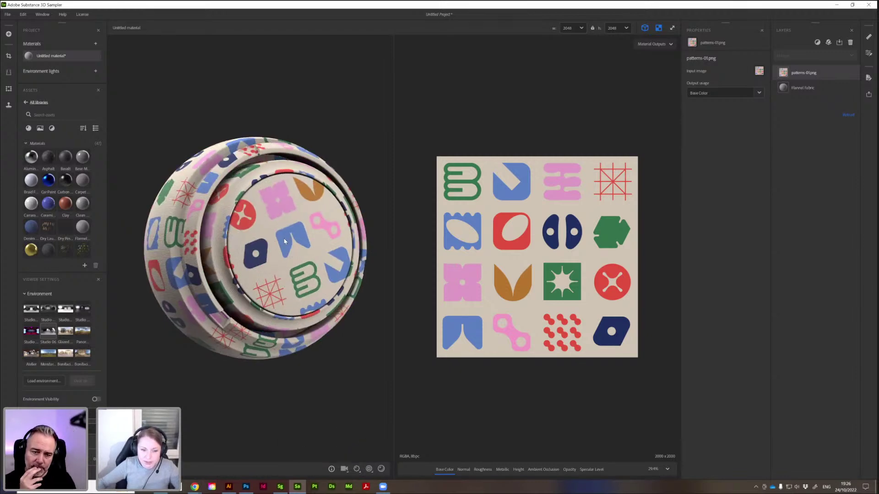
{"action": "scroll", "coordinate": [284, 241], "scroll_direction": "up", "scroll_amount": 3}
{"action": "scroll", "coordinate": [232, 193], "scroll_direction": "up", "scroll_amount": 3}
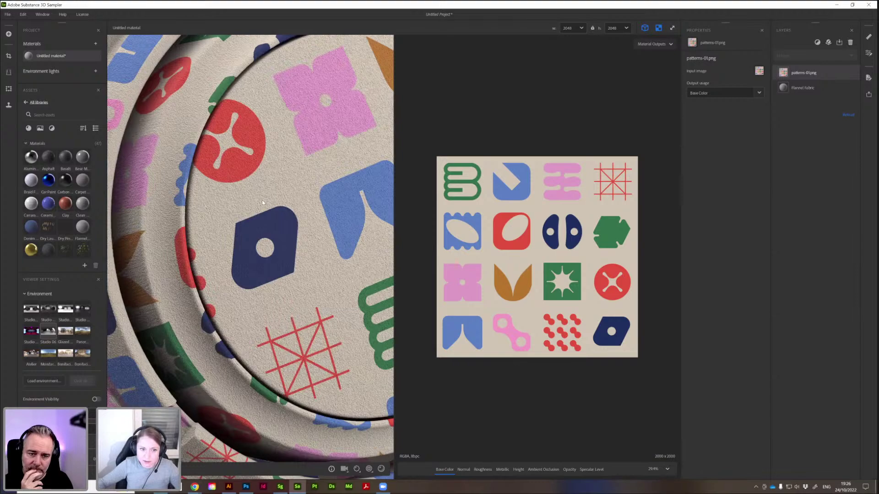
{"action": "scroll", "coordinate": [263, 203], "scroll_direction": "up", "scroll_amount": 2}
{"action": "scroll", "coordinate": [264, 204], "scroll_direction": "down", "scroll_amount": 8}
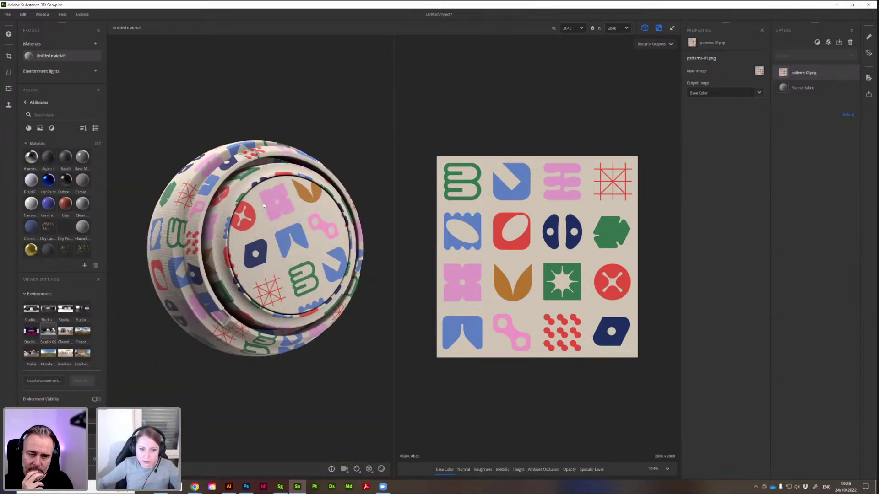
{"action": "scroll", "coordinate": [263, 206], "scroll_direction": "up", "scroll_amount": 5}
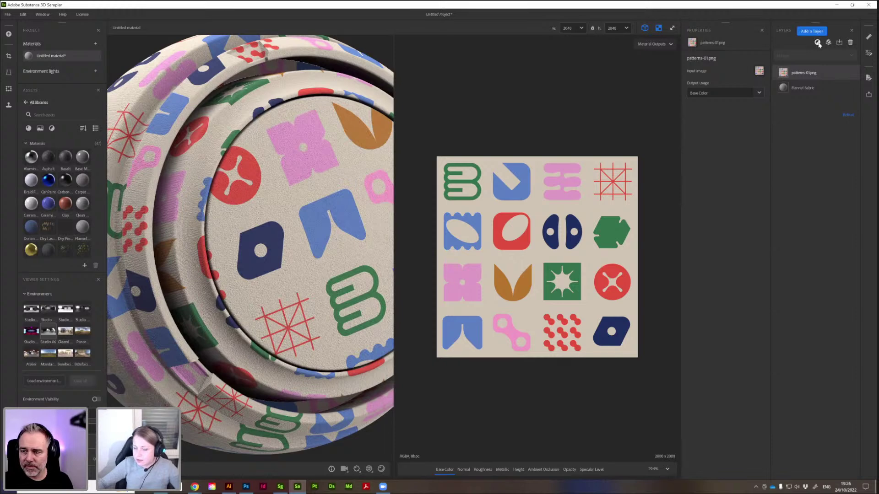
{"action": "left_click", "coordinate": [818, 43]}
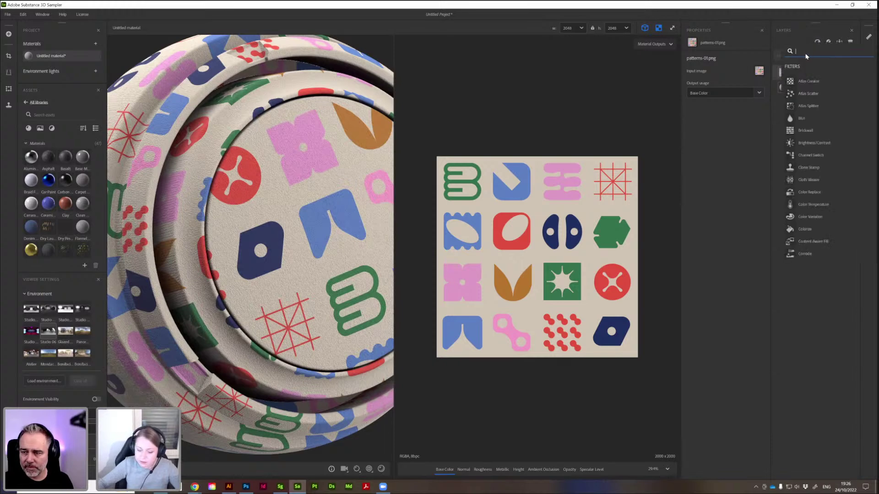
{"action": "type", "text": "trans"}
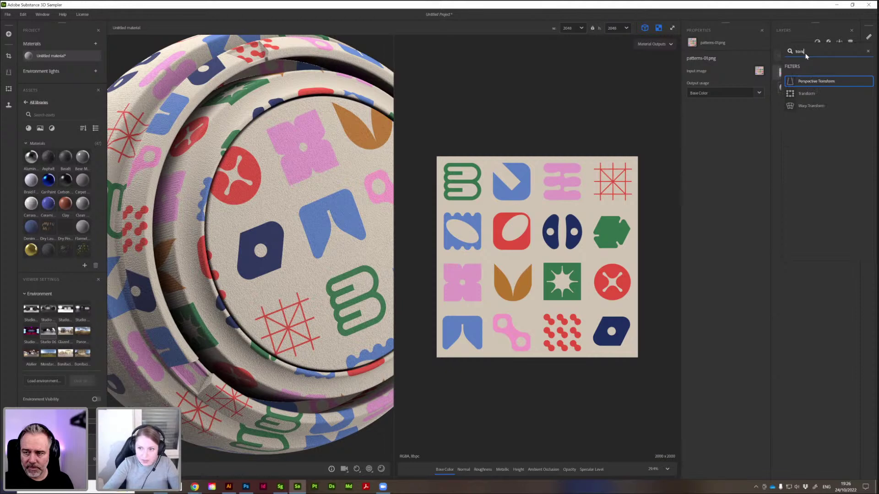
{"action": "left_click", "coordinate": [807, 94]}
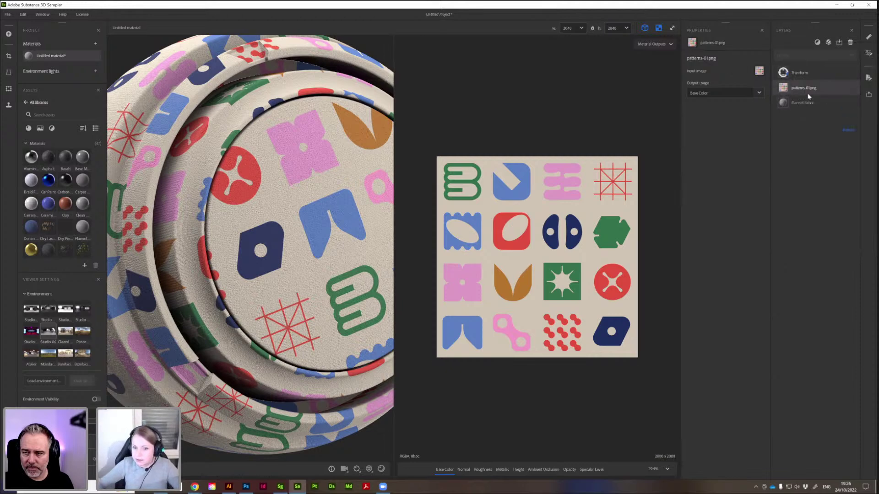
{"action": "left_click_drag", "start_coordinate": [798, 73], "coordinate": [795, 95]}
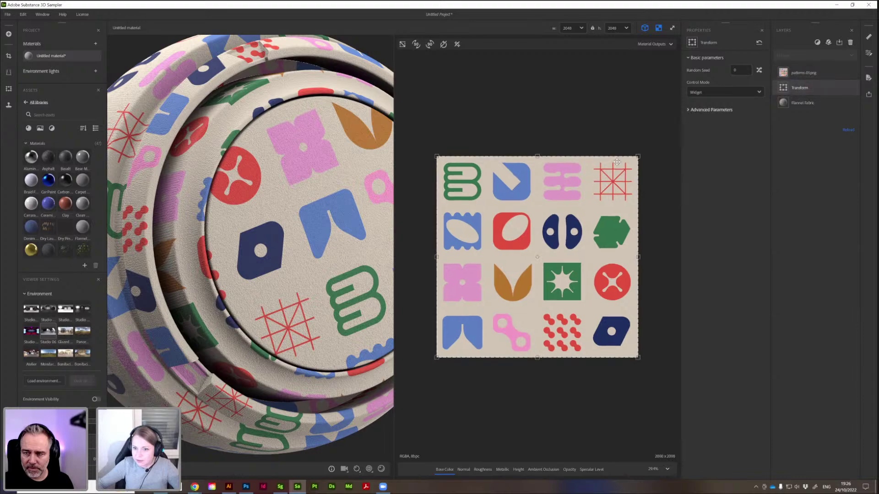
Enlarge the flannel weave to more than twice its size by scaling the frame of the Transform layer.
{"action": "left_click_drag", "start_coordinate": [637, 156], "coordinate": [644, 151]}
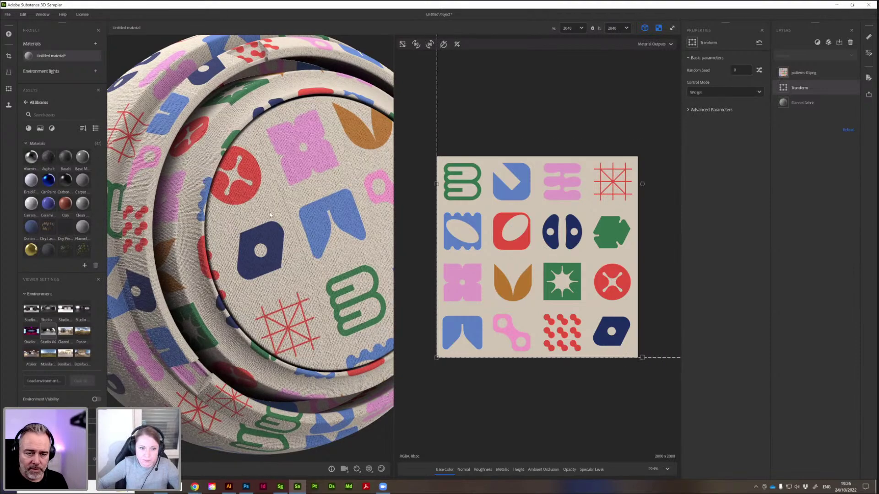
{"action": "scroll", "coordinate": [229, 219], "scroll_direction": "down", "scroll_amount": 4}
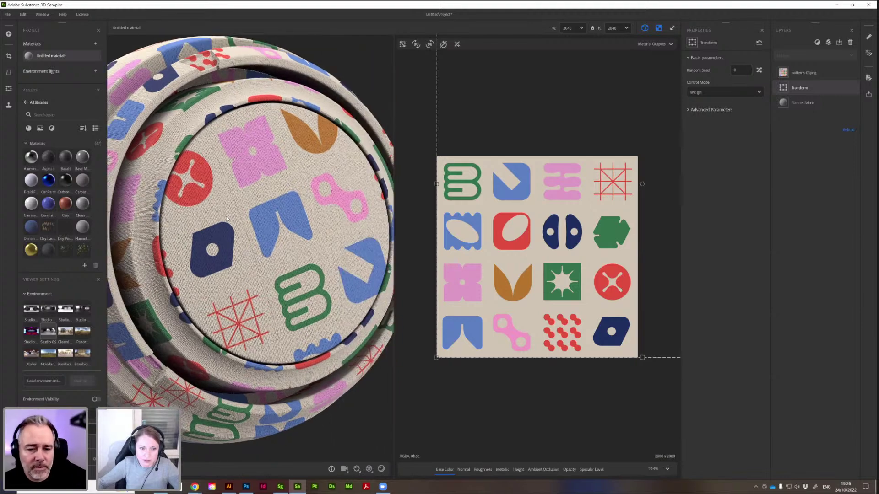
{"action": "middle_click_drag", "start_coordinate": [271, 217], "coordinate": [316, 216]}
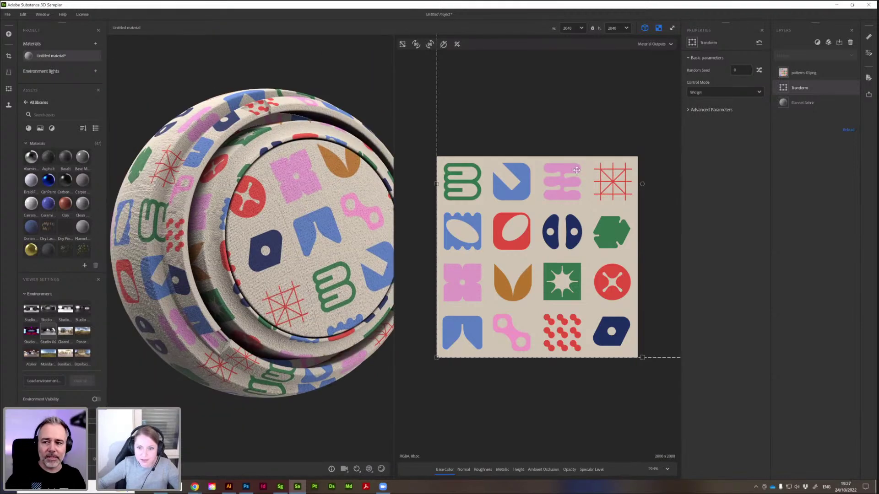
{"action": "scroll", "coordinate": [315, 215], "scroll_direction": "up", "scroll_amount": 3}
{"action": "scroll", "coordinate": [536, 260], "scroll_direction": "down", "scroll_amount": 3}
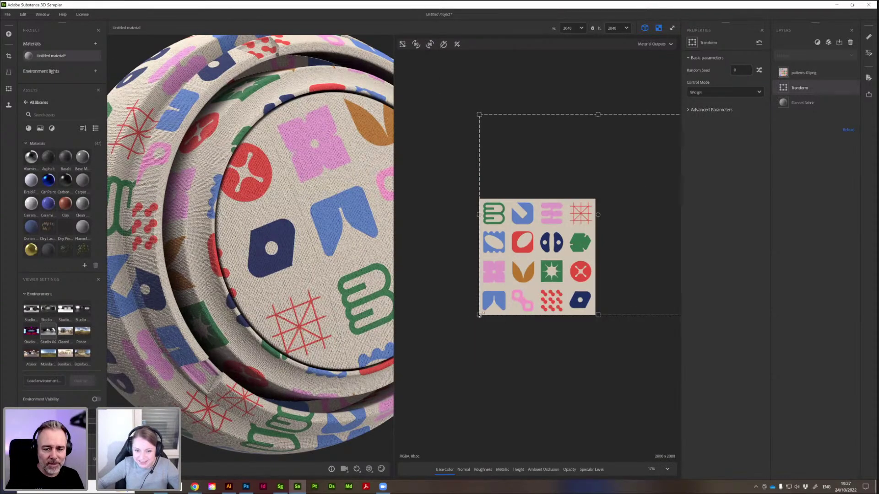
{"action": "left_click_drag", "start_coordinate": [479, 316], "coordinate": [403, 388]}
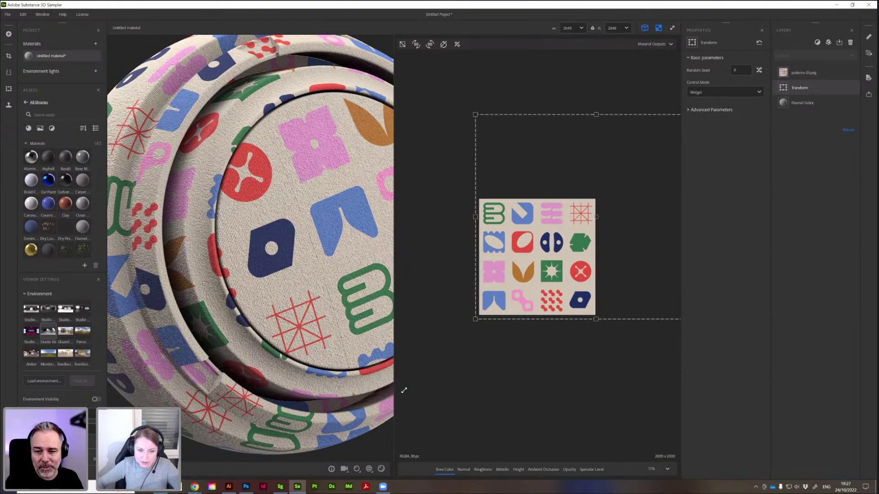
Try a texture tiling of 8 on the shader ball and settle on 7.
{"action": "left_click", "coordinate": [369, 469]}
{"action": "mouse_move", "coordinate": [367, 457]}
{"action": "left_mouse_down"}
{"action": "mouse_move", "coordinate": [359, 456]}
{"action": "mouse_move", "coordinate": [378, 457]}
{"action": "mouse_move", "coordinate": [368, 456]}
{"action": "left_mouse_up"}
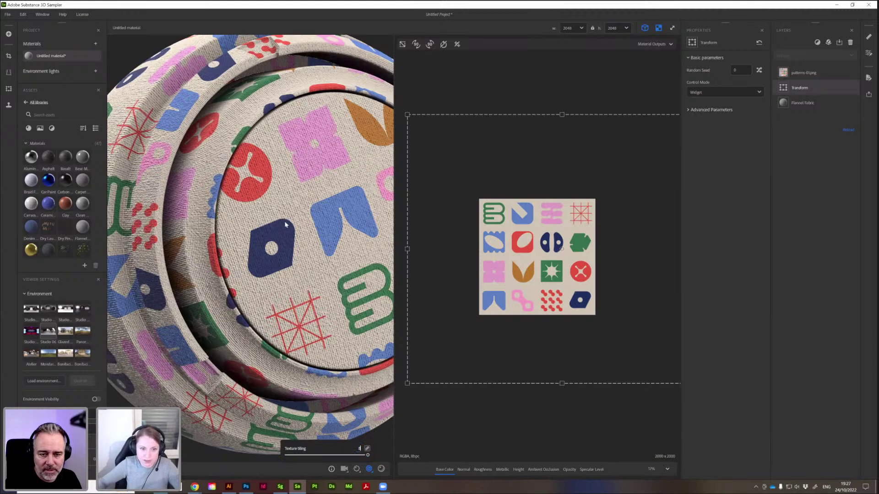
{"action": "key", "text": "Return"}
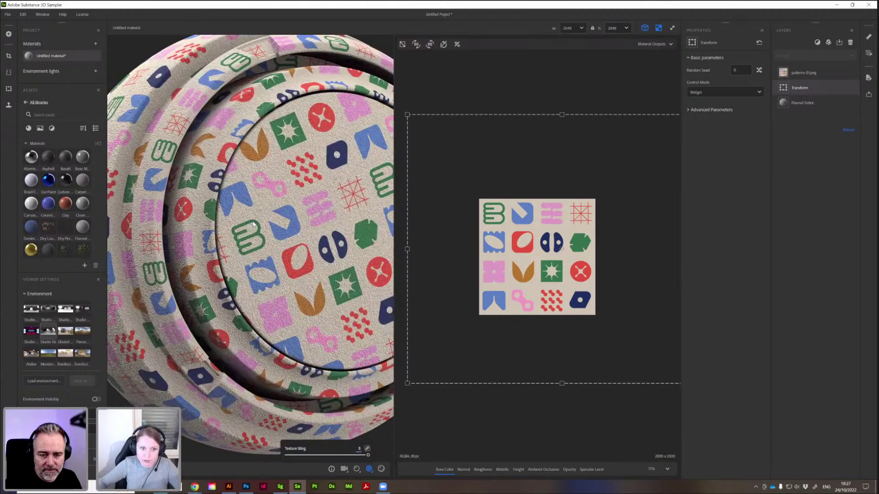
{"action": "left_click", "coordinate": [368, 467]}
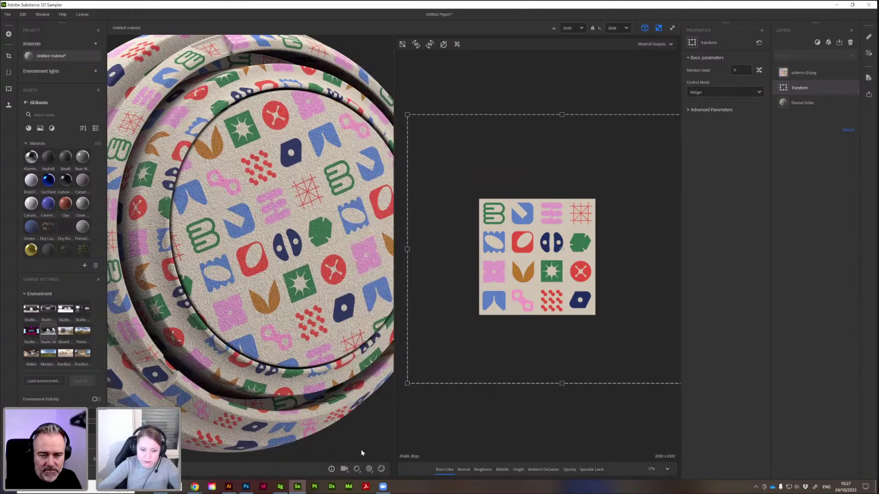
{"action": "scroll", "coordinate": [284, 301], "scroll_direction": "up", "scroll_amount": 3}
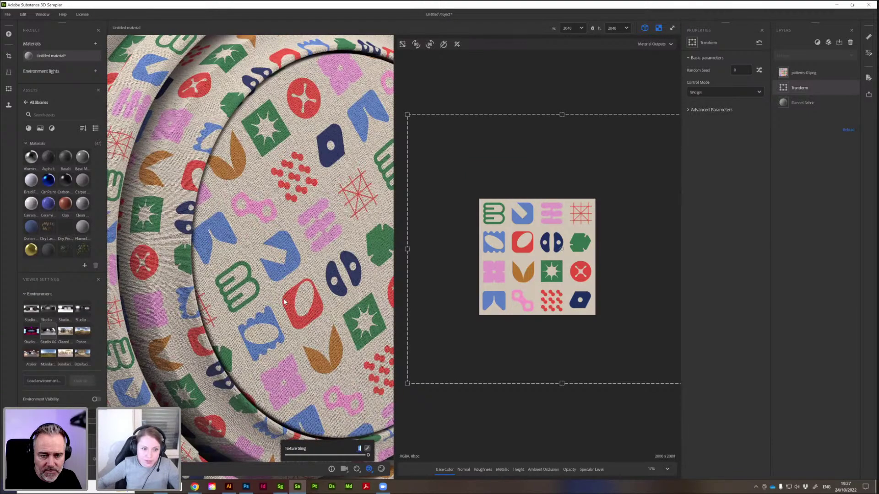
{"action": "scroll", "coordinate": [284, 302], "scroll_direction": "down", "scroll_amount": 3}
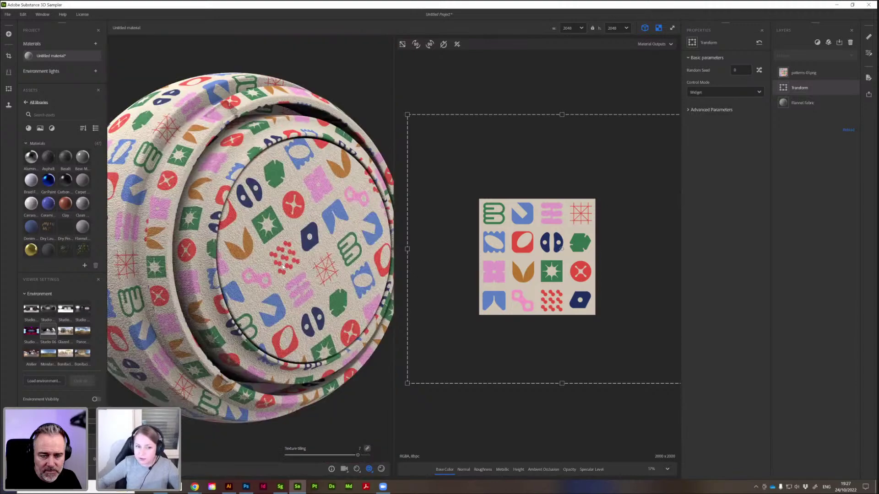
{"action": "scroll", "coordinate": [320, 269], "scroll_direction": "up", "scroll_amount": 3}
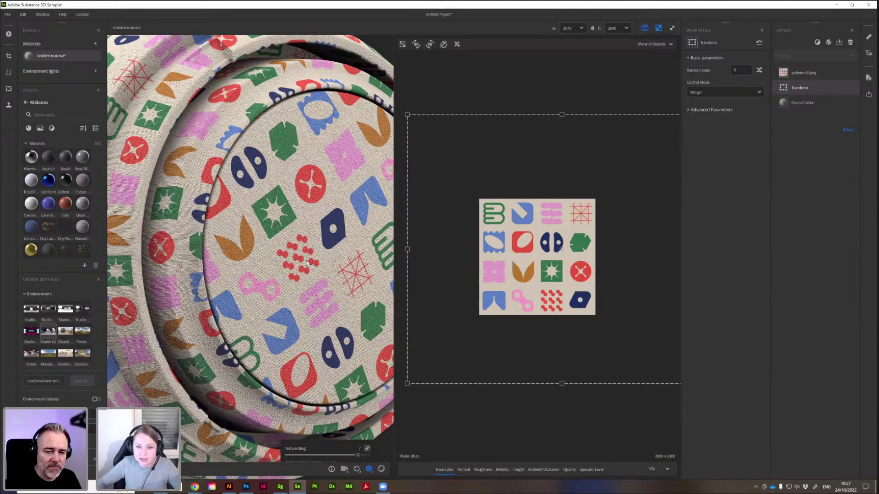
Add a Dirt filter above the patterns-01.png layer.
{"action": "scroll", "coordinate": [307, 263], "scroll_direction": "down", "scroll_amount": 2}
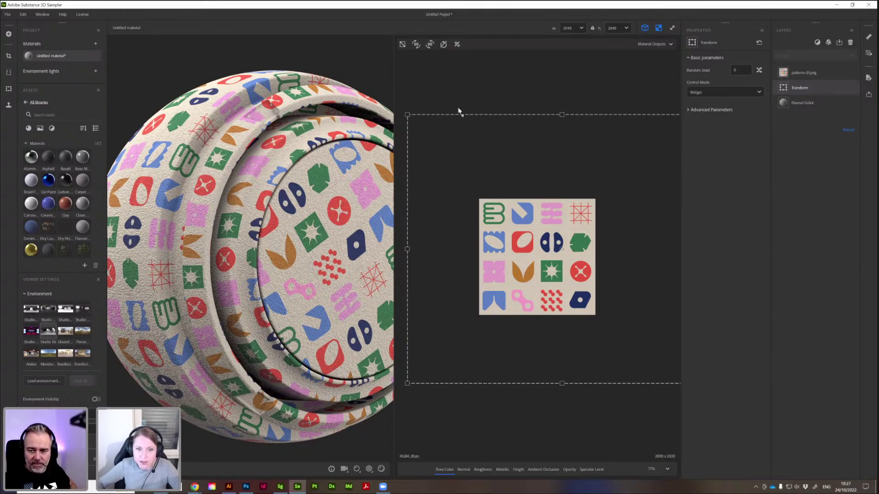
{"action": "left_click_drag", "start_coordinate": [316, 296], "coordinate": [301, 305]}
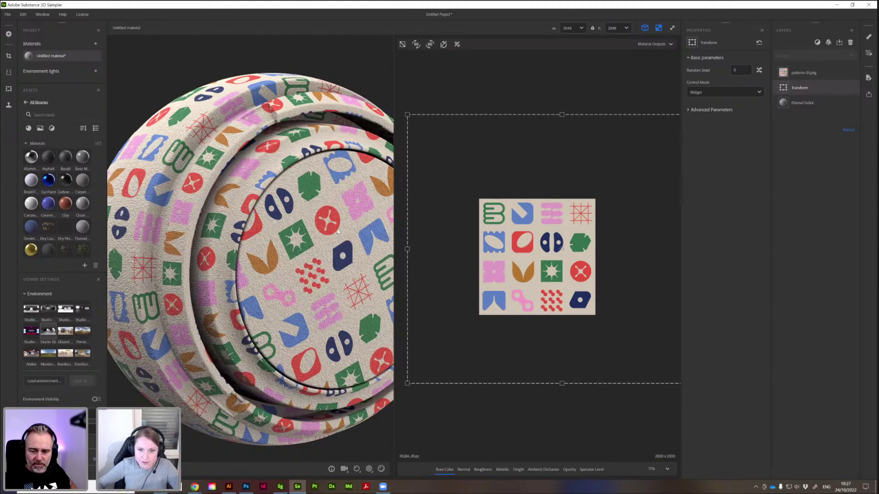
{"action": "scroll", "coordinate": [337, 231], "scroll_direction": "down", "scroll_amount": 3}
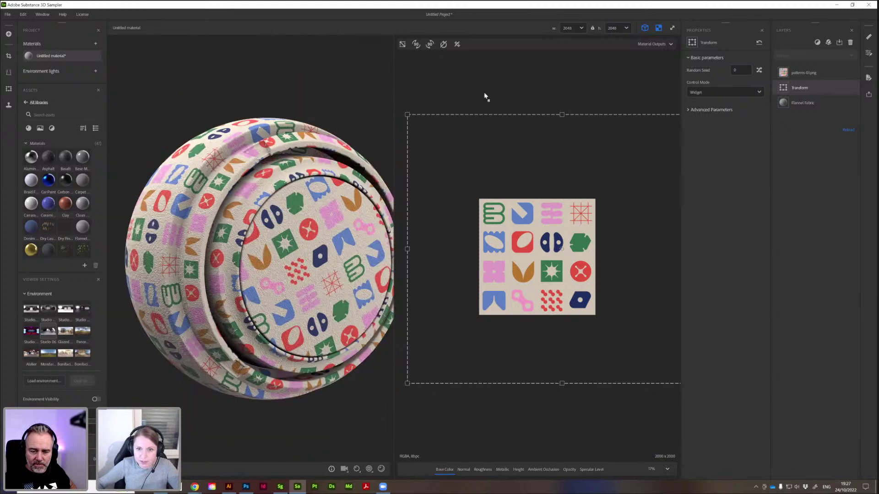
{"action": "left_click", "coordinate": [818, 42]}
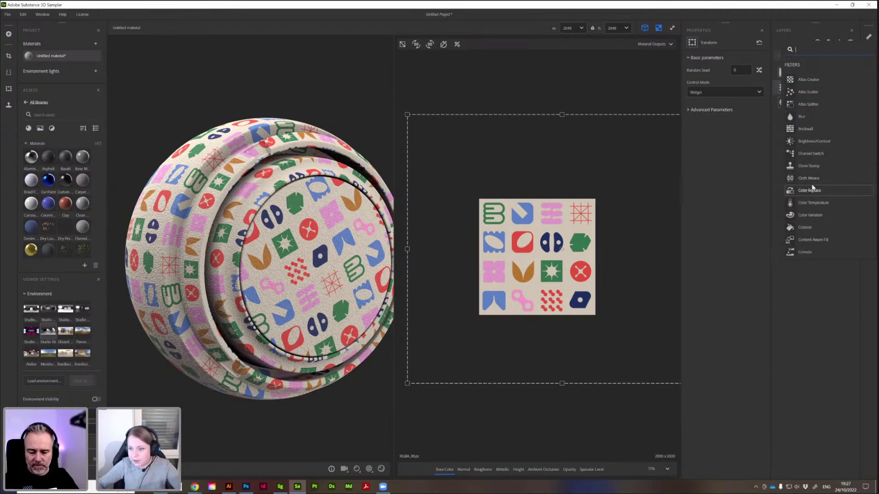
{"action": "scroll", "coordinate": [812, 182], "scroll_direction": "down", "scroll_amount": 2}
{"action": "type", "text": "di"}
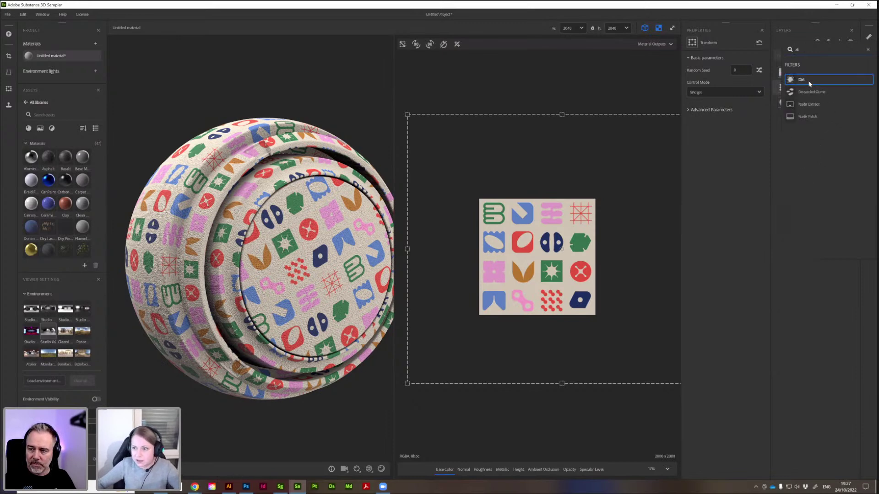
{"action": "left_click", "coordinate": [809, 82]}
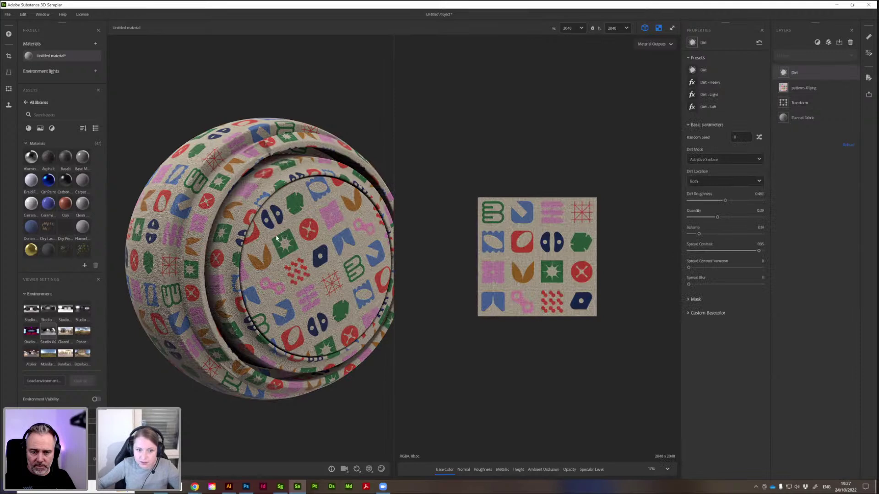
Set the Quantity of the Dirt layer to 0.28 and check the dirt on the fabric weave up close.
{"action": "scroll", "coordinate": [276, 231], "scroll_direction": "up", "scroll_amount": 5}
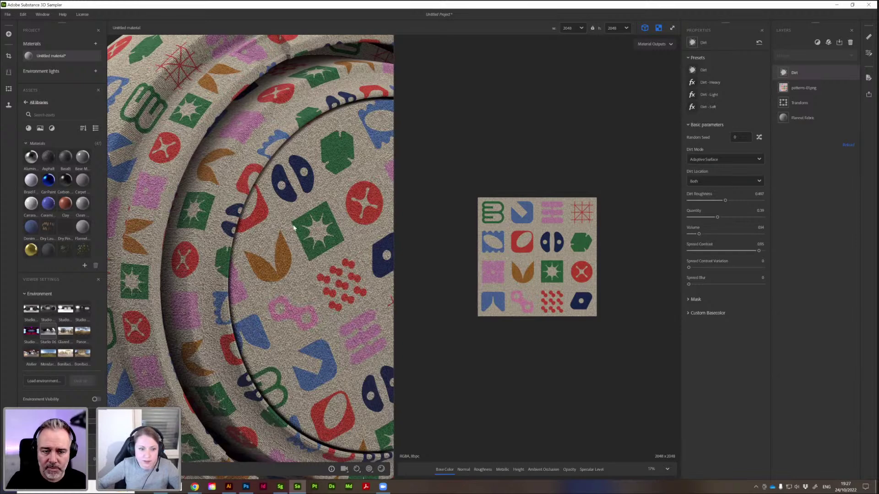
{"action": "scroll", "coordinate": [277, 226], "scroll_direction": "up", "scroll_amount": 3}
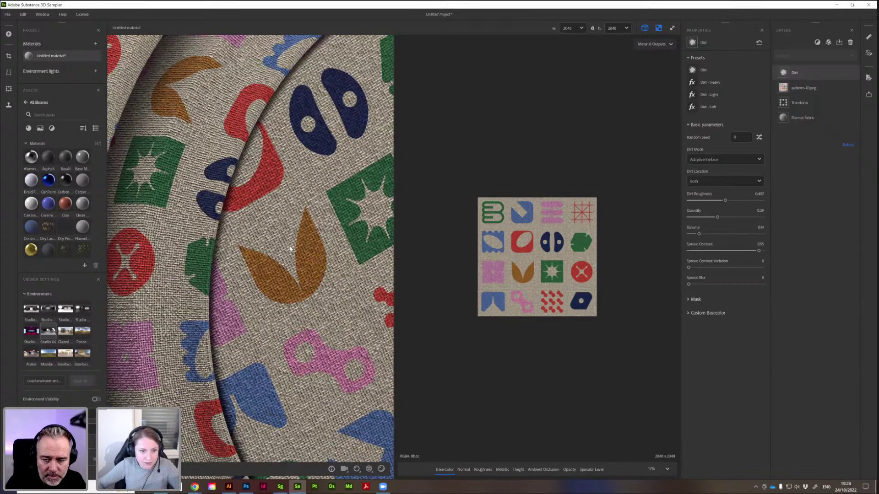
{"action": "scroll", "coordinate": [290, 248], "scroll_direction": "down", "scroll_amount": 5}
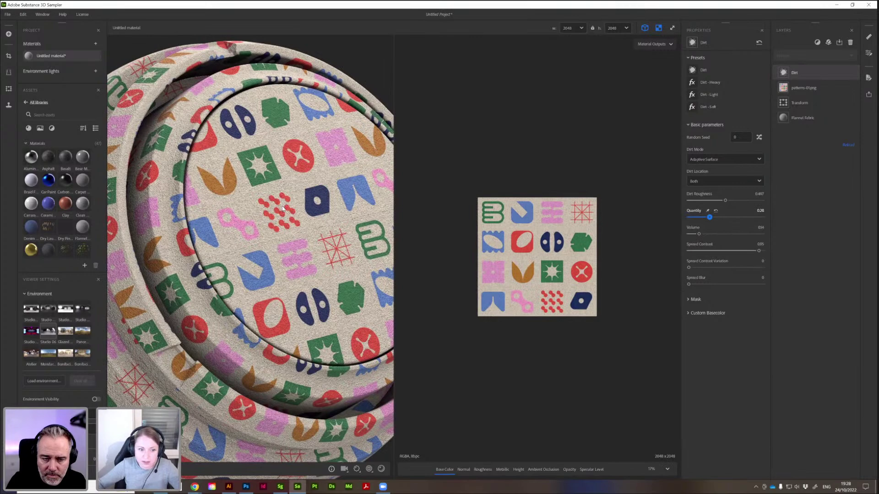
{"action": "scroll", "coordinate": [282, 208], "scroll_direction": "up", "scroll_amount": 5}
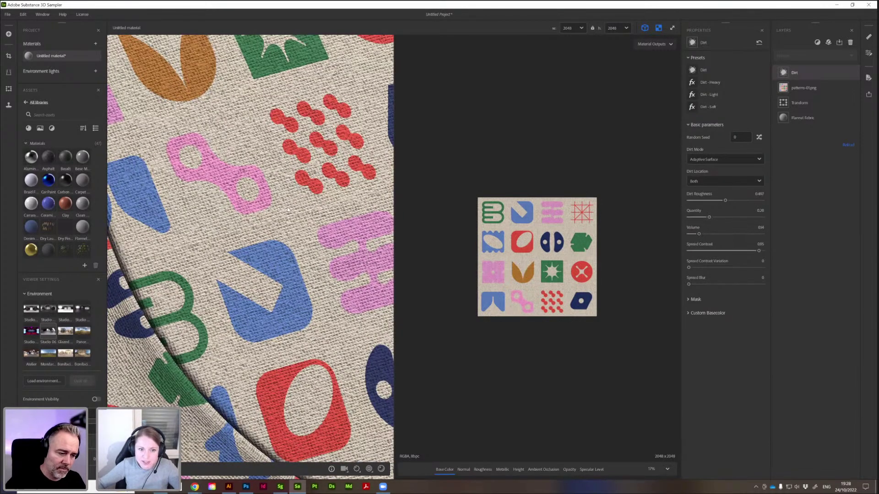
{"action": "scroll", "coordinate": [288, 210], "scroll_direction": "down", "scroll_amount": 8}
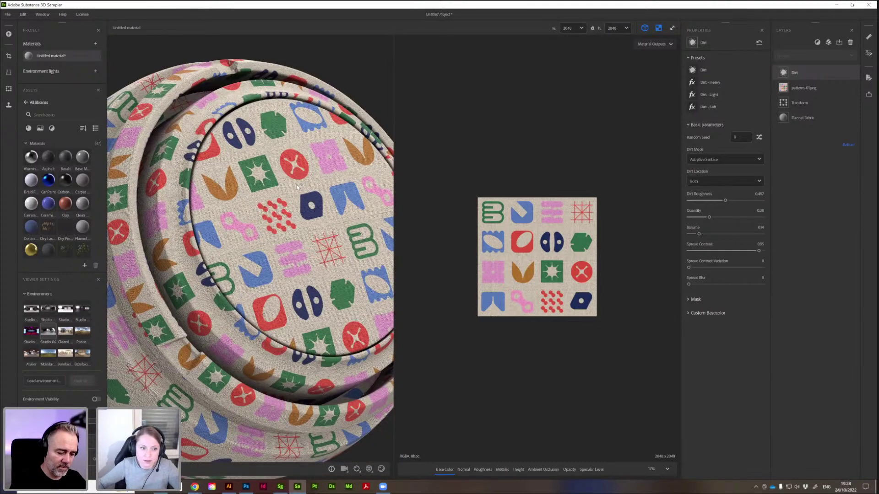
{"action": "scroll", "coordinate": [297, 186], "scroll_direction": "down", "scroll_amount": 2}
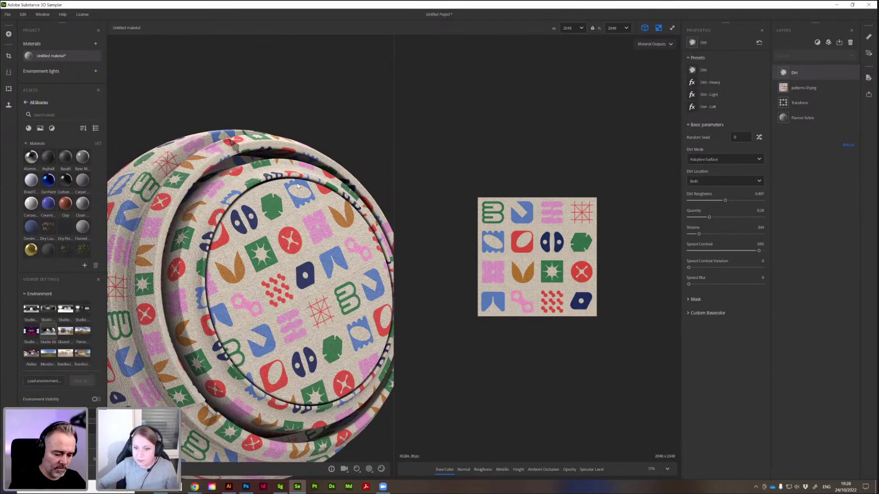
Set the Weft Yarn Roughness of the Flannel Fabric layer to 0.5 and check the weave up close on the shader ball.
{"action": "scroll", "coordinate": [297, 186], "scroll_direction": "up", "scroll_amount": 3}
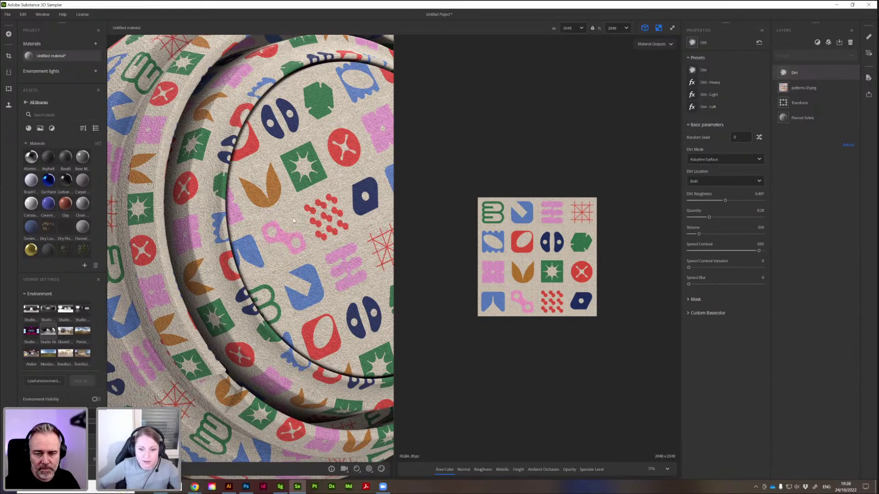
{"action": "scroll", "coordinate": [295, 220], "scroll_direction": "down", "scroll_amount": 5}
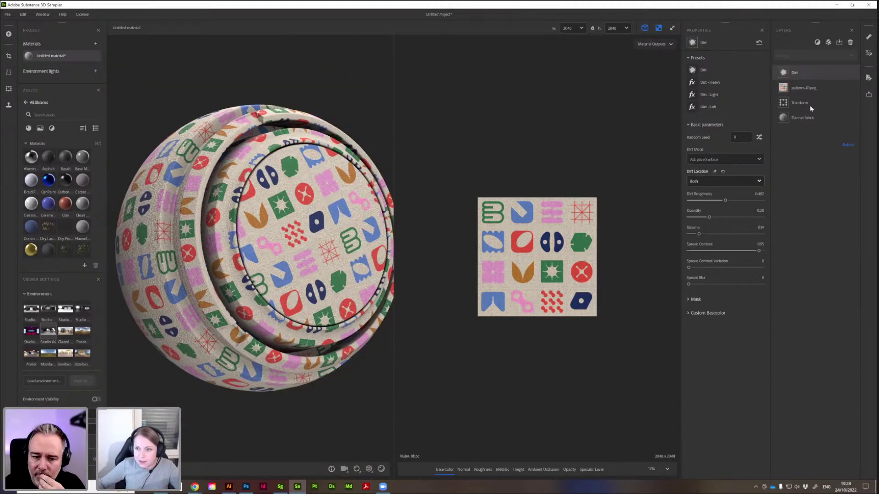
{"action": "left_click", "coordinate": [808, 120]}
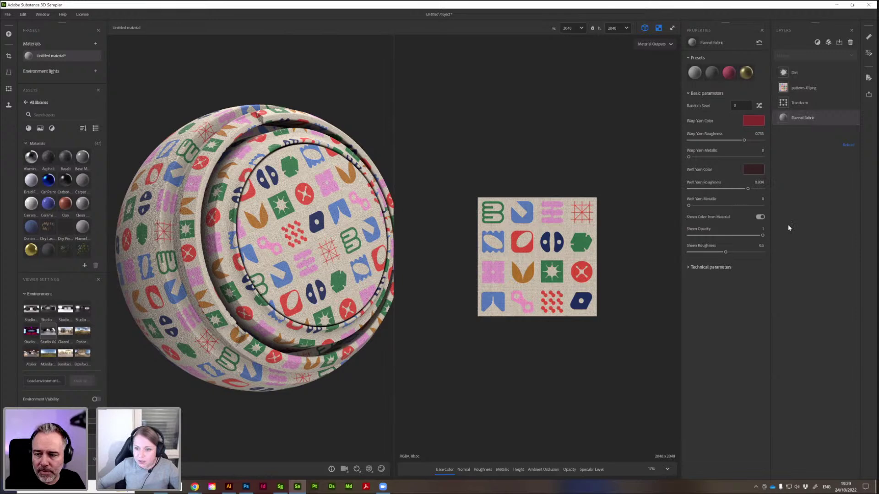
{"action": "left_click_drag", "start_coordinate": [747, 189], "coordinate": [725, 189]}
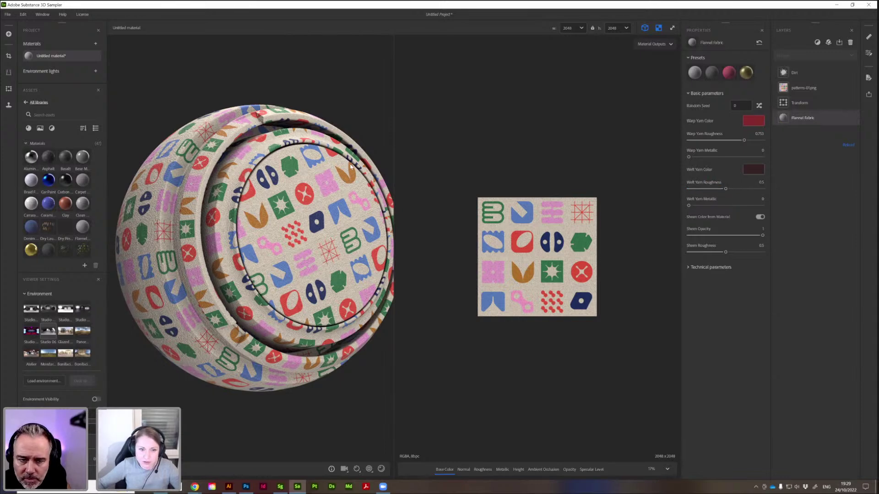
{"action": "scroll", "coordinate": [351, 166], "scroll_direction": "up", "scroll_amount": 3}
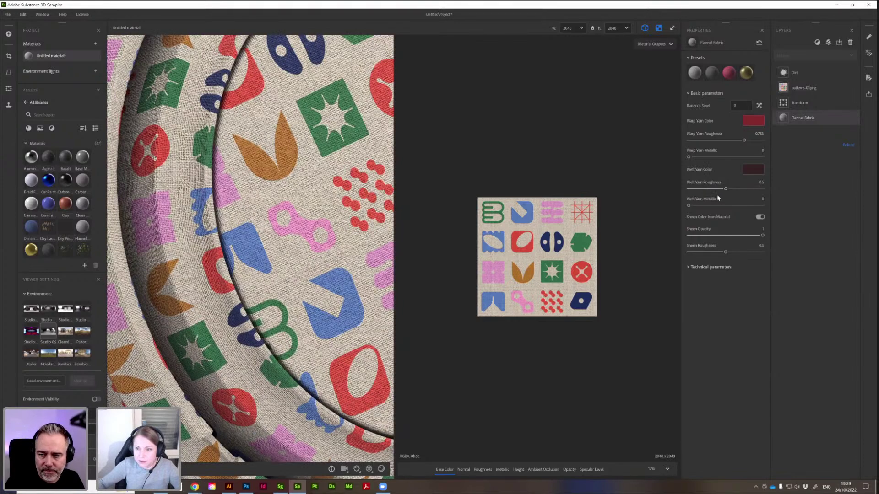
Expose the Weft Yarn Roughness parameter of the Flannel Fabric layer.
{"action": "right_click", "coordinate": [716, 196]}
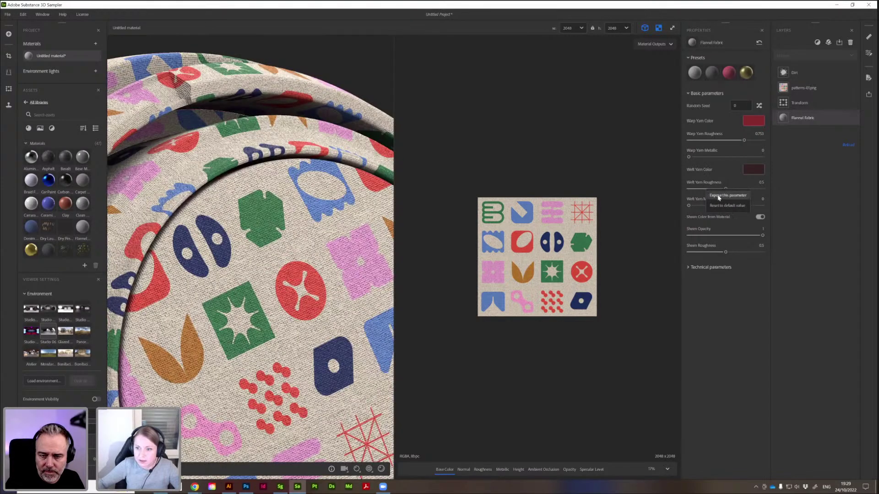
{"action": "left_click", "coordinate": [718, 196]}
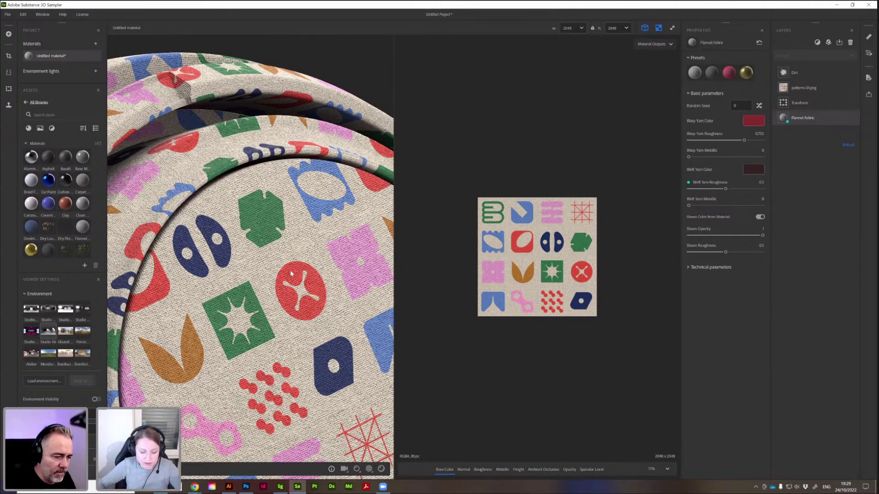
{"action": "scroll", "coordinate": [294, 268], "scroll_direction": "down", "scroll_amount": 3}
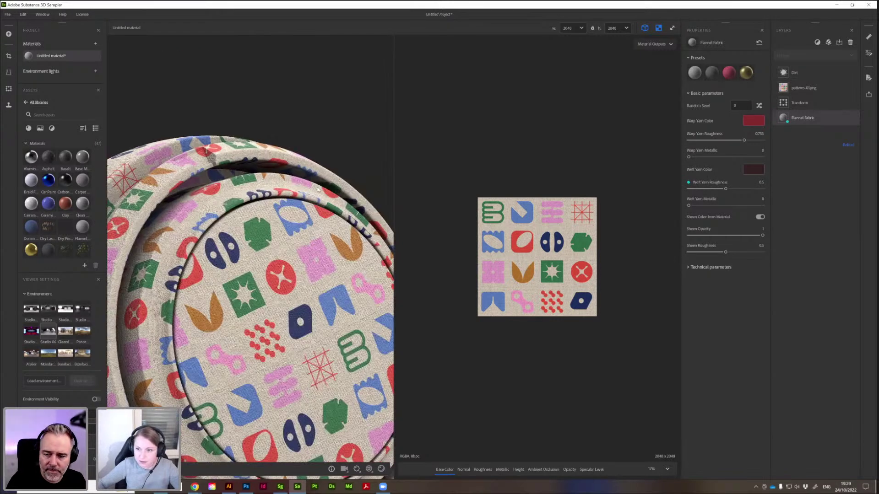
{"action": "middle_click_drag", "start_coordinate": [272, 302], "coordinate": [318, 189]}
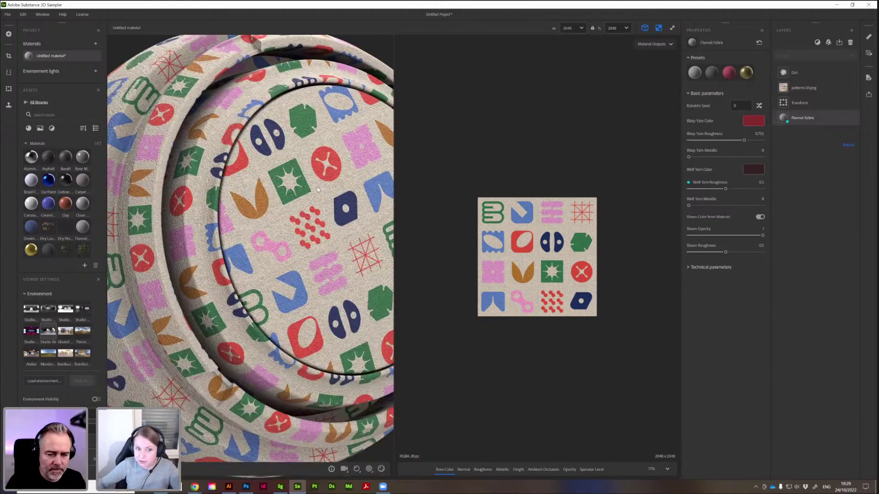
{"action": "scroll", "coordinate": [318, 189], "scroll_direction": "down", "scroll_amount": 2}
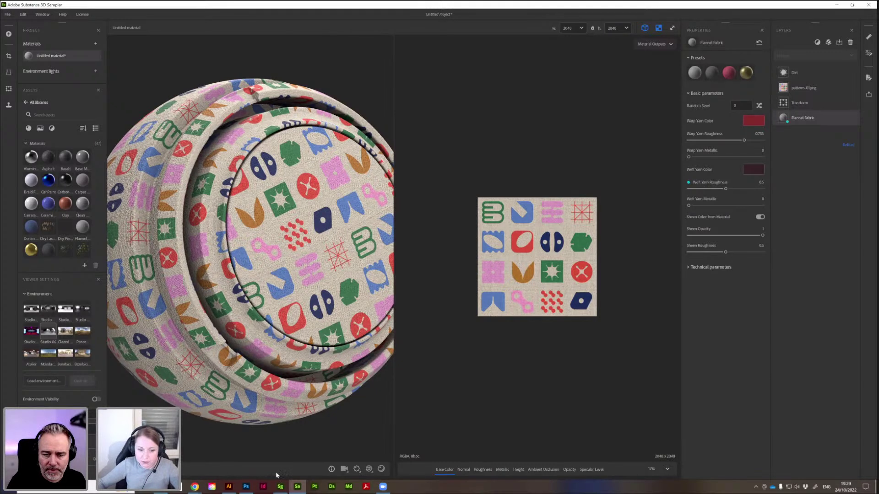
Switch to Substance 3D Stager and import the outdoor_roll_mattress model into the empty scene, skipping UV generation.
{"action": "mouse_move", "coordinate": [281, 488]}
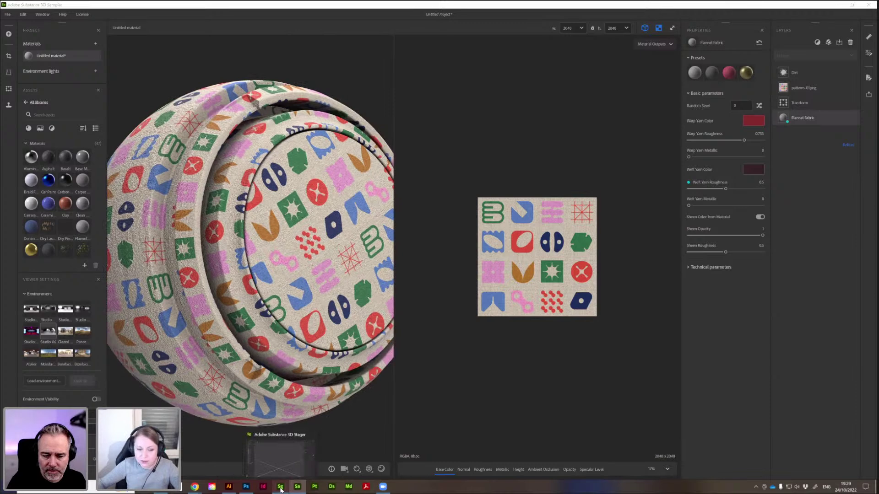
{"action": "left_click", "coordinate": [280, 488]}
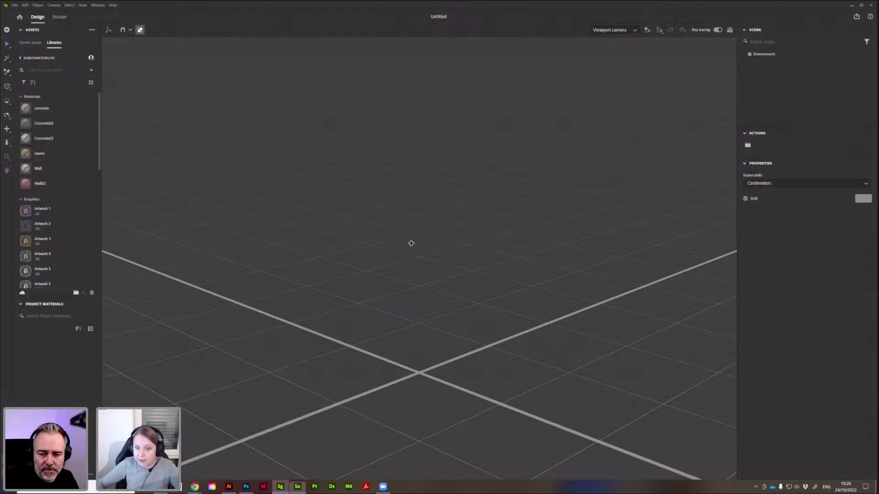
{"action": "mouse_move", "coordinate": [419, 274]}
{"action": "left_mouse_down", "text": "alt"}
{"action": "mouse_move", "coordinate": [412, 311]}
{"action": "mouse_move", "coordinate": [412, 284]}
{"action": "left_mouse_up", "text": "alt"}
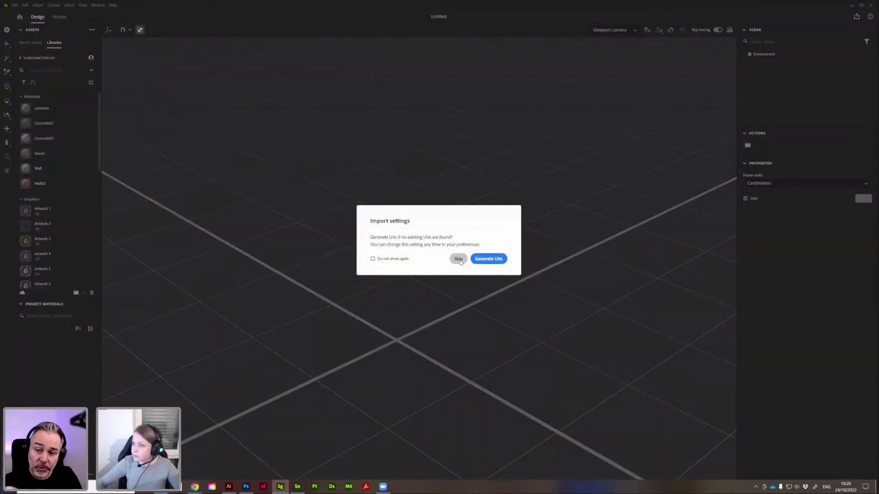
{"action": "left_click", "coordinate": [461, 269]}
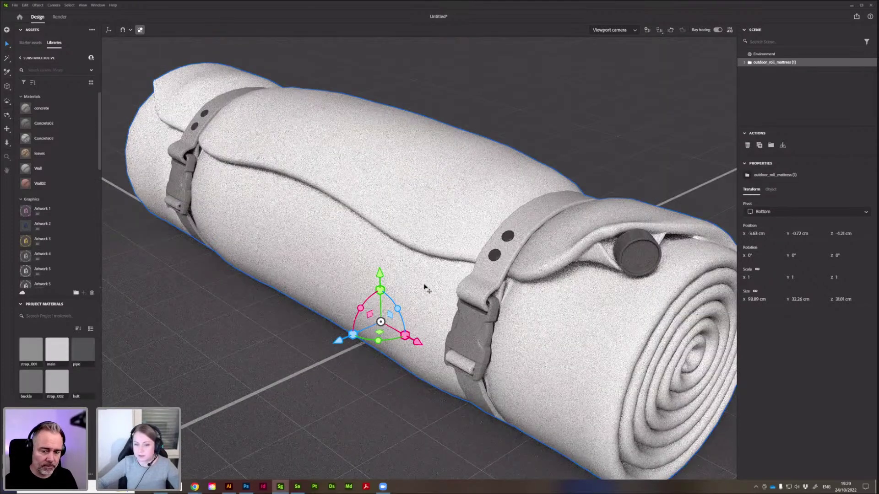
Expand the rolled mattress model's hierarchy down to main_grp and select main_mesh.
{"action": "scroll", "coordinate": [436, 264], "scroll_direction": "down", "scroll_amount": 2}
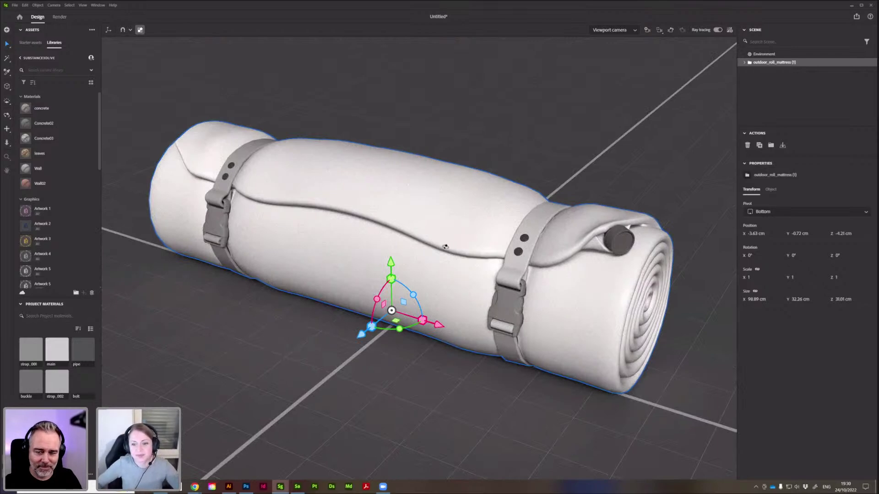
{"action": "left_click_drag", "start_coordinate": [435, 236], "coordinate": [528, 357], "text": "alt"}
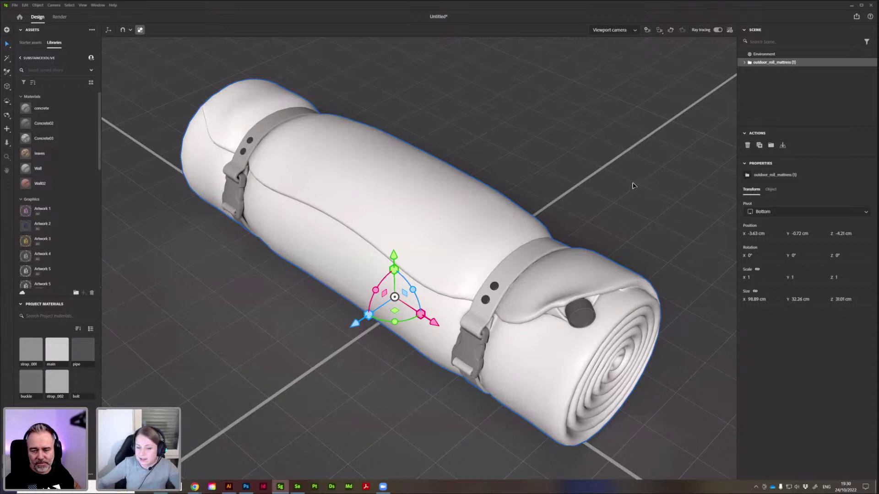
{"action": "left_click", "coordinate": [744, 62]}
{"action": "left_click", "coordinate": [749, 70]}
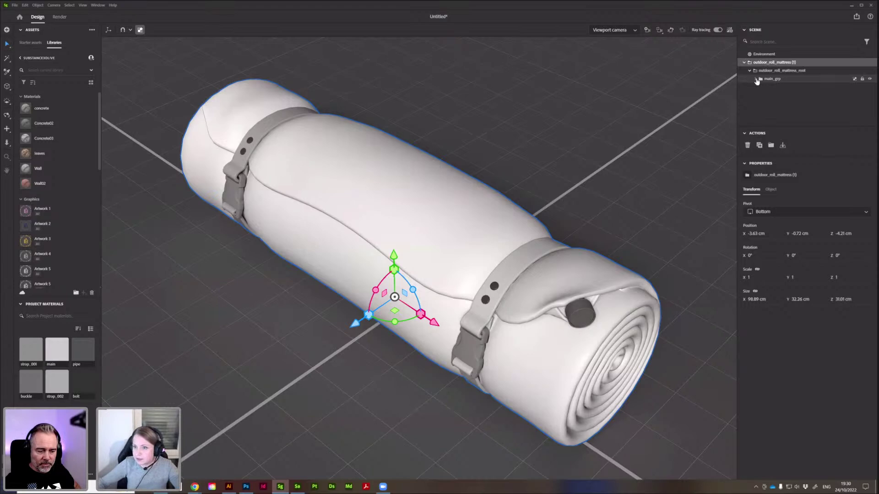
{"action": "left_click", "coordinate": [755, 78]}
{"action": "left_click", "coordinate": [780, 96]}
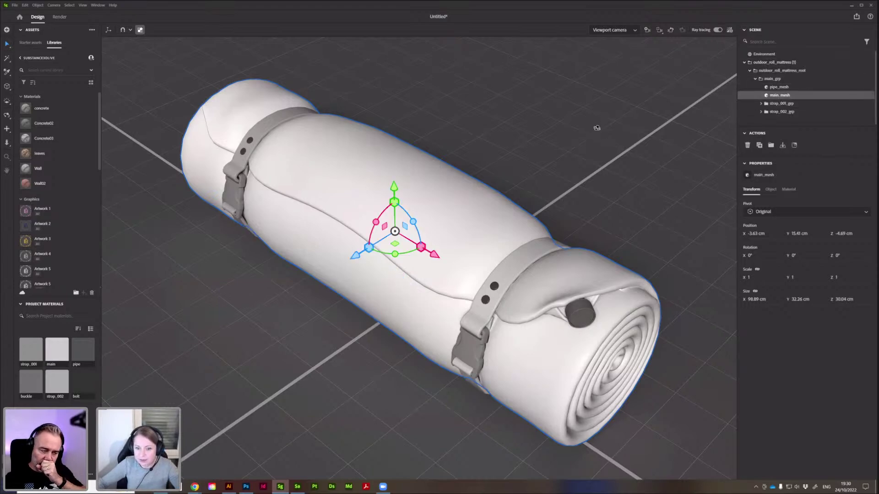
{"action": "left_click_drag", "start_coordinate": [594, 139], "coordinate": [597, 139], "text": "alt"}
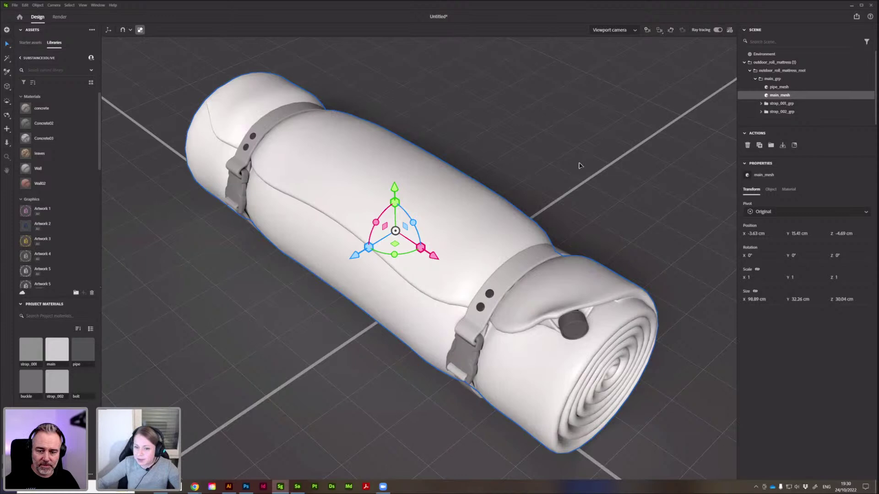
Return to Substance 3D Sampler and open the sharing options for the flannel material.
{"action": "left_click", "coordinate": [297, 487]}
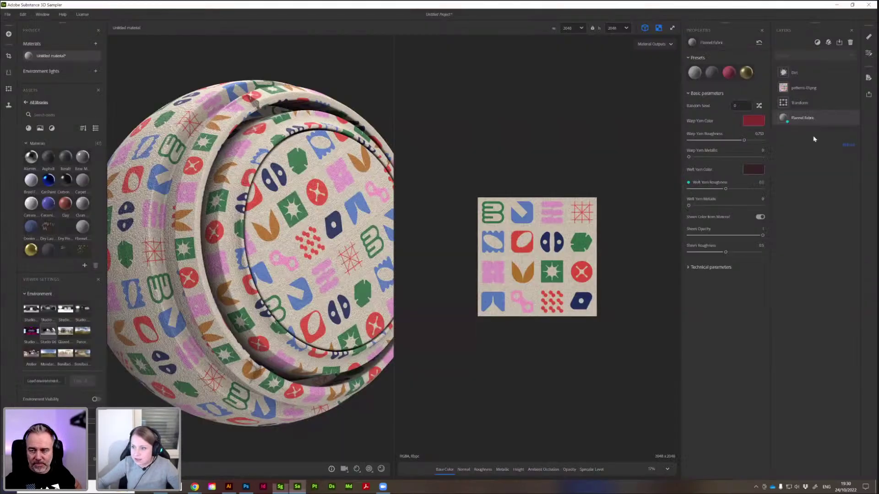
{"action": "left_click", "coordinate": [868, 95]}
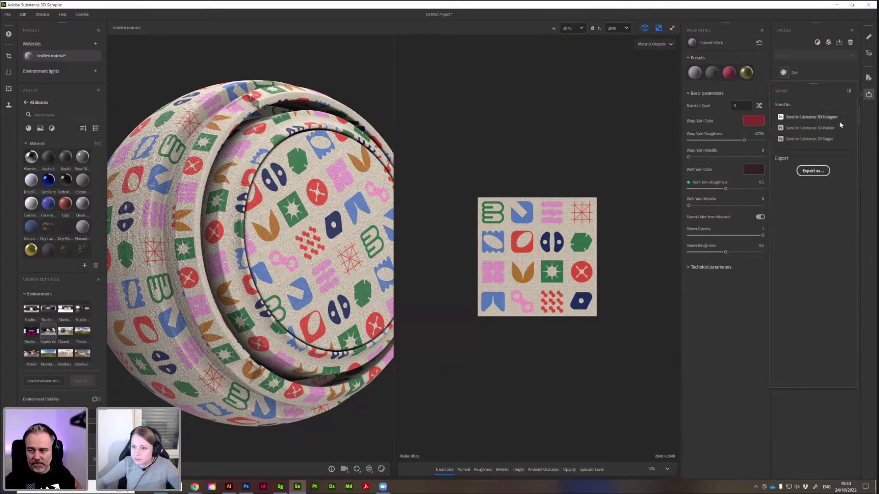
Send the patterned fabric to Substance 3D Stager and set its resolution to 2048px on the mattress roll's main mesh.
{"action": "left_click", "coordinate": [811, 139]}
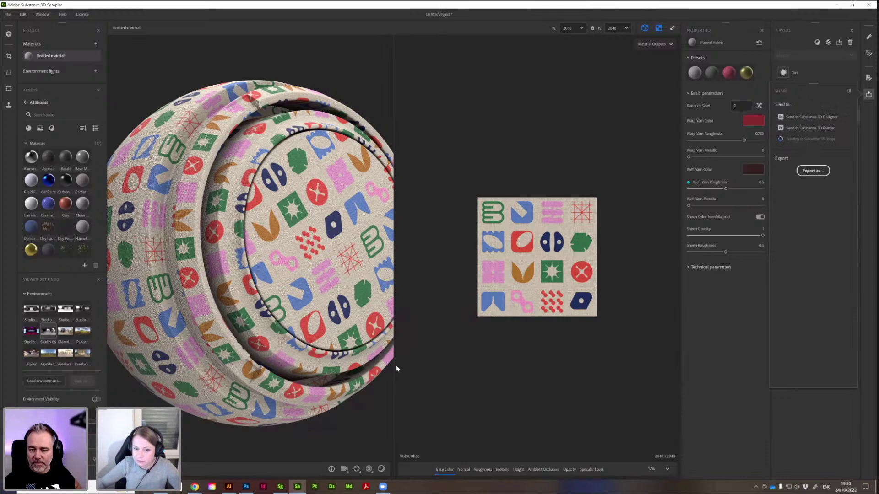
{"action": "left_click", "coordinate": [281, 488]}
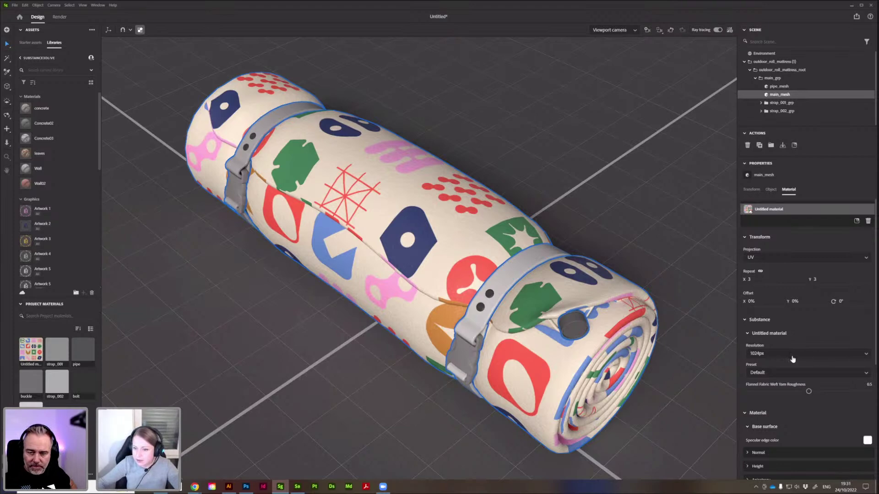
{"action": "scroll", "coordinate": [533, 252], "scroll_direction": "up", "scroll_amount": 2}
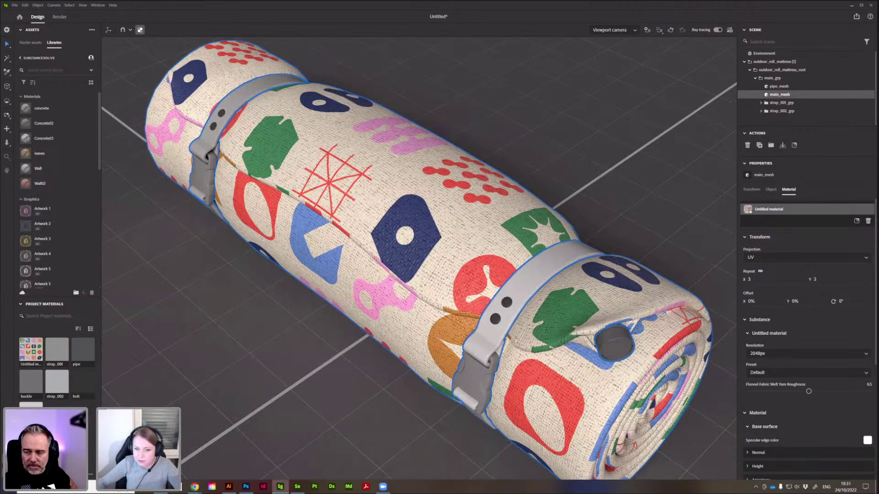
{"action": "scroll", "coordinate": [419, 259], "scroll_direction": "down", "scroll_amount": 2}
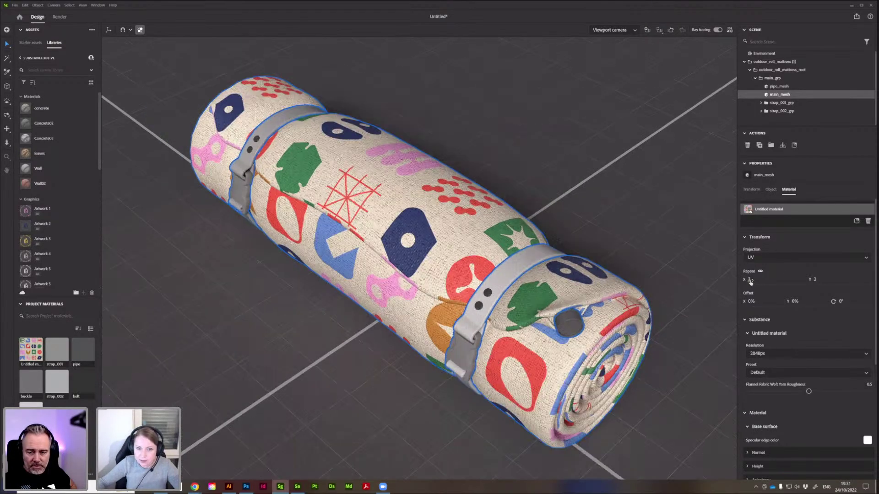
Set the fabric's repeat to 4.7 in X and Y and rotate the environment lighting around the roll.
{"action": "key", "text": "ctrl+z"}
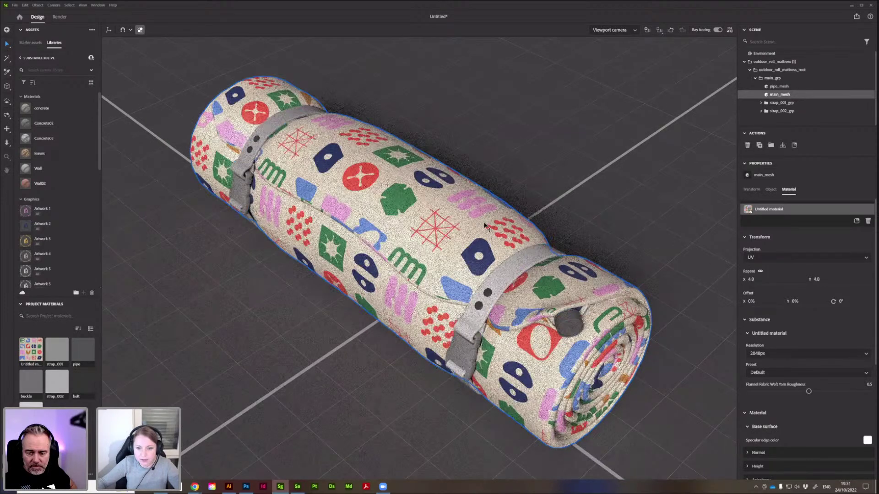
{"action": "key", "text": "ctrl+z"}
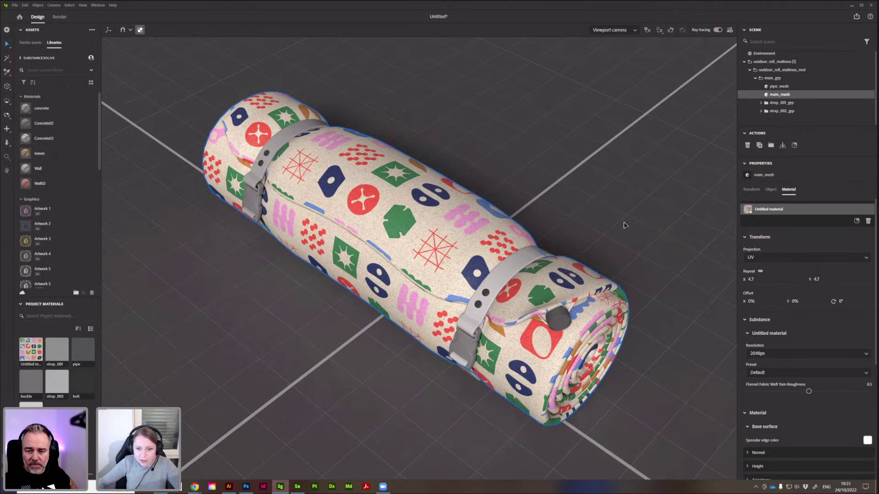
{"action": "mouse_move", "coordinate": [624, 225]}
{"action": "right_mouse_down", "text": "shift"}
{"action": "mouse_move", "coordinate": [636, 224]}
{"action": "mouse_move", "coordinate": [620, 245]}
{"action": "mouse_move", "coordinate": [613, 185]}
{"action": "right_mouse_up", "text": "shift"}
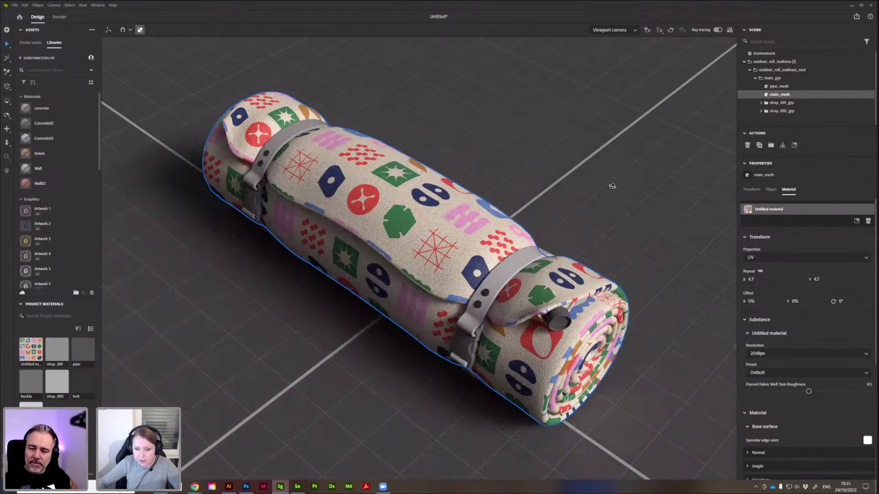
{"action": "right_click_drag", "start_coordinate": [630, 244], "coordinate": [545, 233]}
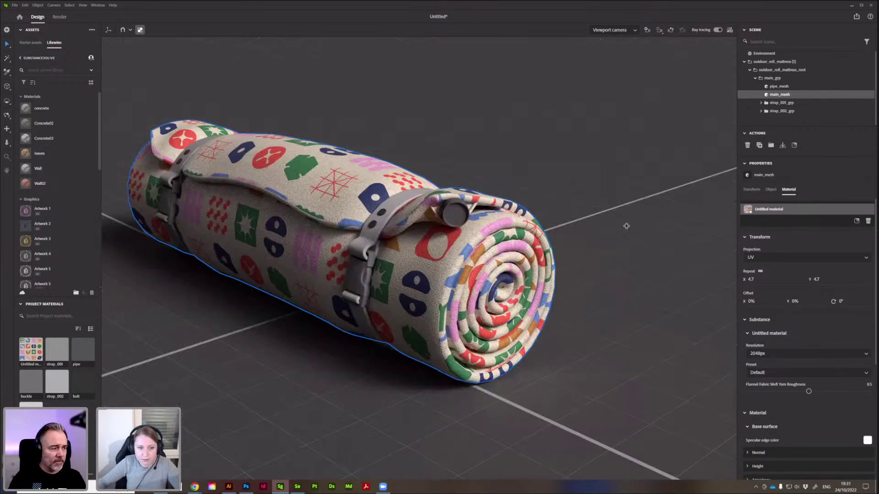
{"action": "scroll", "coordinate": [581, 222], "scroll_direction": "up", "scroll_amount": 3}
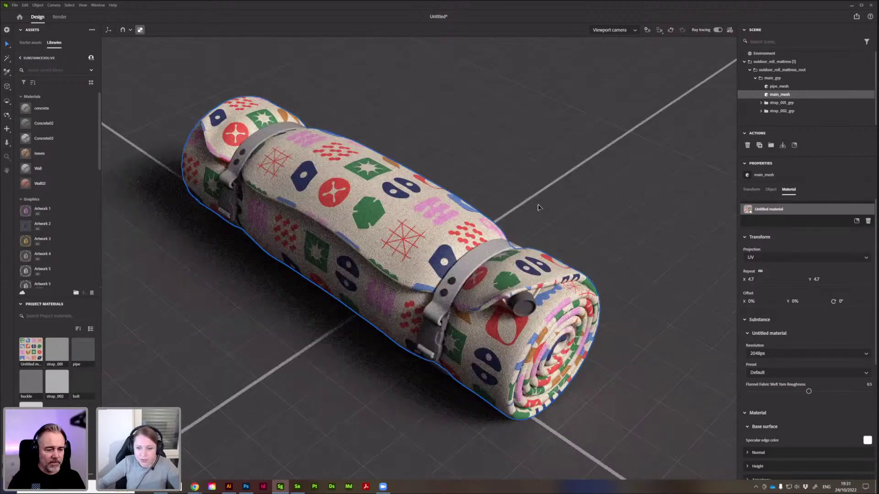
Duplicate the whole outdoor_roll_mattress group beside the original and add a camera framing both rolls.
{"action": "left_click", "coordinate": [538, 208]}
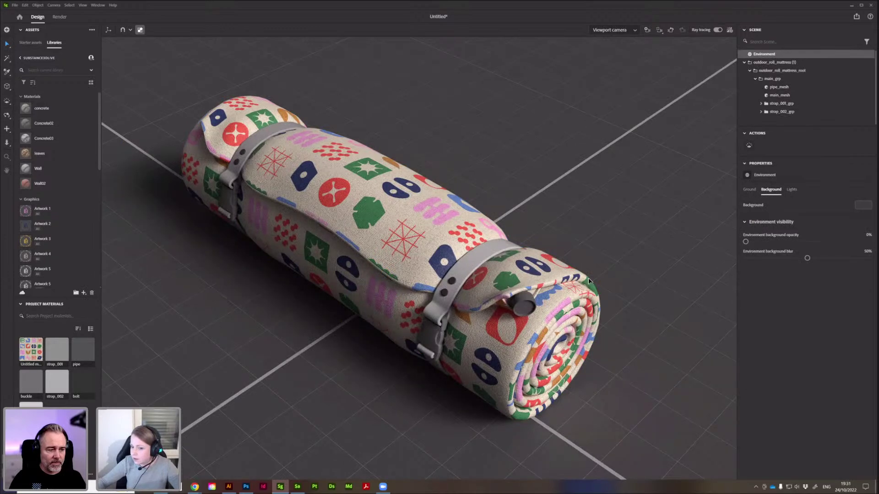
{"action": "left_click", "coordinate": [770, 63]}
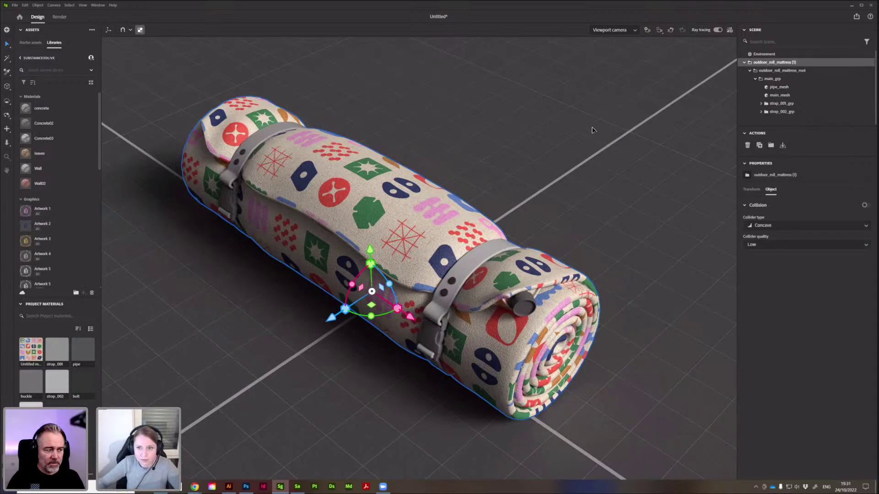
{"action": "key", "text": "ctrl+d"}
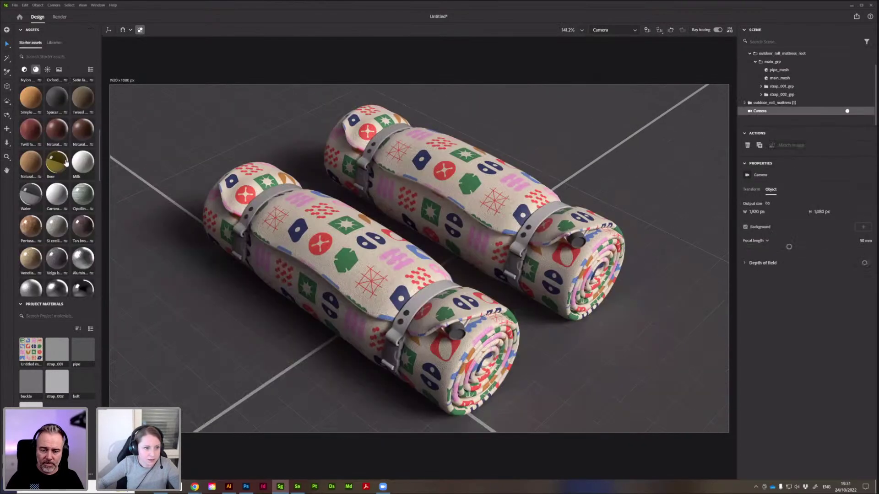
Add a plane from the basic shapes and enlarge it into a floor beneath both rolls.
{"action": "scroll", "coordinate": [67, 163], "scroll_direction": "up", "scroll_amount": 10}
{"action": "left_click", "coordinate": [83, 140]}
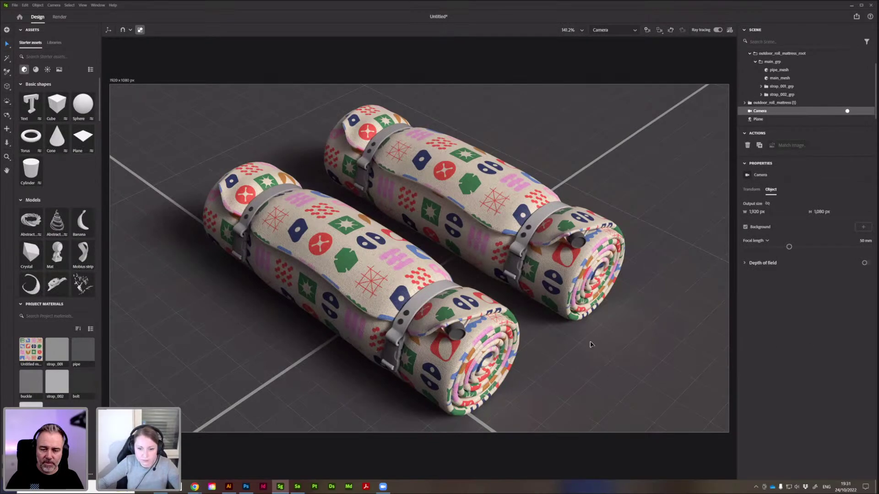
{"action": "left_click", "coordinate": [647, 267]}
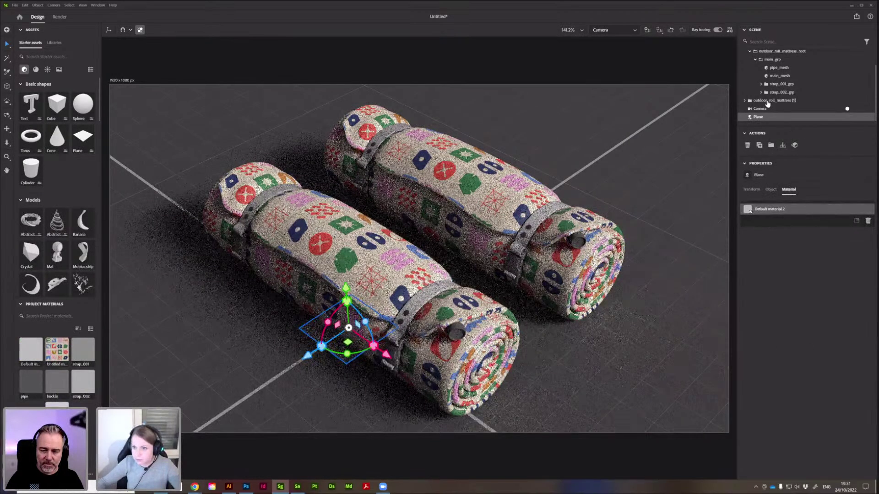
Set the camera's focal length to about 76 mm and space the two rolls apart within the frame.
{"action": "left_click", "coordinate": [767, 106]}
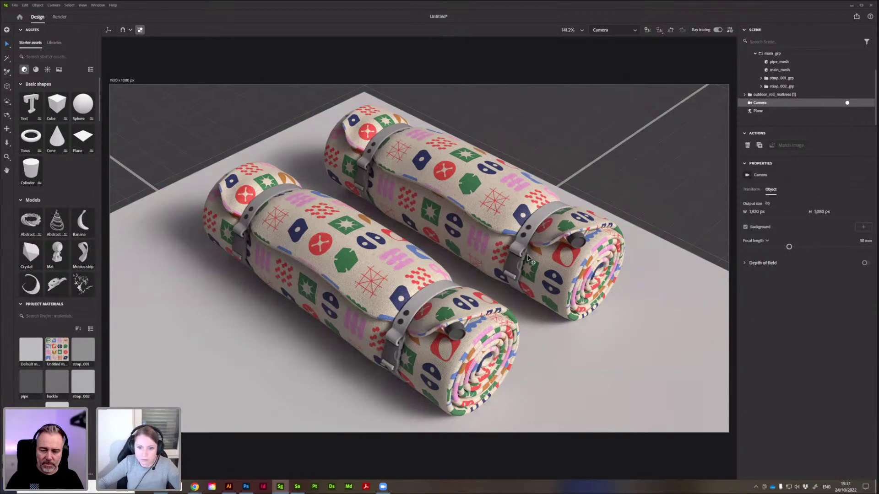
{"action": "left_click_drag", "start_coordinate": [788, 247], "coordinate": [792, 247]}
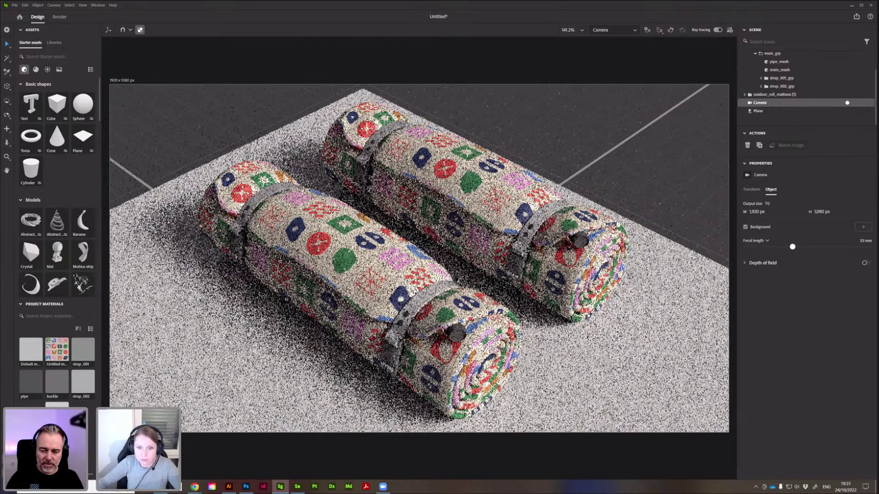
{"action": "key", "text": "ctrl+z"}
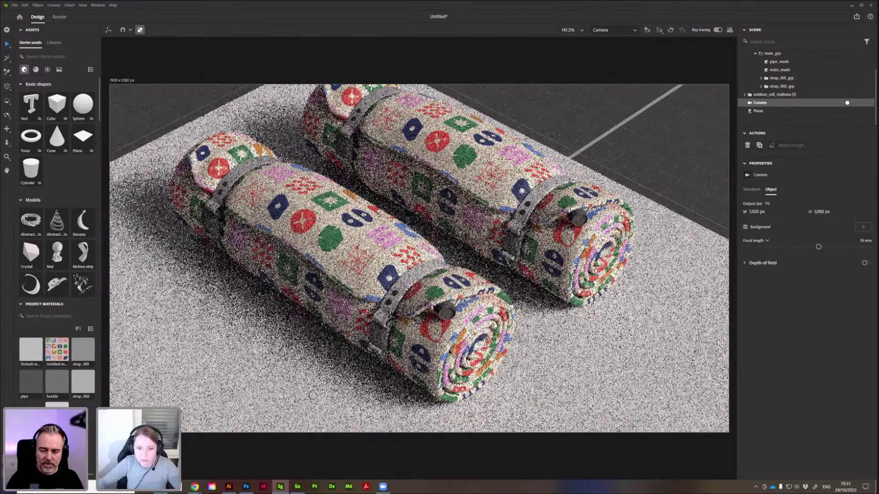
{"action": "left_click", "coordinate": [431, 324]}
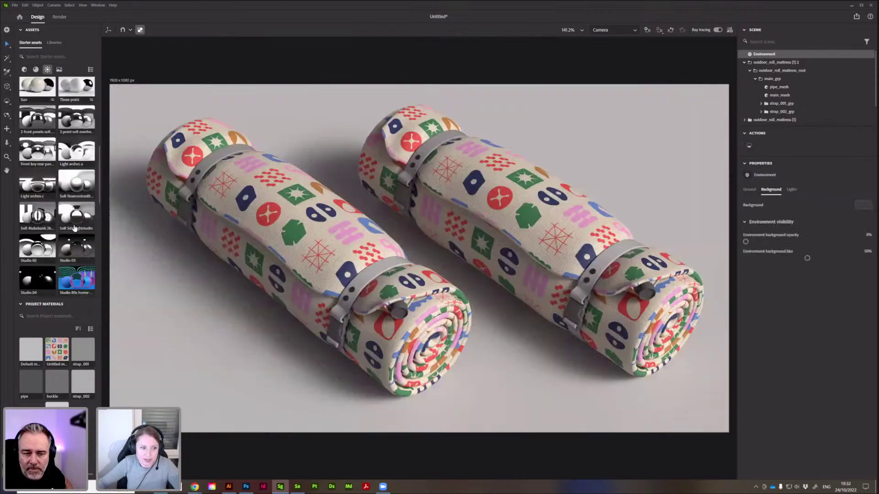
Light the scene with a different environment from the starter assets and rotate its lighting slightly.
{"action": "scroll", "coordinate": [77, 222], "scroll_direction": "up", "scroll_amount": 3}
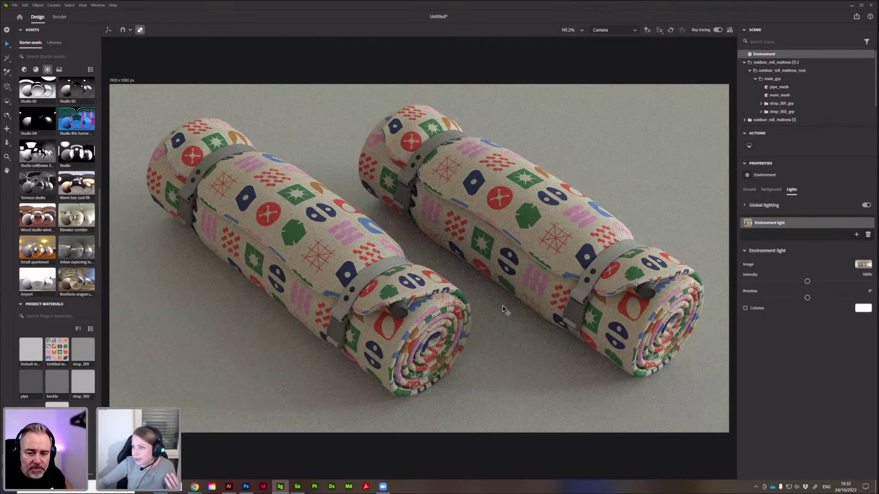
{"action": "right_click_drag", "start_coordinate": [501, 325], "coordinate": [498, 324], "text": "shift"}
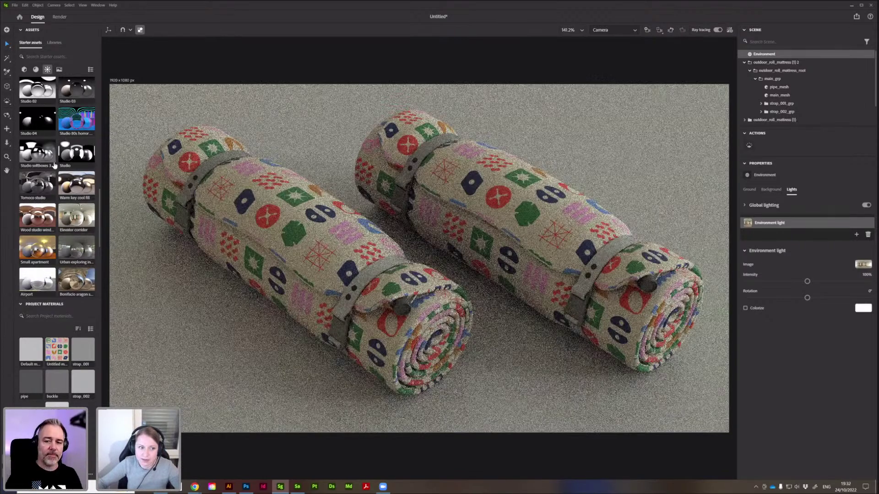
{"action": "scroll", "coordinate": [59, 137], "scroll_direction": "up", "scroll_amount": 2}
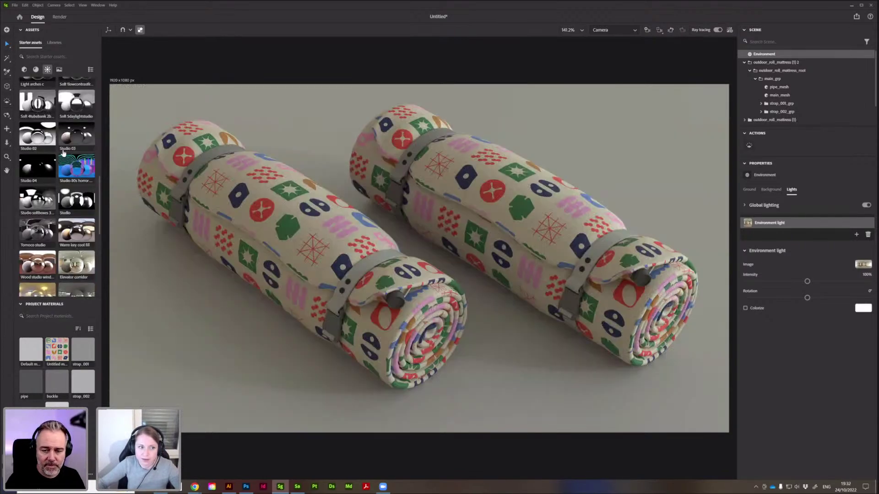
Apply the library color #CAC1AE to the floor plane and set its roughness to 0.04.
{"action": "scroll", "coordinate": [63, 153], "scroll_direction": "up", "scroll_amount": 1}
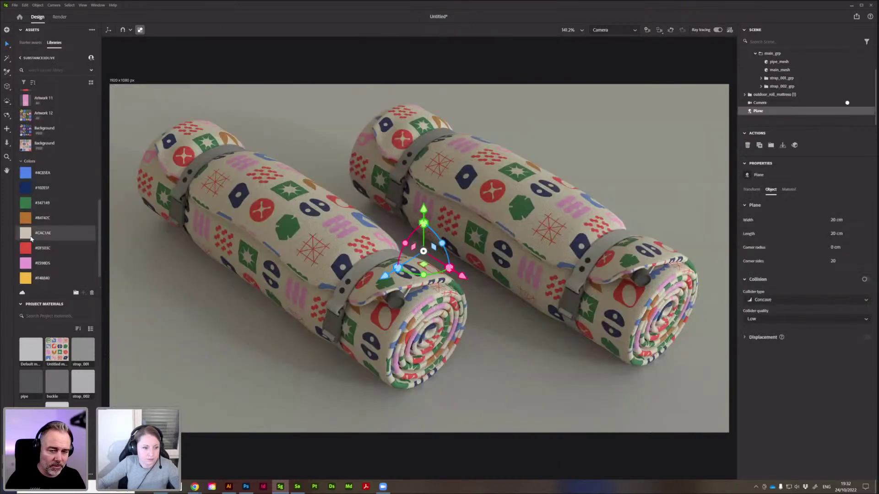
{"action": "scroll", "coordinate": [28, 216], "scroll_direction": "down", "scroll_amount": 1}
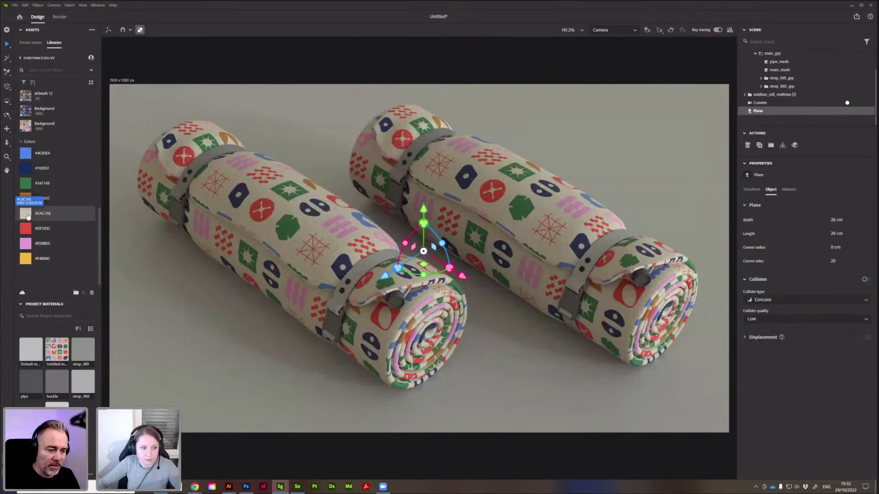
{"action": "left_click_drag", "start_coordinate": [27, 216], "coordinate": [700, 138]}
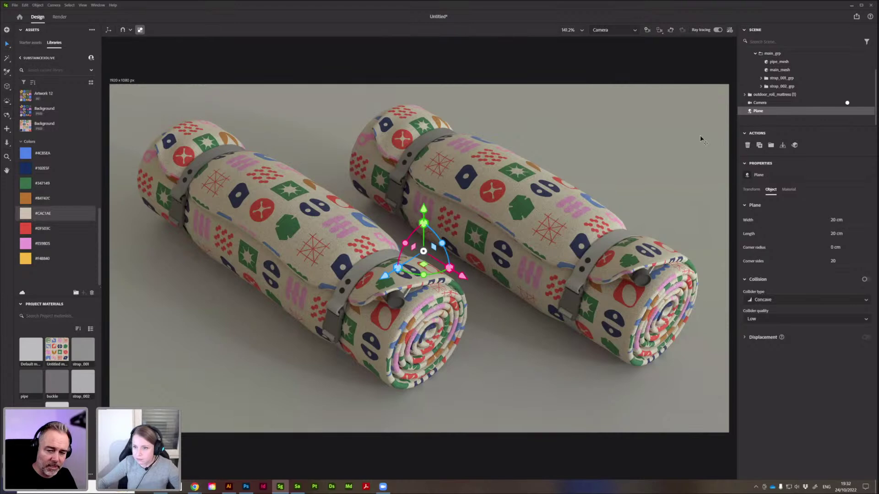
{"action": "left_click", "coordinate": [788, 189]}
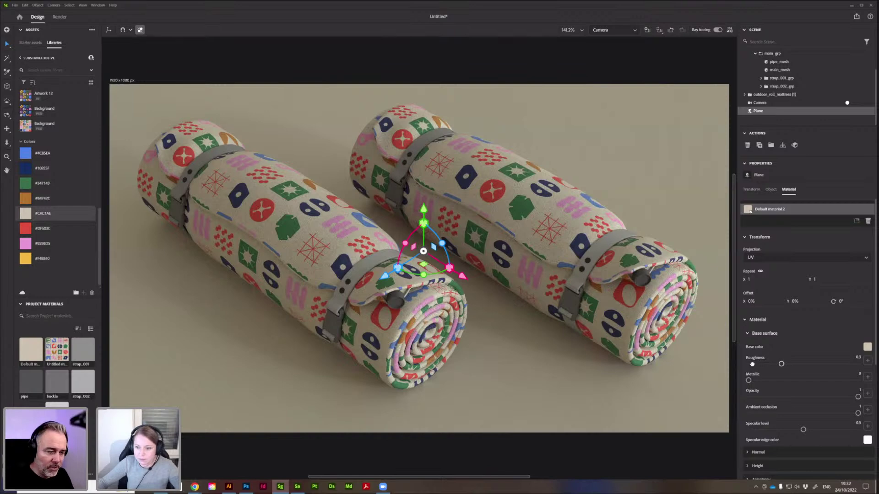
{"action": "left_click_drag", "start_coordinate": [781, 364], "coordinate": [775, 364]}
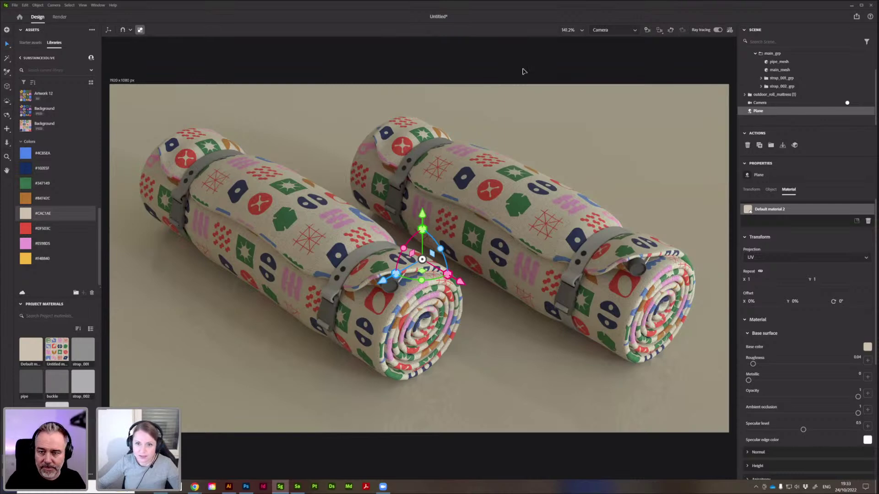
Clear the selection, turn off ray tracing for the viewport and switch to Substance 3D Sampler.
{"action": "left_click", "coordinate": [207, 162]}
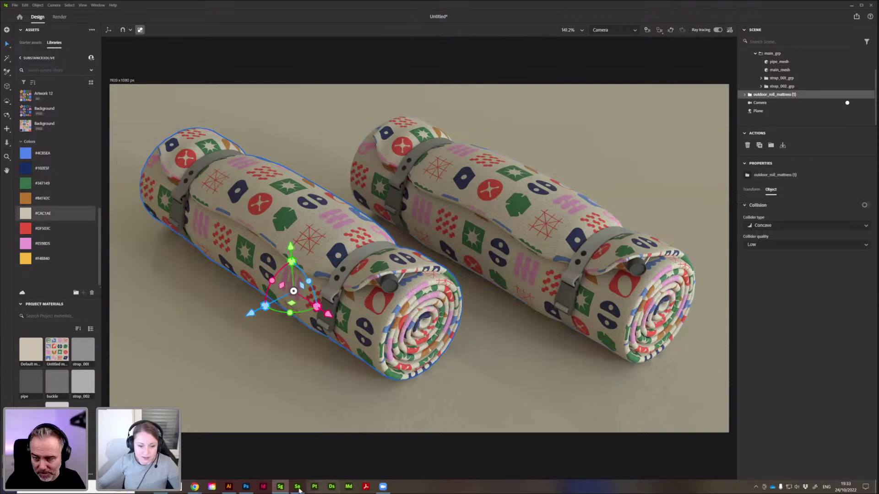
{"action": "left_click", "coordinate": [369, 446]}
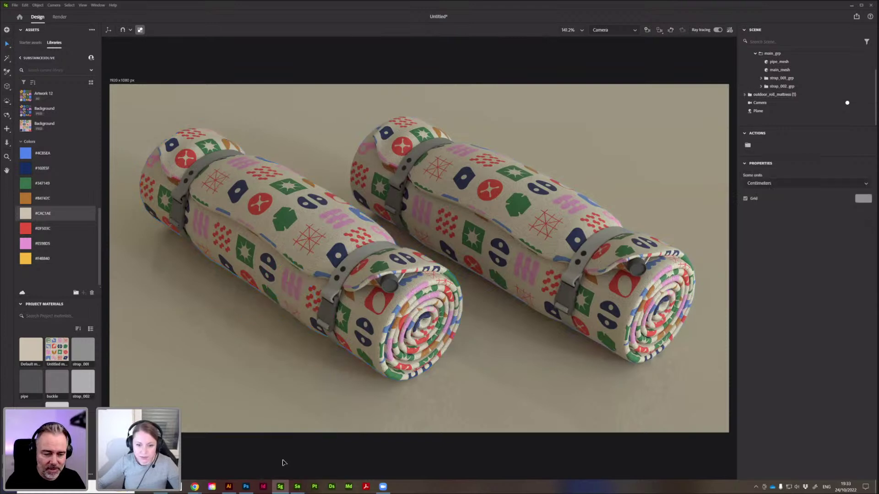
{"action": "mouse_move", "coordinate": [297, 491]}
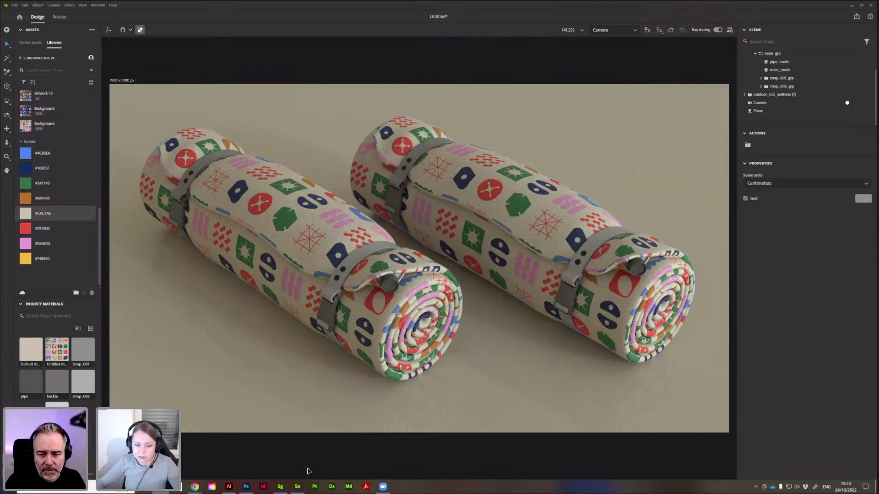
{"action": "left_click", "coordinate": [718, 31]}
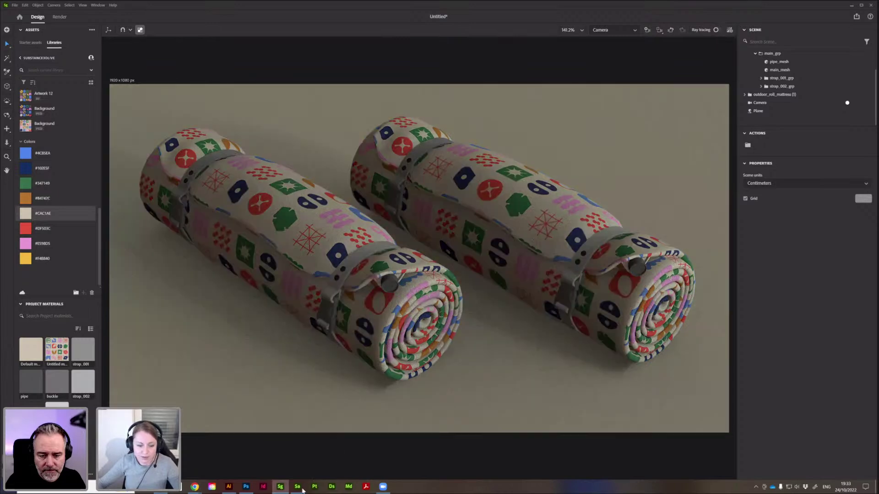
{"action": "left_click", "coordinate": [297, 487]}
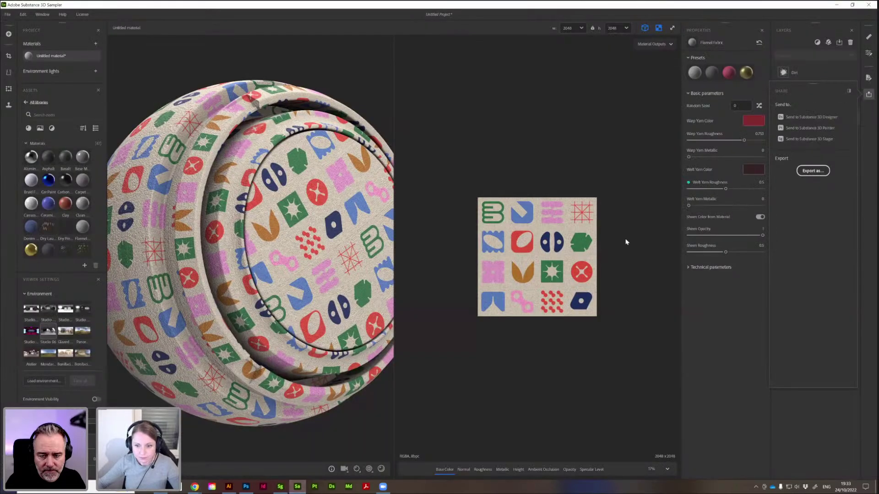
Add the image patterns-02.png as a layer between Dirt and patterns-01.png and set its output usage to Base Color.
{"action": "left_click", "coordinate": [869, 95]}
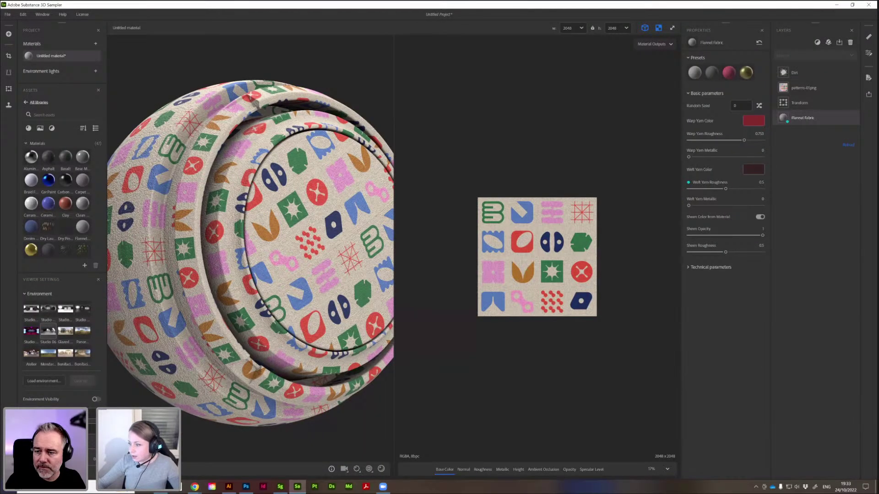
{"action": "left_click_drag", "start_coordinate": [787, 178], "coordinate": [802, 153]}
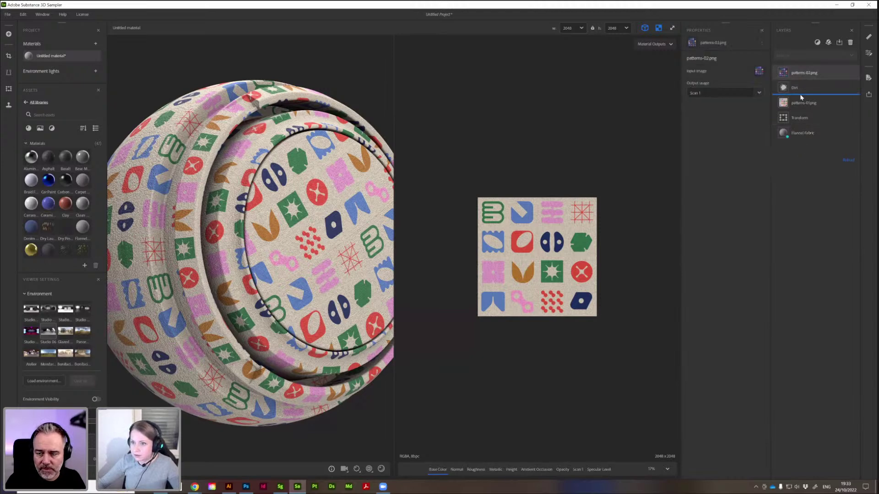
{"action": "left_click_drag", "start_coordinate": [801, 97], "coordinate": [802, 92]}
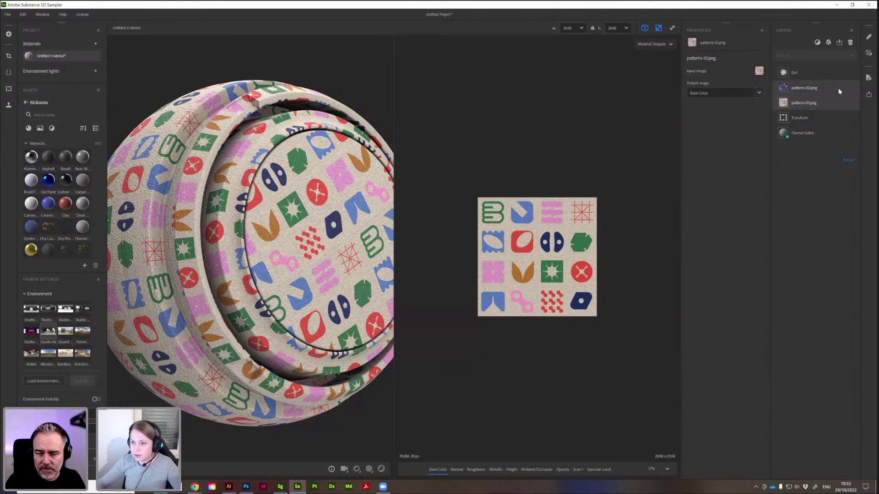
{"action": "left_click", "coordinate": [759, 94]}
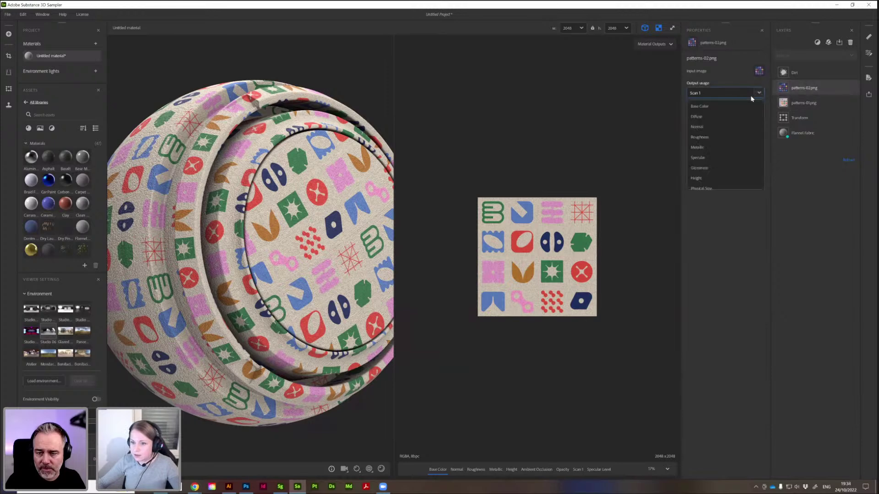
{"action": "left_click", "coordinate": [709, 106]}
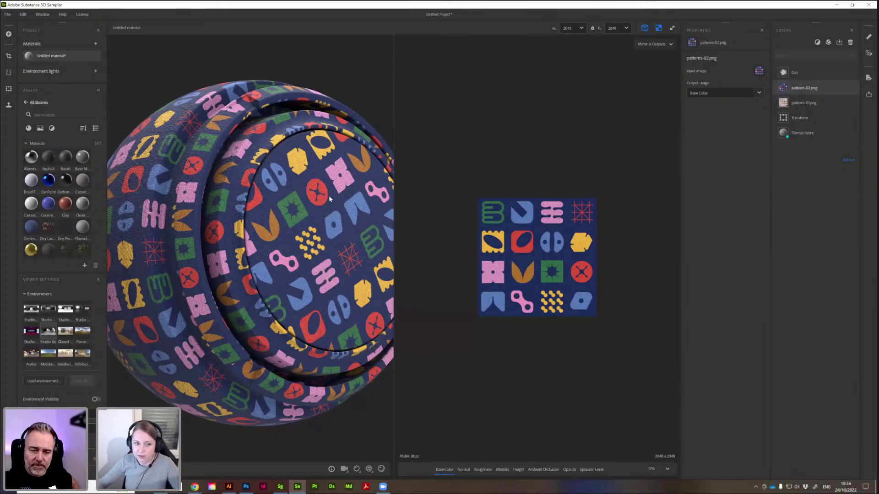
Inspect the new pattern up close, delete the patterns-01.png layer and select the patterns-02.png layer.
{"action": "left_click_drag", "start_coordinate": [341, 200], "coordinate": [329, 207]}
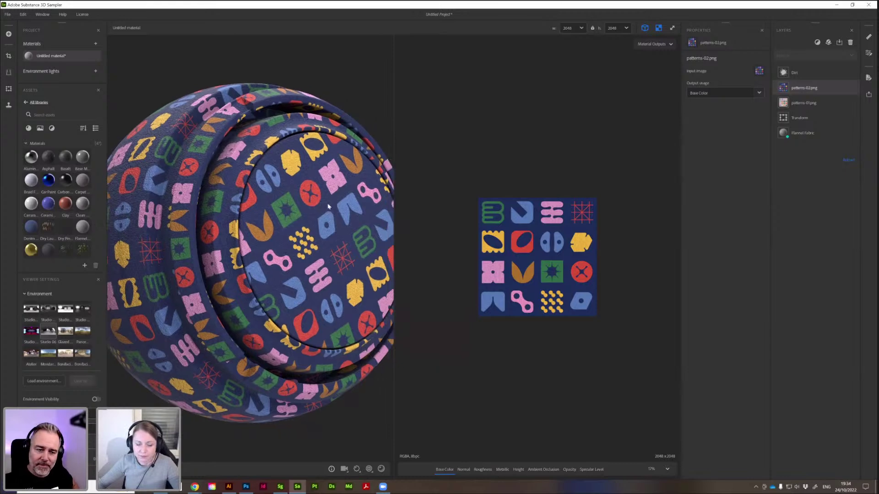
{"action": "scroll", "coordinate": [328, 207], "scroll_direction": "up", "scroll_amount": 5}
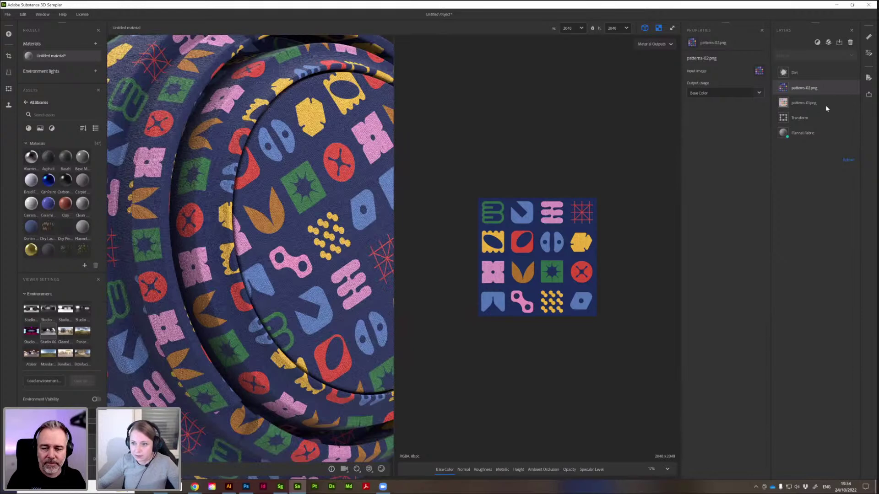
{"action": "left_click", "coordinate": [815, 103]}
{"action": "key", "text": "Delete"}
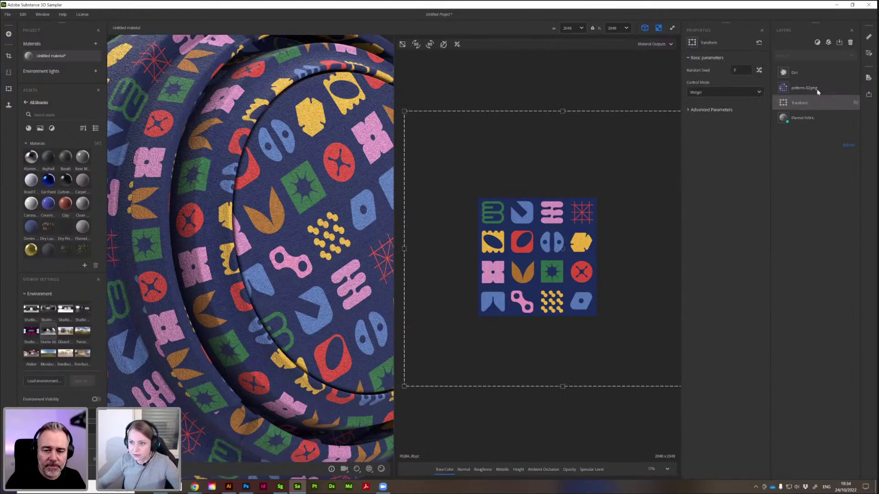
{"action": "left_click", "coordinate": [817, 89]}
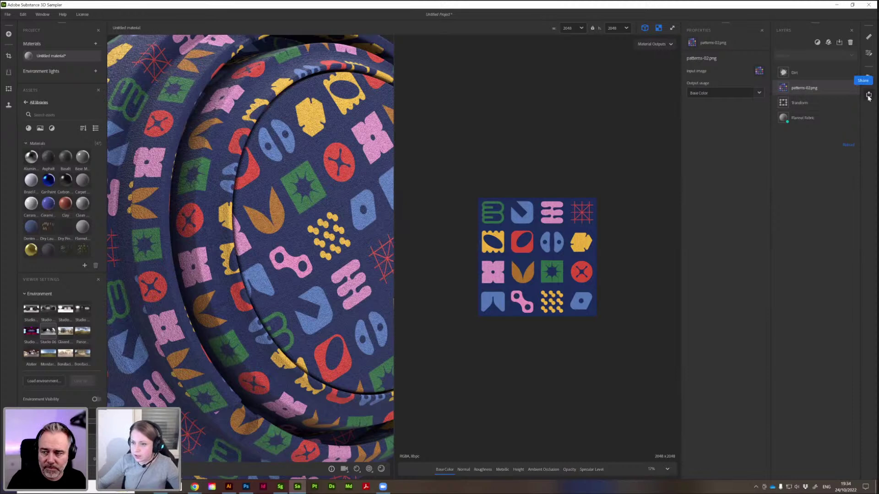
Select the second roll's main_mesh in Substance 3D Stager, send it the new pattern material from Sampler and return to Stager.
{"action": "left_click", "coordinate": [280, 486]}
{"action": "left_click", "coordinate": [526, 266]}
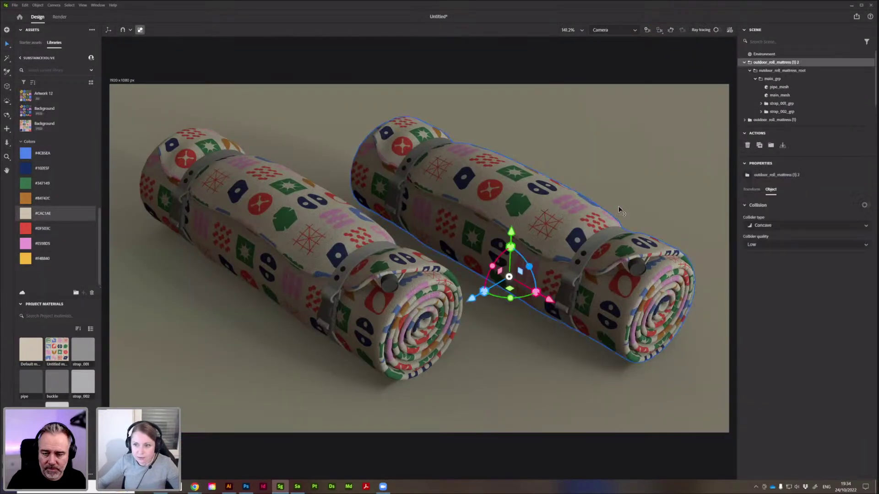
{"action": "left_click", "coordinate": [781, 95]}
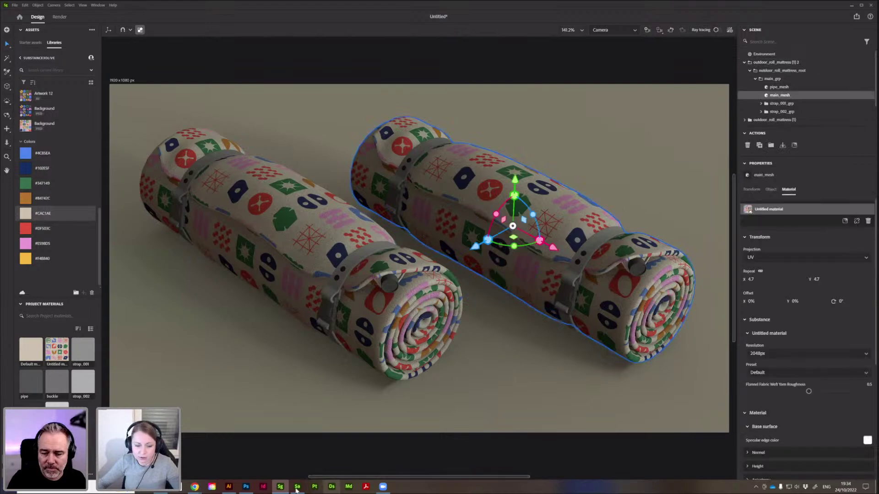
{"action": "left_click", "coordinate": [297, 486]}
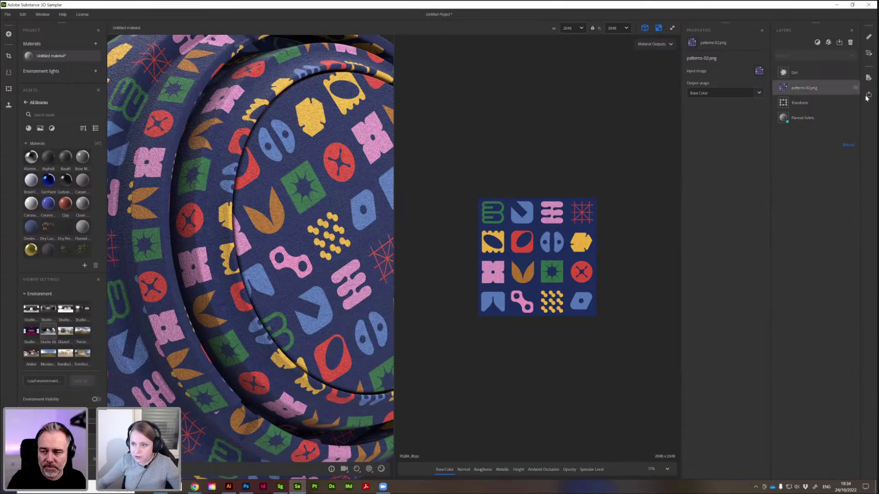
{"action": "left_click", "coordinate": [810, 139]}
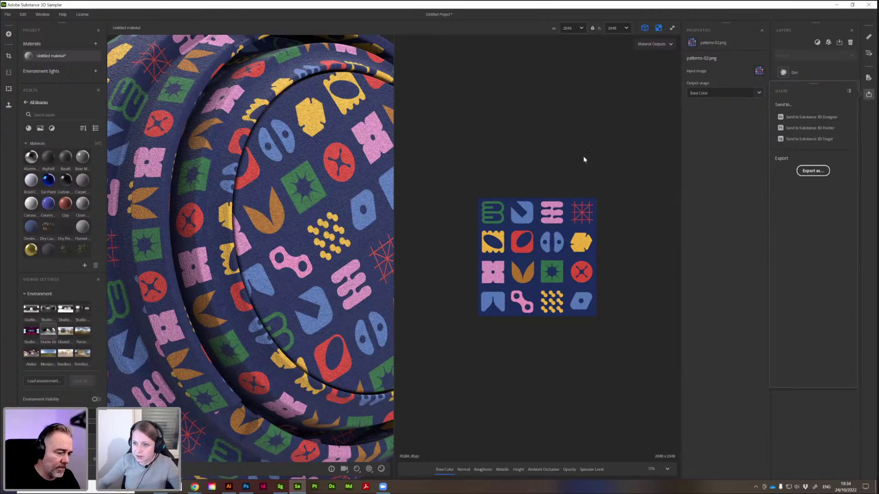
{"action": "left_click", "coordinate": [868, 93]}
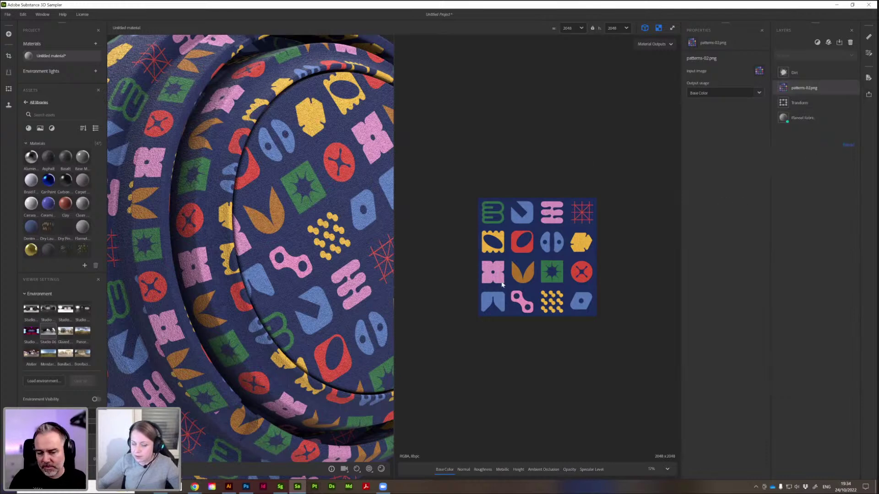
{"action": "left_click", "coordinate": [280, 486]}
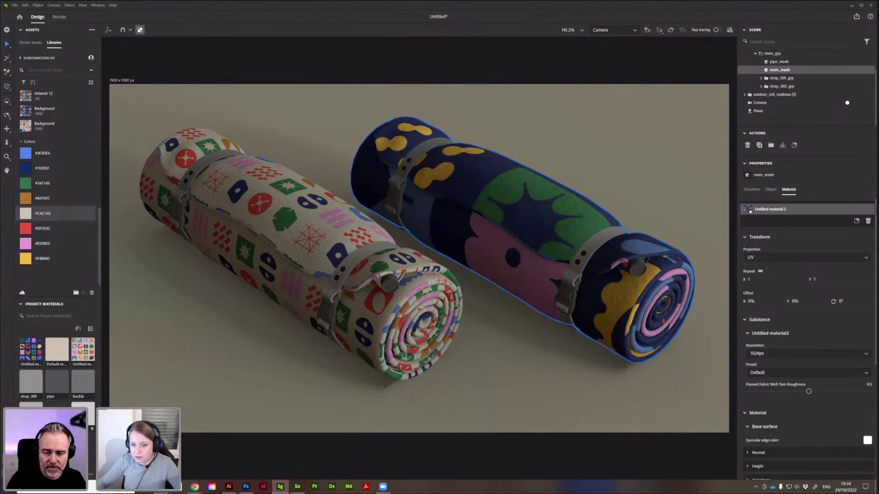
Set the navy pattern material's repeat to 3.7 on X and Y and its resolution to 2048px.
{"action": "left_click_drag", "start_coordinate": [749, 279], "coordinate": [767, 280]}
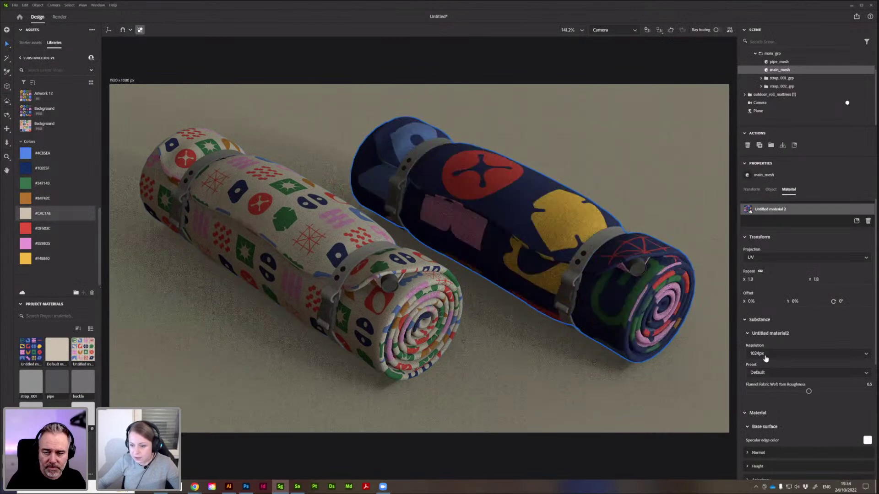
{"action": "left_click", "coordinate": [765, 358]}
{"action": "left_click", "coordinate": [769, 402]}
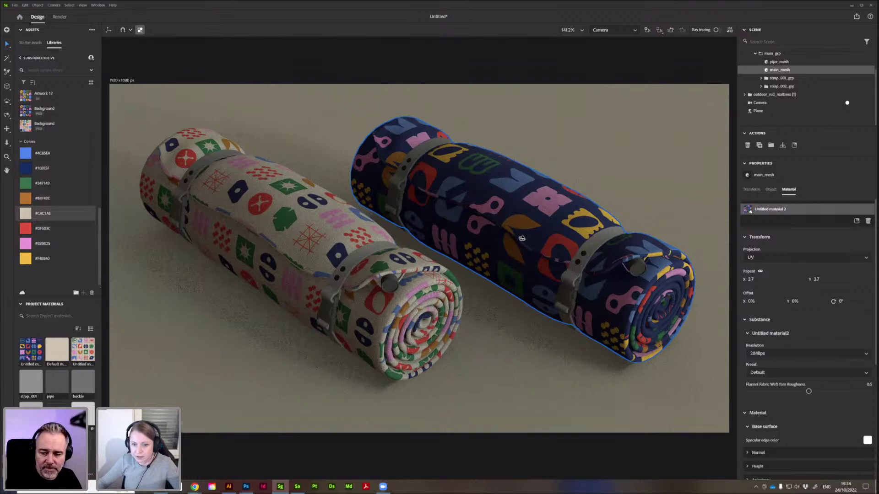
Turn on ray tracing for the viewport and frame both rolls from farther away.
{"action": "right_click_drag", "start_coordinate": [517, 229], "coordinate": [530, 252]}
{"action": "mouse_move", "coordinate": [529, 369]}
{"action": "right_mouse_down"}
{"action": "mouse_move", "coordinate": [487, 254]}
{"action": "mouse_move", "coordinate": [344, 187]}
{"action": "right_mouse_up"}
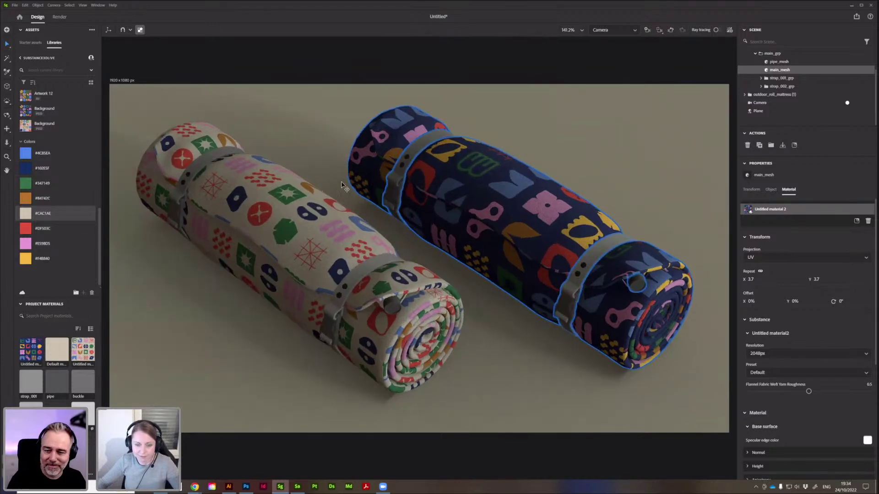
{"action": "left_click", "coordinate": [716, 30]}
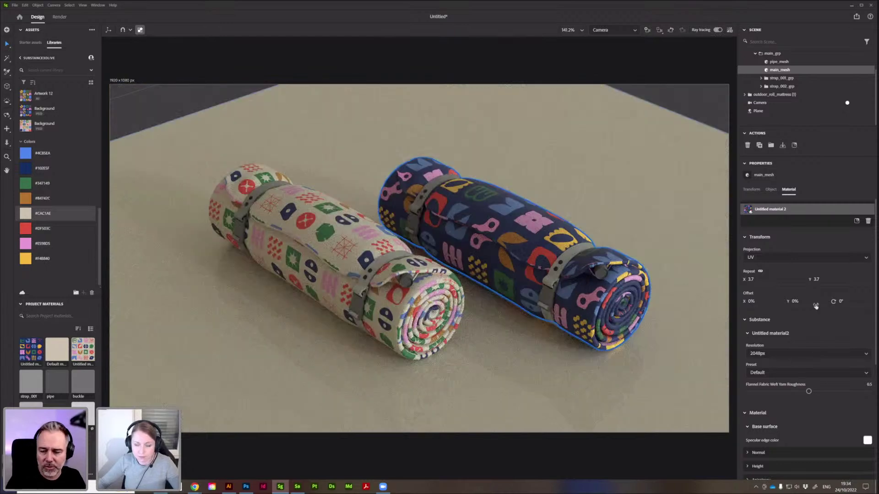
{"action": "middle_click_drag", "start_coordinate": [726, 300], "coordinate": [709, 250]}
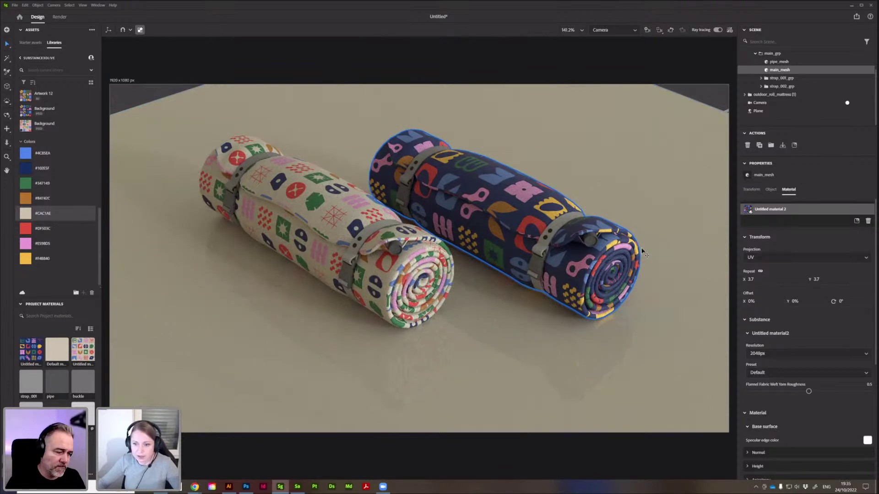
Duplicate the floor plane, stand the copy upright as a wall behind the rolls and view the scene through Camera.
{"action": "left_click_drag", "start_coordinate": [641, 252], "coordinate": [633, 257]}
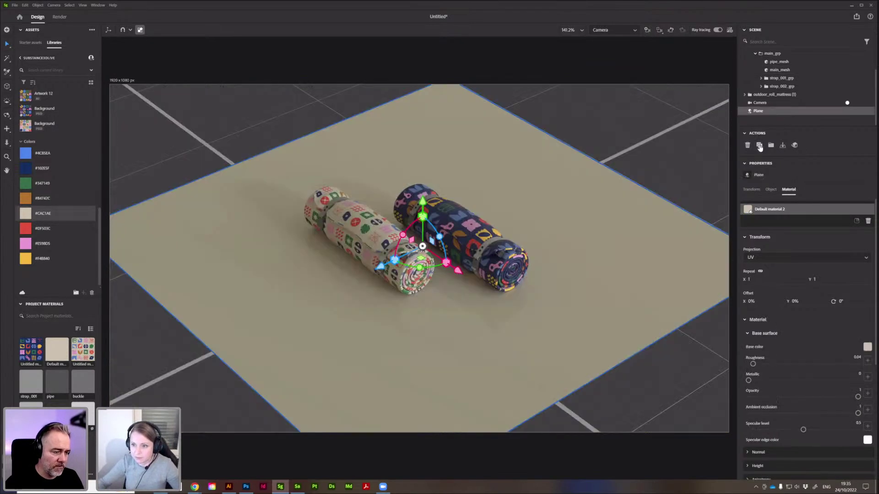
{"action": "left_click", "coordinate": [442, 249], "text": "shift"}
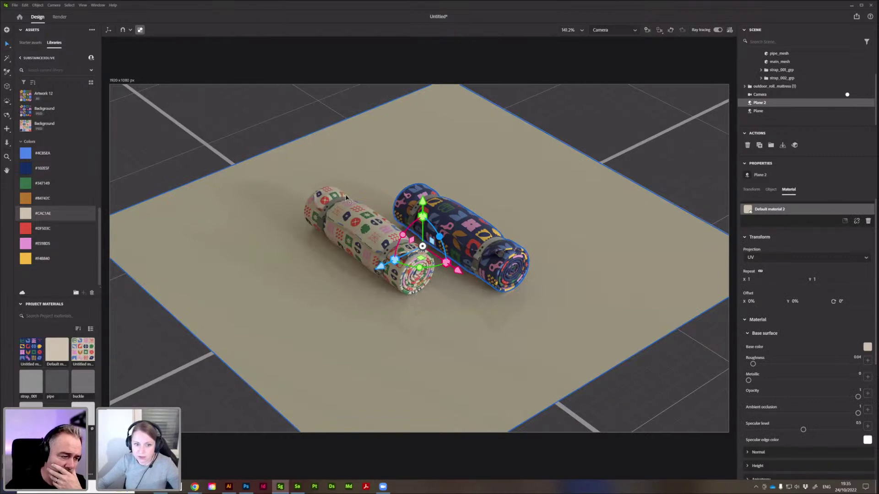
{"action": "left_click_drag", "start_coordinate": [440, 236], "coordinate": [606, 44]}
{"action": "left_click", "coordinate": [605, 35]}
{"action": "left_click", "coordinate": [608, 56]}
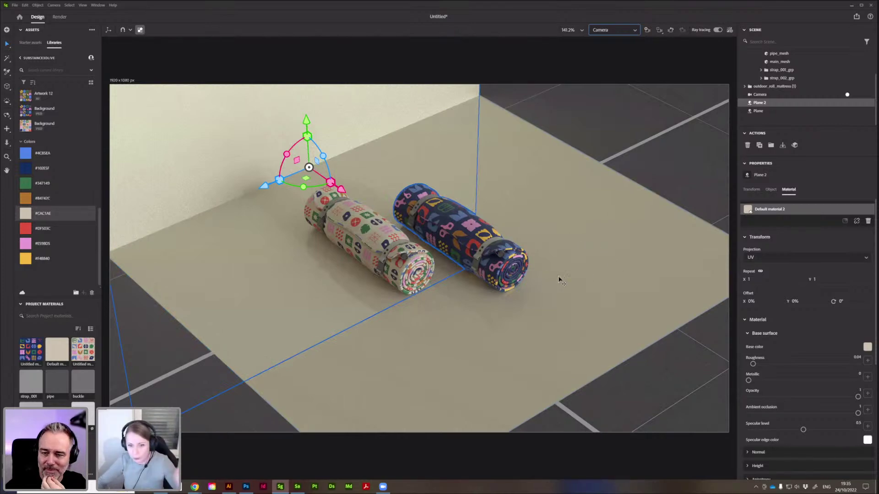
Frame both rolls more closely, set the floor plane's roughness to 0.08 and clear the selection.
{"action": "scroll", "coordinate": [570, 245], "scroll_direction": "up", "scroll_amount": 2}
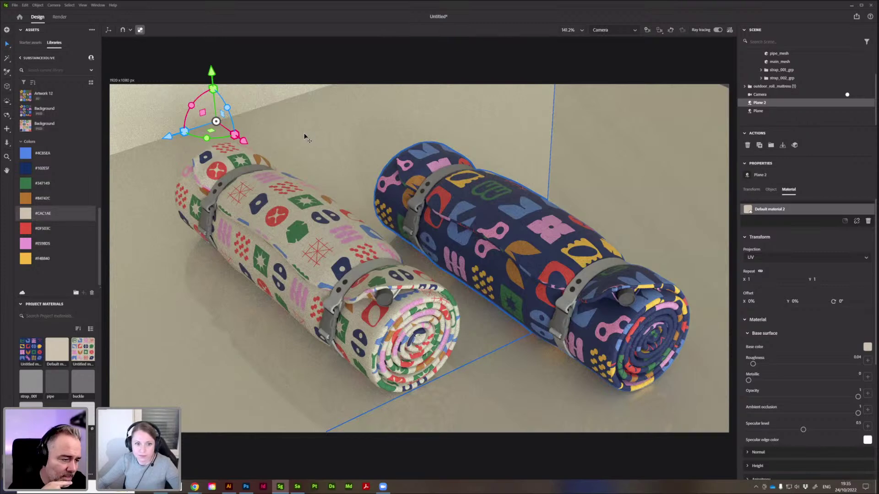
{"action": "middle_click_drag", "start_coordinate": [304, 137], "coordinate": [295, 133]}
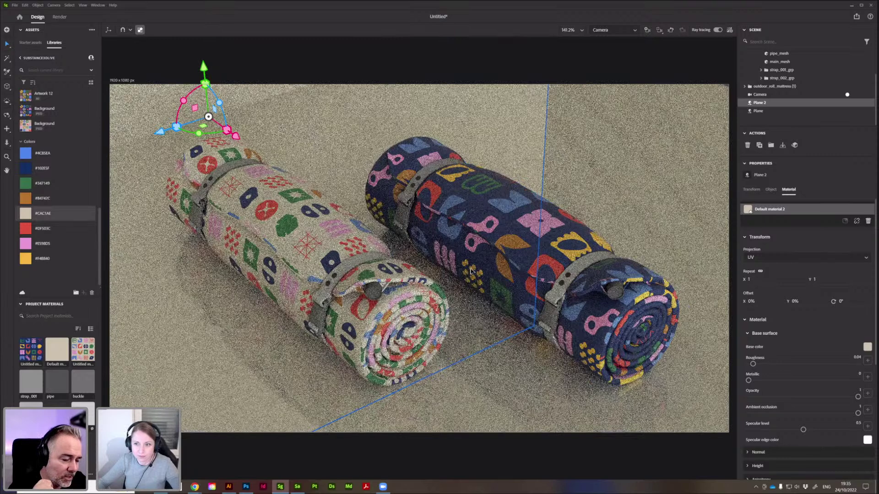
{"action": "left_click", "coordinate": [500, 421]}
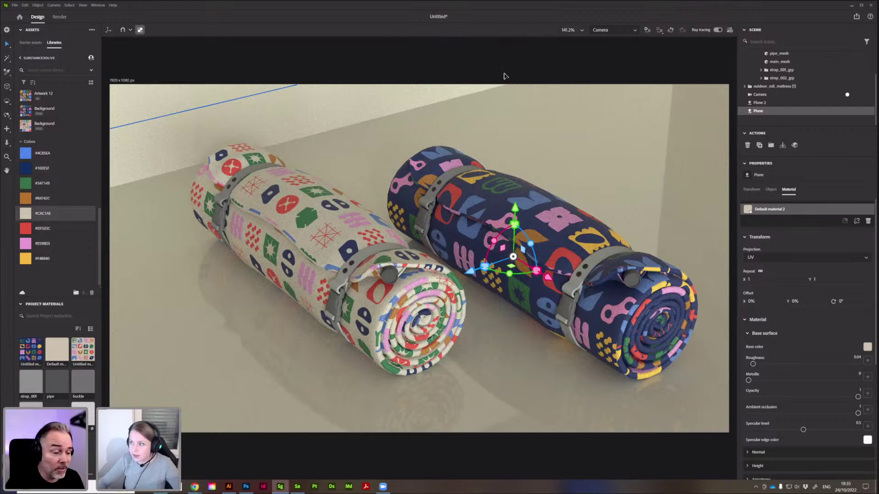
{"action": "left_click_drag", "start_coordinate": [753, 364], "coordinate": [757, 363]}
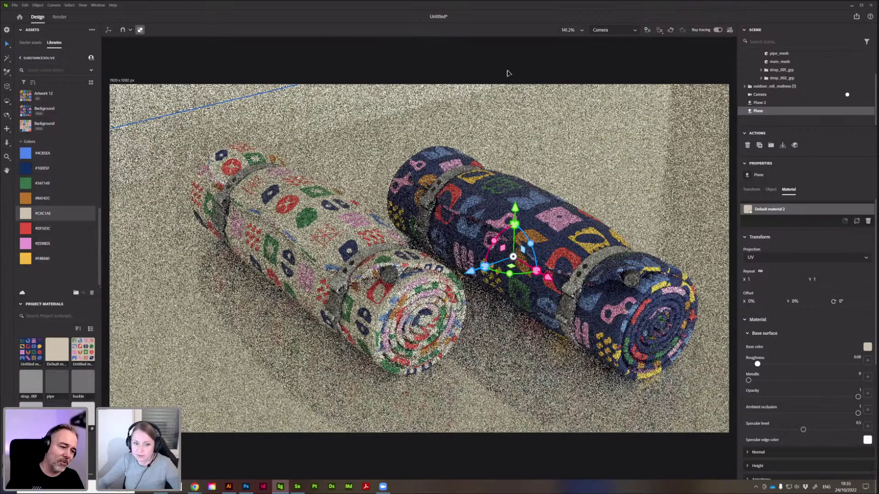
{"action": "left_click", "coordinate": [506, 72]}
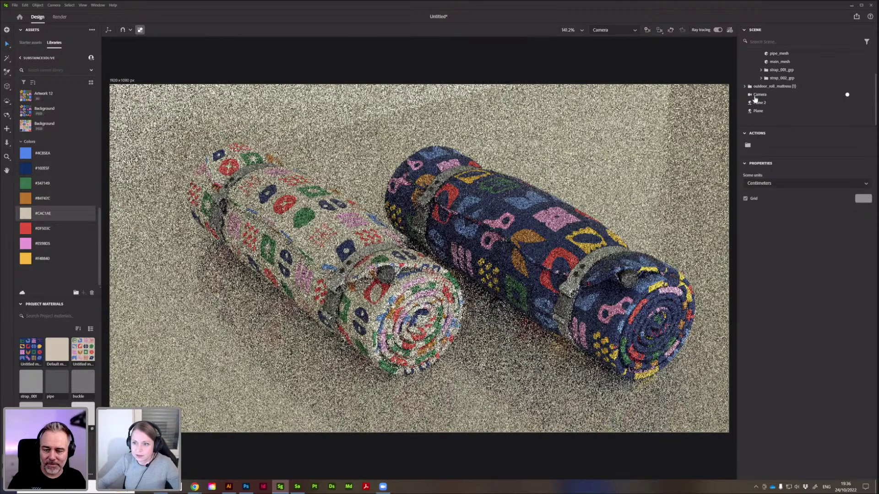
Switch to the viewport camera, focus on the cream roll's pipe_mesh and apply the red library color to it.
{"action": "left_click", "coordinate": [774, 86]}
{"action": "left_click", "coordinate": [772, 103]}
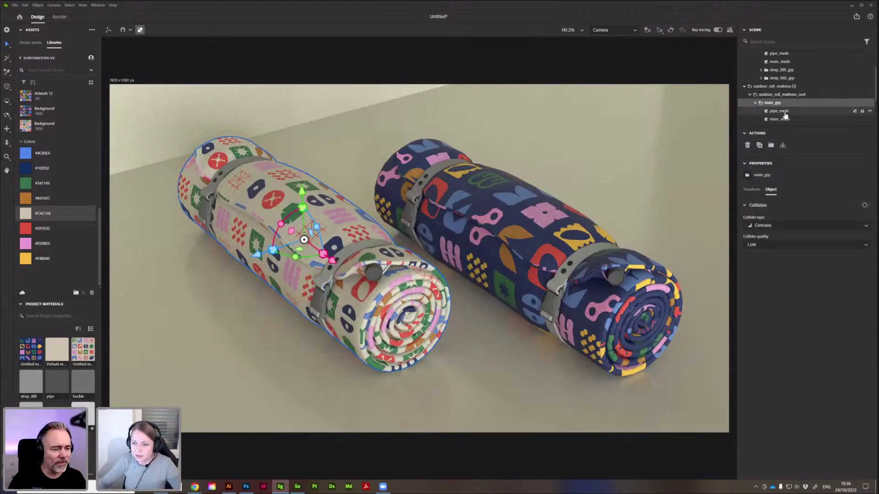
{"action": "left_click", "coordinate": [783, 112]}
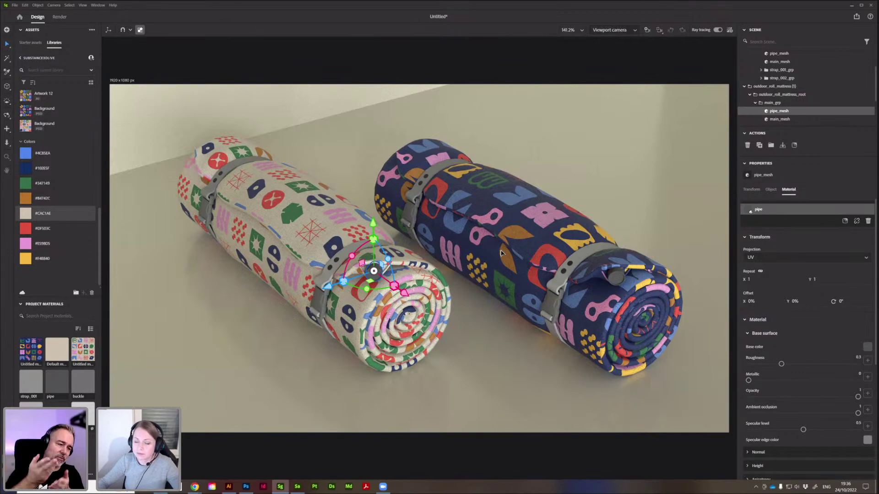
{"action": "key", "text": "f"}
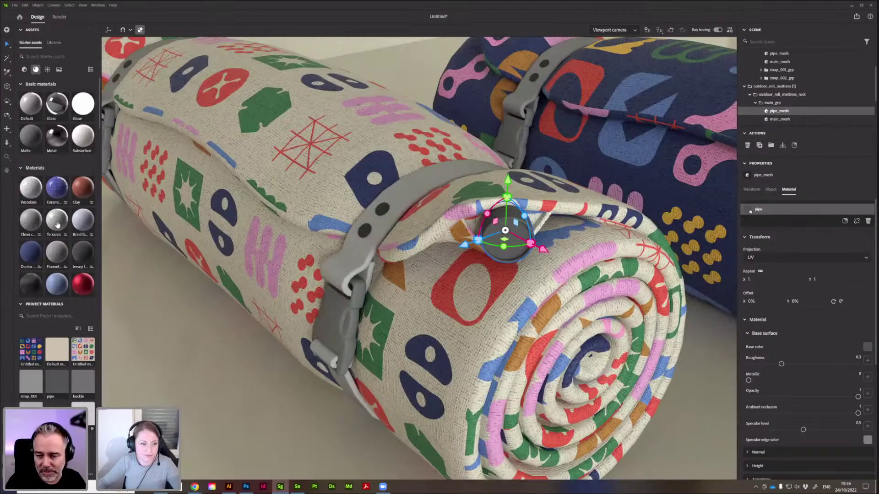
{"action": "scroll", "coordinate": [58, 224], "scroll_direction": "down", "scroll_amount": 6}
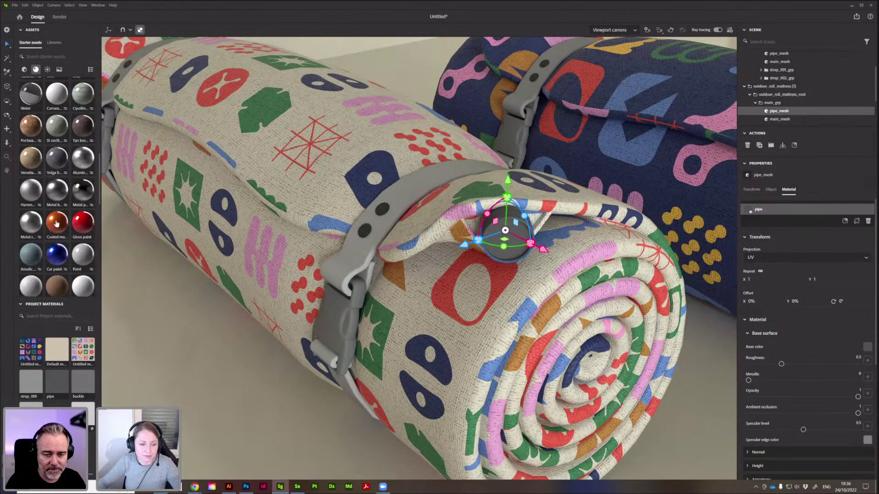
{"action": "scroll", "coordinate": [59, 219], "scroll_direction": "up", "scroll_amount": 8}
{"action": "scroll", "coordinate": [60, 217], "scroll_direction": "up", "scroll_amount": 1}
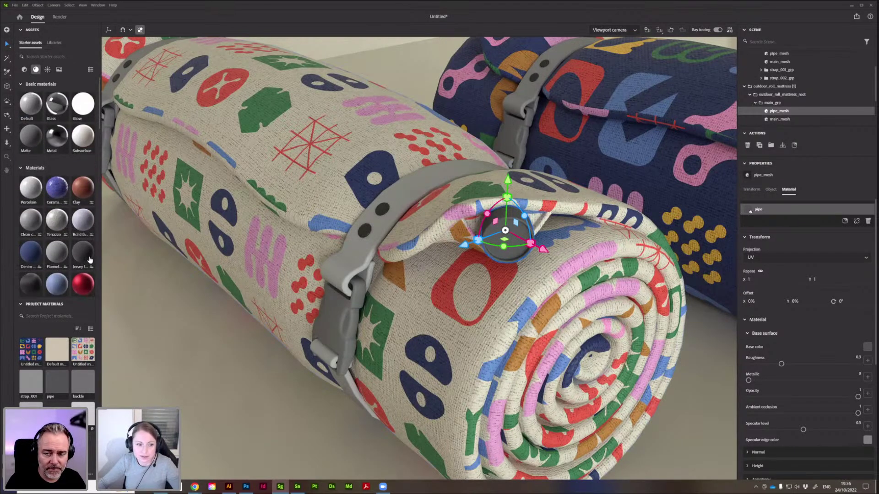
{"action": "left_click", "coordinate": [54, 42]}
{"action": "left_click", "coordinate": [46, 232]}
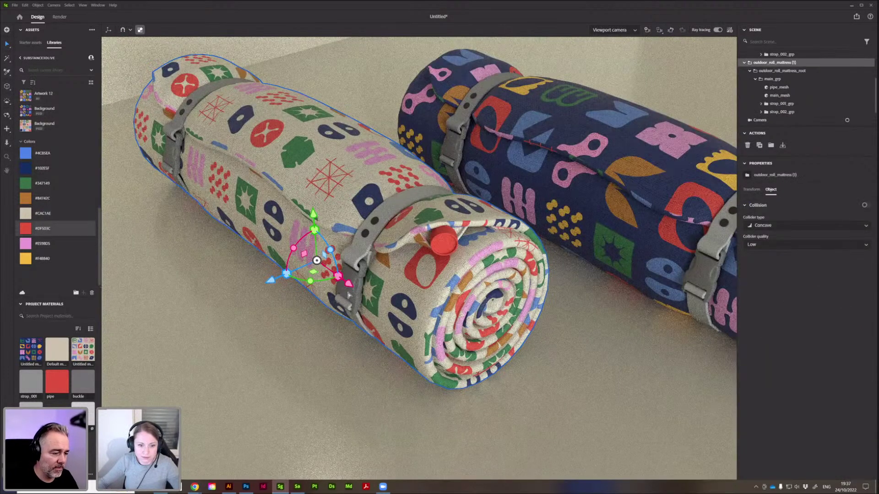
Sample the red pipe material and apply it to the strap buckles on the cream roll.
{"action": "double_click", "coordinate": [359, 284]}
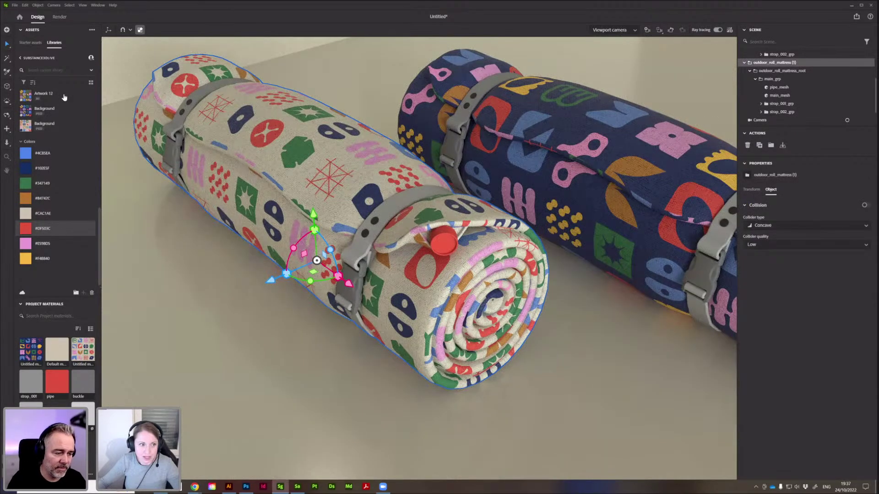
{"action": "left_click", "coordinate": [7, 72]}
{"action": "left_click", "coordinate": [442, 241]}
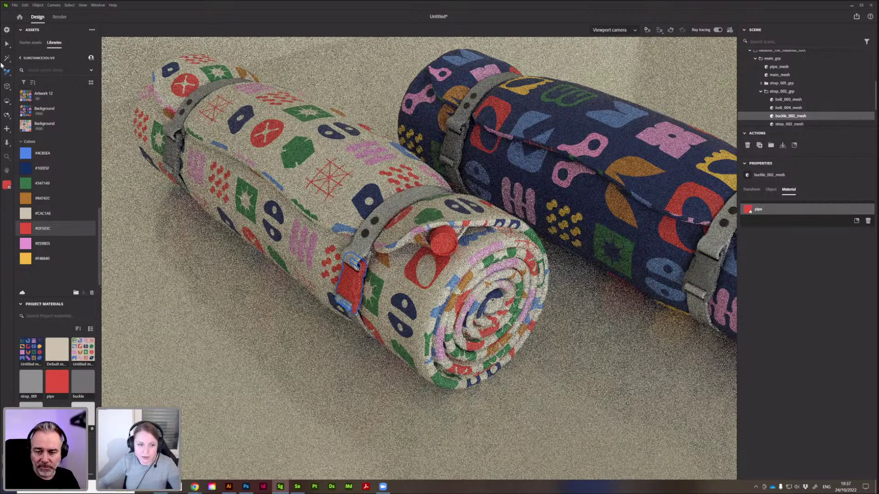
{"action": "key", "text": "v"}
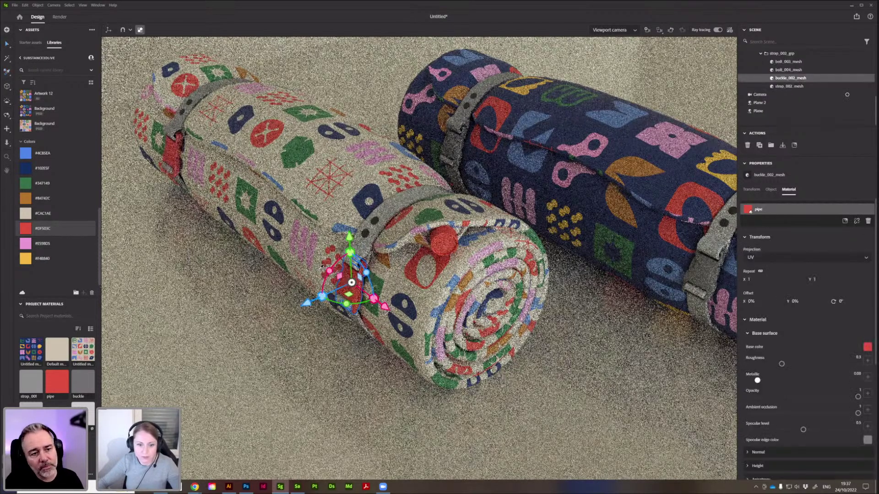
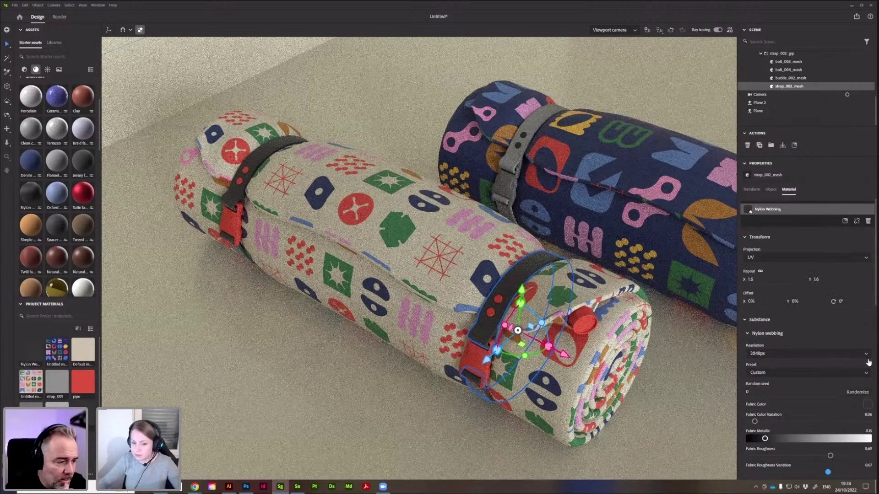
Set the fabric color of the cream roll's Nylon Webbing strap material to the beige library color #CAC1AE.
{"action": "scroll", "coordinate": [868, 362], "scroll_direction": "down", "scroll_amount": 1}
{"action": "left_click", "coordinate": [868, 361]}
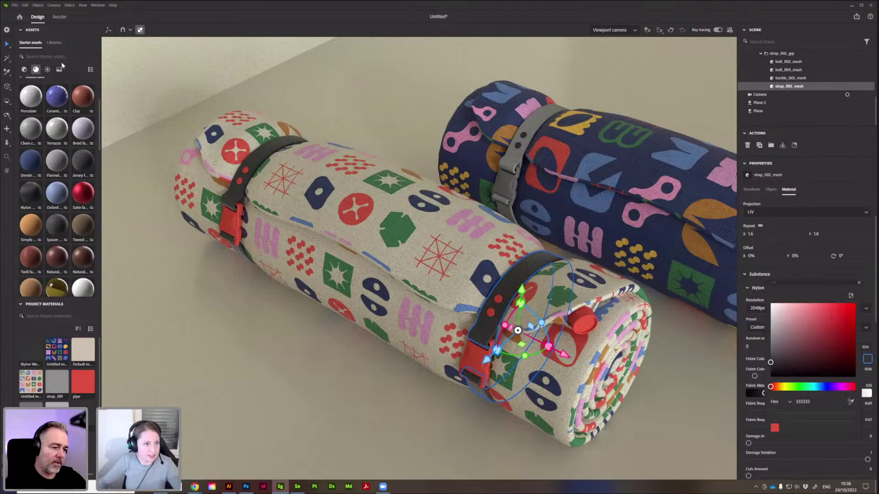
{"action": "left_click", "coordinate": [59, 45]}
{"action": "left_click_drag", "start_coordinate": [25, 213], "coordinate": [868, 361]}
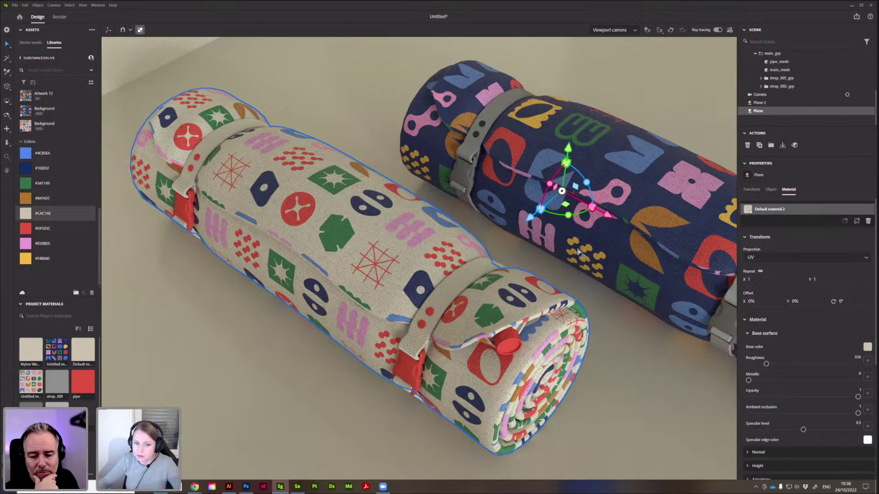
Unlink the Nylon Webbing material on the navy roll's front strap from the cream roll's straps.
{"action": "scroll", "coordinate": [579, 253], "scroll_direction": "down", "scroll_amount": 2}
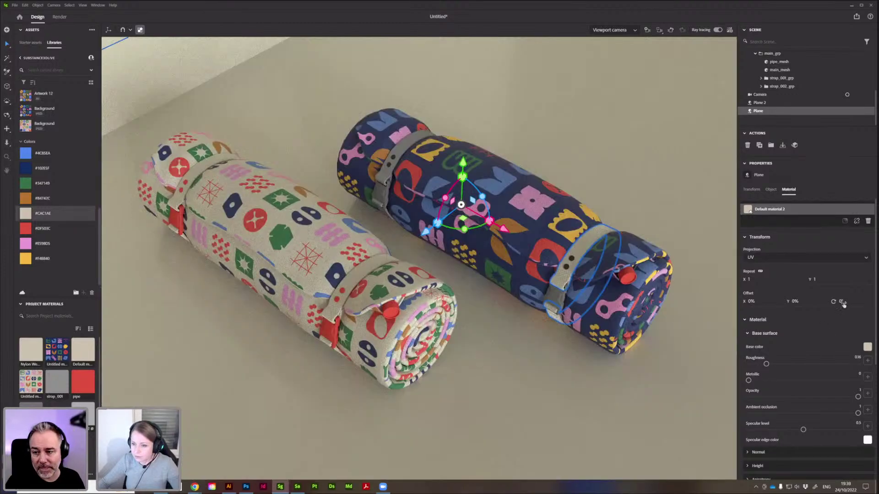
{"action": "left_click", "coordinate": [650, 306]}
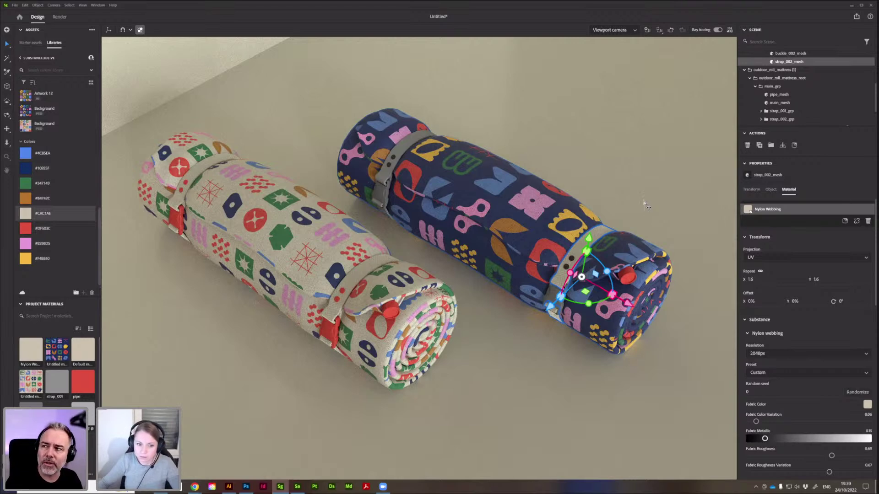
{"action": "scroll", "coordinate": [646, 207], "scroll_direction": "up", "scroll_amount": 2}
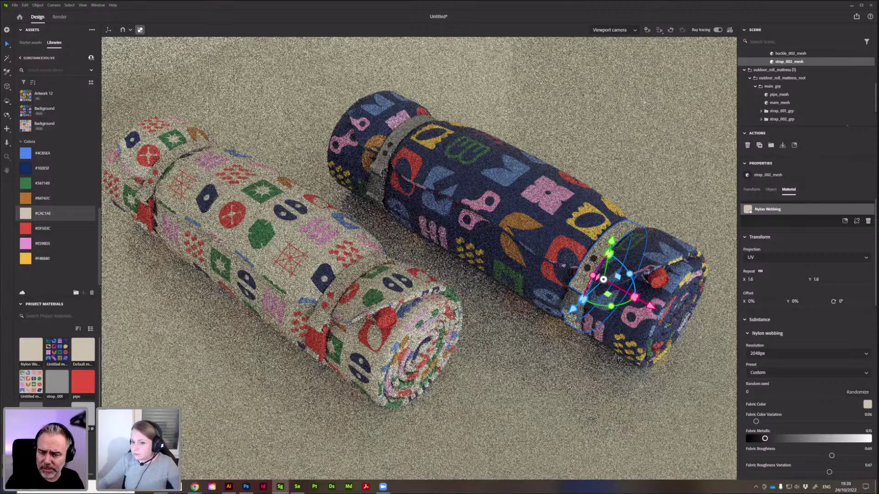
{"action": "scroll", "coordinate": [686, 46], "scroll_direction": "up", "scroll_amount": 2}
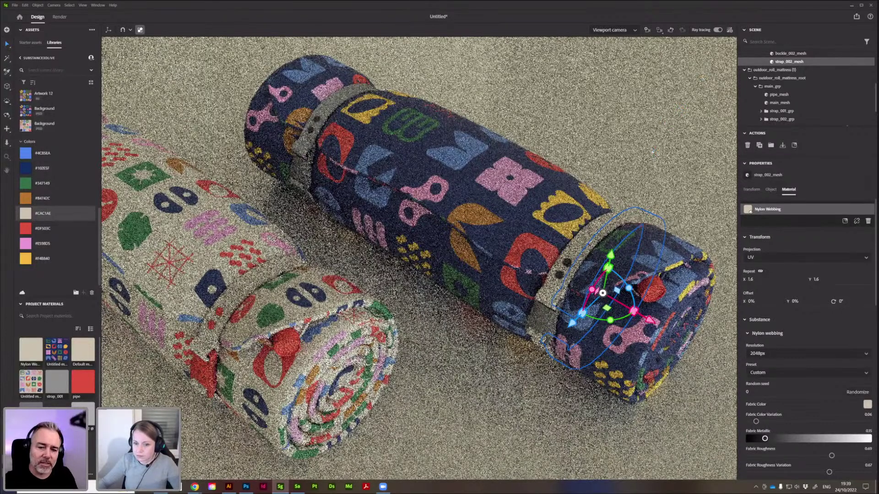
{"action": "middle_click_drag", "start_coordinate": [651, 151], "coordinate": [644, 144]}
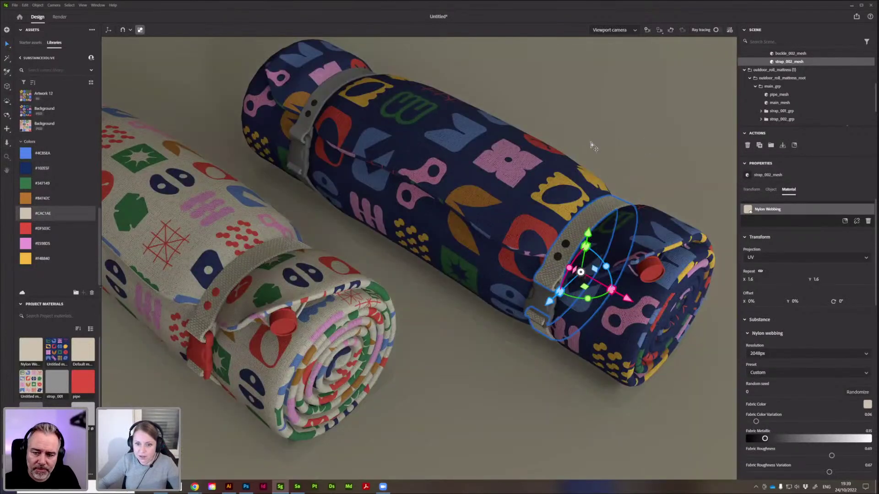
{"action": "scroll", "coordinate": [581, 193], "scroll_direction": "down", "scroll_amount": 1}
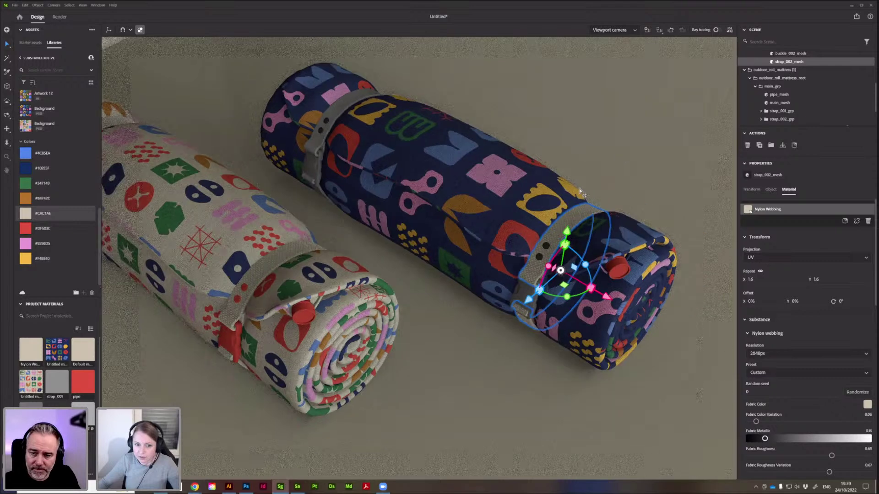
{"action": "middle_click_drag", "start_coordinate": [585, 225], "coordinate": [361, 282]}
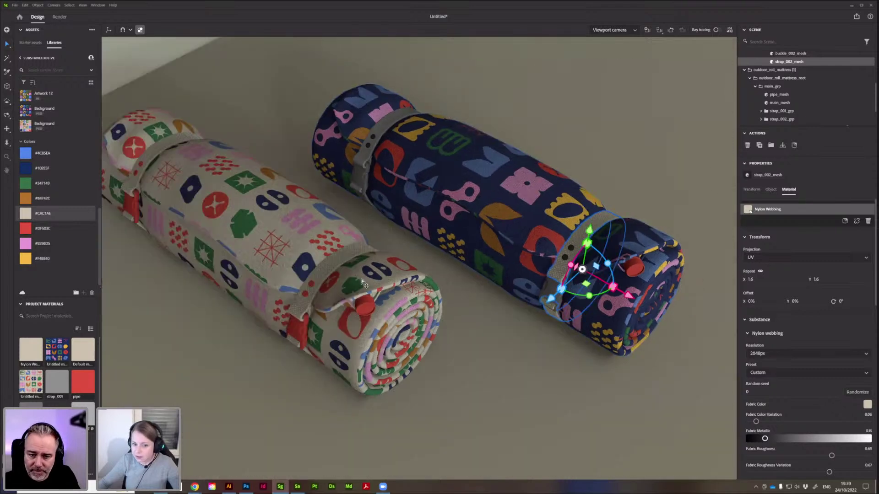
{"action": "left_click", "coordinate": [332, 275]}
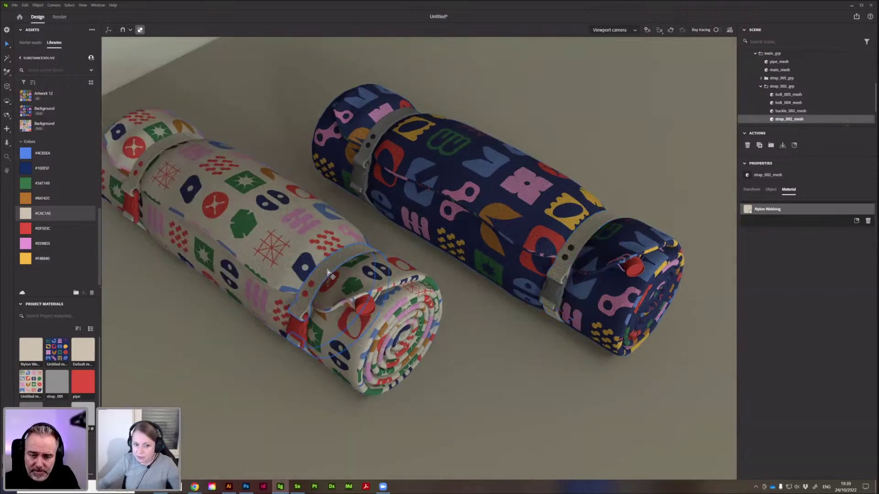
{"action": "left_click", "coordinate": [577, 250]}
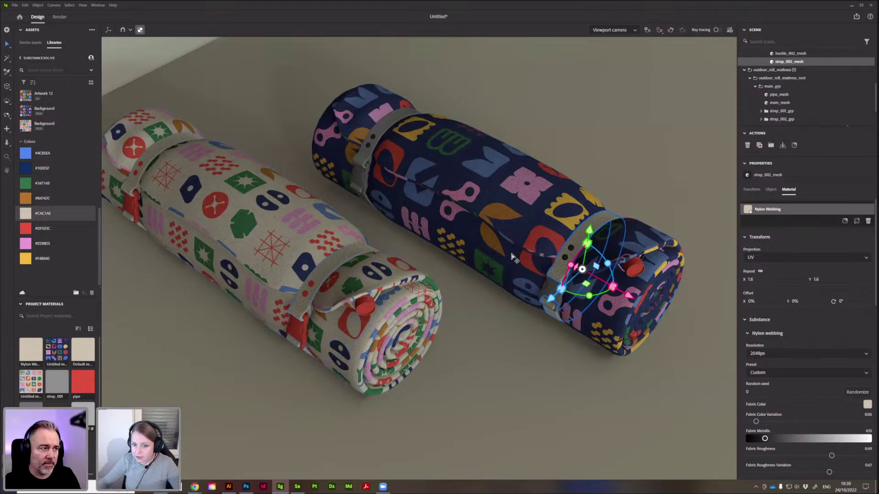
{"action": "left_click", "coordinate": [857, 222]}
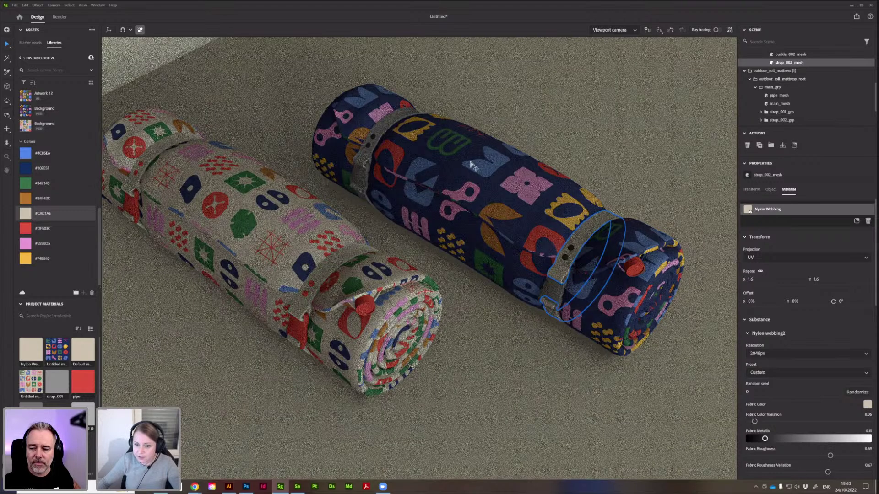
Sample the red Nylon Webbing from the navy roll's front strap and apply it to the same roll's rear strap.
{"action": "left_click", "coordinate": [371, 147]}
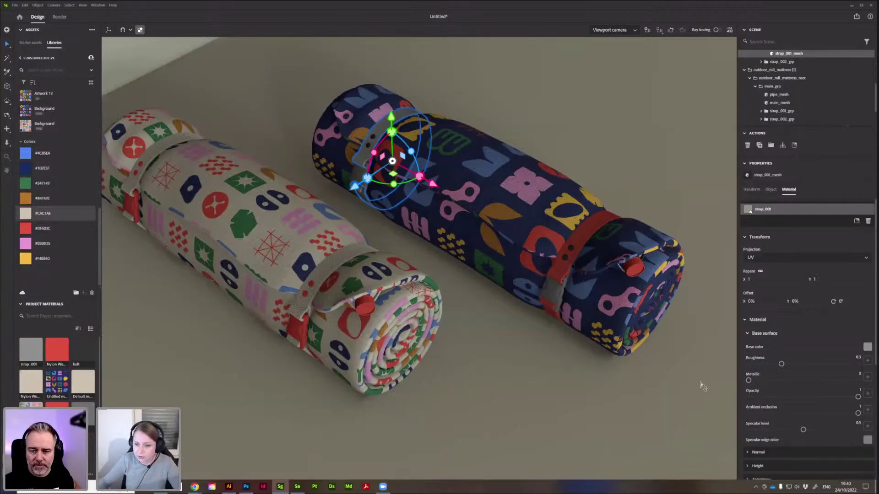
{"action": "left_click", "coordinate": [7, 72]}
{"action": "left_click", "coordinate": [586, 227]}
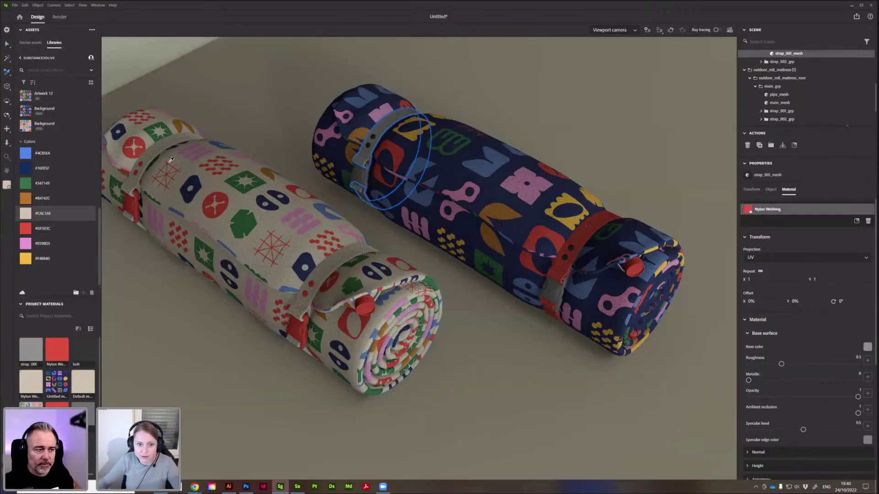
{"action": "left_click", "coordinate": [7, 44]}
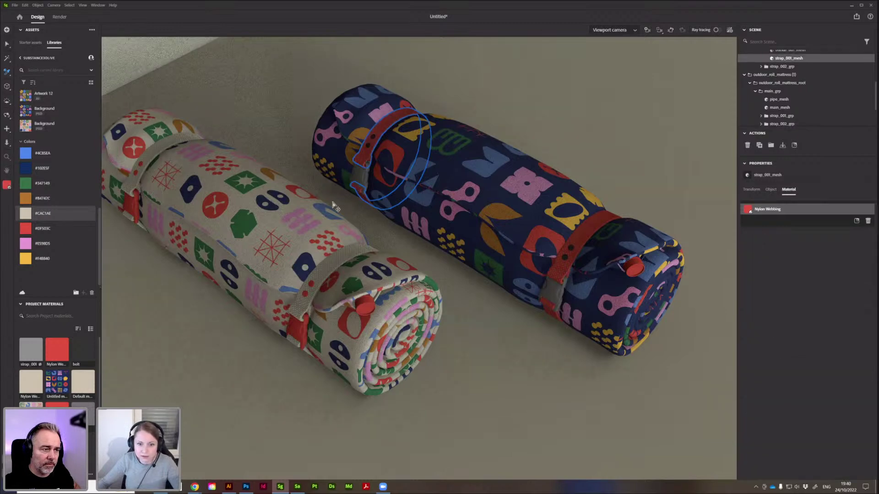
Apply the sampled pipe material to the navy roll's front buckle and set its base color to the navy library color.
{"action": "left_click", "coordinate": [360, 181]}
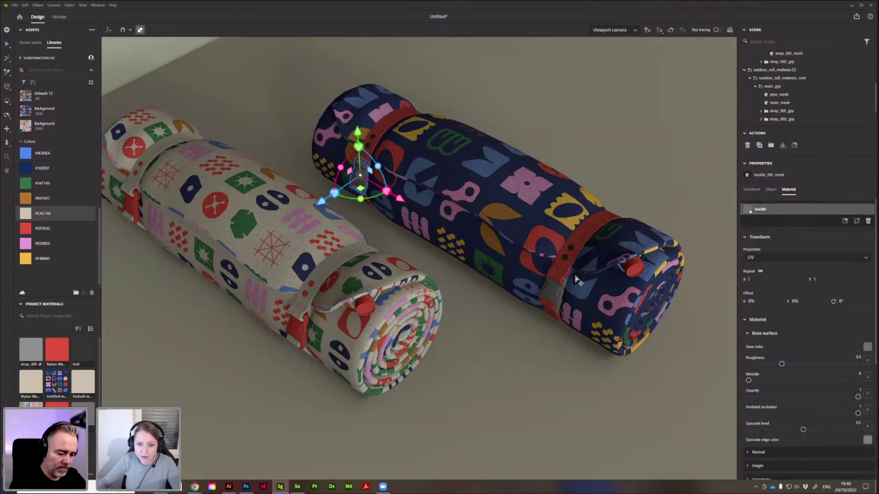
{"action": "left_click", "coordinate": [555, 292], "text": "shift"}
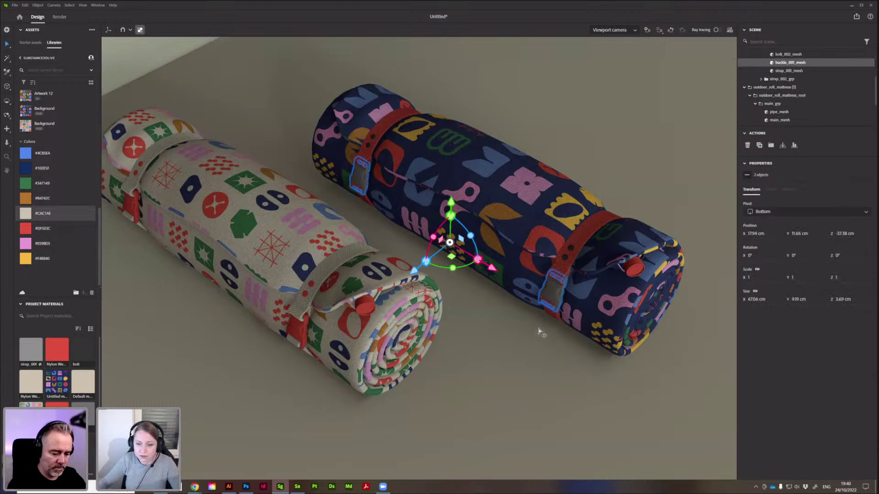
{"action": "left_click", "coordinate": [555, 292]}
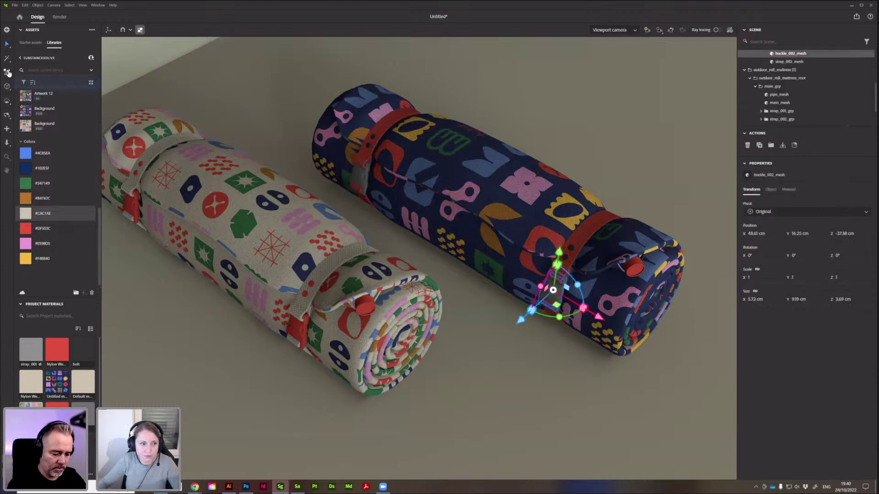
{"action": "left_click", "coordinate": [7, 73]}
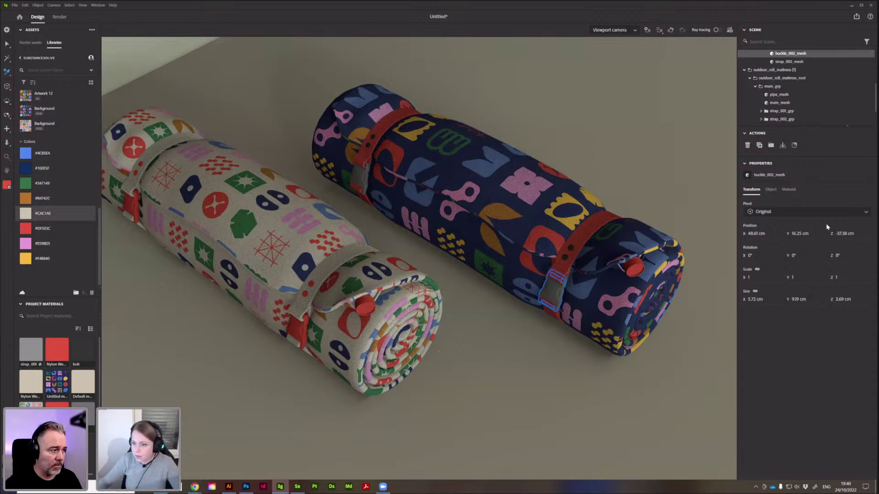
{"action": "left_click", "coordinate": [788, 190]}
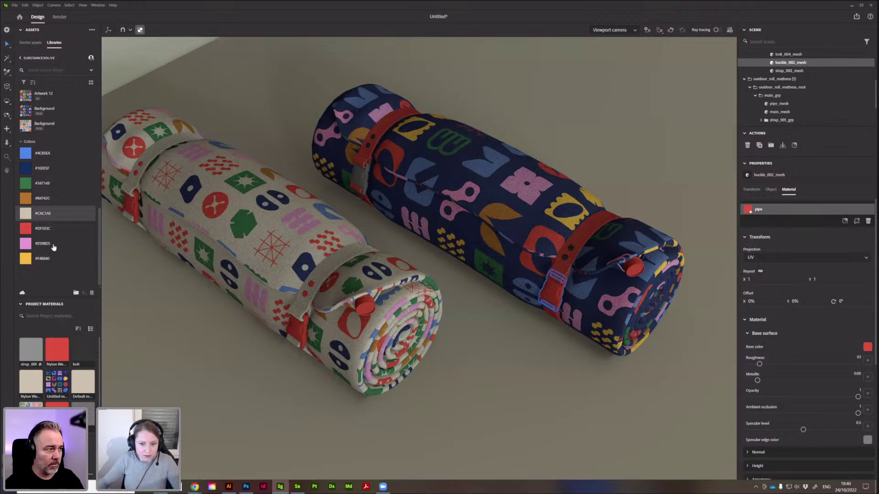
{"action": "left_click", "coordinate": [27, 168]}
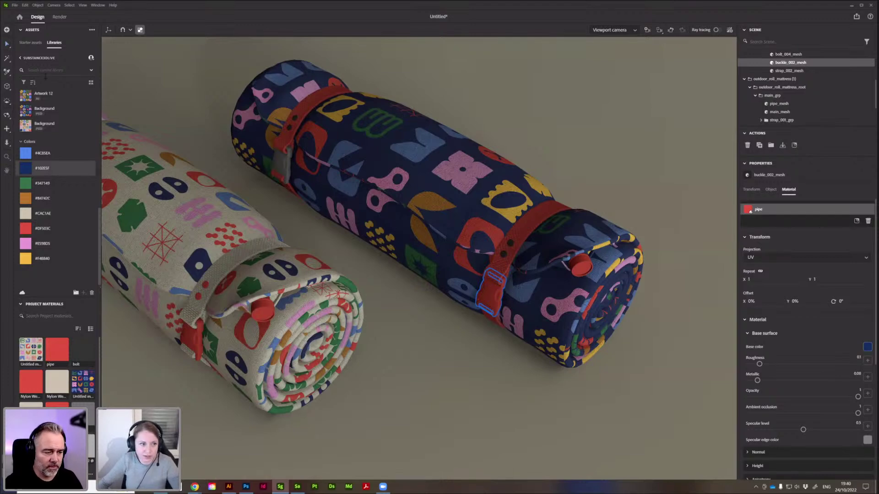
{"action": "left_click", "coordinate": [581, 267]}
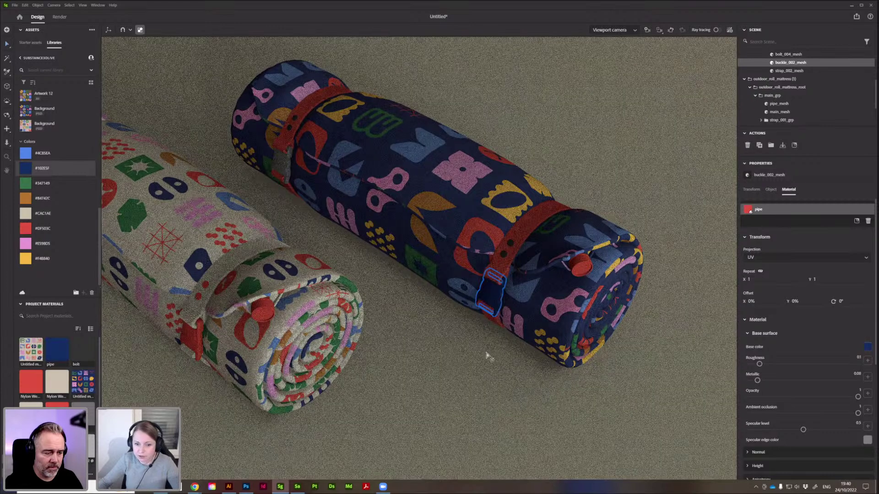
Select the four strap bolts on the navy roll and apply the Default basic material to them.
{"action": "left_click", "coordinate": [512, 248]}
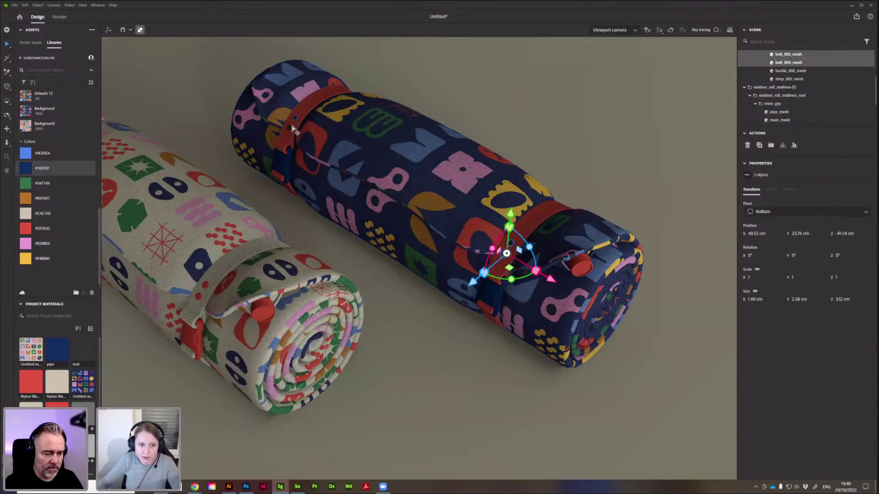
{"action": "left_click", "coordinate": [292, 121], "text": "shift"}
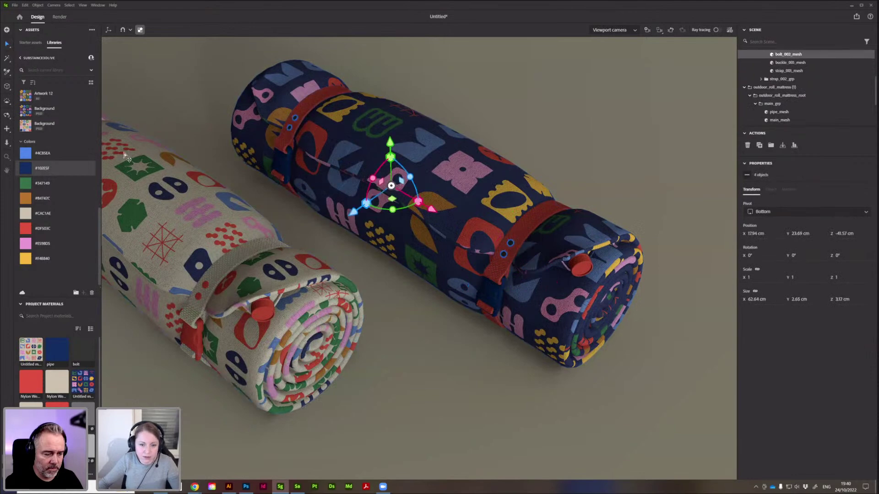
{"action": "left_click", "coordinate": [30, 42]}
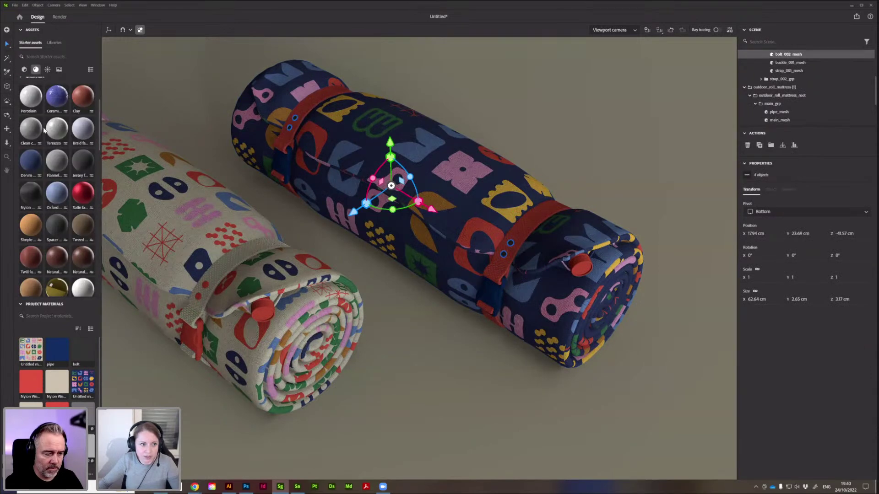
{"action": "scroll", "coordinate": [37, 103], "scroll_direction": "up", "scroll_amount": 3}
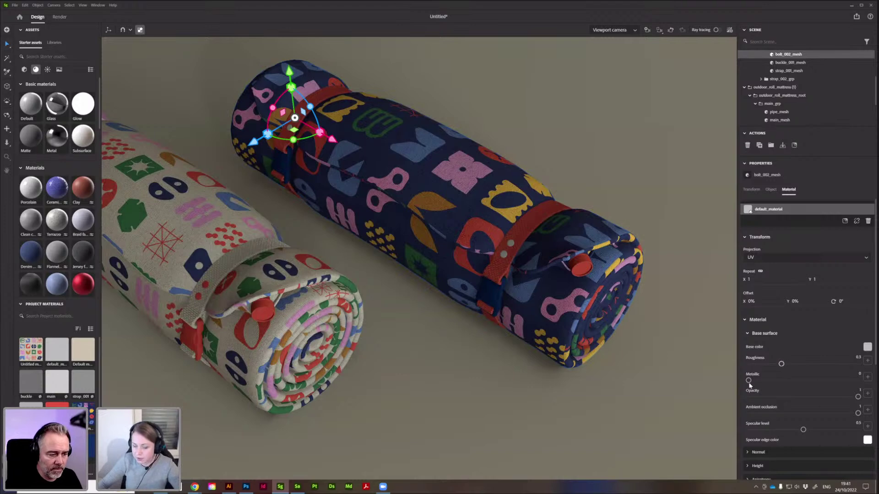
Set the base color of the navy roll's bolt material to the navy library color.
{"action": "left_click", "coordinate": [54, 42]}
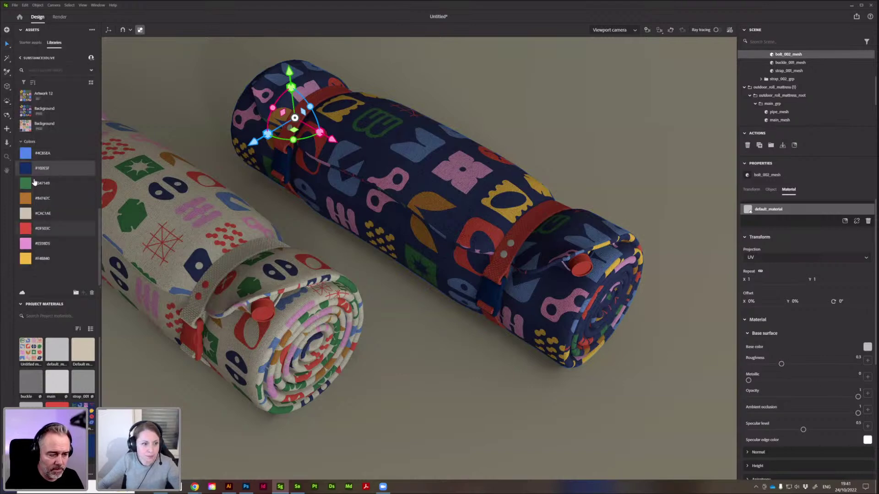
{"action": "left_click_drag", "start_coordinate": [23, 172], "coordinate": [867, 347]}
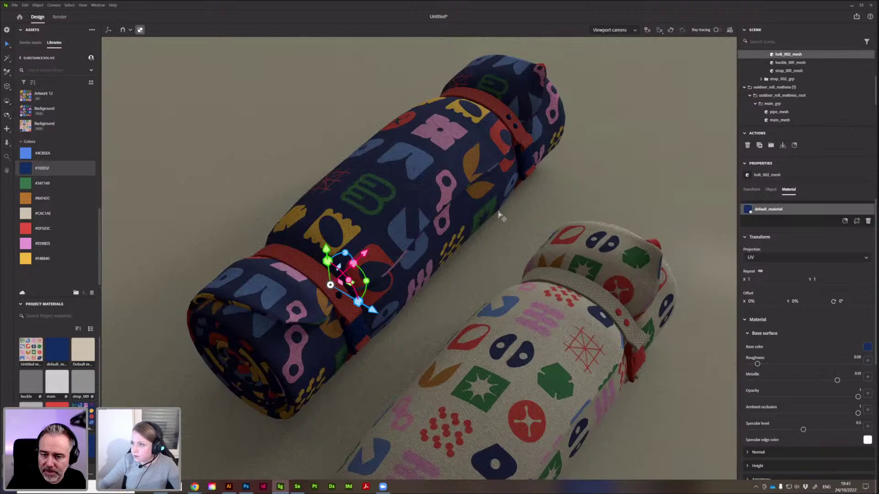
{"action": "scroll", "coordinate": [499, 215], "scroll_direction": "up", "scroll_amount": 5}
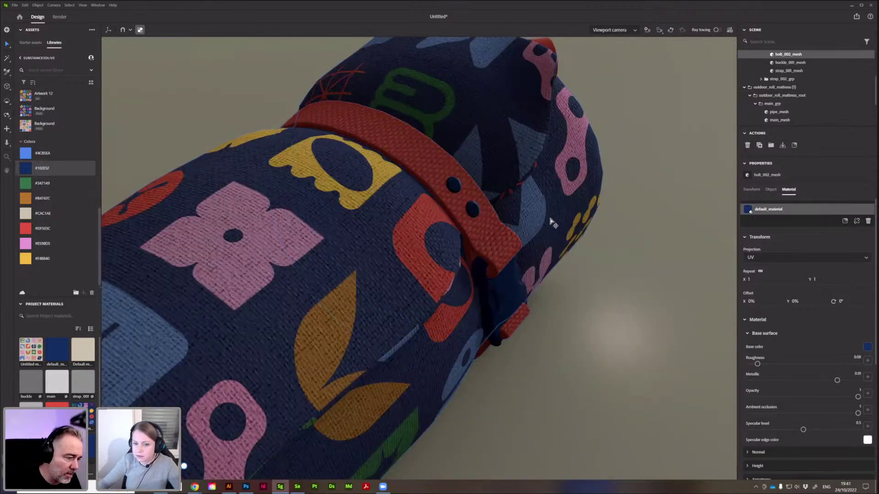
{"action": "middle_click_drag", "start_coordinate": [485, 243], "coordinate": [462, 260]}
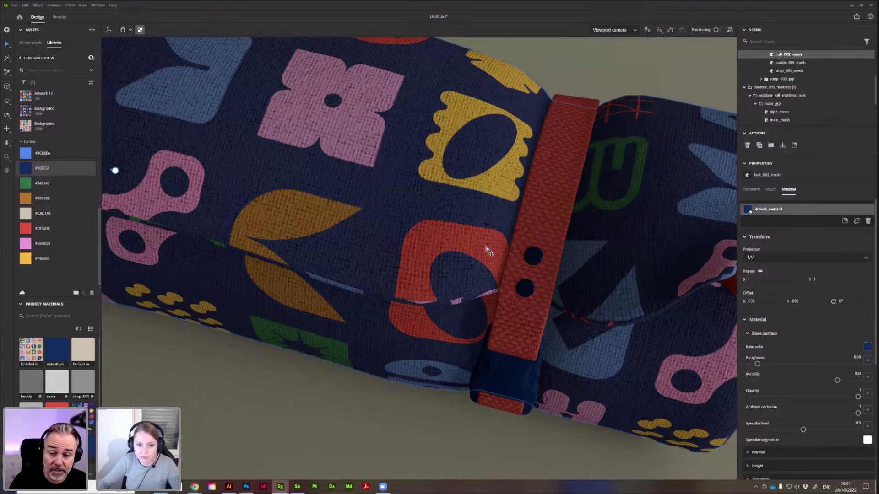
{"action": "scroll", "coordinate": [490, 247], "scroll_direction": "down", "scroll_amount": 5}
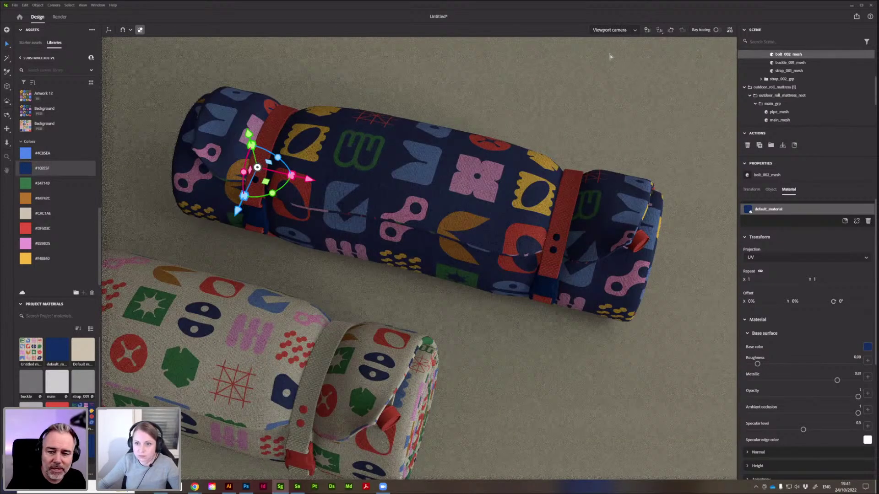
Turn on ray tracing in the camera view and deselect the bolt to preview both mattress rolls rendered.
{"action": "right_click_drag", "start_coordinate": [610, 64], "coordinate": [602, 188]}
{"action": "left_click", "coordinate": [718, 30]}
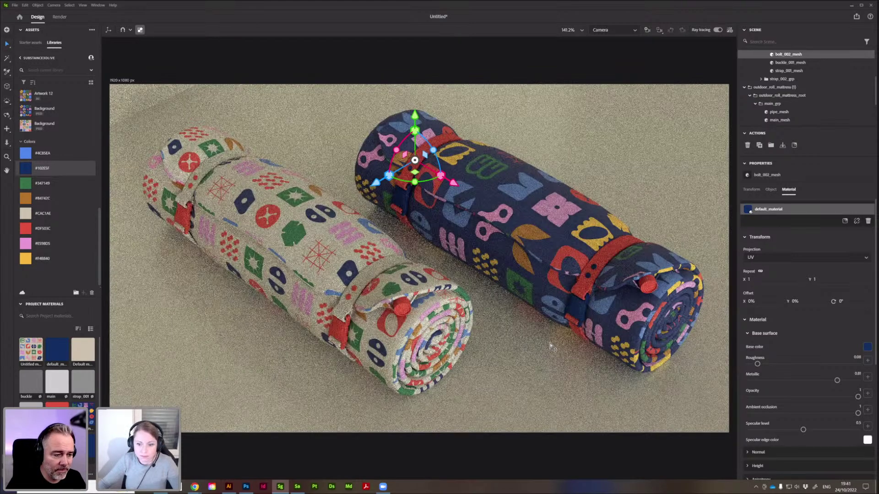
{"action": "left_click", "coordinate": [501, 317]}
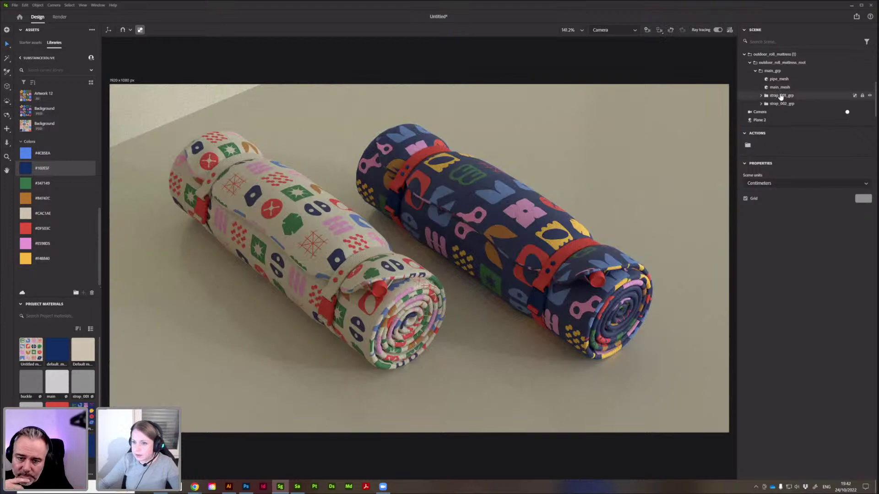
Show the environment's light settings and turn off ray tracing.
{"action": "scroll", "coordinate": [773, 92], "scroll_direction": "up", "scroll_amount": 3}
{"action": "left_click", "coordinate": [768, 55]}
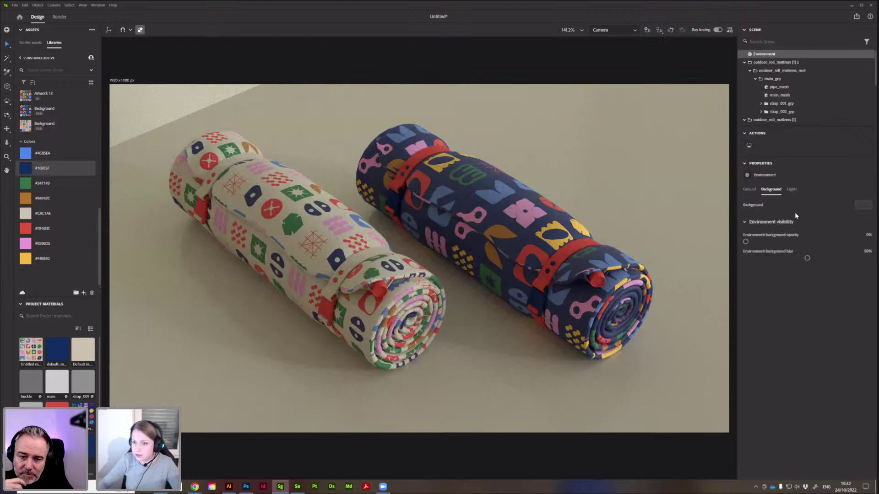
{"action": "left_click", "coordinate": [791, 189]}
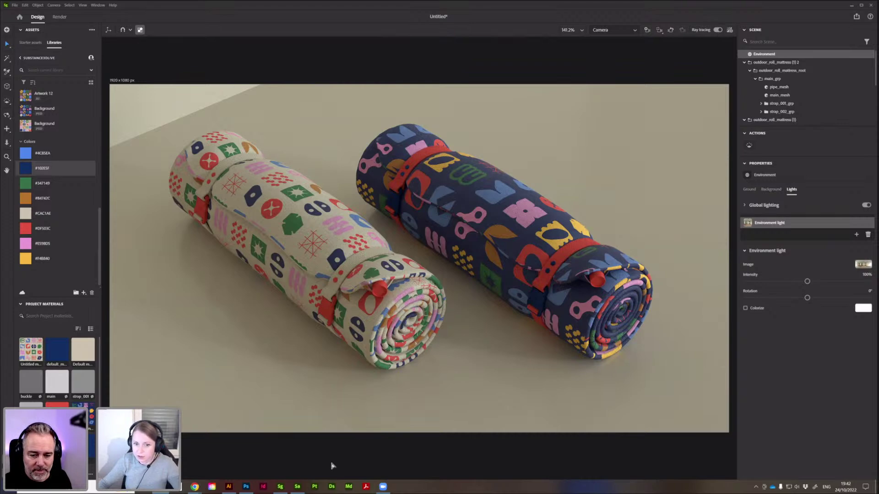
{"action": "left_click", "coordinate": [716, 30]}
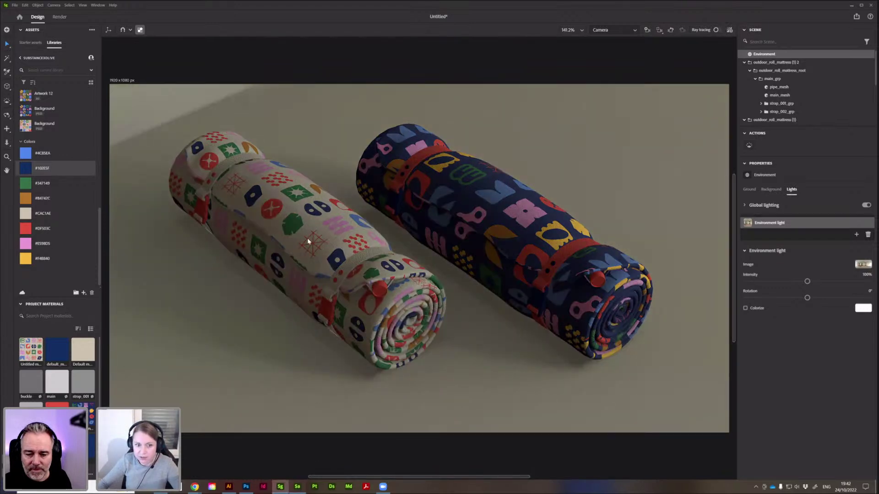
Switch to Substance 3D Sampler and save the navy pattern fabric project as a new file in the 03_sampler folder.
{"action": "key", "text": "alt+Tab"}
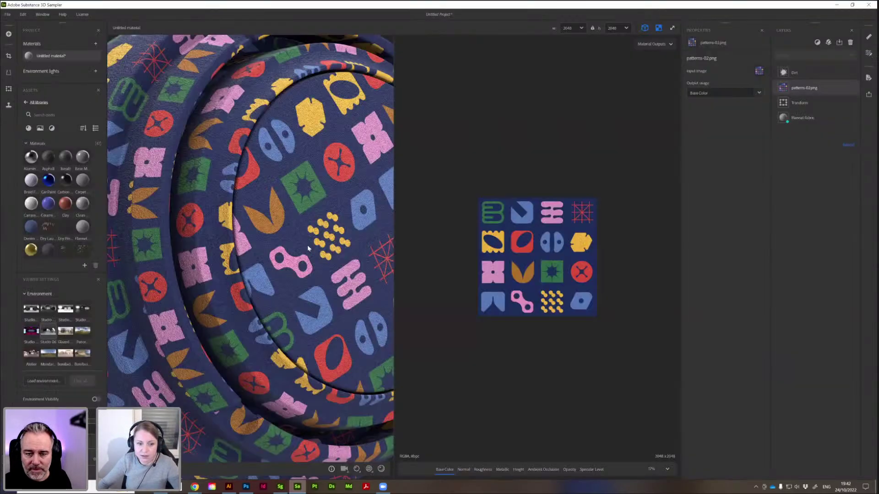
{"action": "left_click", "coordinate": [7, 15]}
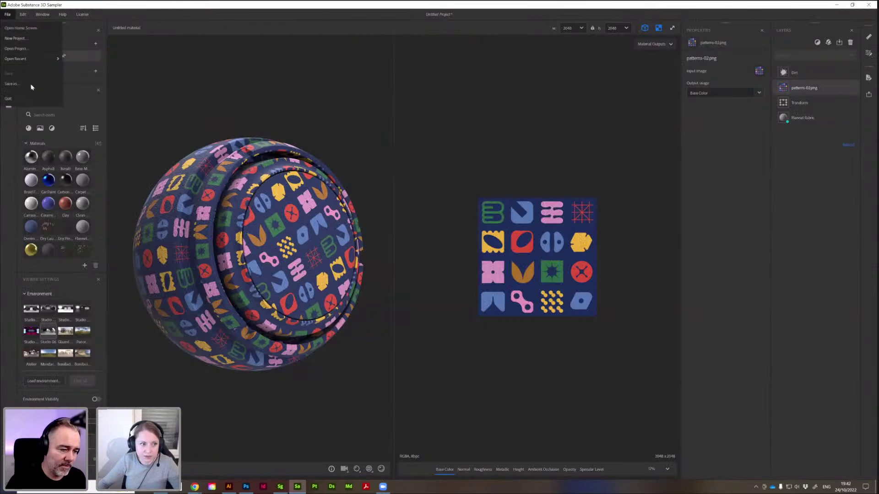
{"action": "left_click", "coordinate": [31, 85]}
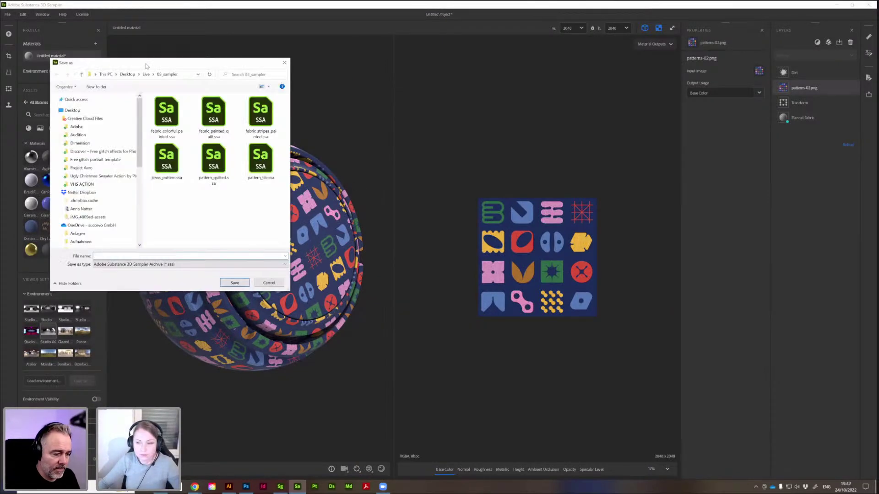
{"action": "key", "text": "Escape"}
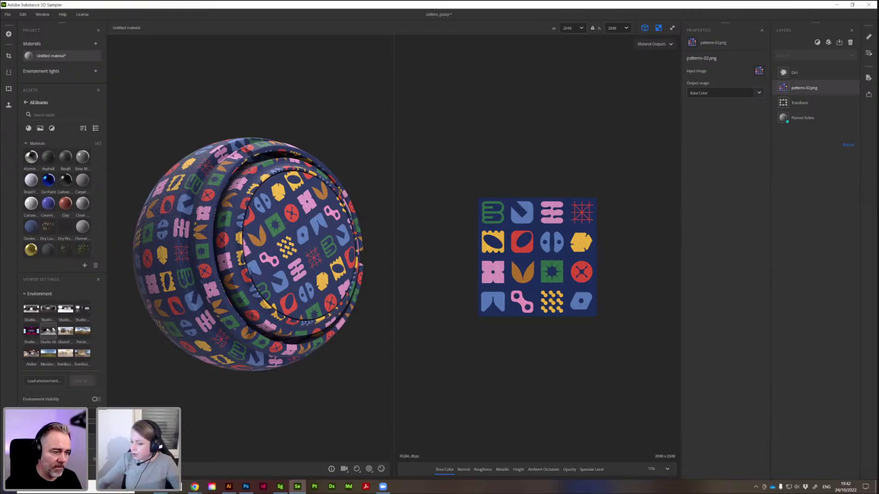
{"action": "key", "text": "ctrl+s"}
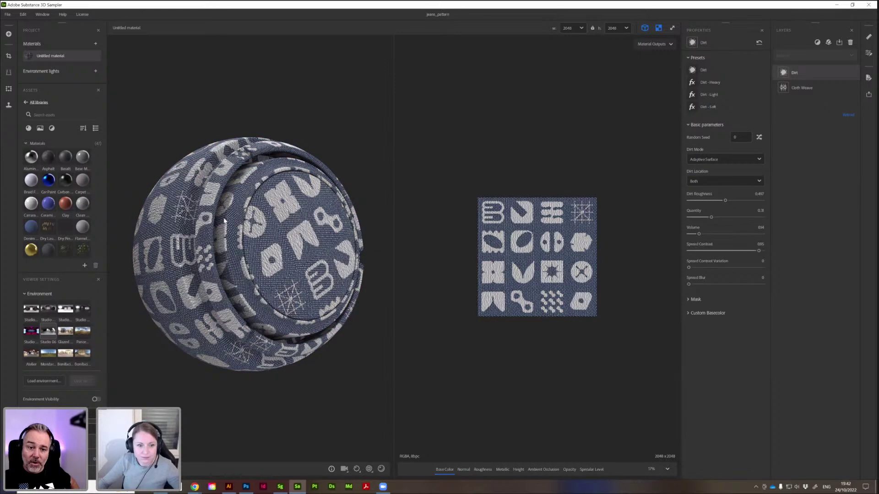
Examine the jeans_pattern woven fabric up close in a 3D-only view and review its Cloth Weave layer settings.
{"action": "scroll", "coordinate": [224, 220], "scroll_direction": "up", "scroll_amount": 3}
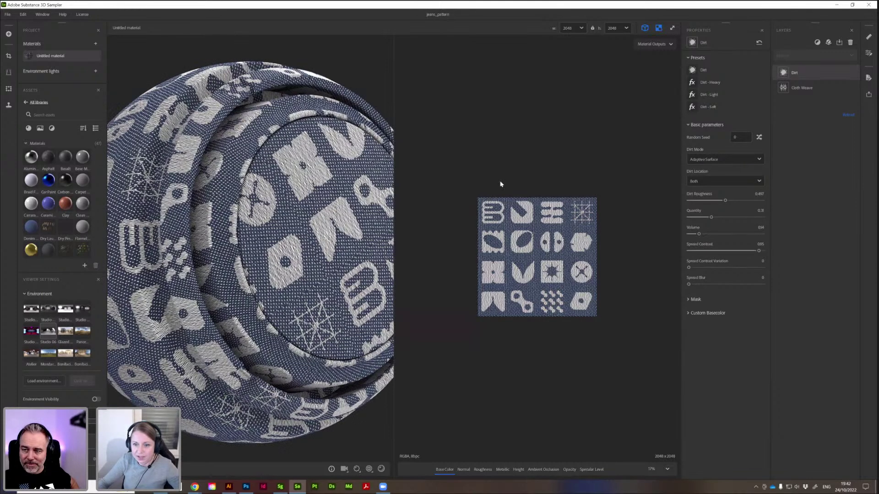
{"action": "key", "text": "F2"}
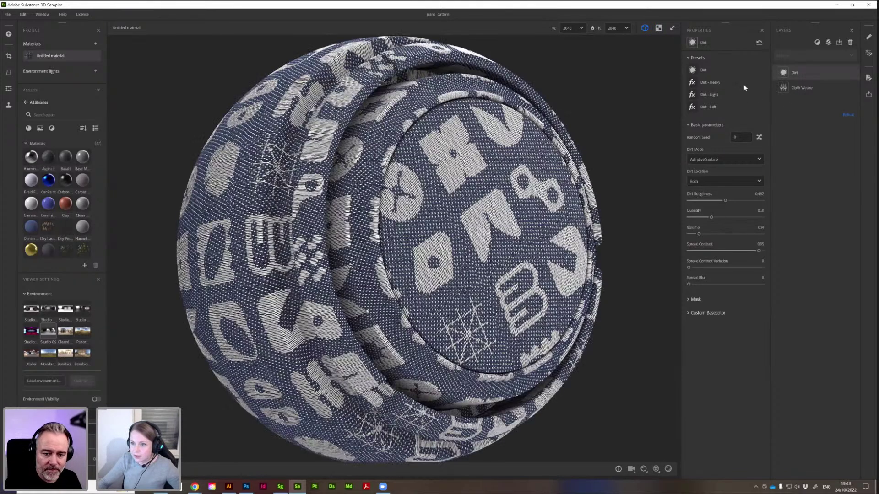
{"action": "left_click", "coordinate": [802, 87]}
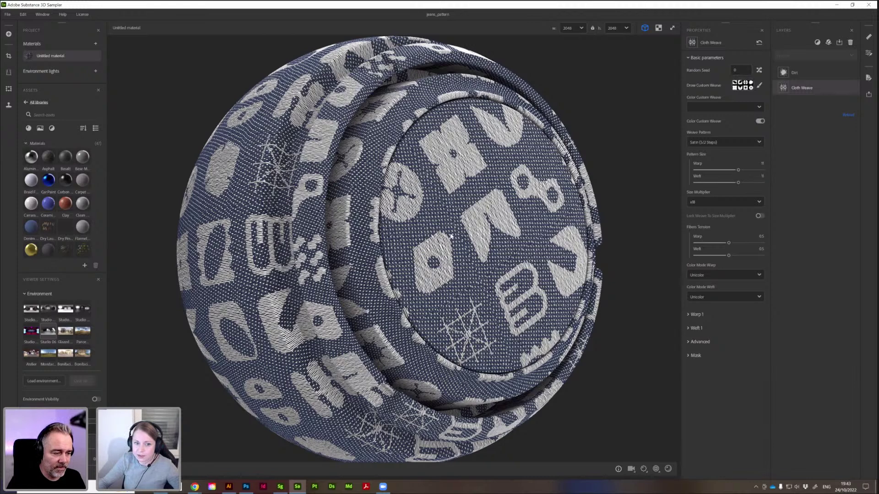
{"action": "left_click_drag", "start_coordinate": [449, 236], "coordinate": [451, 243]}
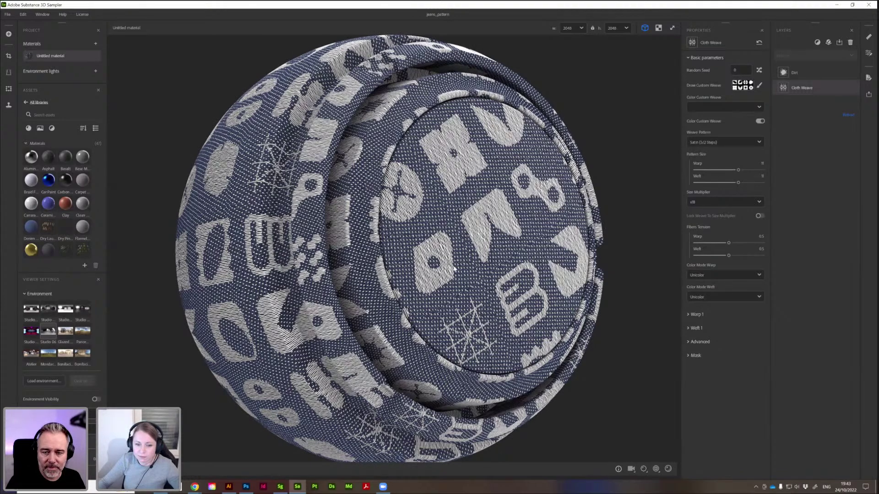
{"action": "left_click_drag", "start_coordinate": [451, 260], "coordinate": [451, 260]}
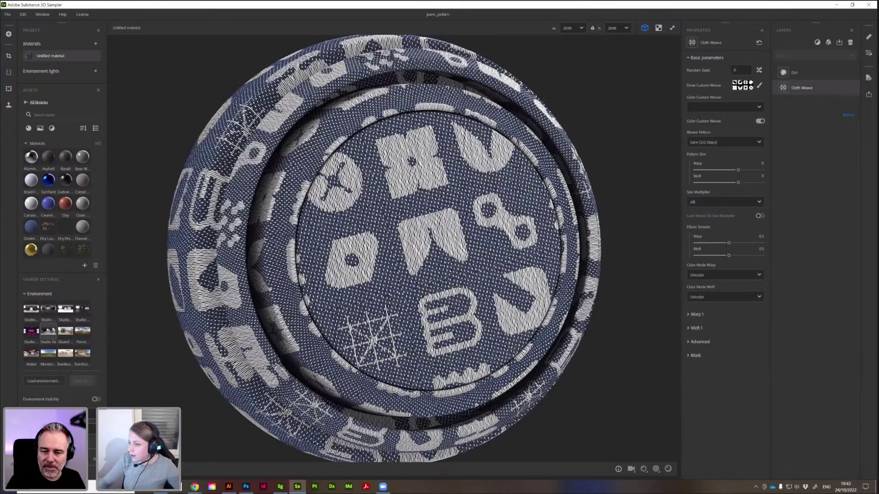
{"action": "scroll", "coordinate": [393, 249], "scroll_direction": "down", "scroll_amount": 3}
{"action": "left_click_drag", "start_coordinate": [393, 249], "coordinate": [431, 238]}
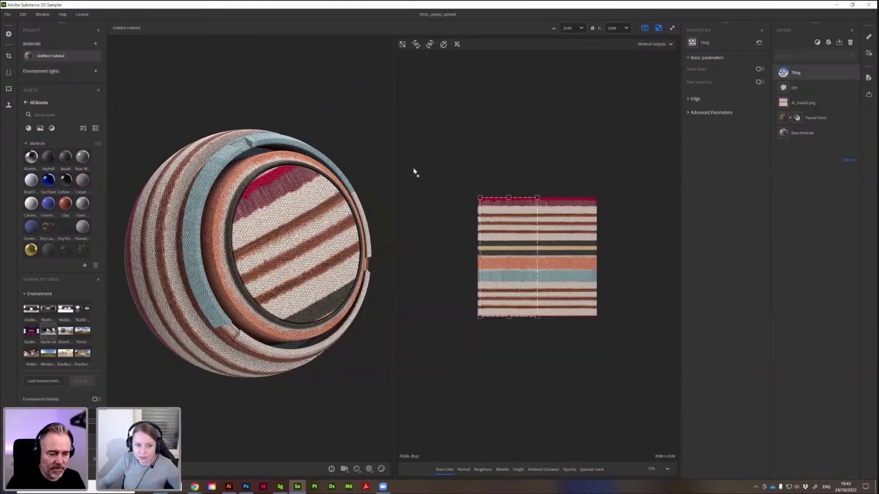
Examine the fabric_stripes_painted material on the sphere and in its 2D output, and view the list of available filter layers.
{"action": "left_click_drag", "start_coordinate": [316, 210], "coordinate": [456, 205]}
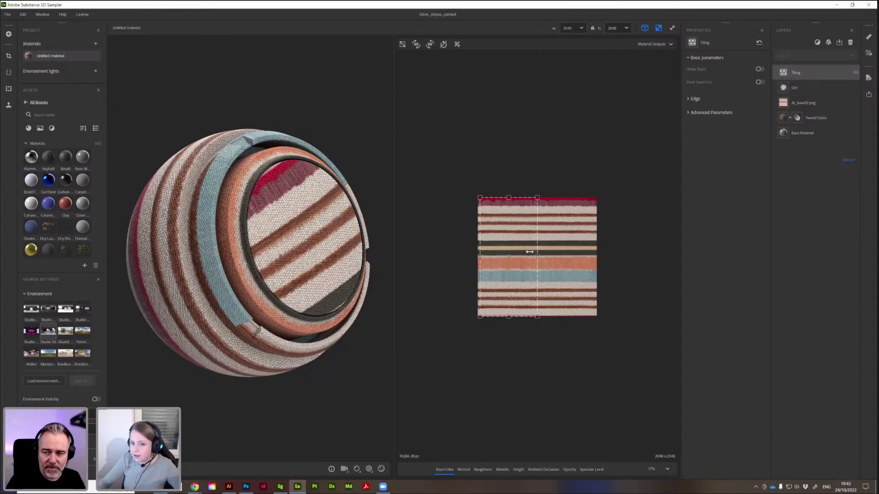
{"action": "scroll", "coordinate": [528, 244], "scroll_direction": "up", "scroll_amount": 3}
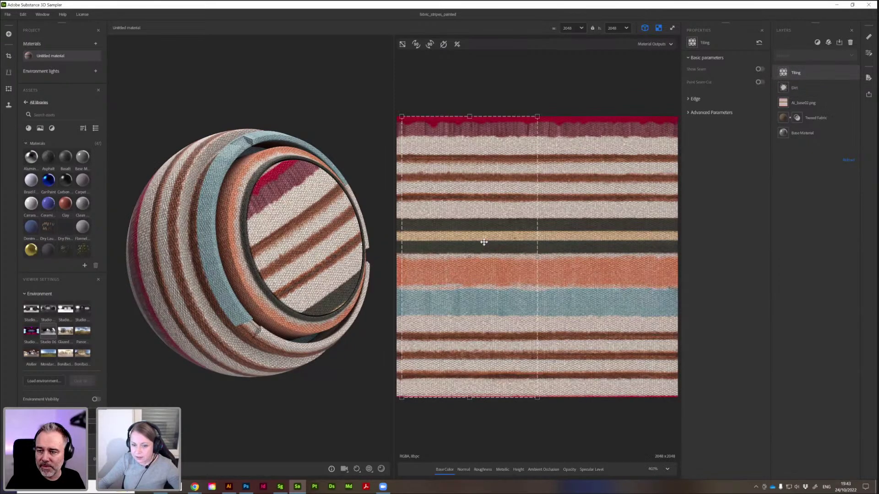
{"action": "left_click", "coordinate": [818, 43]}
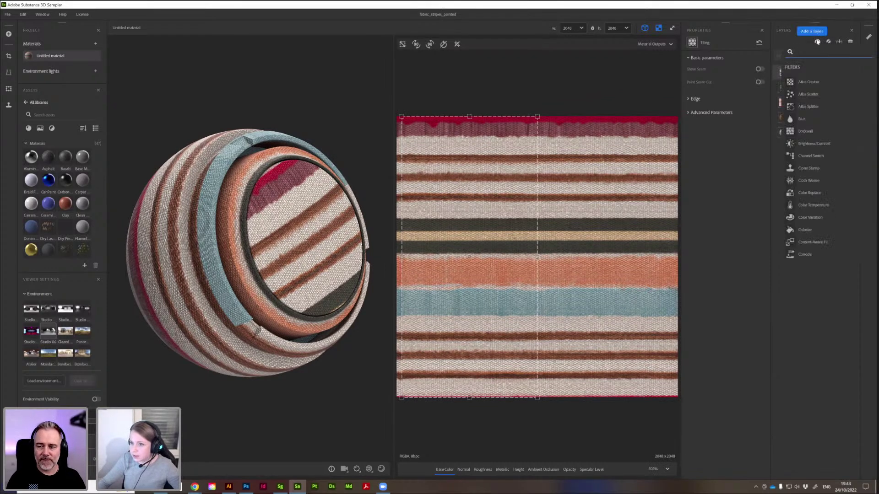
{"action": "left_click", "coordinate": [818, 43]}
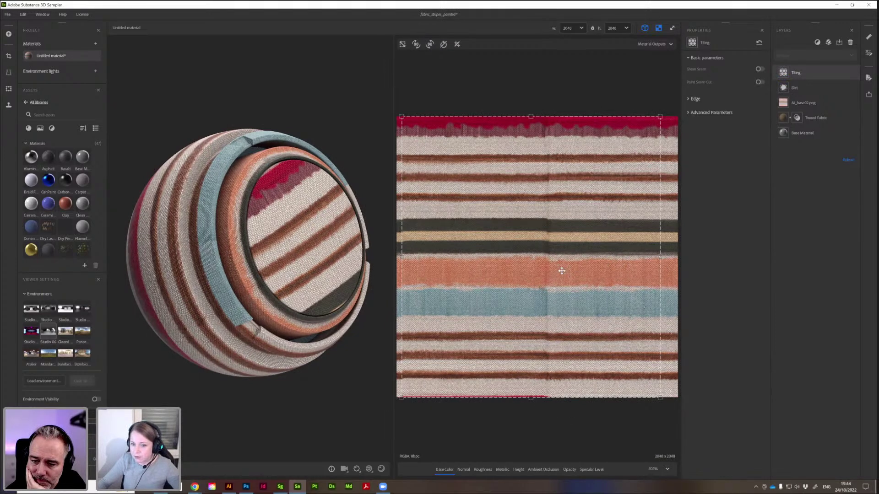
Try a narrower tiling region on the striped fabric, inspect it on the sphere, and discard the project changes.
{"action": "left_click_drag", "start_coordinate": [587, 276], "coordinate": [536, 277]}
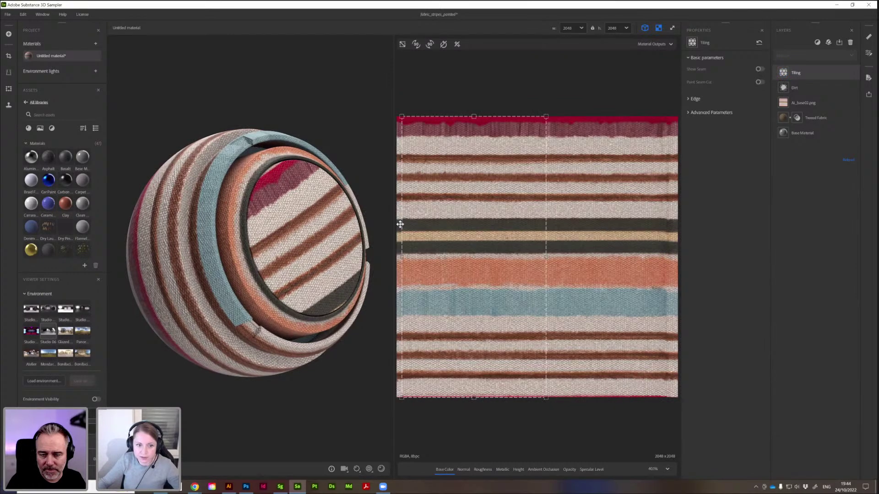
{"action": "left_click_drag", "start_coordinate": [349, 239], "coordinate": [206, 284]}
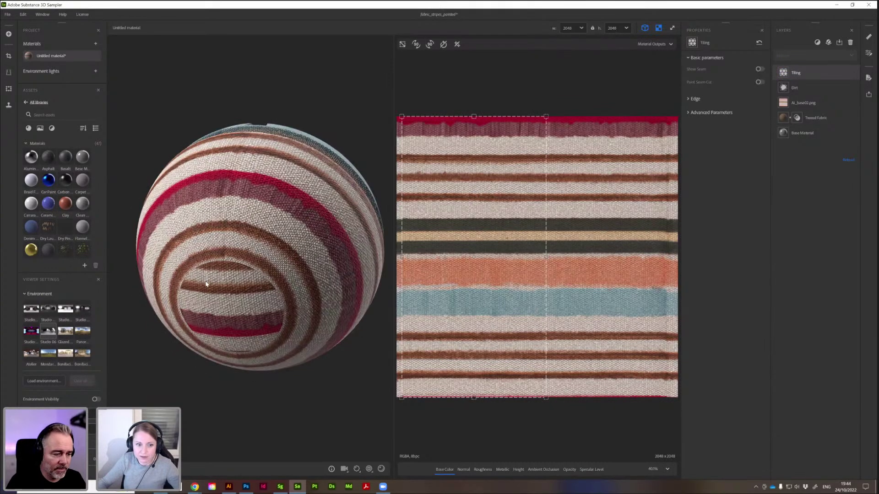
{"action": "left_click_drag", "start_coordinate": [327, 266], "coordinate": [293, 258]}
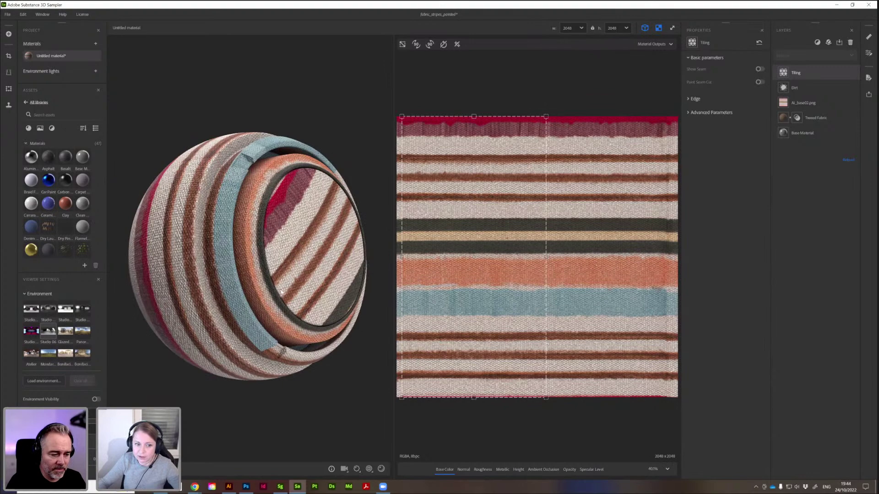
{"action": "scroll", "coordinate": [288, 257], "scroll_direction": "down", "scroll_amount": 3}
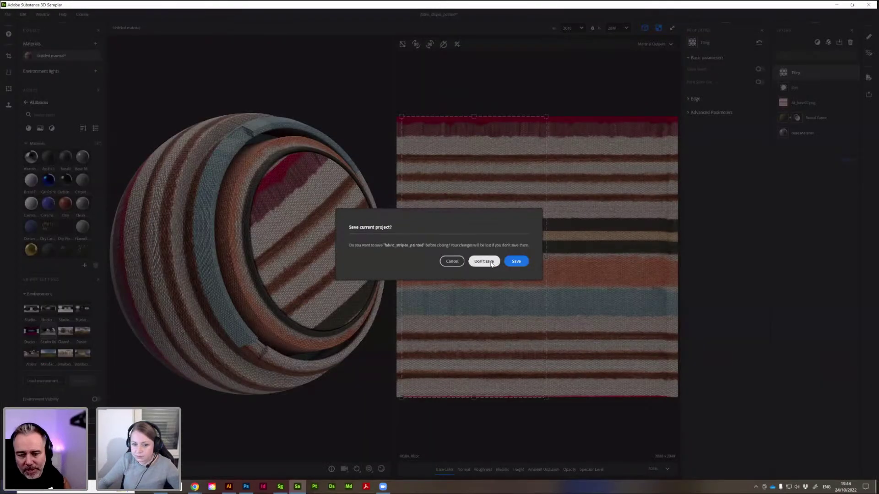
{"action": "left_click", "coordinate": [491, 262]}
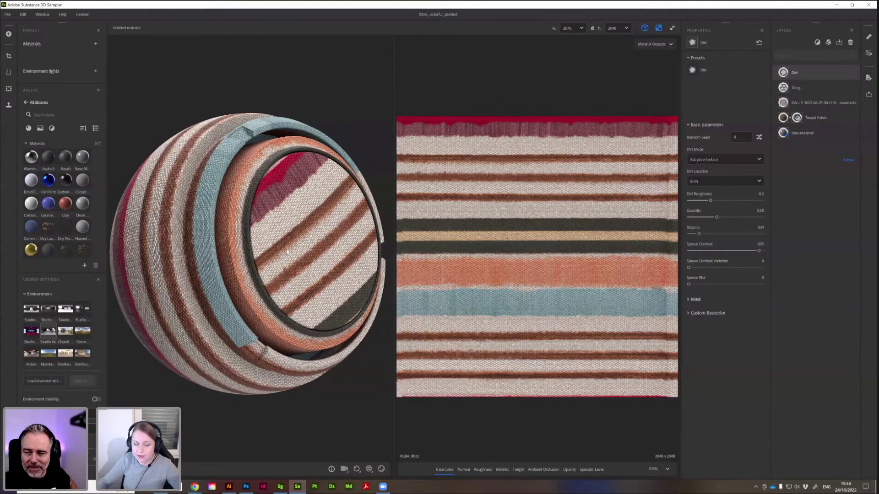
Examine the fabric_colorful_painted material's Tiling layer and inspect the fabric on the sphere in a 3D-only view.
{"action": "left_click", "coordinate": [813, 90]}
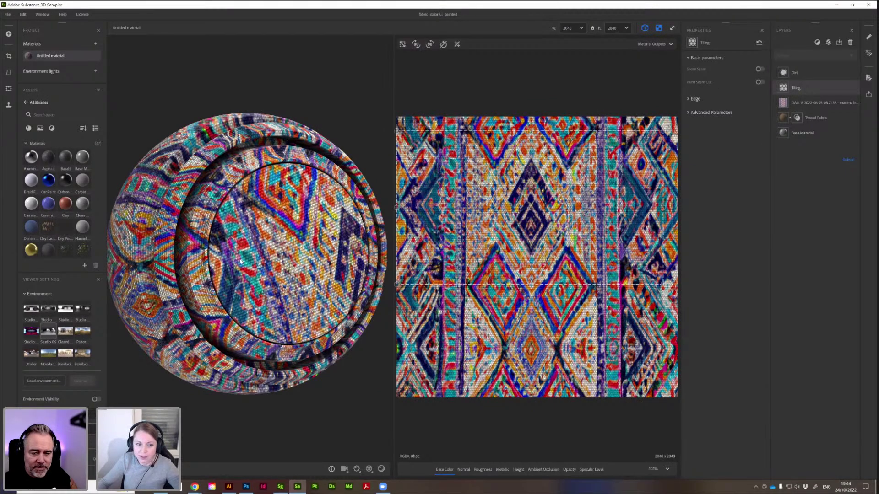
{"action": "scroll", "coordinate": [240, 259], "scroll_direction": "down", "scroll_amount": 3}
{"action": "left_click_drag", "start_coordinate": [240, 260], "coordinate": [350, 234]}
{"action": "left_click", "coordinate": [658, 31]}
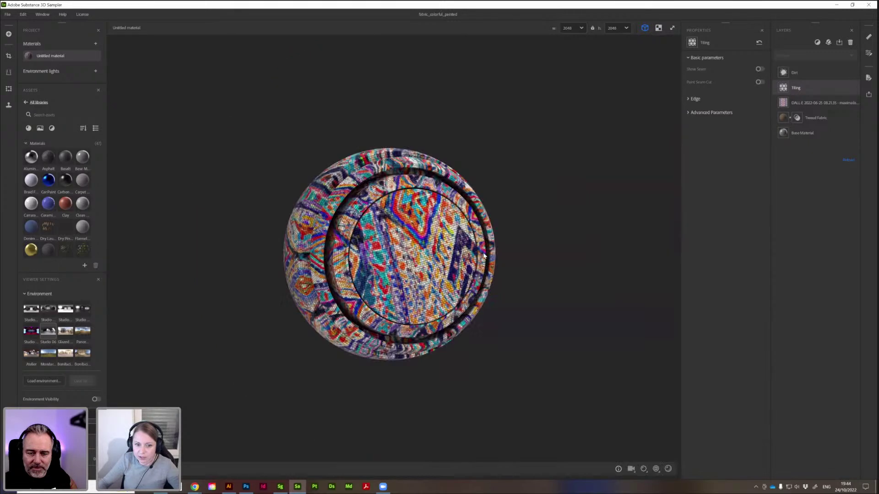
{"action": "scroll", "coordinate": [382, 260], "scroll_direction": "up", "scroll_amount": 3}
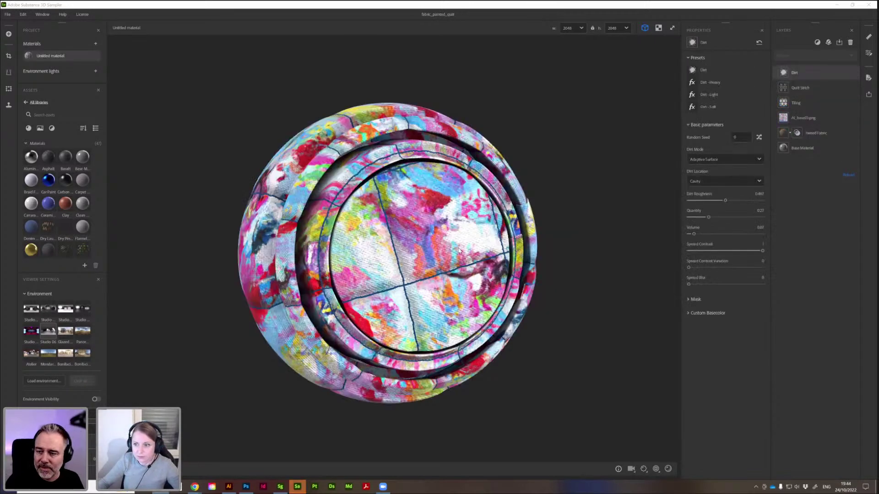
Inspect the fabric_painted_quilt material from several sides and review its Quilt Stitch layer settings.
{"action": "scroll", "coordinate": [379, 252], "scroll_direction": "up", "scroll_amount": 1}
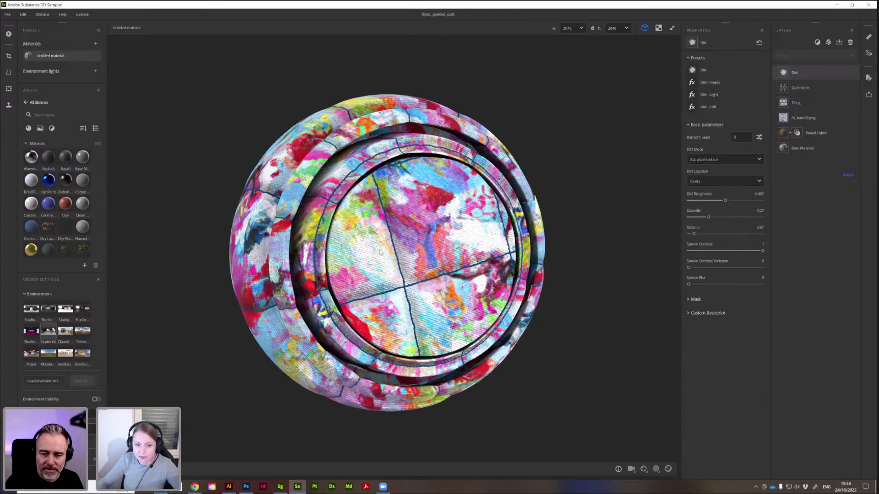
{"action": "mouse_move", "coordinate": [501, 241]}
{"action": "left_mouse_down"}
{"action": "mouse_move", "coordinate": [531, 220]}
{"action": "mouse_move", "coordinate": [485, 236]}
{"action": "left_mouse_up"}
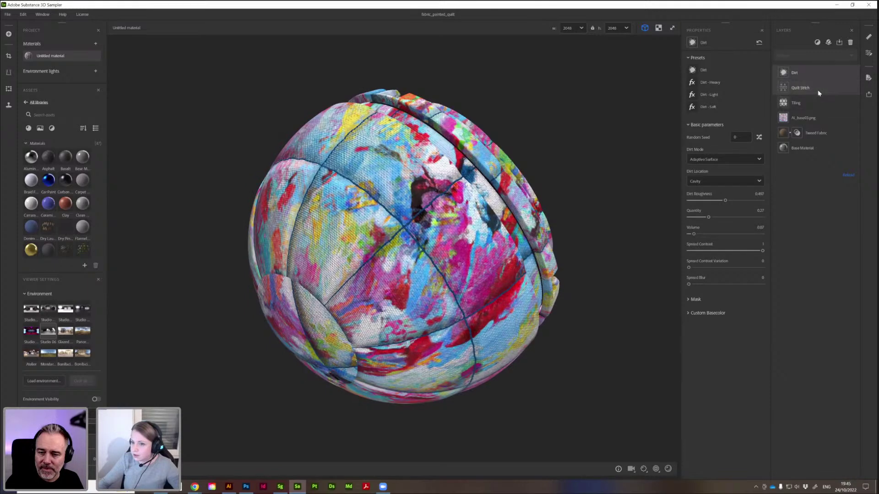
{"action": "left_click", "coordinate": [819, 90]}
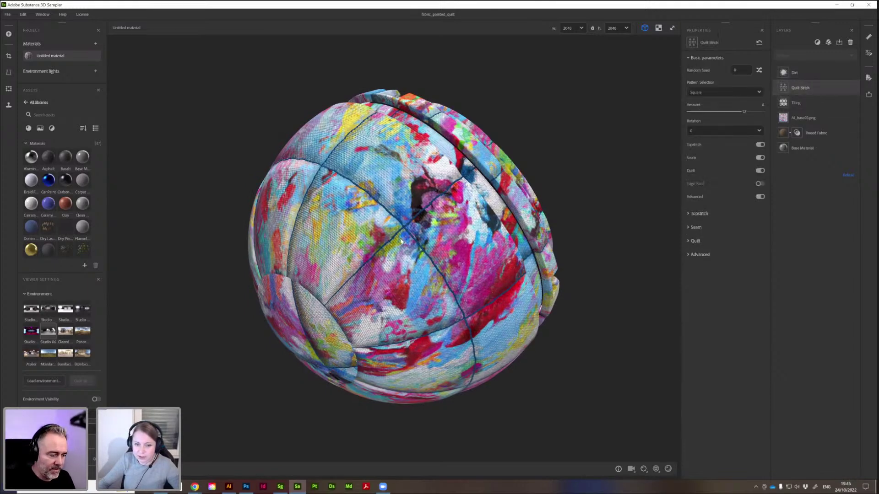
{"action": "left_click_drag", "start_coordinate": [402, 241], "coordinate": [364, 243]}
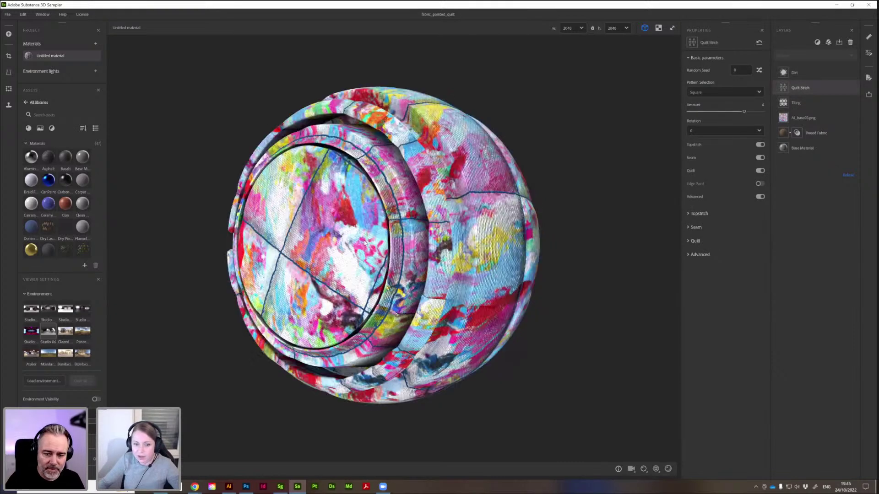
{"action": "left_click_drag", "start_coordinate": [537, 227], "coordinate": [604, 230]}
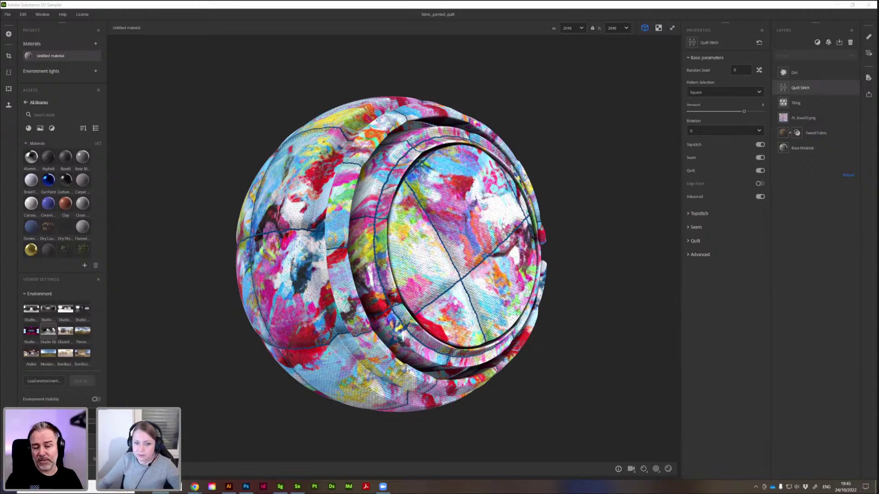
{"action": "scroll", "coordinate": [370, 460], "scroll_direction": "down", "scroll_amount": 2}
Switch to Substance 3D Stager and save the mattress roll scene as a new file named assets.
{"action": "left_click", "coordinate": [280, 487]}
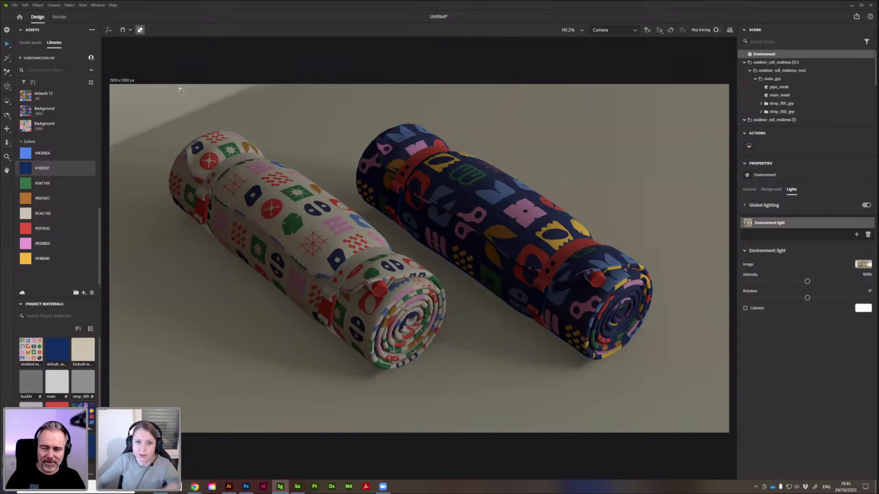
{"action": "left_click", "coordinate": [15, 7]}
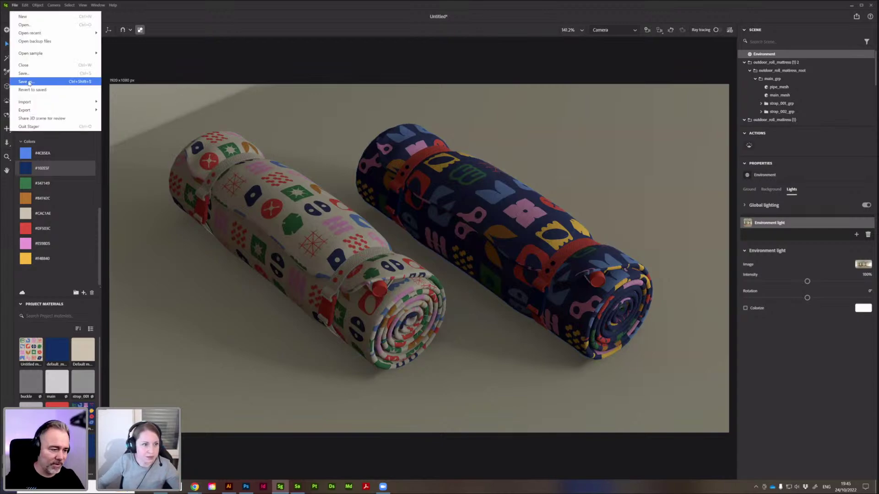
{"action": "left_click", "coordinate": [28, 82]}
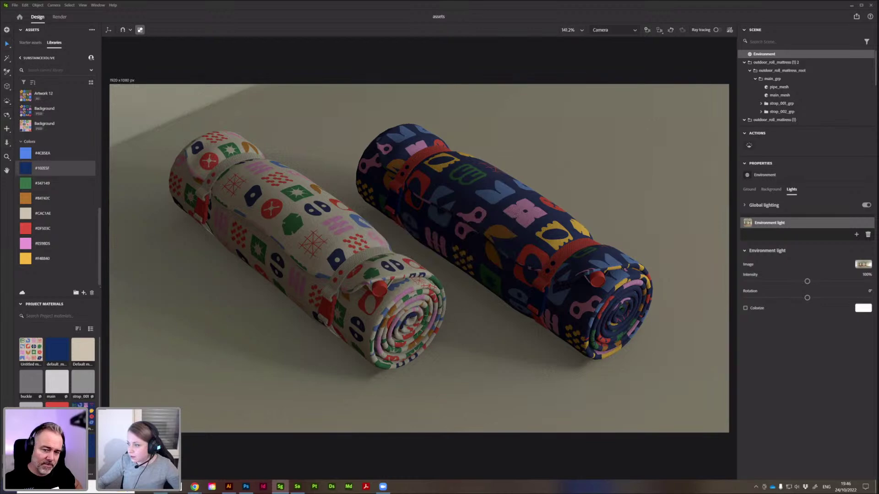
Open the capture scene with the vases and compare the ribbed pot material with the source photo 1.jpeg.
{"action": "left_click", "coordinate": [507, 213]}
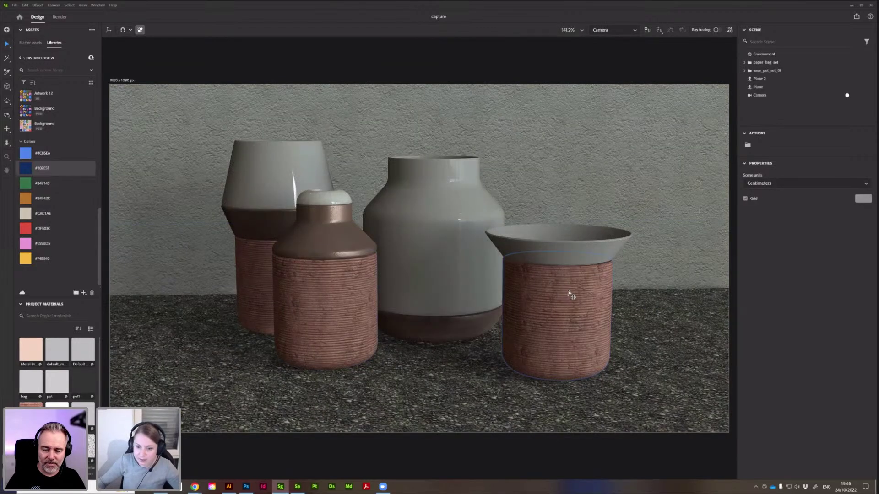
{"action": "scroll", "coordinate": [48, 168], "scroll_direction": "up", "scroll_amount": 8}
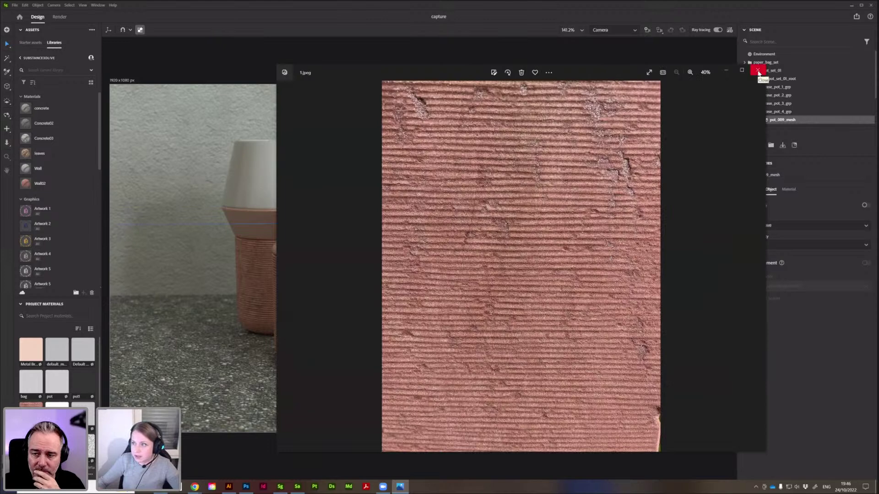
{"action": "left_click", "coordinate": [758, 72]}
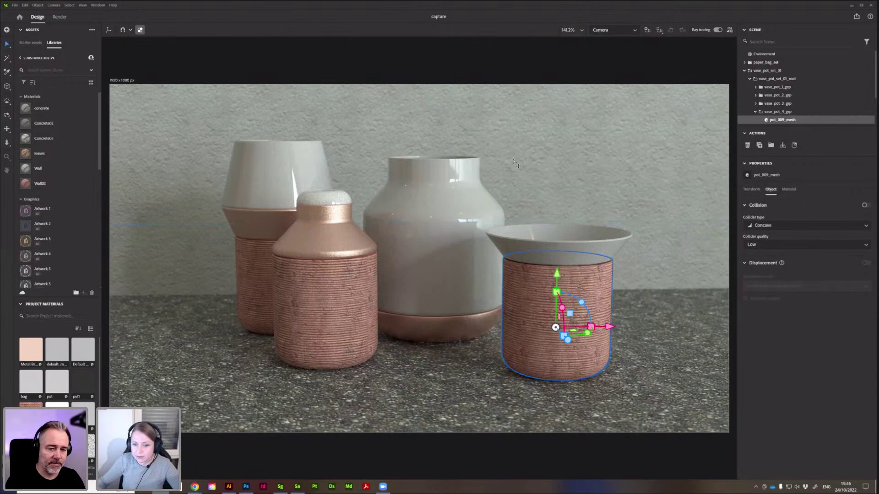
{"action": "left_click", "coordinate": [514, 66]}
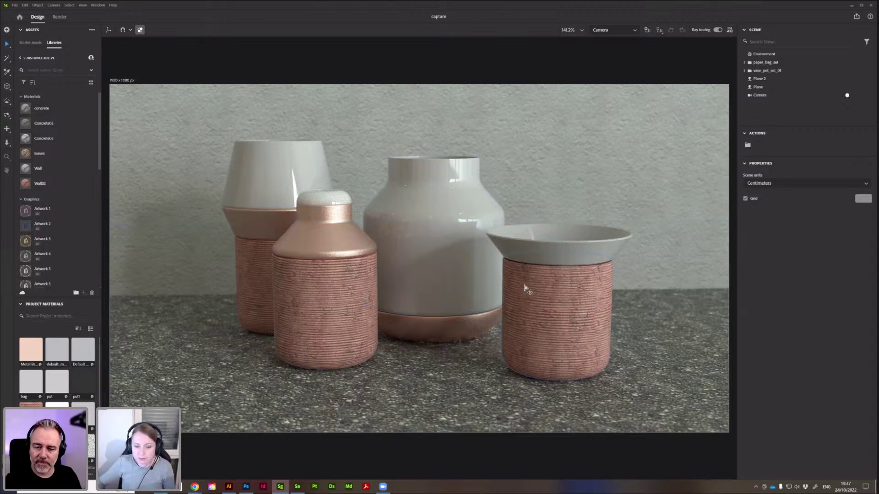
Apply the Concrete03 library material to the body of the front bottle-shaped vase.
{"action": "left_click", "coordinate": [308, 287]}
{"action": "left_click", "coordinate": [28, 140]}
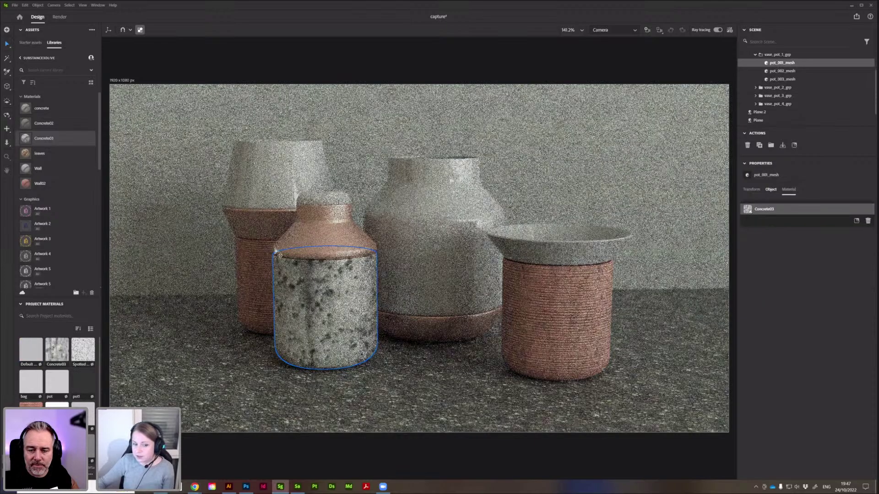
{"action": "left_click", "coordinate": [145, 304]}
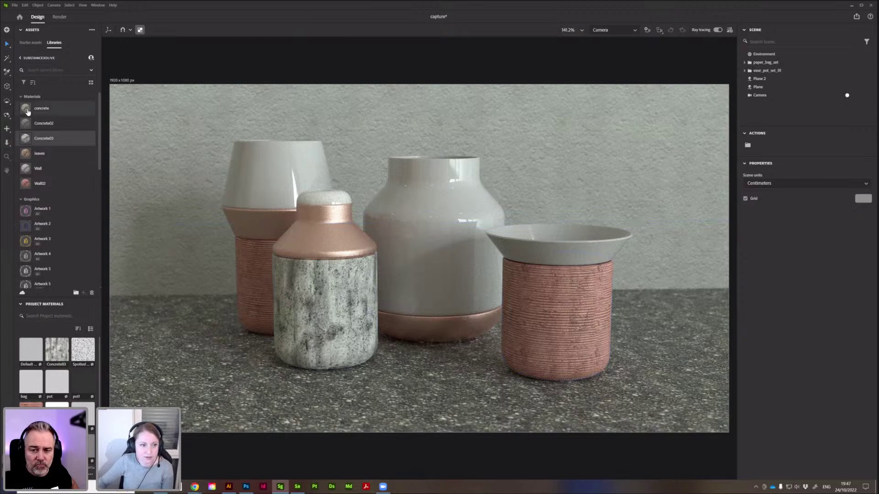
Apply the concrete library material to the ground plane under the vases.
{"action": "left_click_drag", "start_coordinate": [36, 110], "coordinate": [37, 113]}
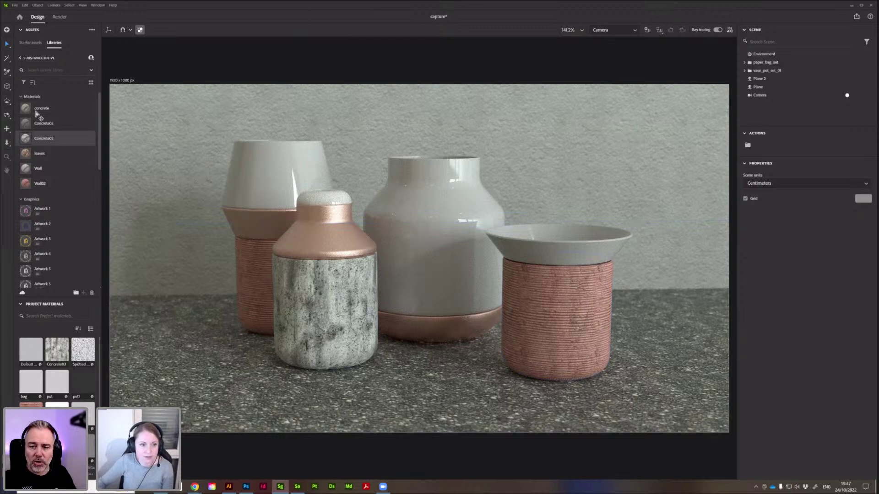
{"action": "left_click", "coordinate": [223, 350]}
{"action": "left_click", "coordinate": [27, 110]}
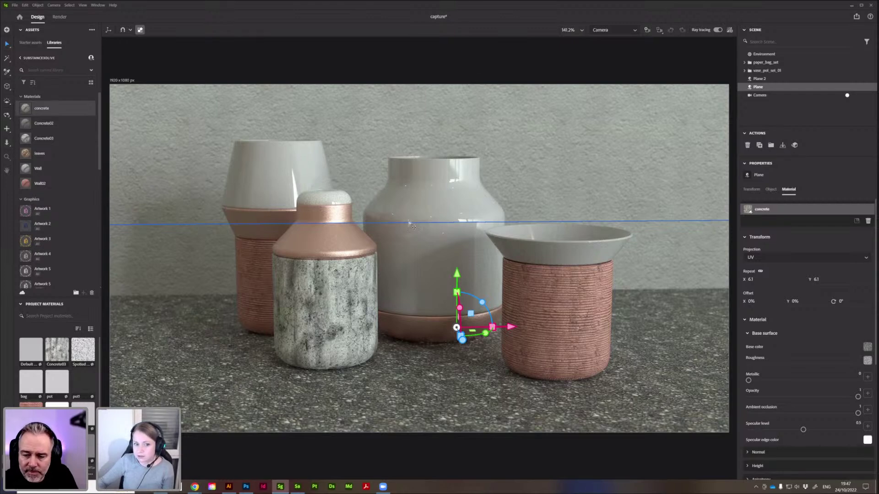
{"action": "left_click_drag", "start_coordinate": [410, 223], "coordinate": [411, 219]}
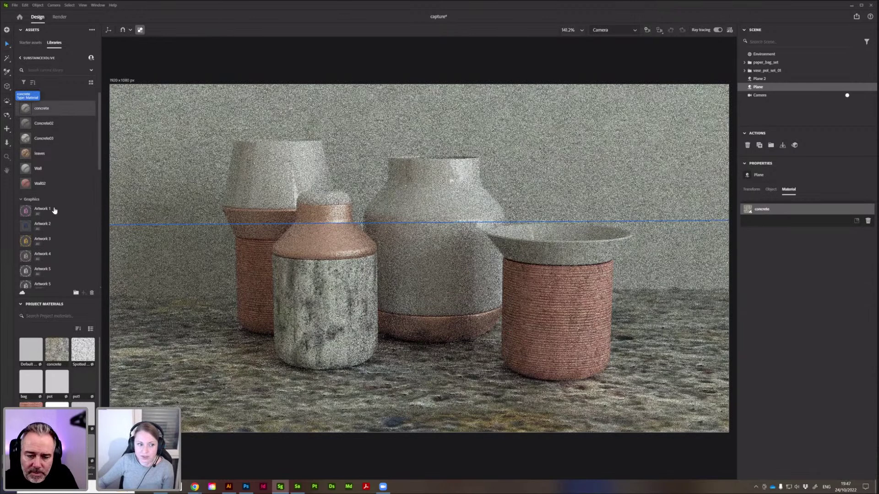
{"action": "left_click", "coordinate": [162, 67]}
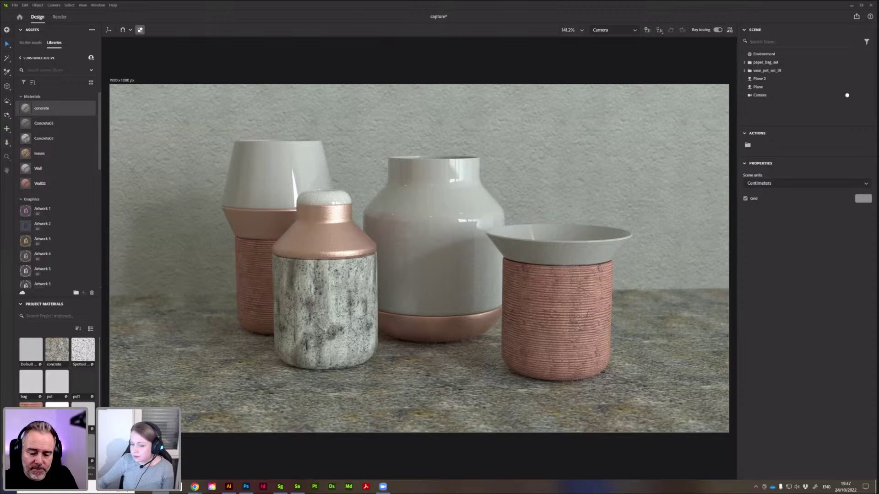
Create a new scene and import the food_container_04 and food_container_02 models with generated UVs.
{"action": "left_click", "coordinate": [15, 5]}
{"action": "left_click", "coordinate": [19, 11]}
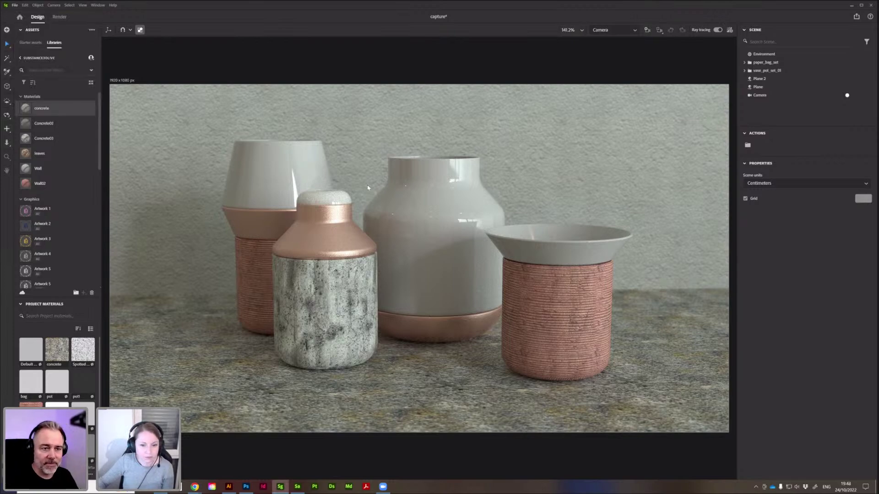
{"action": "left_click", "coordinate": [381, 243]}
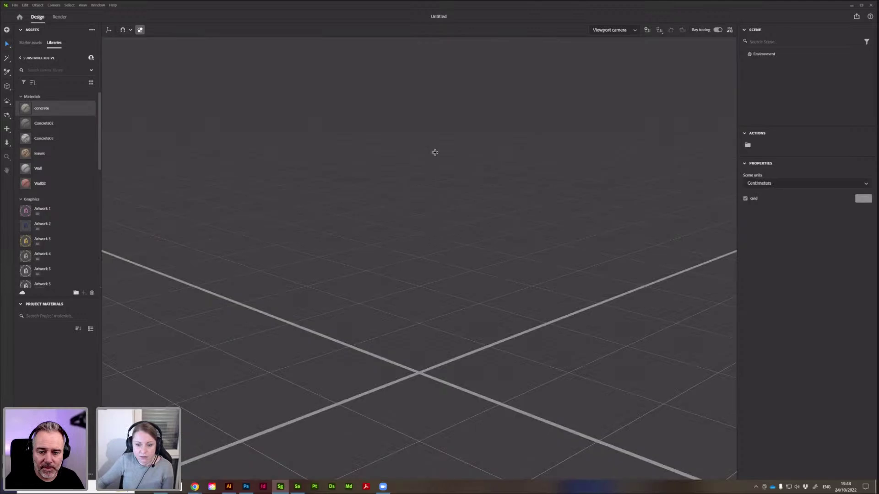
{"action": "right_click_drag", "start_coordinate": [462, 235], "coordinate": [478, 279]}
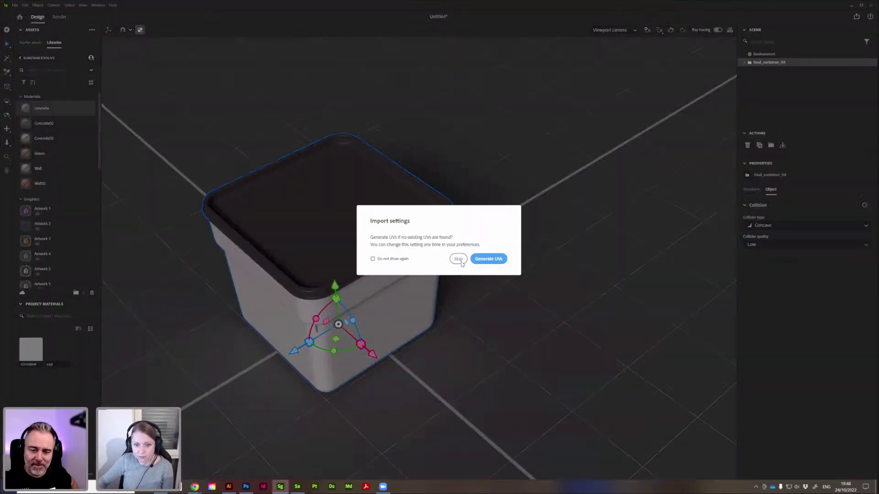
{"action": "left_click", "coordinate": [487, 257]}
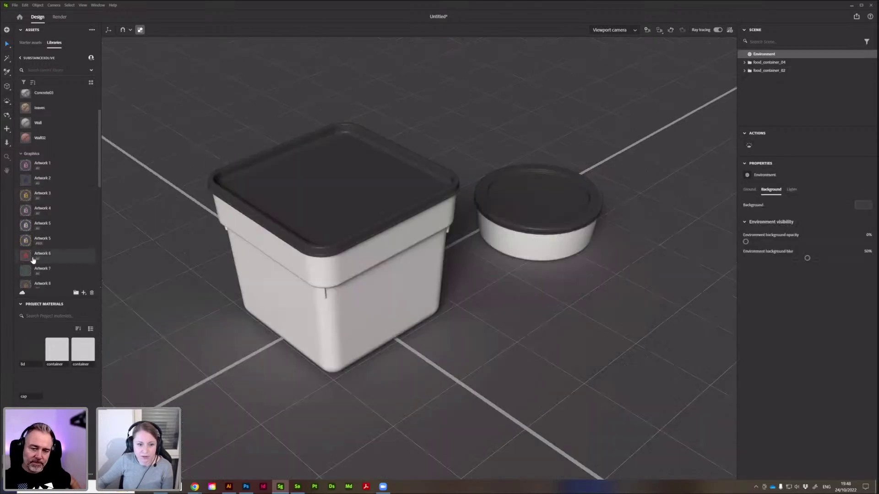
Place the Artwork 6 graphic as a decal on the square container's lid, cap_mesh.
{"action": "left_click_drag", "start_coordinate": [33, 260], "coordinate": [332, 187]}
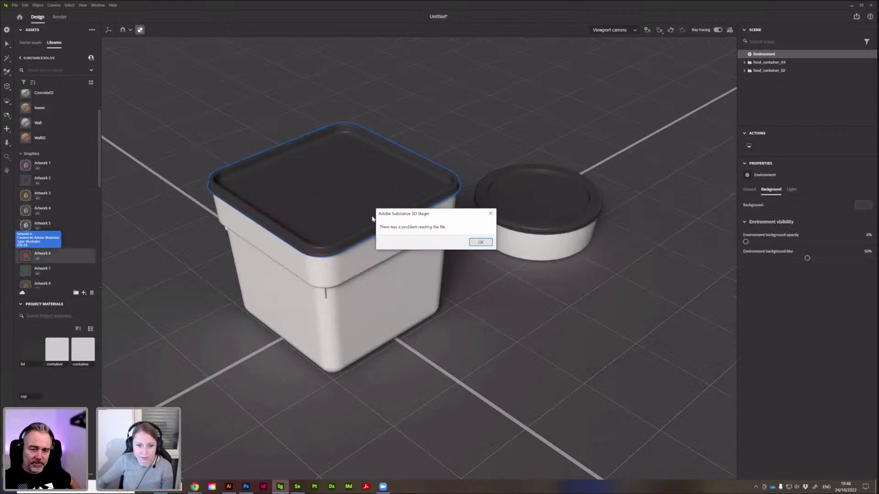
{"action": "left_click", "coordinate": [480, 243]}
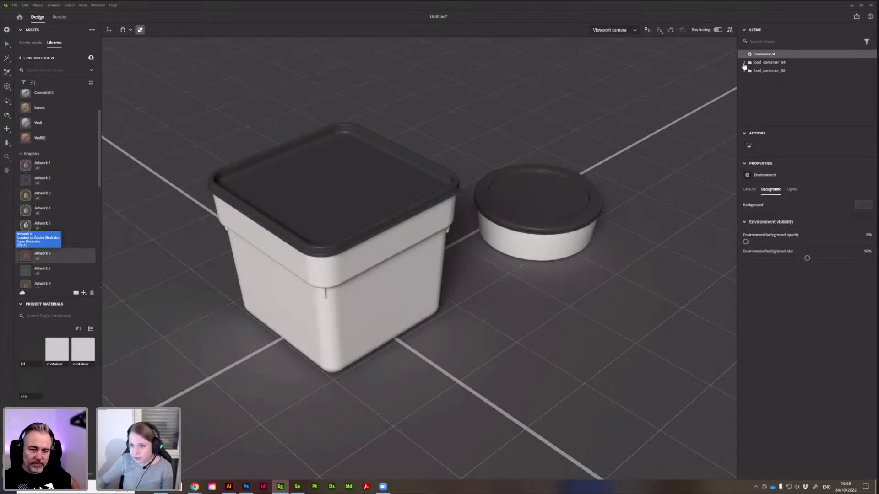
{"action": "left_click", "coordinate": [744, 63]}
{"action": "left_click", "coordinate": [763, 72]}
{"action": "left_click", "coordinate": [749, 70]}
{"action": "left_click", "coordinate": [773, 79]}
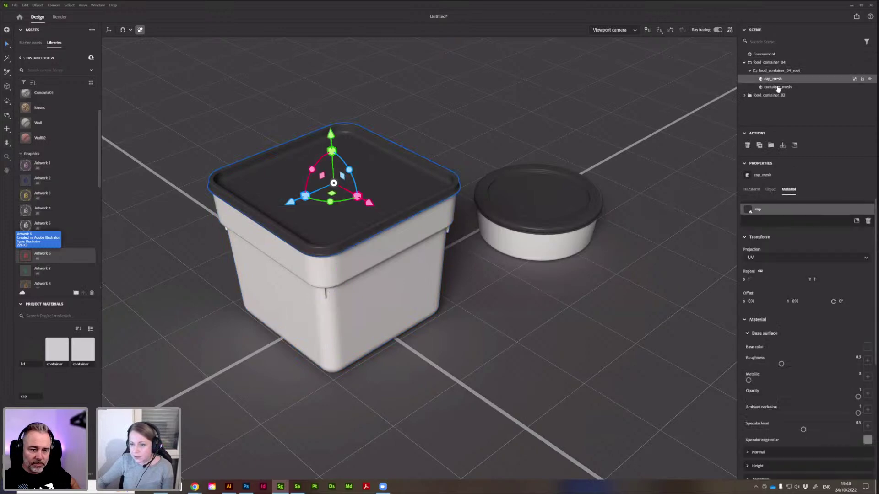
{"action": "left_click_drag", "start_coordinate": [26, 212], "coordinate": [333, 193]}
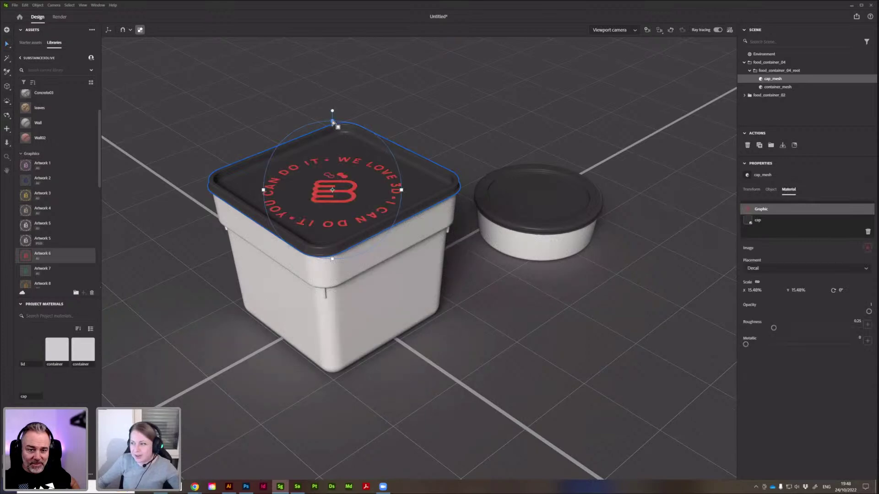
Scale the lid graphic to about 14.2% and centre it on the square lid.
{"action": "left_click_drag", "start_coordinate": [333, 122], "coordinate": [334, 132]}
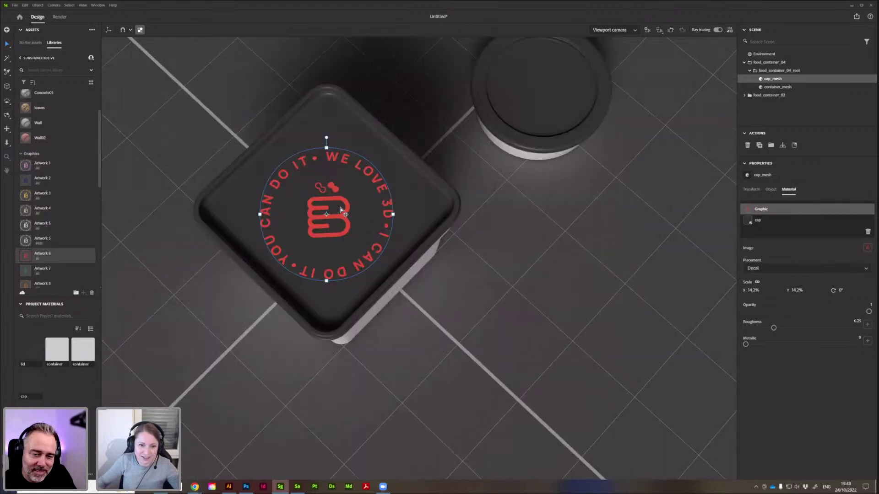
{"action": "left_click_drag", "start_coordinate": [341, 209], "coordinate": [346, 202]}
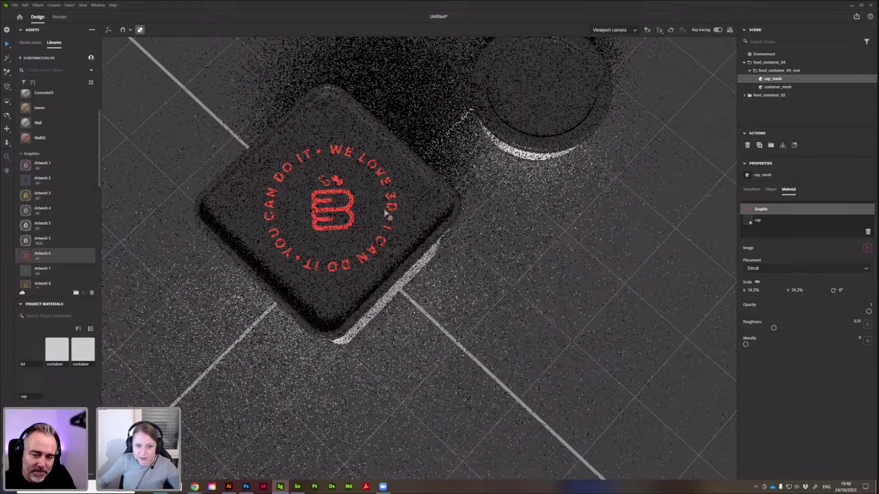
{"action": "right_click_drag", "start_coordinate": [449, 259], "coordinate": [414, 252]}
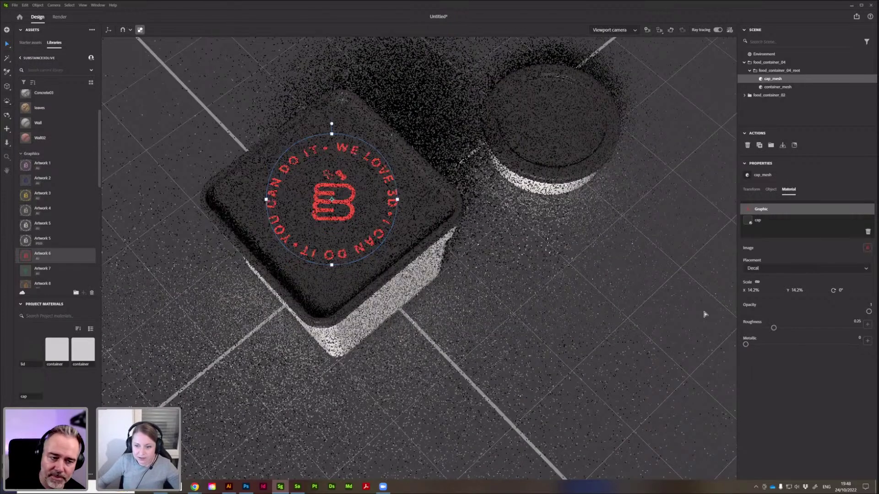
Colour the square container's body red and its lid pink using the library colours.
{"action": "scroll", "coordinate": [40, 204], "scroll_direction": "down", "scroll_amount": 5}
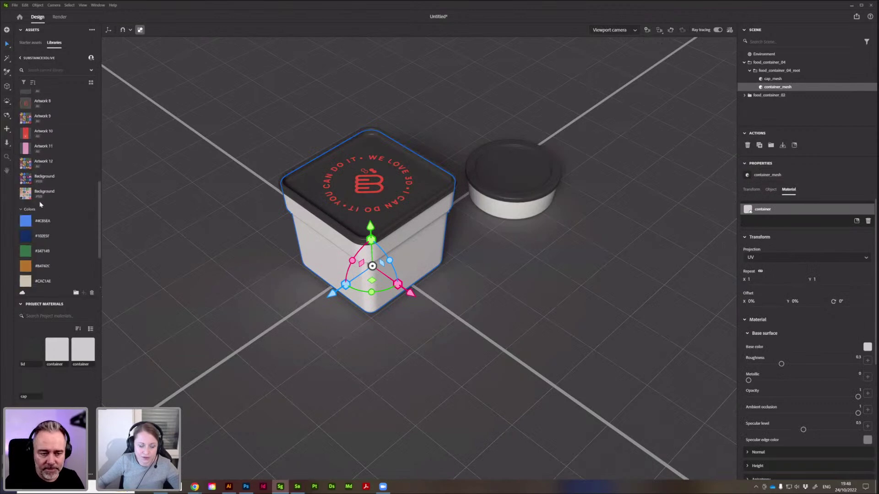
{"action": "scroll", "coordinate": [40, 204], "scroll_direction": "down", "scroll_amount": 3}
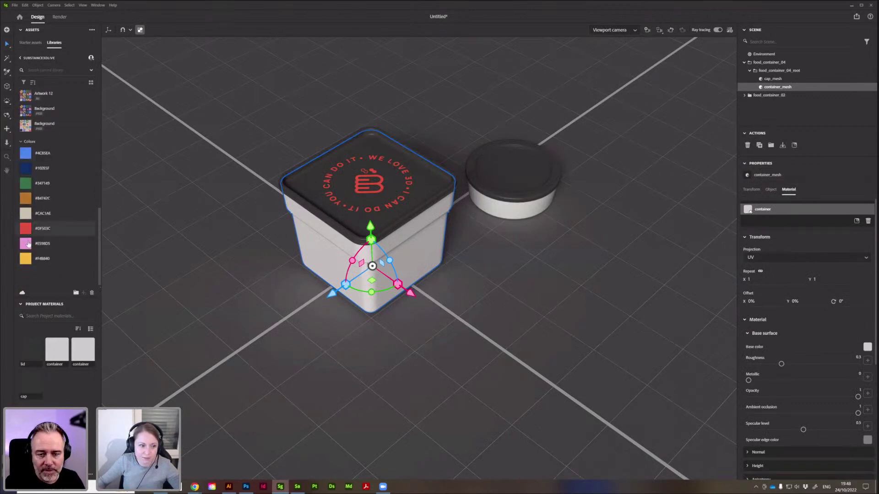
{"action": "left_click_drag", "start_coordinate": [36, 245], "coordinate": [322, 197]}
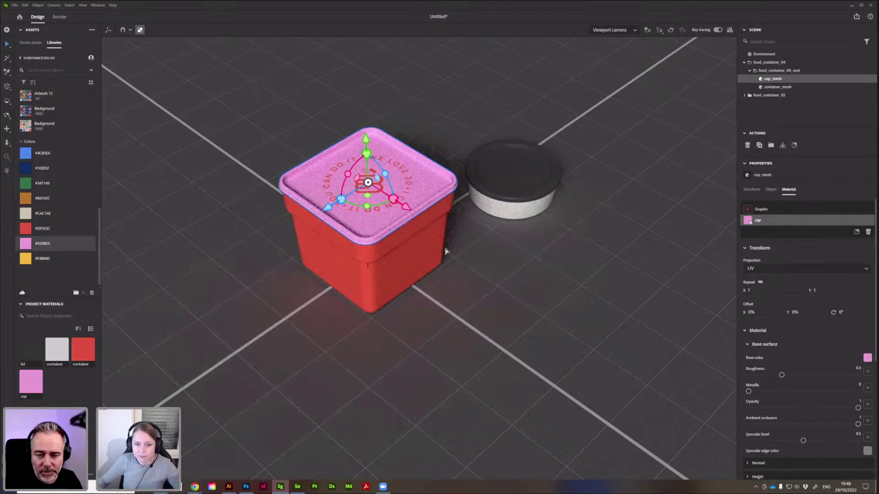
{"action": "left_click", "coordinate": [445, 250]}
{"action": "scroll", "coordinate": [492, 244], "scroll_direction": "up", "scroll_amount": 2}
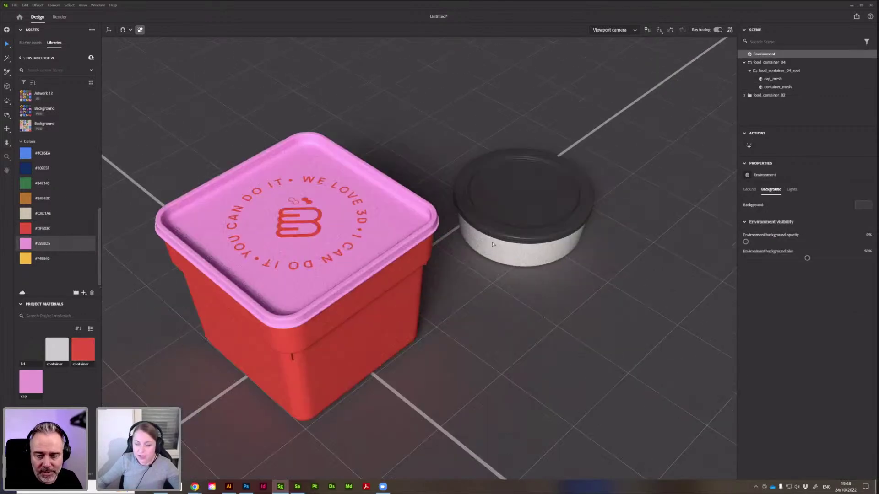
{"action": "scroll", "coordinate": [492, 244], "scroll_direction": "up", "scroll_amount": 2}
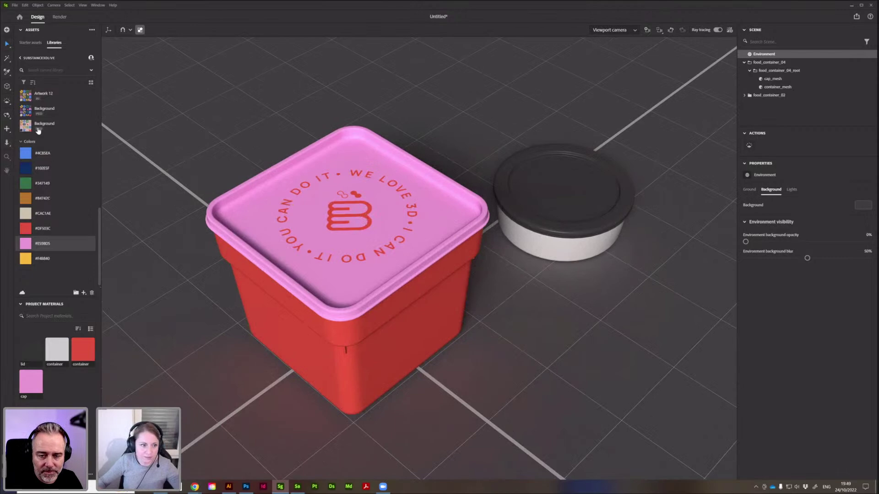
Sample the square container's pink lid and red body materials onto the round container's lid and body.
{"action": "scroll", "coordinate": [505, 233], "scroll_direction": "down", "scroll_amount": 2}
{"action": "left_click", "coordinate": [528, 219]}
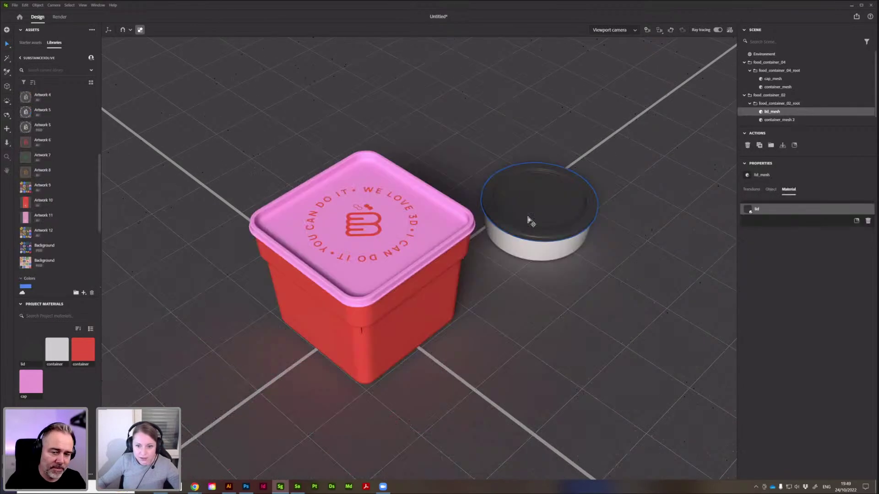
{"action": "left_click", "coordinate": [6, 73]}
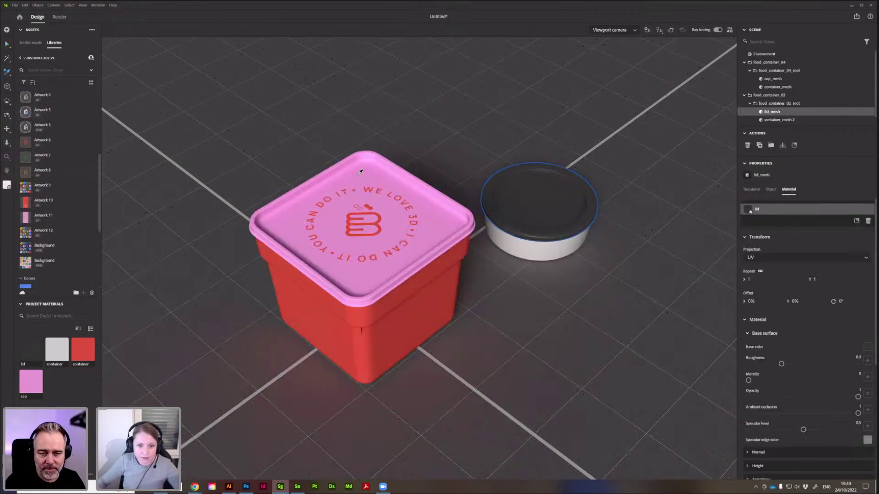
{"action": "left_click", "coordinate": [360, 172]}
{"action": "left_click", "coordinate": [540, 204]}
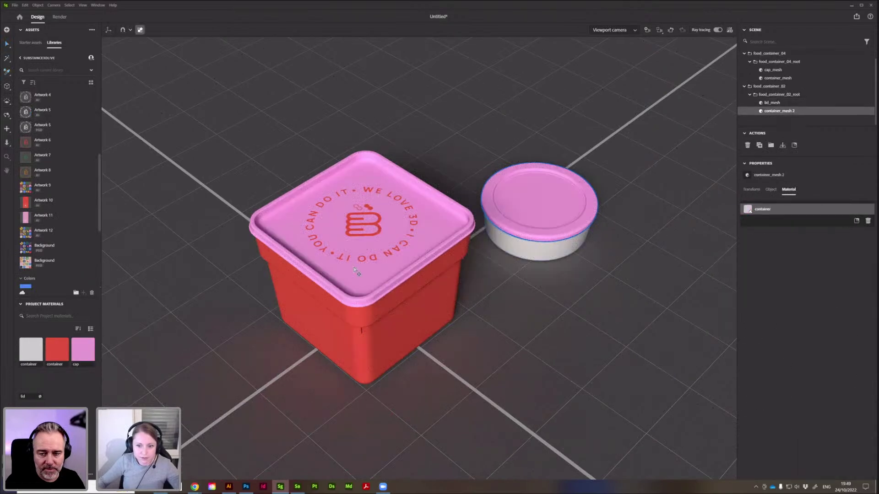
{"action": "left_click", "coordinate": [7, 72]}
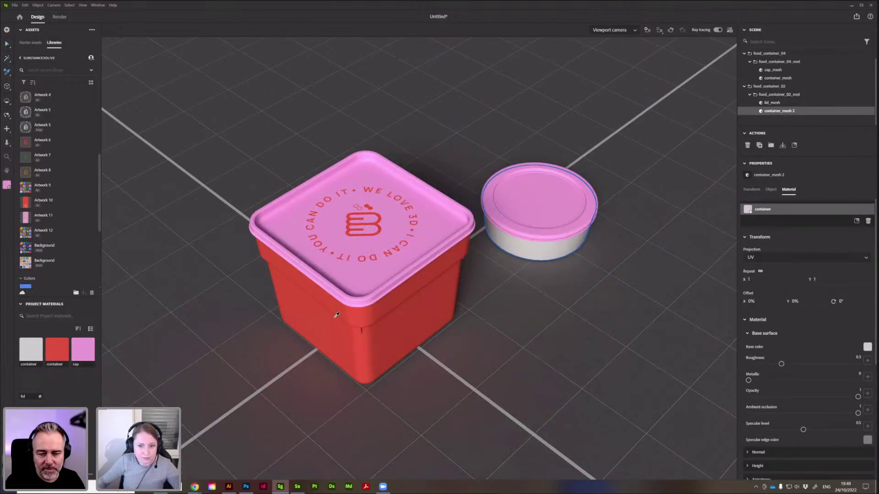
{"action": "left_click", "coordinate": [337, 315]}
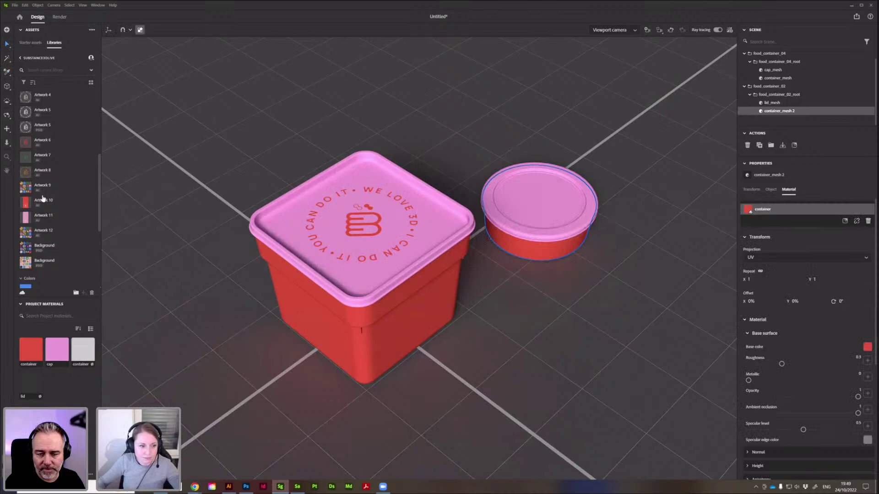
Place the Artwork 6 graphic on the round container's lid at a scale of about 9.21%.
{"action": "left_click_drag", "start_coordinate": [42, 143], "coordinate": [537, 201]}
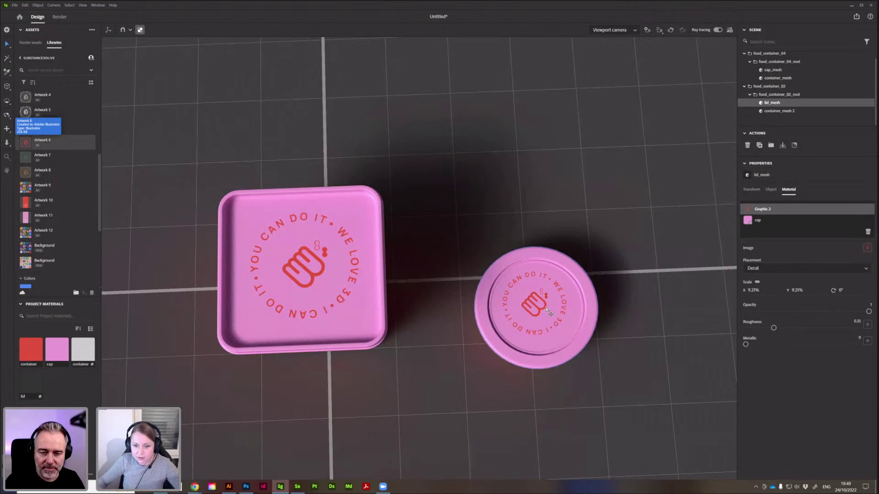
Centre the artwork graphic on the round container's lid.
{"action": "left_click_drag", "start_coordinate": [548, 312], "coordinate": [549, 313]}
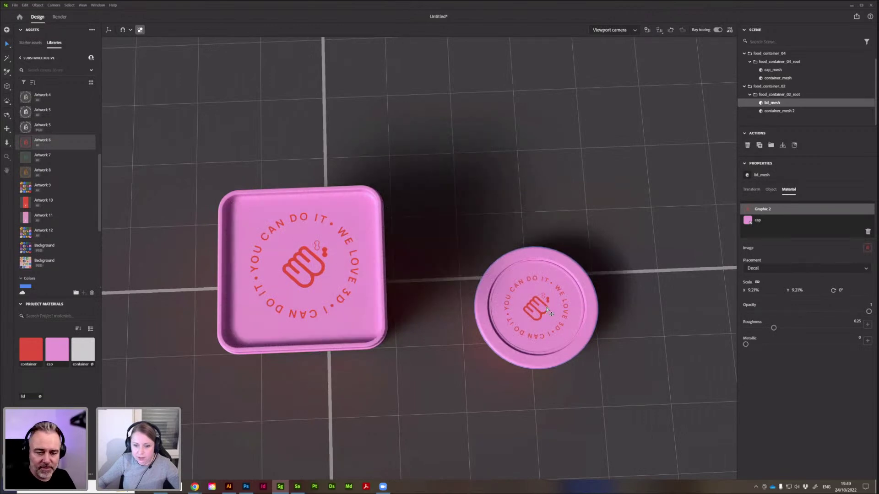
{"action": "left_click", "coordinate": [520, 197]}
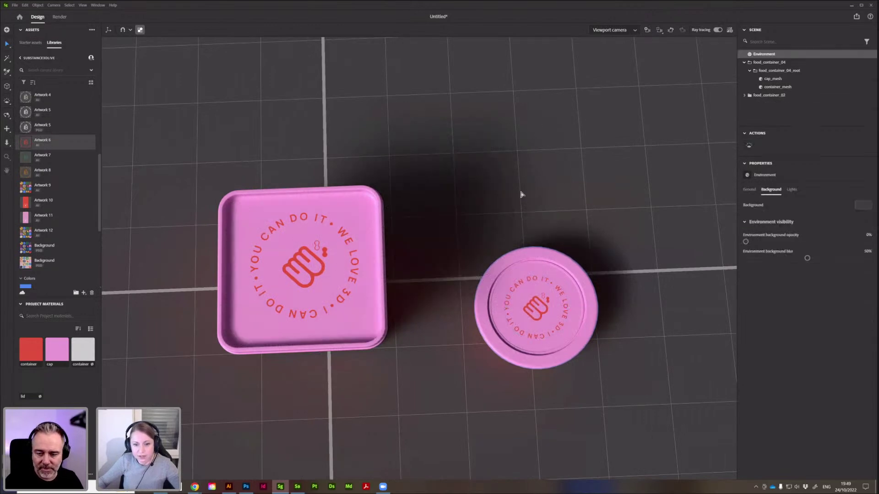
{"action": "right_click_drag", "start_coordinate": [447, 297], "coordinate": [483, 293]}
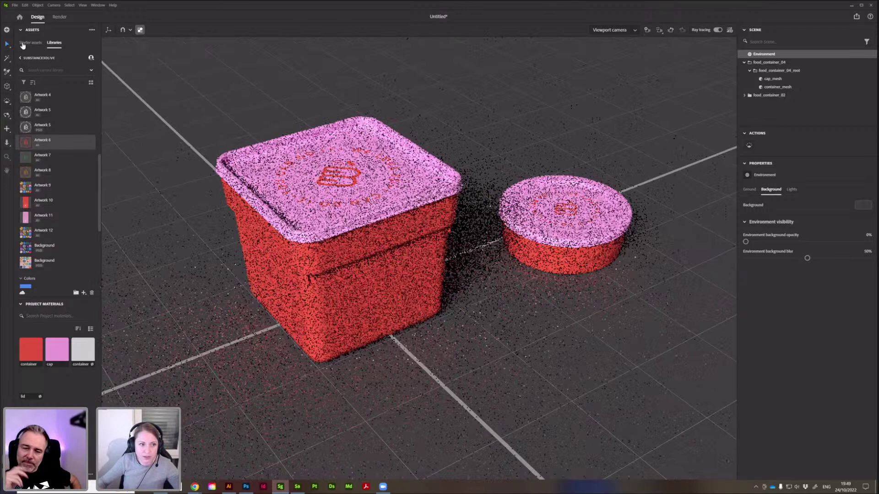
Add a plane beneath the containers and colour it with the library pink #E598D5.
{"action": "left_click", "coordinate": [23, 43]}
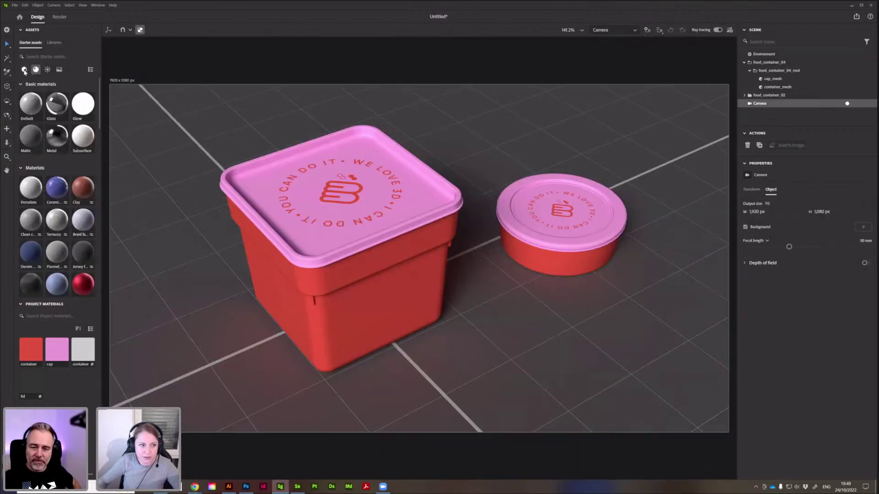
{"action": "left_click", "coordinate": [24, 69]}
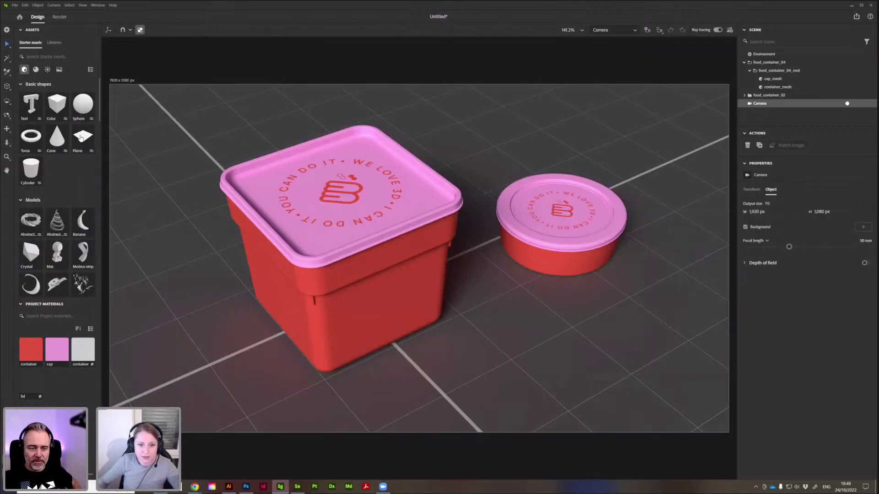
{"action": "left_click", "coordinate": [81, 137]}
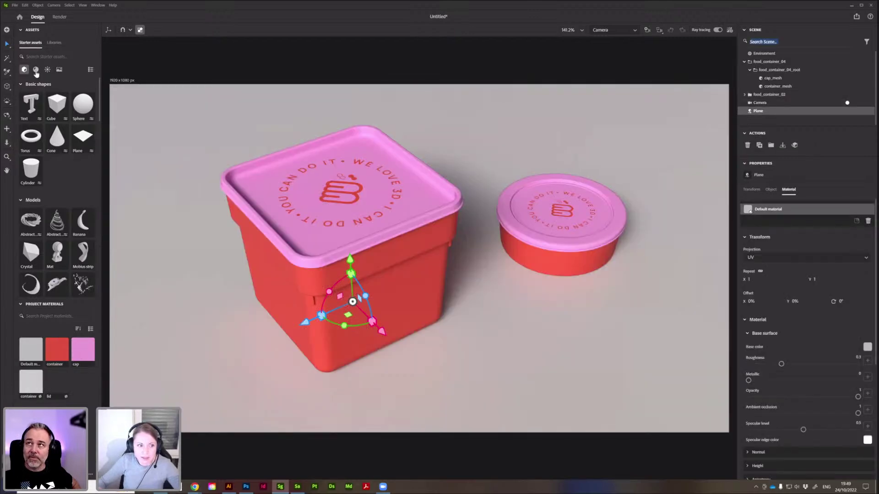
{"action": "left_click", "coordinate": [36, 69]}
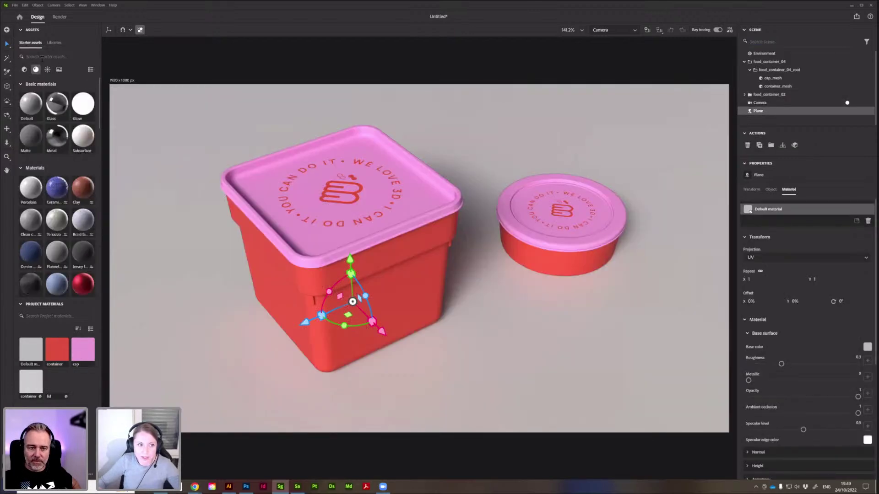
{"action": "left_click", "coordinate": [54, 42]}
{"action": "scroll", "coordinate": [27, 229], "scroll_direction": "down", "scroll_amount": 5}
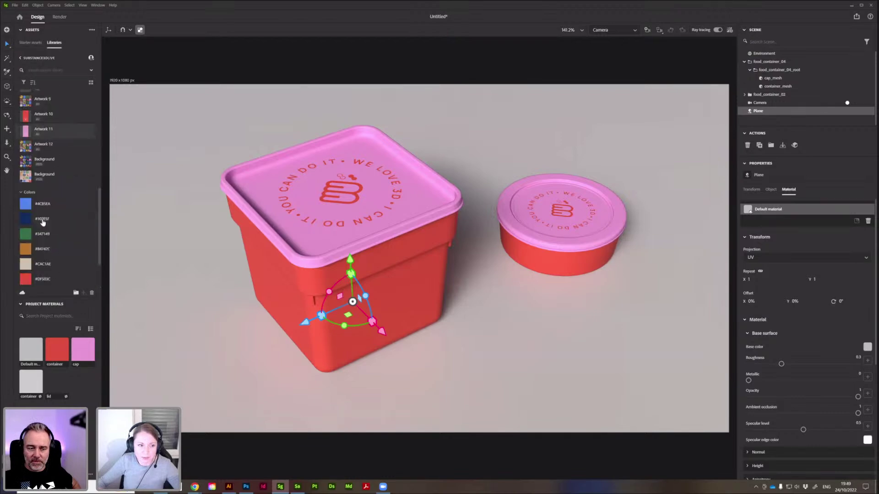
{"action": "left_click", "coordinate": [27, 248]}
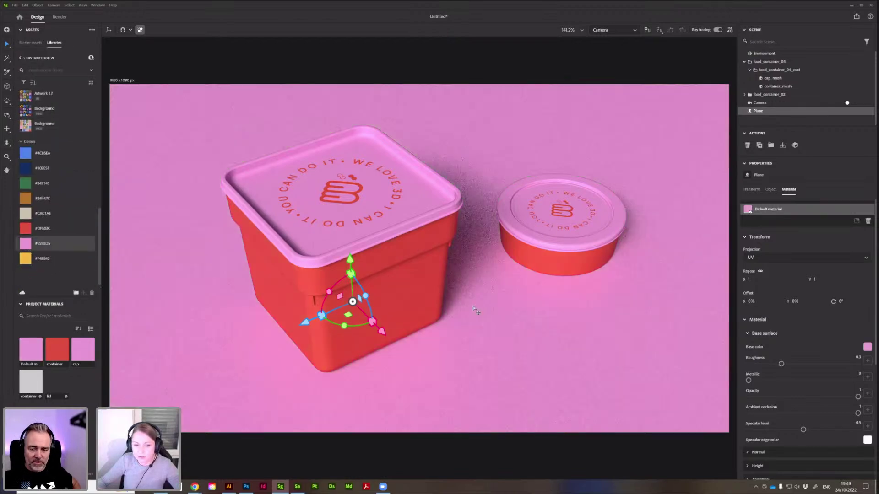
{"action": "scroll", "coordinate": [480, 324], "scroll_direction": "down", "scroll_amount": 2}
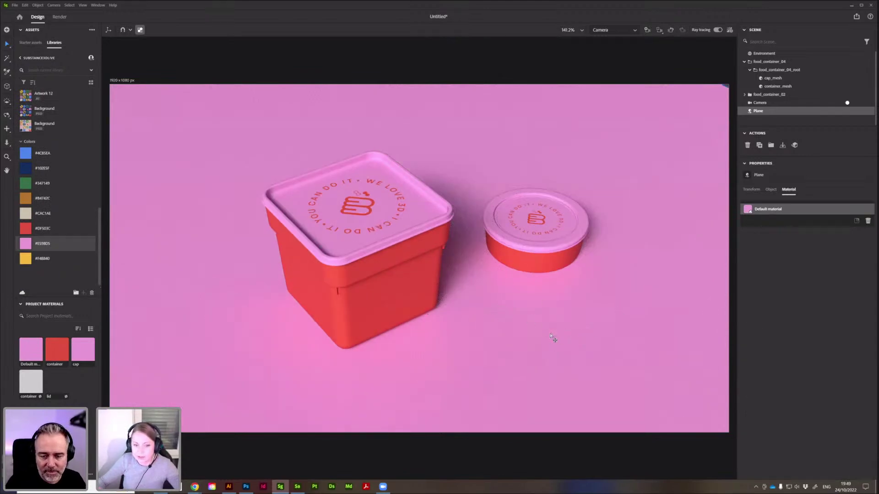
Import the cloth_drapery_table model into the scene, generating UVs for it.
{"action": "left_click", "coordinate": [478, 332]}
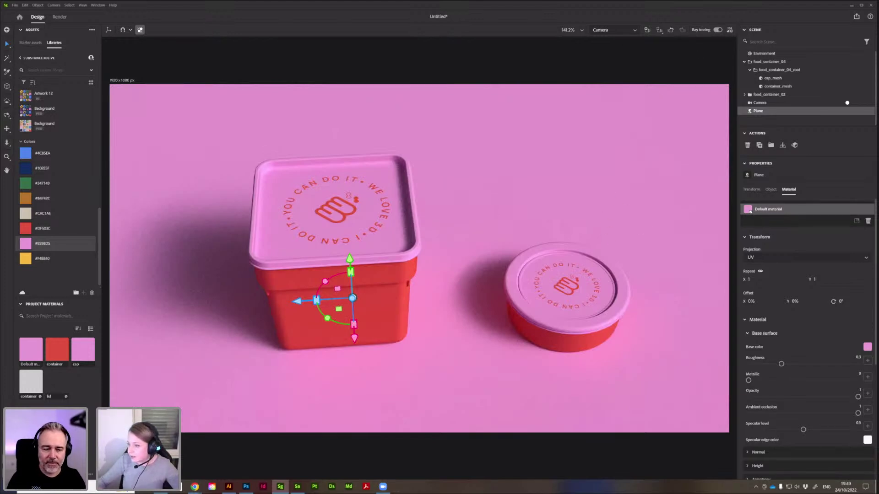
{"action": "right_click_drag", "start_coordinate": [449, 275], "coordinate": [471, 261]}
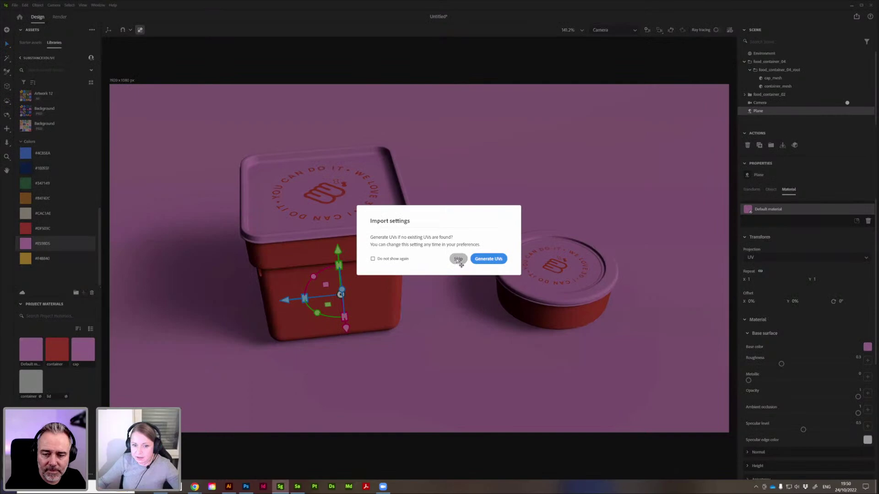
{"action": "left_click", "coordinate": [488, 257]}
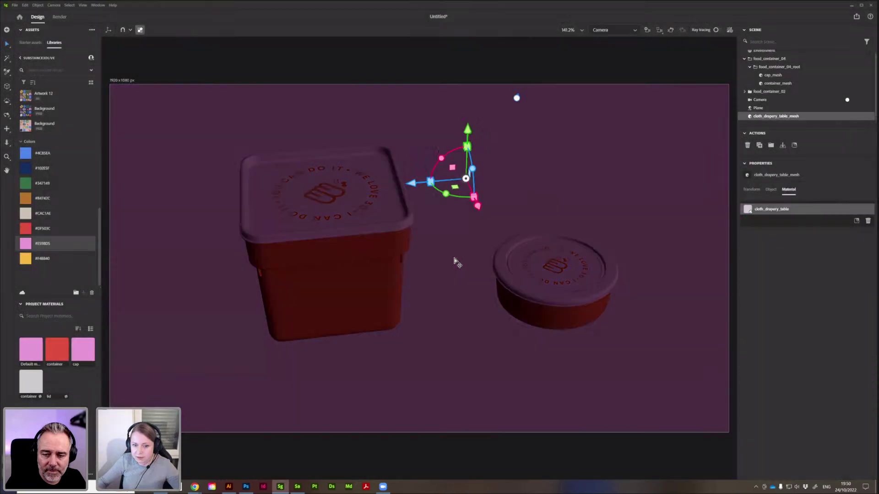
Move the draped cloth table behind the containers using the viewport camera, then return to the scene camera.
{"action": "left_click", "coordinate": [614, 31]}
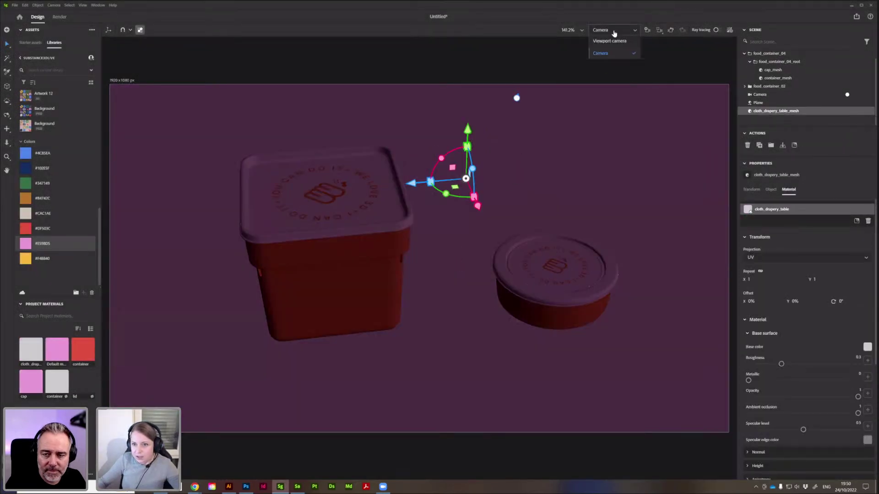
{"action": "left_click", "coordinate": [606, 53]}
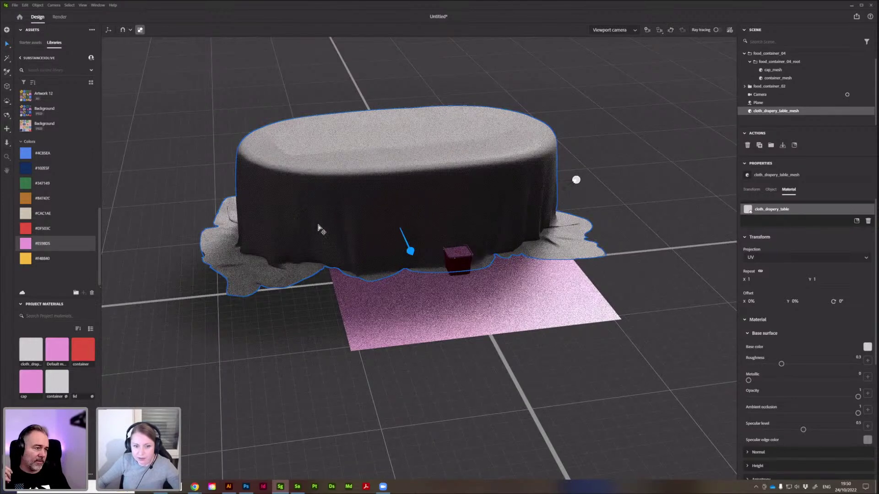
{"action": "right_click_drag", "start_coordinate": [269, 243], "coordinate": [267, 256]}
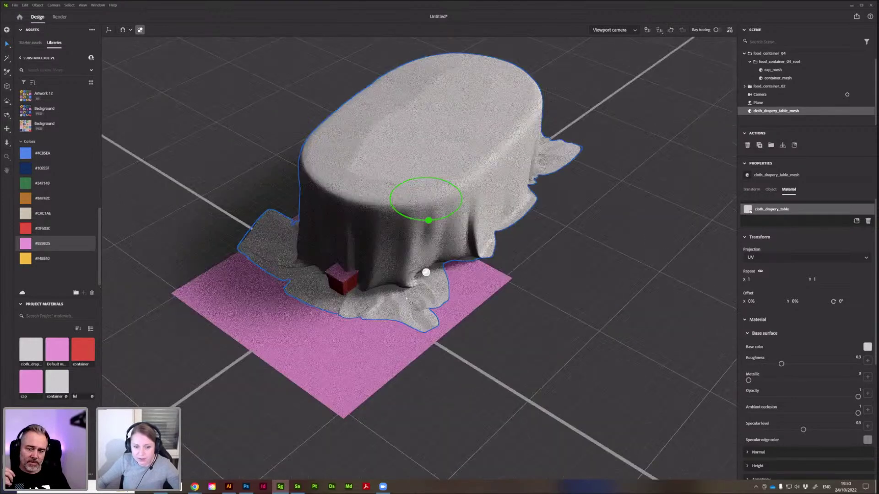
{"action": "left_click_drag", "start_coordinate": [406, 299], "coordinate": [247, 288]}
{"action": "right_click_drag", "start_coordinate": [247, 288], "coordinate": [458, 197]}
{"action": "left_click", "coordinate": [618, 30]}
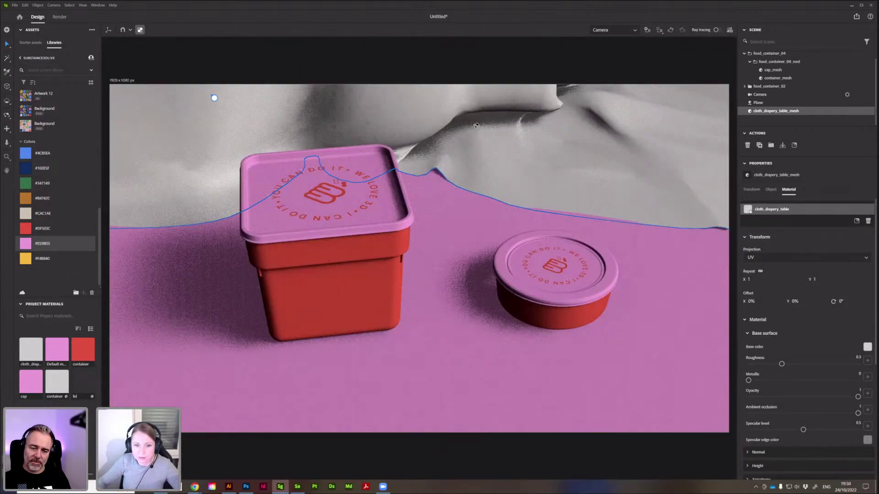
Frame both containers from a lower camera angle with the draped cloth filling the background.
{"action": "right_click_drag", "start_coordinate": [475, 125], "coordinate": [477, 193]}
{"action": "scroll", "coordinate": [476, 177], "scroll_direction": "up", "scroll_amount": 3}
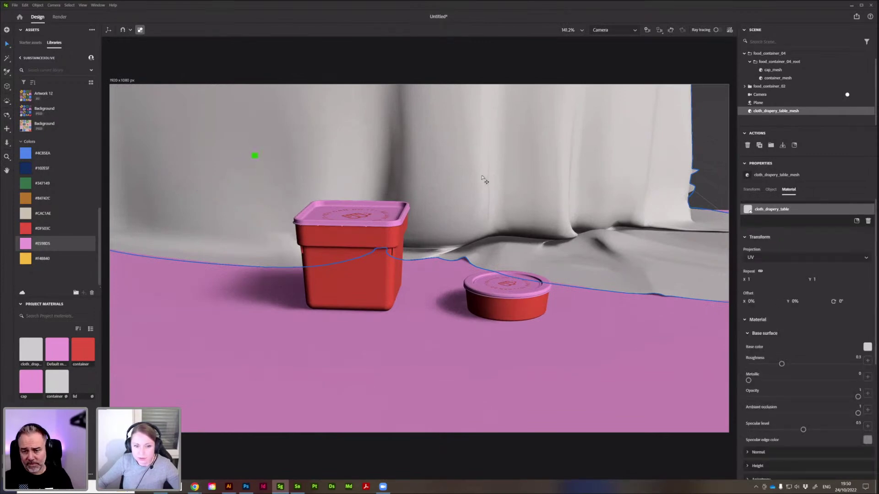
{"action": "left_click_drag", "start_coordinate": [480, 248], "coordinate": [521, 223]}
{"action": "left_click_drag", "start_coordinate": [481, 219], "coordinate": [449, 188], "text": "alt"}
Select the whole round container group and move it up against the square container's front corner.
{"action": "left_click", "coordinate": [526, 279]}
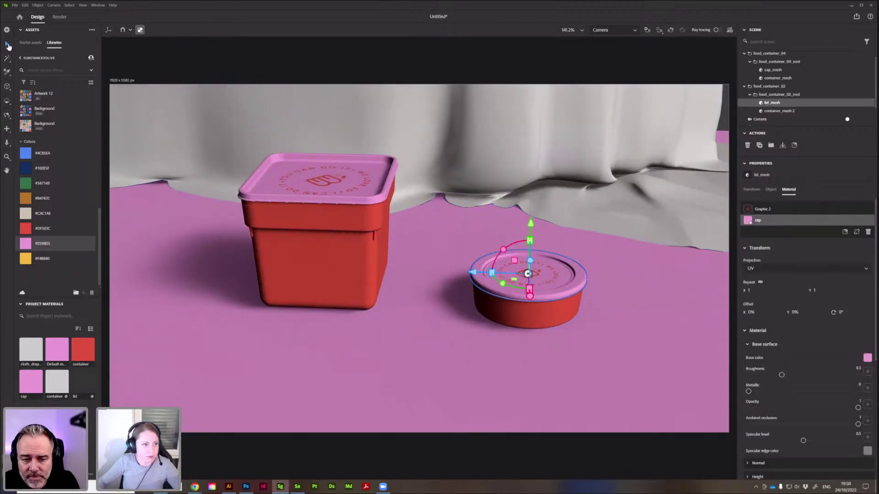
{"action": "left_click", "coordinate": [6, 45]}
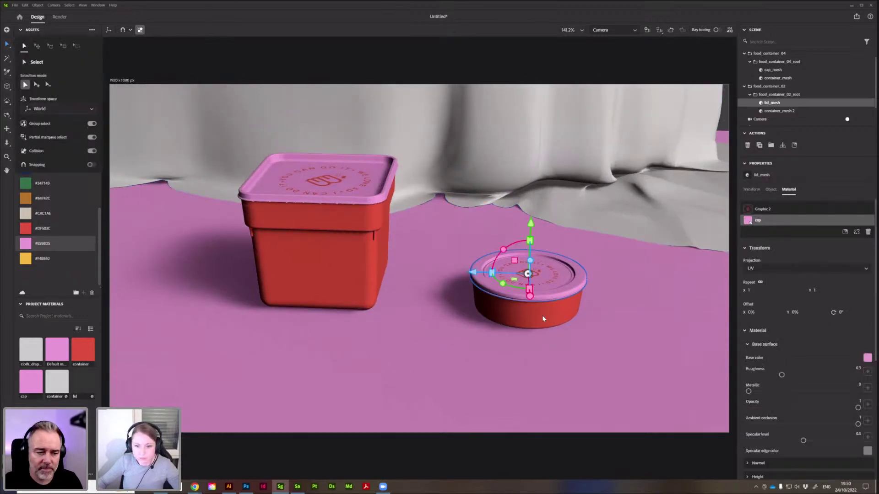
{"action": "left_click", "coordinate": [779, 87]}
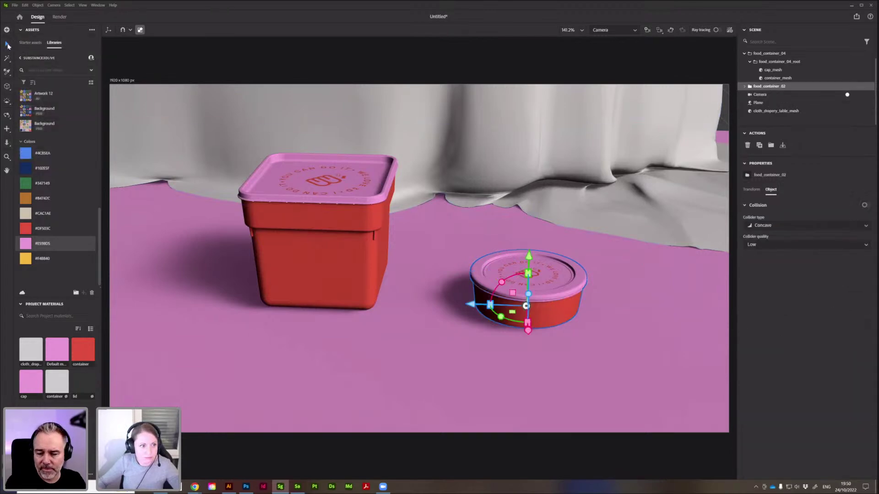
{"action": "key", "text": "v"}
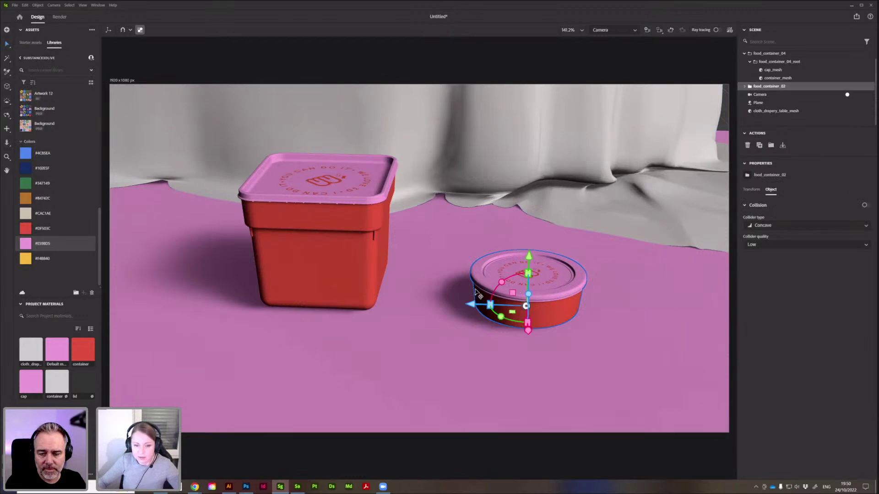
{"action": "left_click_drag", "start_coordinate": [477, 283], "coordinate": [486, 263]}
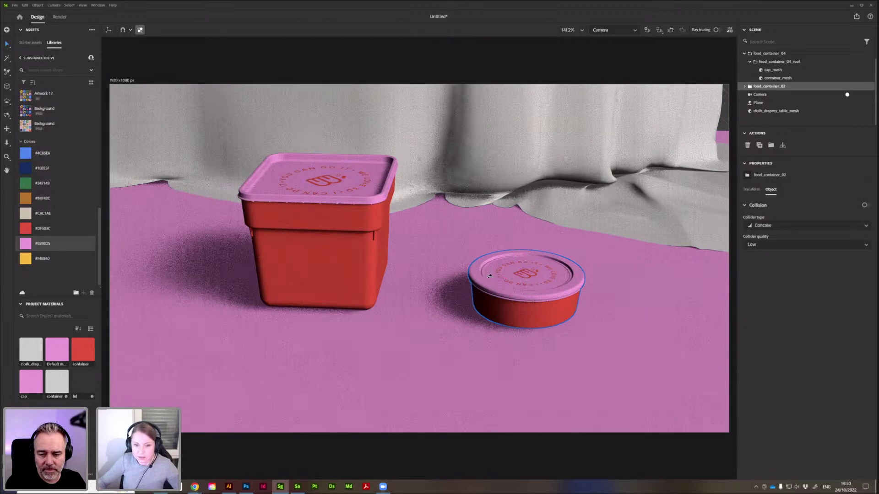
{"action": "key", "text": "ctrl+z"}
Sample the plane's pink material onto the draped cloth.
{"action": "left_click", "coordinate": [584, 153]}
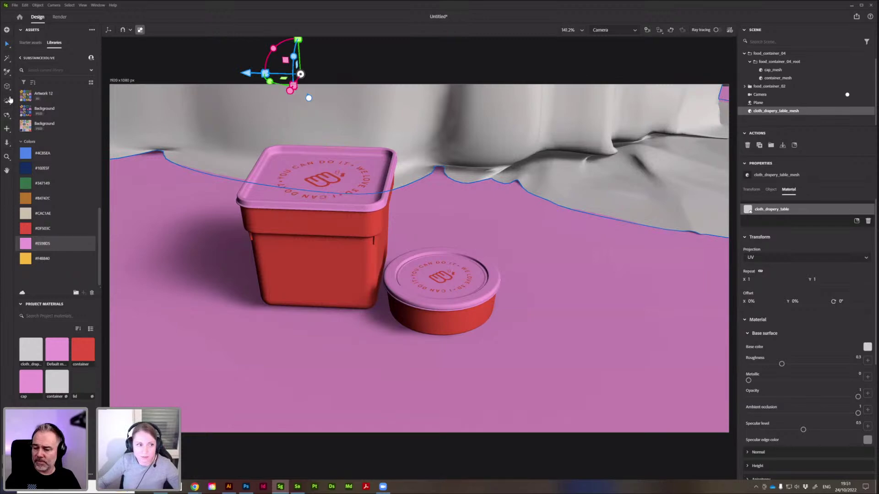
{"action": "left_click", "coordinate": [7, 73]}
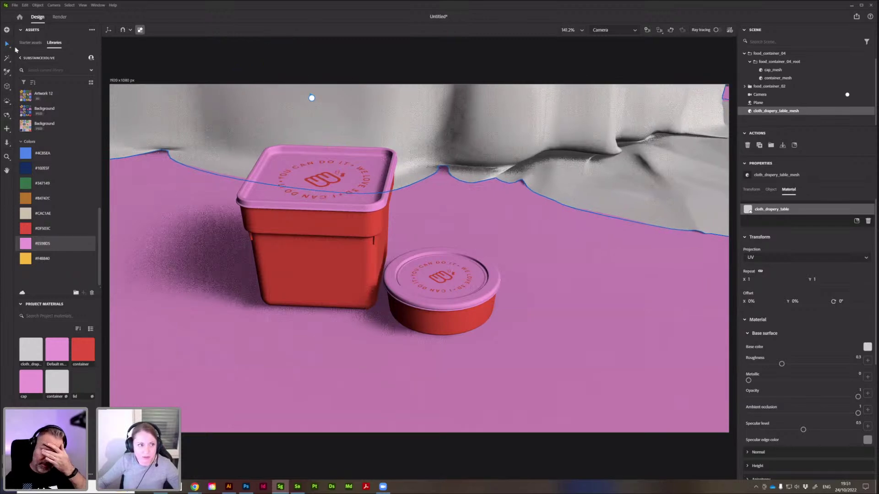
{"action": "left_click", "coordinate": [518, 259]}
{"action": "key", "text": "v"}
{"action": "middle_click_drag", "start_coordinate": [478, 228], "coordinate": [596, 237]}
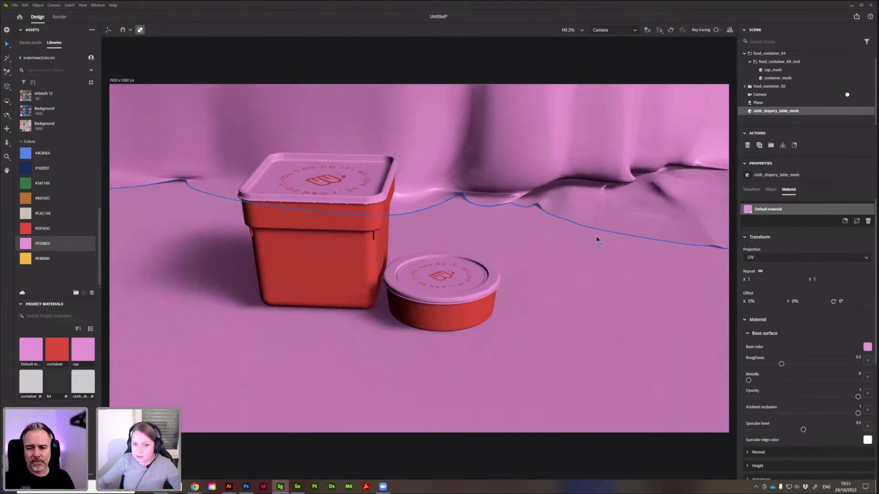
Enable the camera's depth of field focused on the square lid with 25.7 blur, and set the focal length to 106 mm.
{"action": "left_click", "coordinate": [771, 95]}
{"action": "left_click", "coordinate": [745, 265]}
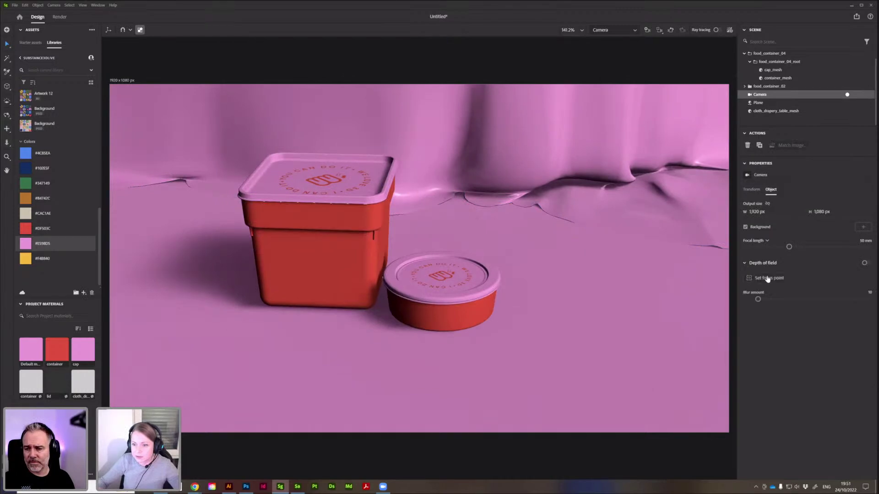
{"action": "left_click", "coordinate": [753, 278]}
{"action": "left_click", "coordinate": [364, 194]}
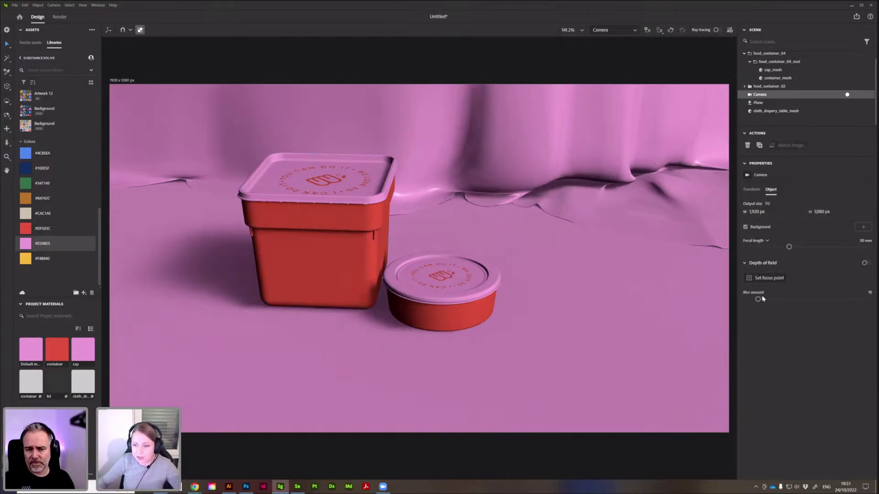
{"action": "left_click", "coordinate": [864, 262]}
{"action": "left_click_drag", "start_coordinate": [758, 299], "coordinate": [777, 299]}
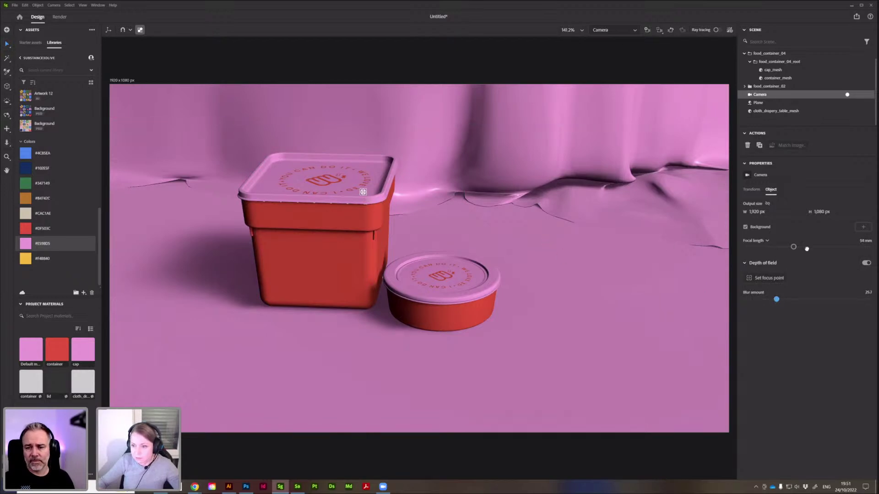
{"action": "left_click_drag", "start_coordinate": [806, 249], "coordinate": [852, 247]}
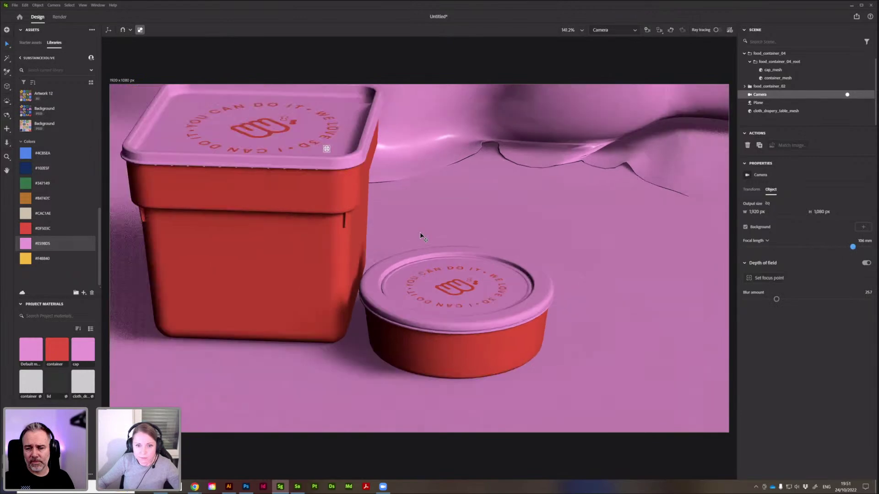
{"action": "scroll", "coordinate": [584, 188], "scroll_direction": "down", "scroll_amount": 5}
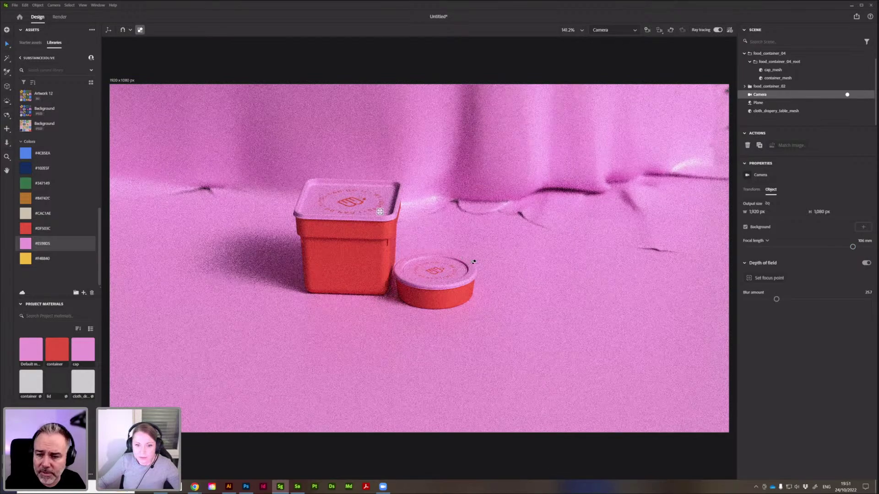
Set the roughness of the draped cloth's pink material to 0.88.
{"action": "left_click", "coordinate": [567, 148]}
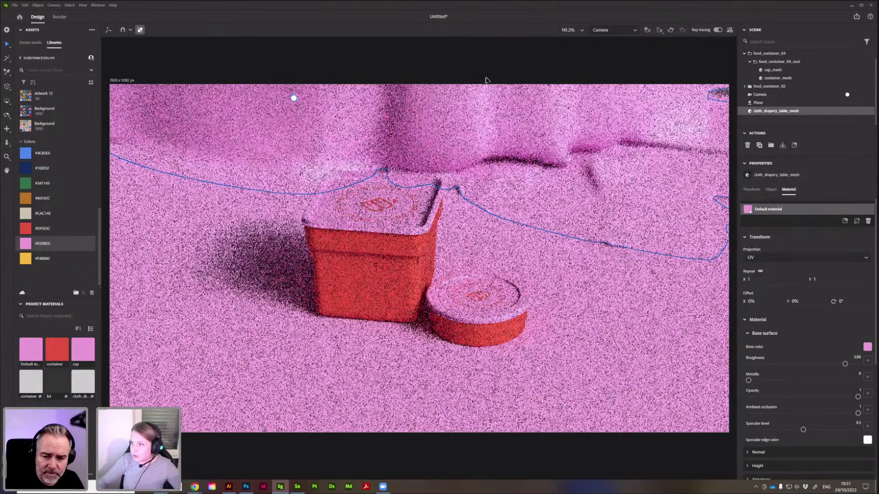
{"action": "left_click", "coordinate": [486, 80]}
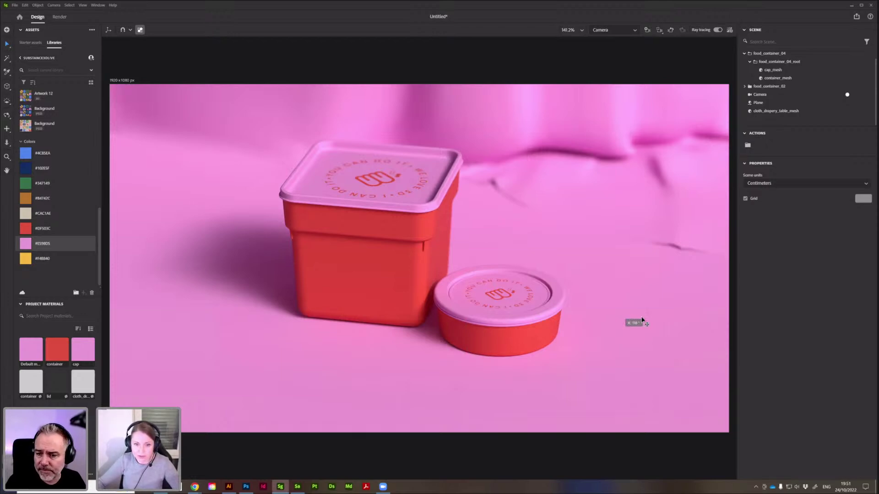
Rotate the environment lighting to darken the containers' front sides and bring the camera closer to them.
{"action": "right_click_drag", "start_coordinate": [639, 319], "coordinate": [640, 321], "text": "shift"}
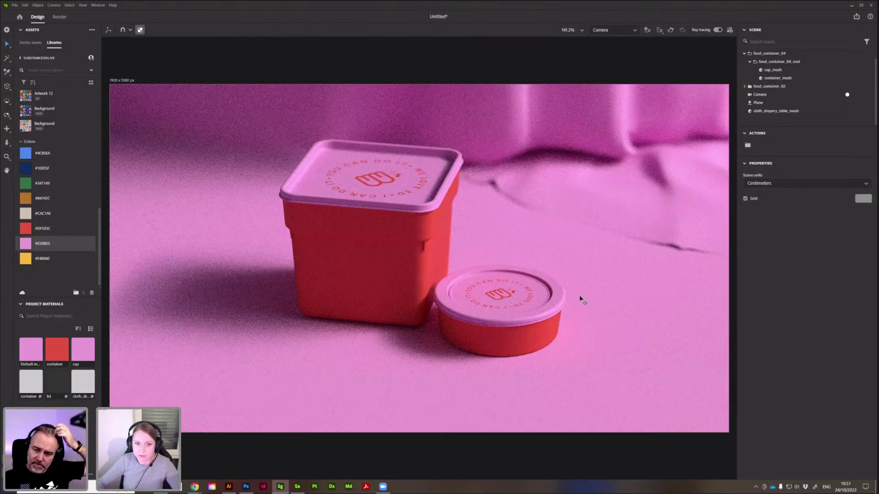
{"action": "scroll", "coordinate": [579, 297], "scroll_direction": "up", "scroll_amount": 2}
{"action": "scroll", "coordinate": [579, 298], "scroll_direction": "up", "scroll_amount": 1}
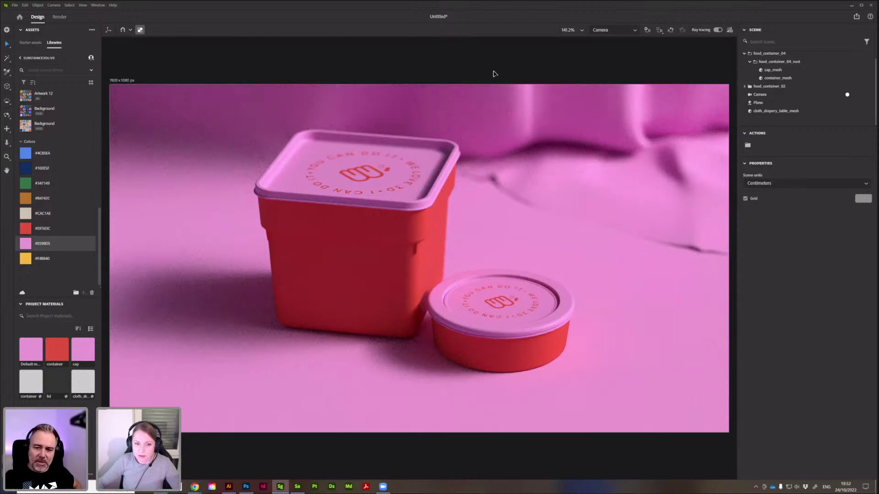
Close the container scene without saving, then restart Stager with the photogrammetry scene open.
{"action": "scroll", "coordinate": [493, 71], "scroll_direction": "down", "scroll_amount": 1}
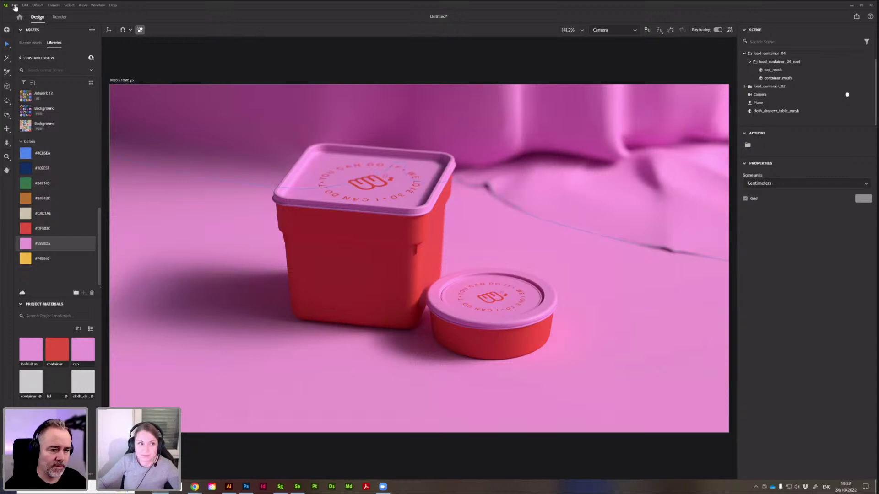
{"action": "left_click", "coordinate": [870, 5]}
{"action": "left_click", "coordinate": [396, 242]}
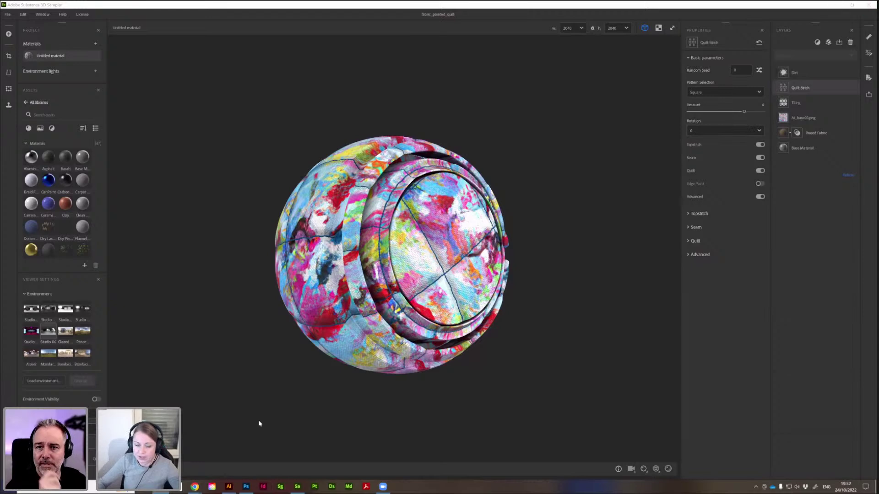
{"action": "left_click", "coordinate": [280, 486]}
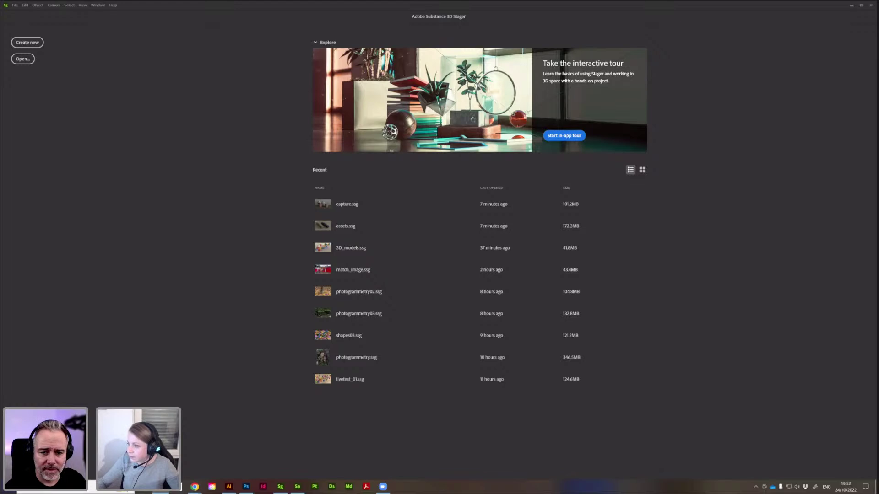
{"action": "key", "text": "ctrl+n"}
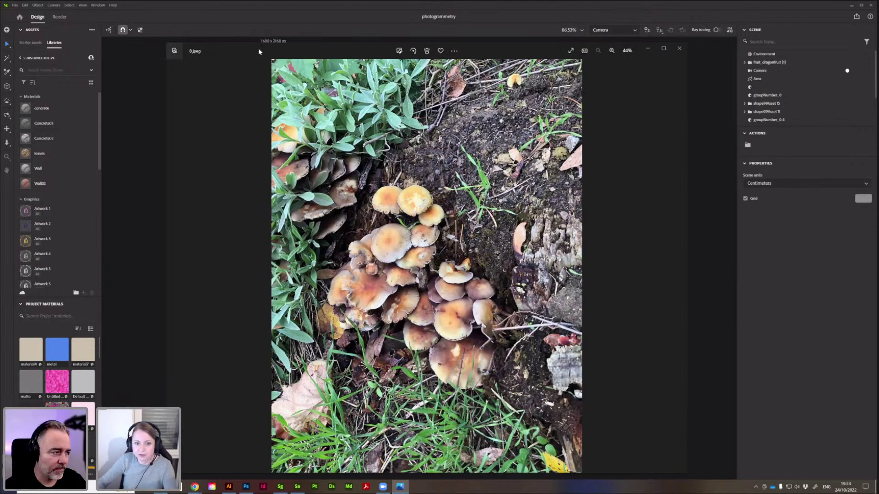
Examine the reference photo of the mushrooms up close and close it to return to the scene.
{"action": "left_click_drag", "start_coordinate": [258, 48], "coordinate": [254, 47]}
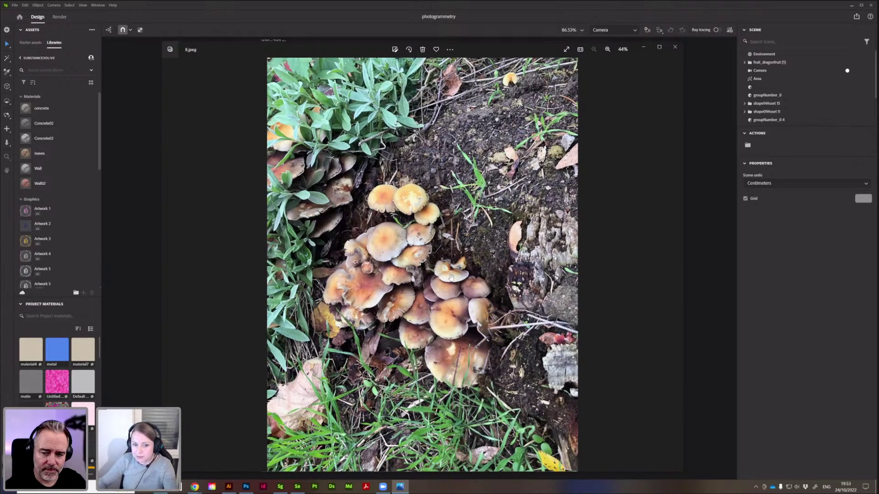
{"action": "scroll", "coordinate": [451, 278], "scroll_direction": "up", "scroll_amount": 2}
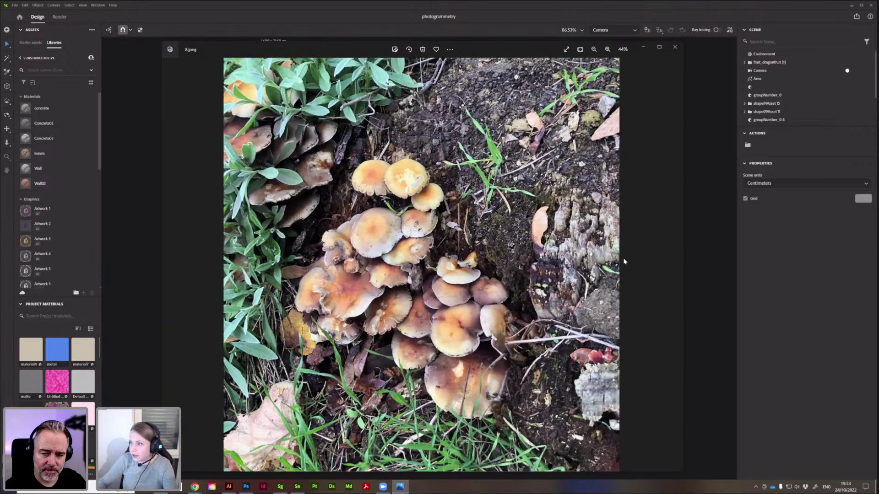
{"action": "scroll", "coordinate": [624, 261], "scroll_direction": "down", "scroll_amount": 2}
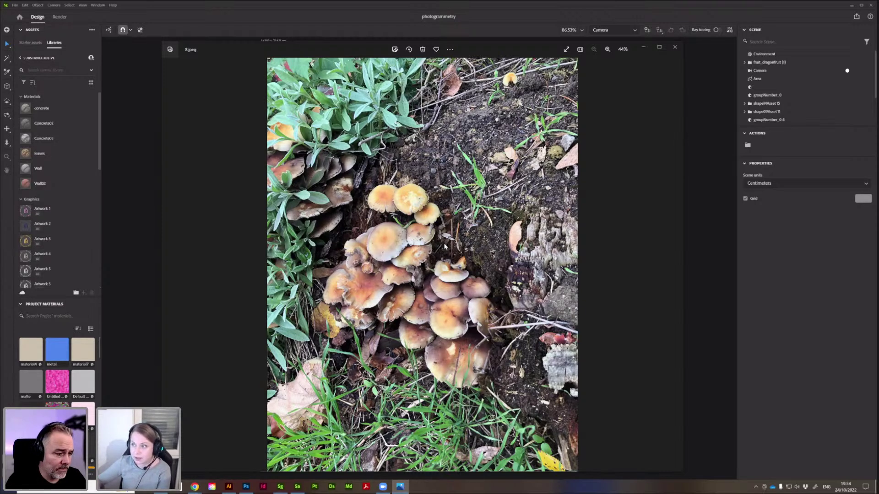
{"action": "left_click", "coordinate": [676, 48]}
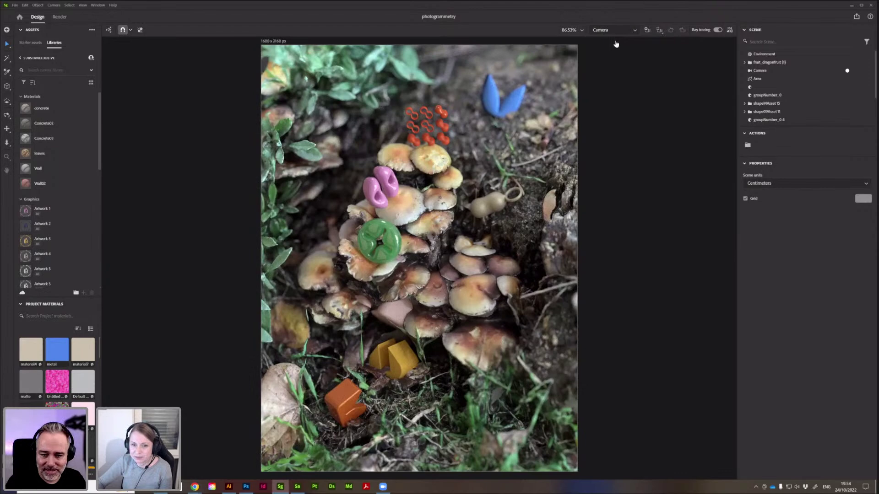
Examine the whole mushroom scan and its placed shapes from several angles through the viewport camera.
{"action": "left_click", "coordinate": [613, 29]}
{"action": "left_click", "coordinate": [615, 44]}
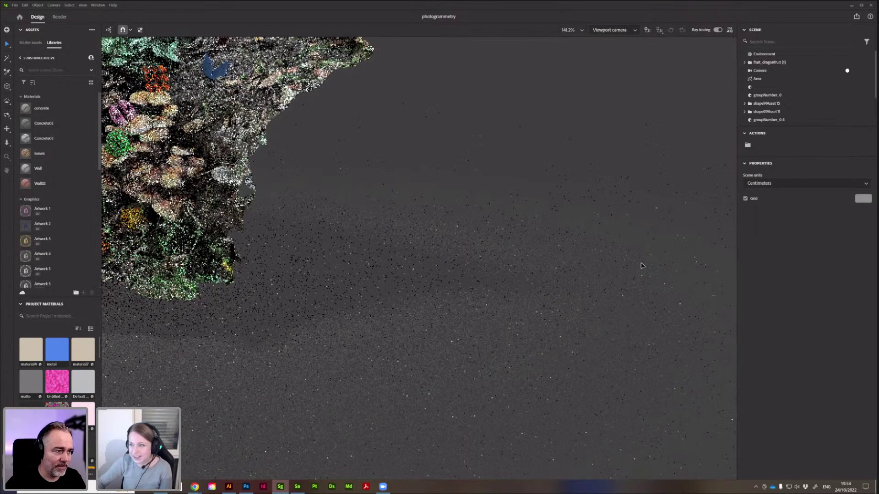
{"action": "key", "text": "f"}
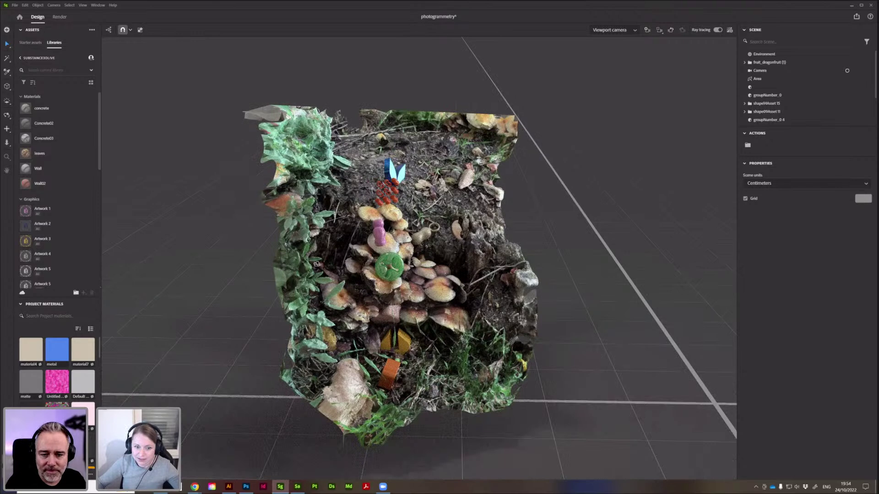
{"action": "left_click_drag", "start_coordinate": [492, 323], "coordinate": [504, 322], "text": "alt"}
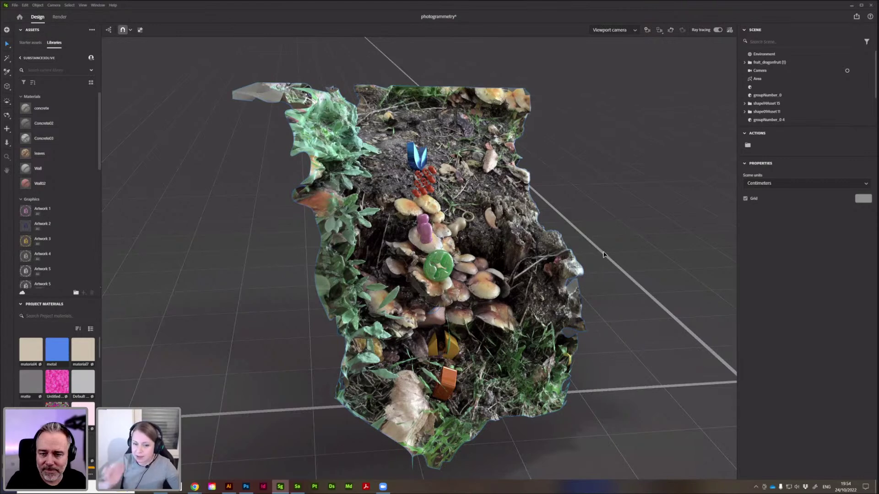
{"action": "right_click_drag", "start_coordinate": [603, 254], "coordinate": [590, 249]}
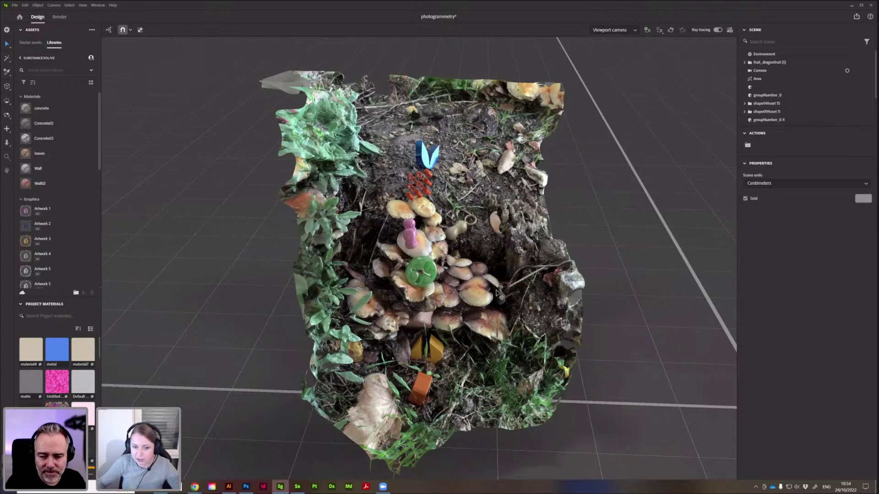
{"action": "right_click_drag", "start_coordinate": [459, 301], "coordinate": [459, 303]}
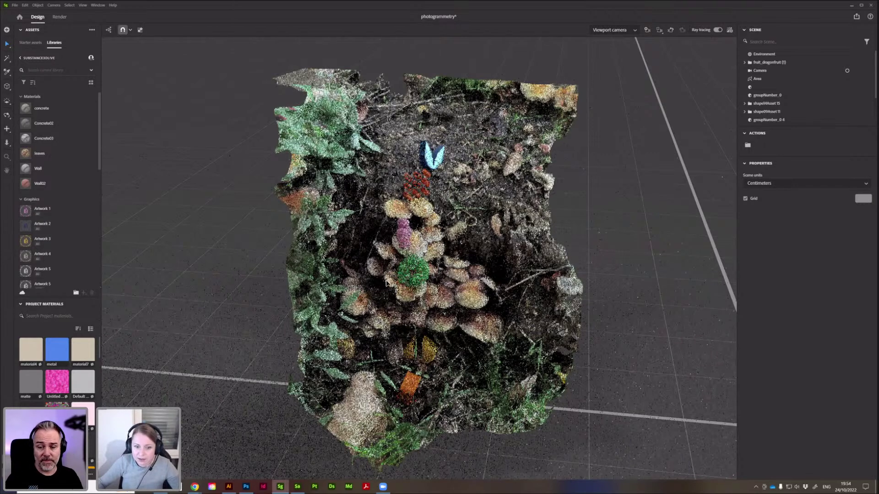
{"action": "right_click_drag", "start_coordinate": [392, 272], "coordinate": [435, 234]}
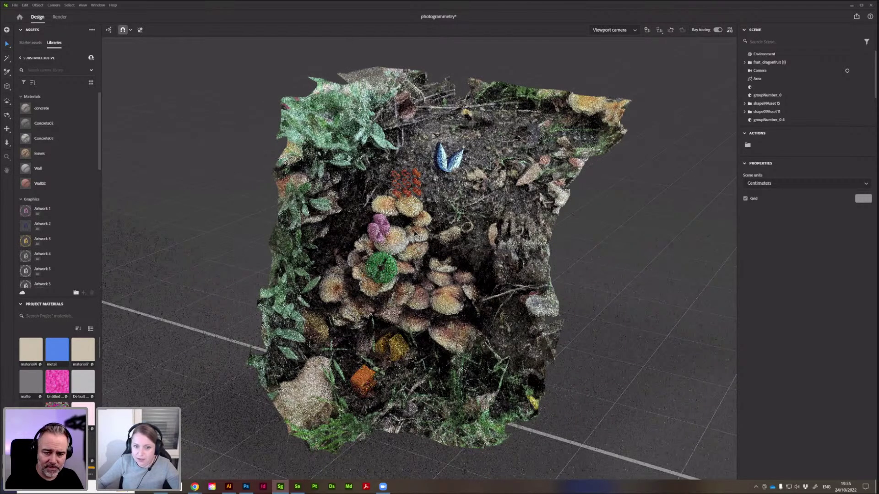
{"action": "scroll", "coordinate": [414, 233], "scroll_direction": "up", "scroll_amount": 1}
Move the green round shape across the scan's surface onto the upper mushrooms beside the pink shape.
{"action": "left_click_drag", "start_coordinate": [379, 269], "coordinate": [483, 185]}
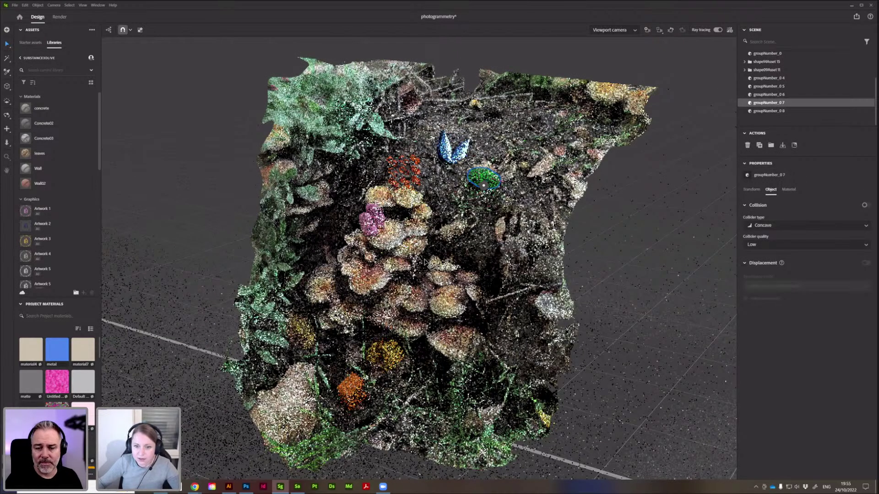
{"action": "scroll", "coordinate": [504, 263], "scroll_direction": "up", "scroll_amount": 2}
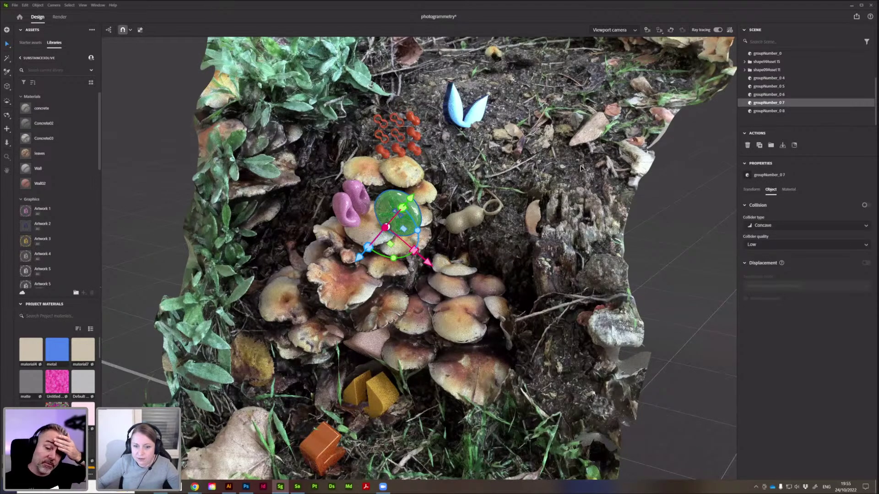
{"action": "scroll", "coordinate": [581, 168], "scroll_direction": "down", "scroll_amount": 3}
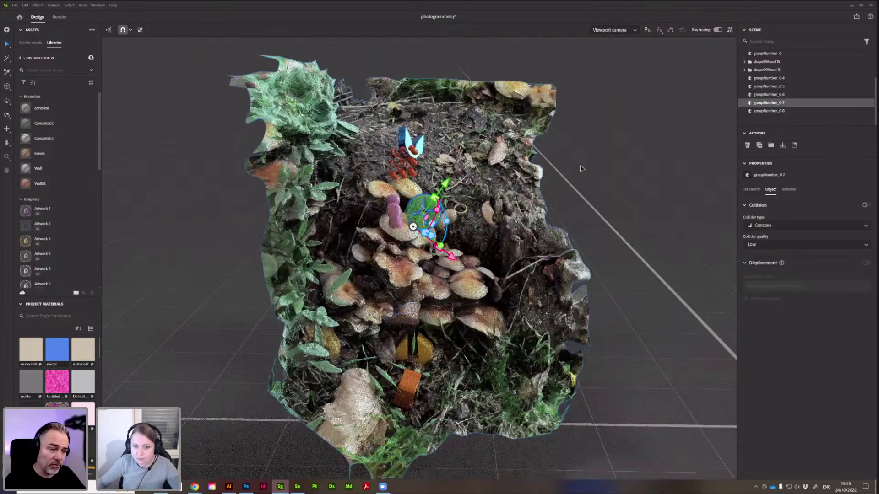
{"action": "left_click", "coordinate": [570, 192]}
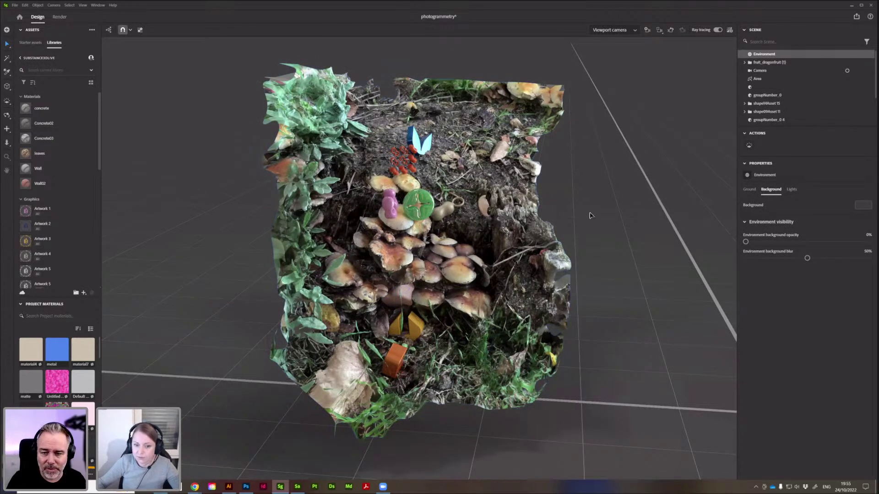
Inspect the translucent pink shape among the lower mushrooms and the scan around it.
{"action": "left_click", "coordinate": [400, 303]}
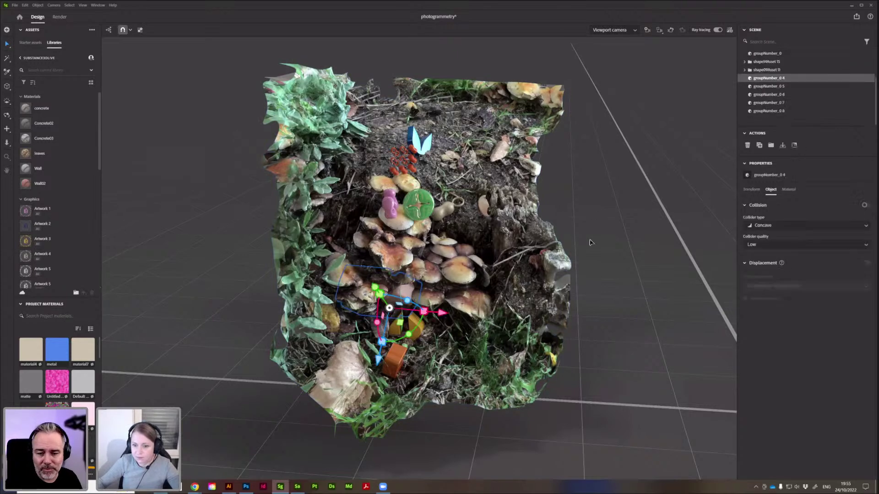
{"action": "left_click", "coordinate": [586, 240]}
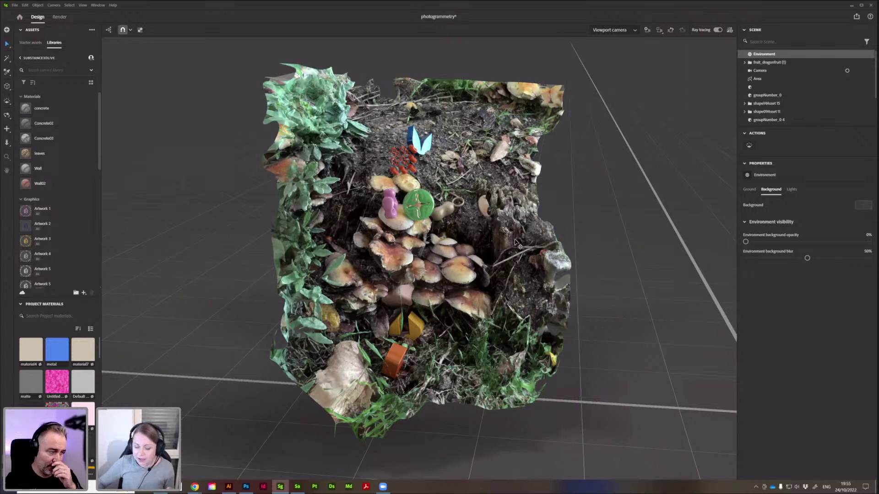
{"action": "scroll", "coordinate": [593, 276], "scroll_direction": "down", "scroll_amount": 1}
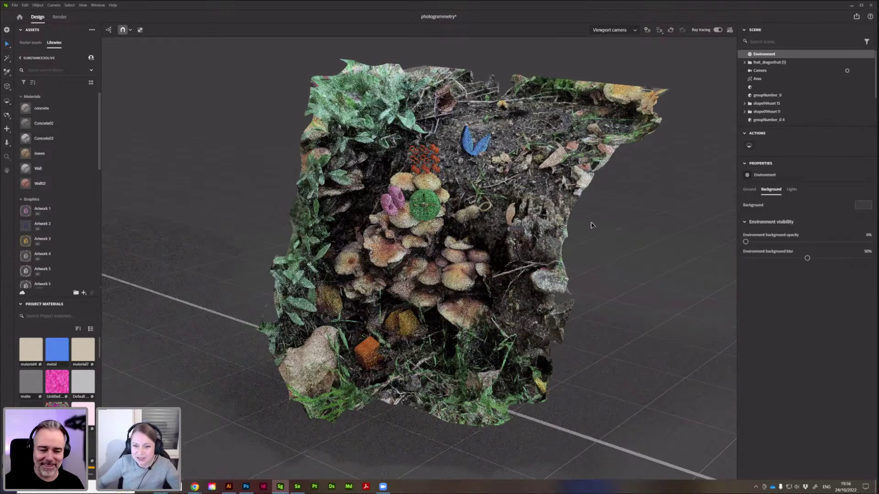
{"action": "scroll", "coordinate": [593, 227], "scroll_direction": "up", "scroll_amount": 3}
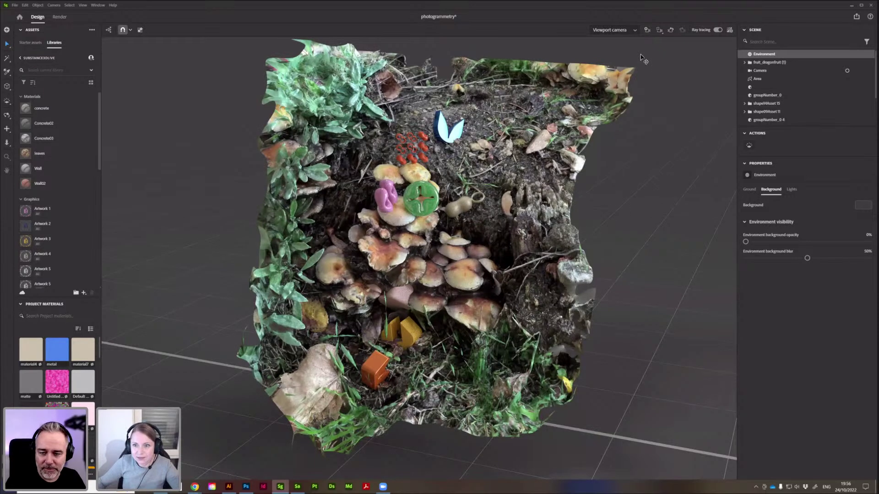
{"action": "scroll", "coordinate": [613, 52], "scroll_direction": "up", "scroll_amount": 2}
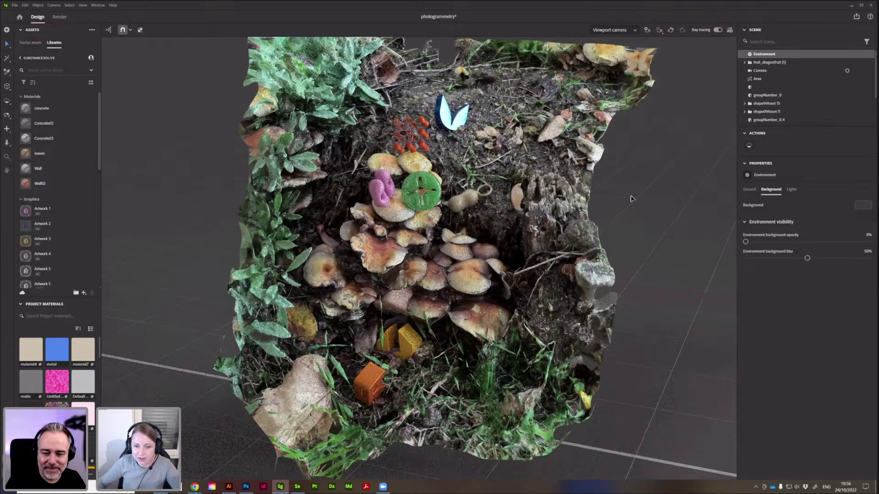
Return to the scene camera and rotate the environment lighting over the mushroom scene.
{"action": "left_click", "coordinate": [846, 71]}
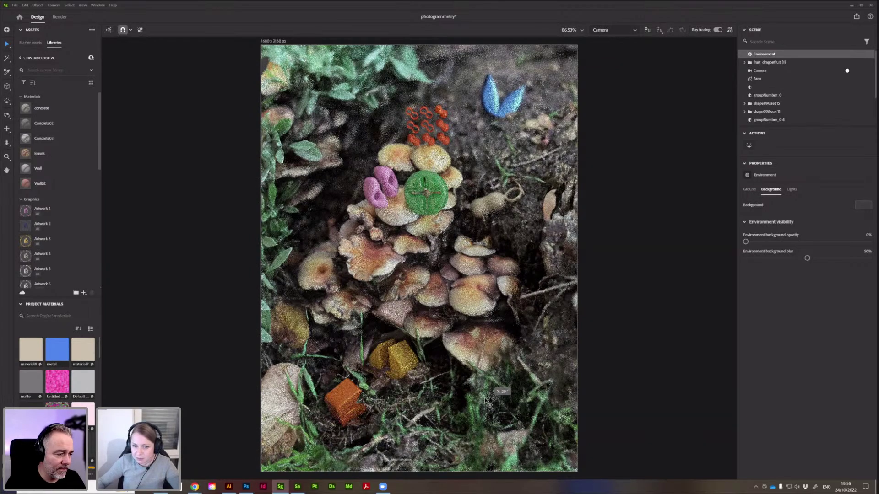
{"action": "right_click_drag", "start_coordinate": [482, 398], "coordinate": [447, 401], "text": "shift"}
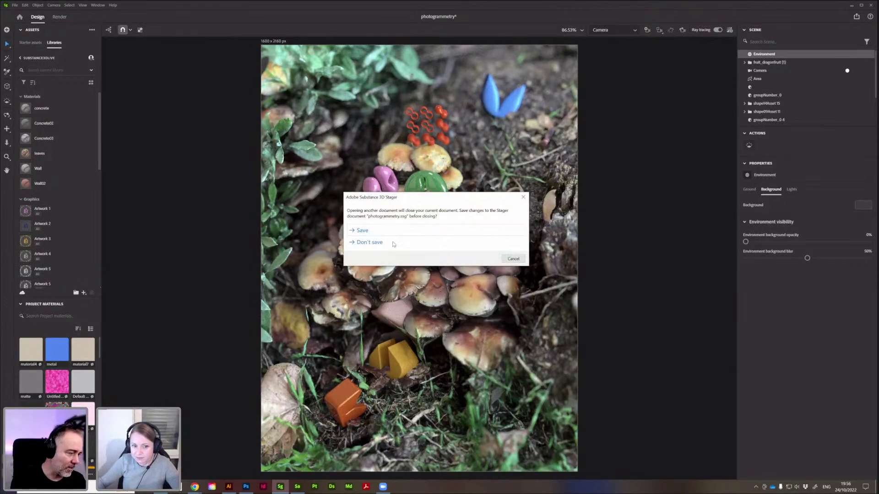
Open the photogrammetry02 scene without saving the current one, and examine the reference photo of the tree trunk.
{"action": "left_click", "coordinate": [394, 244]}
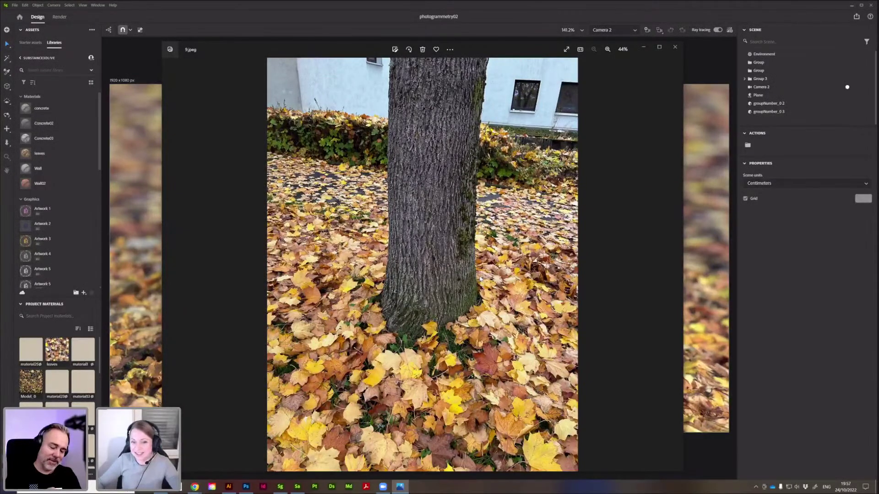
{"action": "scroll", "coordinate": [476, 256], "scroll_direction": "up", "scroll_amount": 2}
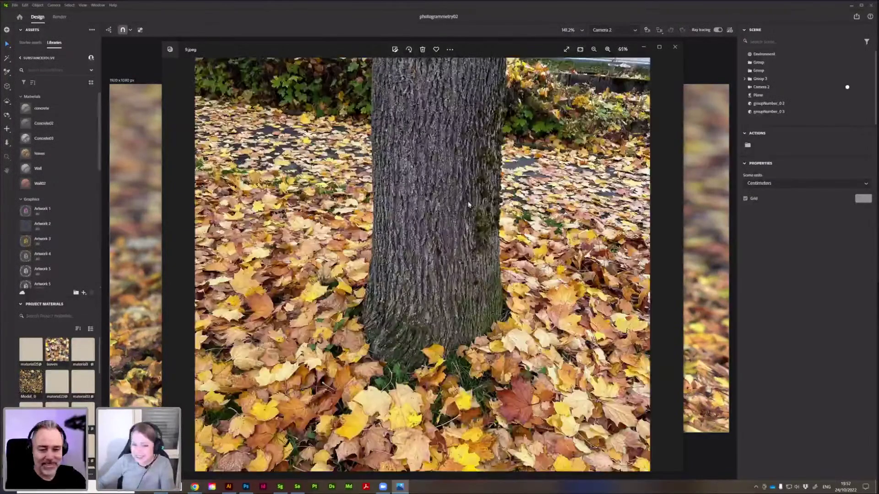
{"action": "scroll", "coordinate": [467, 220], "scroll_direction": "down", "scroll_amount": 2}
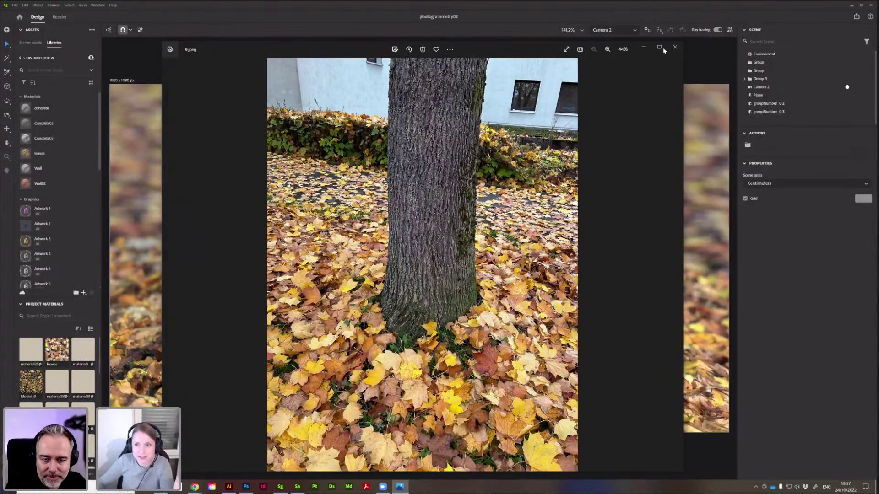
{"action": "left_click", "coordinate": [675, 47]}
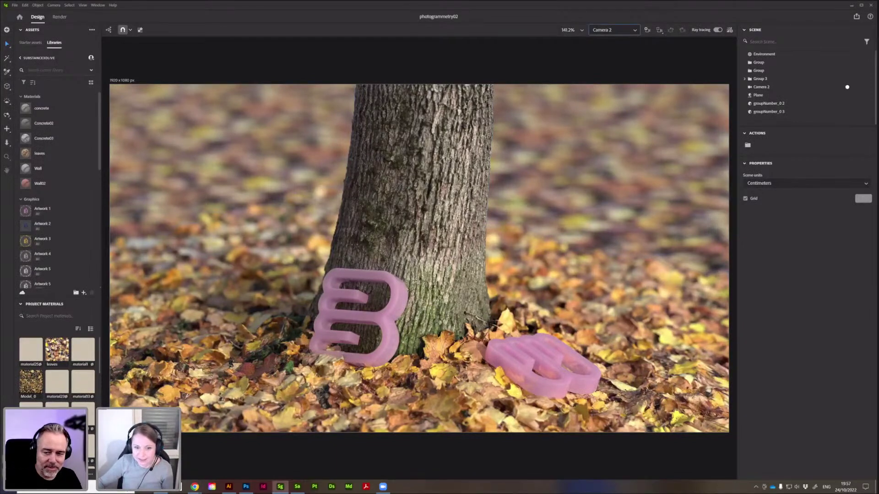
Examine the scanned tree trunk, its leaf mound and the surrounding leaf-covered plane from outside the scene camera.
{"action": "key", "text": "Page_Up"}
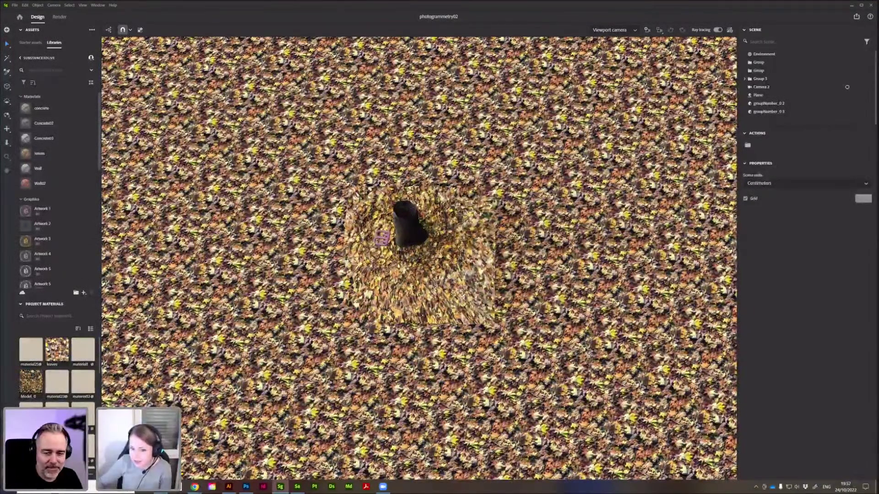
{"action": "right_click_drag", "start_coordinate": [588, 352], "coordinate": [586, 371]}
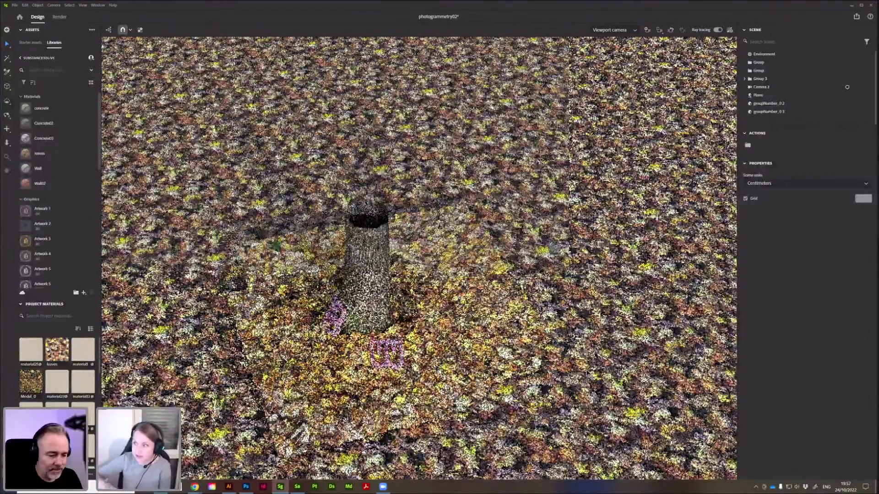
{"action": "right_click_drag", "start_coordinate": [586, 357], "coordinate": [589, 375]}
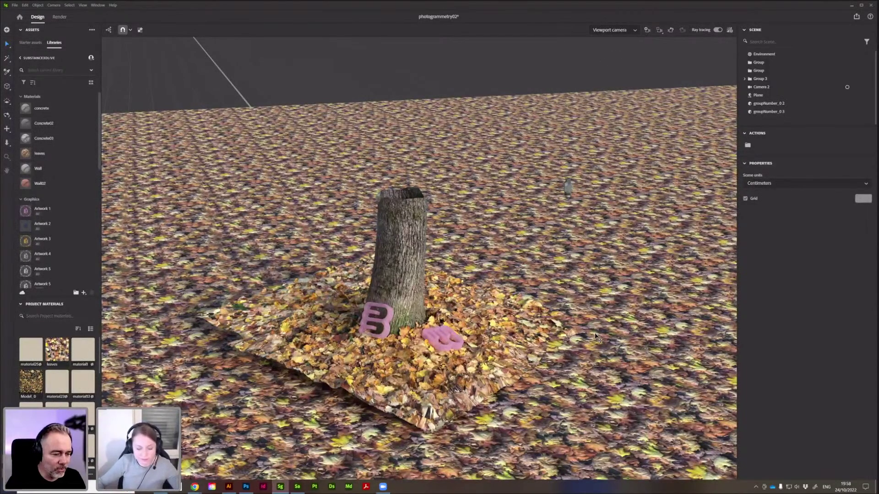
{"action": "scroll", "coordinate": [604, 344], "scroll_direction": "up", "scroll_amount": 2}
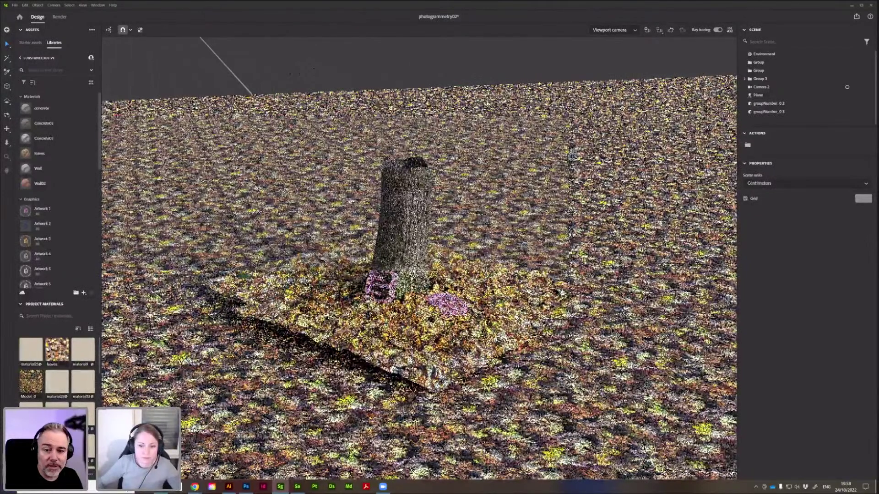
Return to Camera 2 and set the sun intensity in the environment lights to 150%.
{"action": "left_click", "coordinate": [847, 87]}
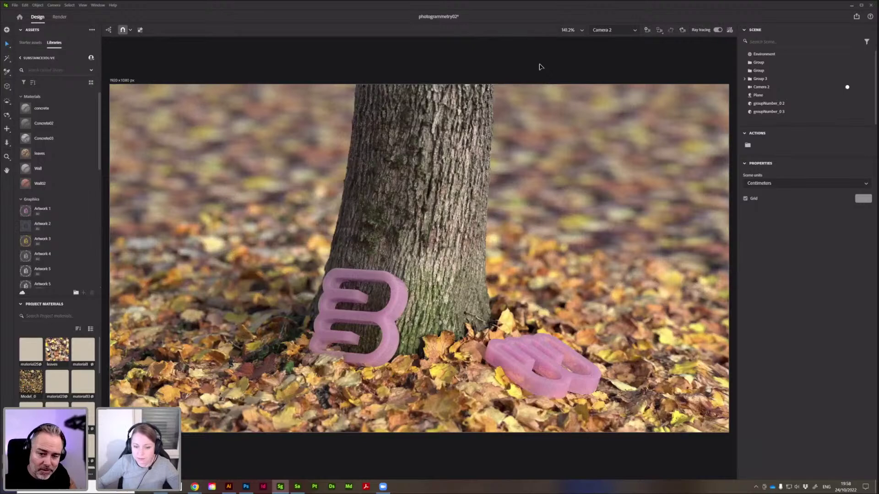
{"action": "left_click", "coordinate": [765, 54]}
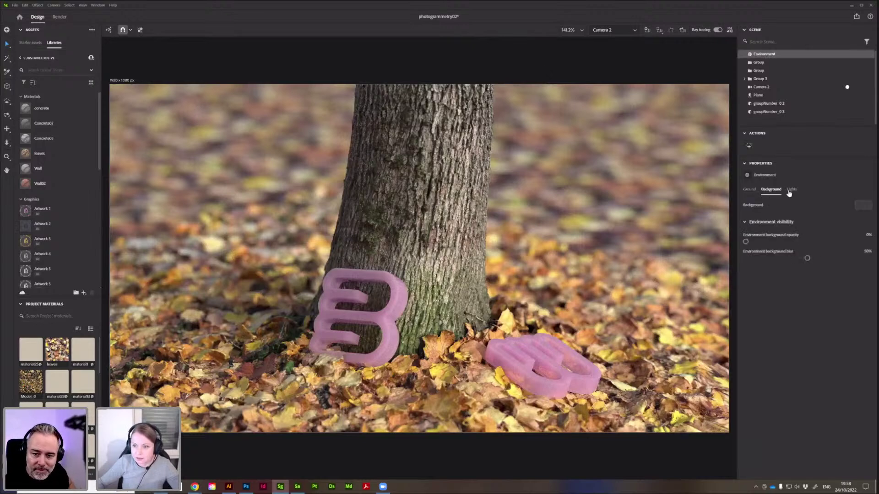
{"action": "left_click", "coordinate": [790, 190]}
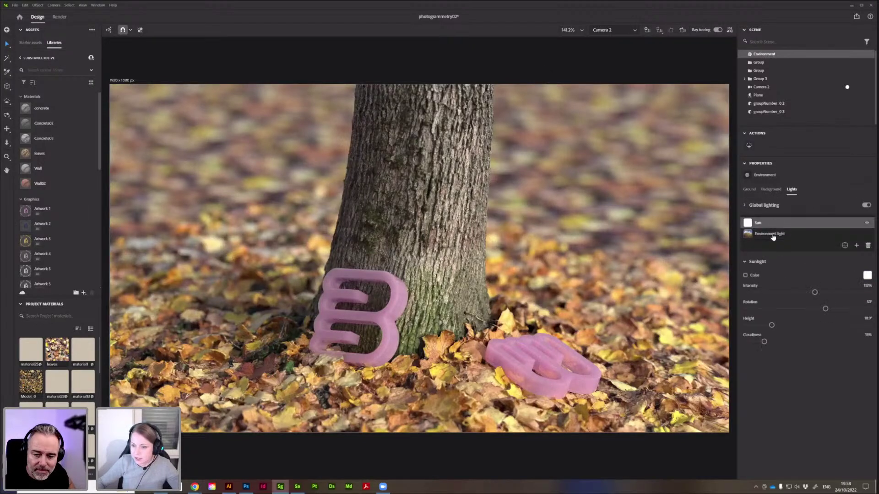
{"action": "left_click", "coordinate": [778, 234]}
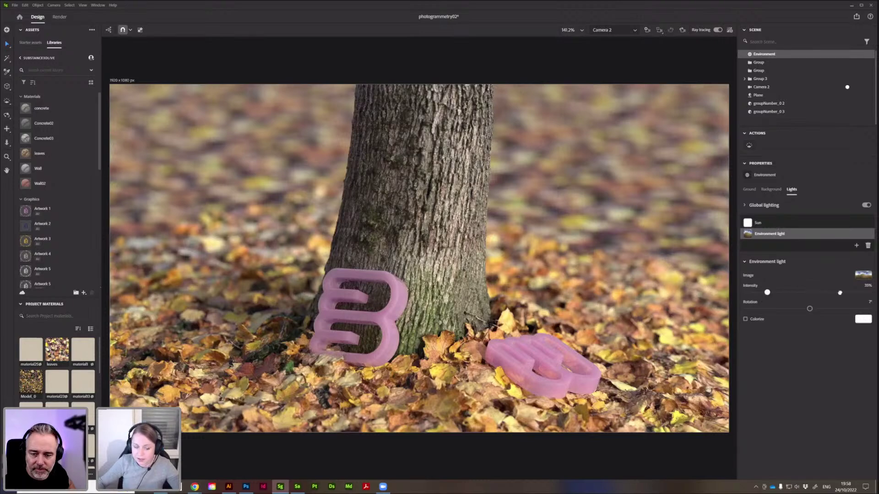
{"action": "scroll", "coordinate": [840, 293], "scroll_direction": "down", "scroll_amount": 1}
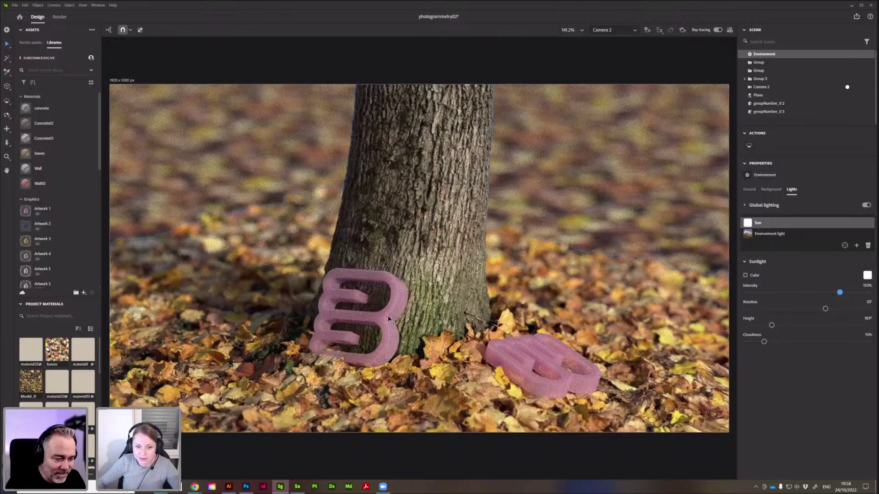
Apply the Glow material to the shape leaning on the trunk and darken the scene, with sun intensity 0% and a dimmed environment light.
{"action": "left_click", "coordinate": [32, 45]}
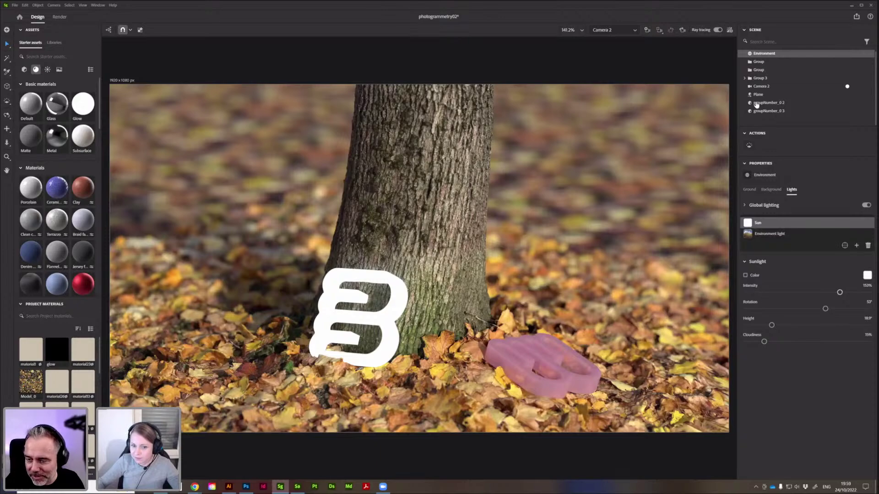
{"action": "left_click", "coordinate": [742, 295]}
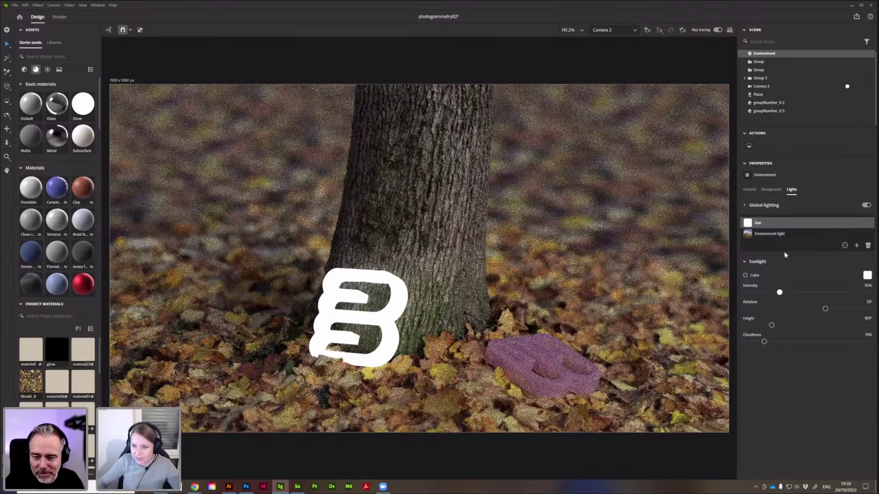
{"action": "left_click", "coordinate": [750, 293]}
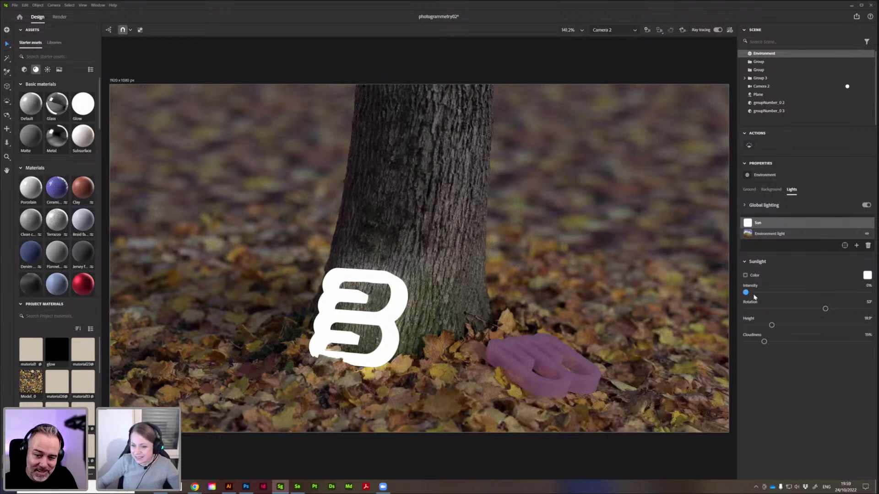
{"action": "left_click", "coordinate": [769, 233]}
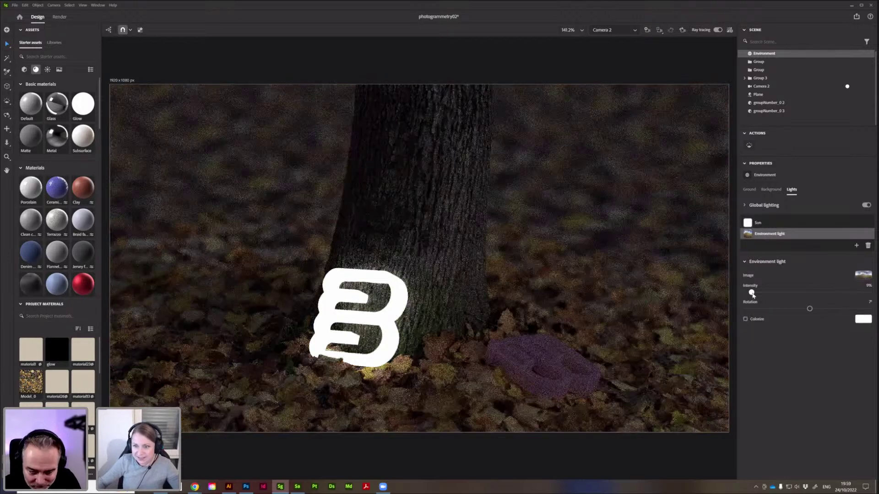
{"action": "left_click", "coordinate": [385, 324]}
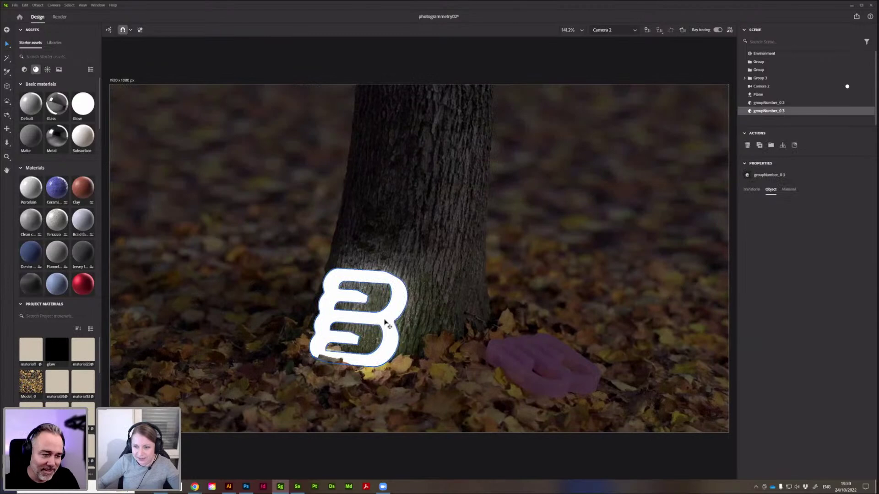
{"action": "left_click", "coordinate": [577, 94]}
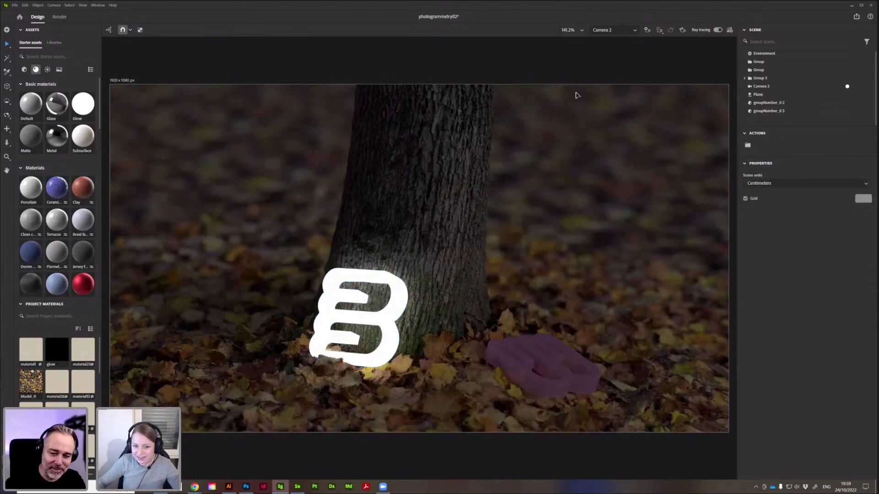
Sample the Glow material onto the pink shape lying in the leaves and view its material properties.
{"action": "left_click", "coordinate": [538, 388]}
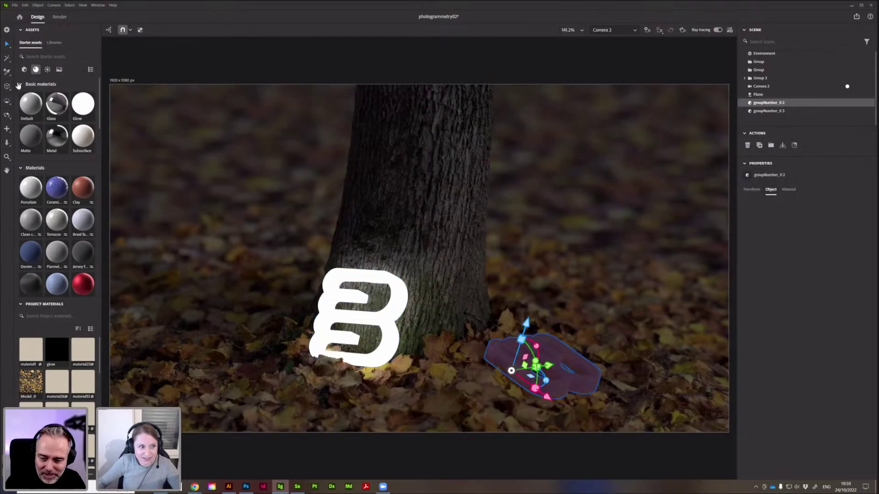
{"action": "key", "text": "p"}
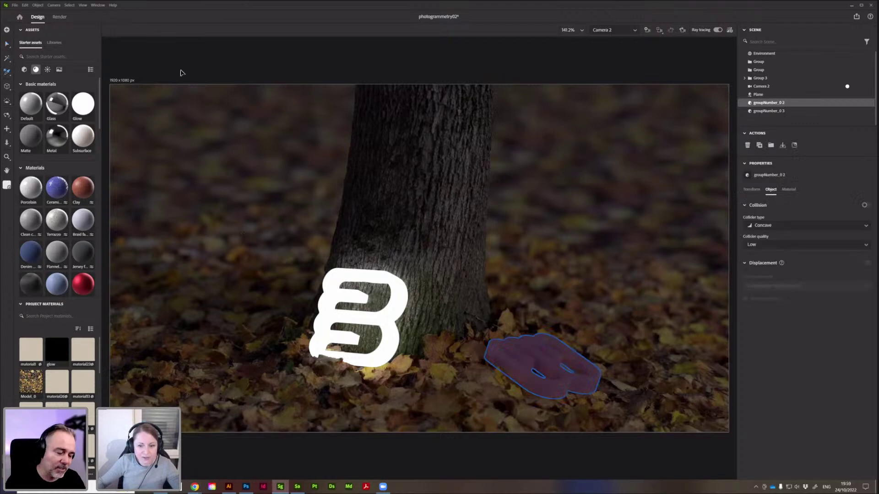
{"action": "left_click", "coordinate": [534, 357]}
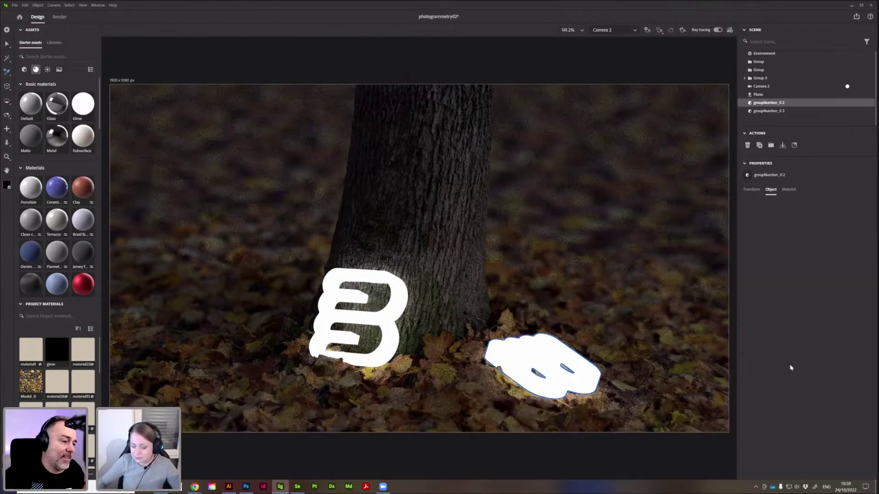
{"action": "key", "text": "v"}
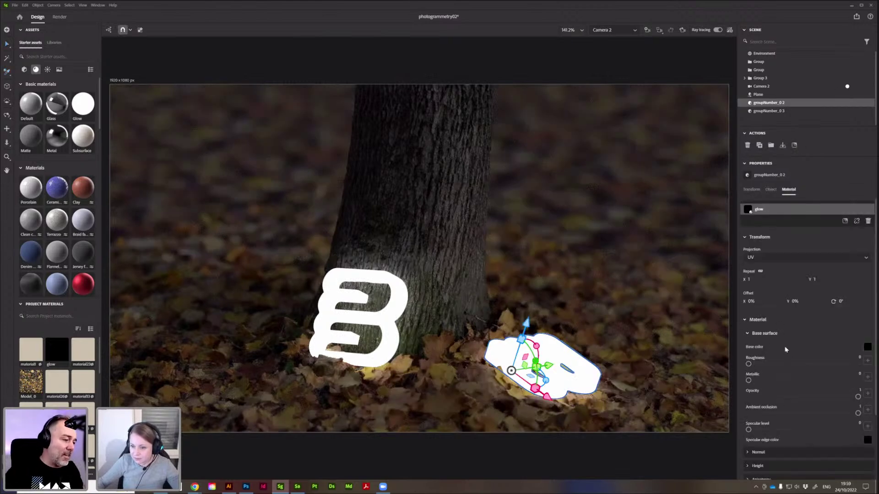
{"action": "scroll", "coordinate": [786, 361], "scroll_direction": "down", "scroll_amount": 3}
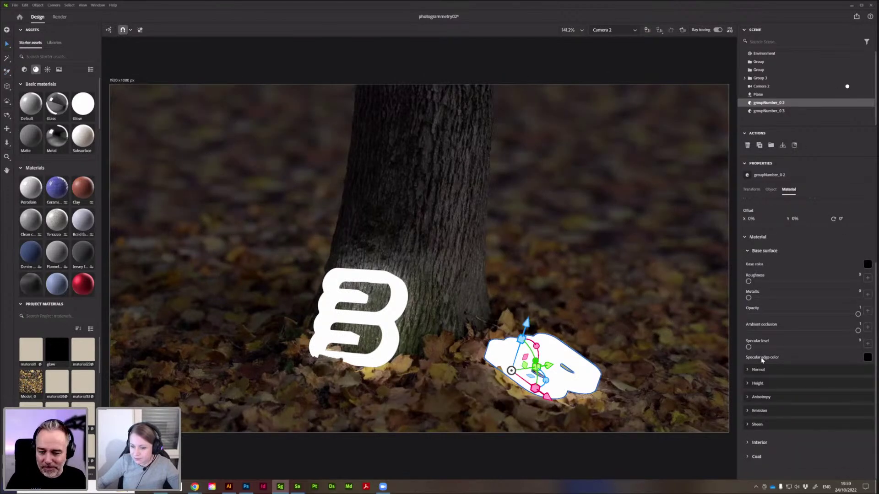
Select both glowing shapes, groupNumber_0 2 and groupNumber_0 3, together in the scene list.
{"action": "left_click", "coordinate": [612, 89]}
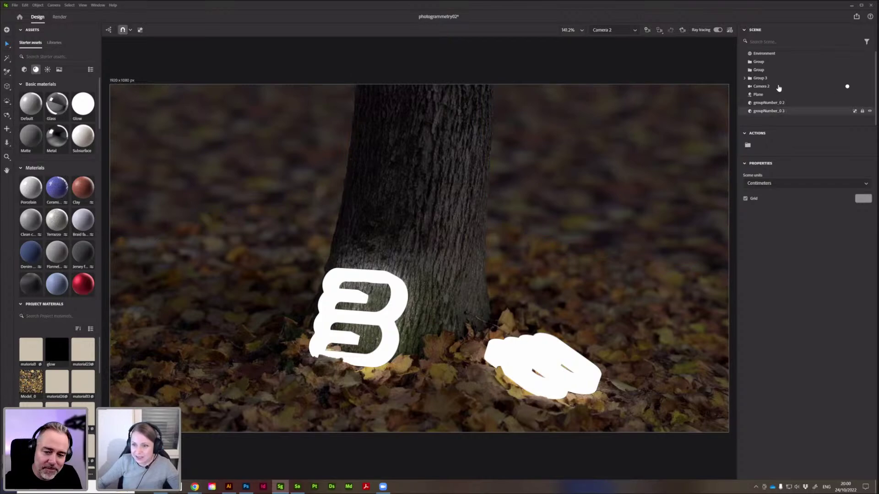
{"action": "left_click", "coordinate": [778, 104]}
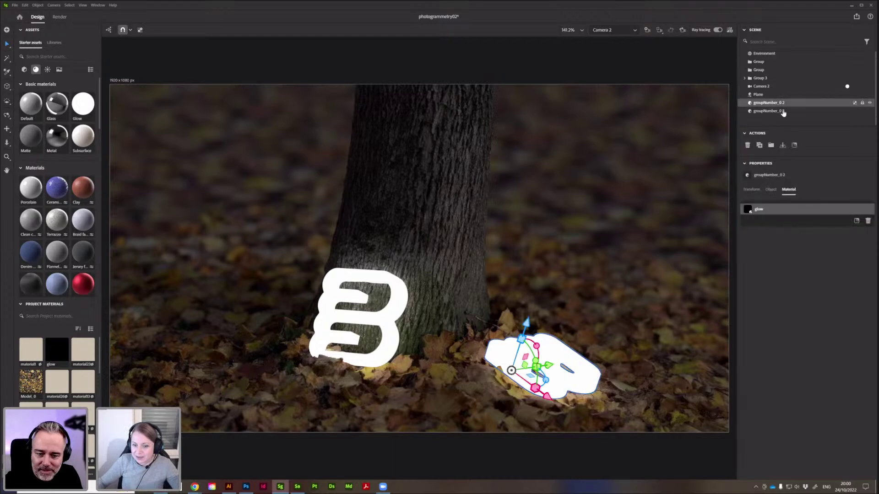
{"action": "left_click", "coordinate": [783, 112], "text": "shift"}
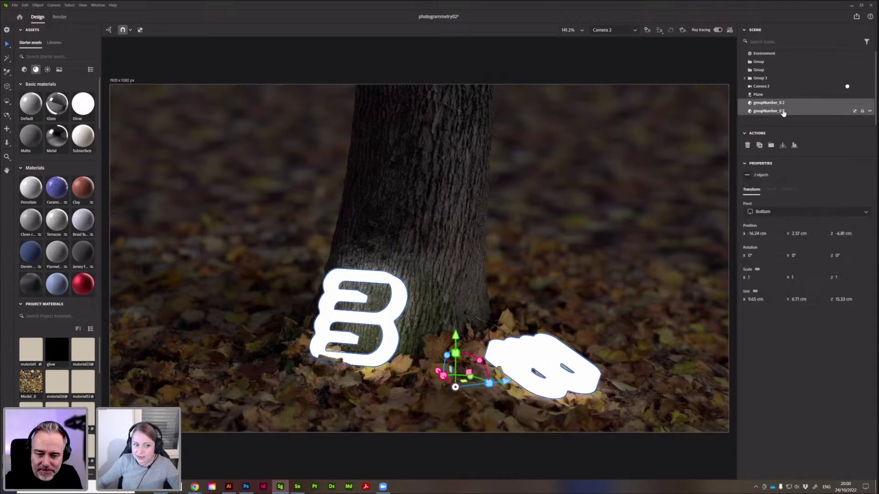
Open the photogrammetry03 scene without saving the current one, and examine the reference photo of the mossy stone.
{"action": "left_click", "coordinate": [371, 83]}
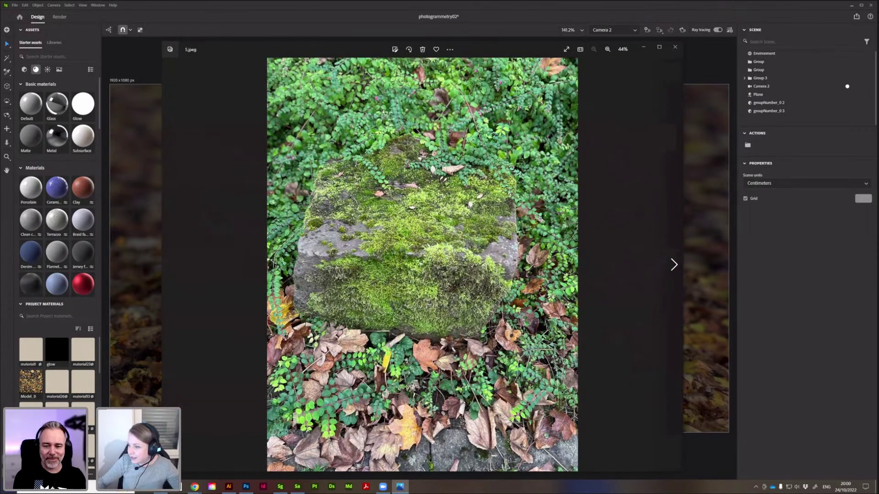
{"action": "left_click", "coordinate": [840, 287]}
{"action": "key", "text": "ctrl+w"}
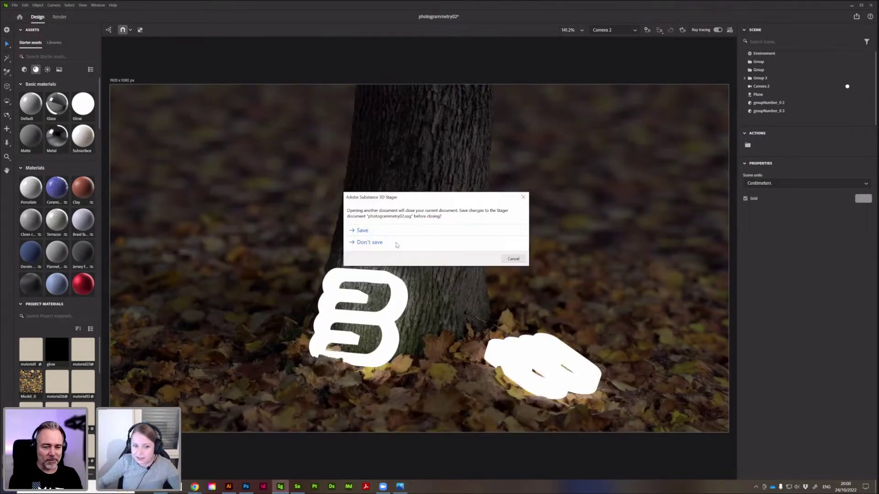
{"action": "left_click", "coordinate": [396, 243]}
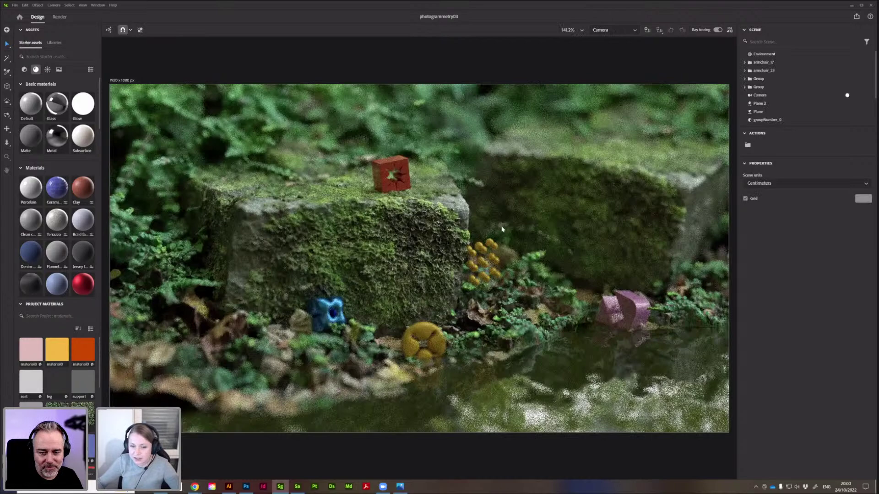
{"action": "key", "text": "alt+Tab"}
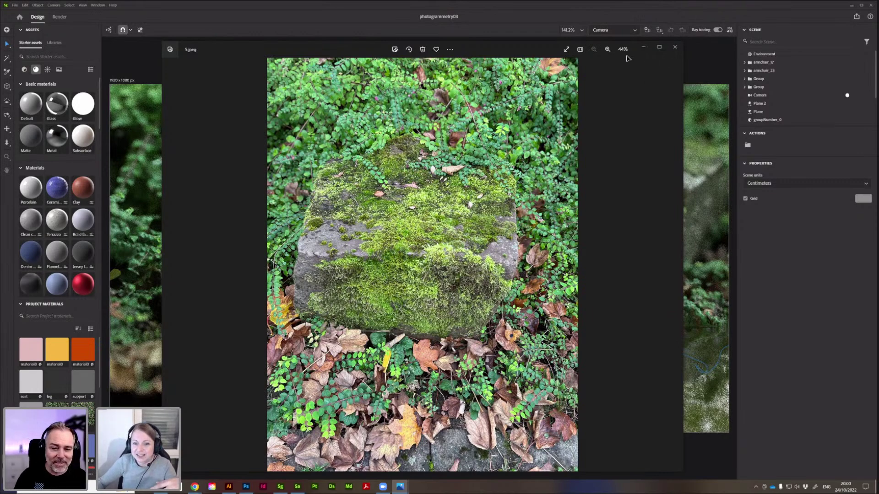
{"action": "key", "text": "alt+F4"}
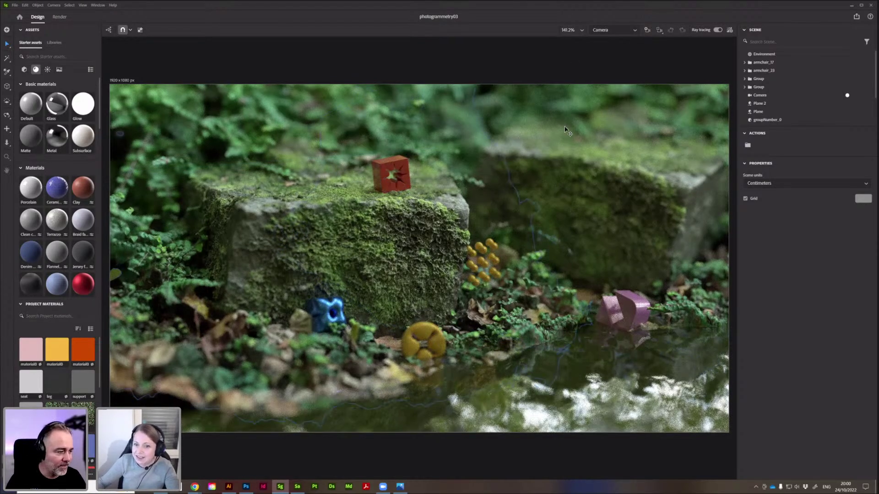
Examine the scanned mossy stones, the coloured shapes and the surrounding water plane from the viewport camera.
{"action": "left_click", "coordinate": [609, 30]}
{"action": "left_click", "coordinate": [609, 53]}
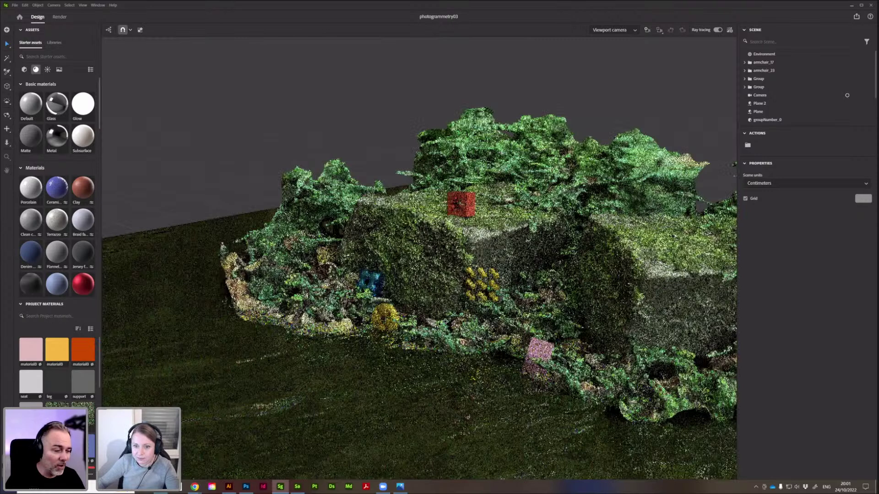
{"action": "scroll", "coordinate": [447, 324], "scroll_direction": "down", "scroll_amount": 5}
{"action": "right_click_drag", "start_coordinate": [447, 325], "coordinate": [535, 416]}
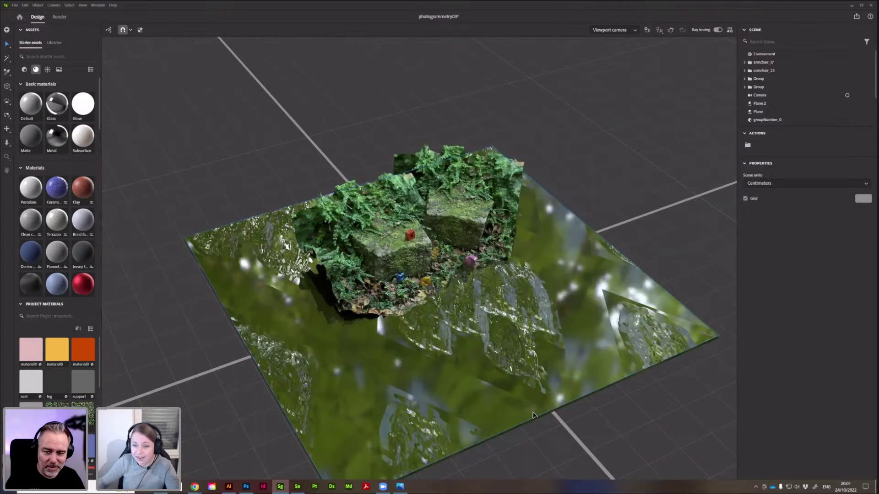
{"action": "middle_click_drag", "start_coordinate": [535, 415], "coordinate": [534, 374]}
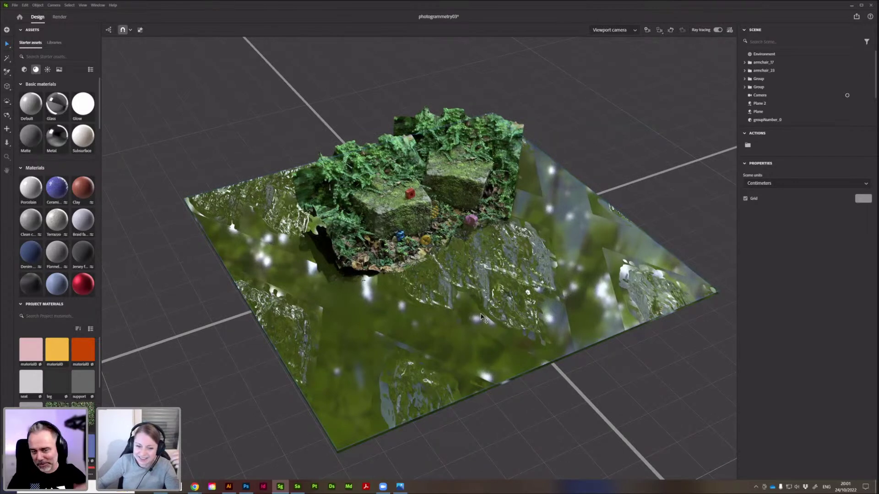
{"action": "scroll", "coordinate": [480, 316], "scroll_direction": "up", "scroll_amount": 2}
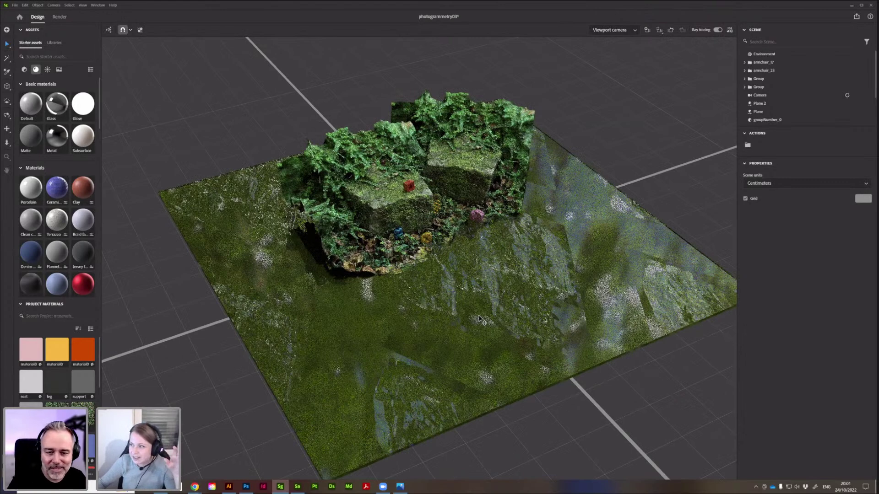
{"action": "scroll", "coordinate": [479, 319], "scroll_direction": "up", "scroll_amount": 2}
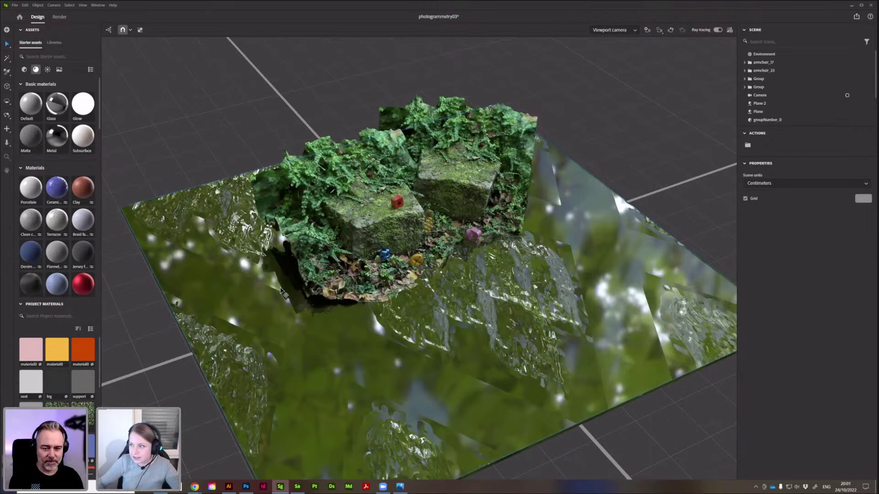
{"action": "scroll", "coordinate": [381, 297], "scroll_direction": "up", "scroll_amount": 1}
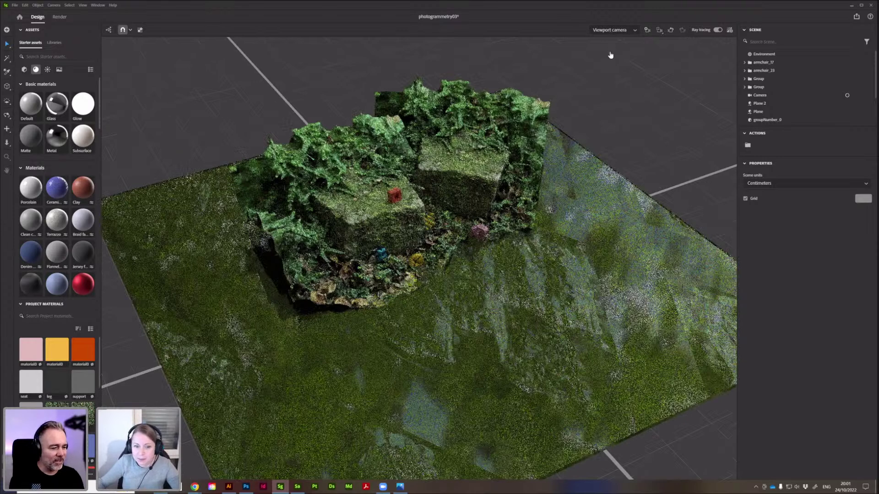
Switch from the viewport camera to the scene's saved Camera view of the mossy stones.
{"action": "left_click", "coordinate": [611, 29]}
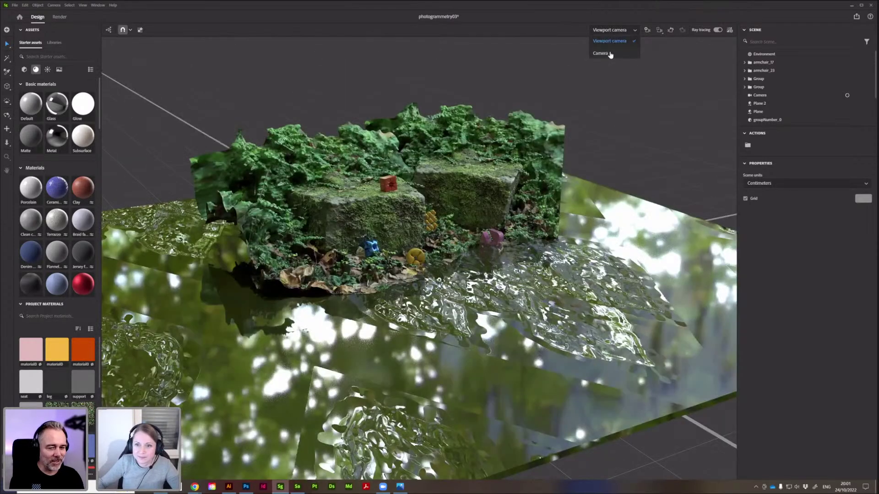
{"action": "left_click", "coordinate": [610, 54]}
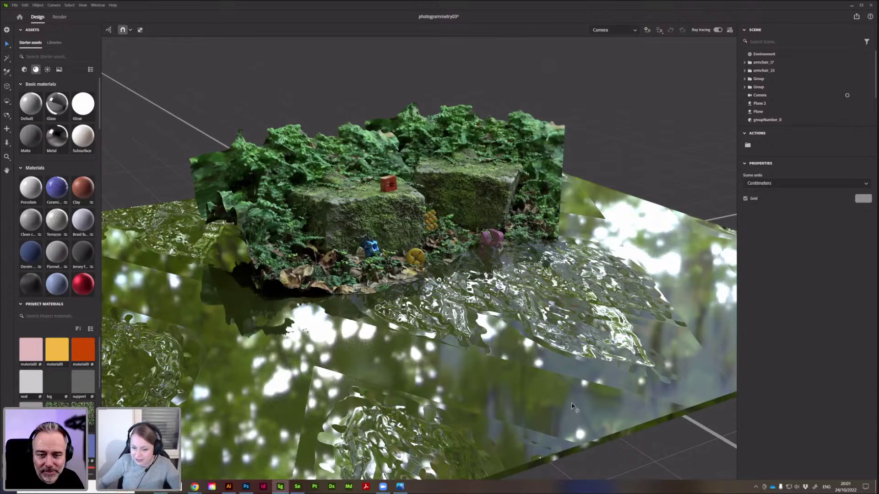
{"action": "key", "text": "c"}
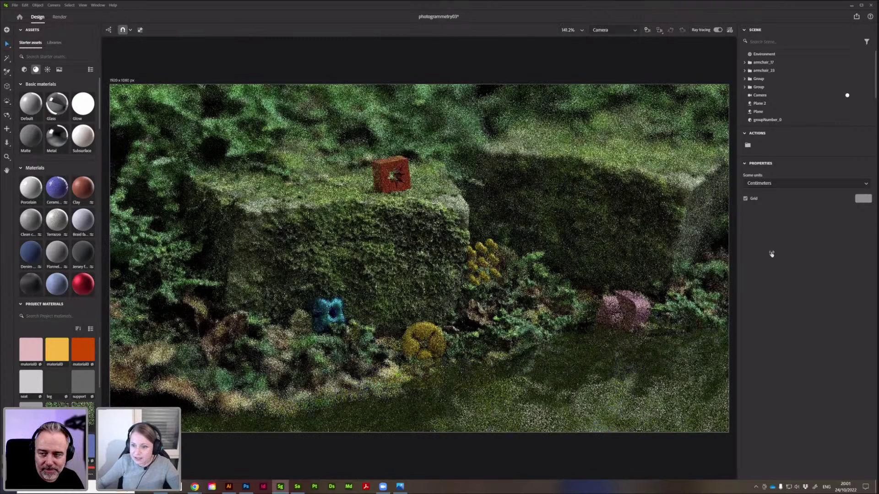
Inspect the water plane's glass material, including the texture in its Normal settings, and deselect the plane.
{"action": "left_click", "coordinate": [786, 192]}
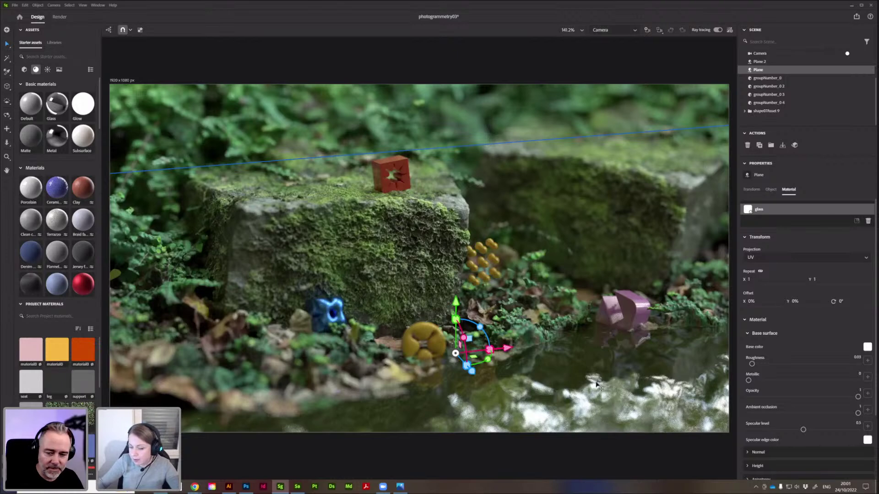
{"action": "scroll", "coordinate": [747, 379], "scroll_direction": "down", "scroll_amount": 2}
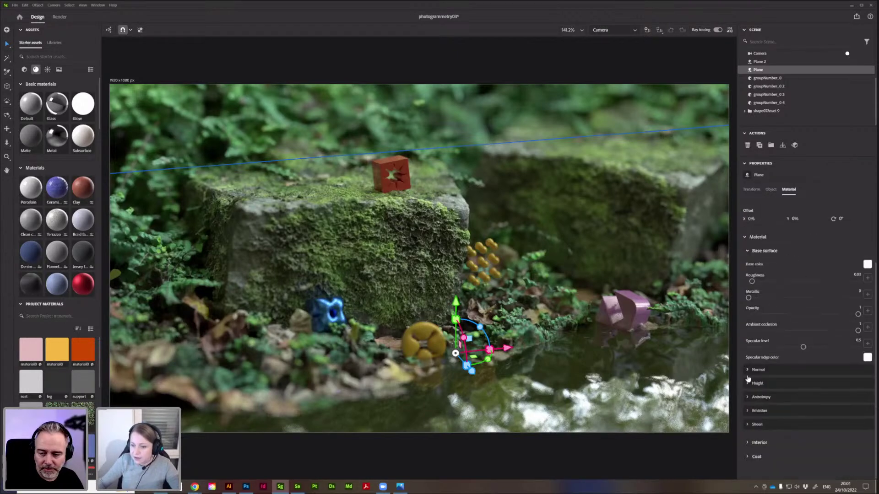
{"action": "left_click", "coordinate": [747, 371]}
{"action": "left_click", "coordinate": [867, 382]}
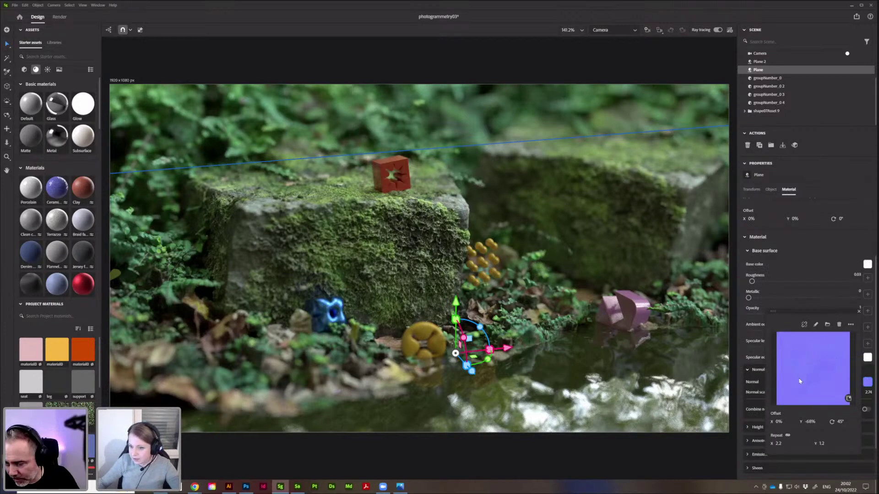
{"action": "left_click", "coordinate": [866, 382]}
{"action": "left_click", "coordinate": [866, 383]}
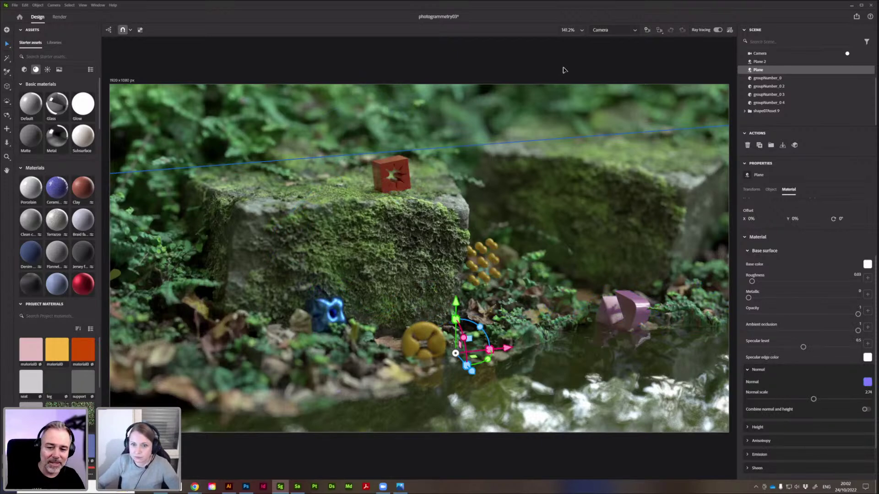
{"action": "left_click", "coordinate": [564, 69]}
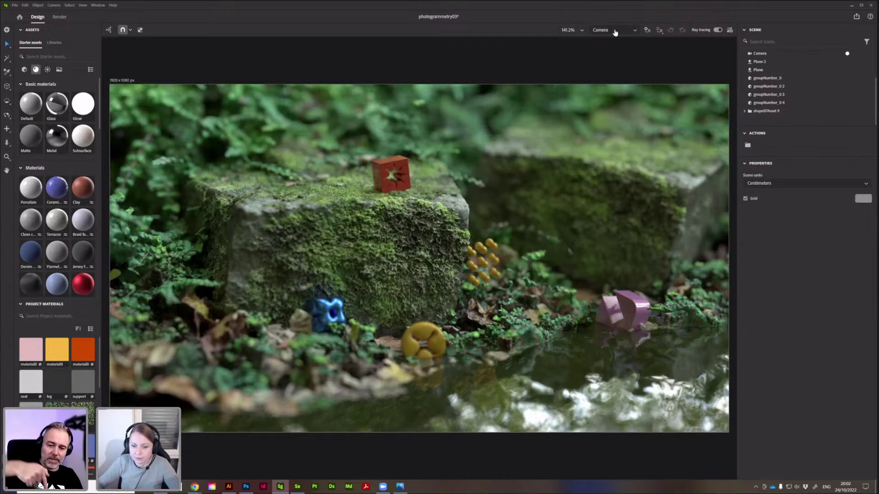
Return to the viewport camera and examine the water plane and the environment background from an overview.
{"action": "left_click", "coordinate": [615, 31]}
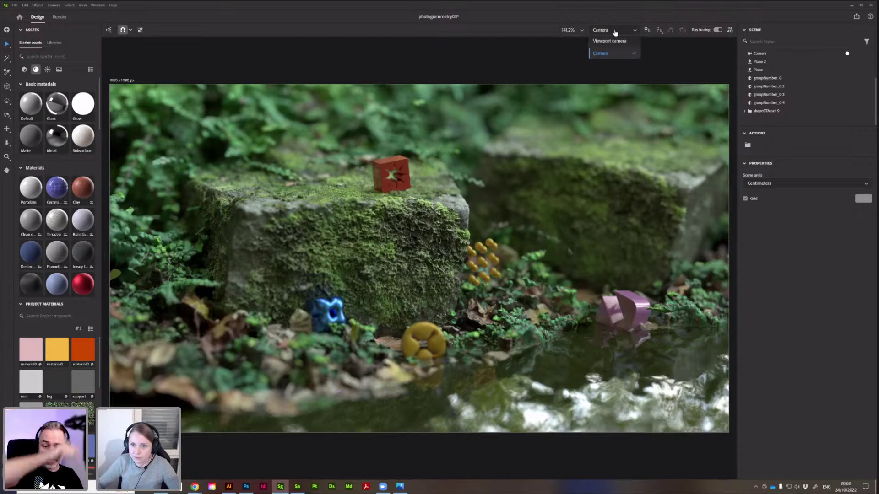
{"action": "left_click", "coordinate": [603, 54]}
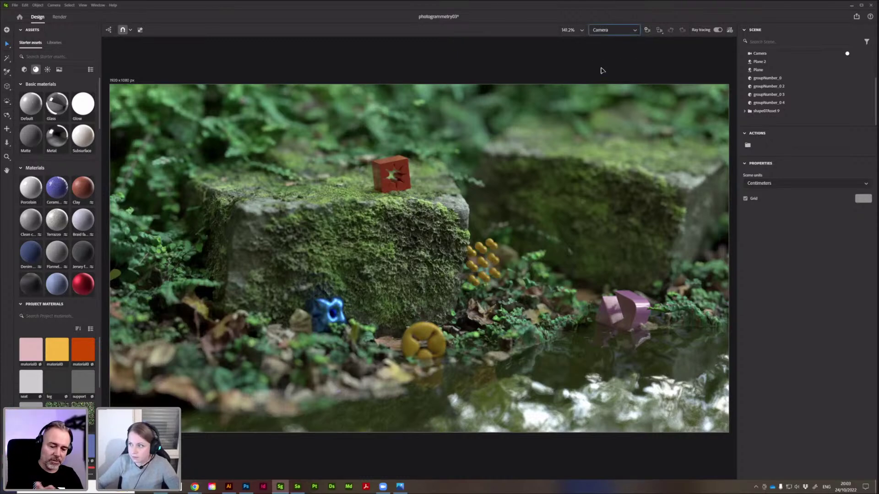
{"action": "left_click", "coordinate": [615, 30]}
{"action": "left_click", "coordinate": [611, 44]}
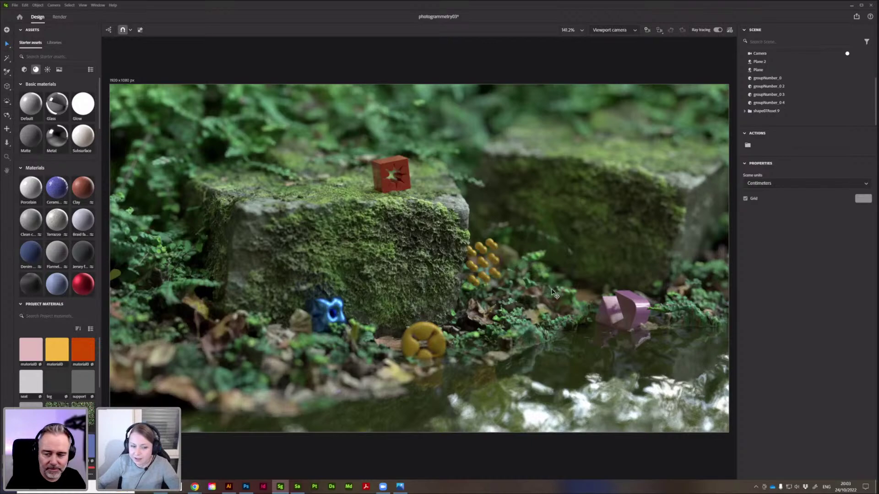
{"action": "key", "text": "c"}
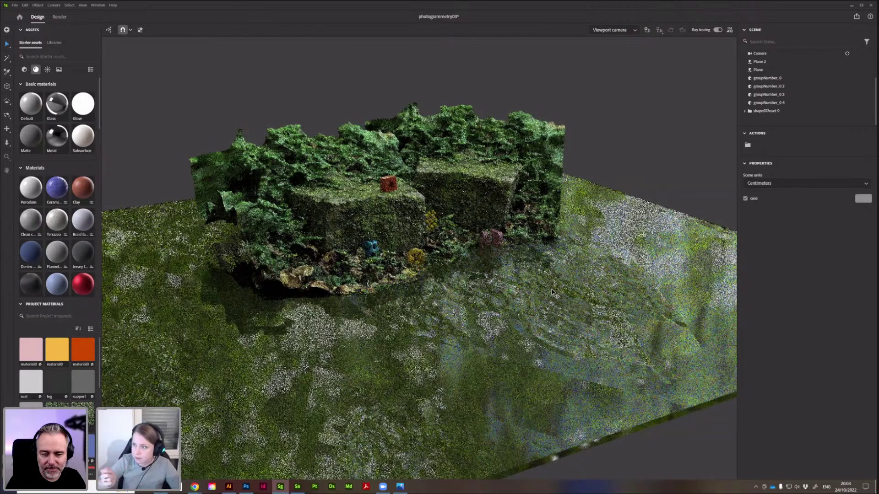
{"action": "left_click", "coordinate": [552, 292]}
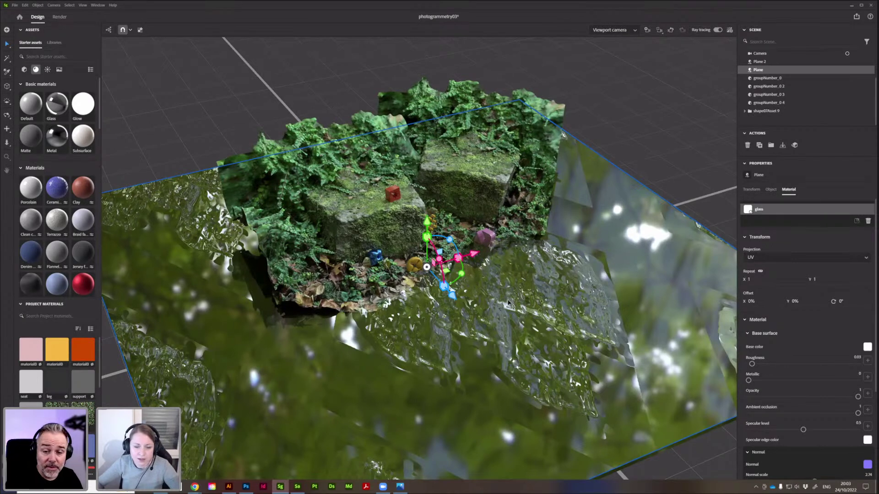
{"action": "left_click", "coordinate": [644, 157]}
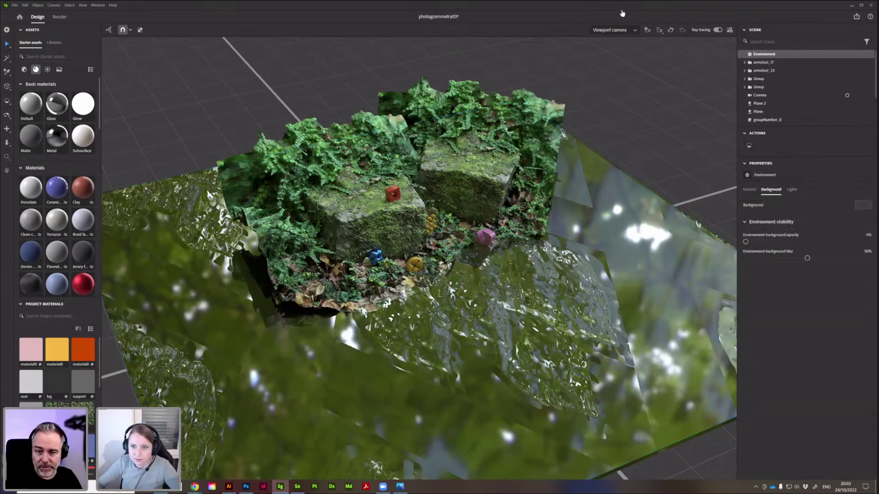
Bring back the saved Camera view and deselect the environment to examine the framed scene.
{"action": "left_click", "coordinate": [611, 30]}
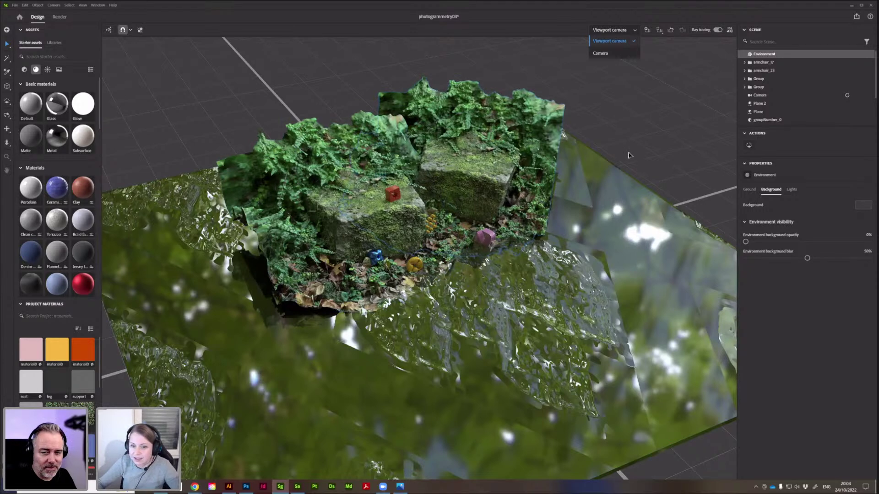
{"action": "left_click", "coordinate": [610, 33]}
{"action": "left_click", "coordinate": [610, 33]}
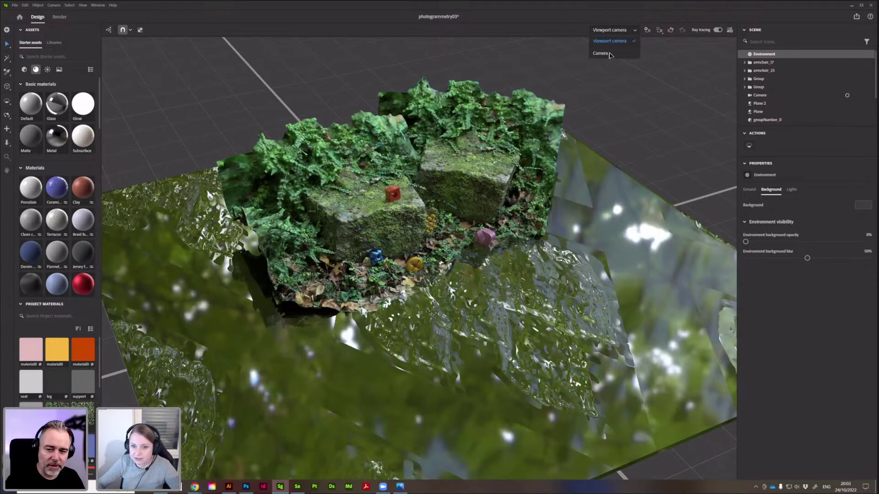
{"action": "left_click", "coordinate": [609, 54]}
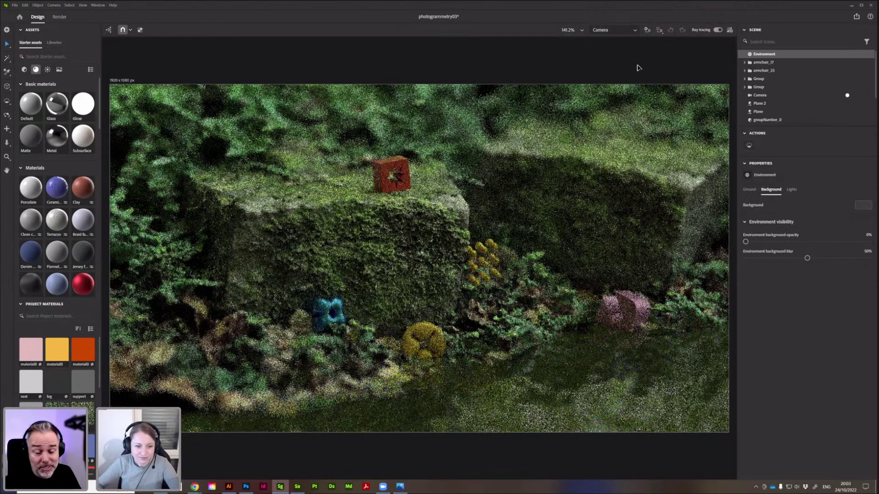
{"action": "left_click", "coordinate": [638, 68]}
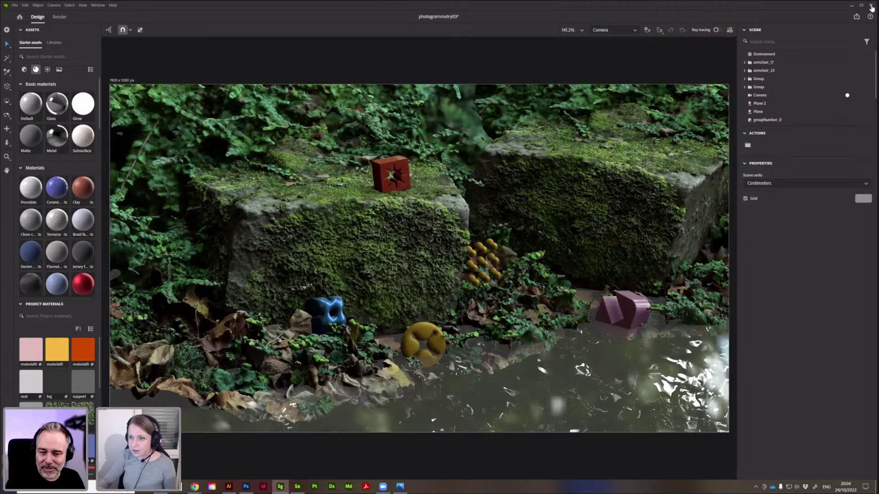
Quit Stager without saving photogrammetry03 and close the reference photo 5.jpeg.
{"action": "left_click", "coordinate": [870, 5]}
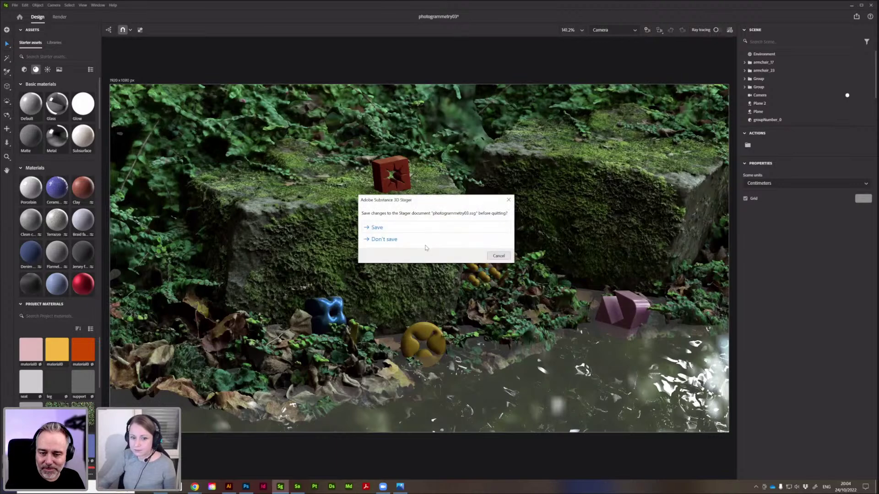
{"action": "left_click", "coordinate": [402, 241]}
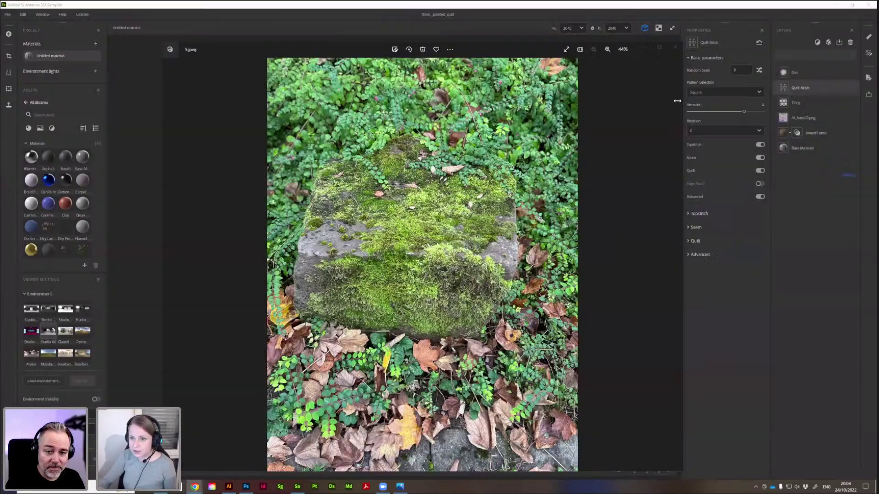
{"action": "key", "text": "alt+F4"}
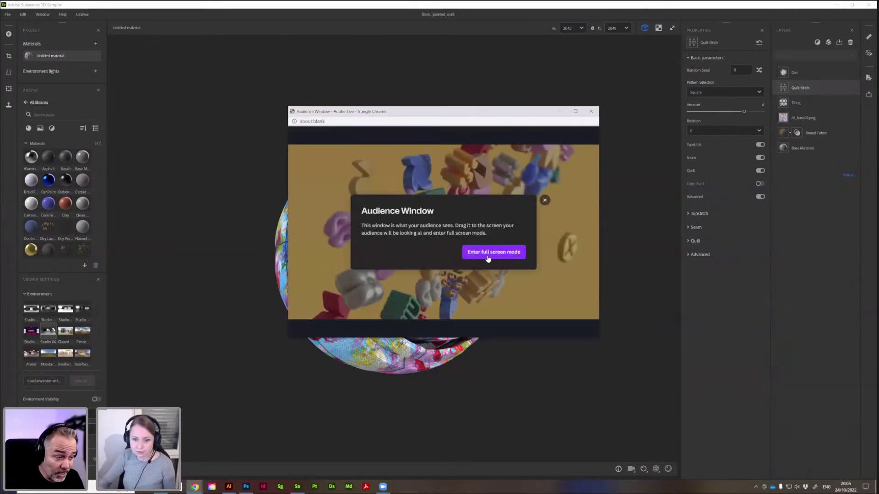
Show the audience presentation window in full screen and advance past the "Let's go!" title.
{"action": "left_click", "coordinate": [487, 252]}
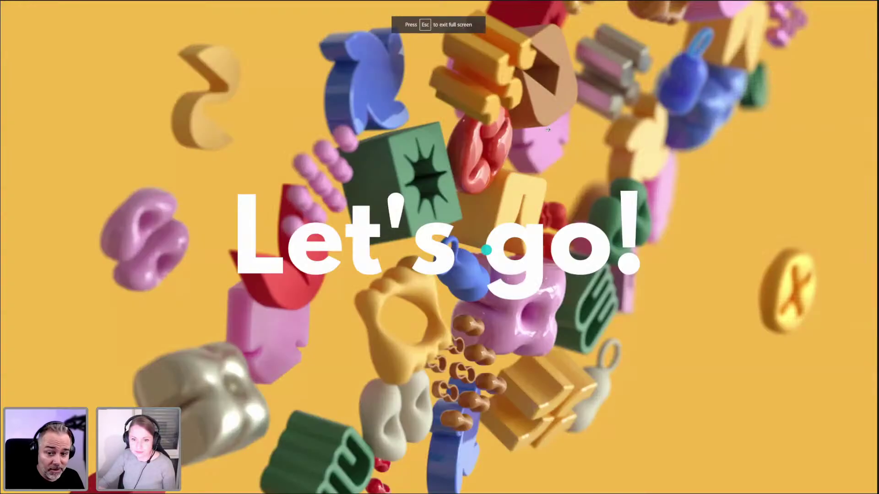
{"action": "left_click", "coordinate": [774, 255]}
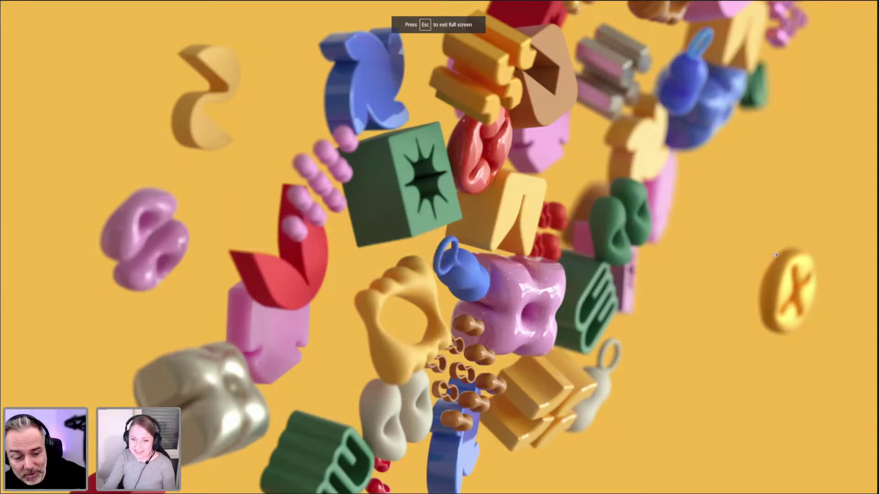
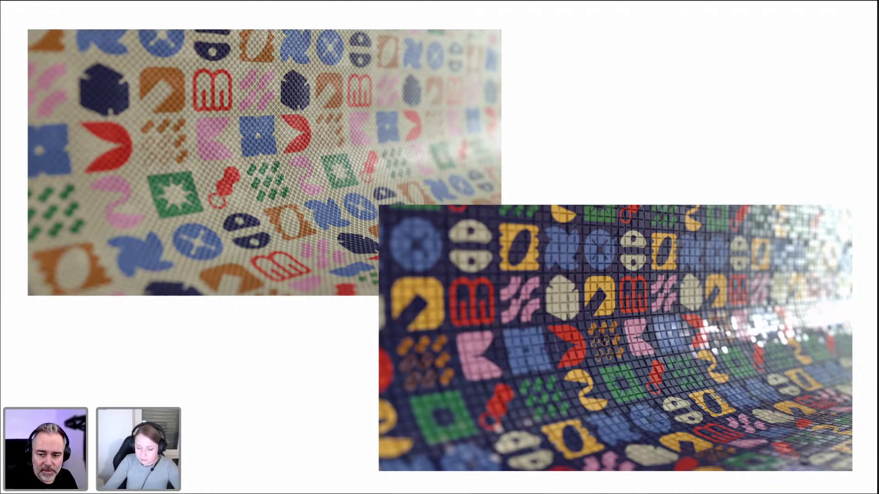
{"action": "key", "text": "Right"}
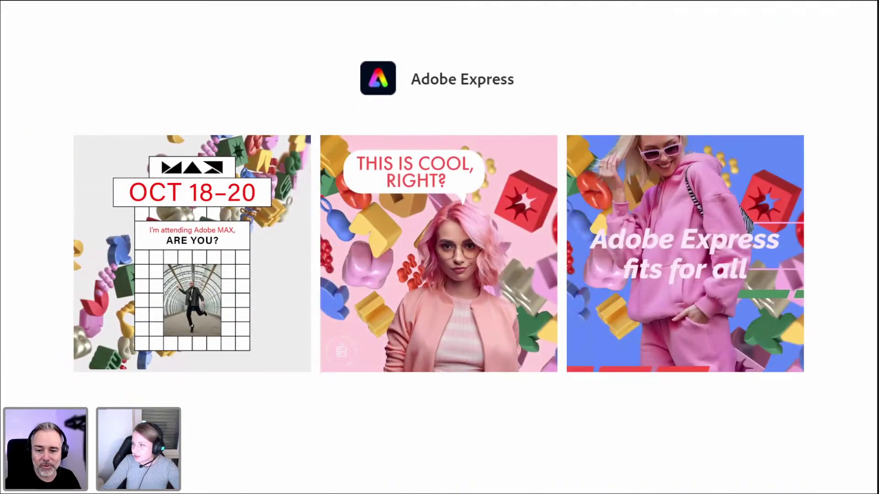
{"action": "key", "text": "Right"}
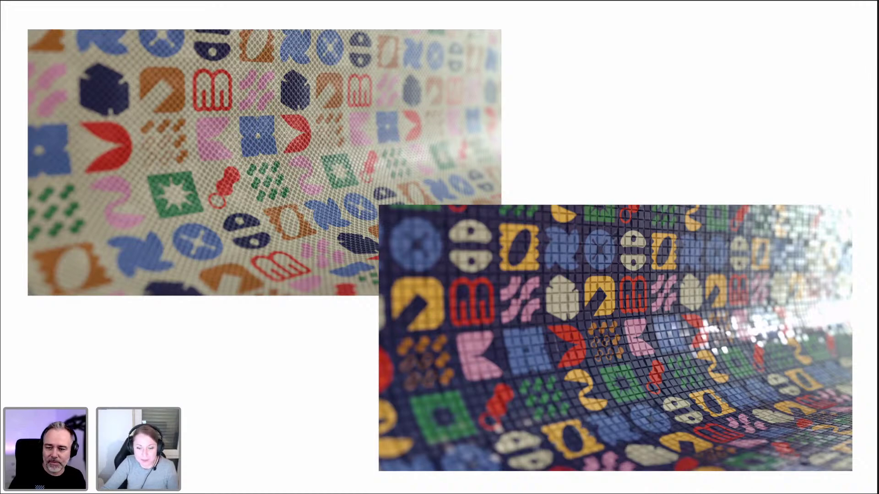
{"action": "key", "text": "Right"}
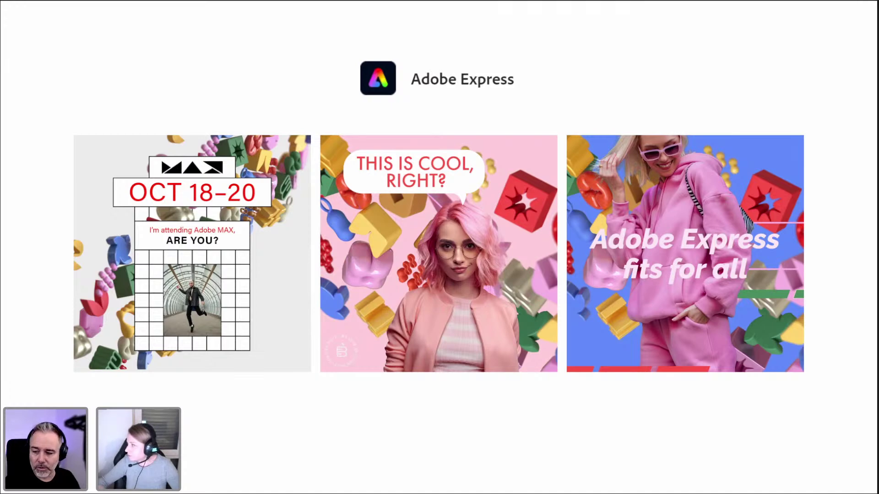
{"action": "key", "text": "Right"}
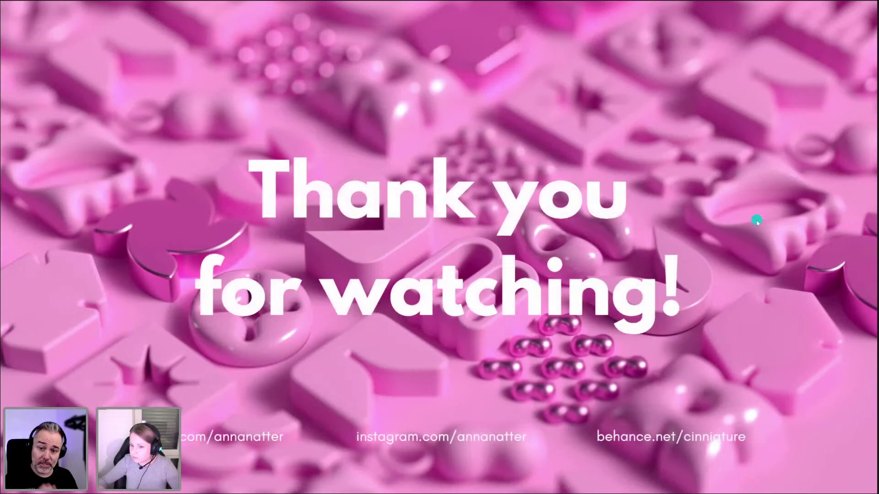
{"action": "key", "text": "Left"}
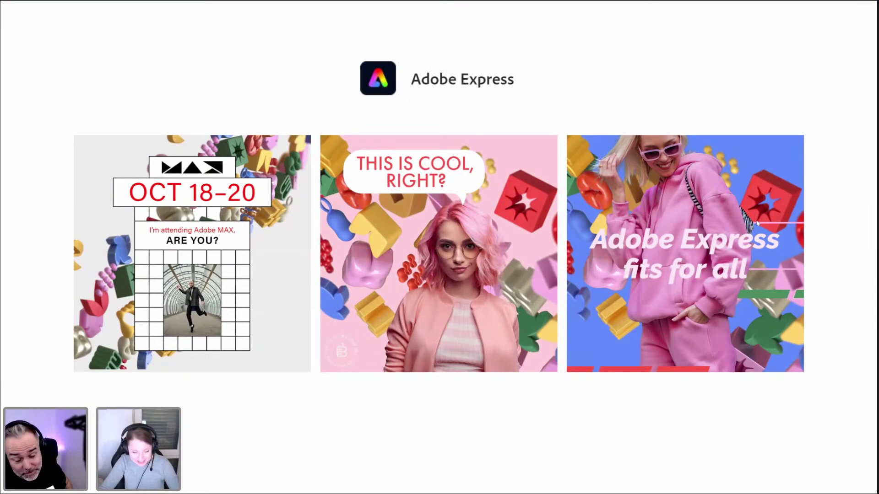
{"action": "key", "text": "Right"}
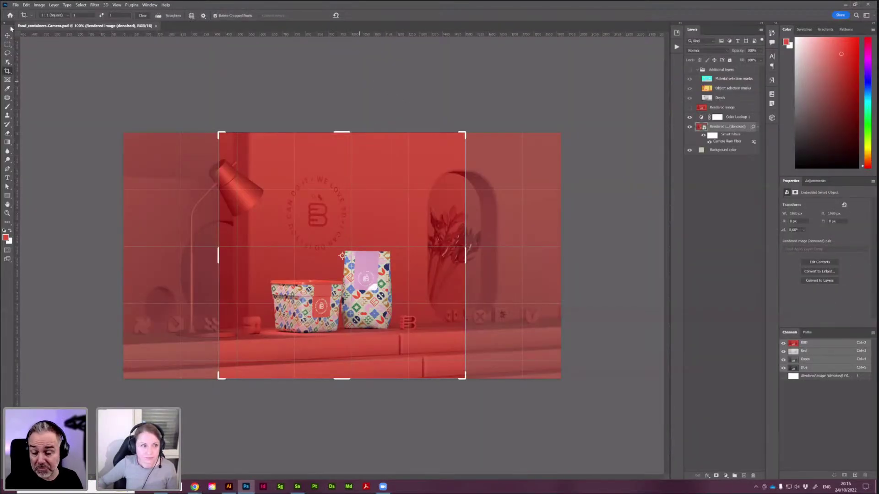
In Photoshop, switch to the Move tool and hide the Background color layer of shaped02_angle2-Camera.psd.
{"action": "left_click", "coordinate": [8, 36]}
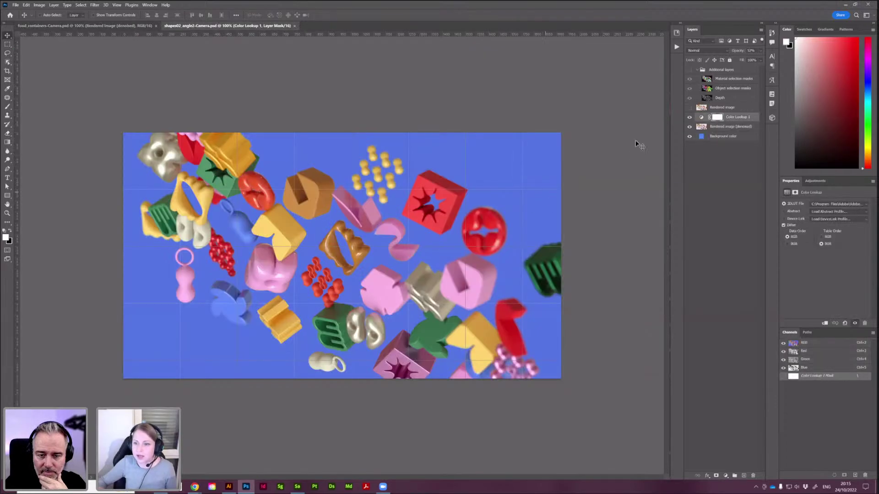
{"action": "left_click", "coordinate": [690, 137]}
{"action": "left_click", "coordinate": [689, 136]}
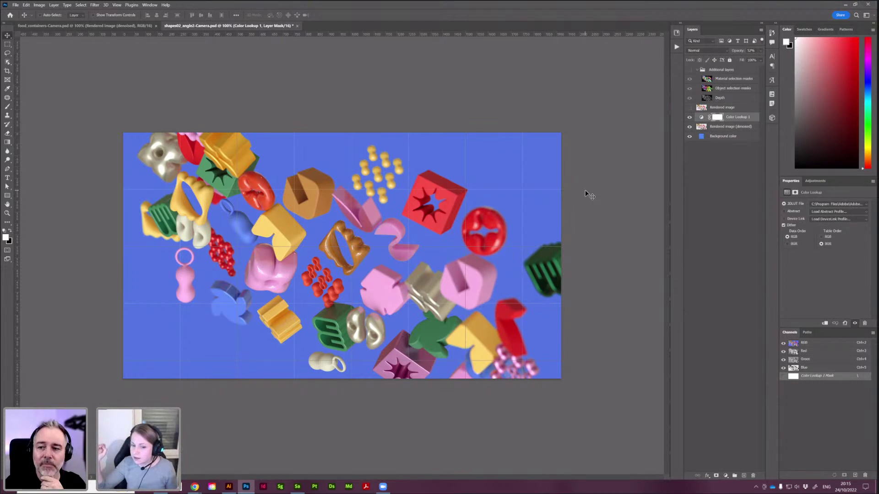
{"action": "left_click", "coordinate": [690, 136]}
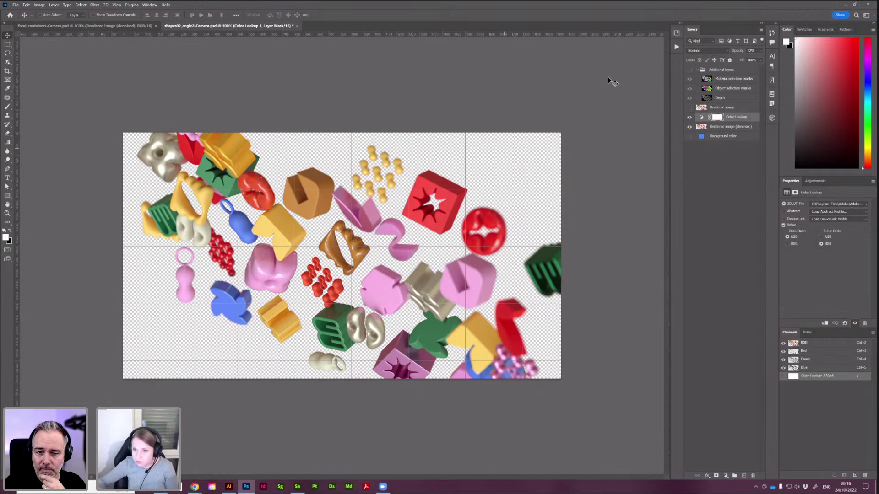
Show the Additional layers group and select its Material selection masks layer.
{"action": "left_click", "coordinate": [689, 70]}
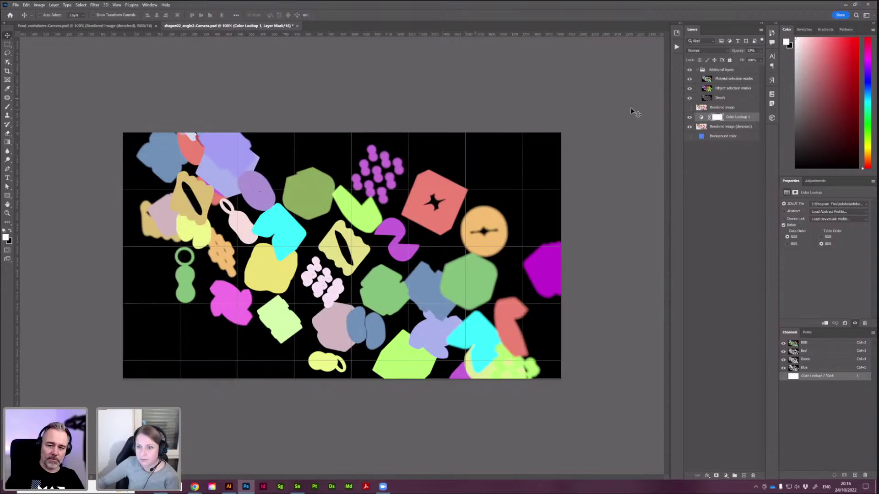
{"action": "left_click", "coordinate": [689, 81], "text": "alt"}
{"action": "left_click", "coordinate": [690, 81], "text": "alt"}
{"action": "left_click", "coordinate": [735, 80]}
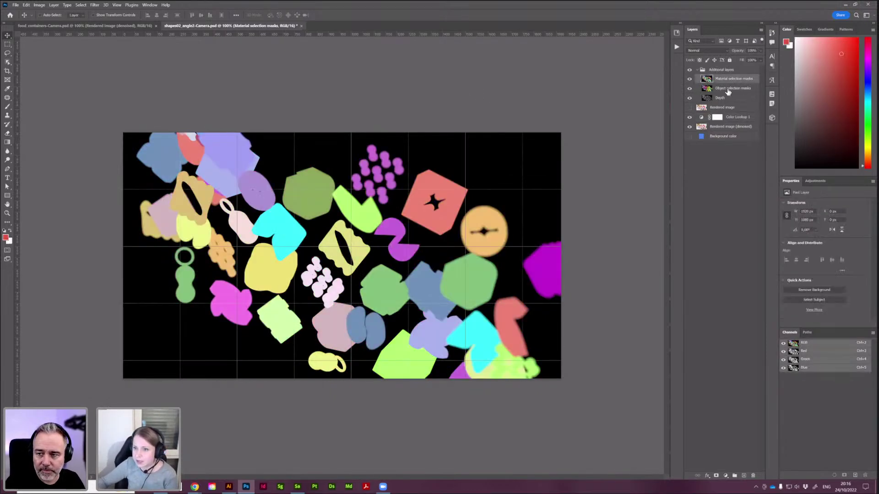
Hide the Material selection masks and Object selection masks layers to inspect the Depth layer, and select Depth.
{"action": "left_click", "coordinate": [727, 91]}
{"action": "left_click", "coordinate": [690, 80]}
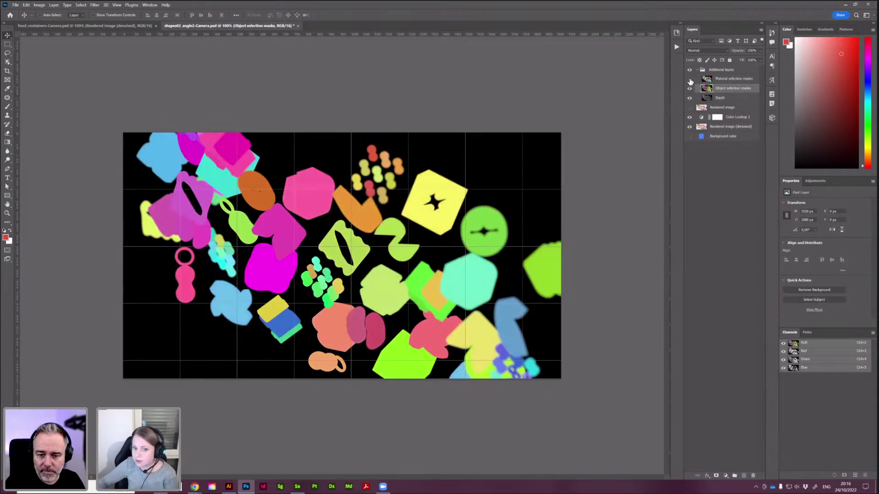
{"action": "left_click", "coordinate": [690, 80]}
{"action": "left_click", "coordinate": [690, 88]}
{"action": "left_click", "coordinate": [689, 80]}
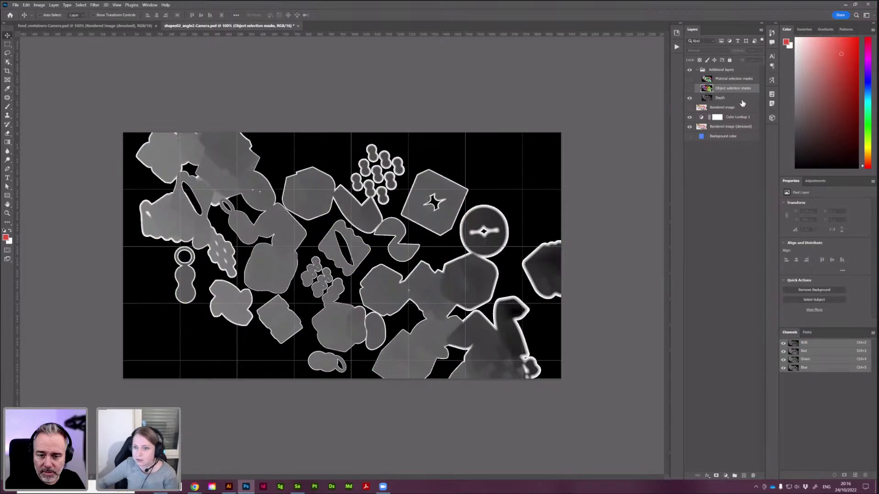
{"action": "left_click", "coordinate": [724, 99]}
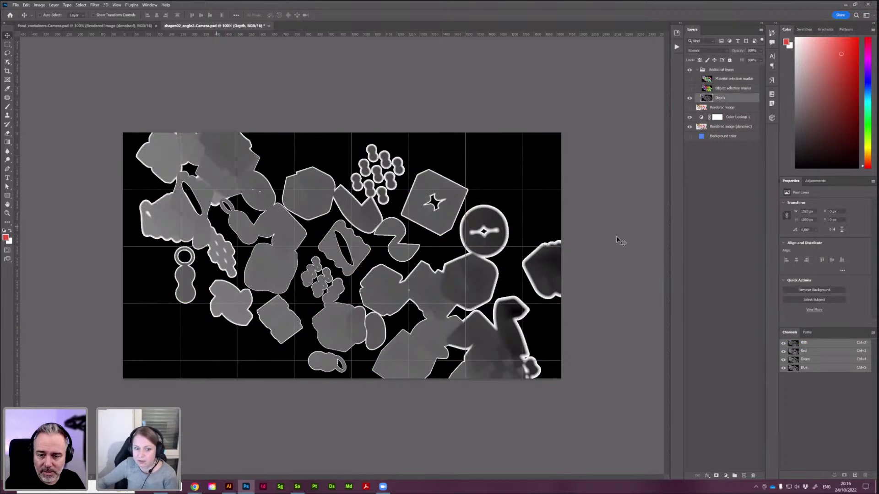
Make both selection mask layers visible again and hide the whole Additional layers group.
{"action": "left_click", "coordinate": [690, 88]}
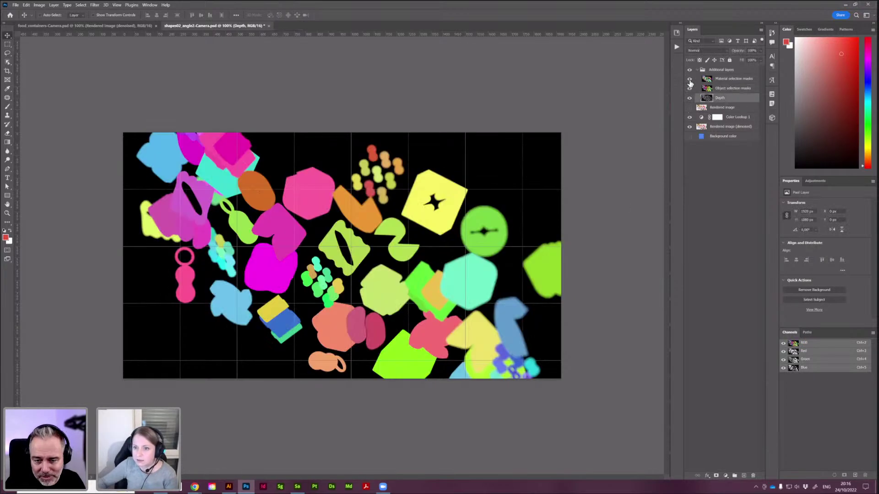
{"action": "left_click", "coordinate": [689, 80]}
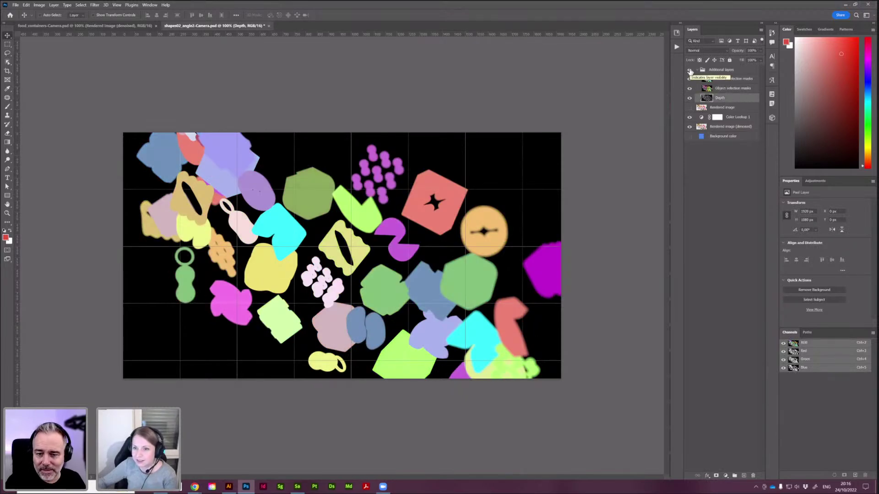
{"action": "left_click", "coordinate": [690, 70]}
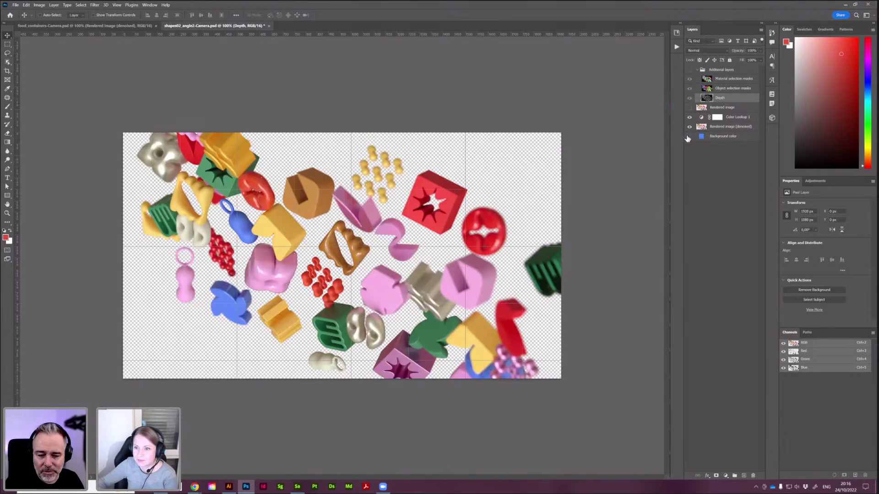
Show the Background color layer and try the shared library's color swatches on it, ending with the yellow one.
{"action": "left_click", "coordinate": [689, 136]}
{"action": "left_click", "coordinate": [702, 137]}
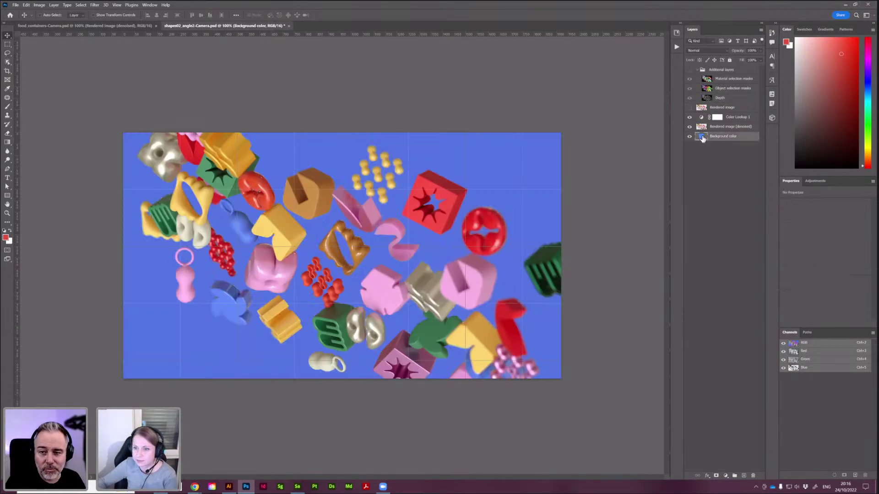
{"action": "left_click", "coordinate": [676, 34]}
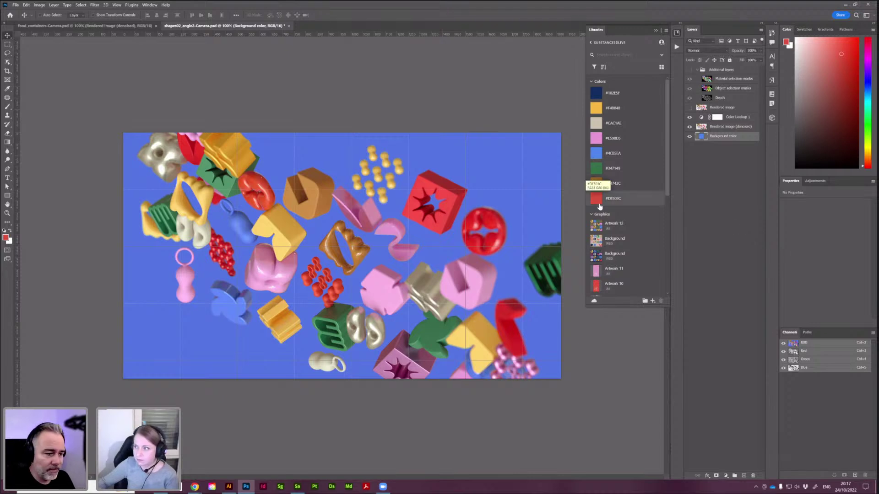
{"action": "left_click", "coordinate": [600, 106]}
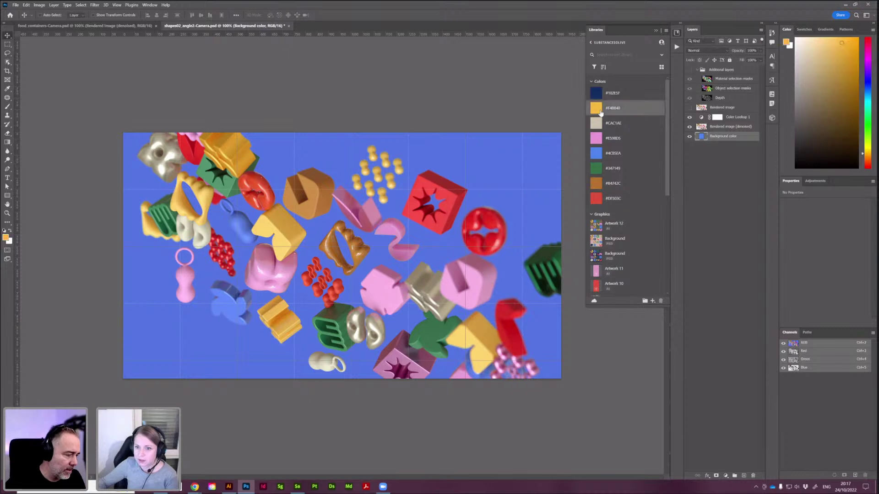
{"action": "left_click", "coordinate": [596, 123]}
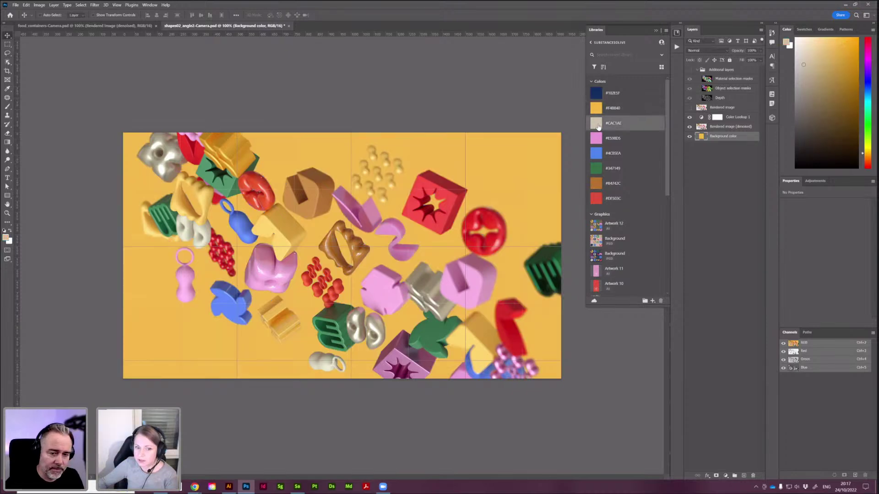
{"action": "left_click", "coordinate": [598, 142]}
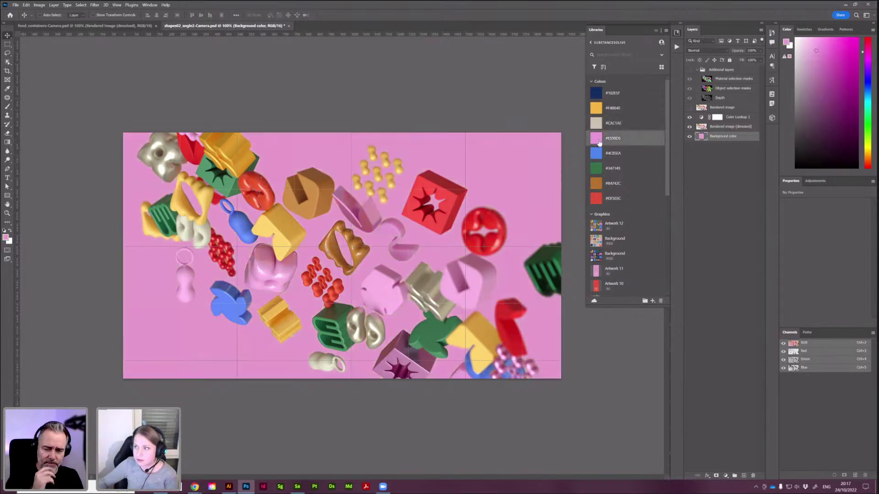
{"action": "left_click", "coordinate": [597, 154]}
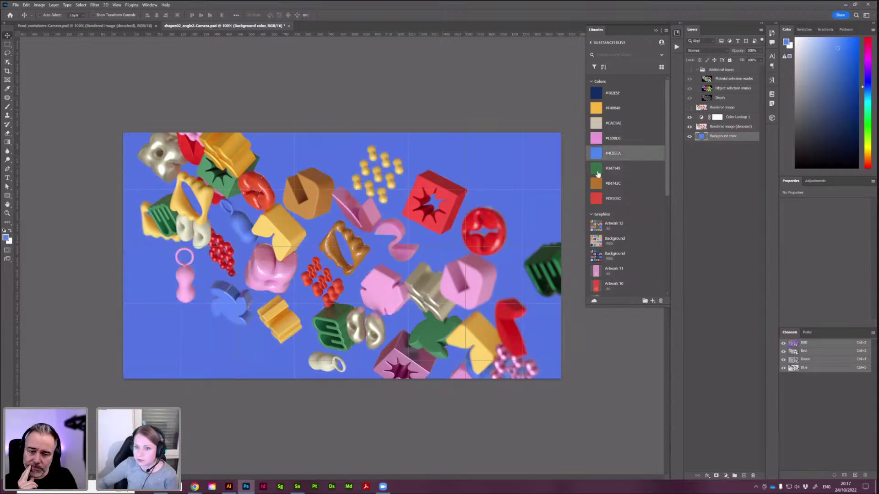
{"action": "left_click", "coordinate": [597, 170]}
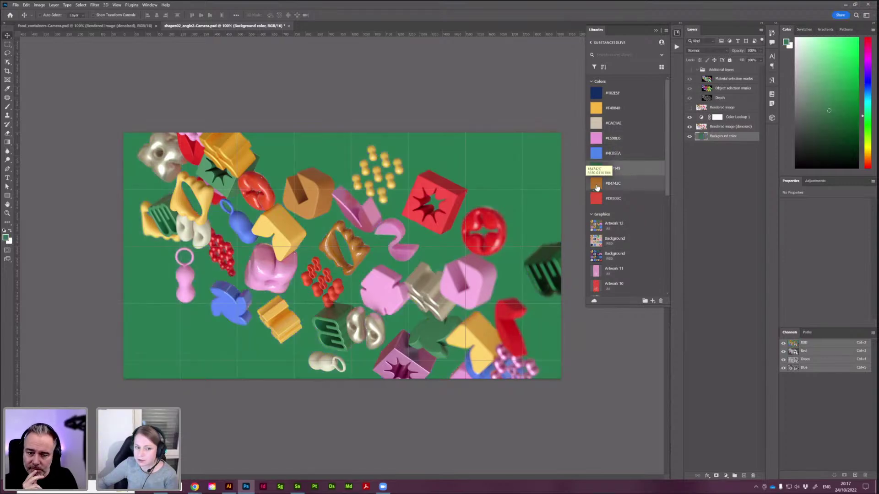
{"action": "left_click", "coordinate": [597, 185]}
{"action": "left_click", "coordinate": [598, 200]}
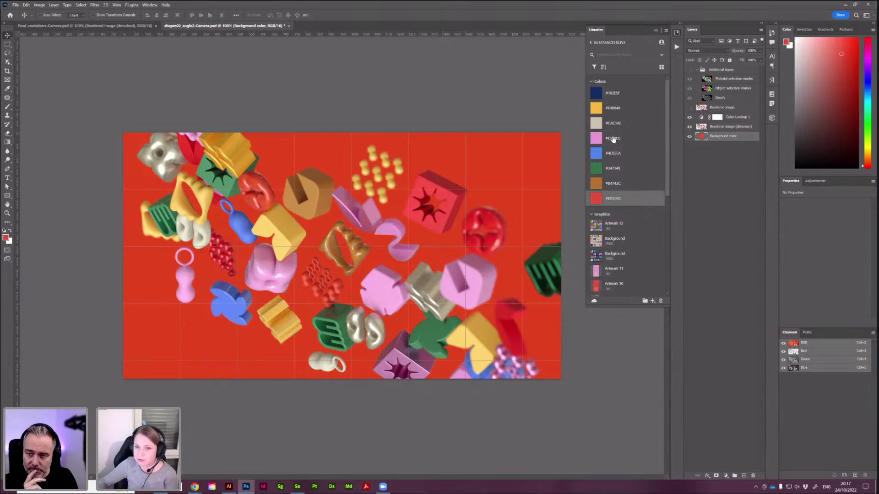
{"action": "left_click", "coordinate": [600, 93]}
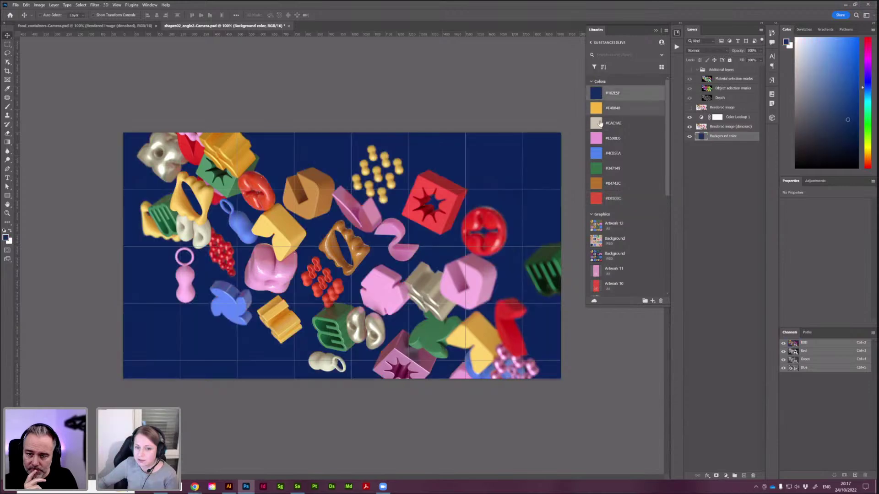
{"action": "left_click", "coordinate": [597, 111]}
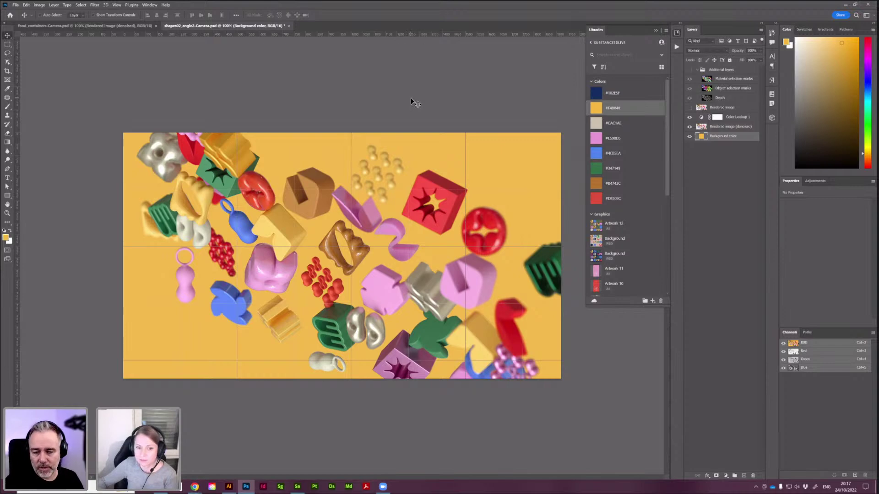
In food_containers-Camera.psd, show the Additional layers group and hide its material and object mask layers to examine the depth pass.
{"action": "left_click", "coordinate": [116, 26]}
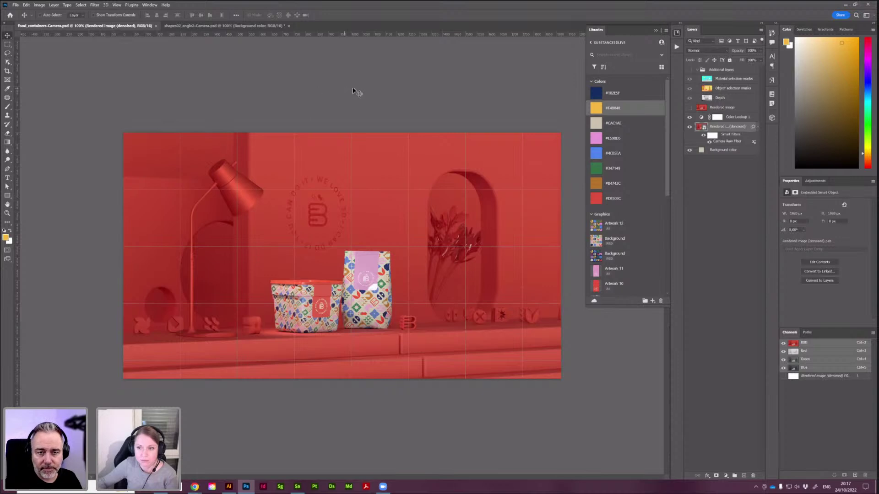
{"action": "left_click", "coordinate": [689, 70]}
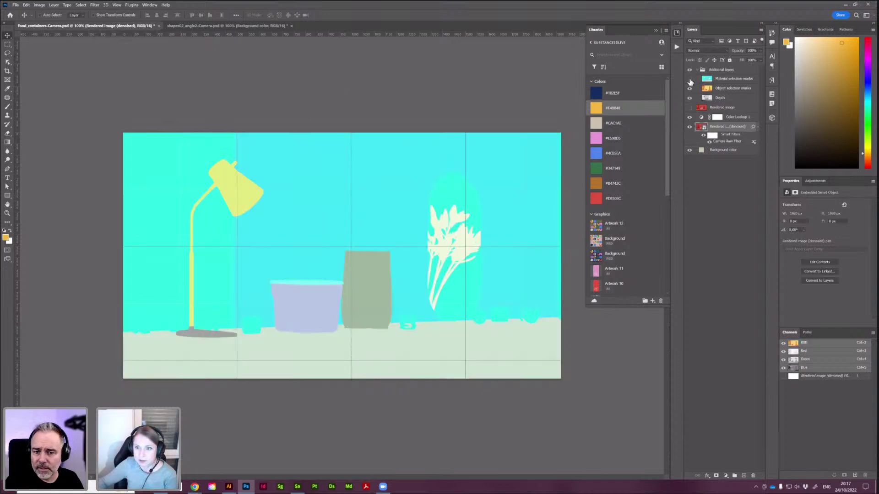
{"action": "left_click", "coordinate": [689, 80]}
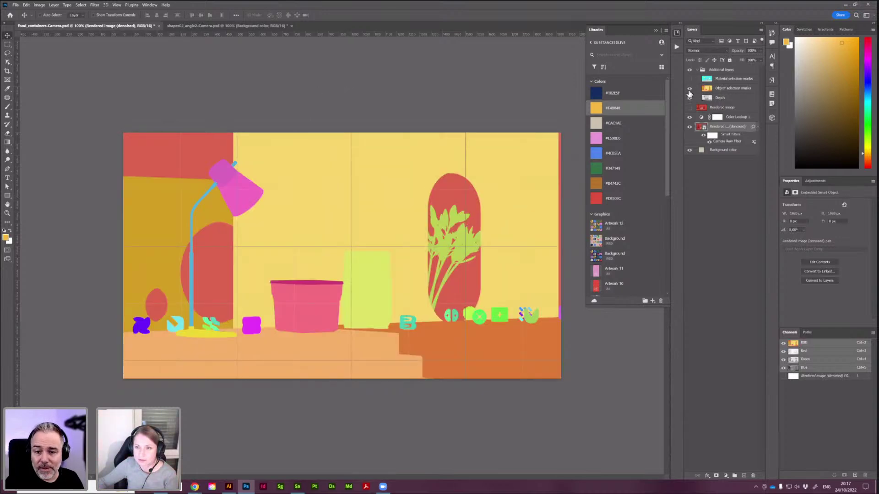
{"action": "left_click", "coordinate": [689, 88]}
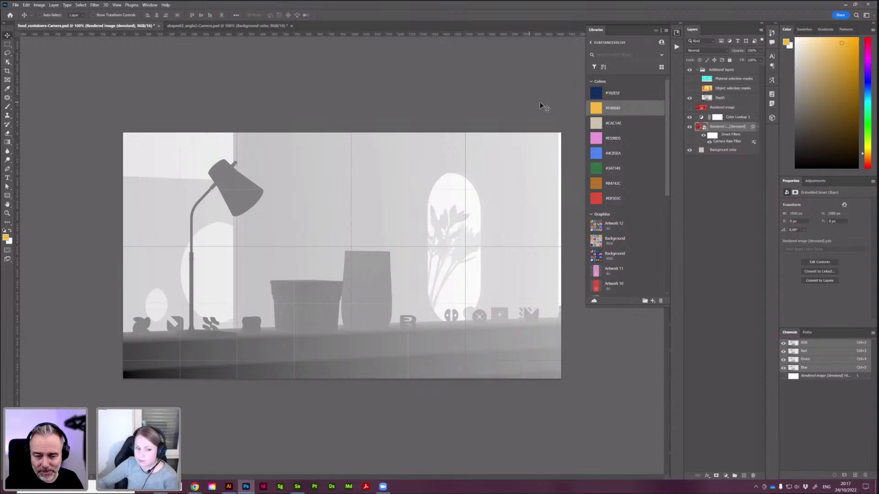
View the object and material mask layers again, and hide and collapse the Additional layers group.
{"action": "left_click", "coordinate": [689, 88]}
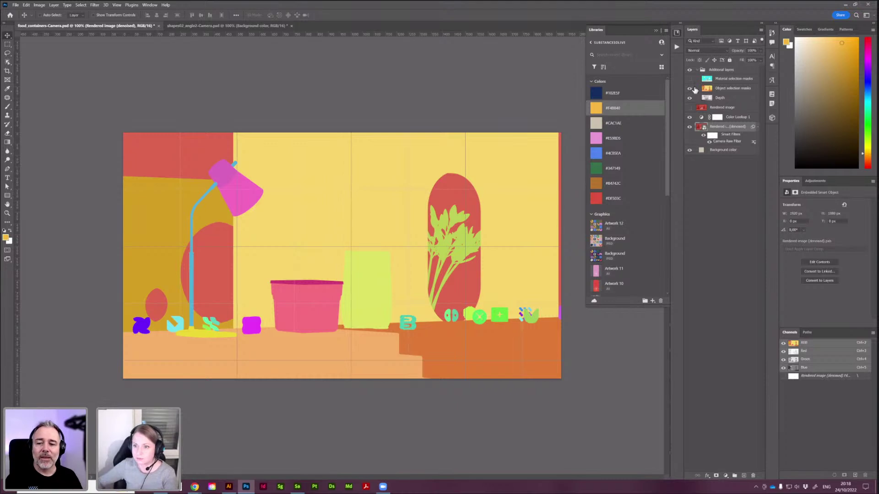
{"action": "left_click", "coordinate": [689, 78]}
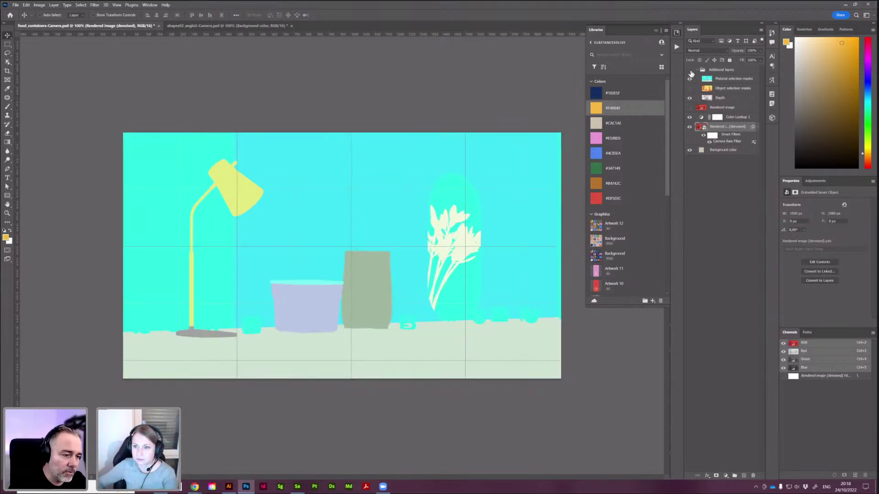
{"action": "left_click", "coordinate": [689, 70]}
{"action": "left_click", "coordinate": [697, 70]}
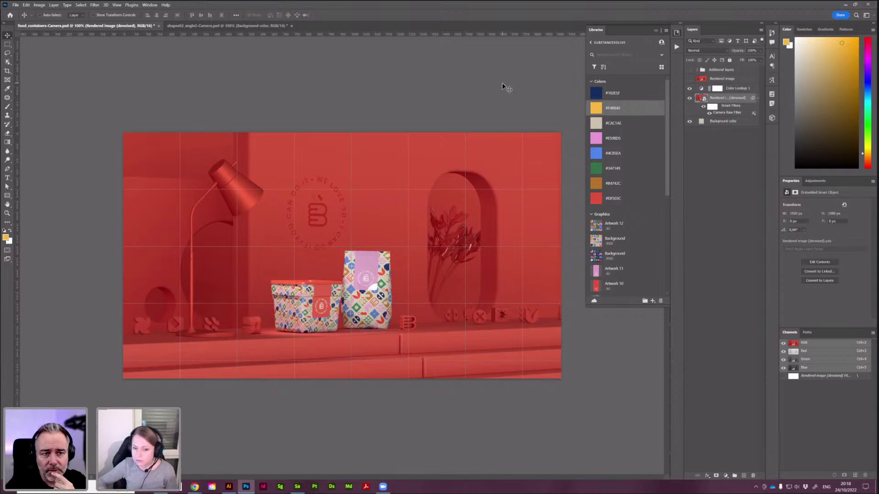
Try a Field Blur on the denoised rendered image with an extra blur pin on the tall bag.
{"action": "left_click", "coordinate": [96, 5]}
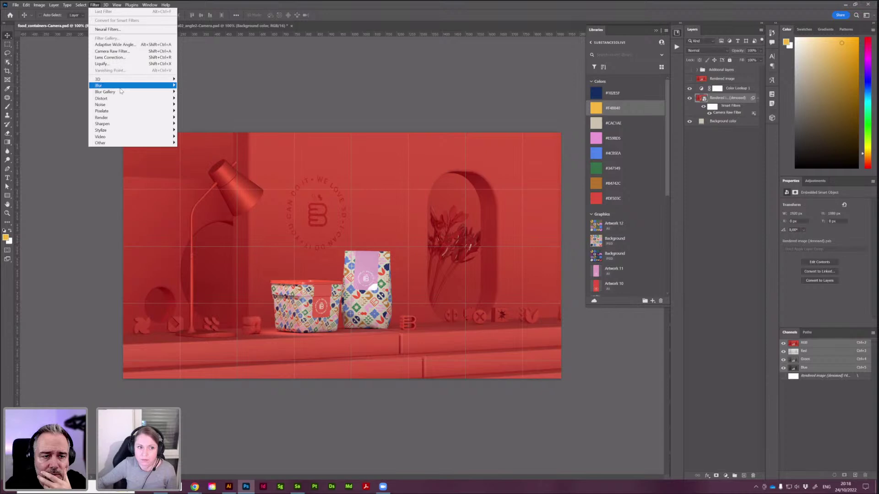
{"action": "mouse_move", "coordinate": [119, 87]}
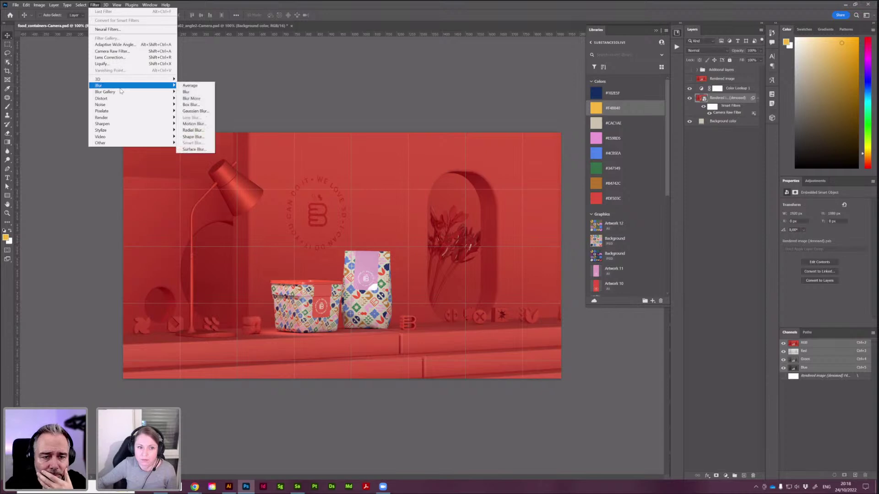
{"action": "mouse_move", "coordinate": [153, 96]}
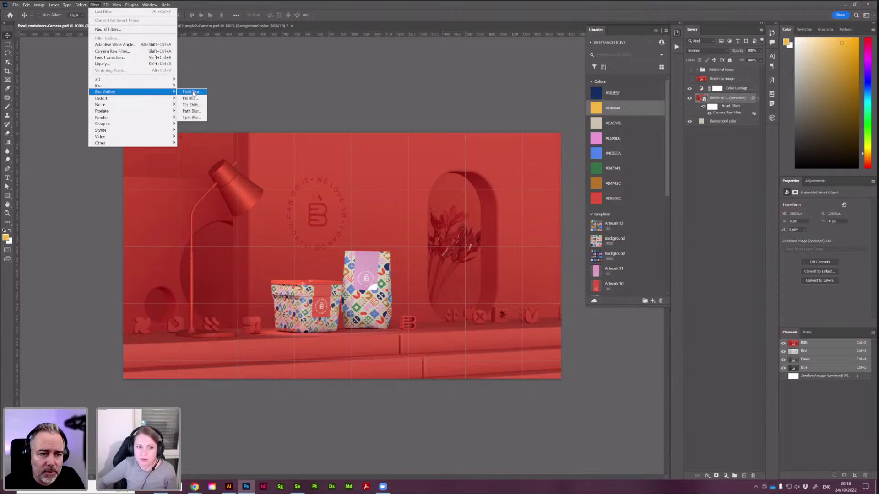
{"action": "left_click", "coordinate": [192, 92]}
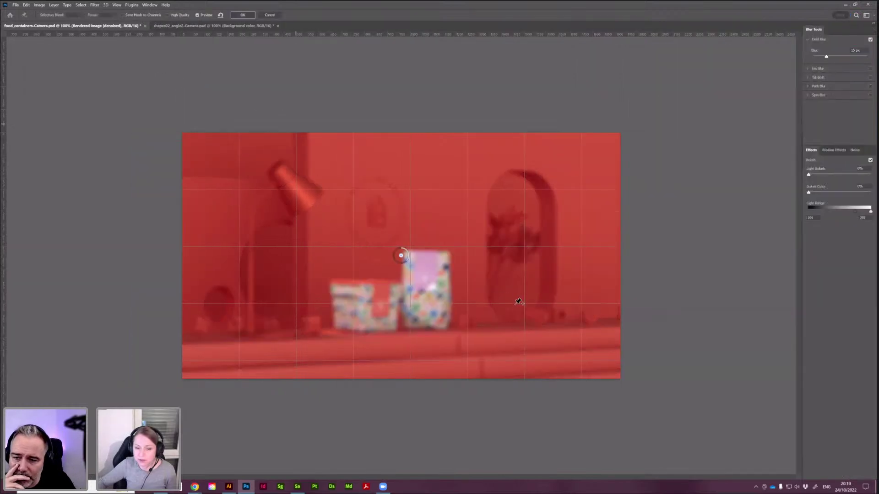
{"action": "left_click", "coordinate": [420, 283]}
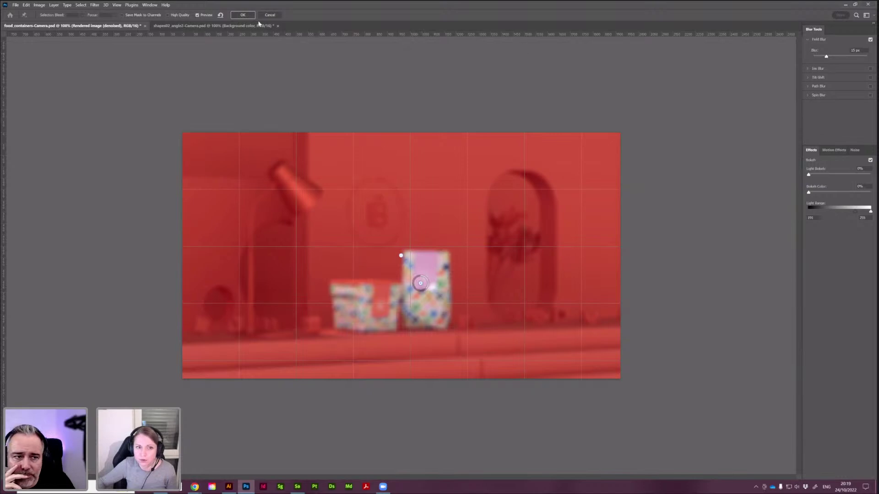
{"action": "left_click", "coordinate": [270, 16]}
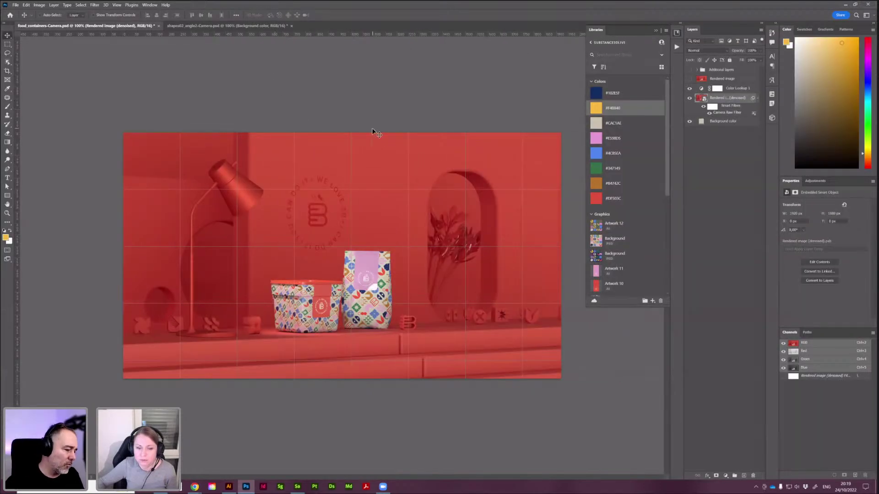
Show and expand the Additional layers group, hide its material masks, and select the Depth layer for viewing.
{"action": "left_click", "coordinate": [689, 70]}
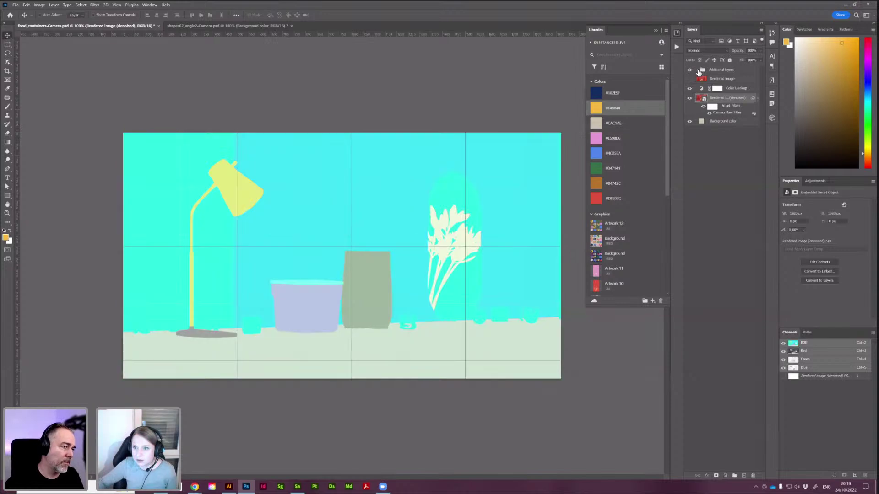
{"action": "left_click", "coordinate": [697, 69]}
{"action": "left_click", "coordinate": [689, 79]}
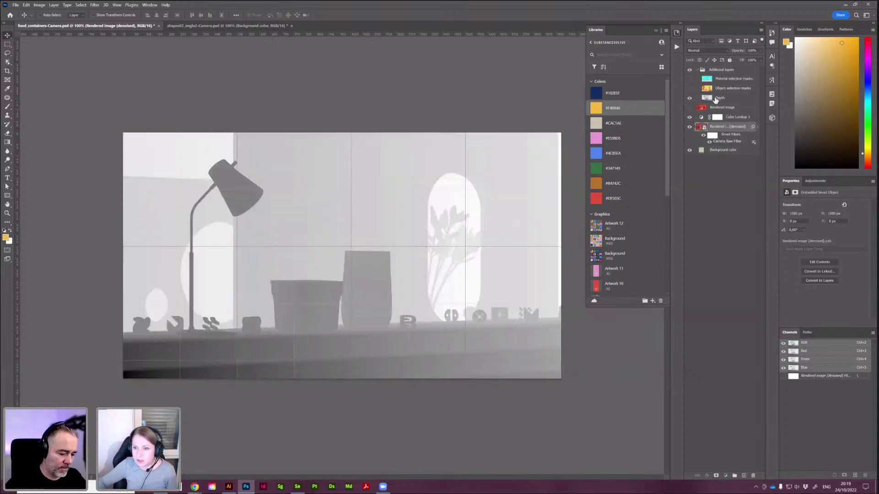
{"action": "left_click", "coordinate": [716, 99]}
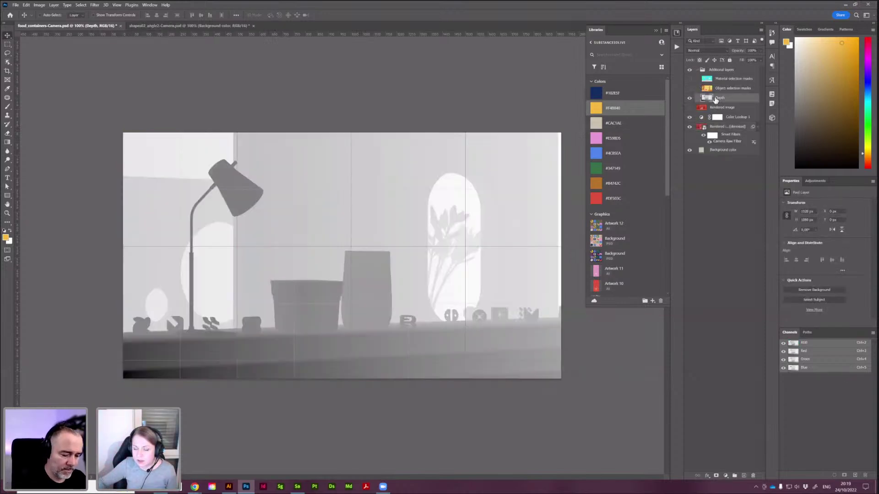
Select the denoised rendered image layer, make both selection mask layers visible, and hide the Additional layers group.
{"action": "left_click", "coordinate": [722, 129]}
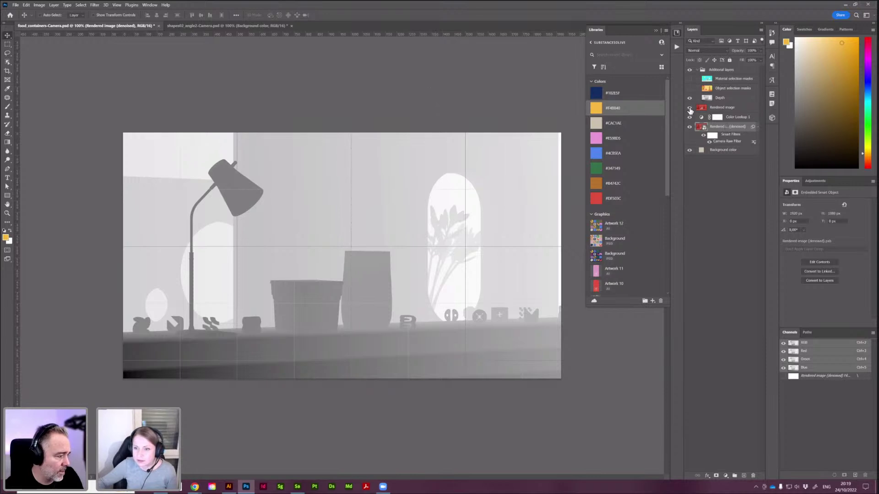
{"action": "left_click", "coordinate": [689, 87]}
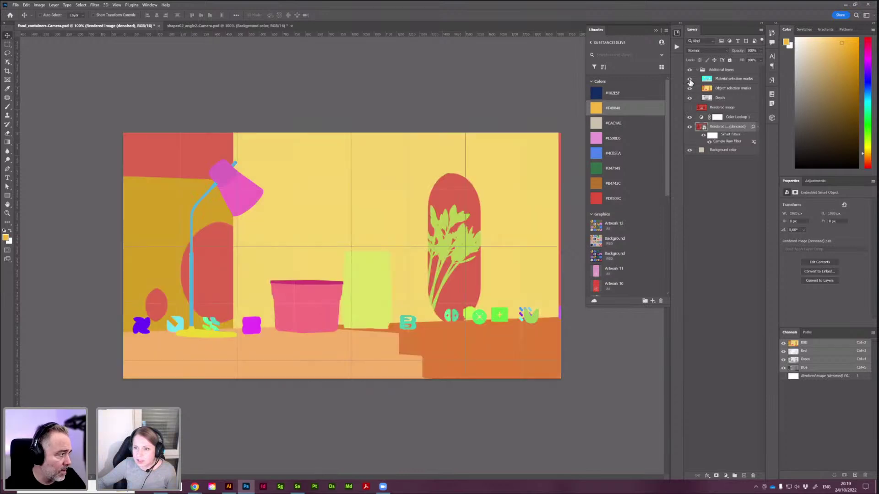
{"action": "left_click", "coordinate": [689, 78]}
{"action": "left_click", "coordinate": [690, 70]}
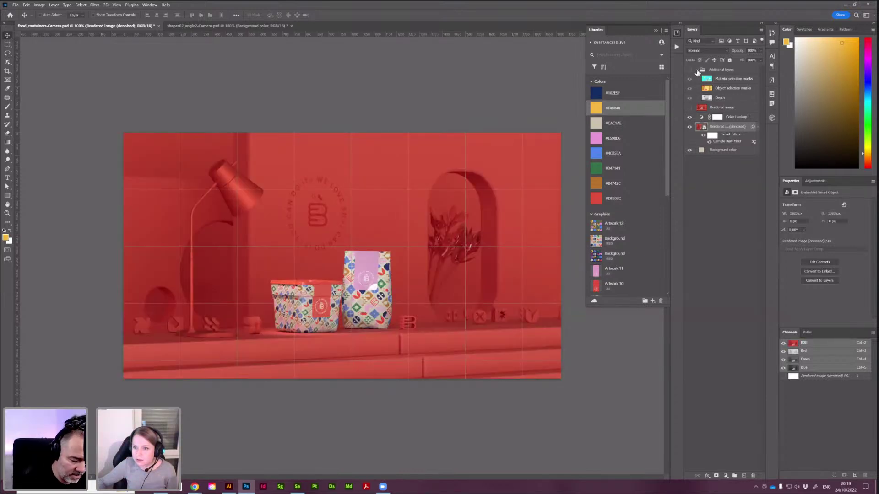
Collapse the Additional layers group and inspect the Rendered image layer by showing and hiding it again.
{"action": "left_click", "coordinate": [699, 70]}
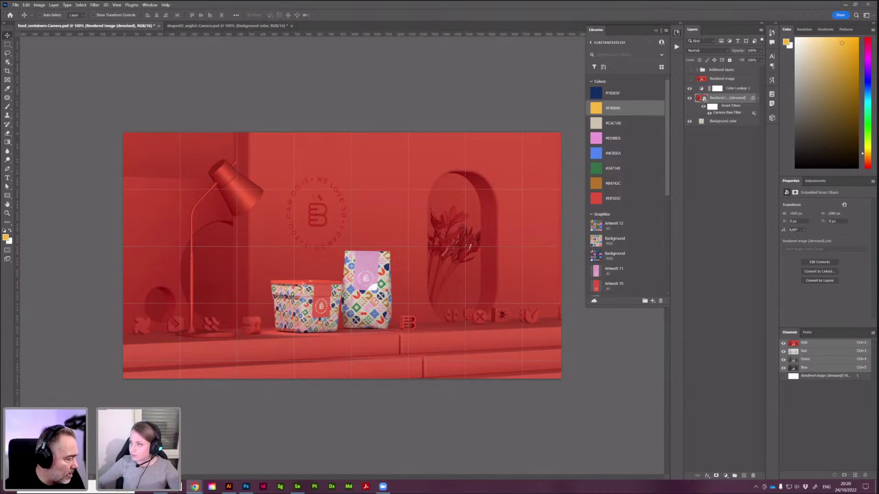
{"action": "left_click", "coordinate": [270, 25]}
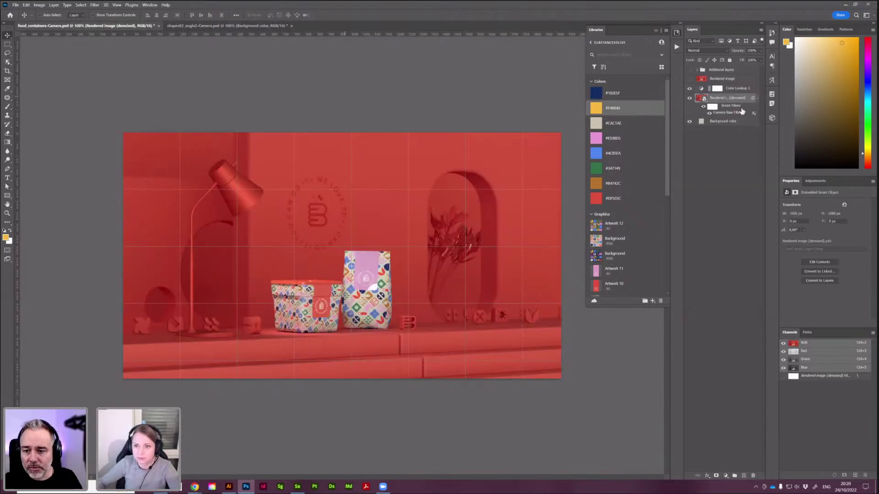
{"action": "left_click", "coordinate": [690, 78]}
{"action": "left_click", "coordinate": [713, 80]}
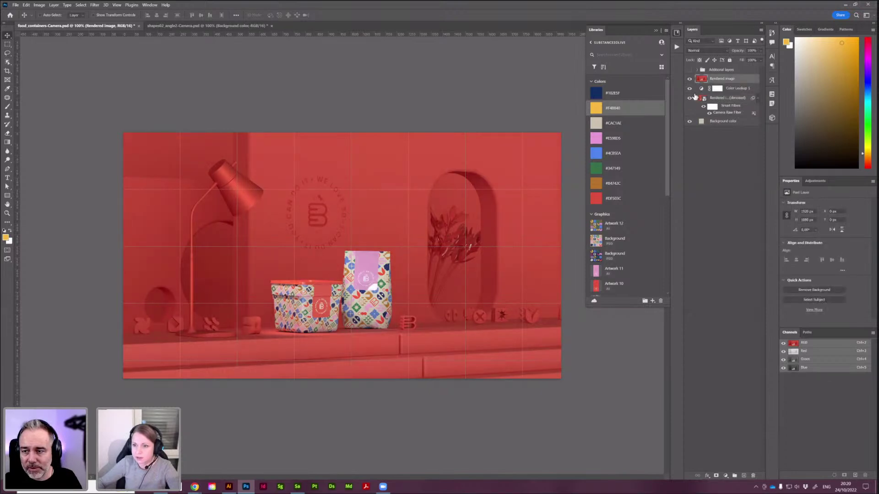
{"action": "left_click", "coordinate": [689, 79]}
Rasterize the denoised rendered image layer so it becomes a regular pixel layer.
{"action": "left_click", "coordinate": [712, 99]}
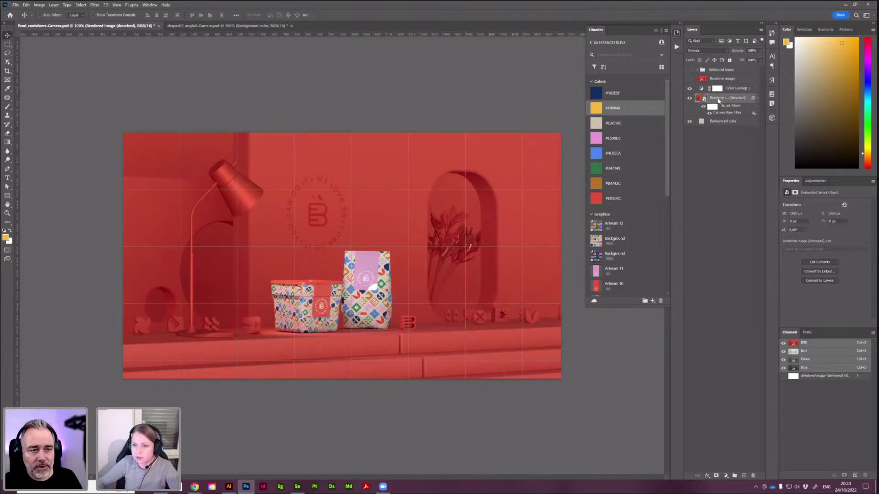
{"action": "right_click", "coordinate": [718, 101]}
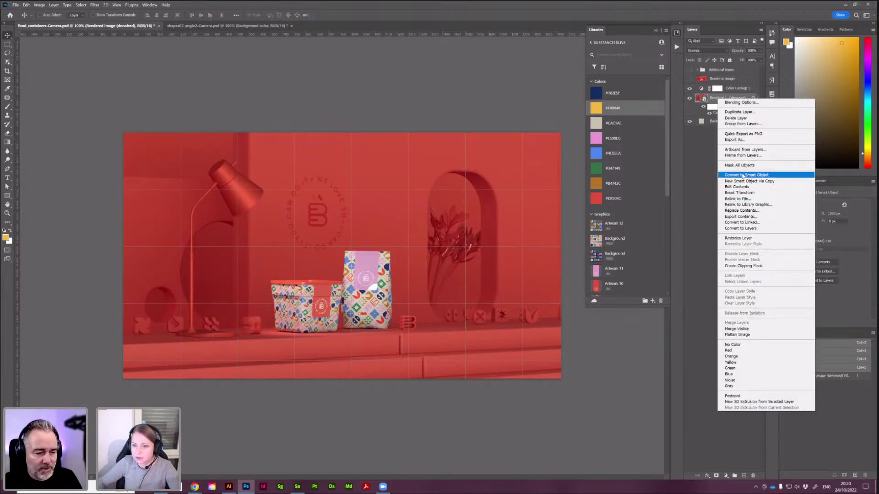
{"action": "left_click", "coordinate": [742, 239]}
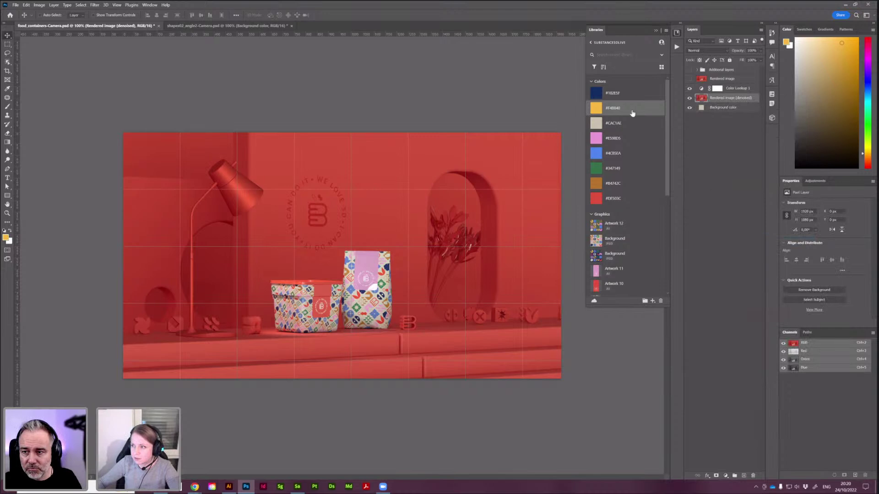
Start a Lens Blur on the denoised rendered image with Layer Mask as the depth map source.
{"action": "left_click", "coordinate": [94, 5]}
{"action": "mouse_move", "coordinate": [115, 86]}
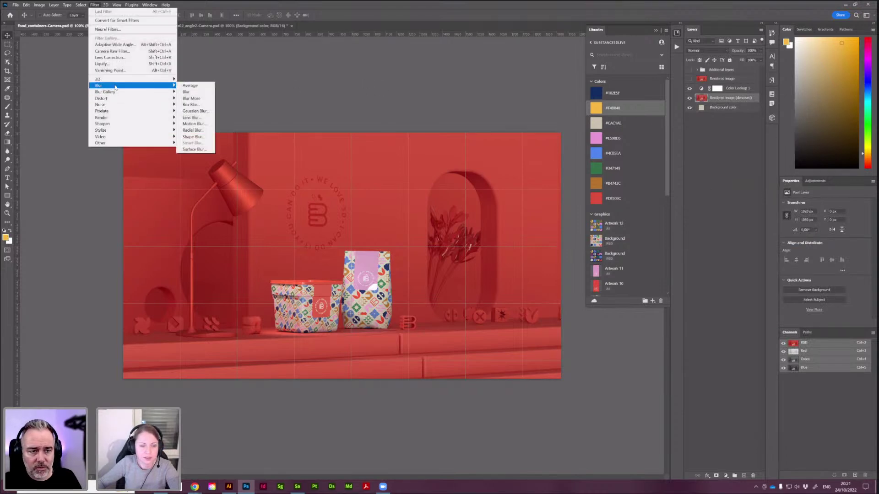
{"action": "left_click", "coordinate": [200, 119]}
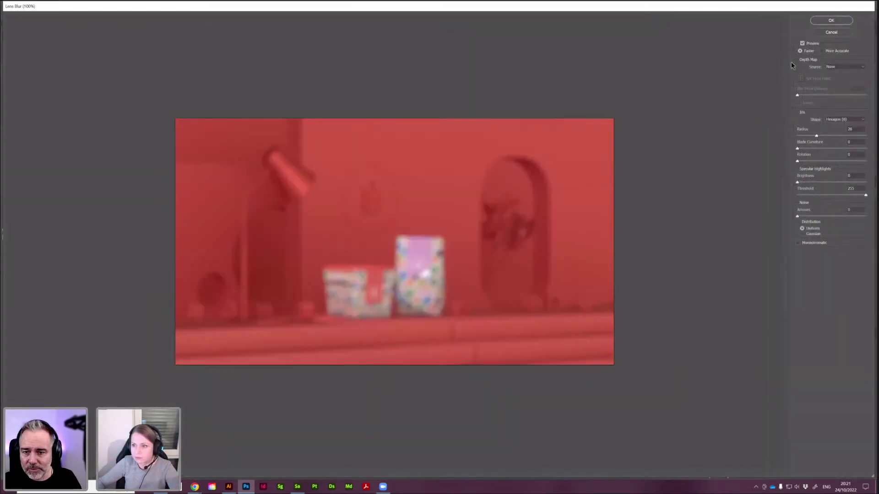
{"action": "left_click", "coordinate": [840, 67]}
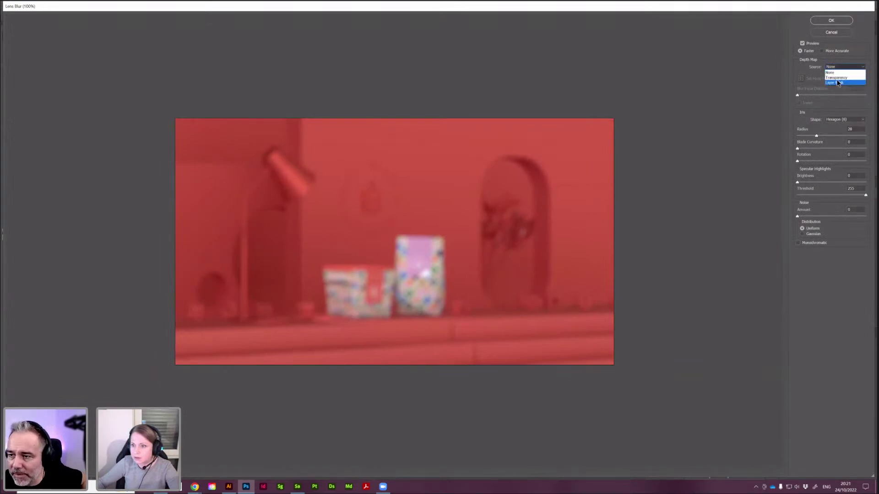
{"action": "left_click", "coordinate": [838, 83]}
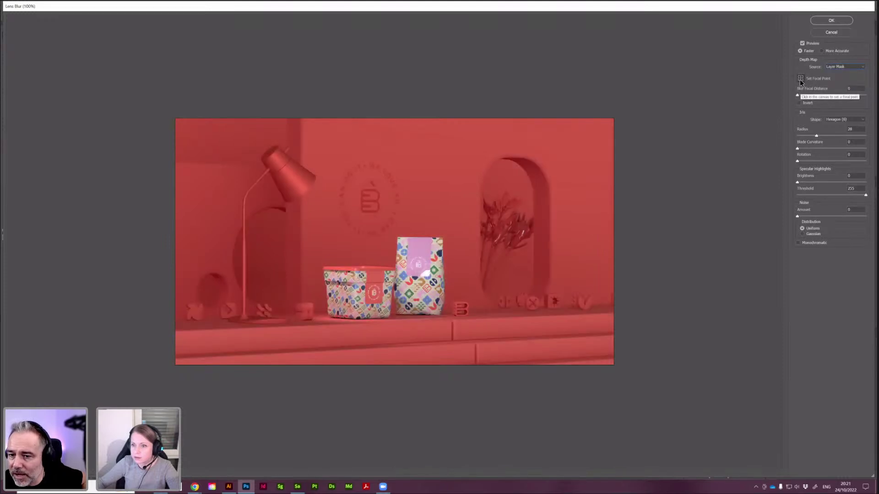
Try different blur focal distances, set the focal point on the low container's label, and close the Lens Blur.
{"action": "left_click", "coordinate": [807, 95]}
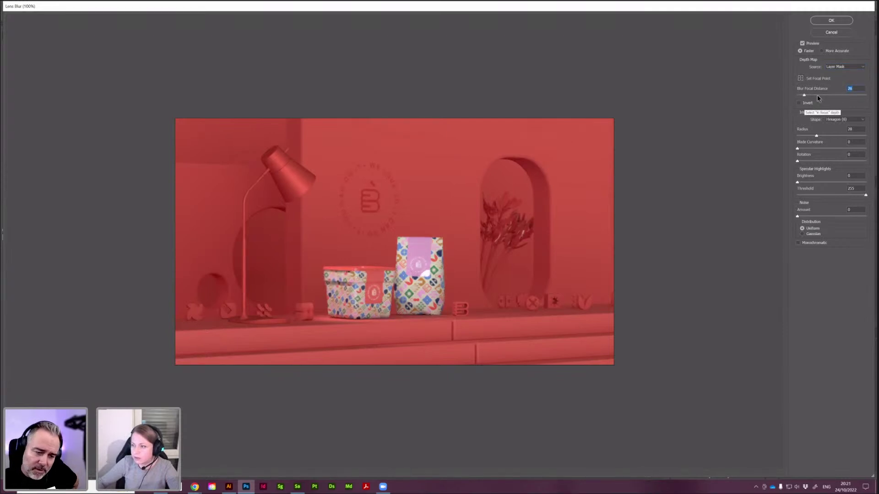
{"action": "left_click", "coordinate": [800, 79]}
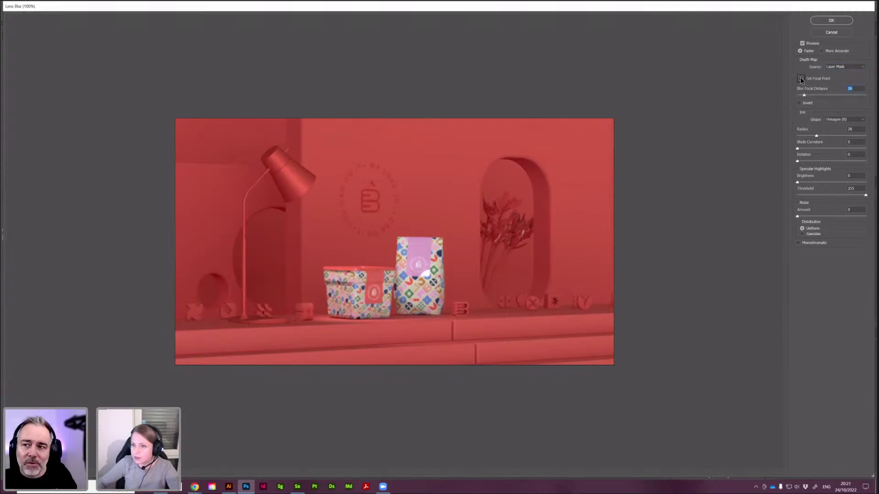
{"action": "left_click", "coordinate": [370, 286]}
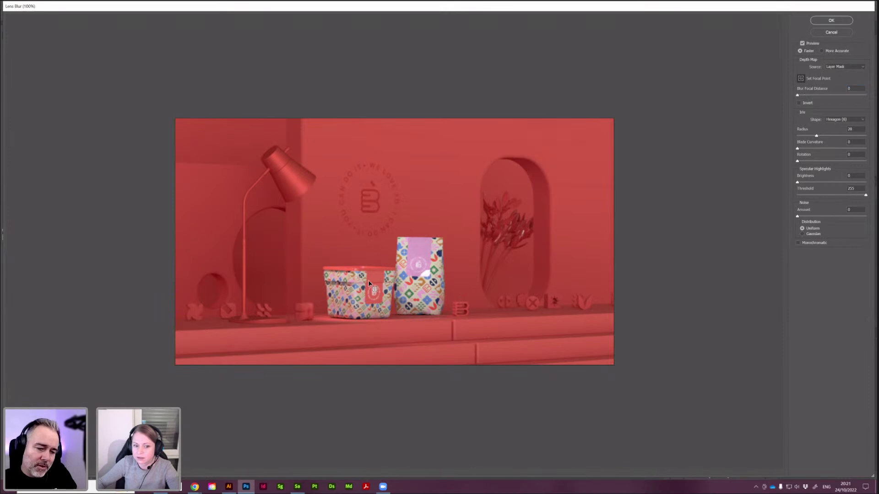
{"action": "left_click_drag", "start_coordinate": [799, 96], "coordinate": [816, 96]}
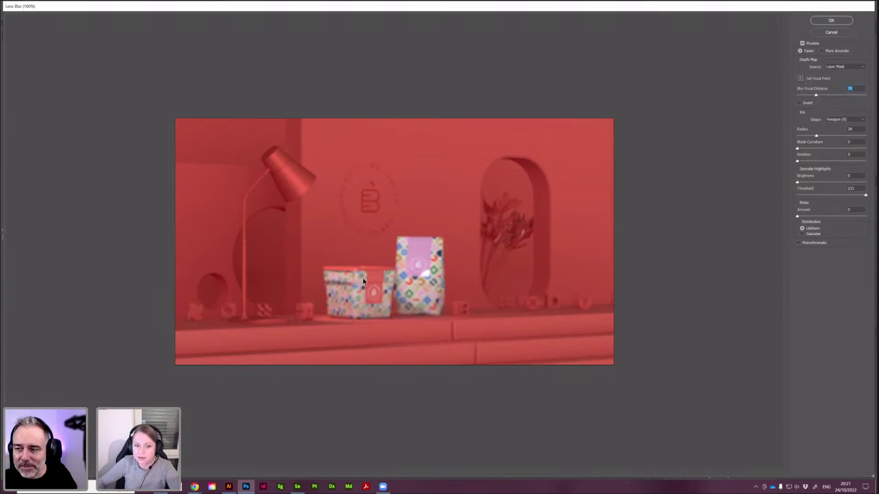
{"action": "left_click", "coordinate": [800, 78]}
{"action": "left_click", "coordinate": [368, 279]}
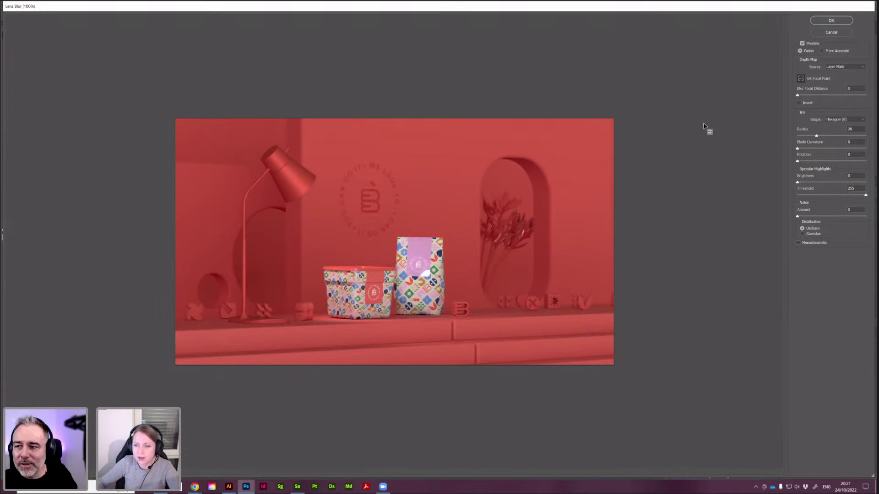
{"action": "left_click", "coordinate": [830, 66]}
{"action": "left_click", "coordinate": [831, 66]}
{"action": "left_click", "coordinate": [831, 20]}
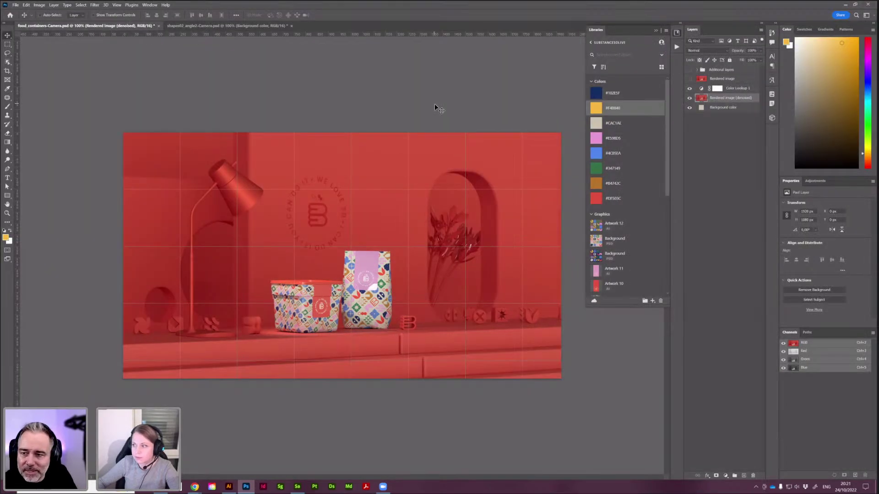
{"action": "left_click", "coordinate": [697, 70]}
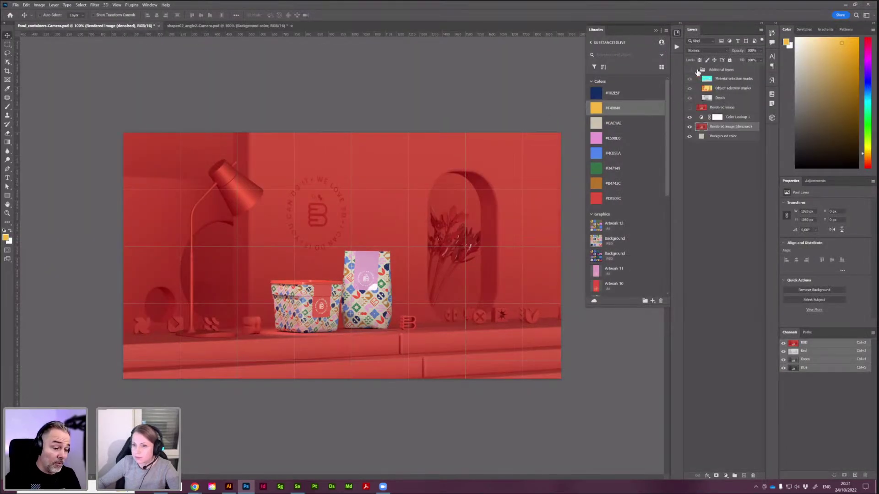
{"action": "left_click", "coordinate": [697, 70]}
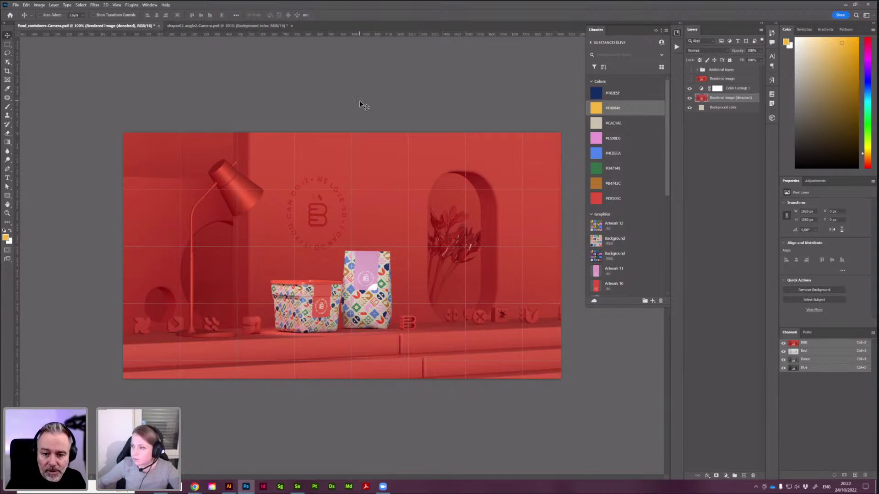
Switch to shapes02_angle2-Camera.psd, show its Additional layers group and select the Material selection masks layer.
{"action": "left_click", "coordinate": [270, 26]}
{"action": "left_click", "coordinate": [689, 70]}
{"action": "left_click", "coordinate": [722, 80]}
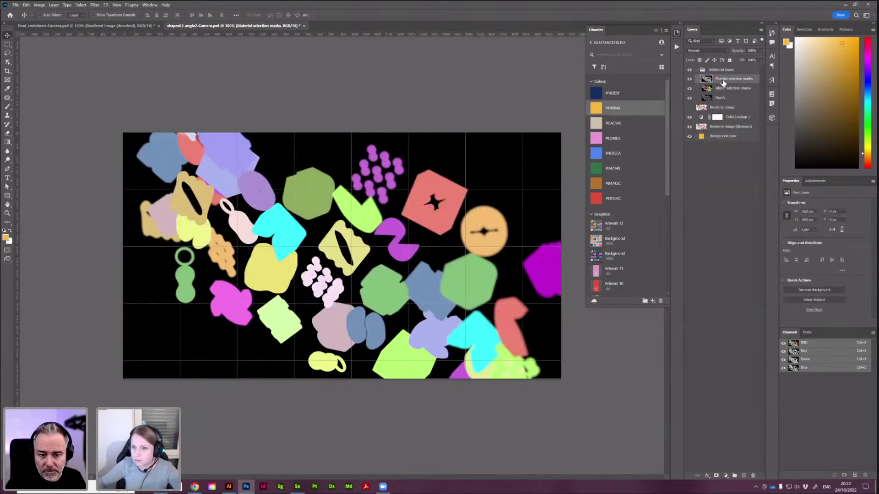
Preview several blend modes on the Material selection masks layer, set it to Lighten, and hide the layer.
{"action": "left_click", "coordinate": [708, 50]}
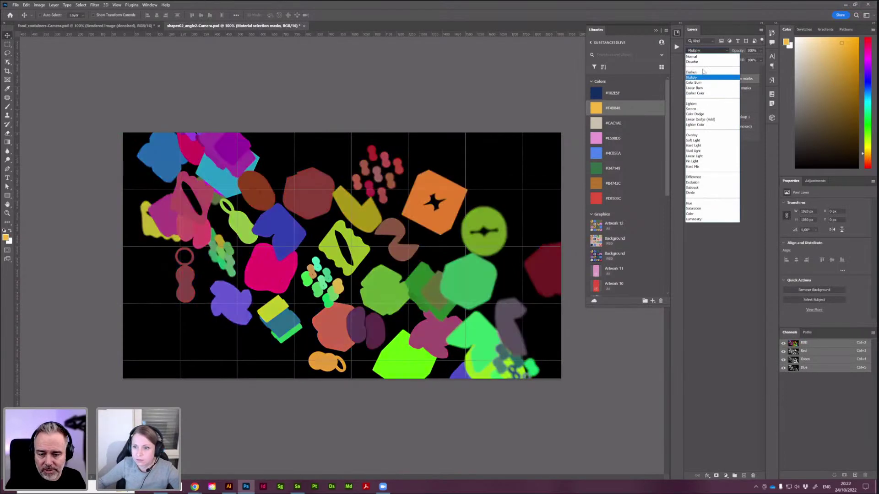
{"action": "left_click", "coordinate": [691, 56]}
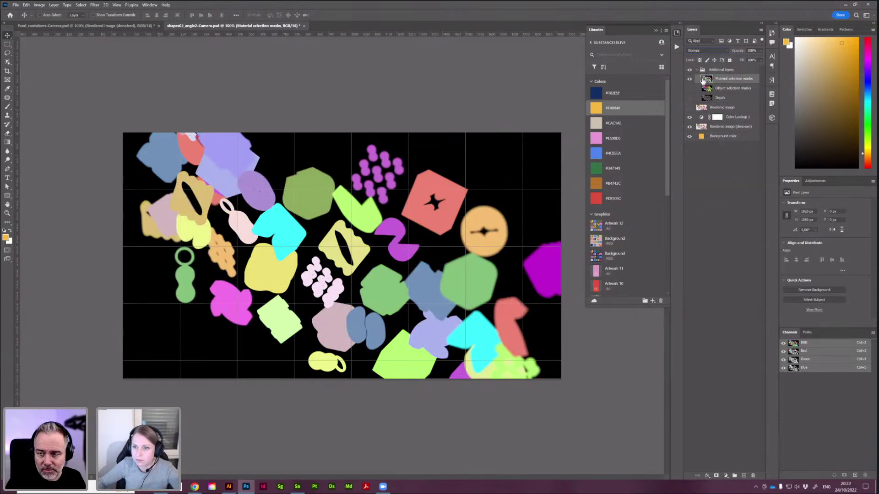
{"action": "left_click", "coordinate": [707, 51]}
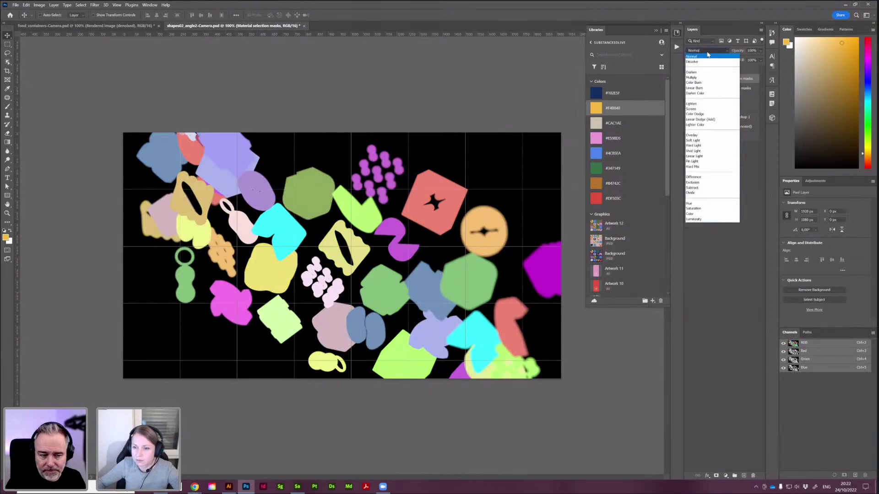
{"action": "left_click", "coordinate": [698, 104]}
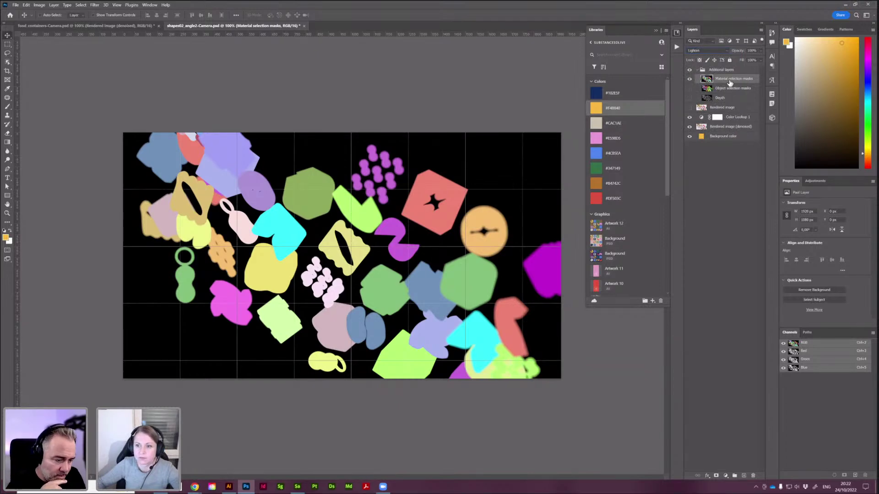
{"action": "left_click", "coordinate": [705, 51]}
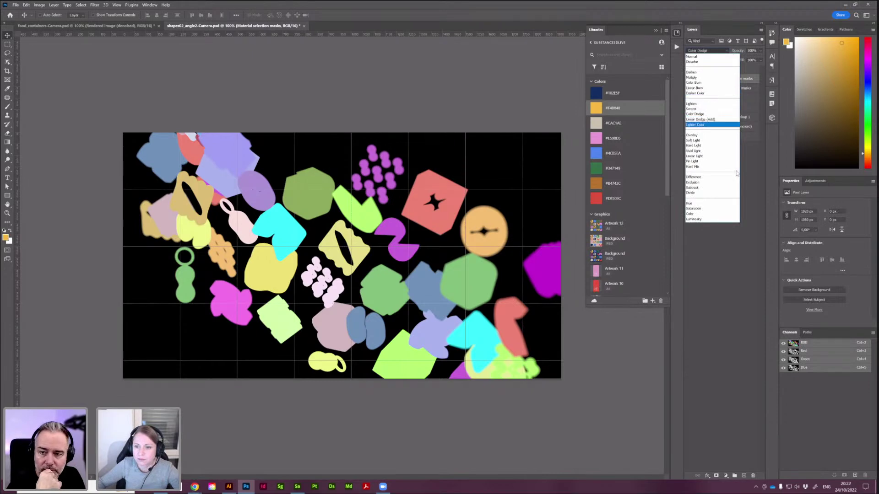
{"action": "left_click", "coordinate": [692, 103]}
{"action": "left_click", "coordinate": [689, 79]}
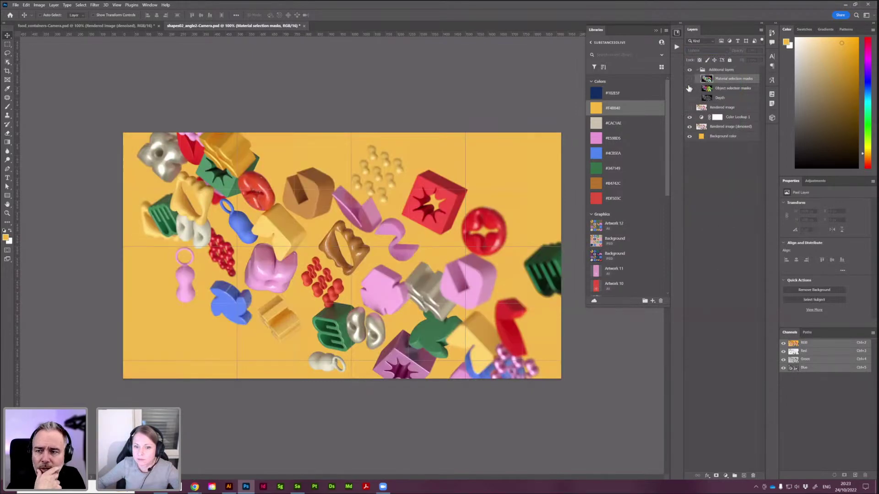
Preview blend modes on the Object selection masks layer, return it to Normal, and hide the Additional layers group.
{"action": "left_click", "coordinate": [690, 88]}
{"action": "left_click", "coordinate": [712, 90]}
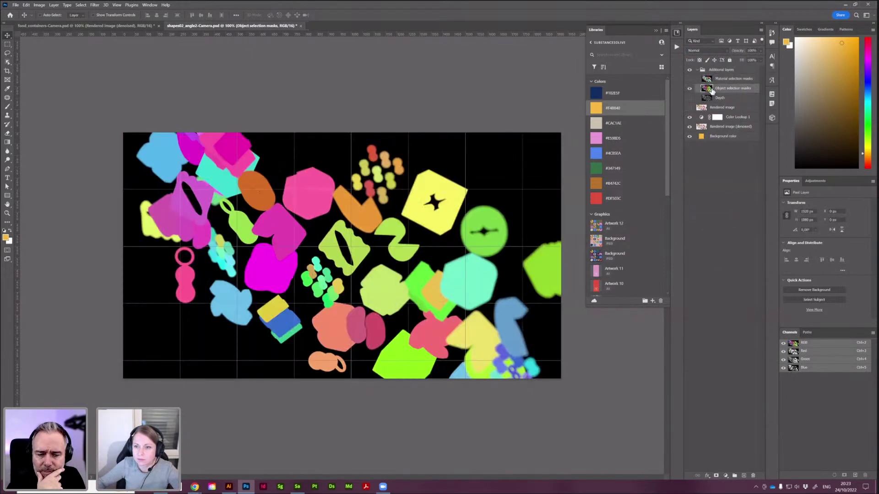
{"action": "left_click", "coordinate": [707, 50]}
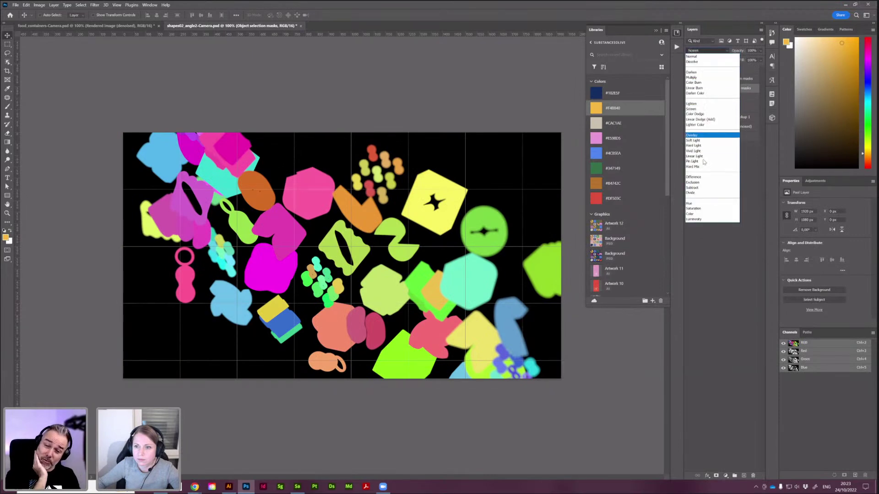
{"action": "left_click", "coordinate": [704, 56]}
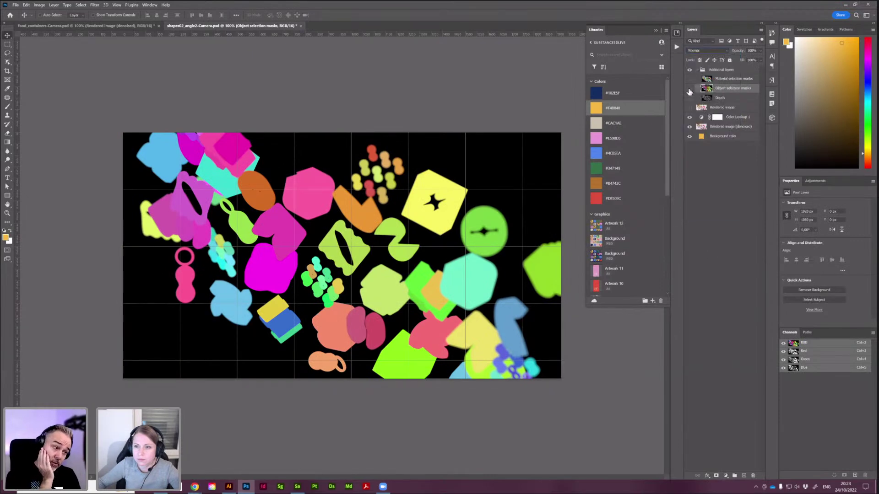
{"action": "left_click", "coordinate": [689, 69]}
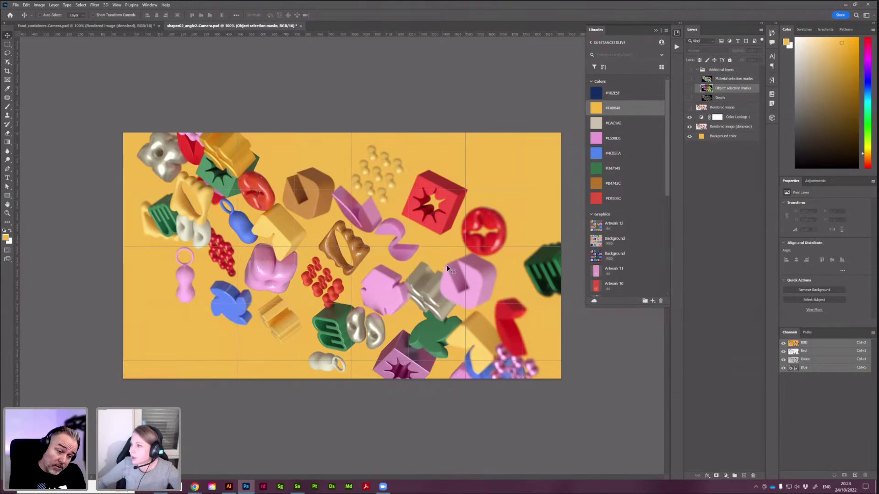